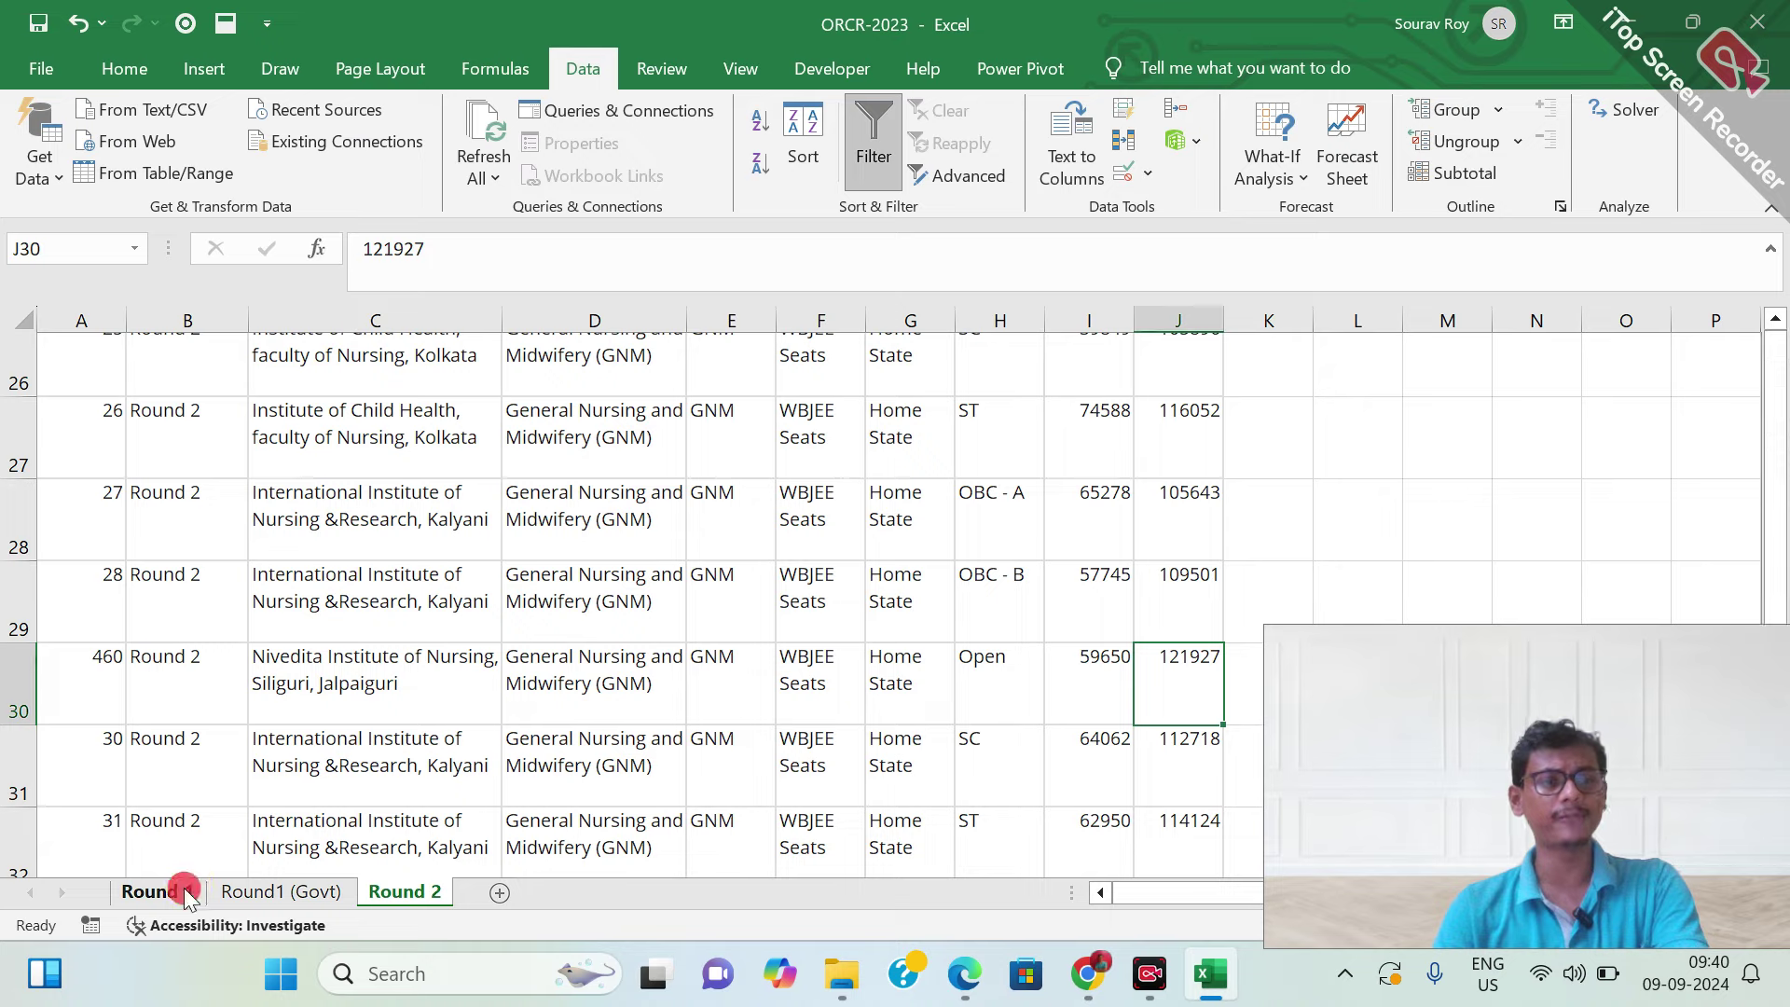
Switch to the Round1 (Govt) worksheet
{"action": "left_click", "coordinate": [183, 887]}
{"action": "left_click", "coordinate": [284, 893]}
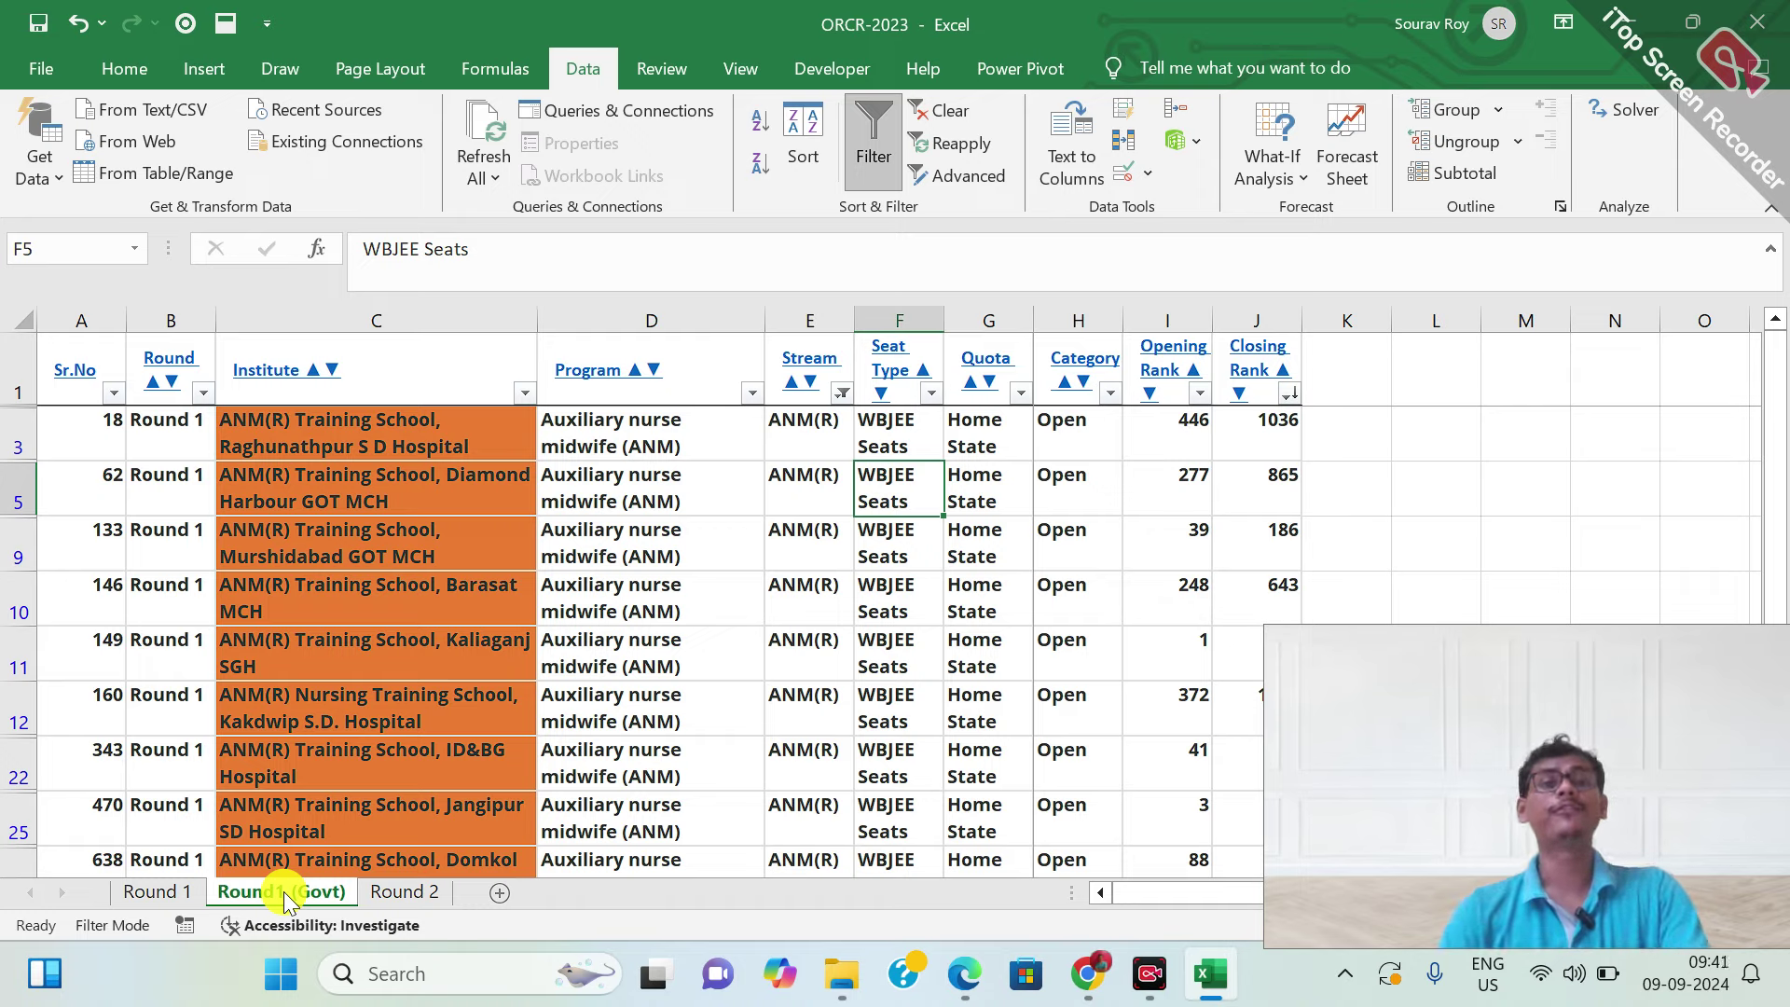
Check which programs the Program column's filter lists and leave the filter unchanged
{"action": "left_click", "coordinate": [638, 370]}
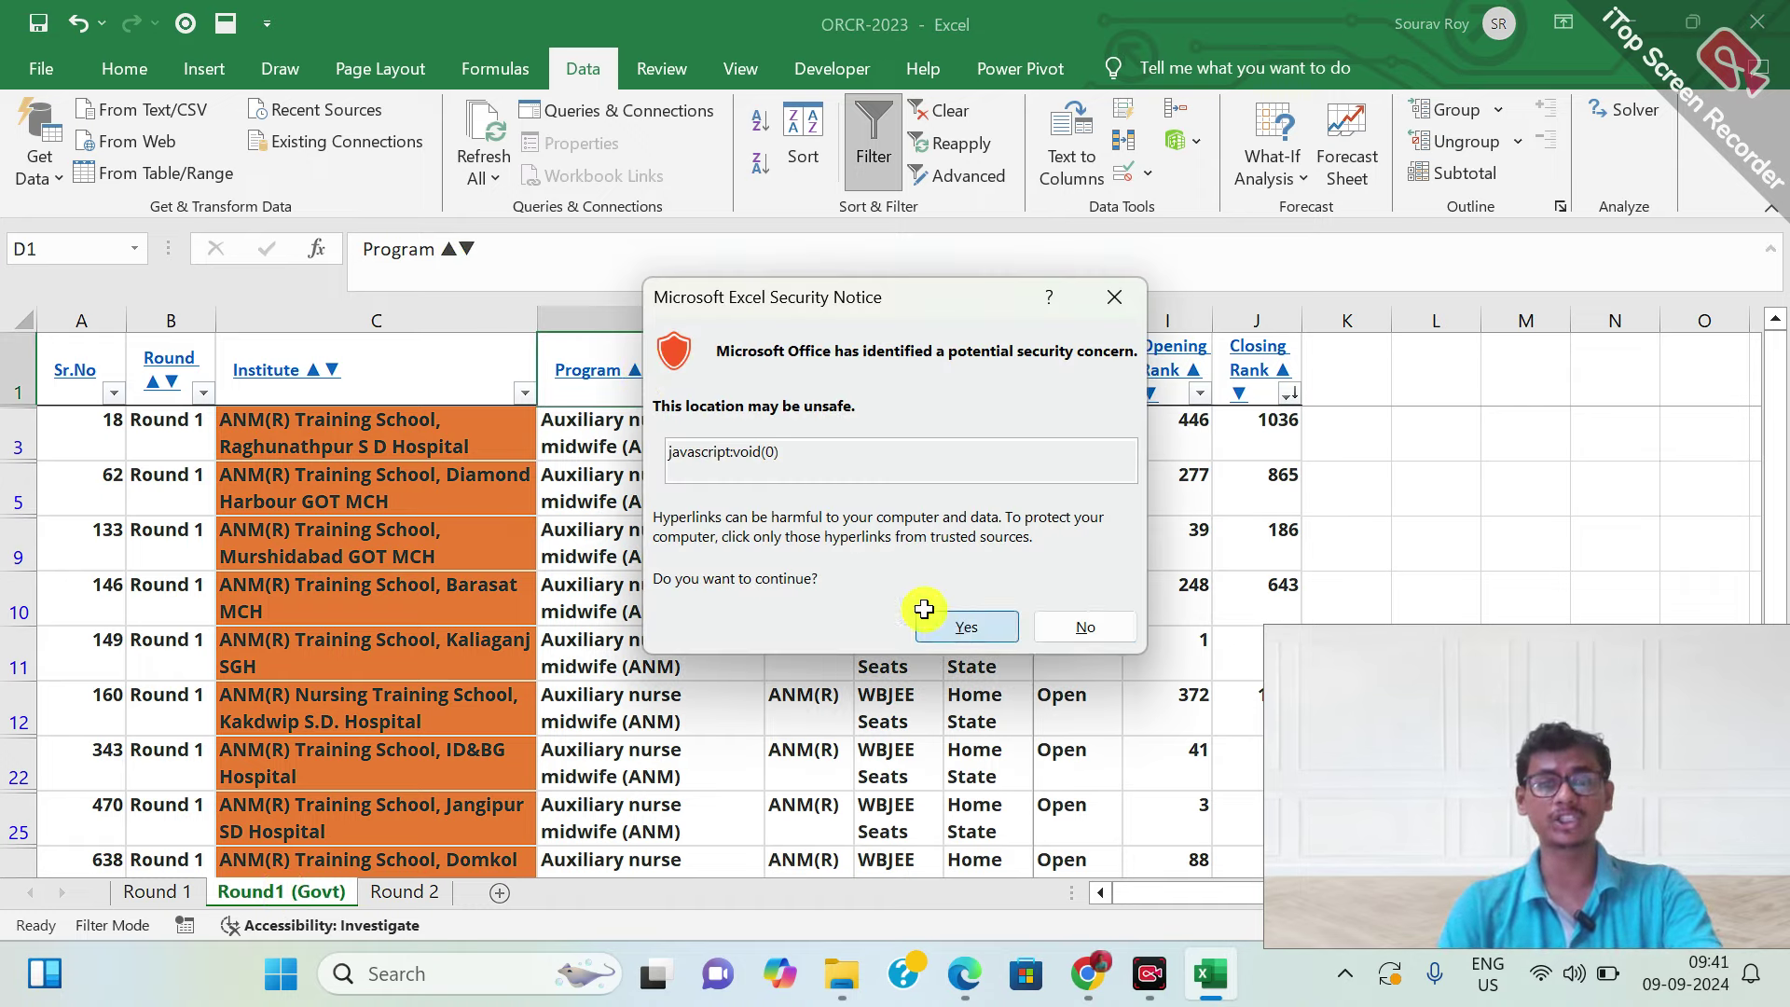
{"action": "left_click", "coordinate": [937, 624]}
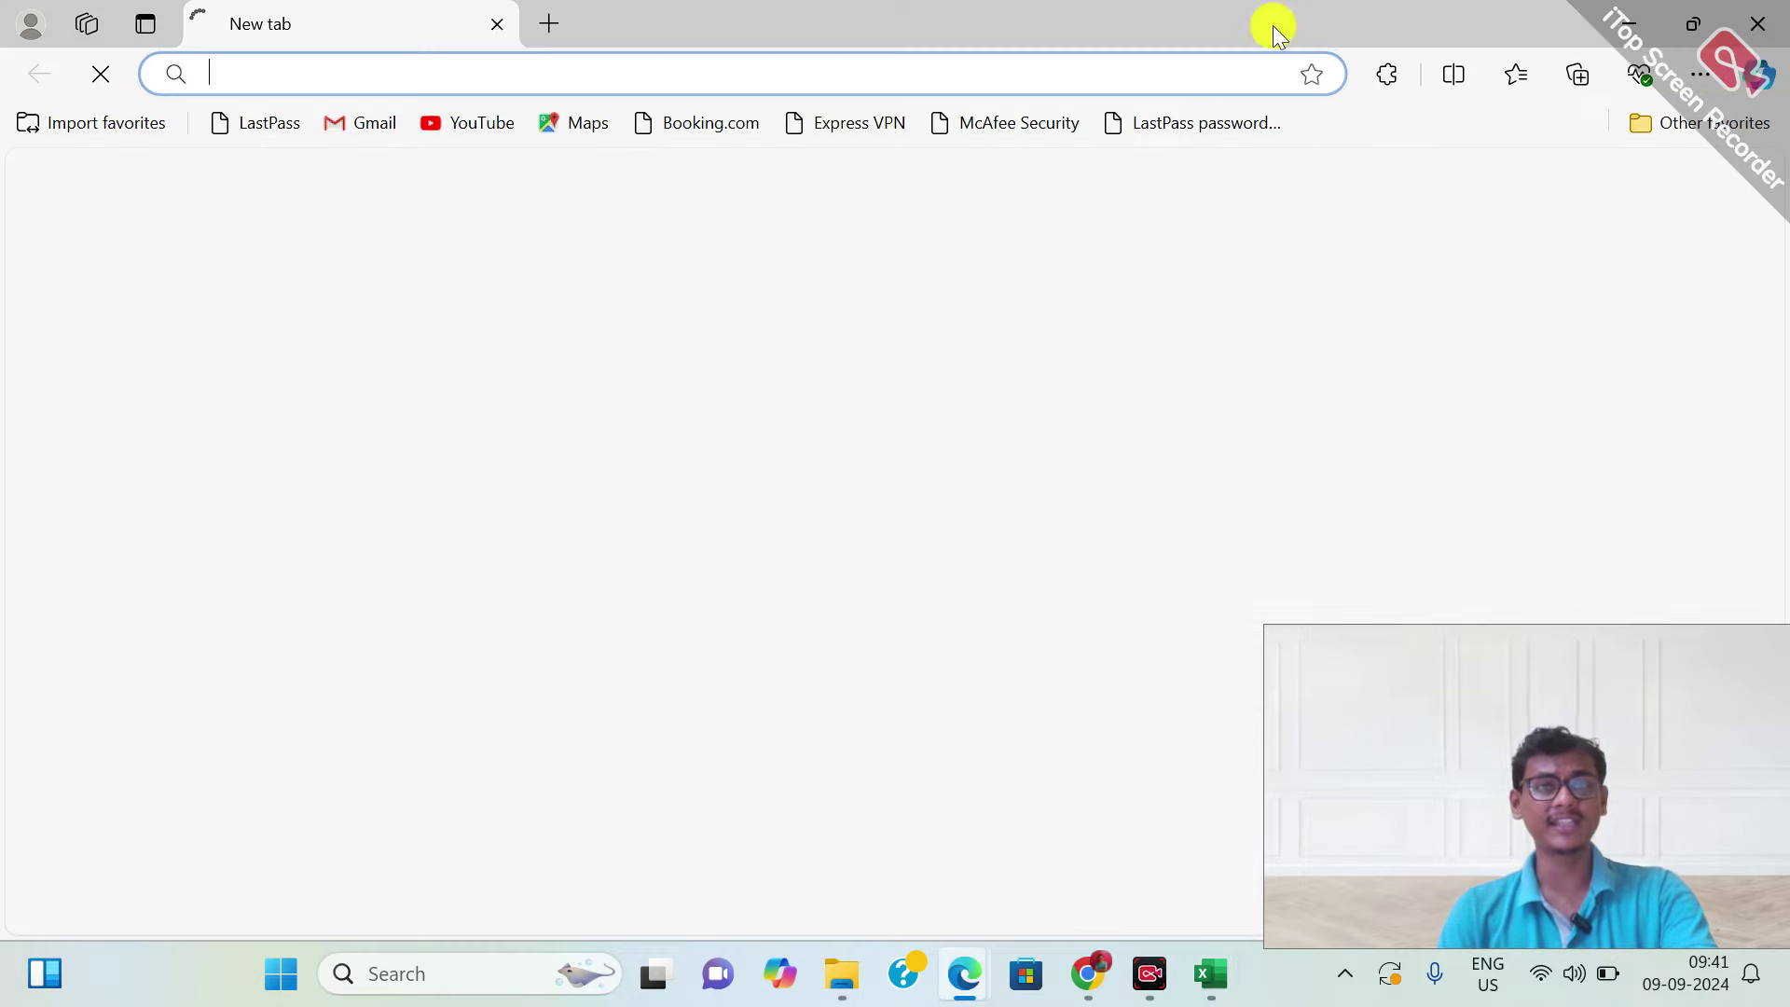
{"action": "left_click", "coordinate": [1766, 14]}
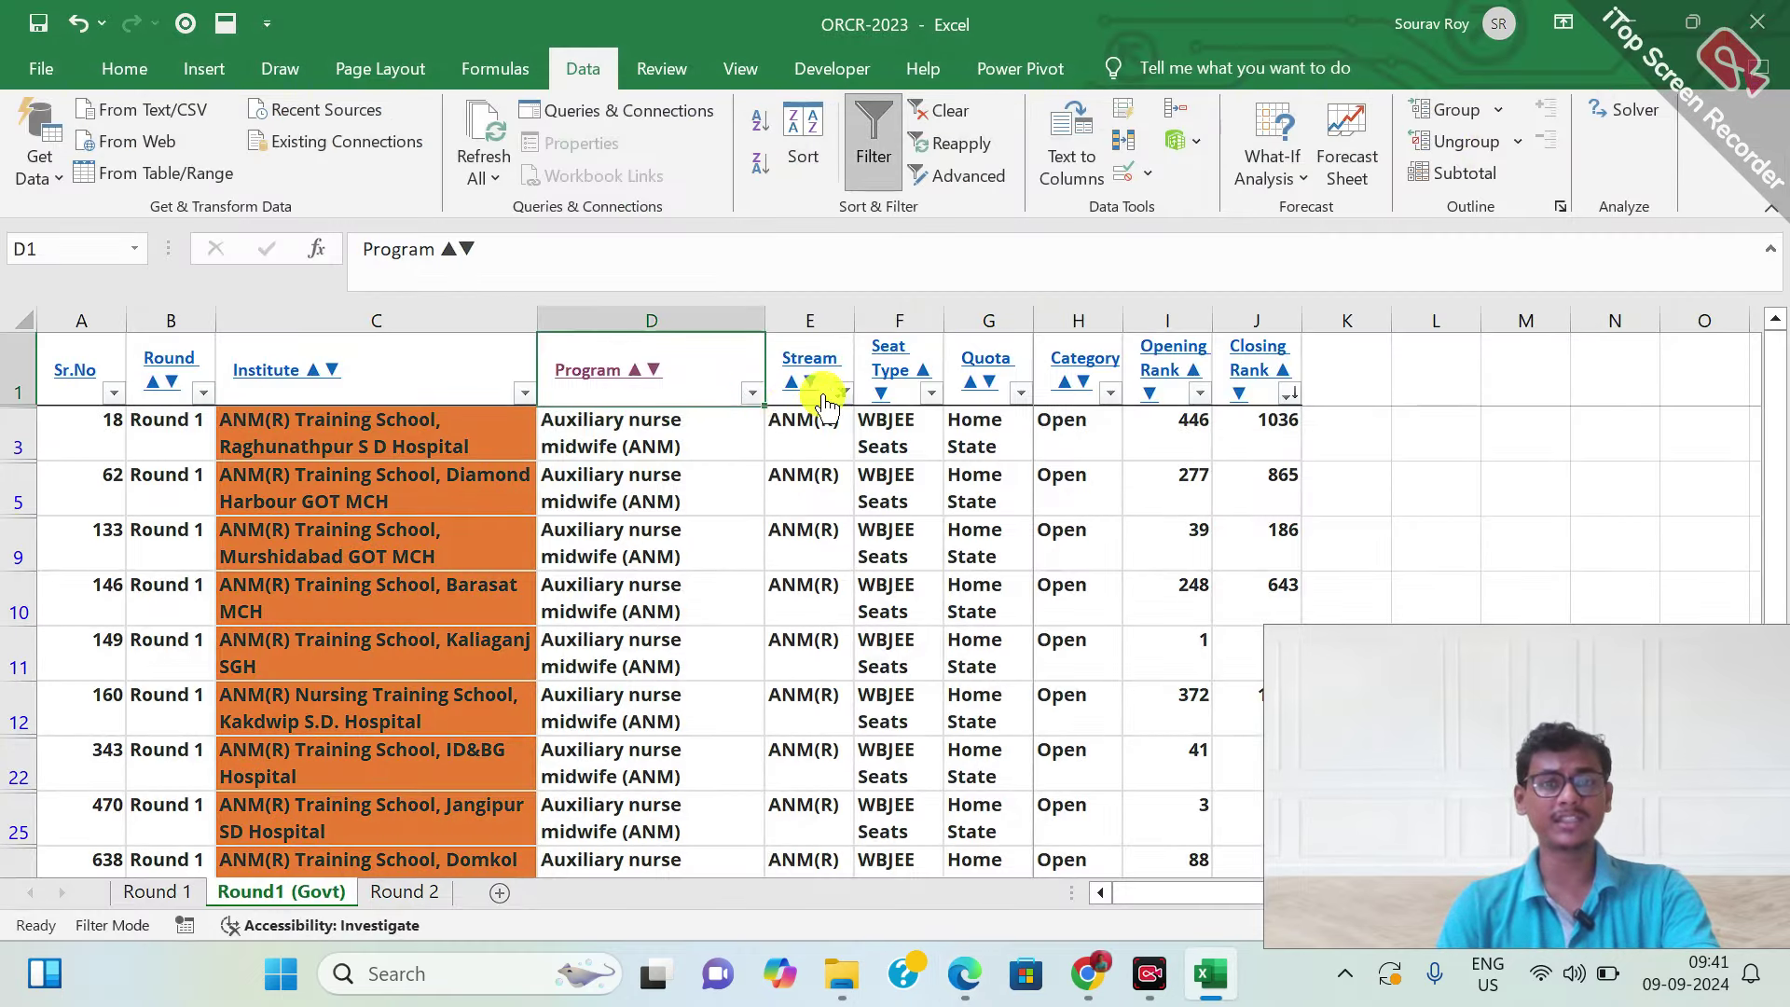
{"action": "left_click", "coordinate": [752, 392]}
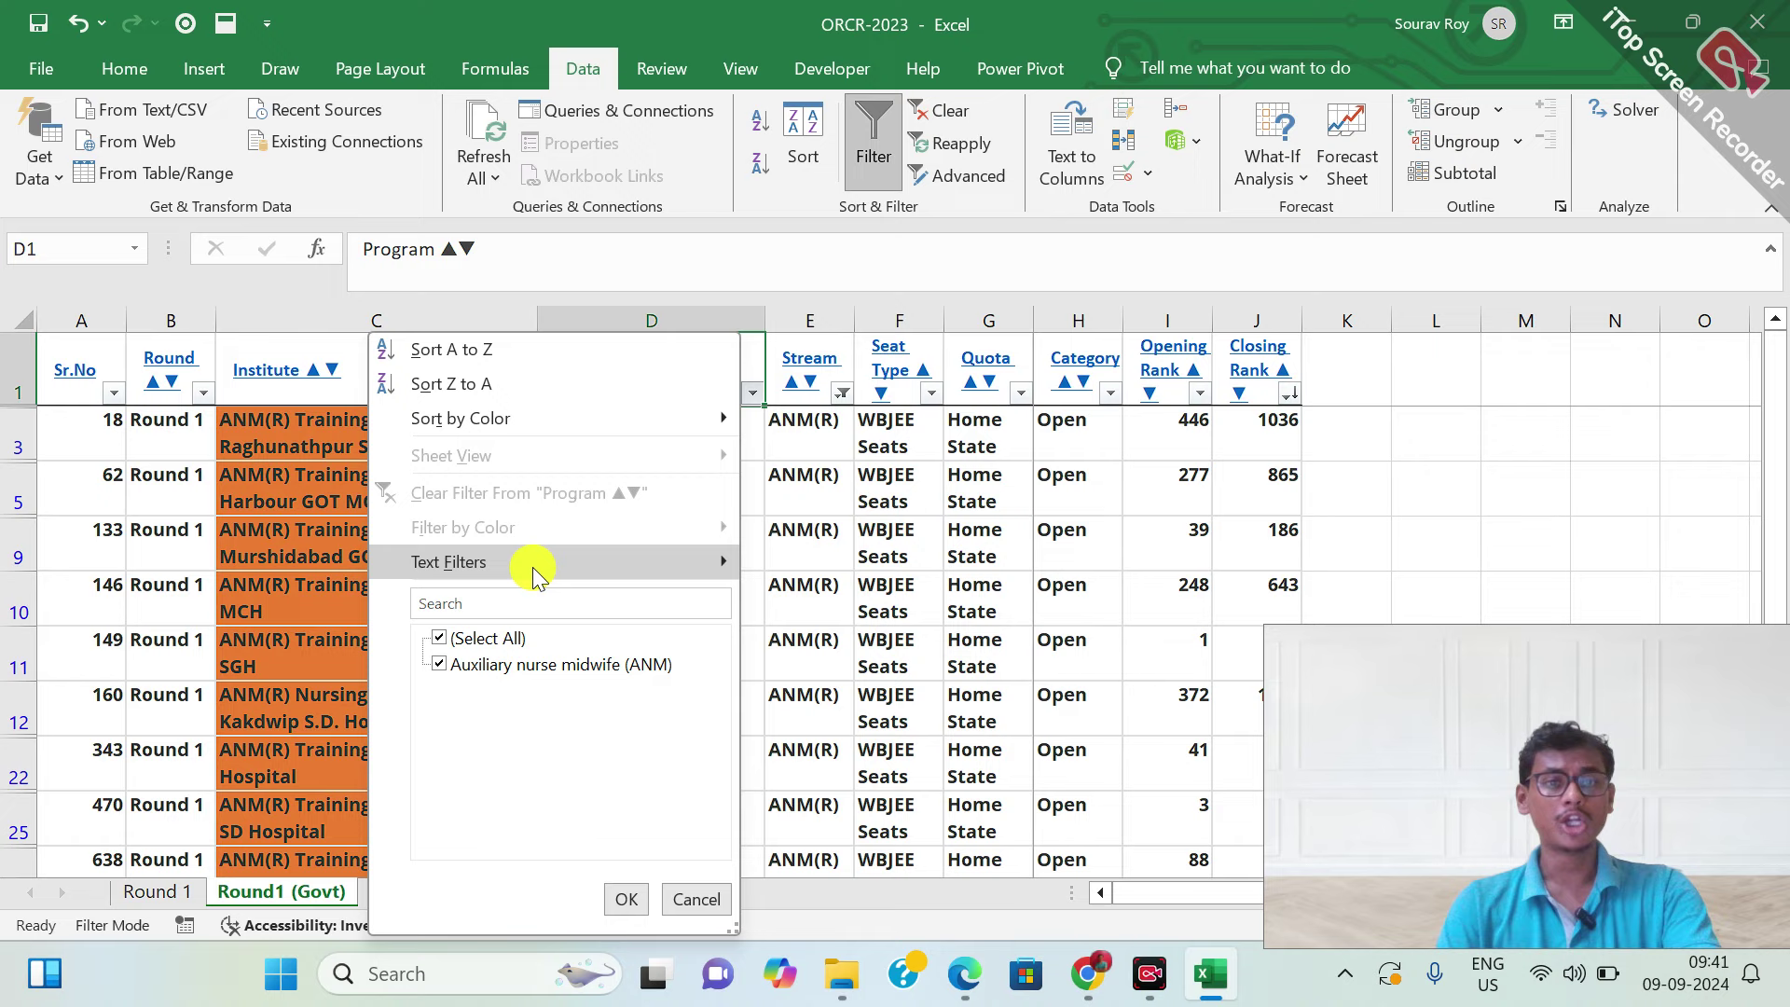
{"action": "left_click", "coordinate": [441, 641]}
{"action": "left_click", "coordinate": [441, 642]}
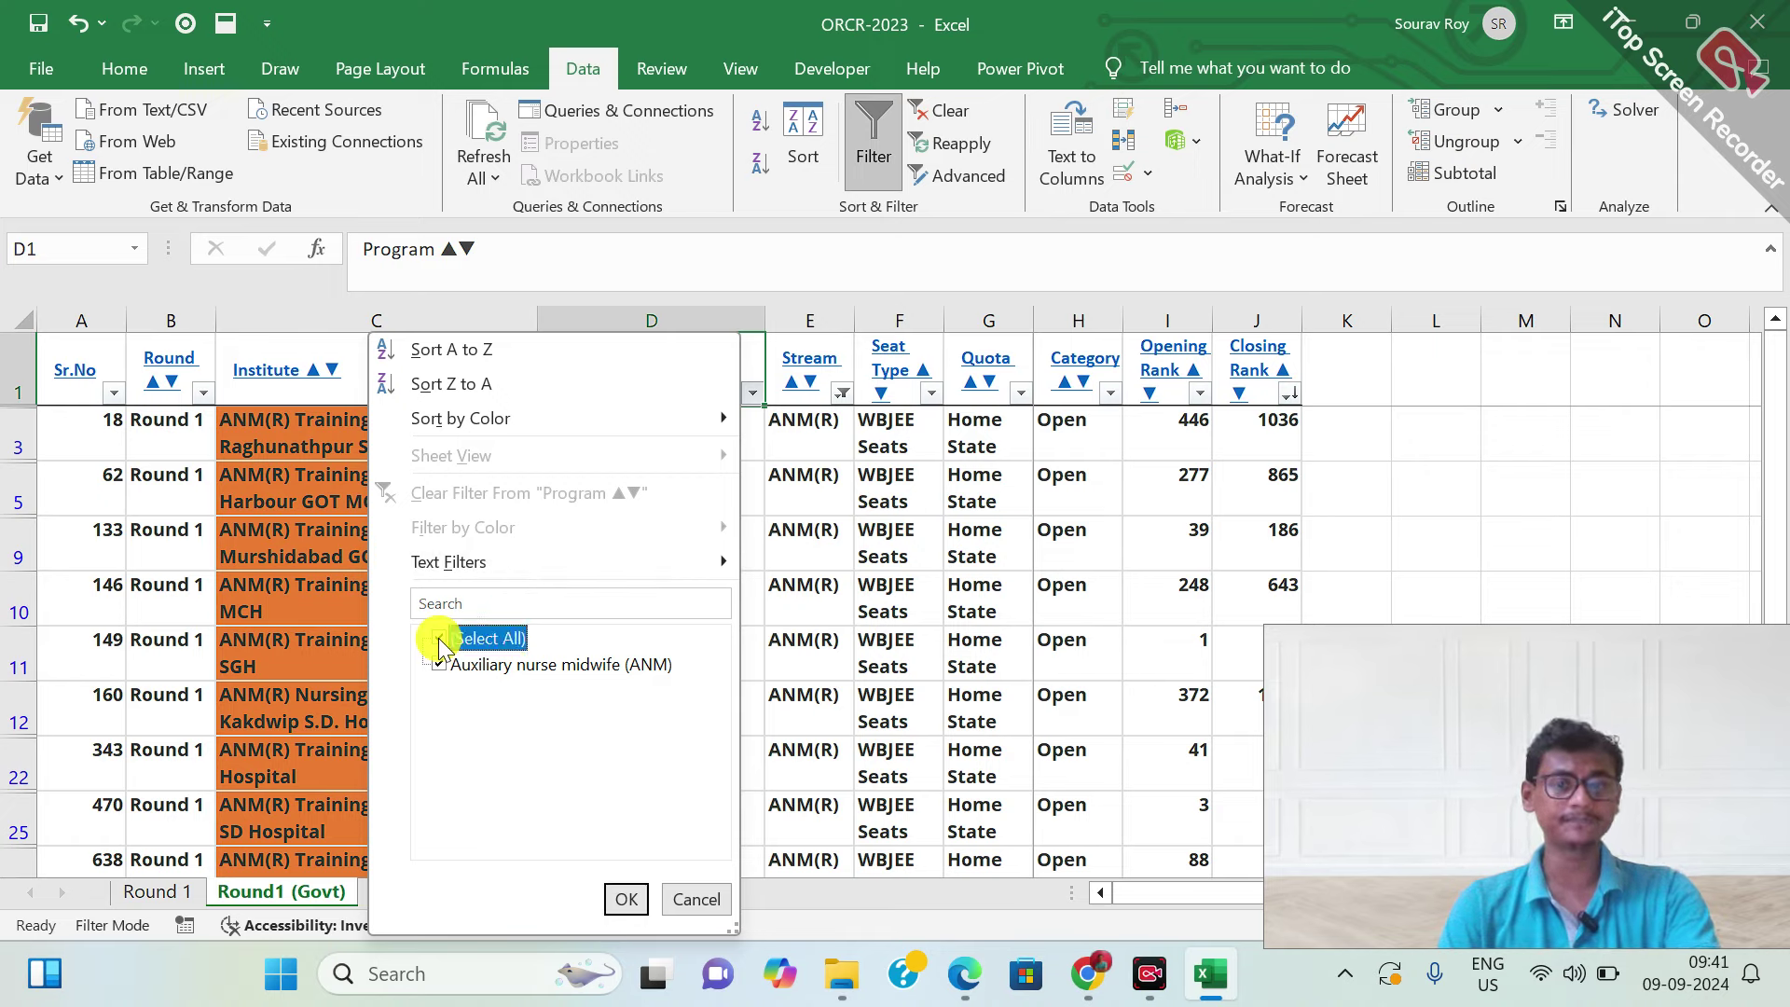
{"action": "left_click", "coordinate": [852, 505]}
Check which streams the Stream column's filter offers and leave the filter unchanged
{"action": "left_click", "coordinate": [810, 373]}
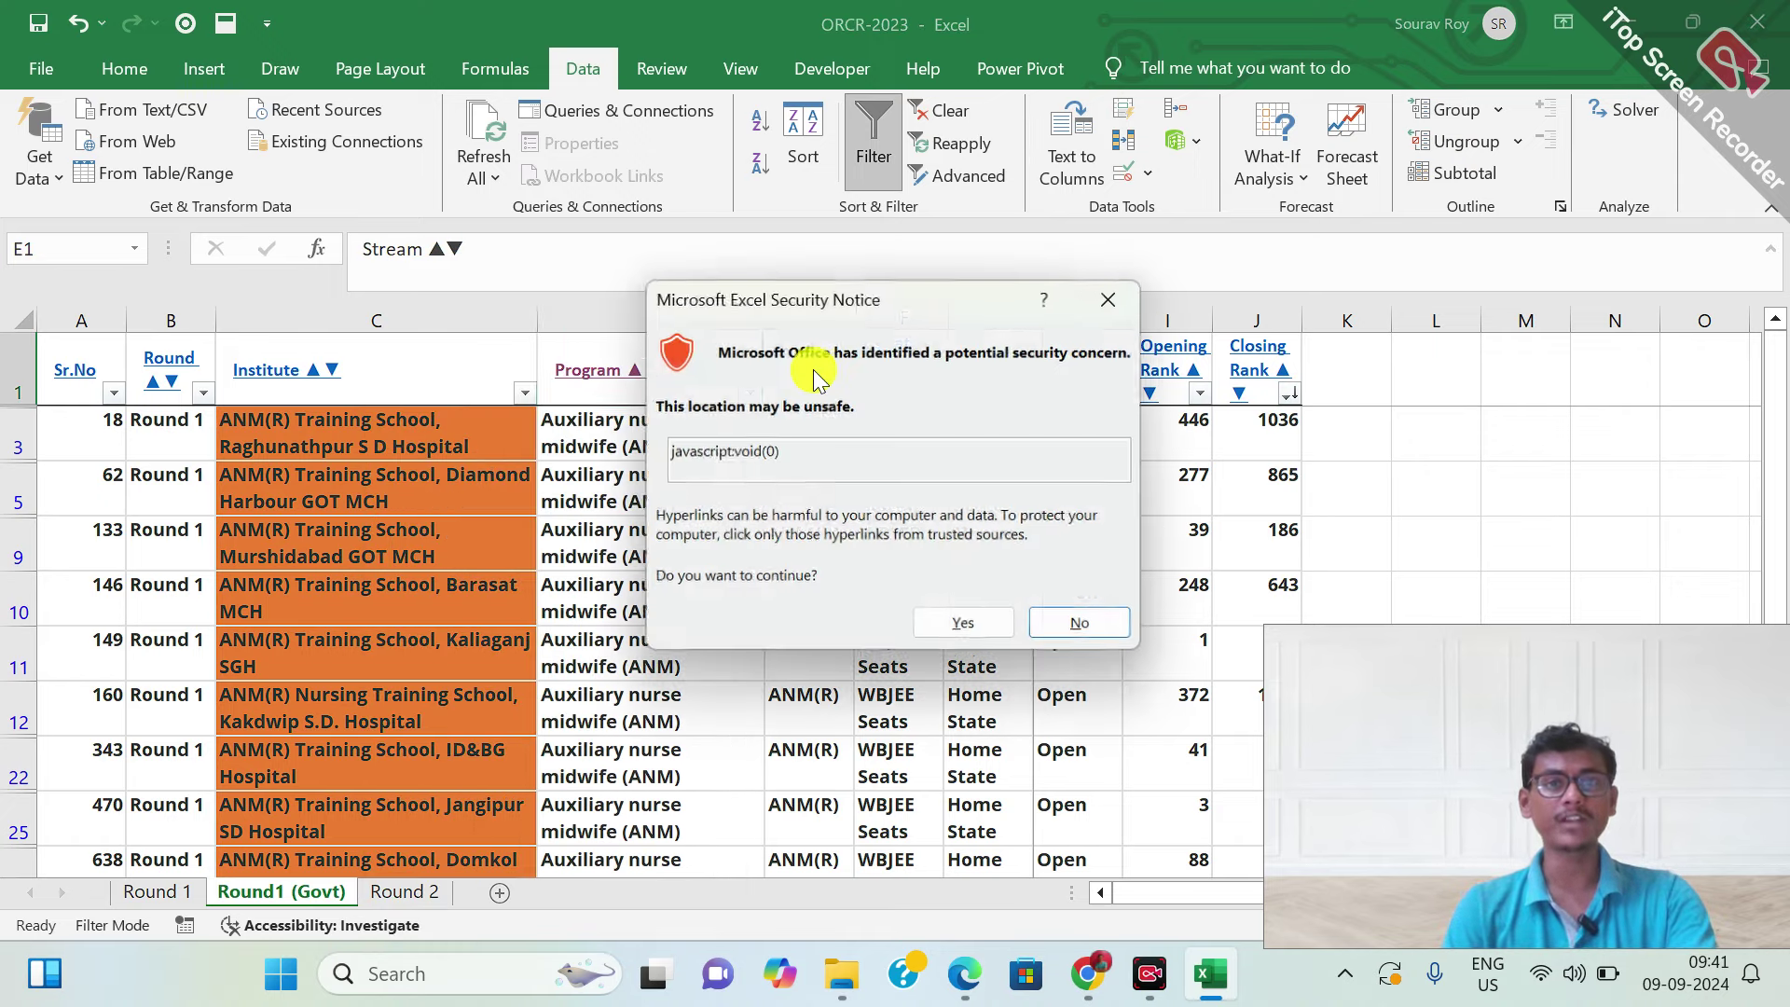
{"action": "left_click", "coordinate": [1112, 298]}
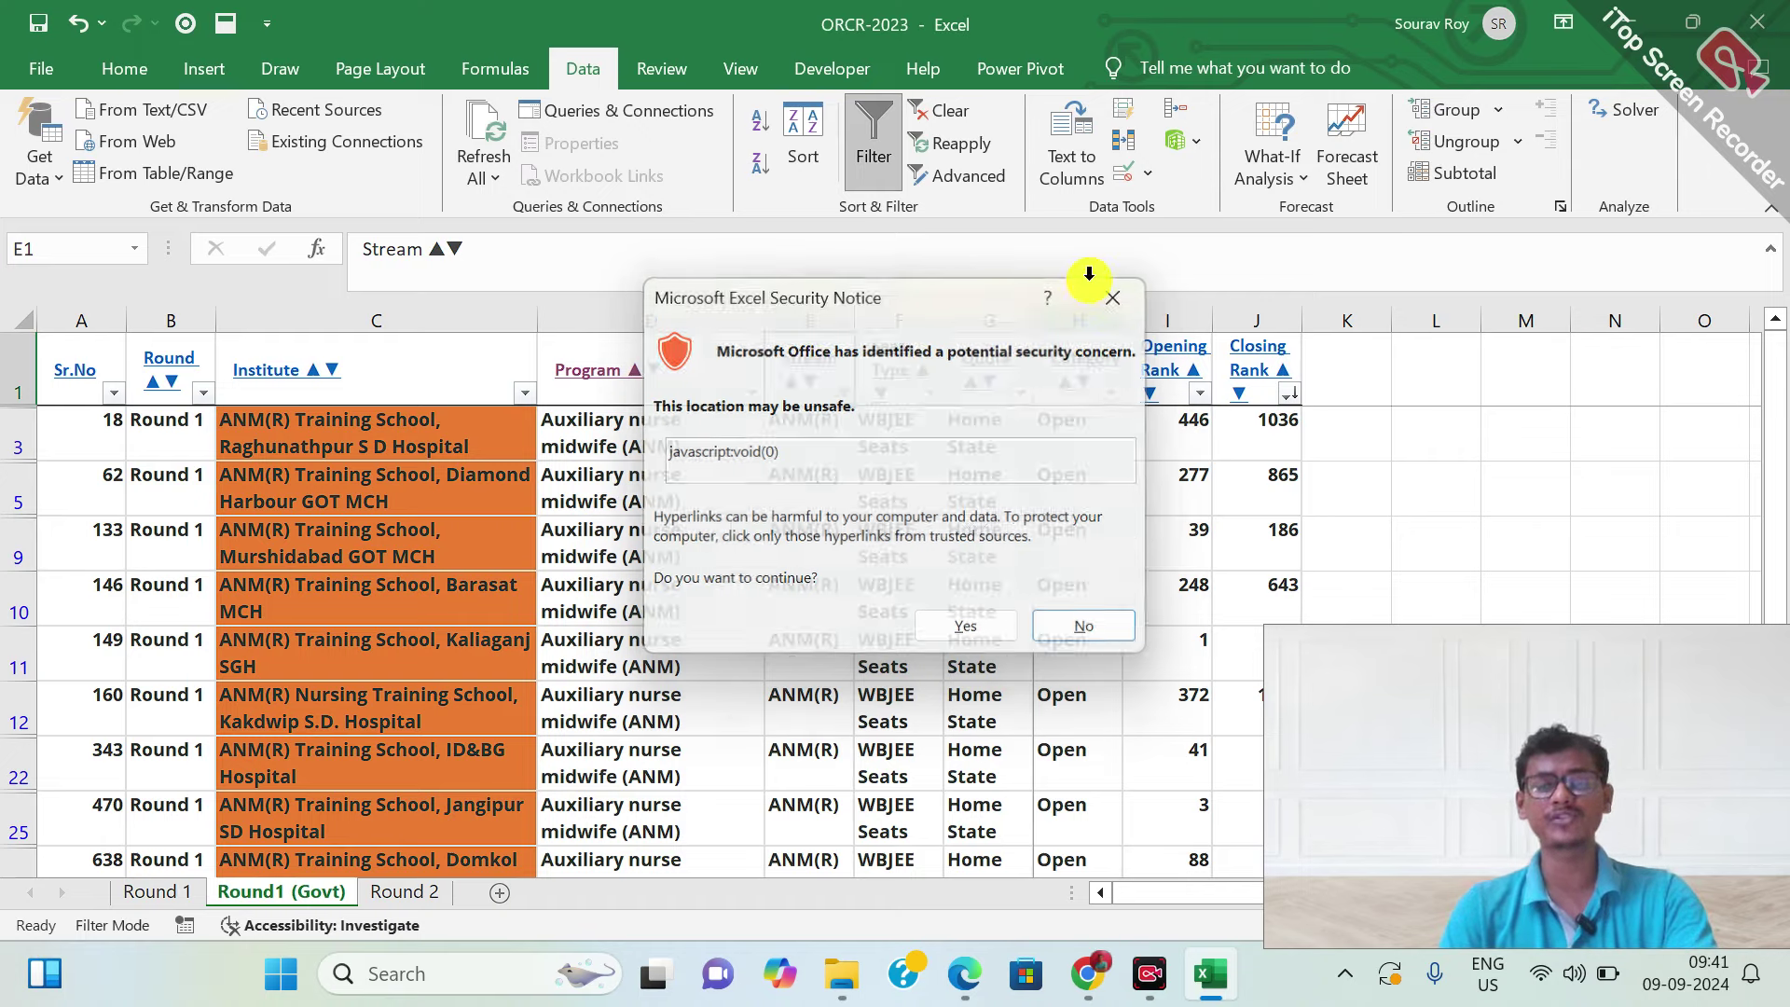
{"action": "key", "text": "alt+Down"}
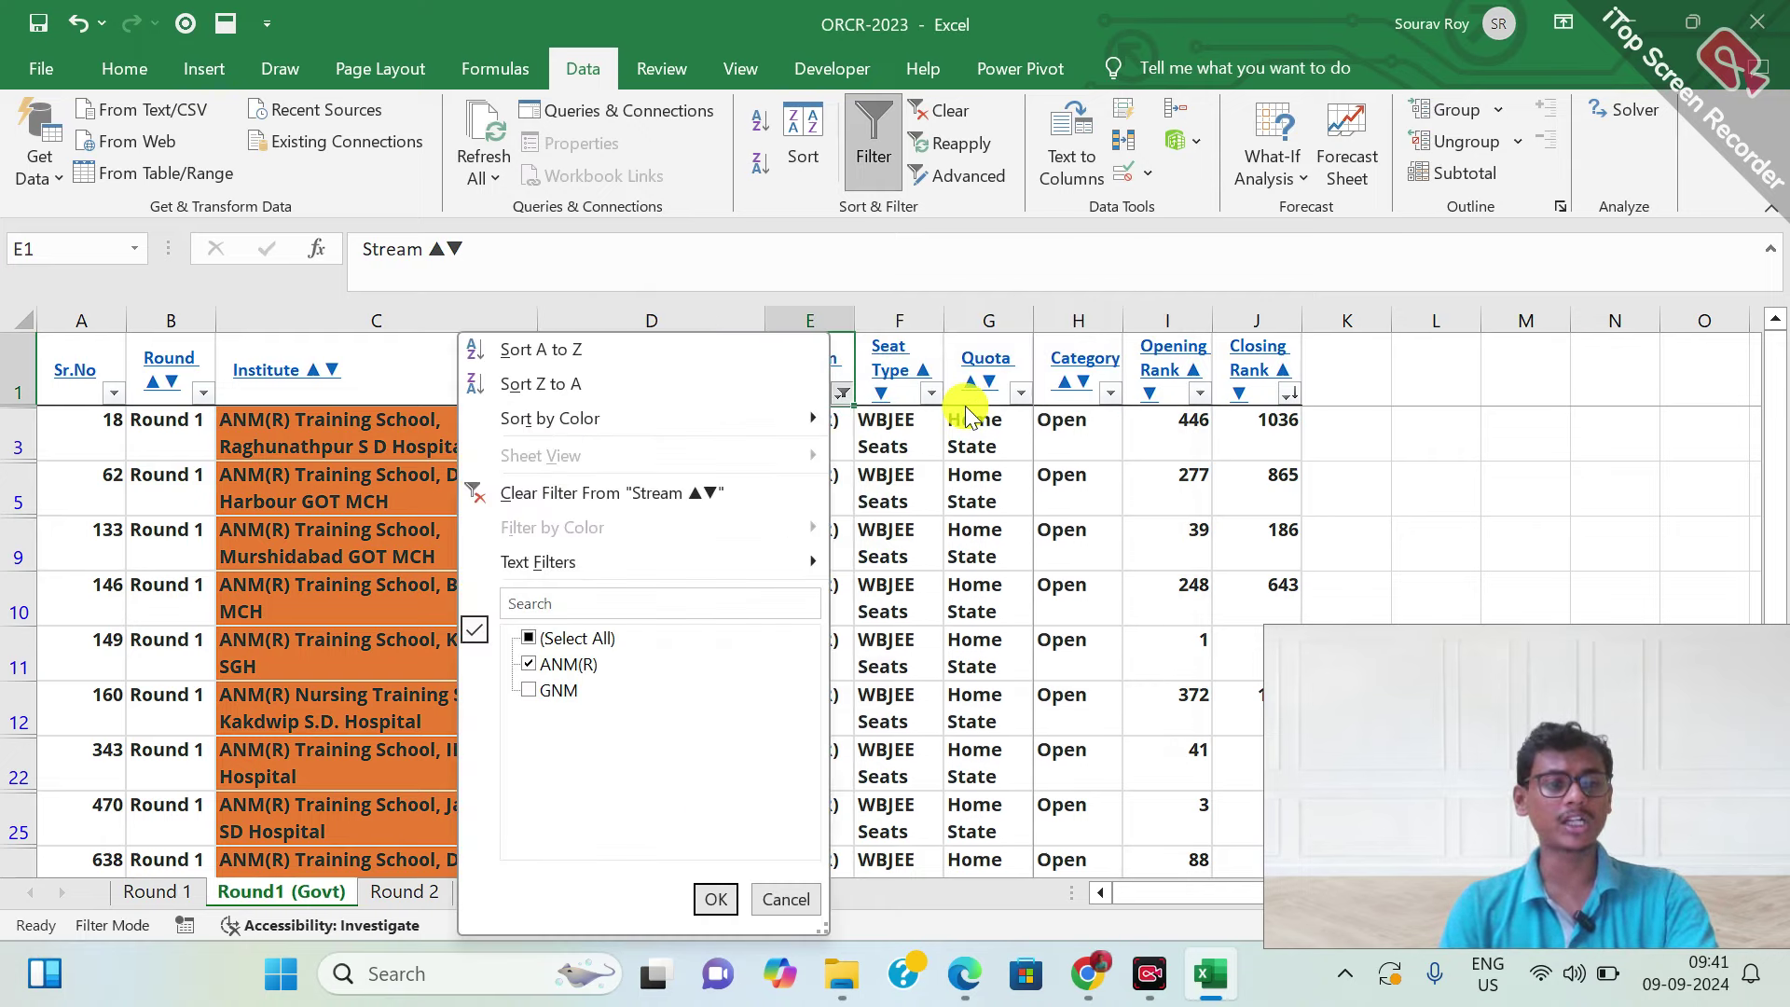
{"action": "key", "text": "Escape"}
Sort the government institutes by Closing Rank from largest to smallest
{"action": "key", "text": "Right"}
{"action": "key", "text": "Right"}
{"action": "key", "text": "Right"}
{"action": "key", "text": "Right"}
{"action": "key", "text": "Right"}
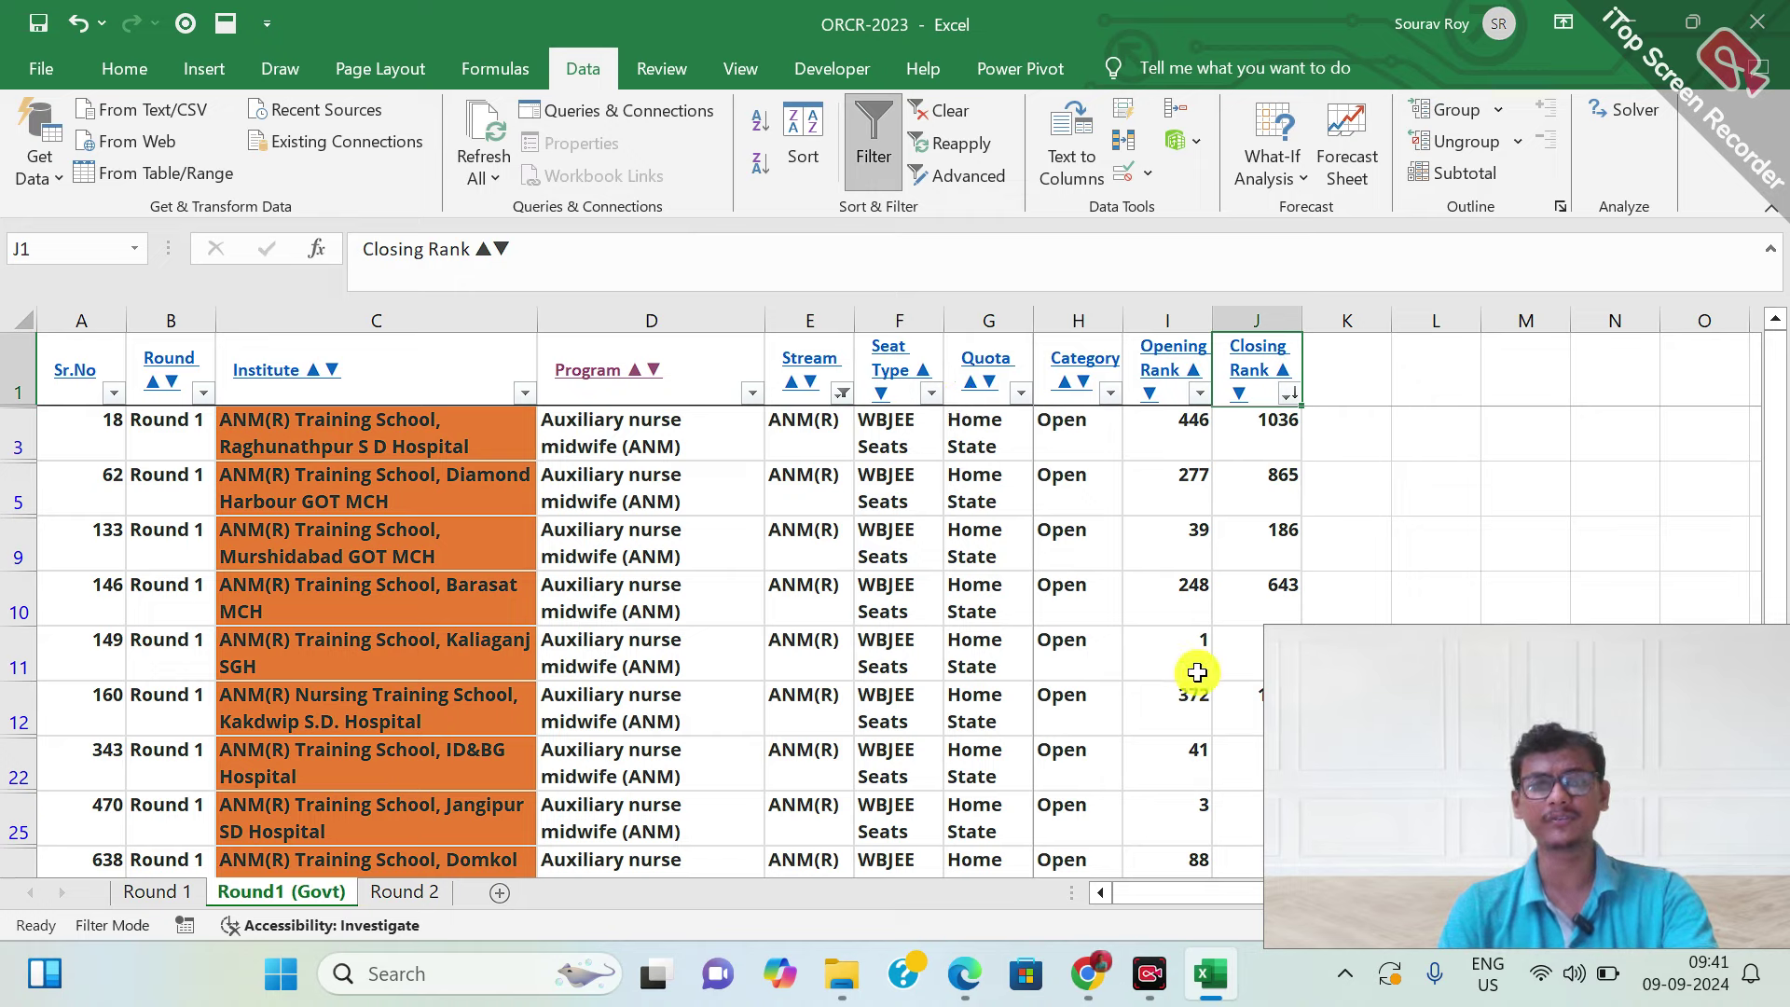
{"action": "left_click_drag", "start_coordinate": [1378, 662], "coordinate": [1449, 782]}
{"action": "left_click", "coordinate": [1418, 722]}
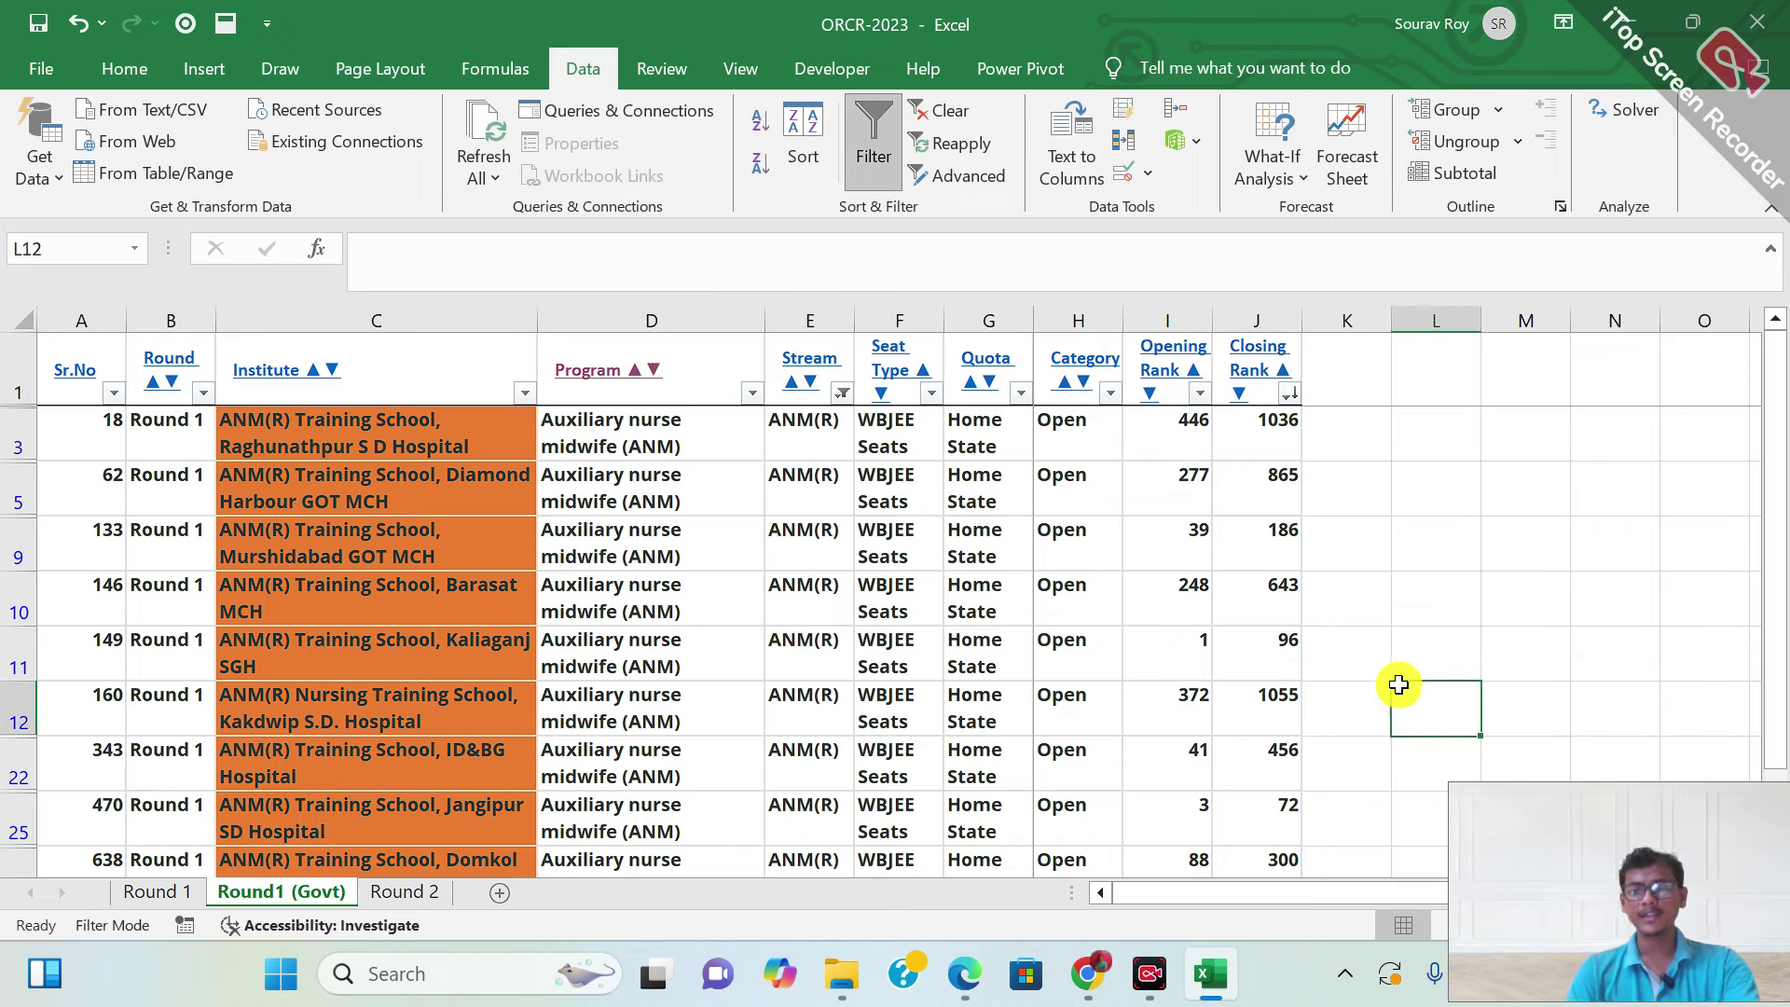
{"action": "left_click", "coordinate": [1243, 396]}
{"action": "key", "text": "Escape"}
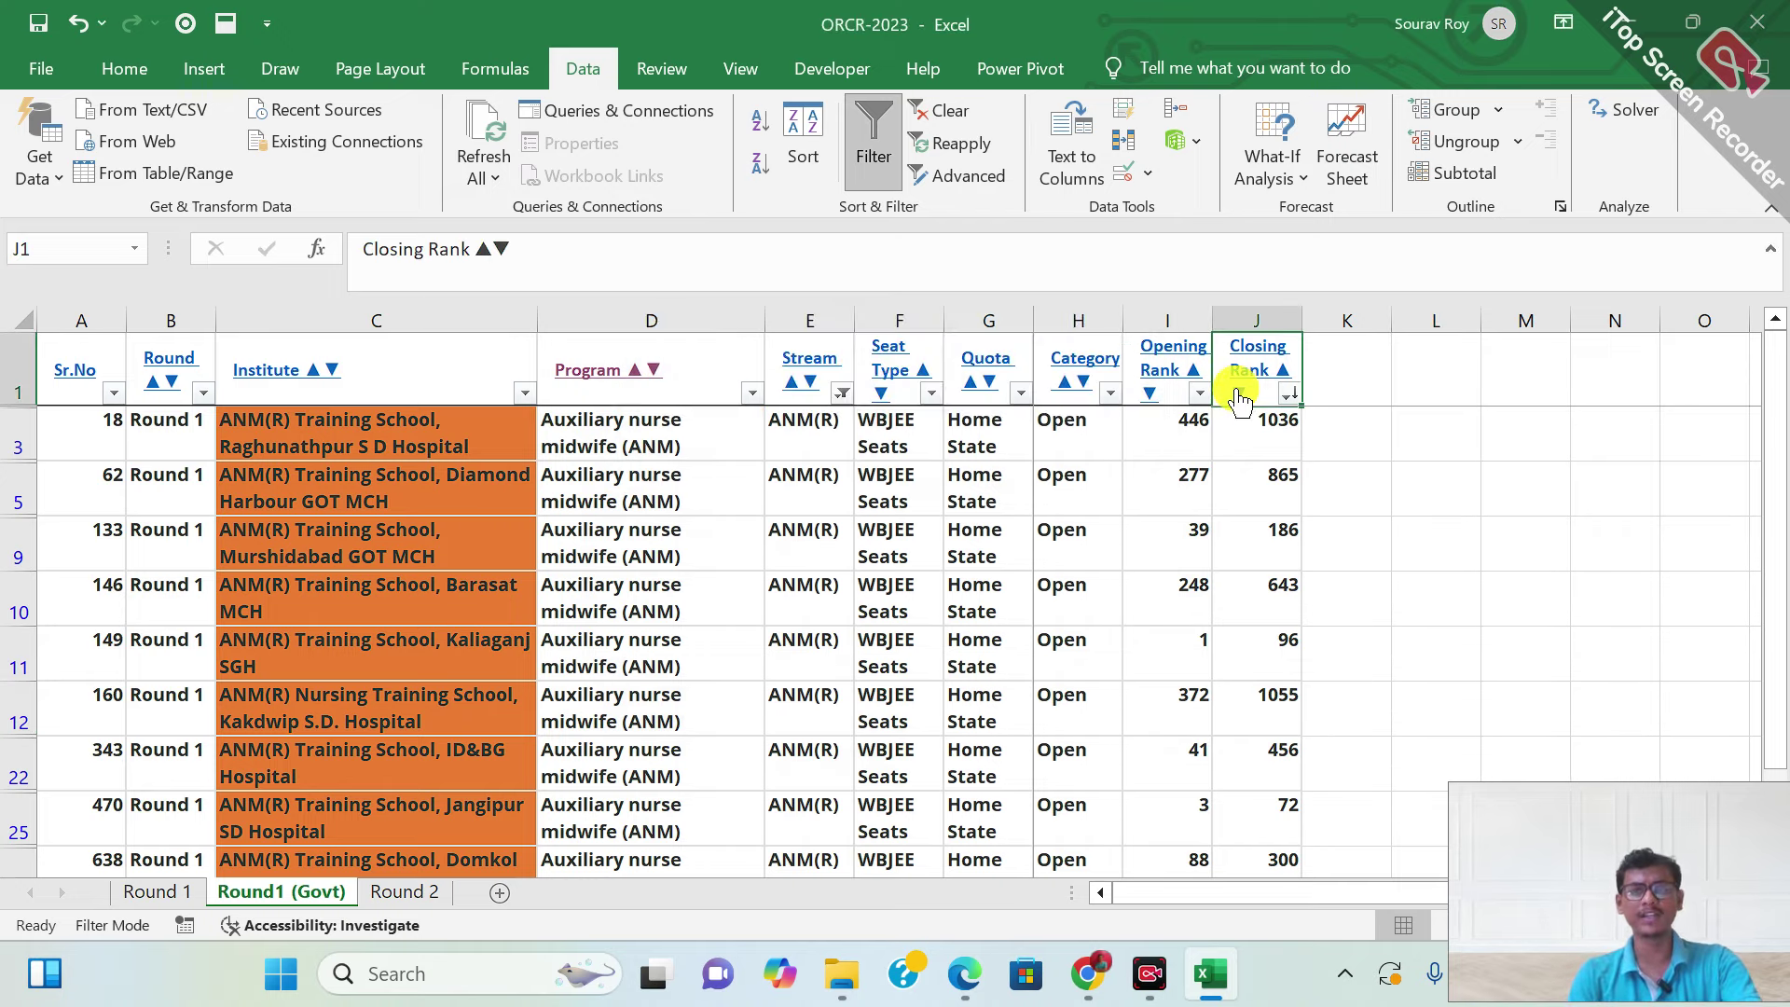
{"action": "key", "text": "alt+Down"}
{"action": "left_click", "coordinate": [1245, 390]}
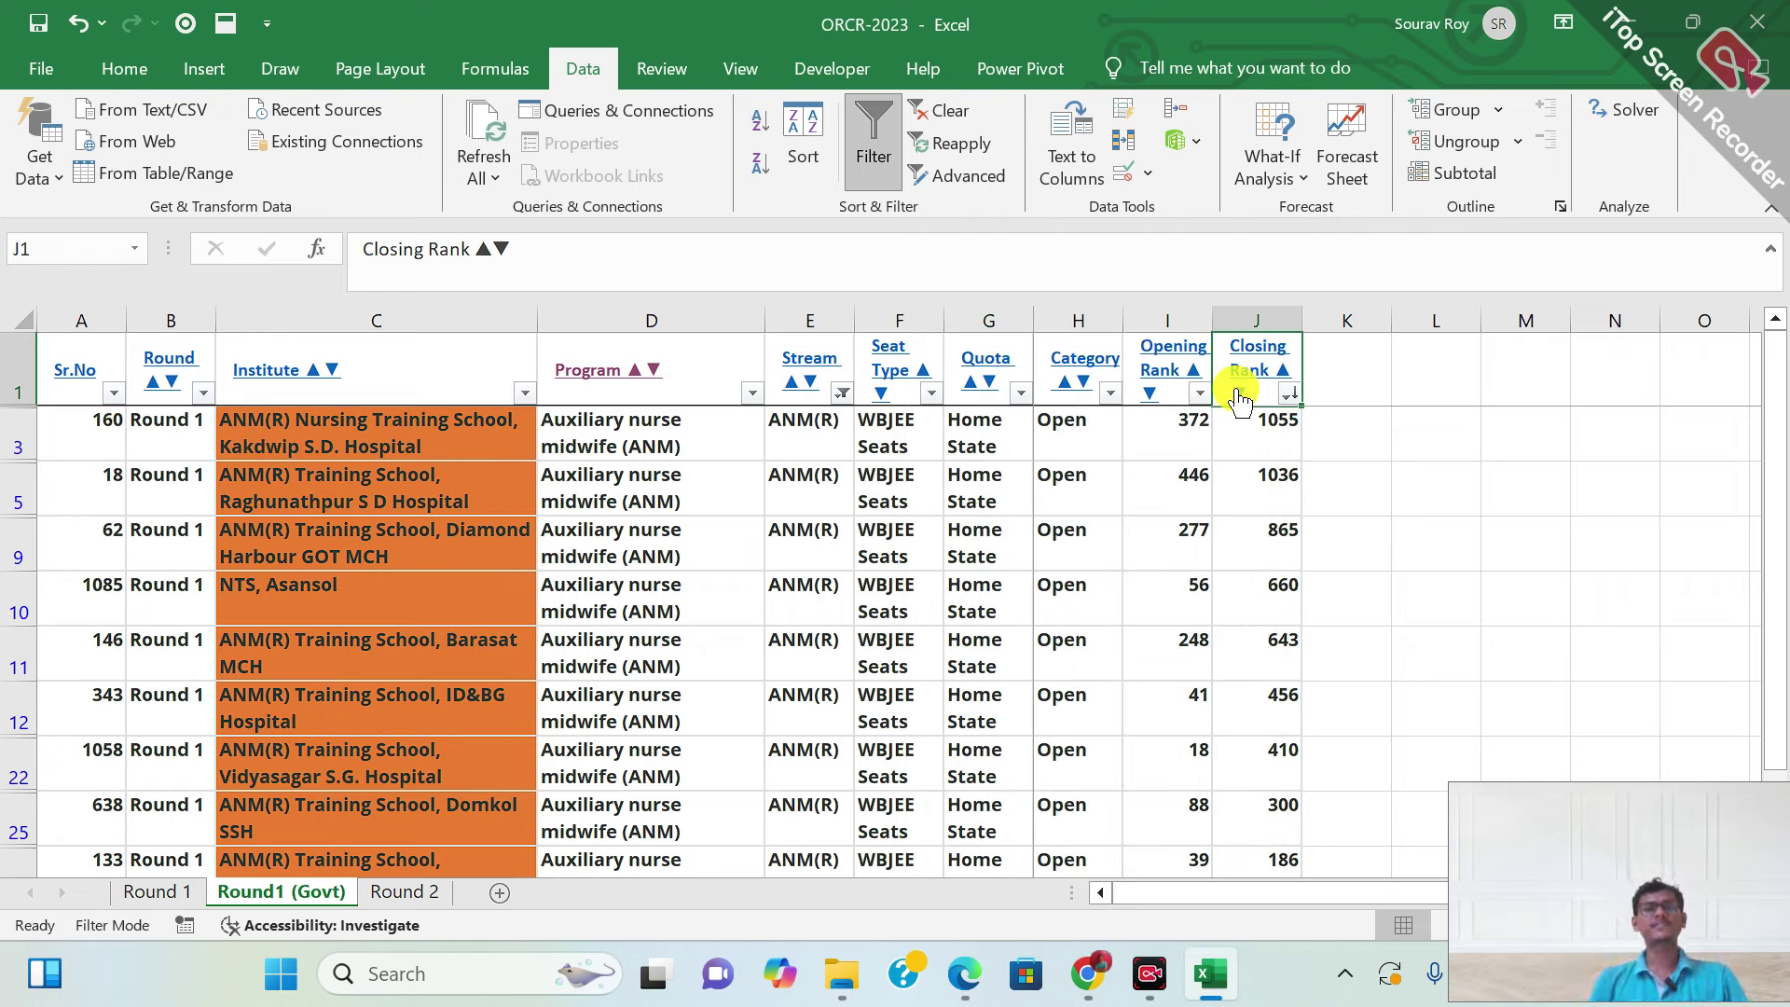
{"action": "left_click", "coordinate": [1146, 409]}
{"action": "key", "text": "shift+space"}
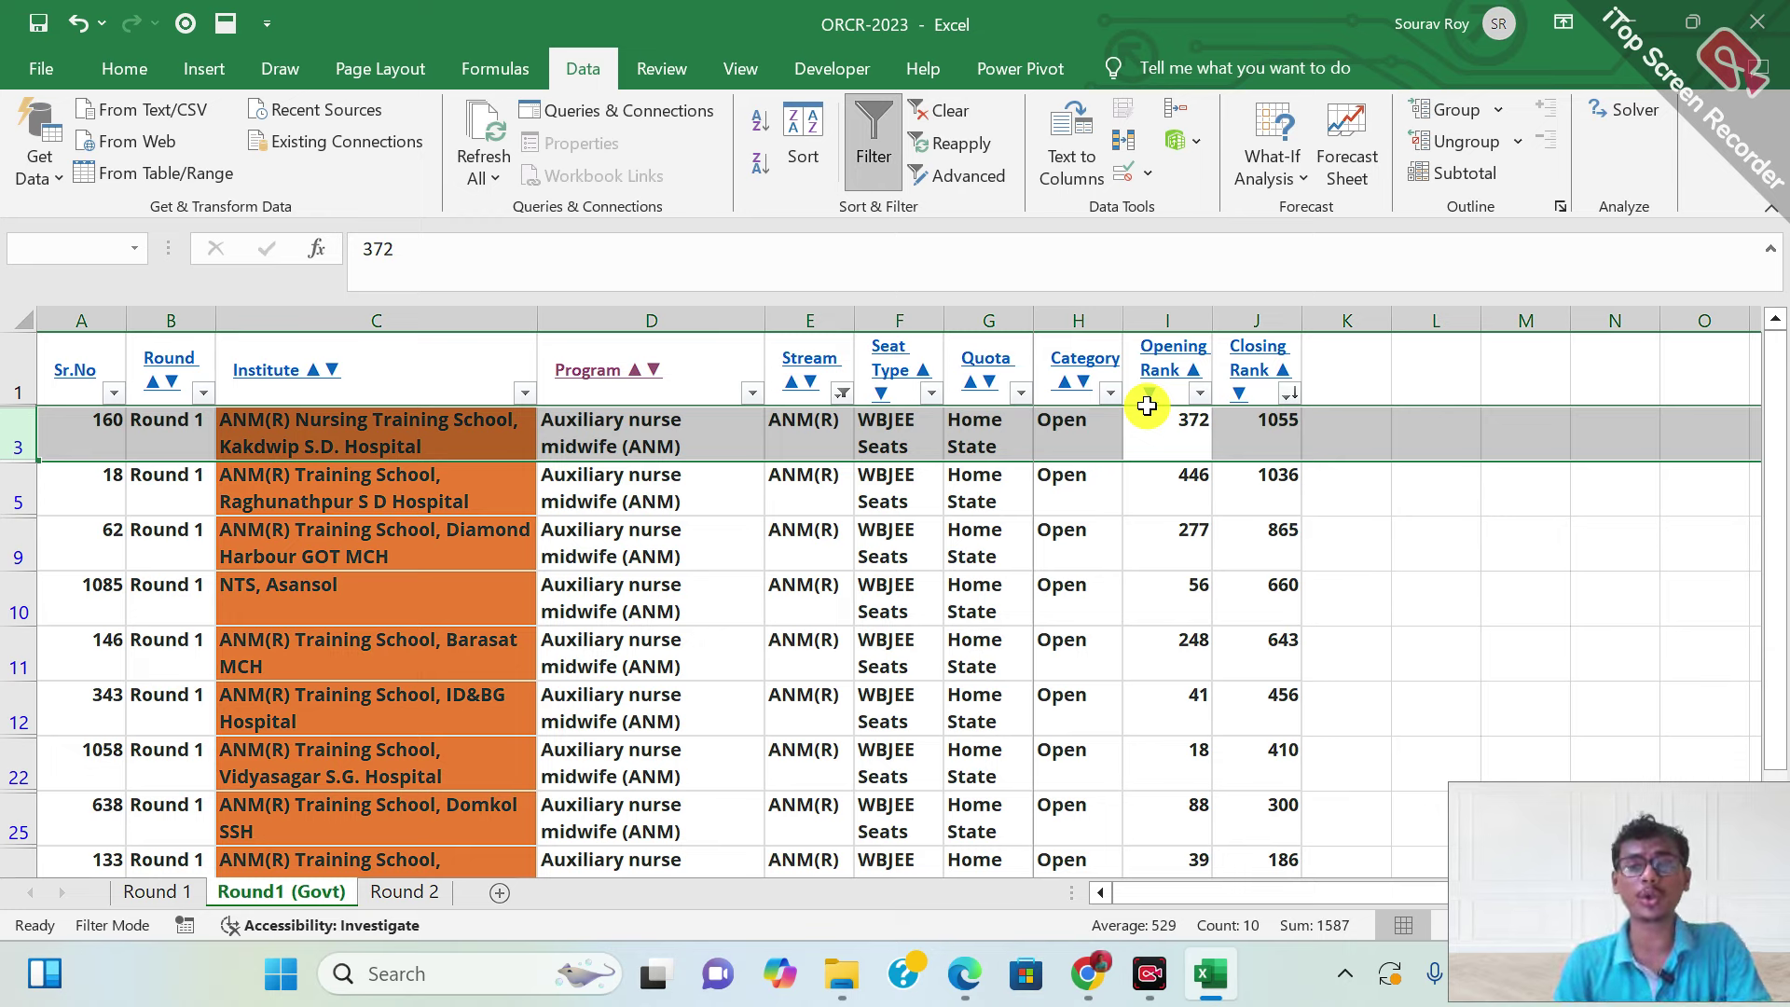
{"action": "left_click", "coordinate": [1146, 402]}
{"action": "left_click", "coordinate": [1146, 409]}
{"action": "left_click", "coordinate": [1146, 403]}
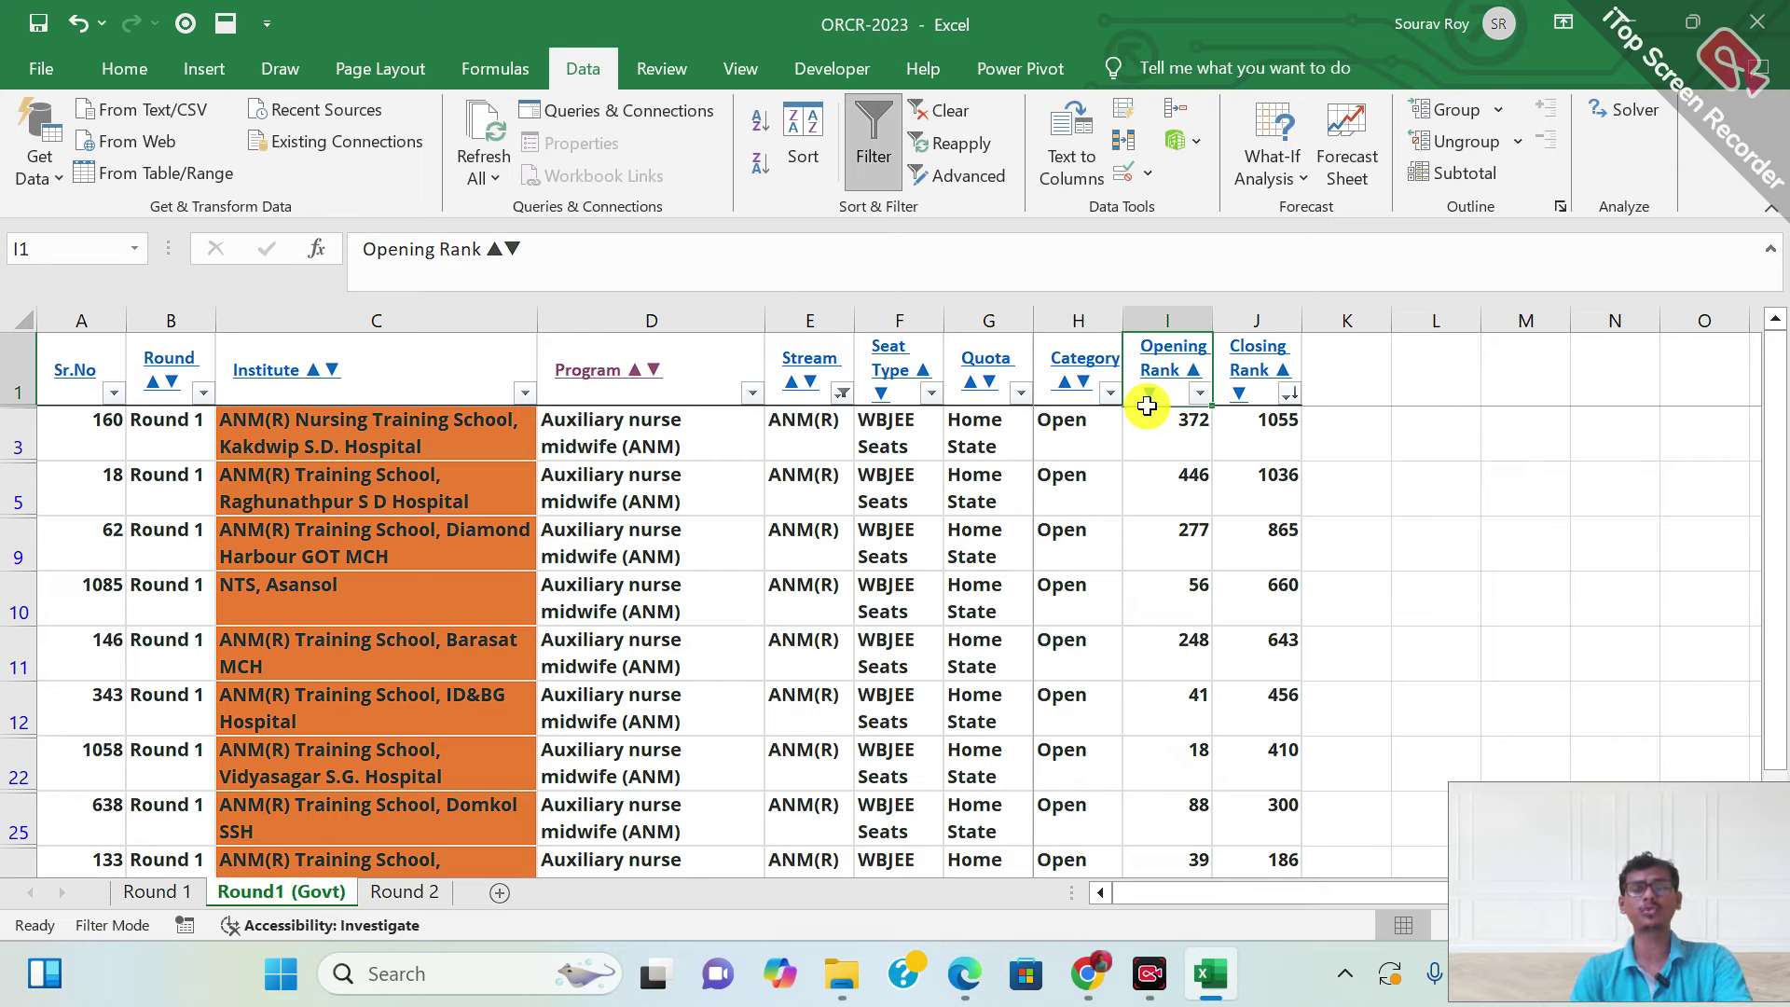
{"action": "key", "text": "Right"}
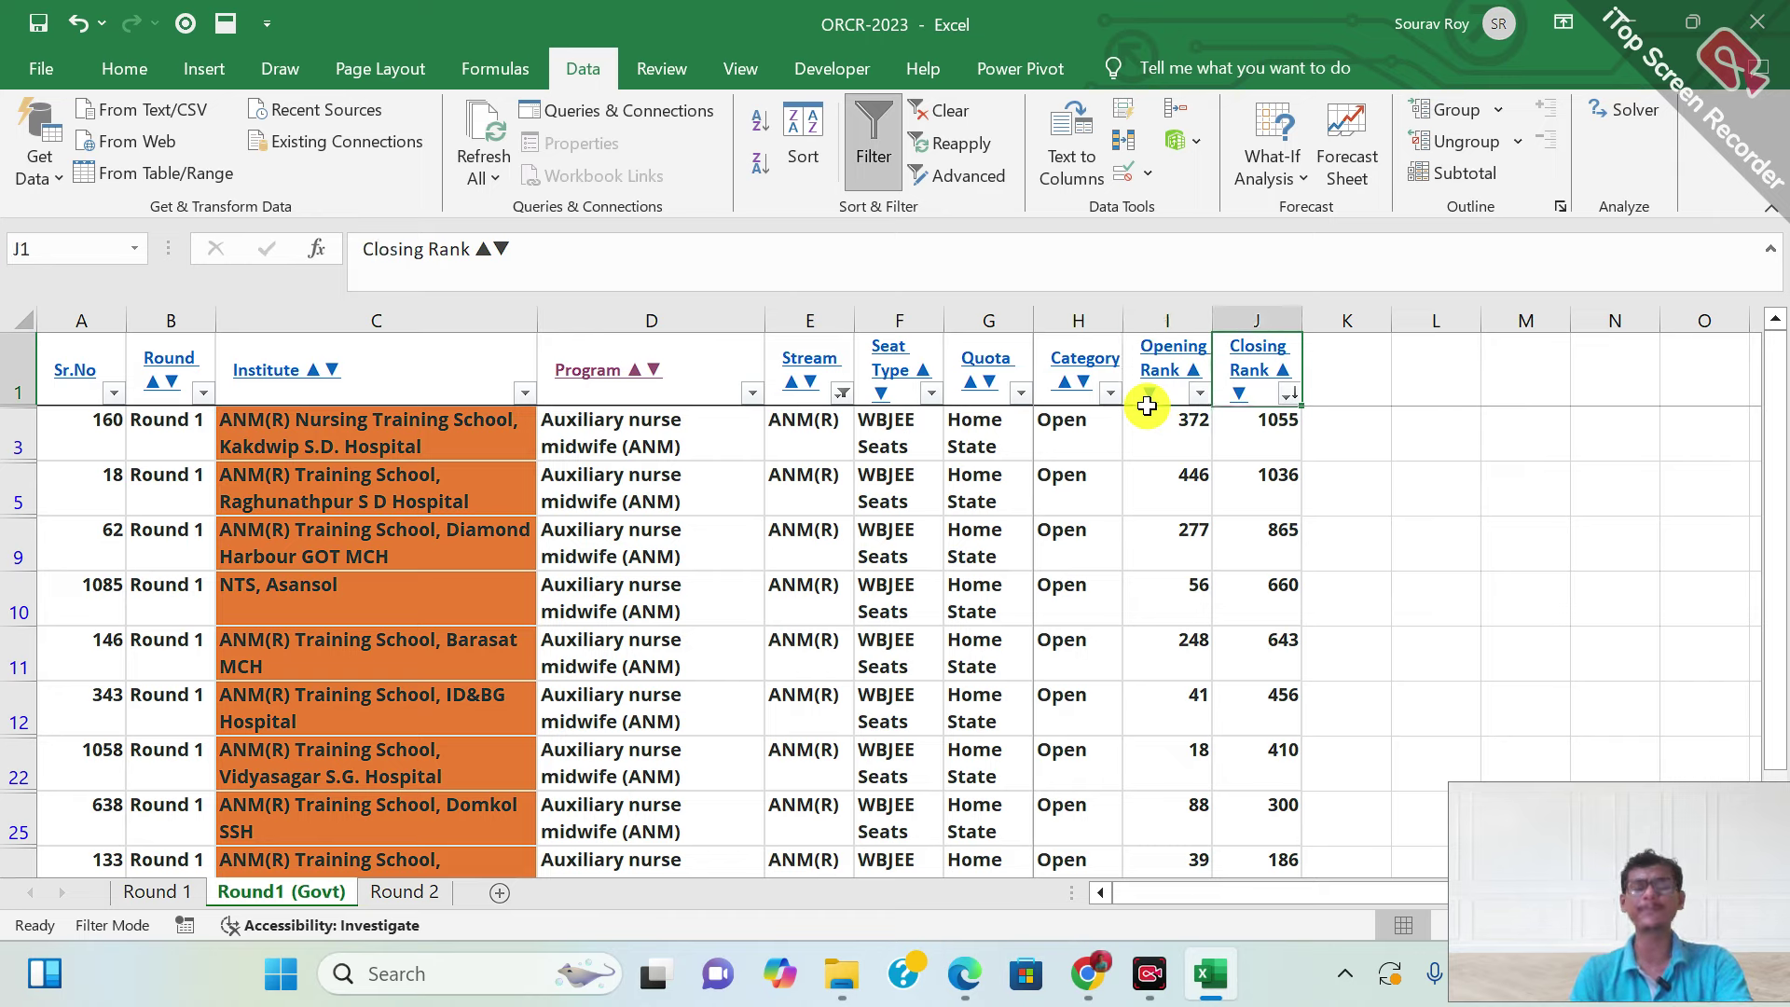
{"action": "key", "text": "Left"}
{"action": "key", "text": "Left"}
{"action": "key", "text": "Left"}
{"action": "key", "text": "Left"}
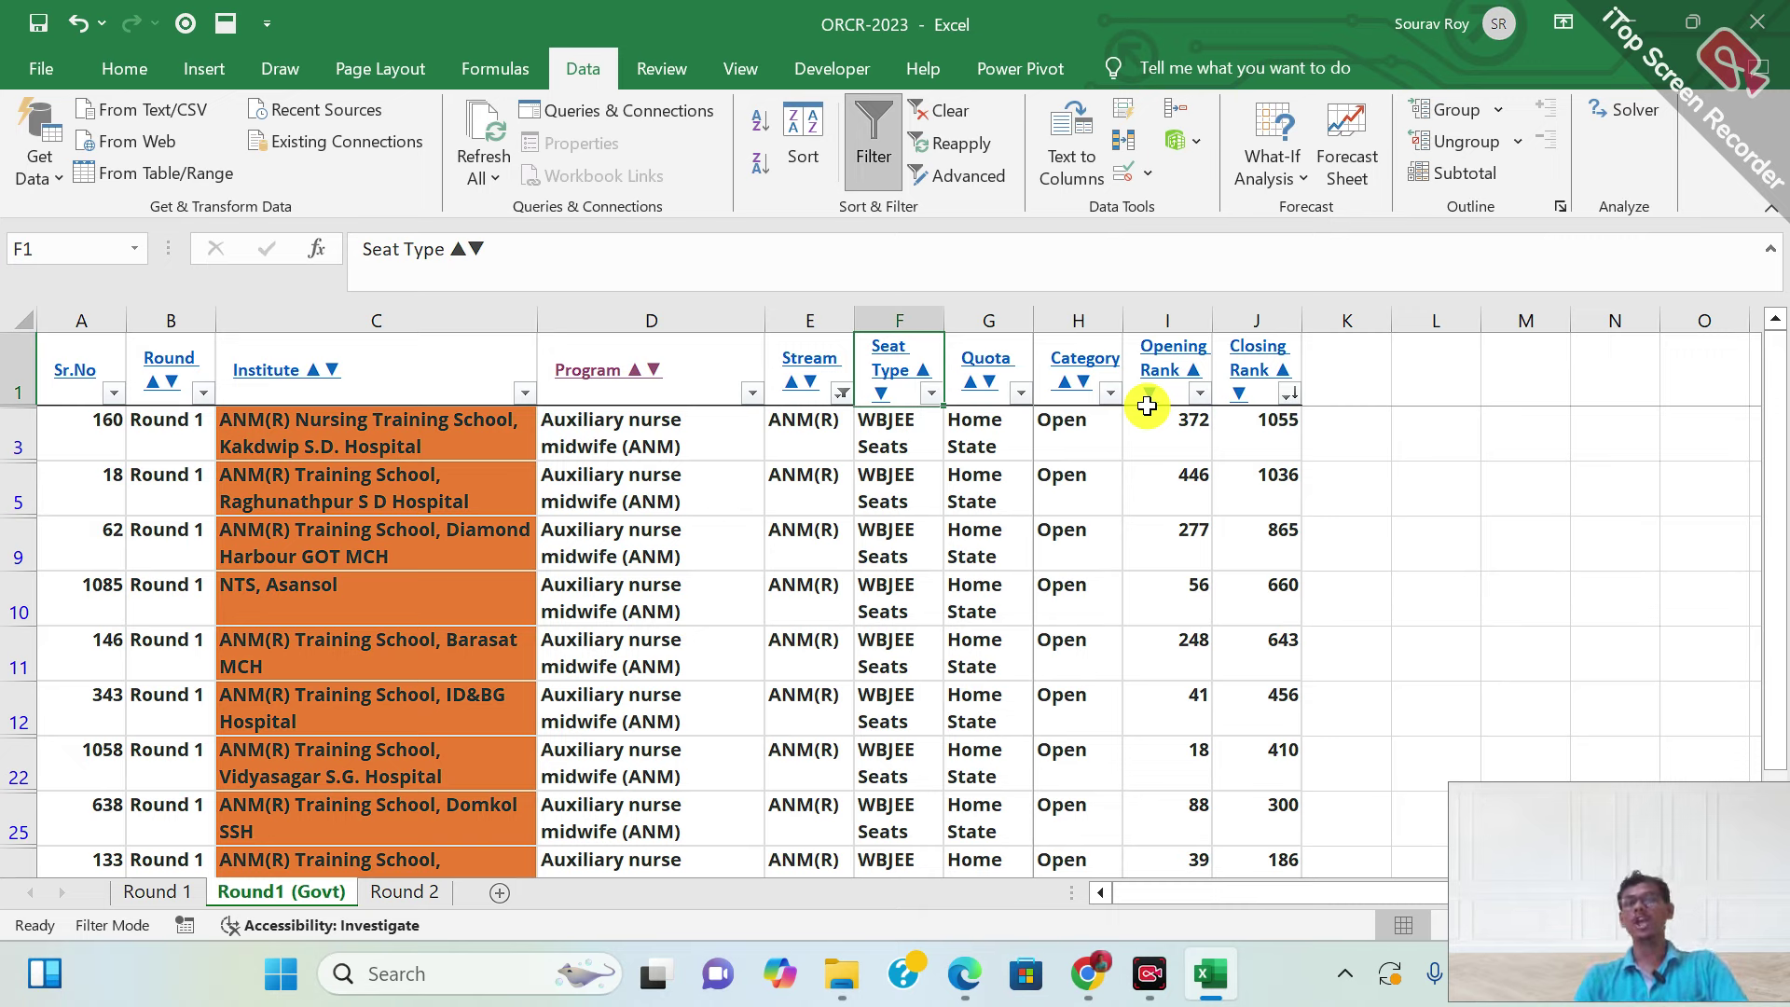
Examine the first listed institute's record across its columns, from Institute through to Closing Rank
{"action": "key", "text": "Left"}
{"action": "key", "text": "Left"}
{"action": "key", "text": "Left"}
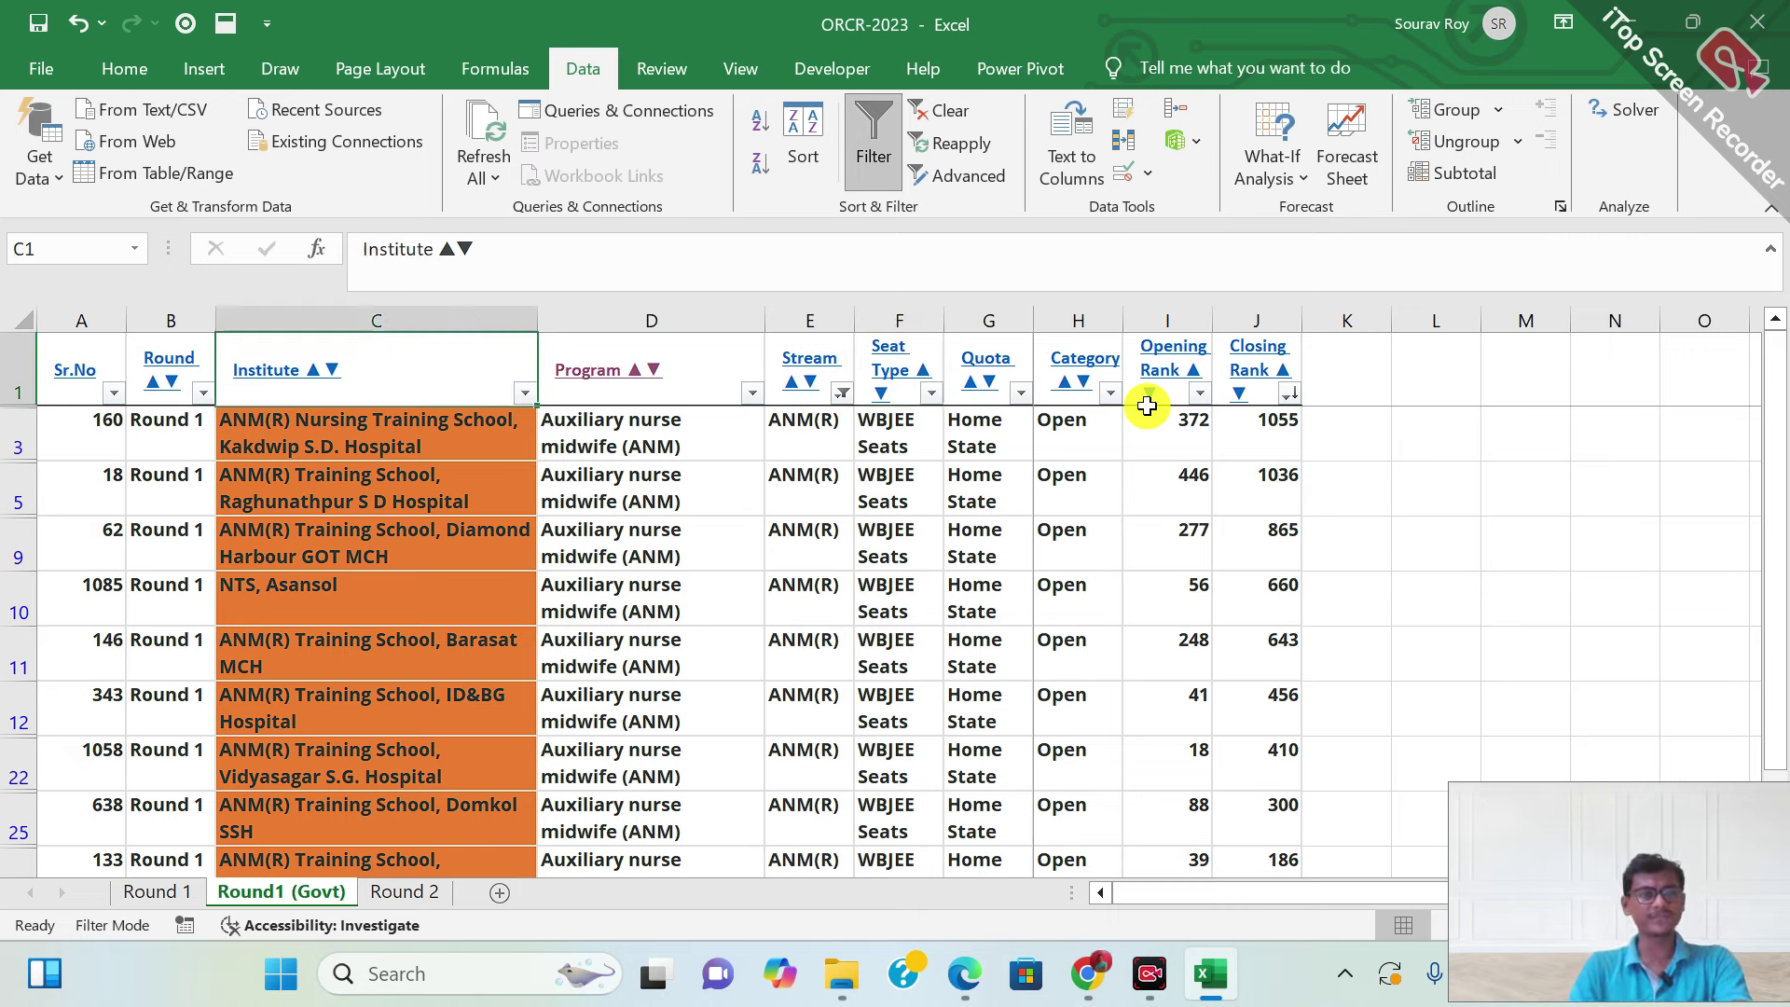
{"action": "key", "text": "Down"}
{"action": "key", "text": "Right"}
{"action": "key", "text": "Right"}
{"action": "key", "text": "Right"}
{"action": "key", "text": "Right"}
{"action": "key", "text": "Left"}
{"action": "key", "text": "Left"}
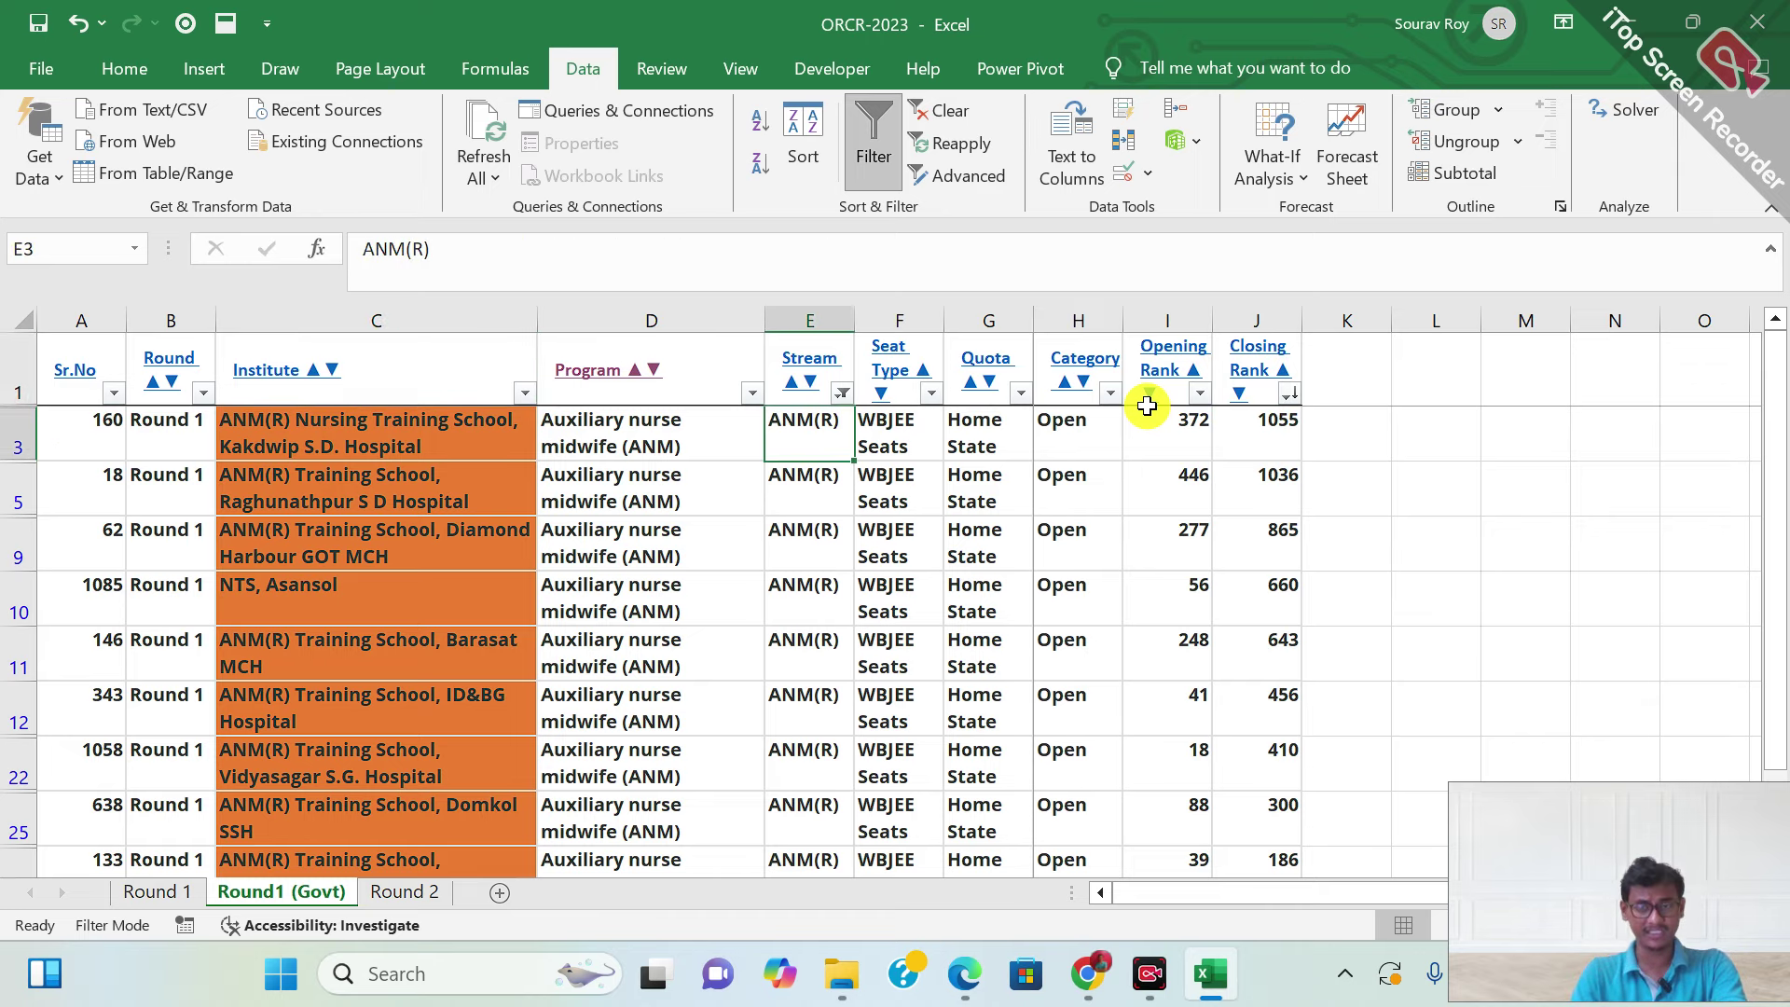
{"action": "key", "text": "Right"}
{"action": "key", "text": "Right"}
{"action": "key", "text": "Right"}
{"action": "key", "text": "Right"}
{"action": "key", "text": "Right"}
Review the closing ranks one institute at a time, down to the last listed record
{"action": "key", "text": "Down"}
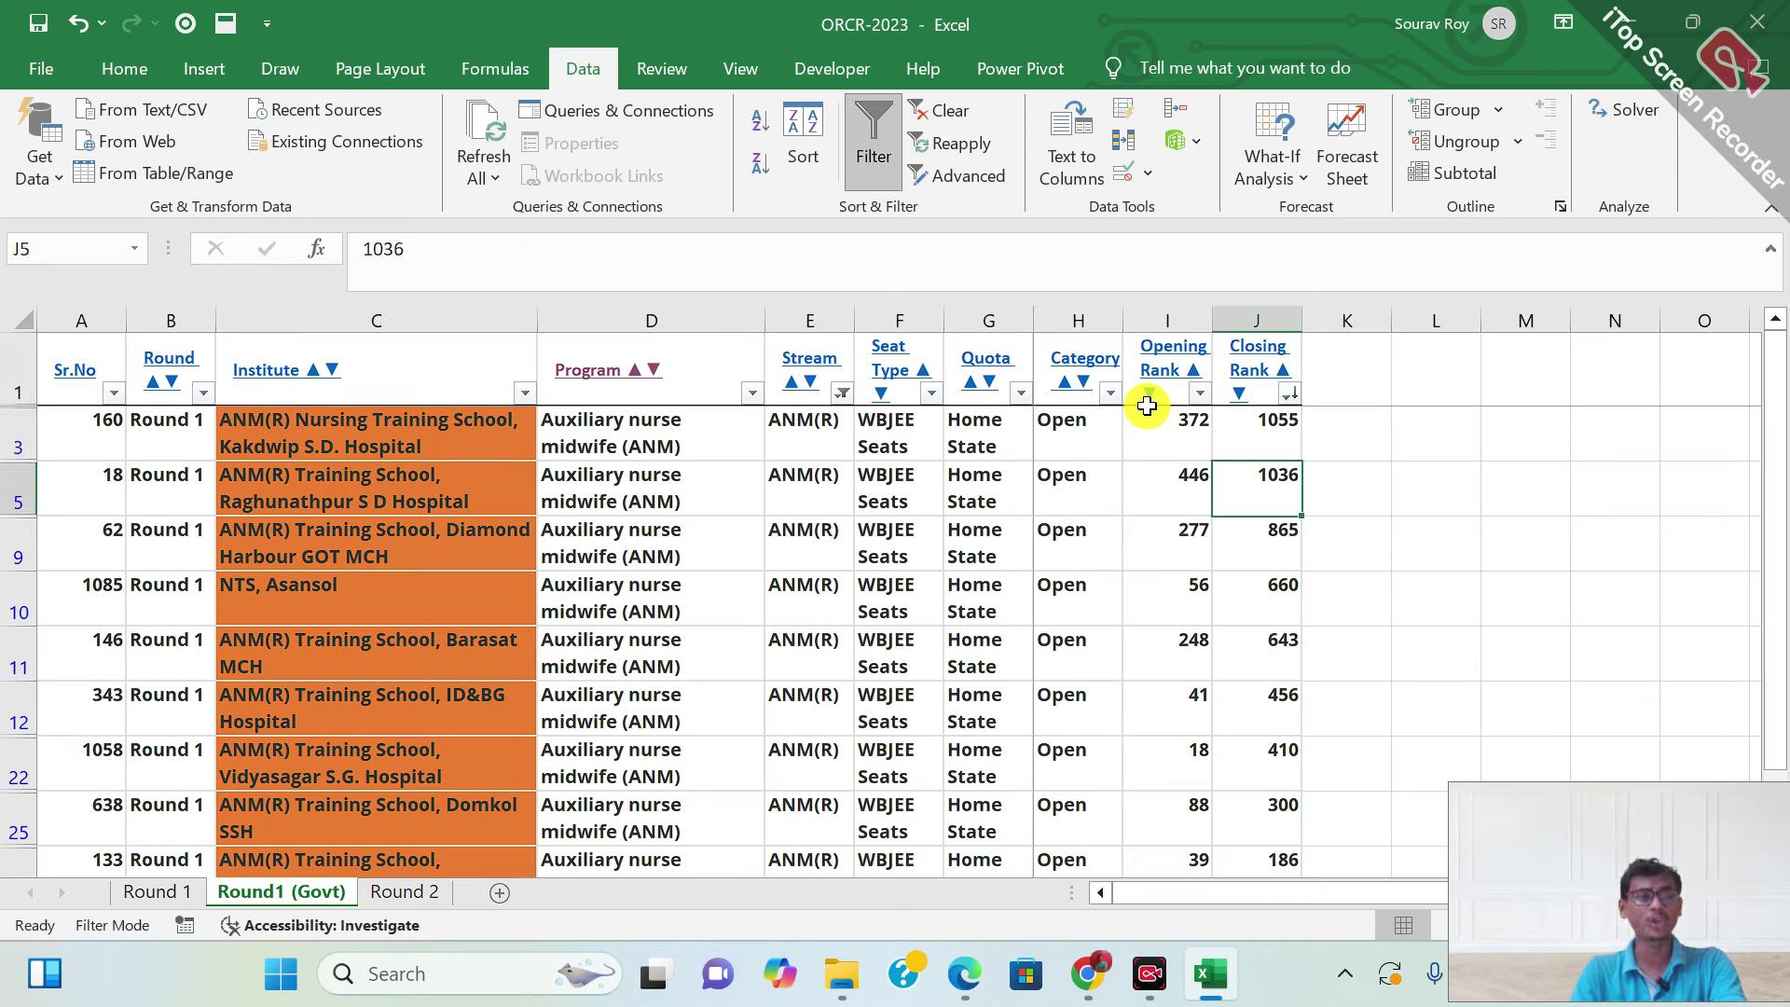
{"action": "key", "text": "Down"}
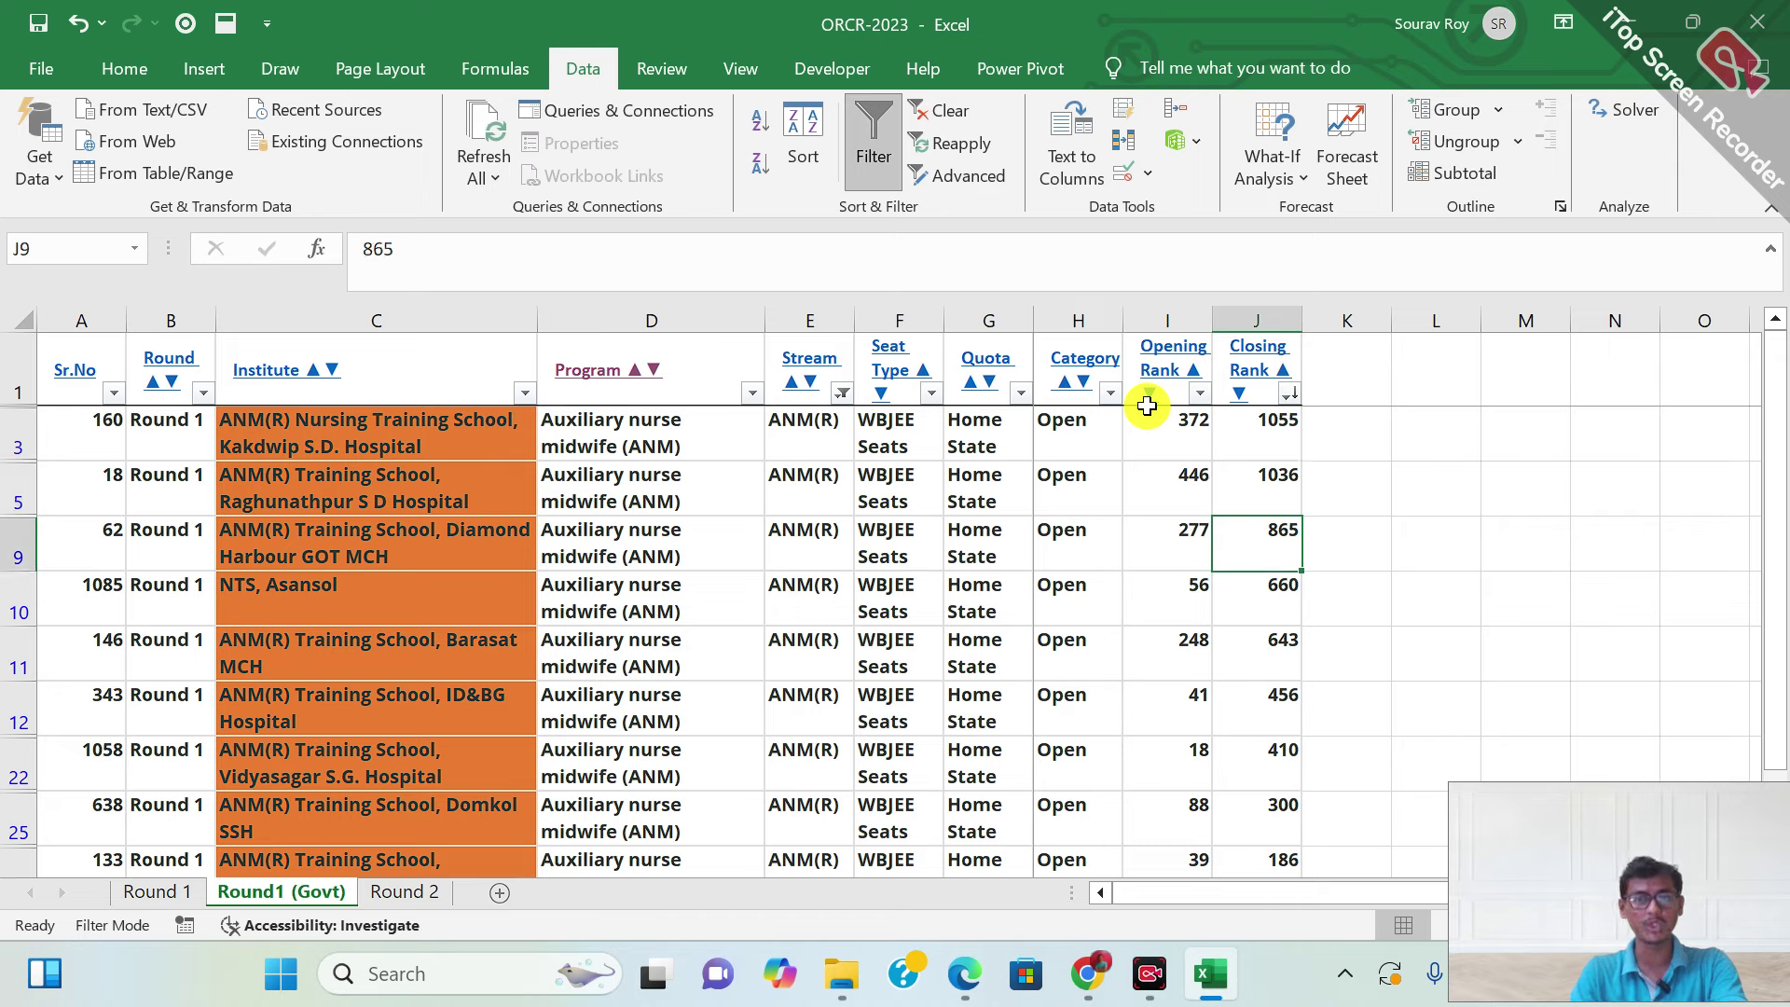
{"action": "key", "text": "Down"}
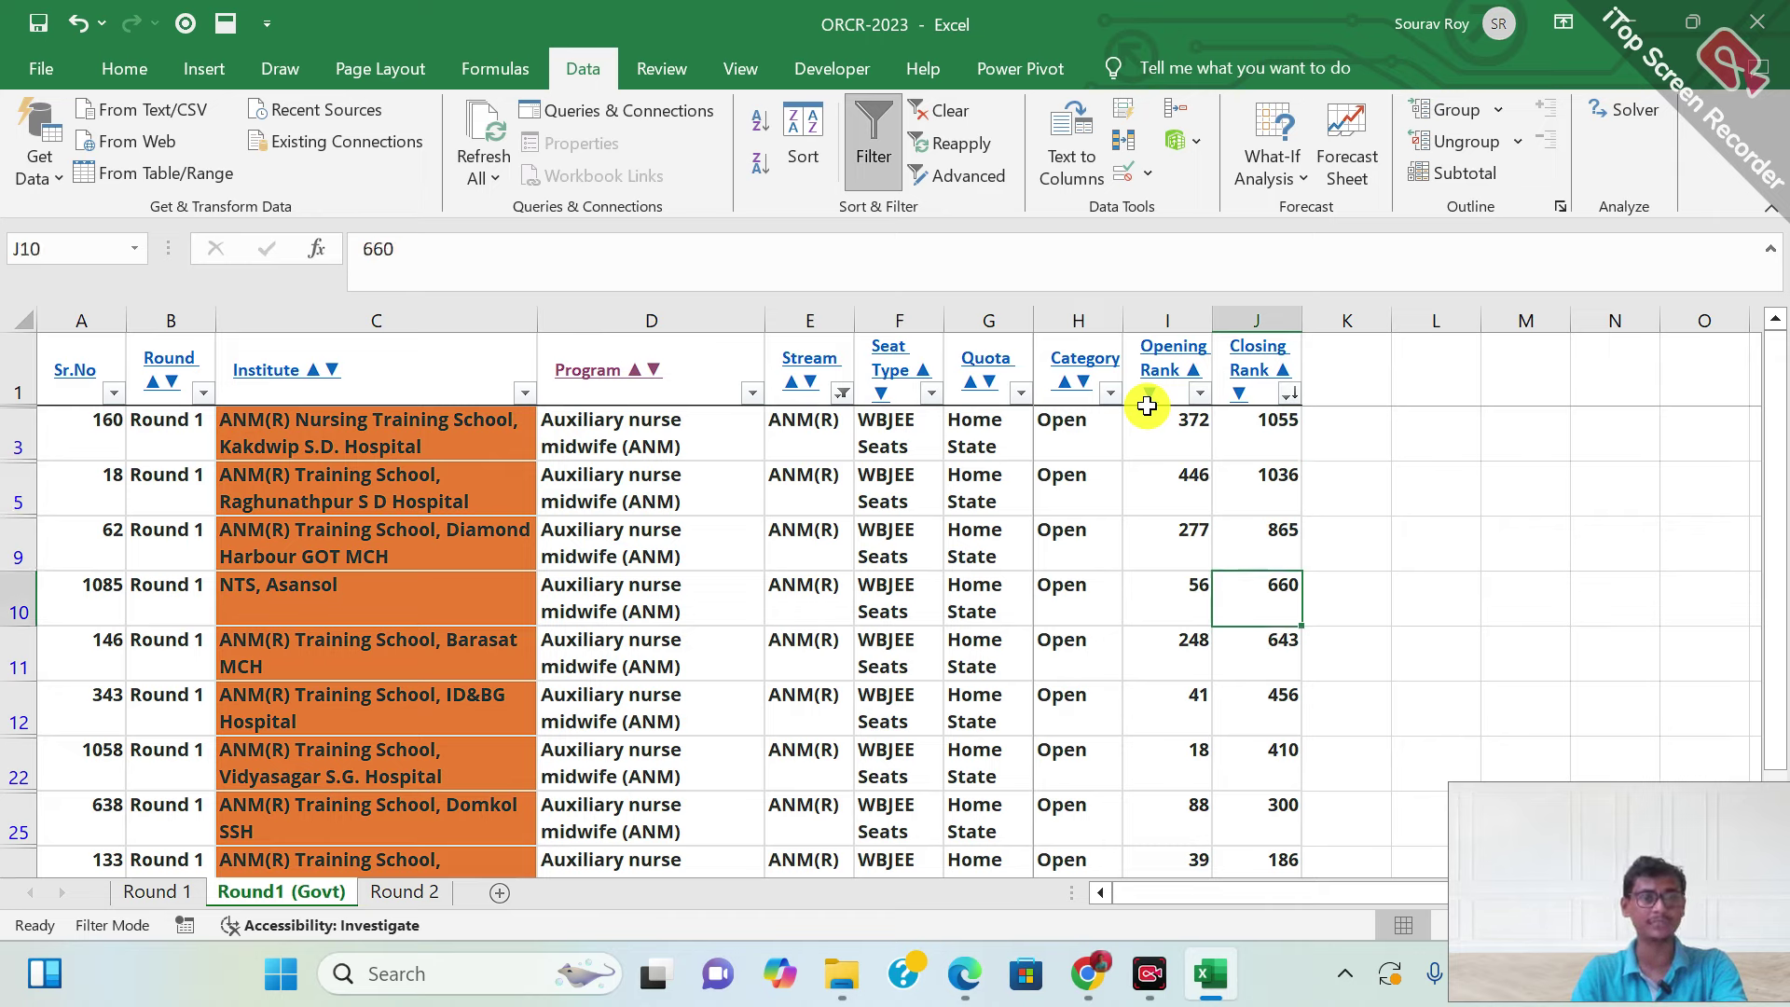
{"action": "key", "text": "Down"}
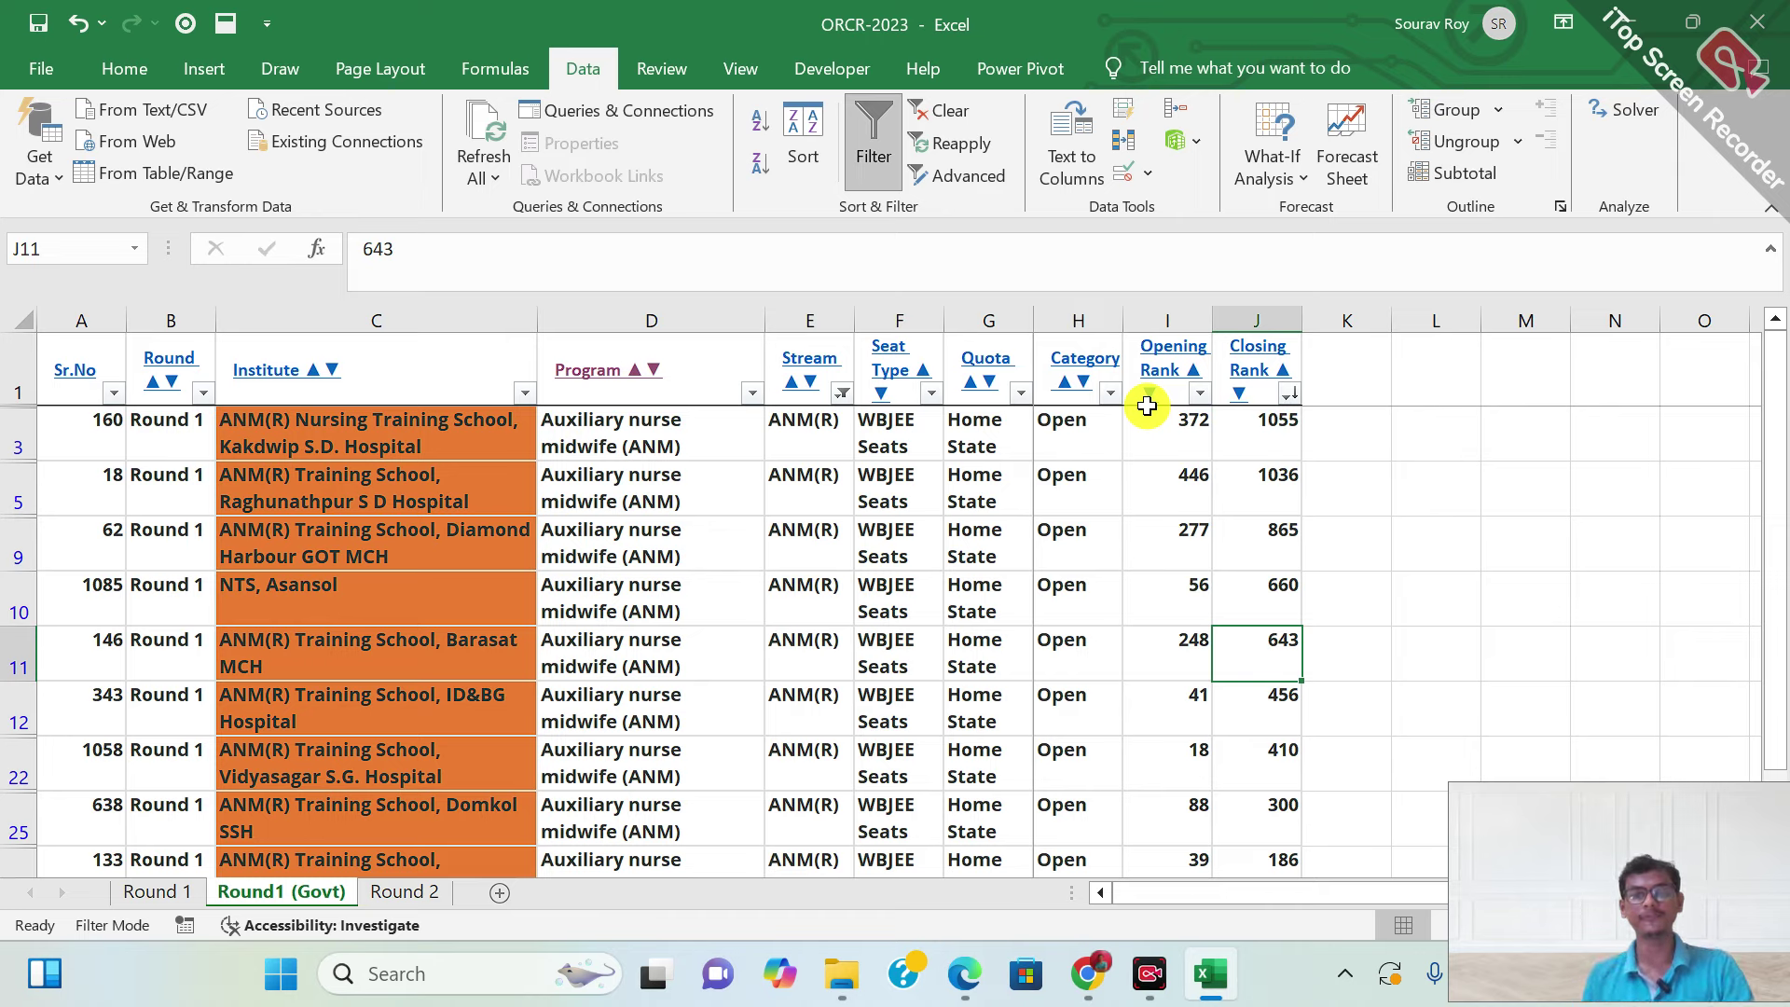
{"action": "key", "text": "Down"}
{"action": "key", "text": "Up"}
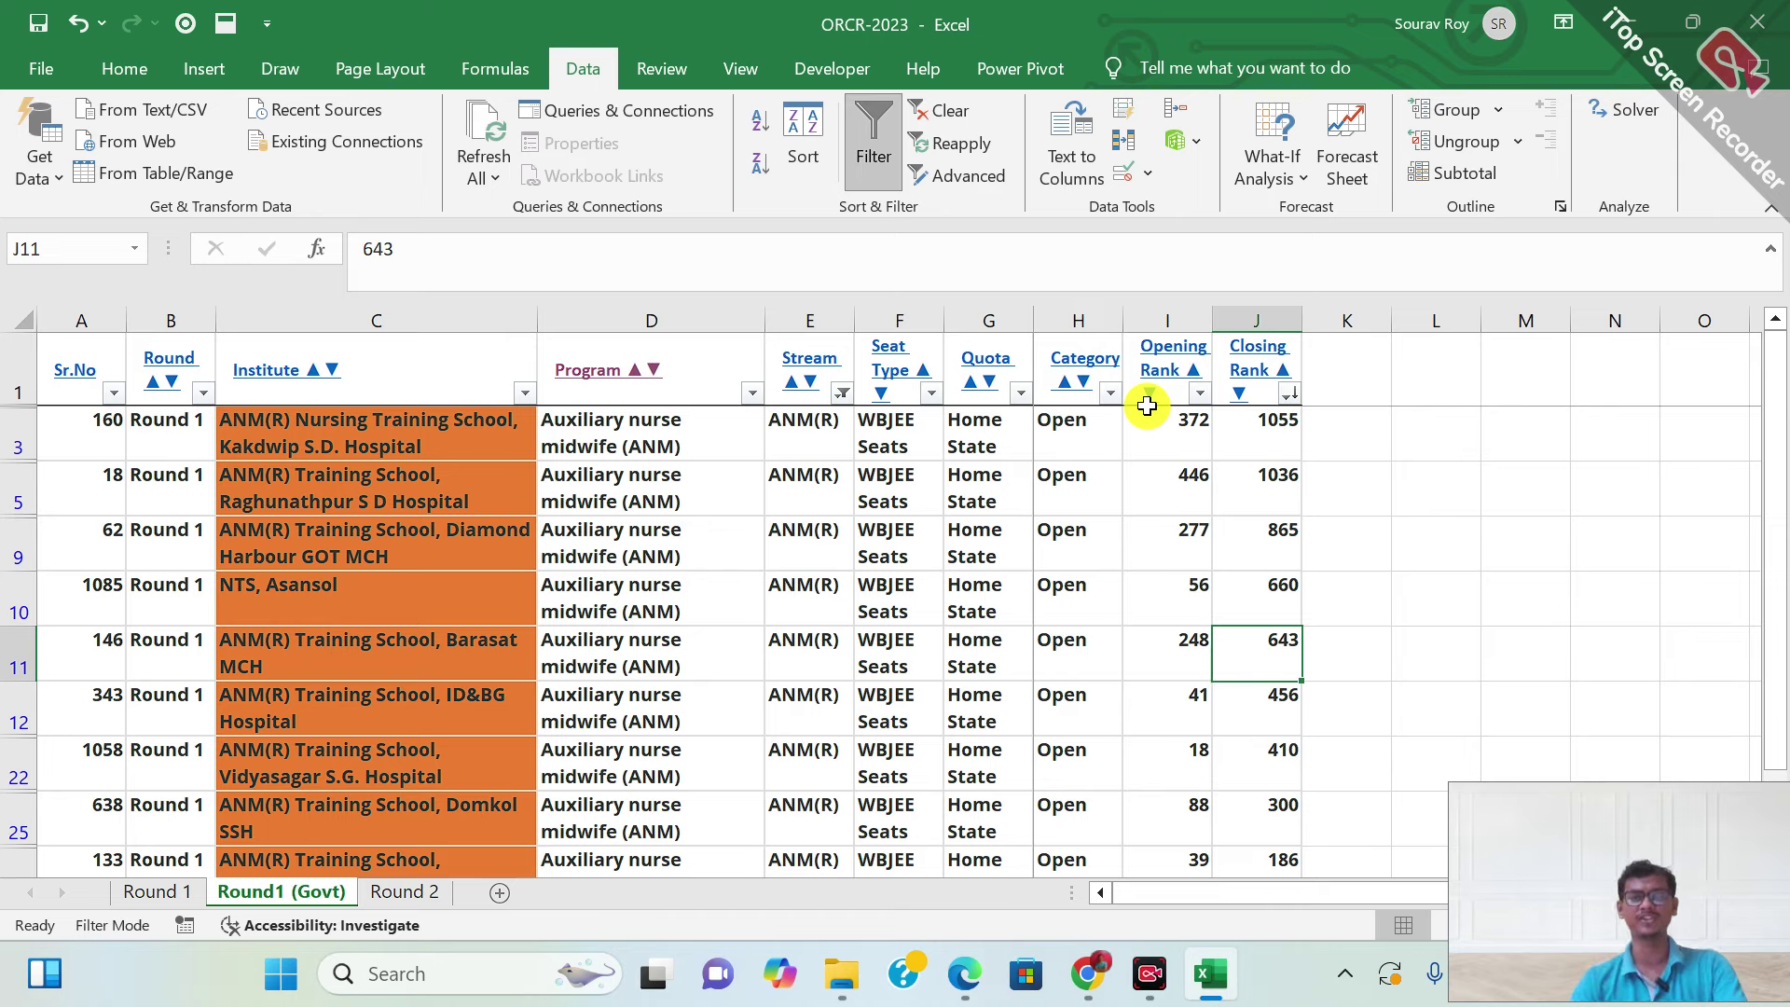
{"action": "key", "text": "Down"}
{"action": "key", "text": "Down"}
{"action": "key", "text": "Down"}
{"action": "key", "text": "Down"}
{"action": "key", "text": "Down"}
{"action": "key", "text": "Down"}
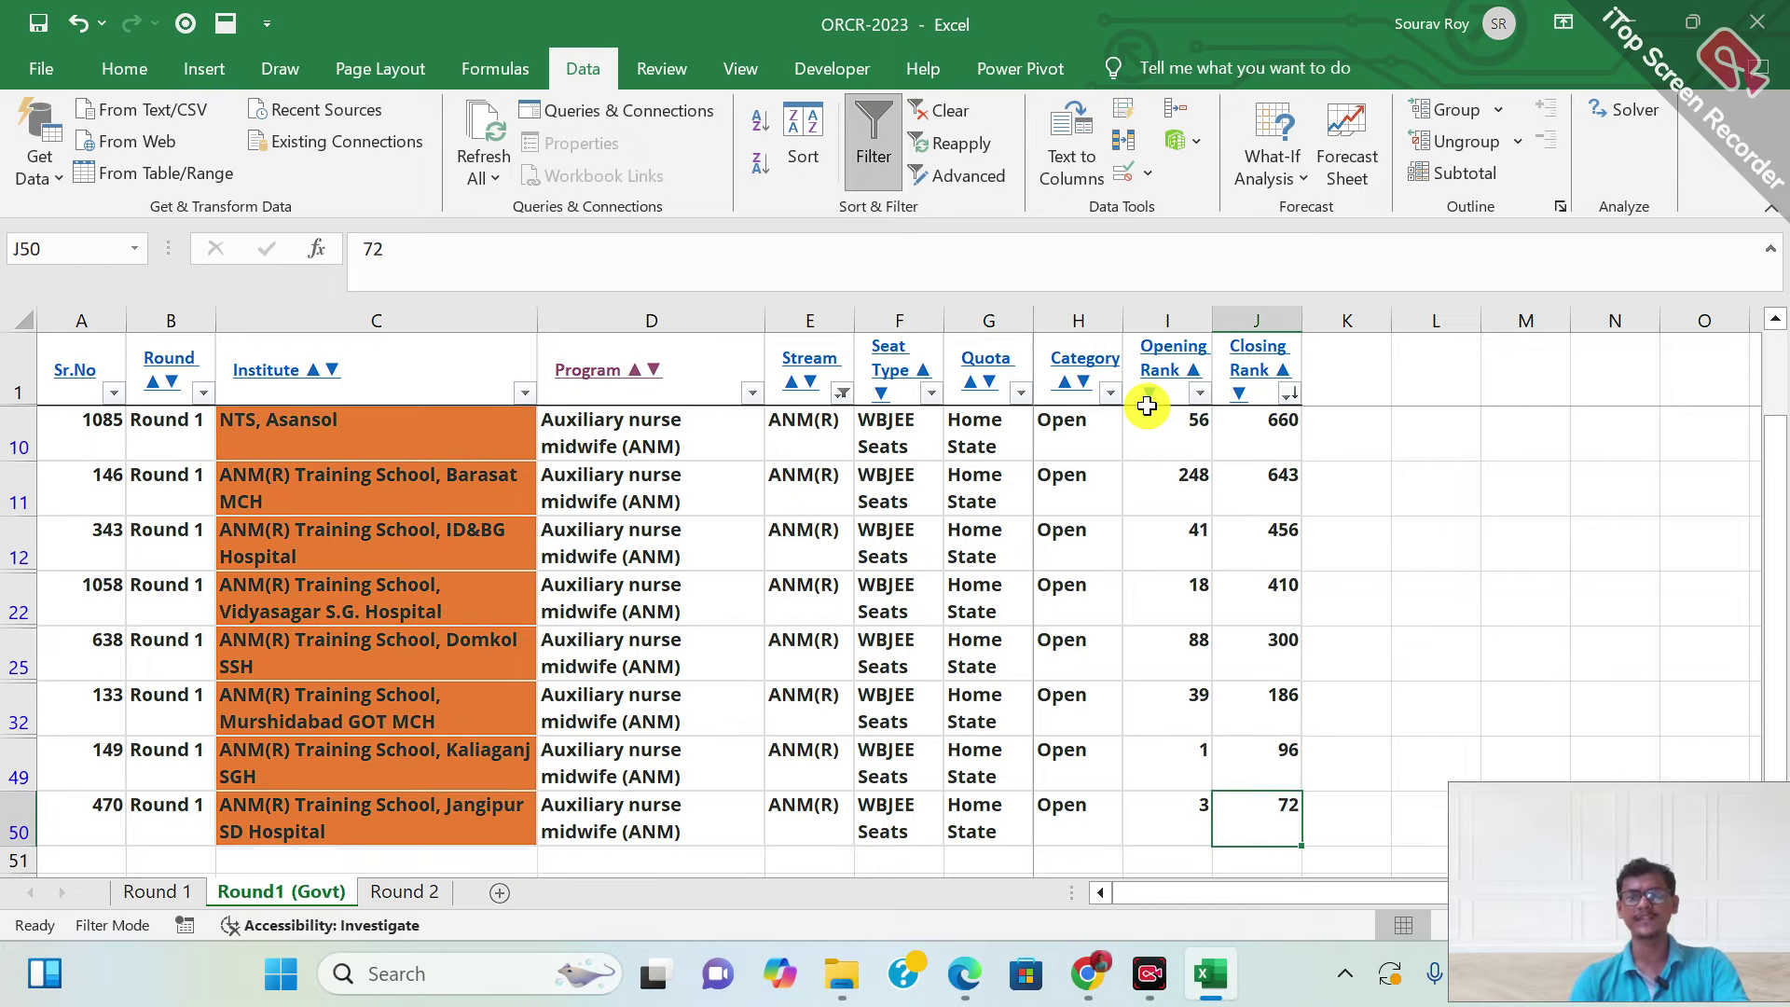
Return to the header row and check which categories the Category column's filter offers
{"action": "key", "text": "ctrl+Up"}
{"action": "key", "text": "Down"}
{"action": "key", "text": "Up"}
{"action": "key", "text": "Left"}
{"action": "key", "text": "Left"}
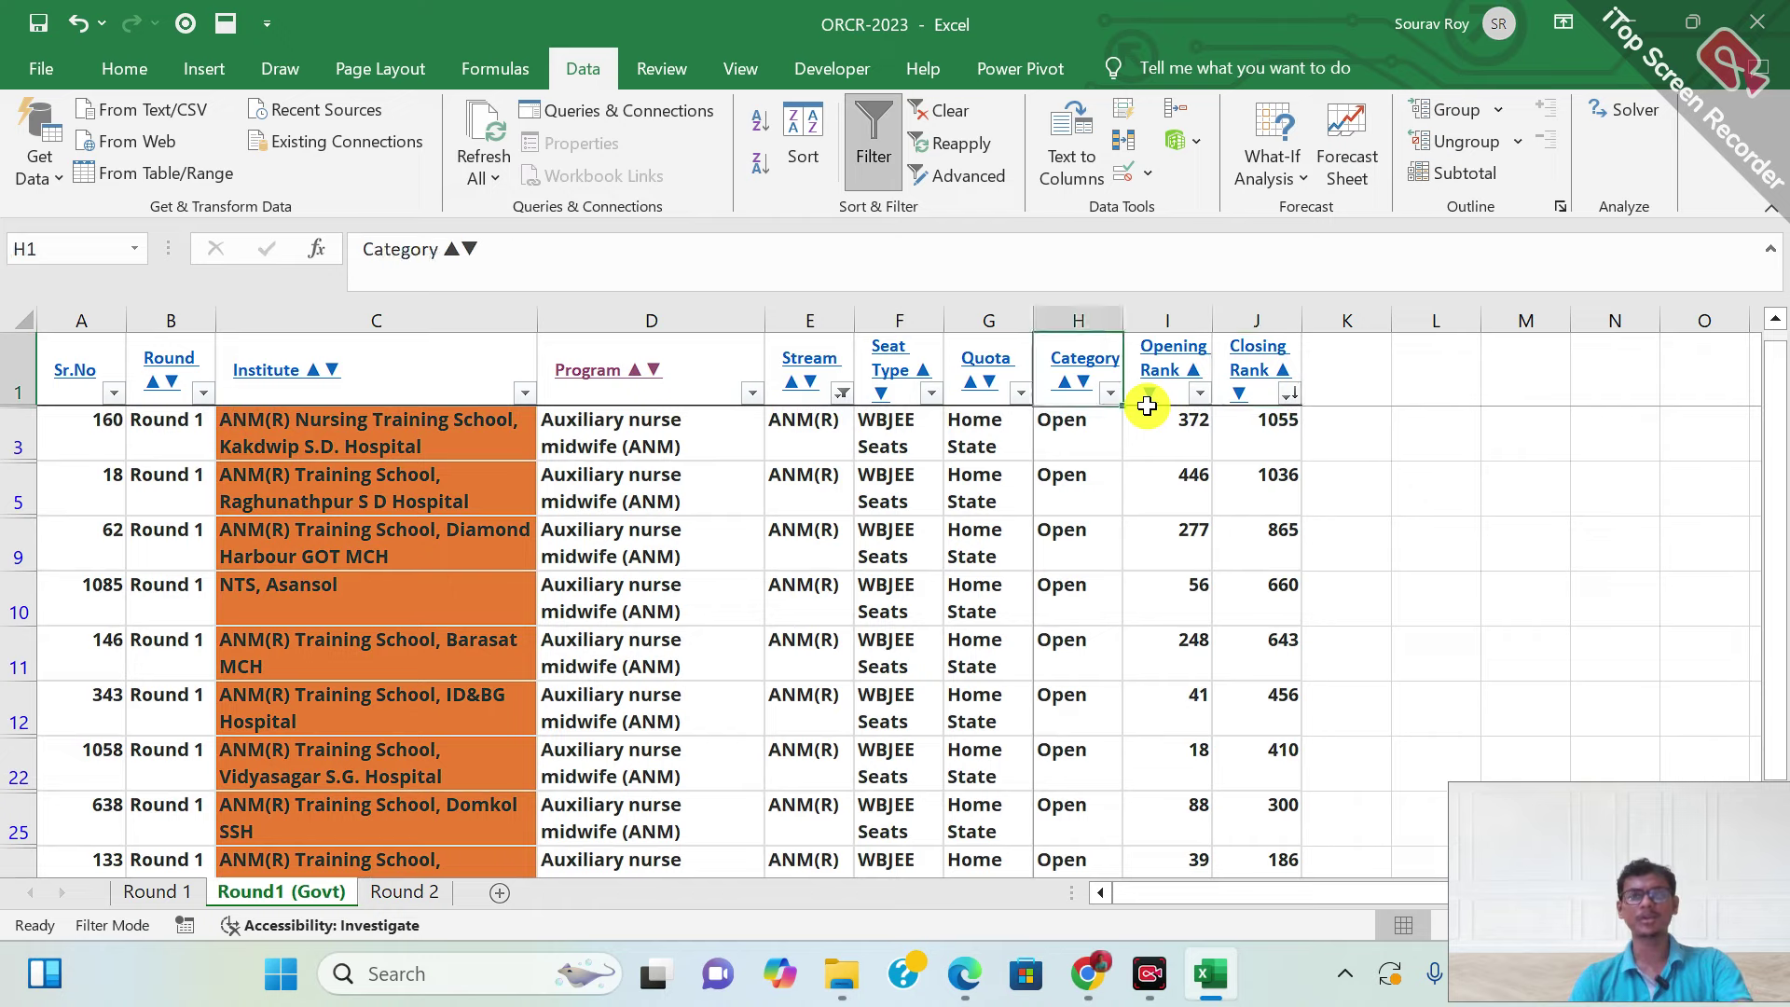
{"action": "key", "text": "alt+Down"}
{"action": "key", "text": "Down"}
{"action": "key", "text": "Down"}
{"action": "key", "text": "Down"}
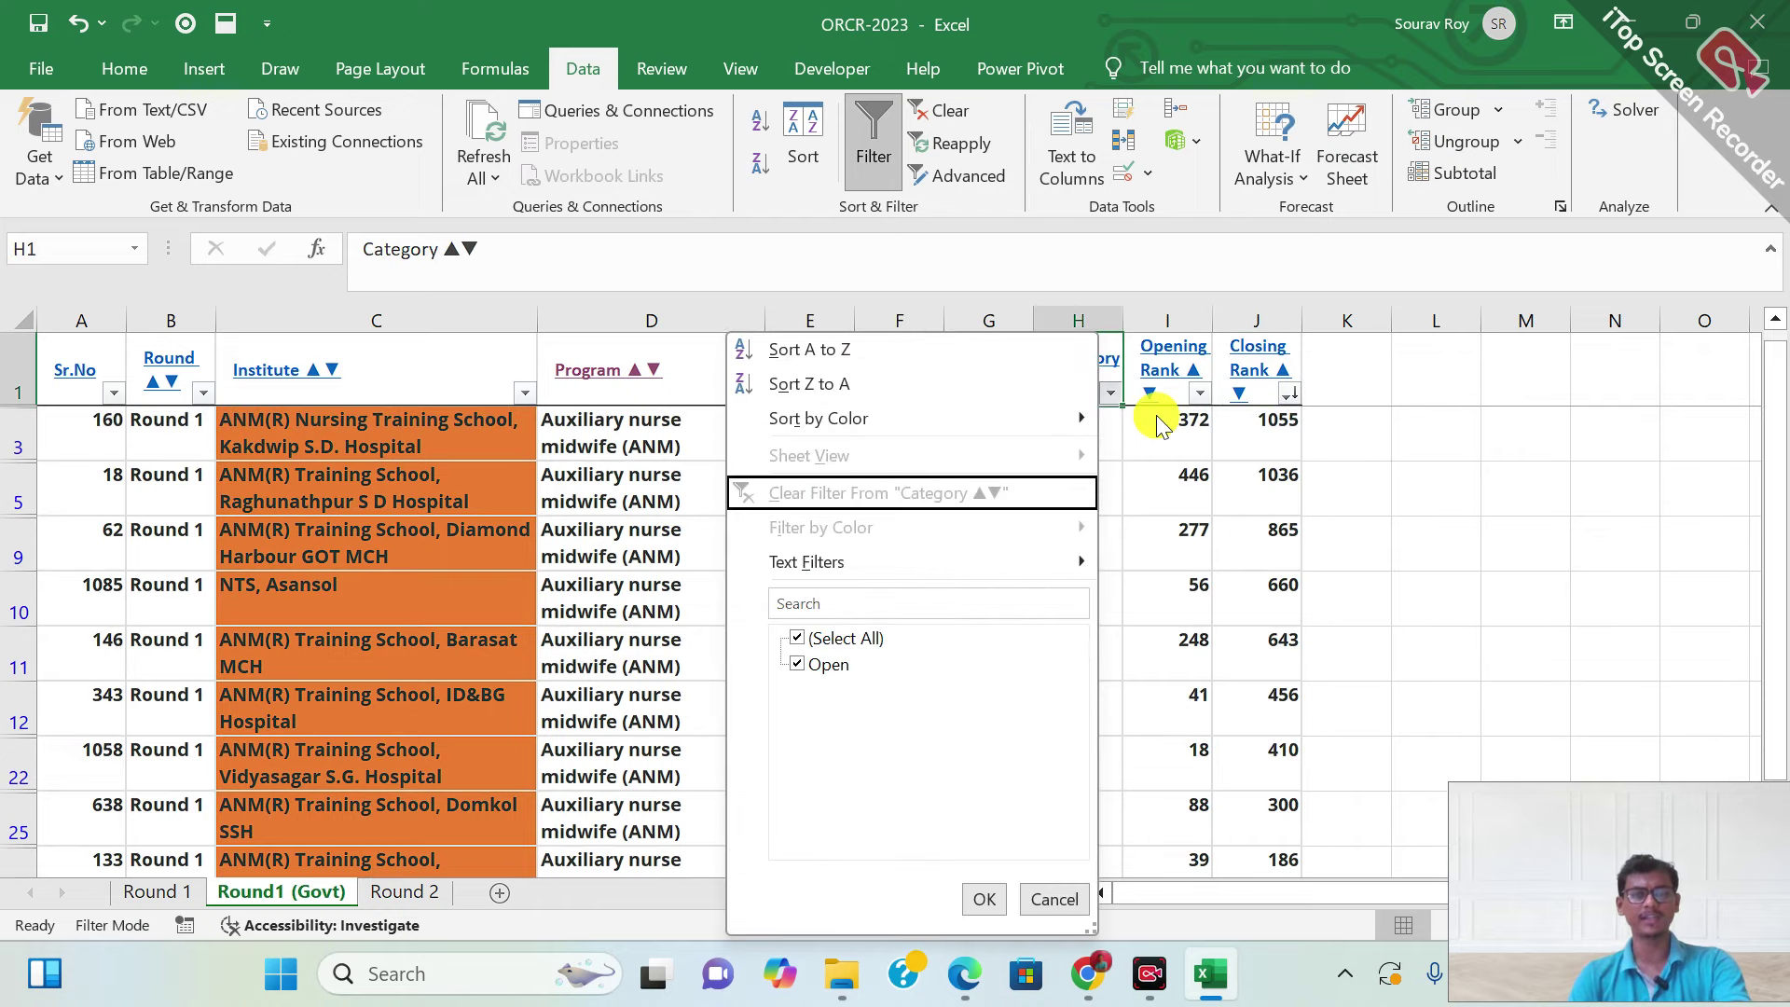
{"action": "key", "text": "Escape"}
{"action": "key", "text": "Right"}
{"action": "key", "text": "Left"}
{"action": "key", "text": "Left"}
{"action": "key", "text": "Right"}
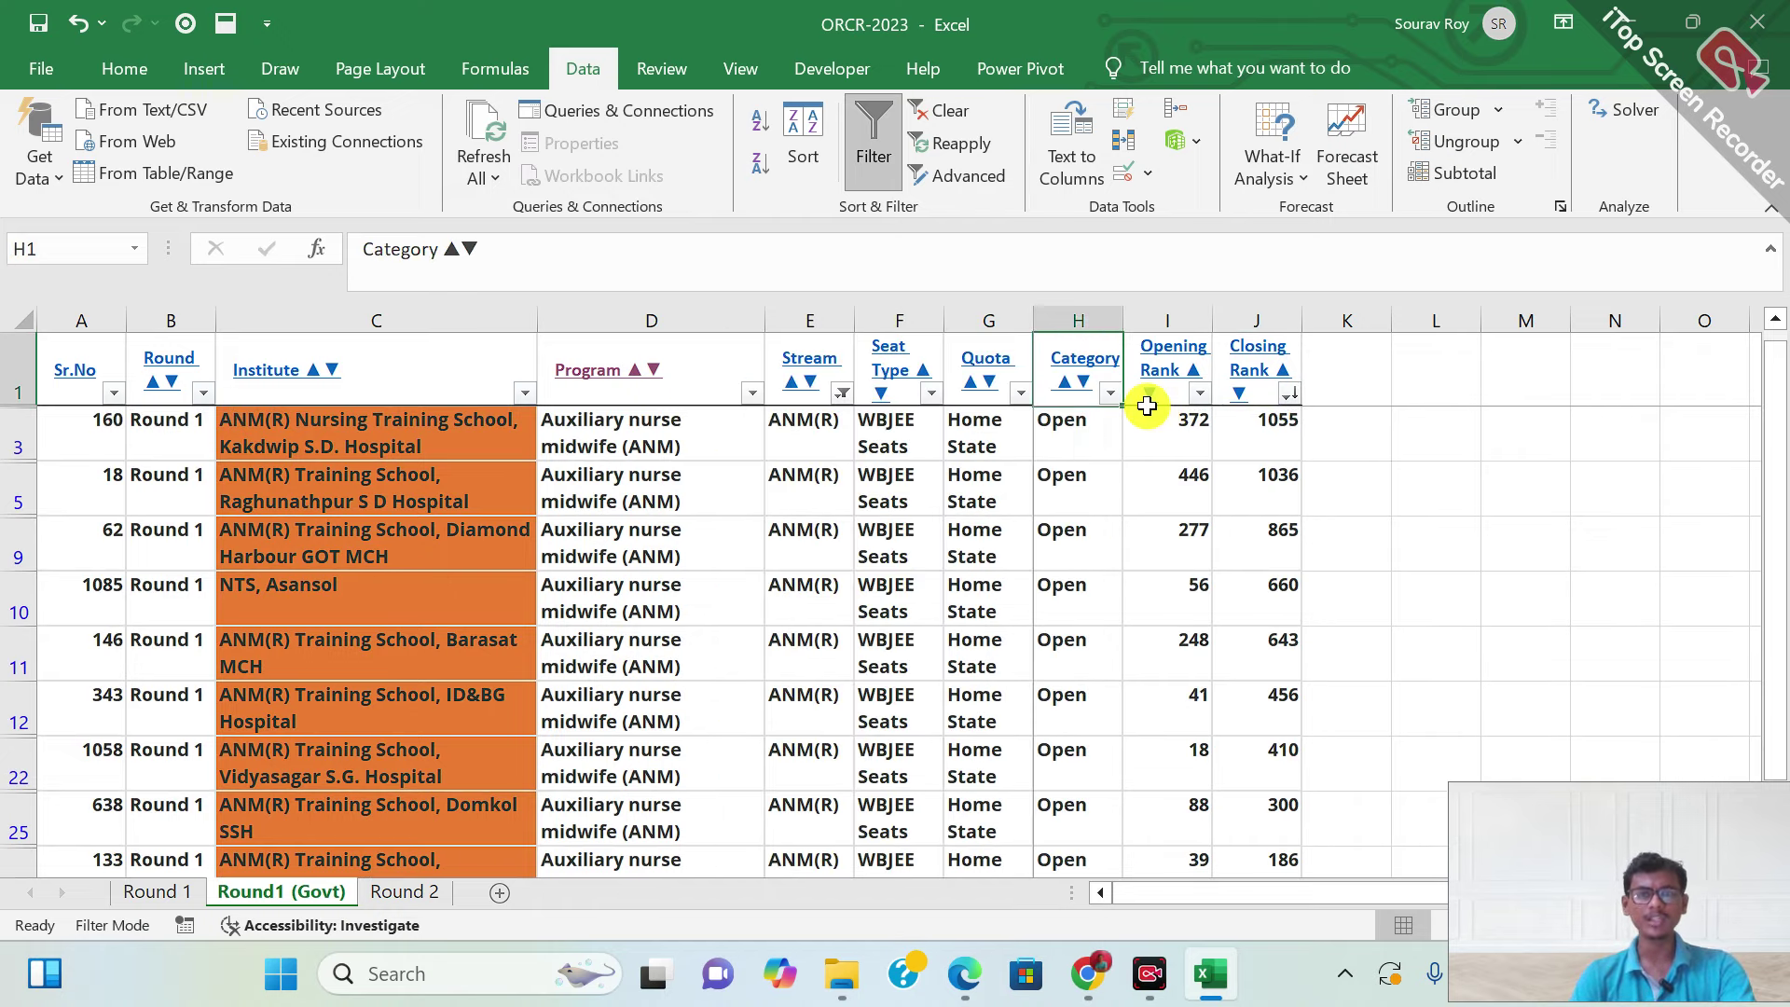
{"action": "key", "text": "Left"}
{"action": "key", "text": "Right"}
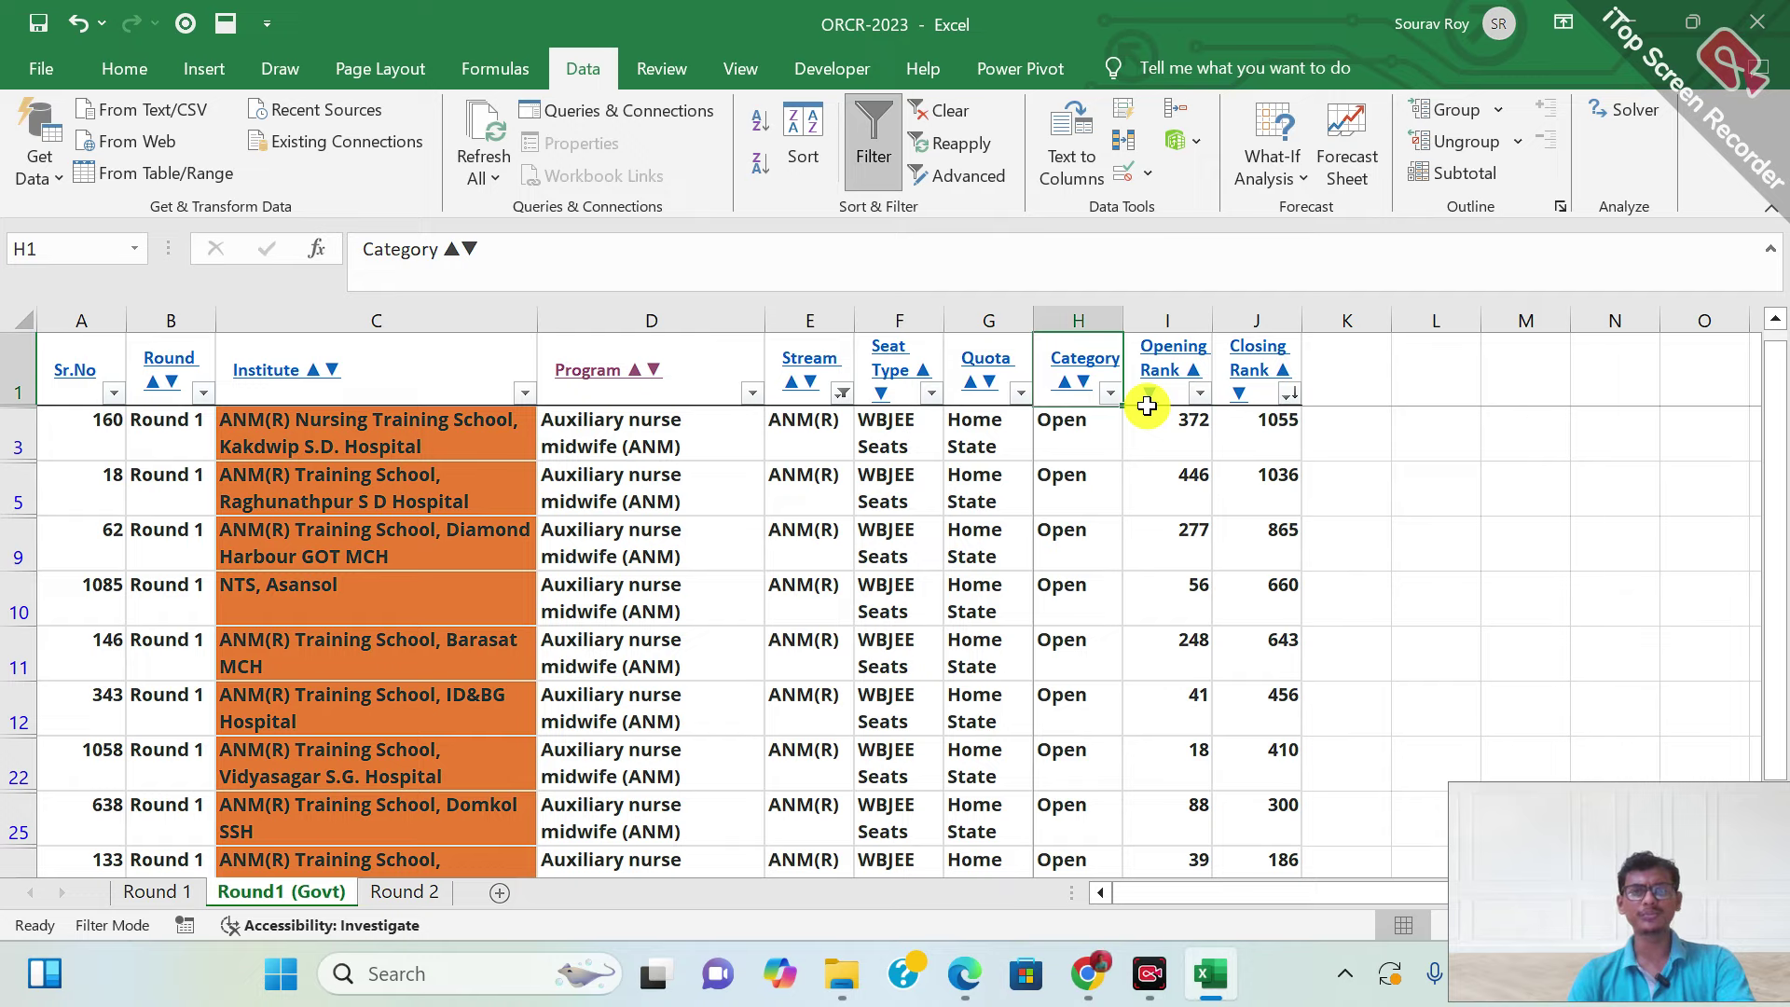
On the Round 1 worksheet, filter the Stream column to show only ANM(R) instead of GNM
{"action": "left_click", "coordinate": [155, 892]}
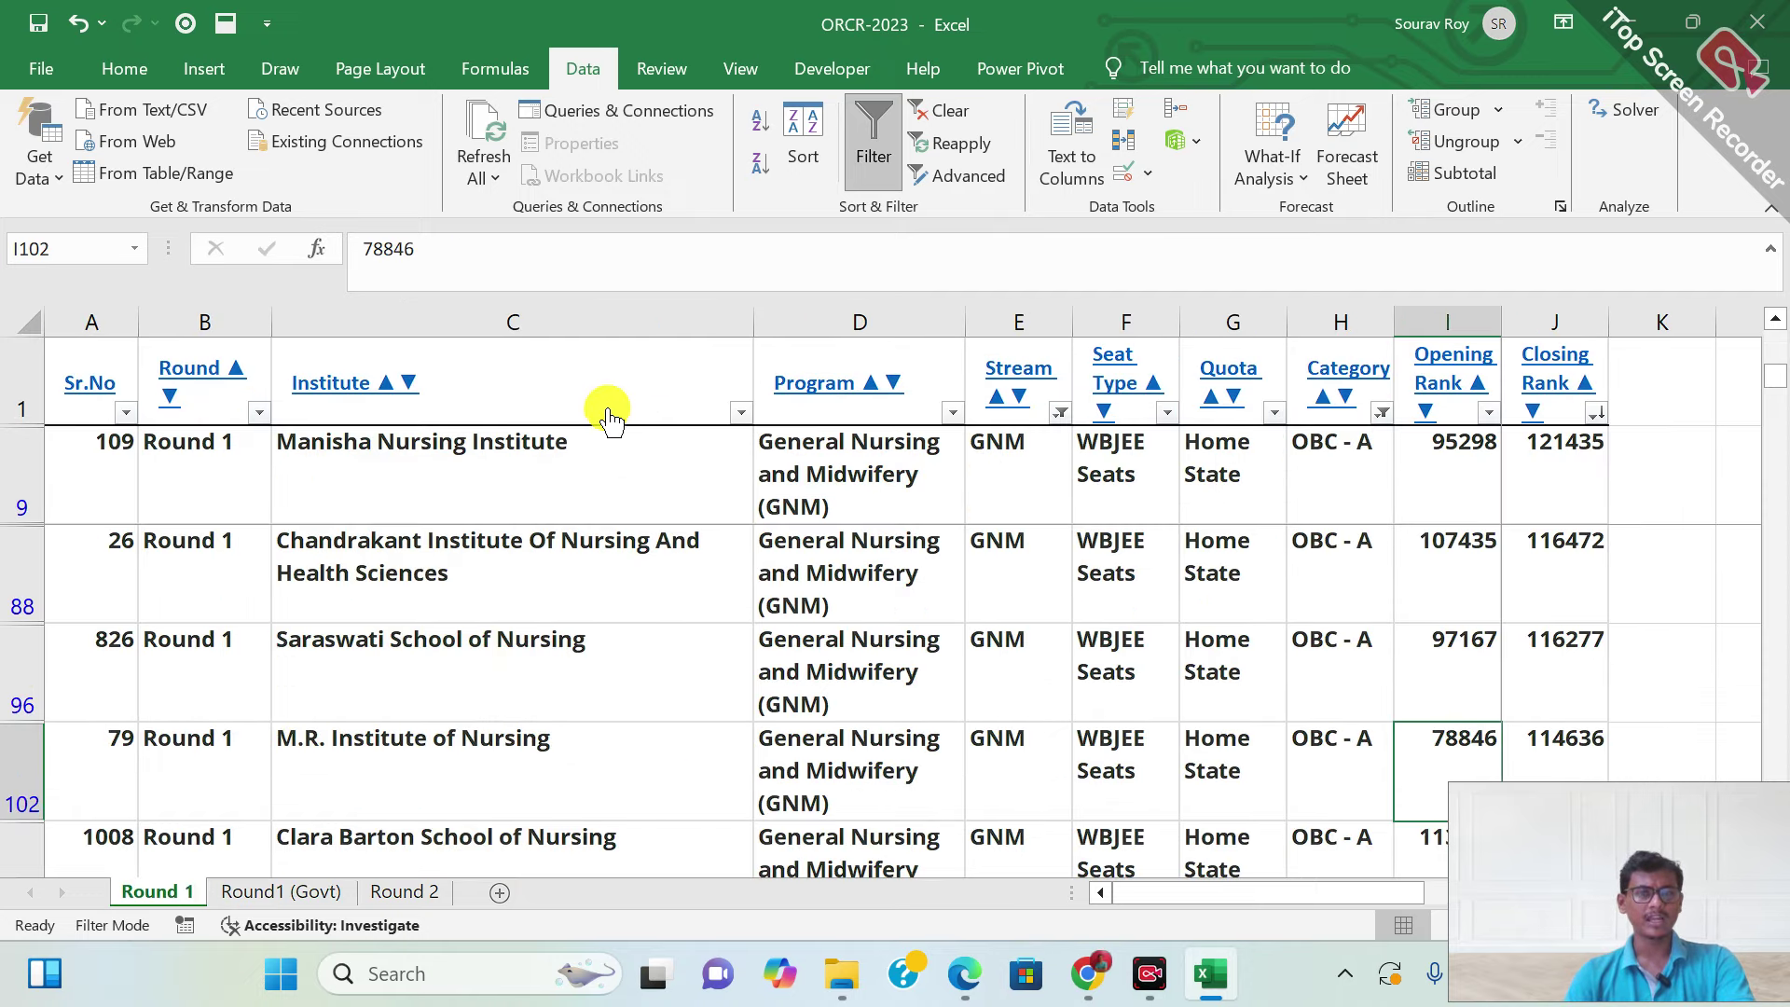
{"action": "left_click", "coordinate": [1059, 413]}
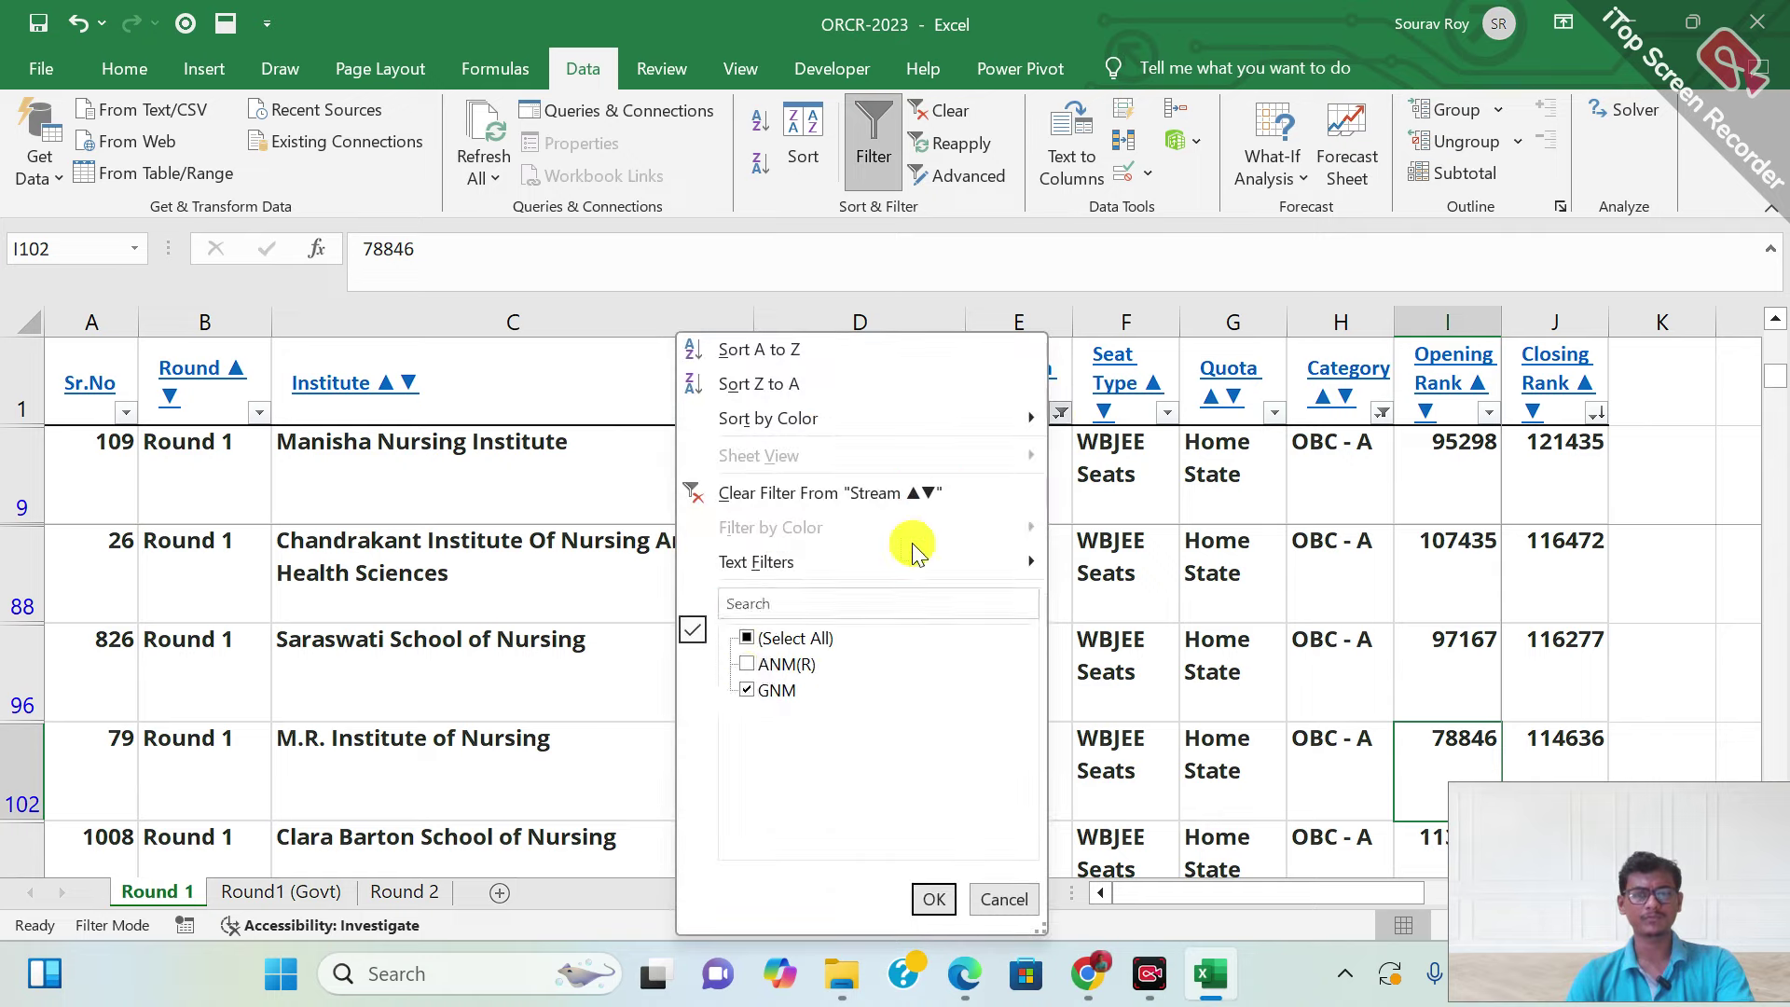
{"action": "left_click", "coordinate": [748, 690]}
{"action": "left_click", "coordinate": [746, 663]}
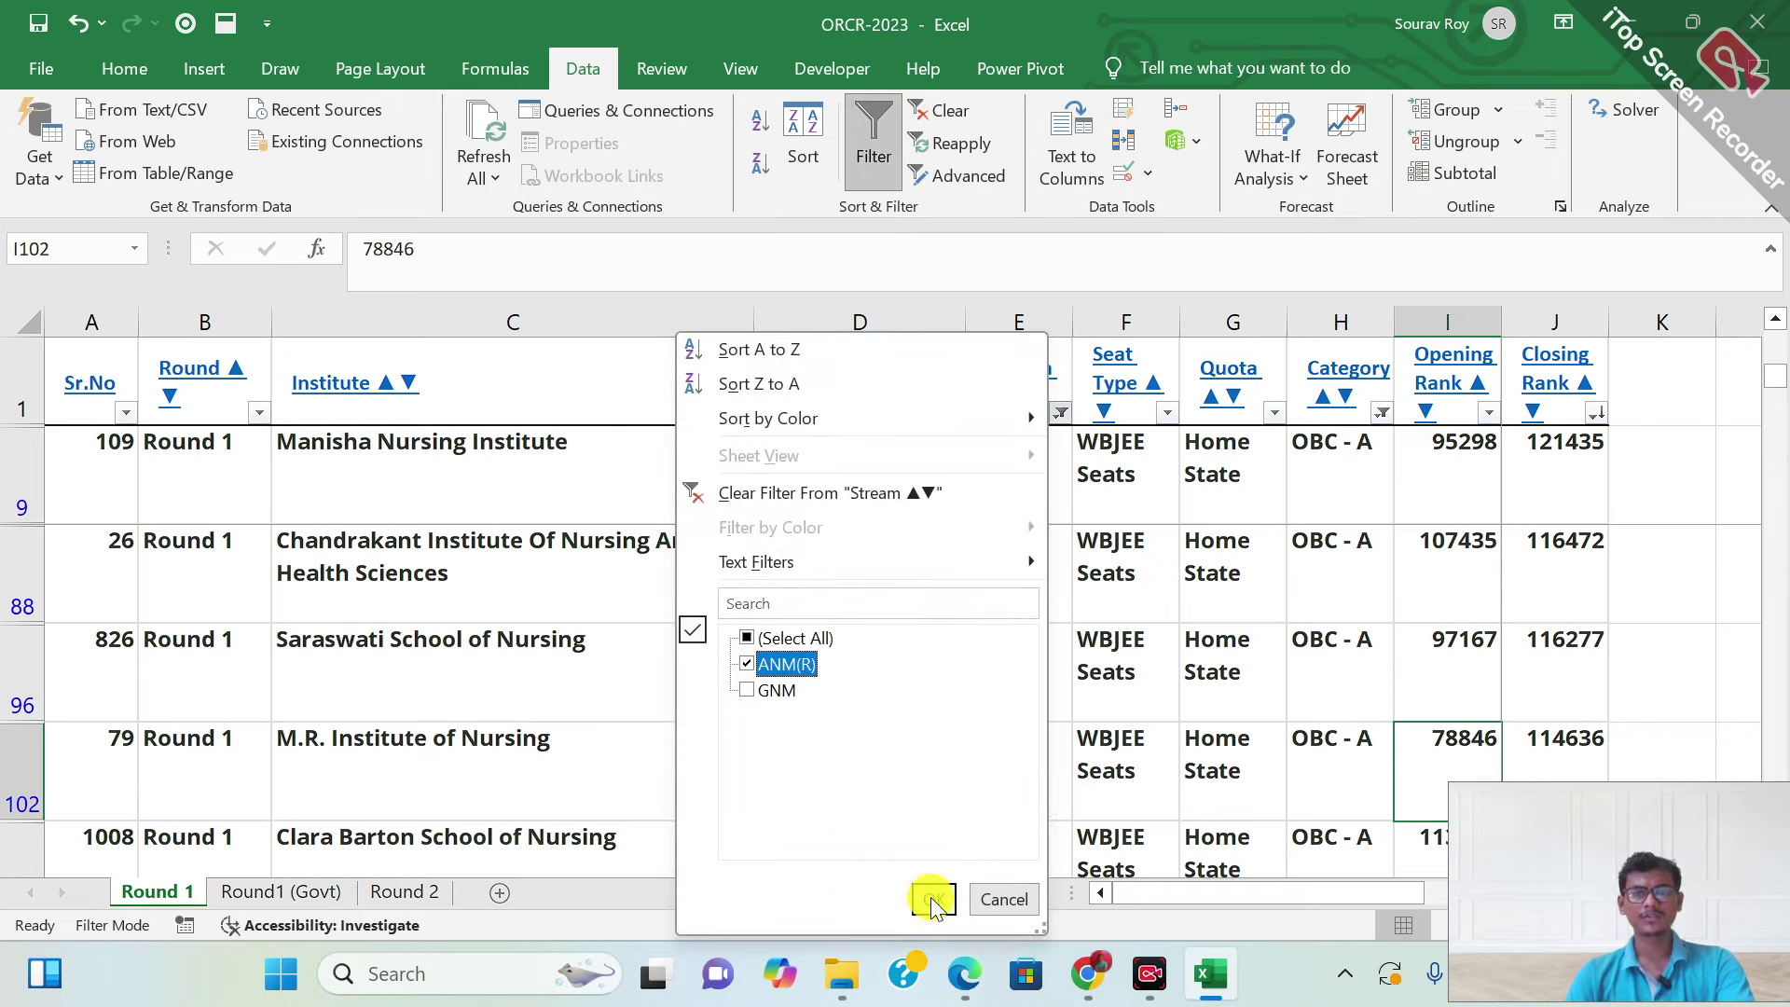
{"action": "left_click", "coordinate": [932, 899]}
Filter the Category column to show only SC instead of OBC - A
{"action": "left_click", "coordinate": [1232, 399]}
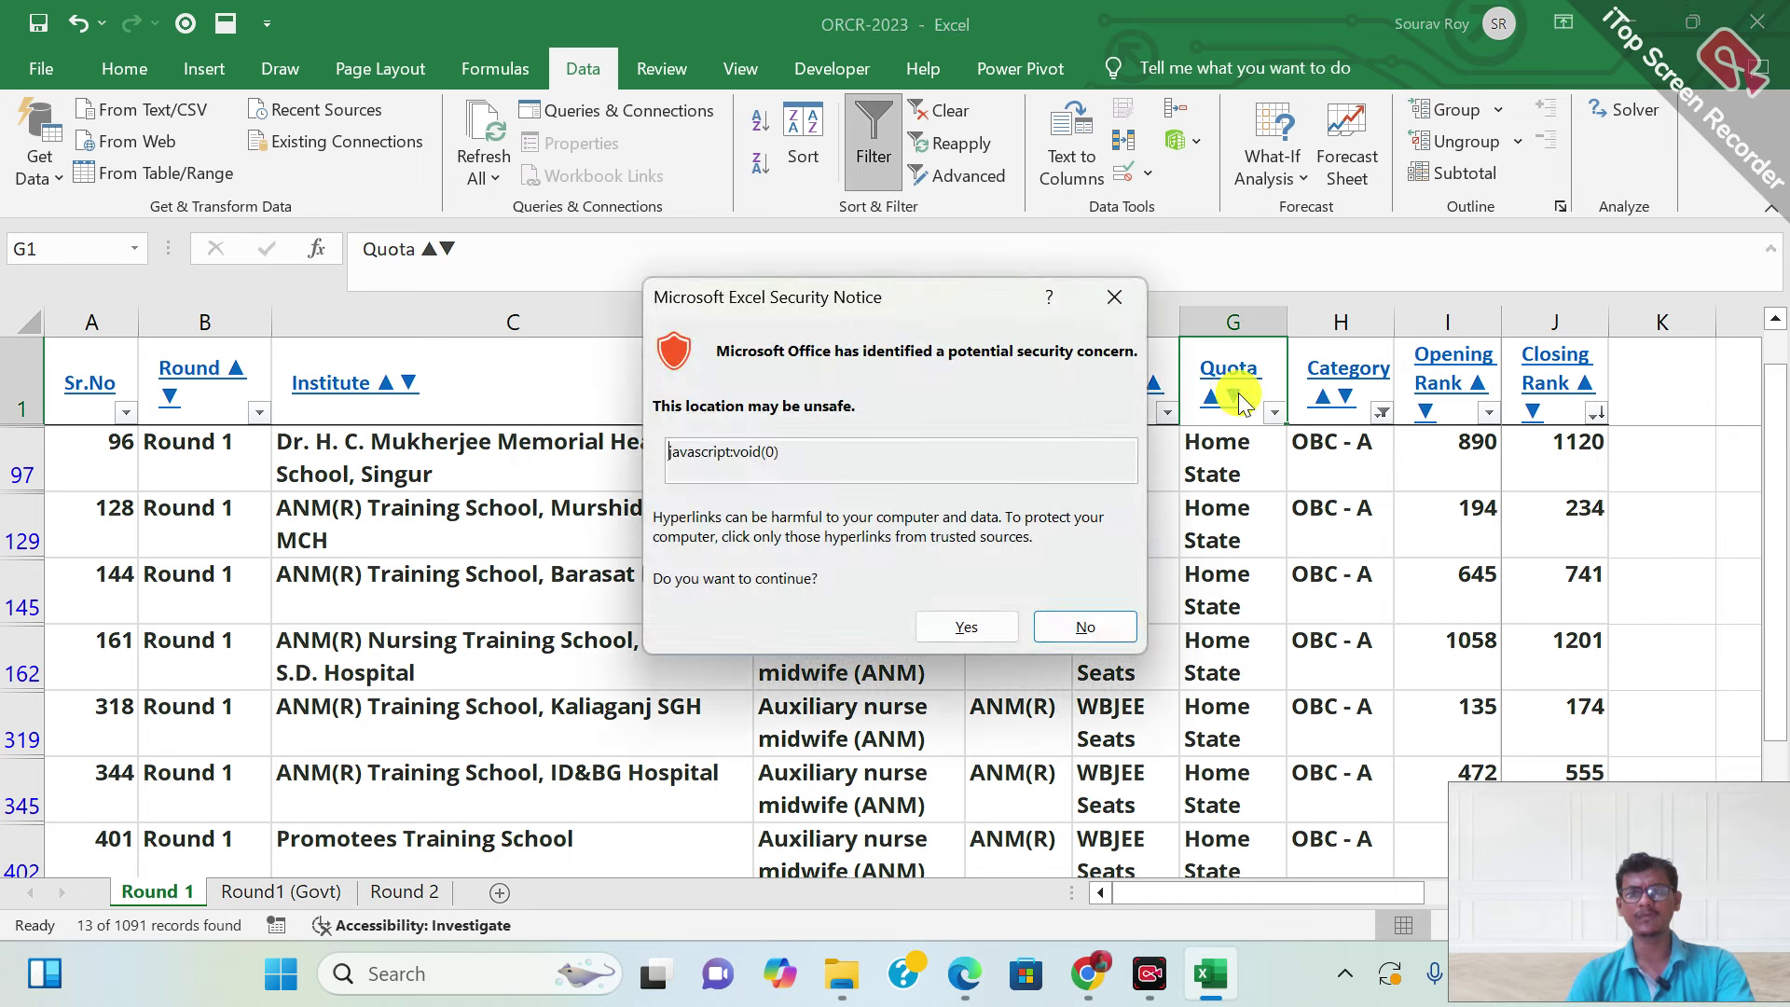
{"action": "key", "text": "Escape"}
{"action": "key", "text": "Right"}
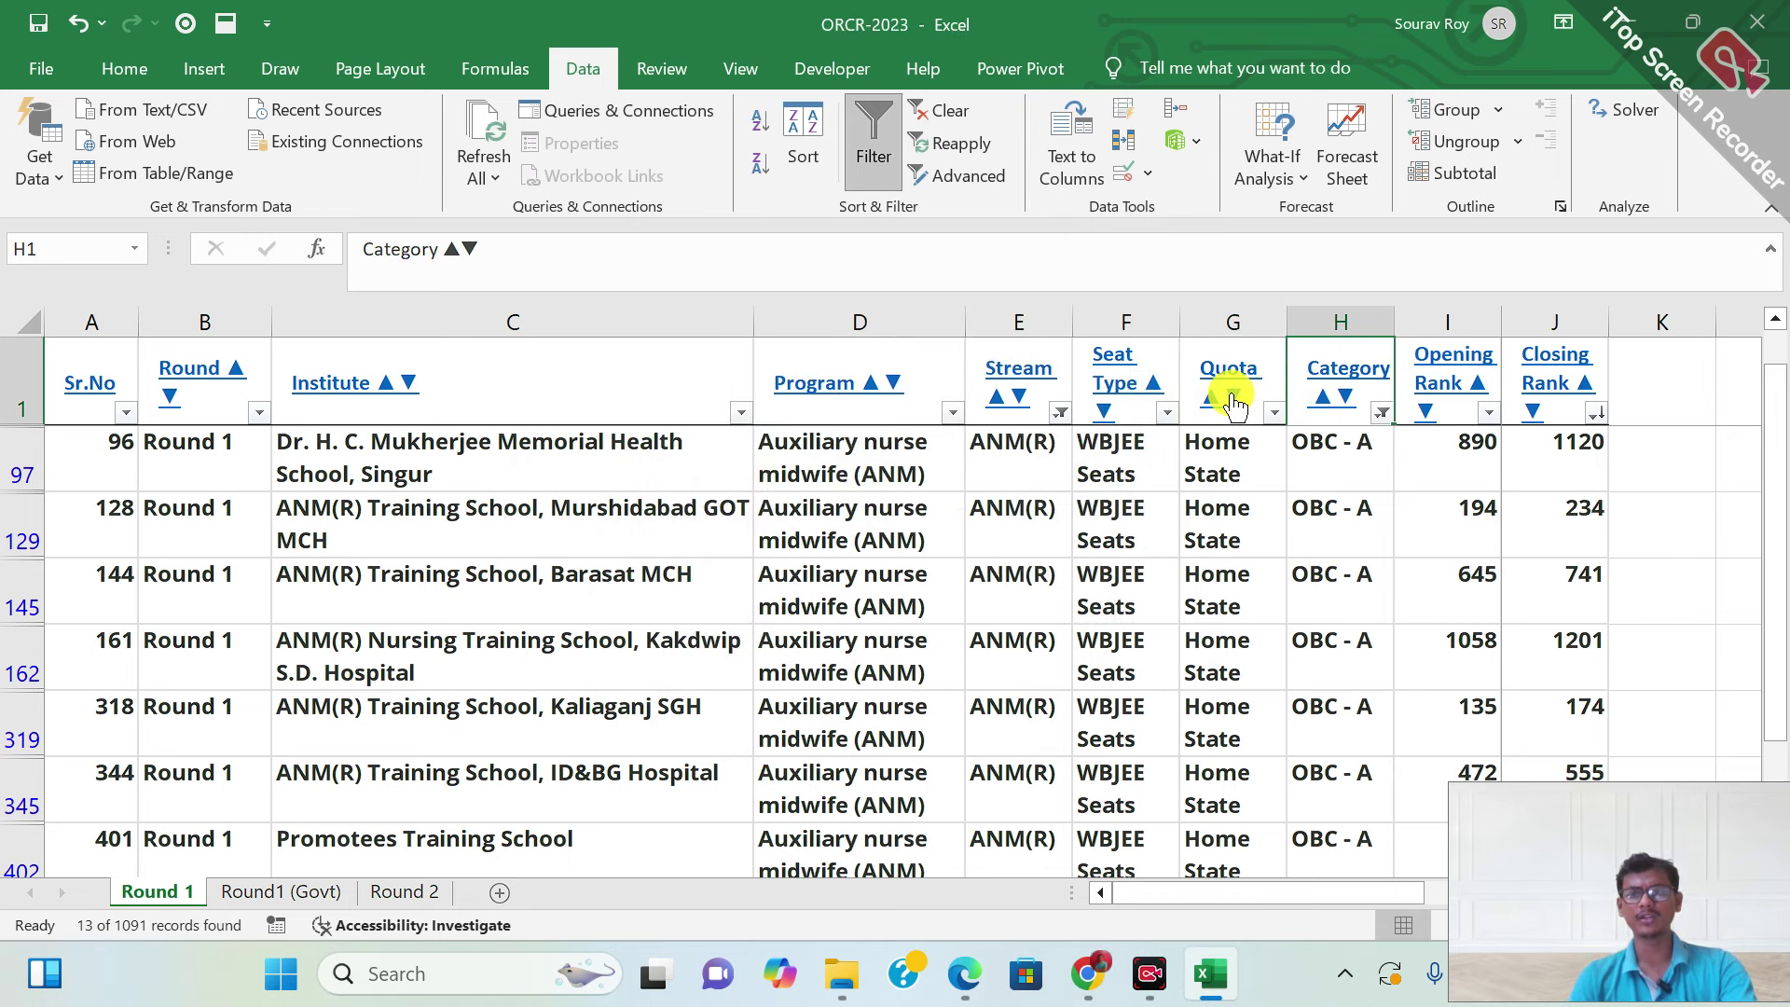
{"action": "key", "text": "alt+Down"}
{"action": "key", "text": "Down"}
{"action": "key", "text": "Down"}
{"action": "key", "text": "Down"}
{"action": "key", "text": "Down"}
{"action": "key", "text": "Down"}
{"action": "key", "text": "Down"}
{"action": "key", "text": "space"}
{"action": "key", "text": "space"}
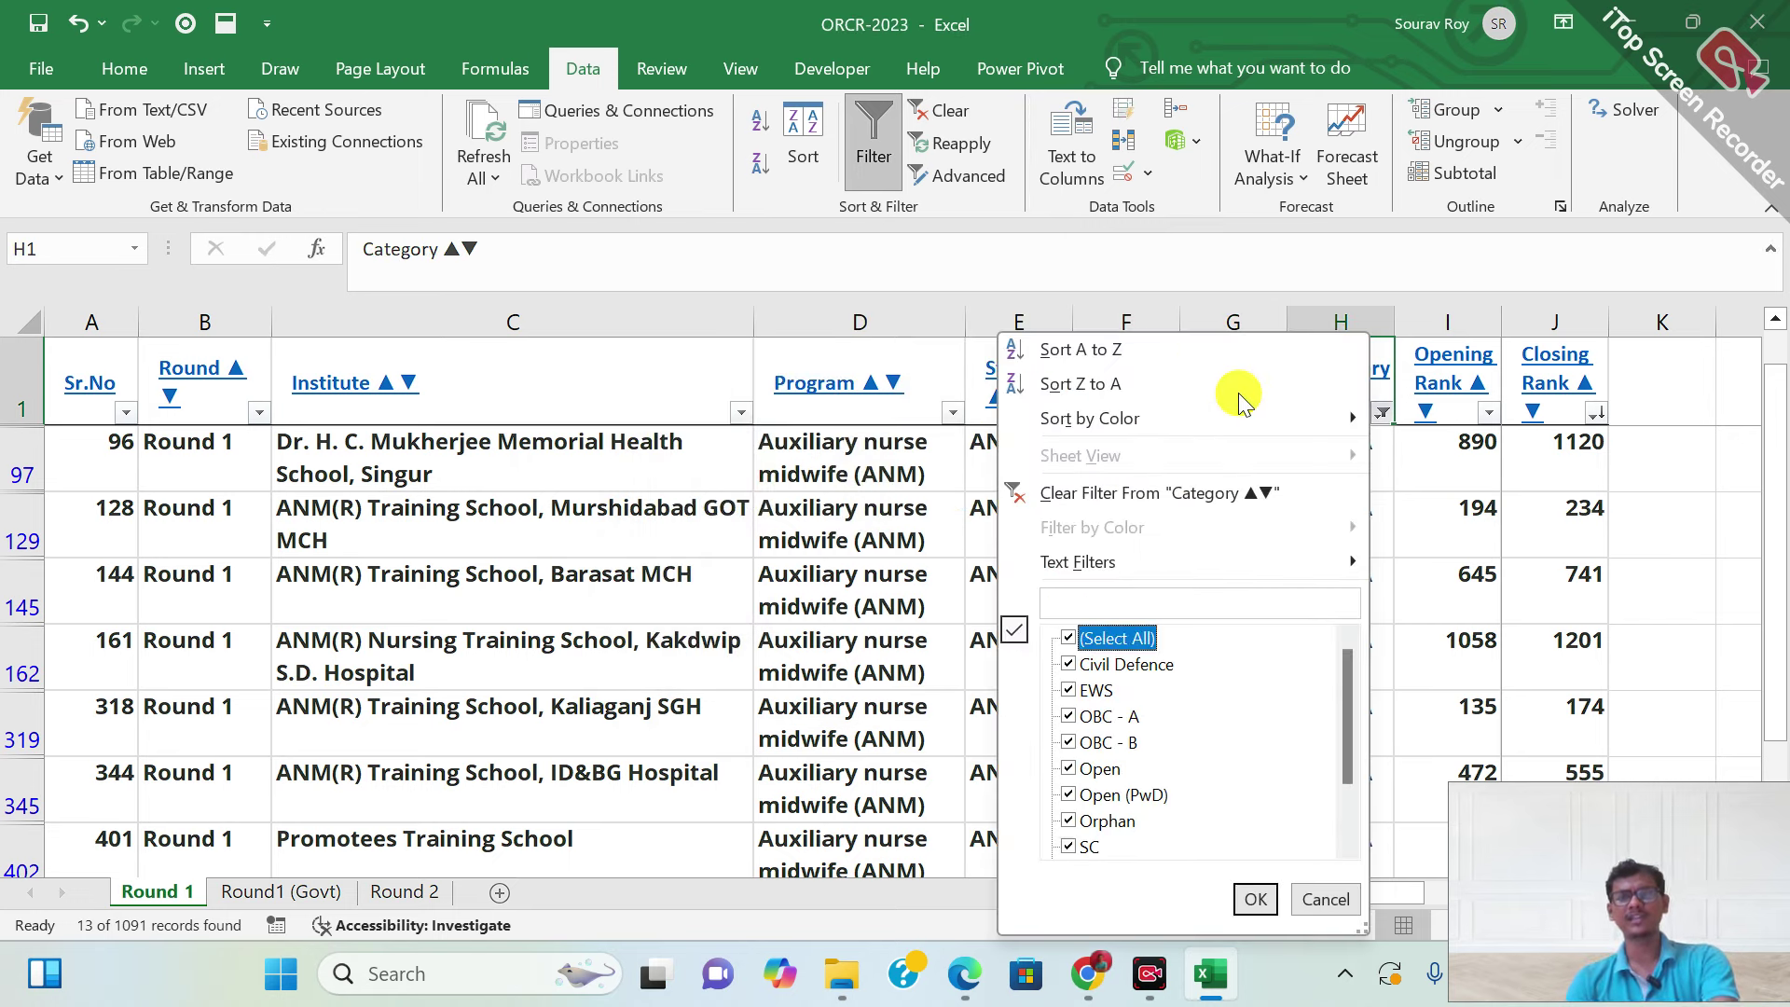
{"action": "key", "text": "Down"}
{"action": "key", "text": "Down"}
{"action": "key", "text": "Down"}
{"action": "key", "text": "Down"}
{"action": "key", "text": "Down"}
{"action": "key", "text": "Down"}
{"action": "key", "text": "Down"}
{"action": "key", "text": "Down"}
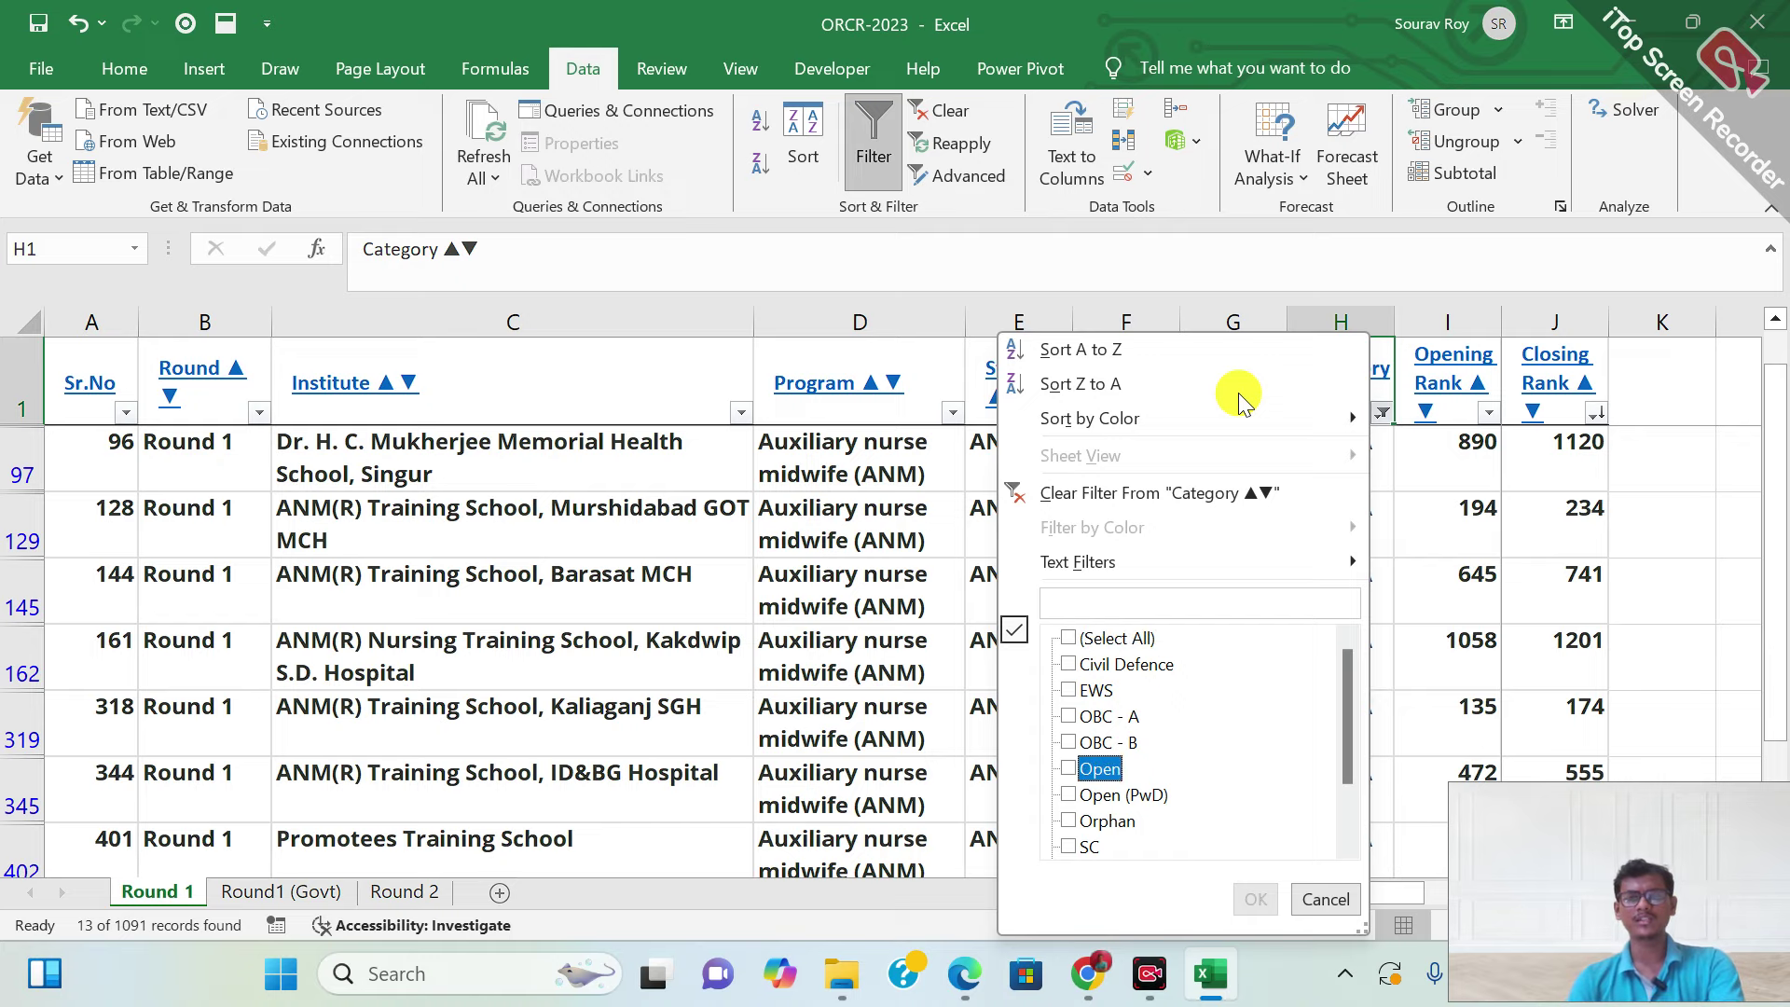
{"action": "key", "text": "space"}
{"action": "key", "text": "Return"}
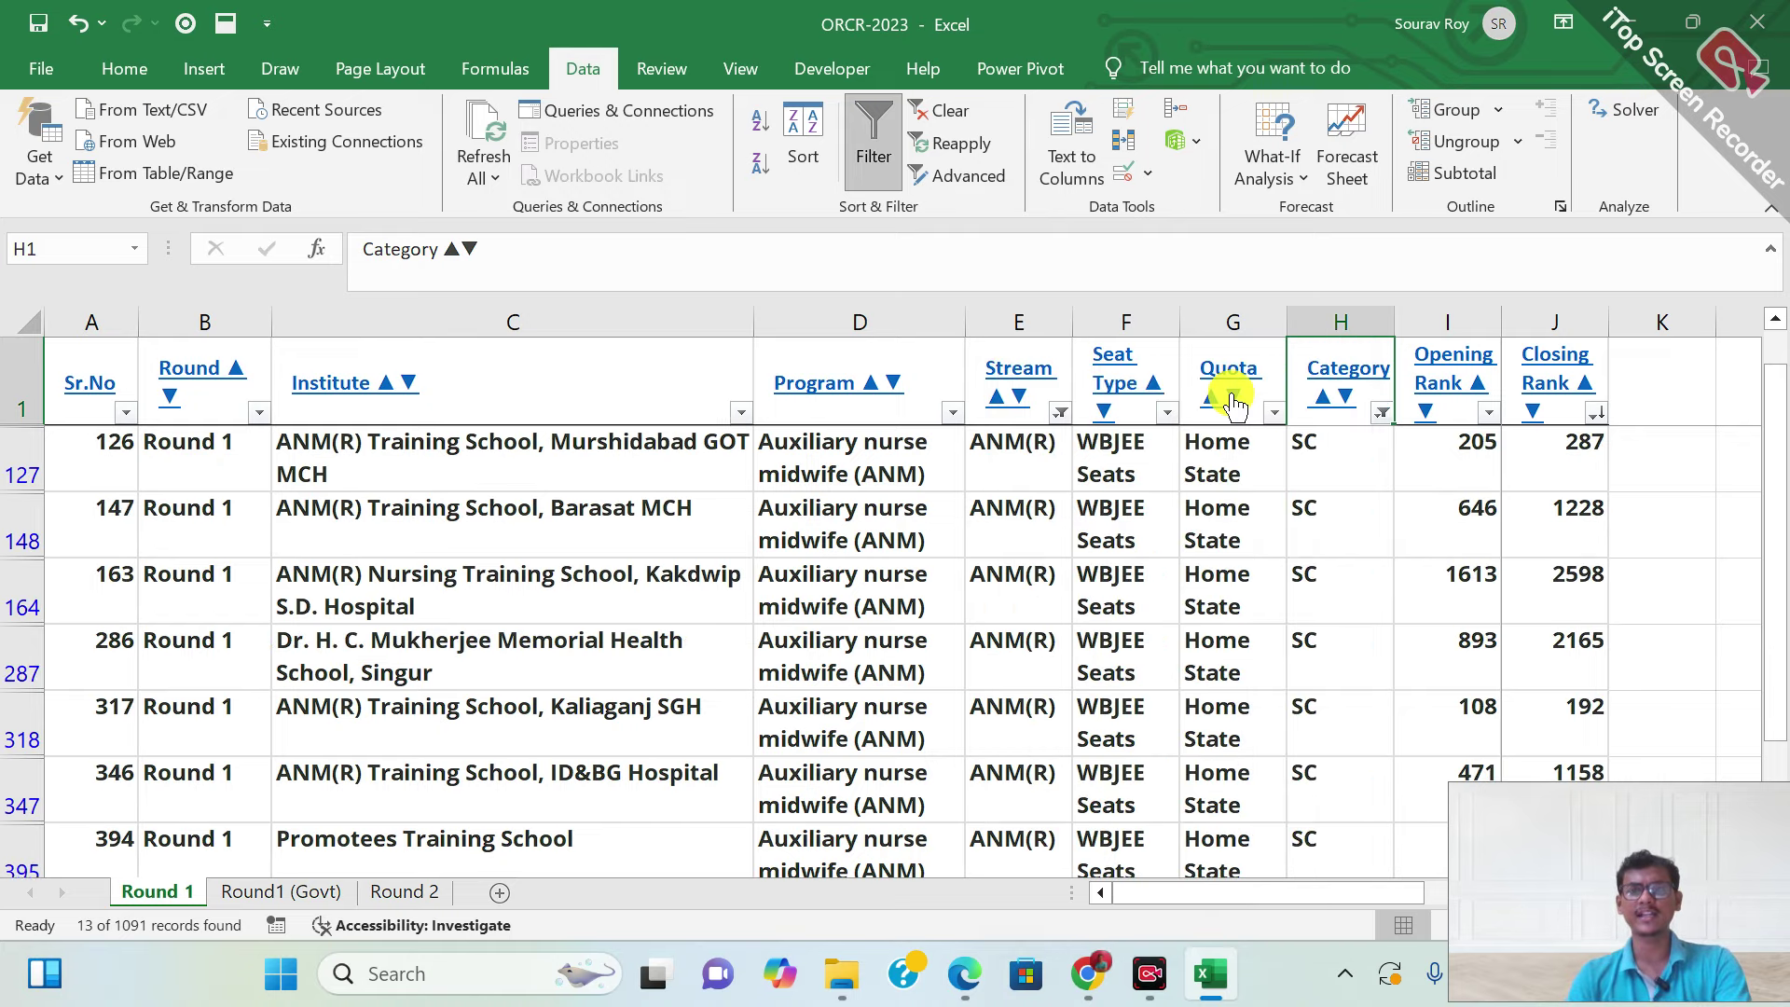
Sort the SC records by Closing Rank from largest to smallest
{"action": "key", "text": "Down"}
{"action": "key", "text": "Up"}
{"action": "key", "text": "Right"}
{"action": "key", "text": "Right"}
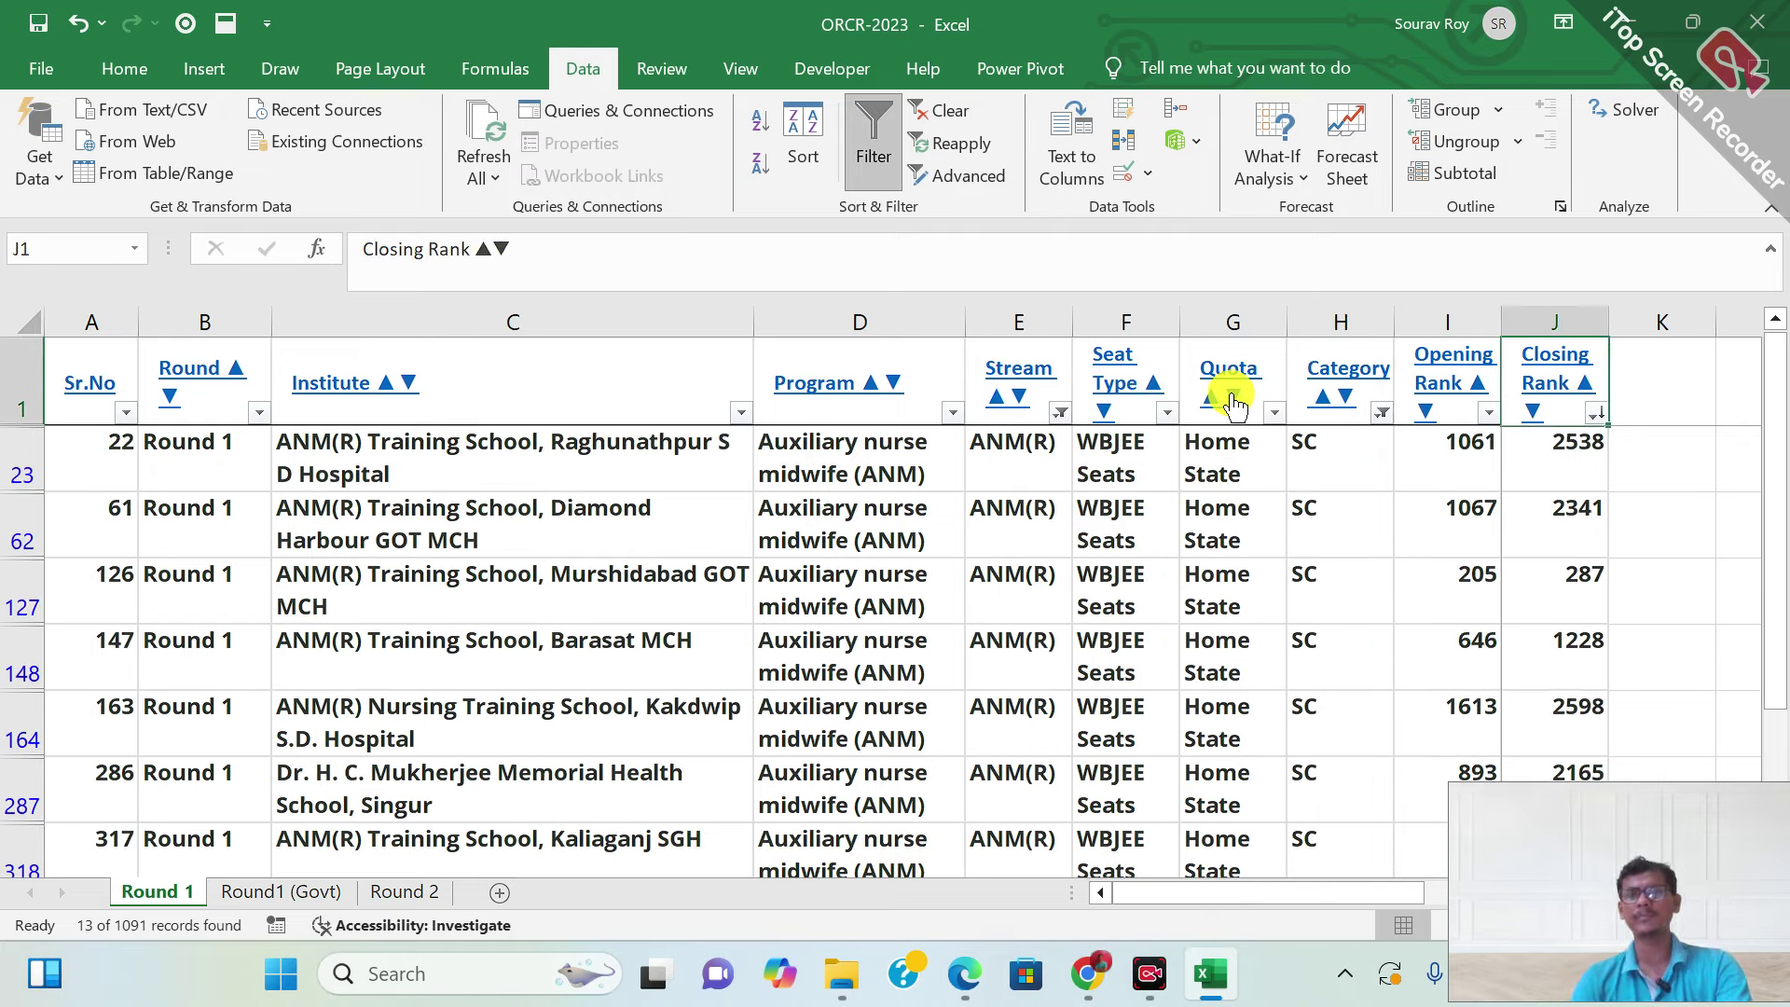
{"action": "key", "text": "alt+Down"}
{"action": "key", "text": "Down"}
{"action": "key", "text": "Down"}
{"action": "key", "text": "Down"}
{"action": "key", "text": "Up"}
{"action": "key", "text": "Return"}
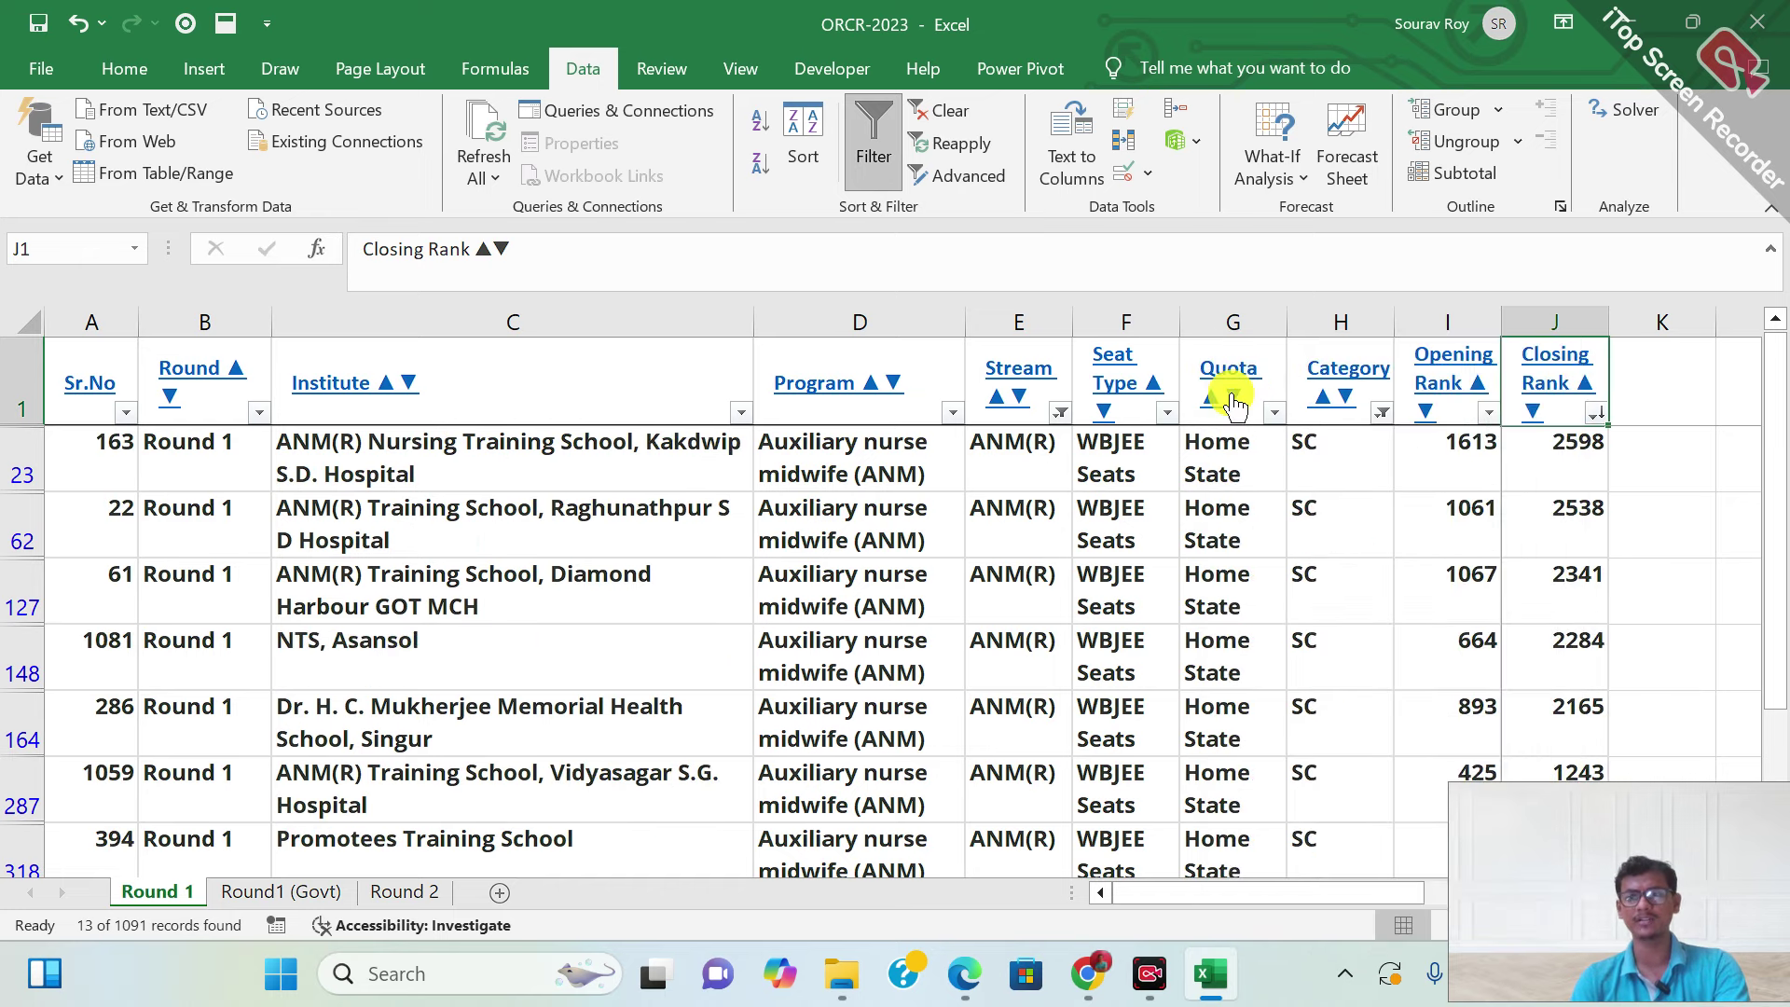
Review the SC closing ranks one institute at a time, down to the last listed record
{"action": "key", "text": "Down"}
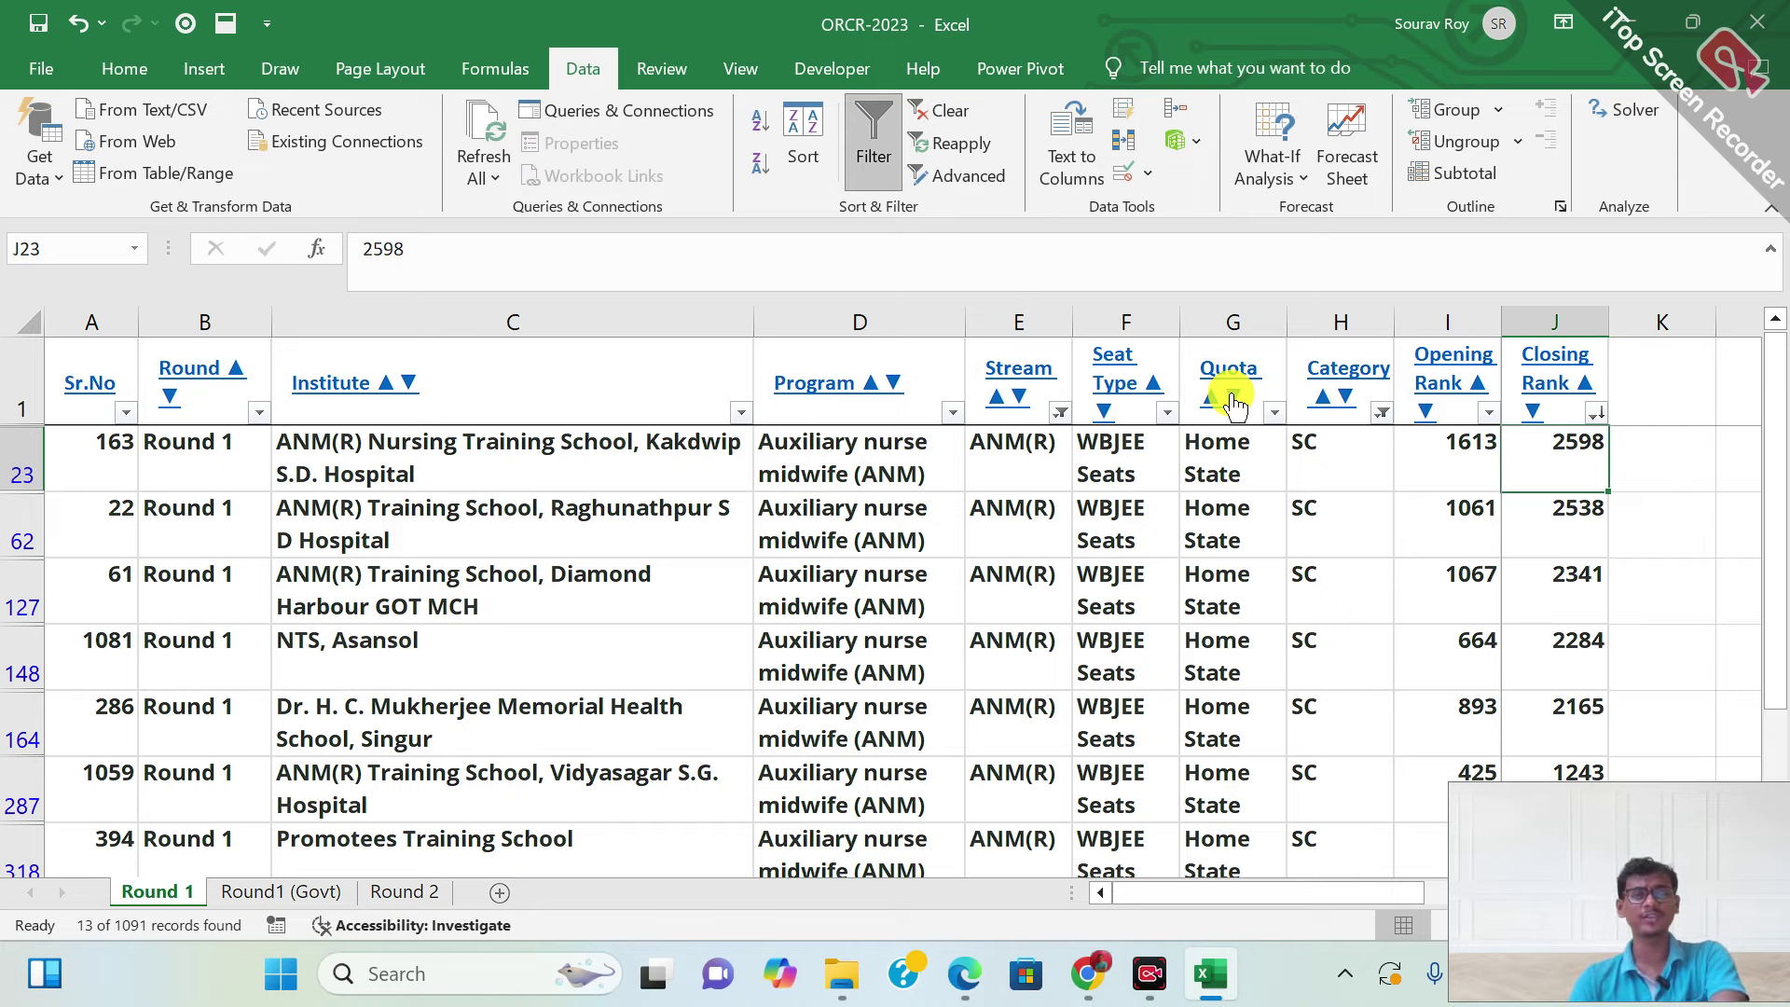
{"action": "key", "text": "Down"}
{"action": "key", "text": "Down"}
{"action": "key", "text": "Down"}
{"action": "key", "text": "Down"}
{"action": "key", "text": "Down"}
{"action": "key", "text": "Down"}
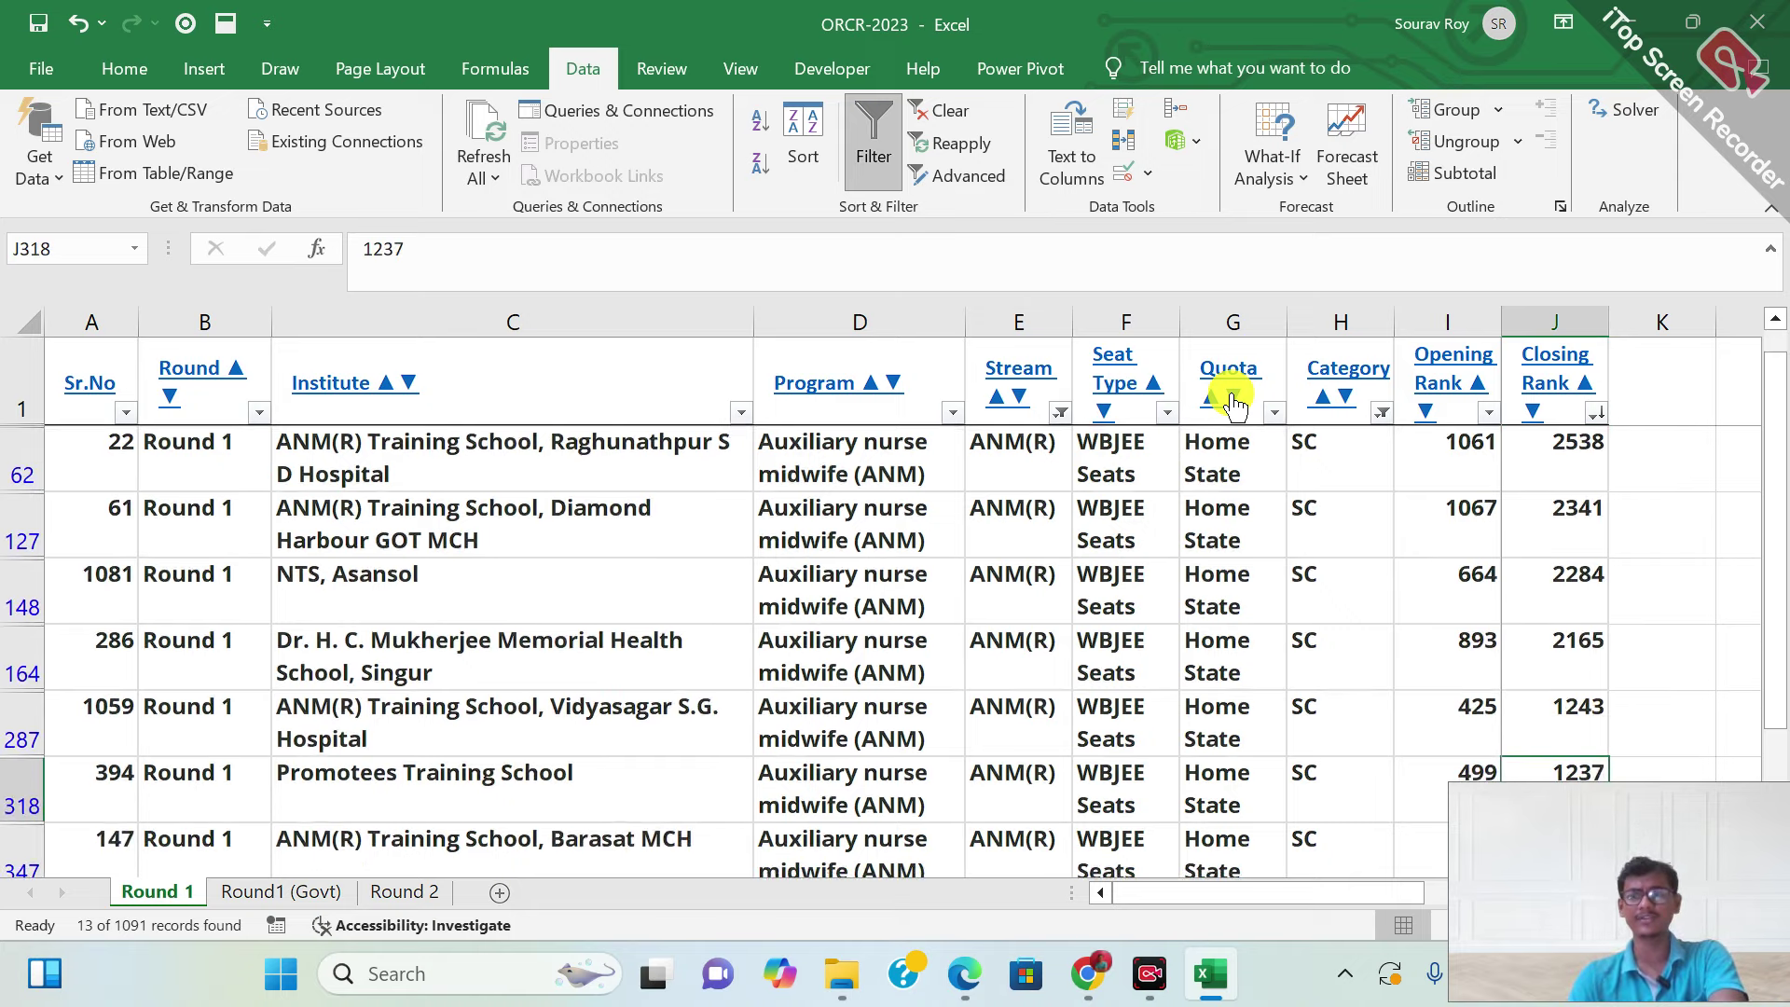
{"action": "key", "text": "Down"}
{"action": "key", "text": "Down"}
{"action": "key", "text": "Down"}
{"action": "key", "text": "Down"}
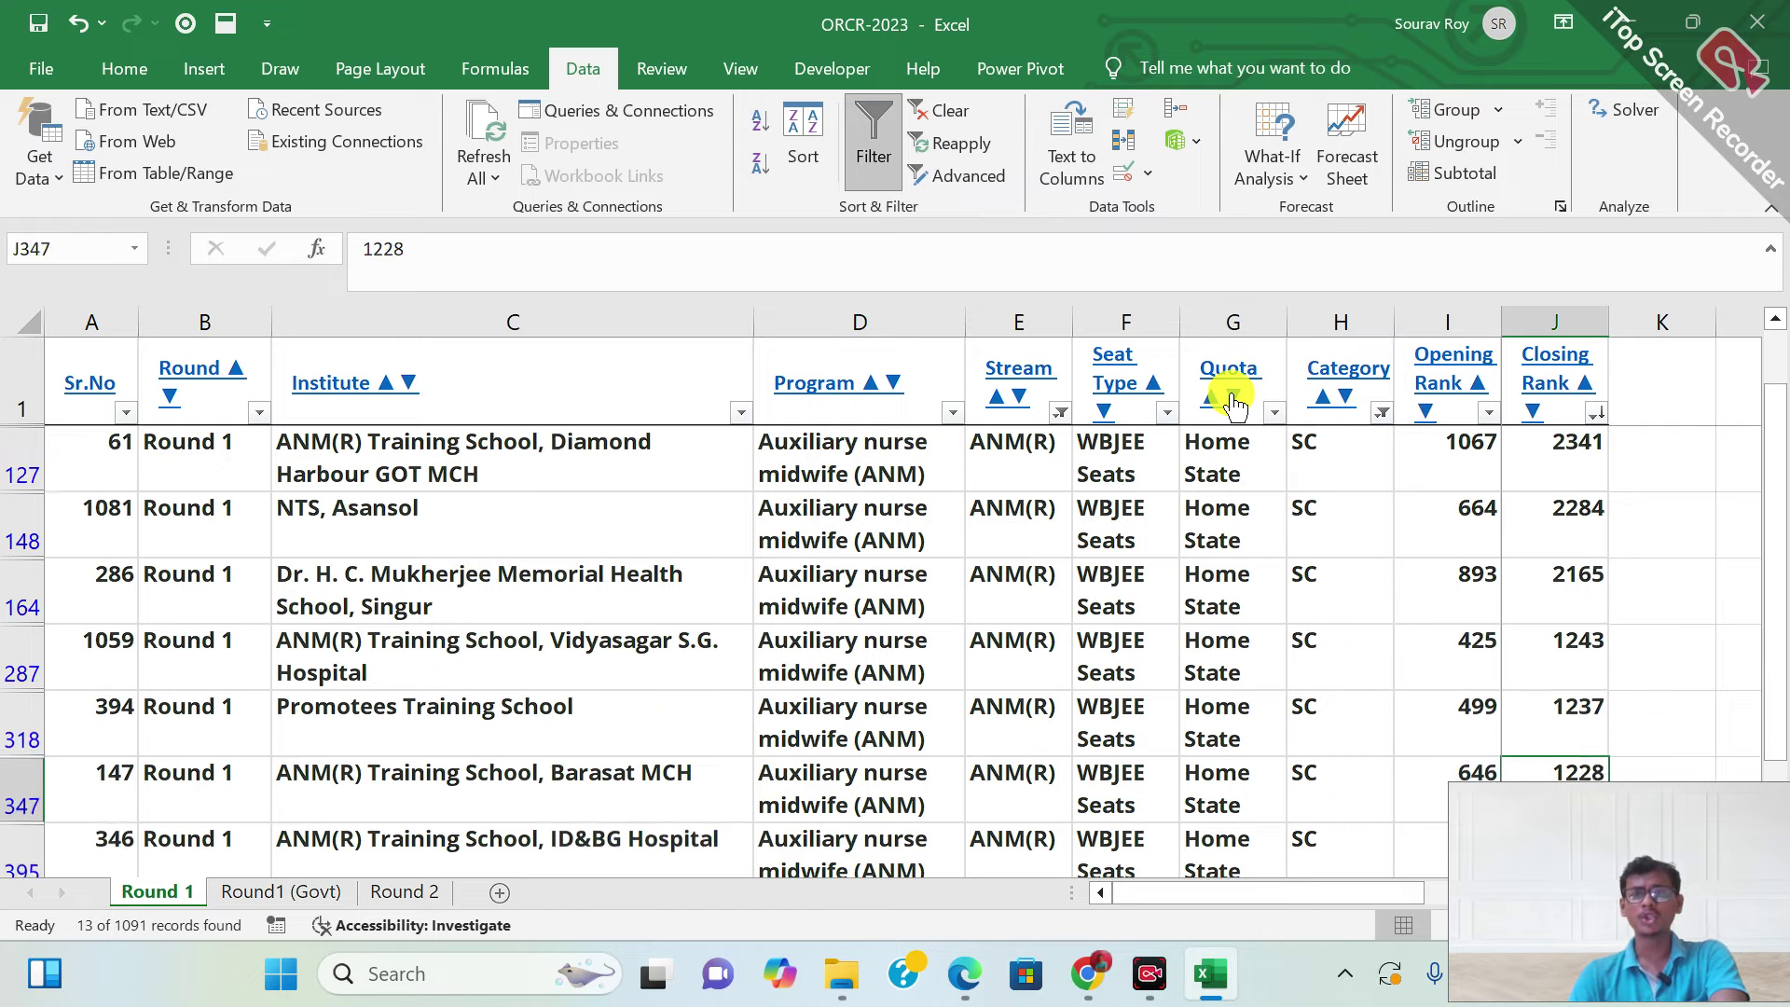
{"action": "key", "text": "Down"}
{"action": "key", "text": "Down"}
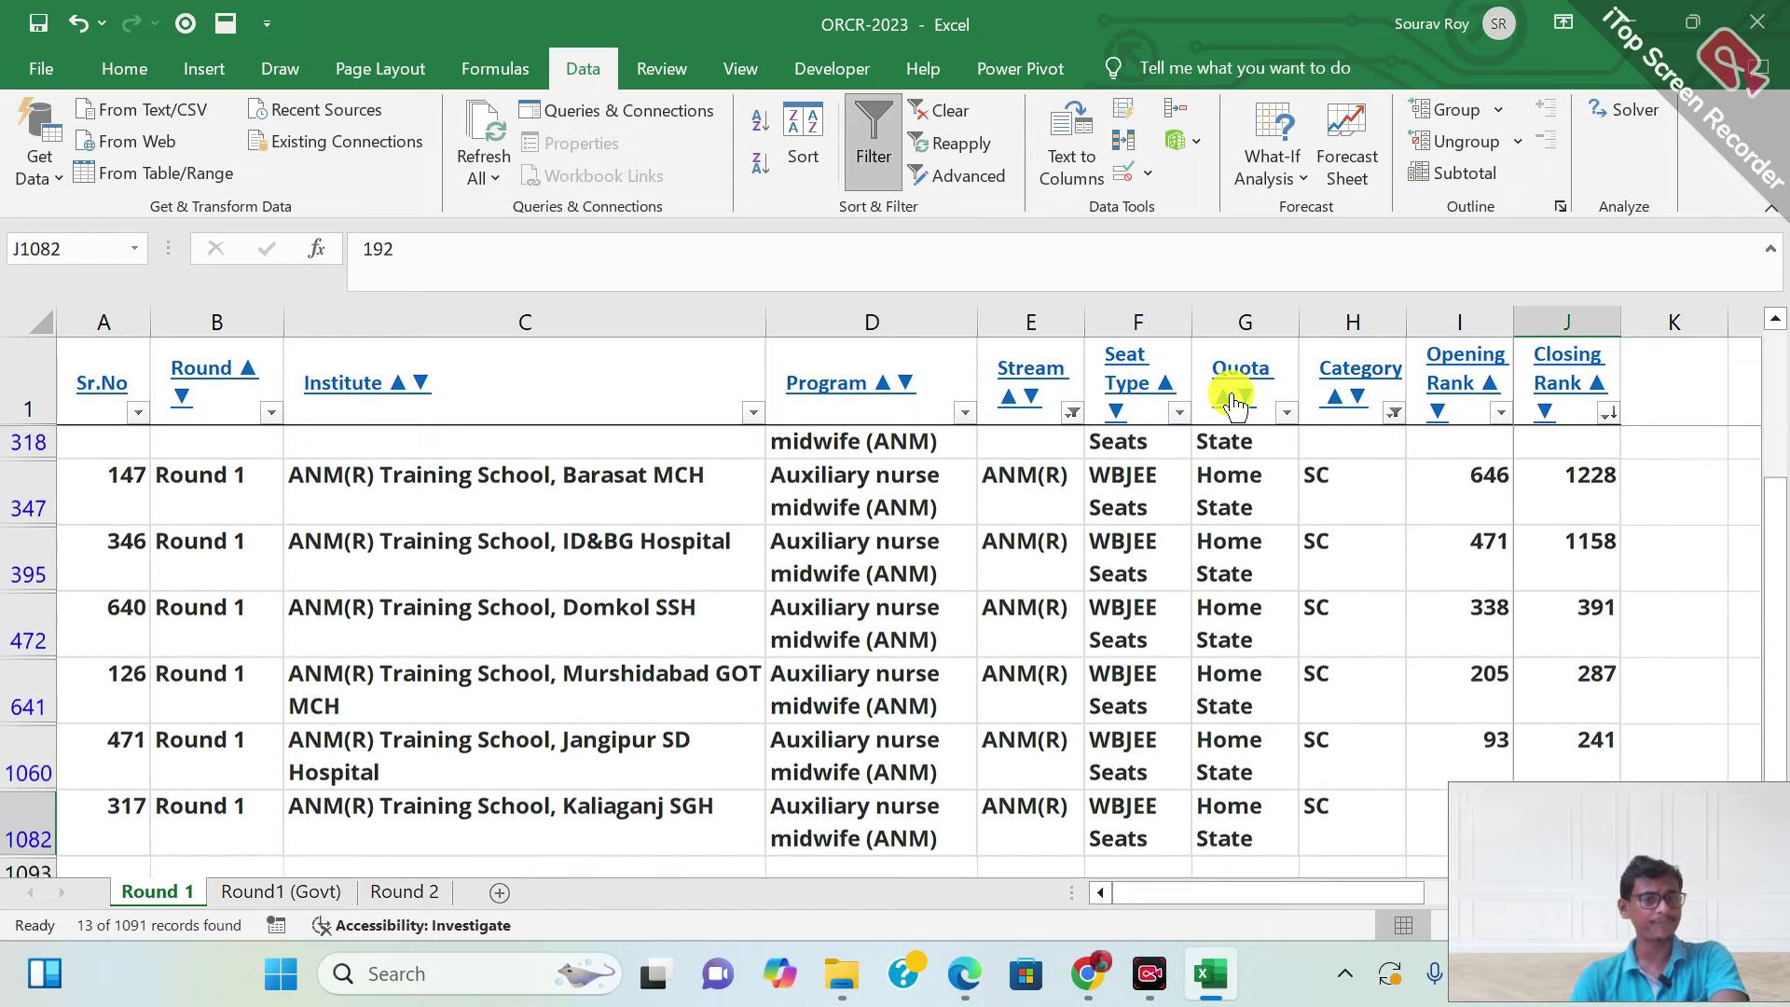
Go back over the SC institutes' closing ranks between the last record and the Closing Rank header
{"action": "key", "text": "Up"}
{"action": "key", "text": "Up"}
{"action": "key", "text": "Up"}
{"action": "key", "text": "Up"}
{"action": "key", "text": "Up"}
{"action": "key", "text": "Up"}
{"action": "key", "text": "Up"}
{"action": "key", "text": "Up"}
{"action": "key", "text": "Up"}
{"action": "key", "text": "Up"}
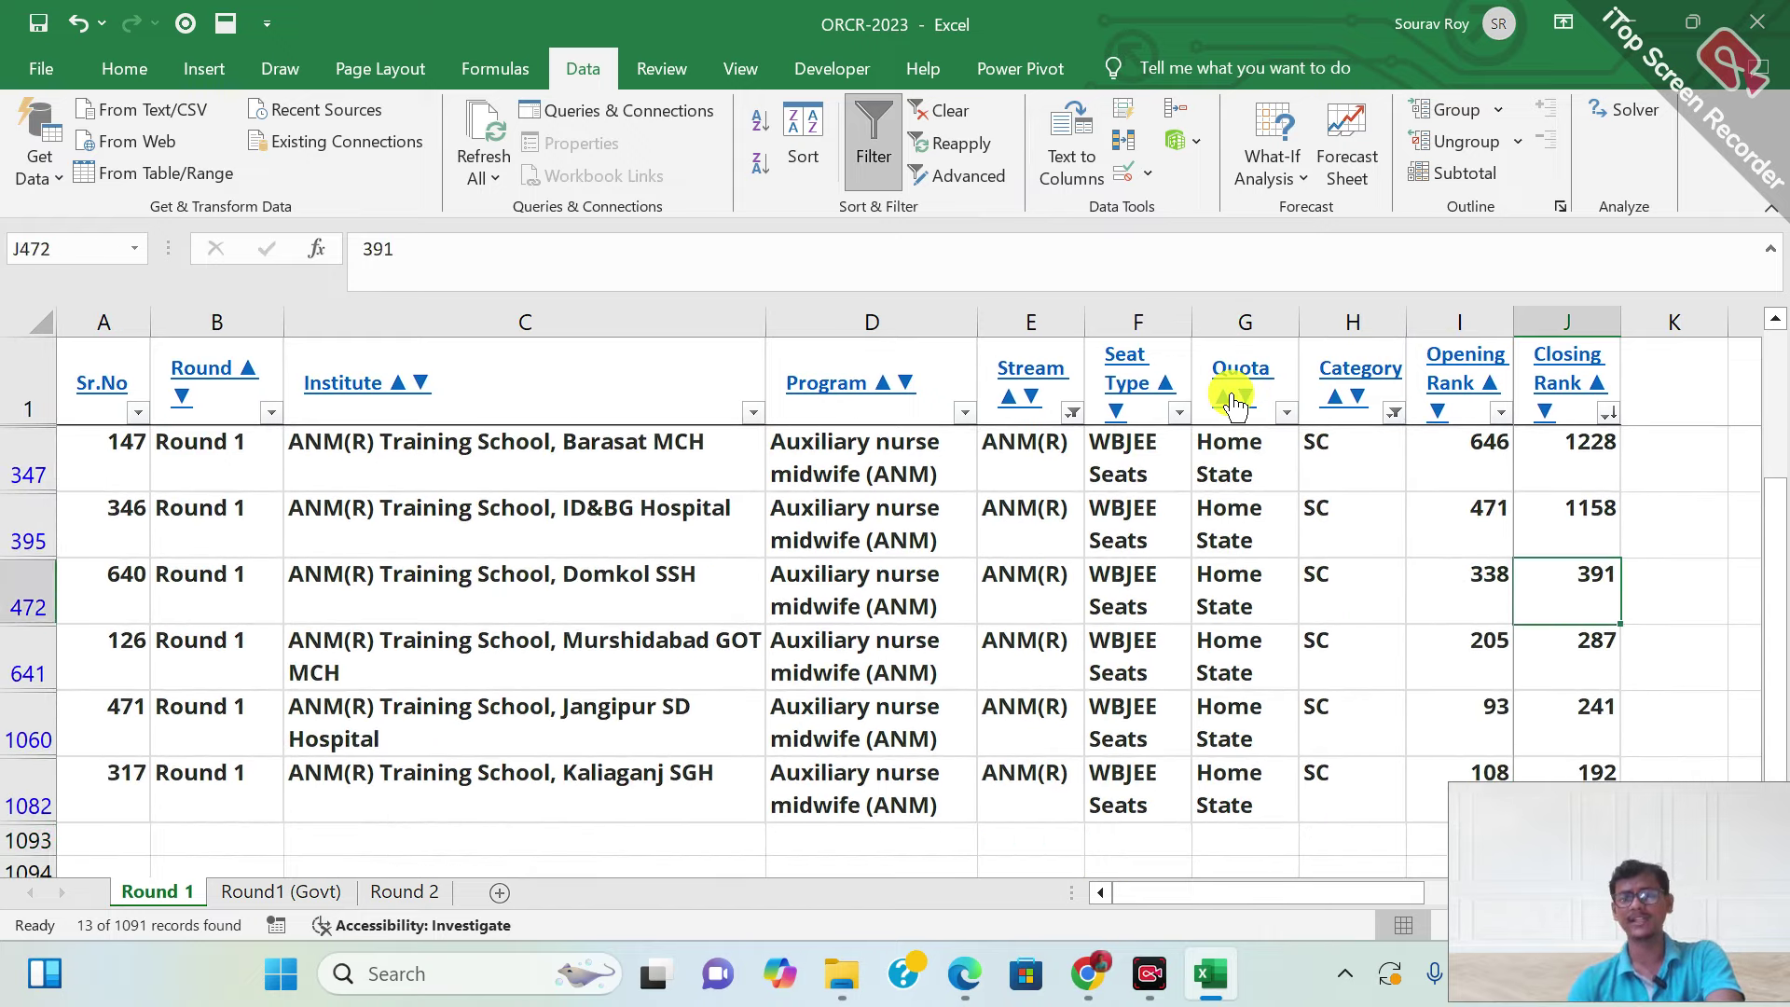
{"action": "key", "text": "Down"}
{"action": "key", "text": "Down"}
{"action": "key", "text": "Down"}
{"action": "key", "text": "Down"}
{"action": "key", "text": "Down"}
{"action": "key", "text": "Down"}
{"action": "key", "text": "Down"}
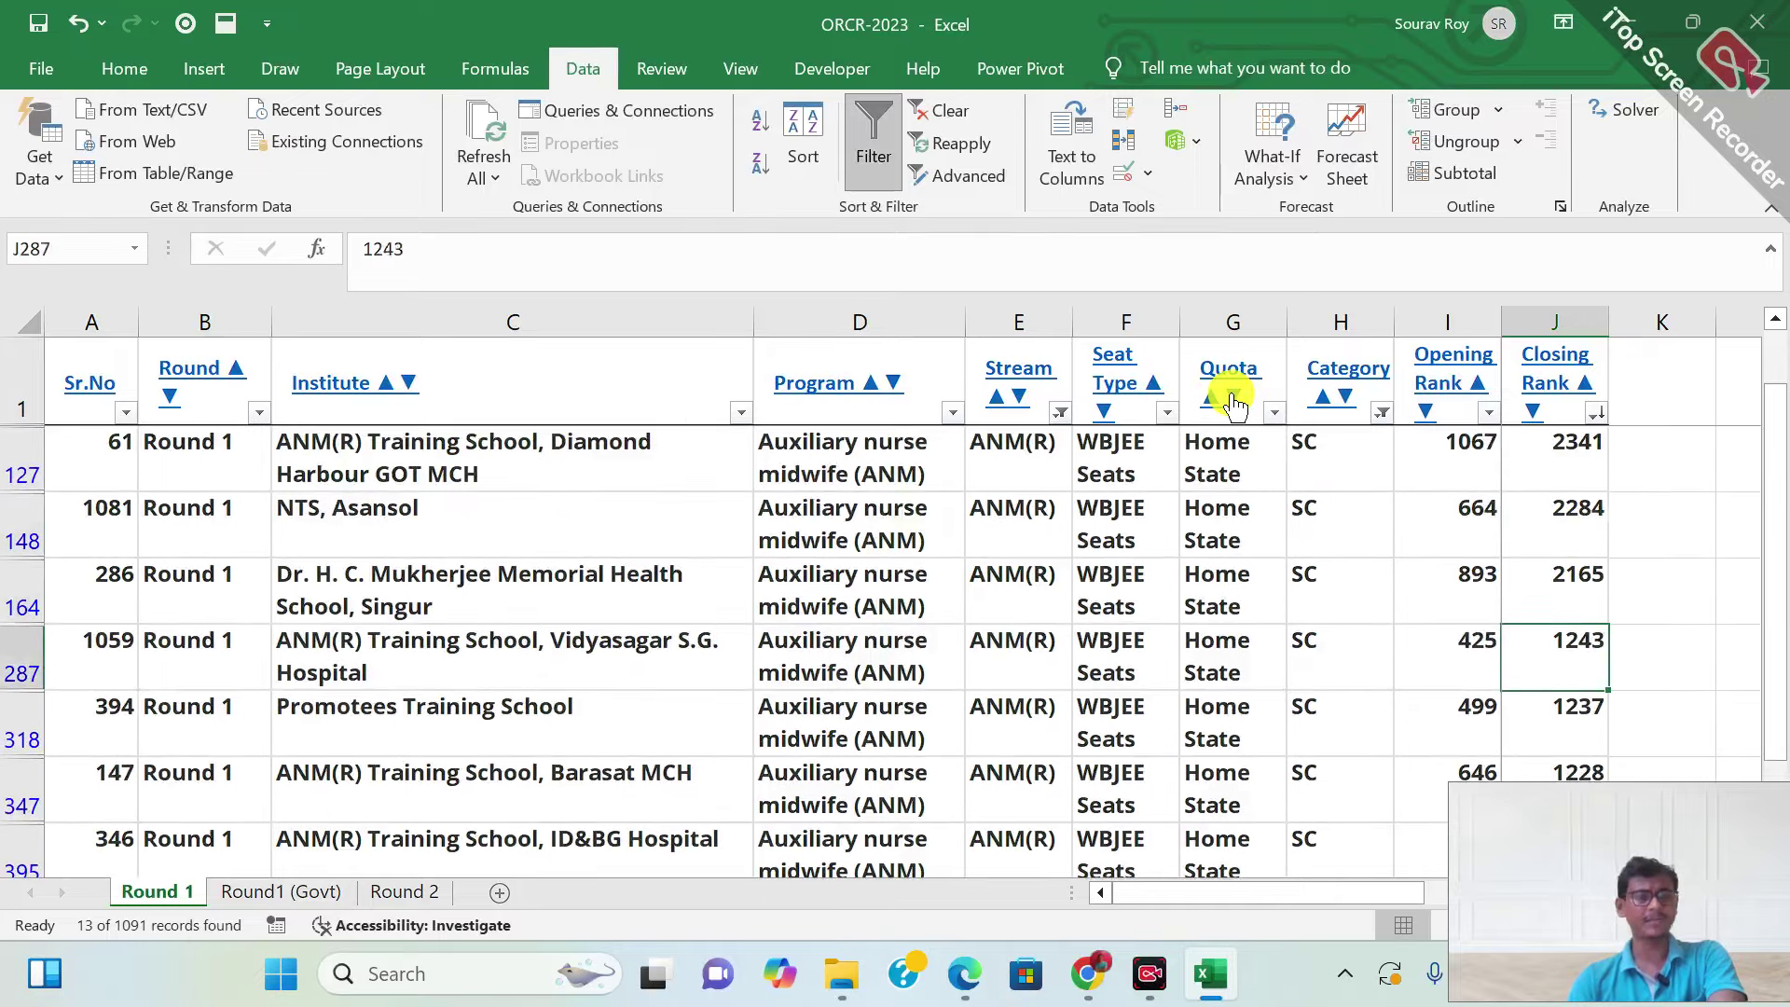
{"action": "key", "text": "Up"}
{"action": "key", "text": "Up"}
{"action": "key", "text": "Up"}
{"action": "key", "text": "Up"}
{"action": "key", "text": "Up"}
{"action": "key", "text": "Up"}
{"action": "key", "text": "Up"}
{"action": "key", "text": "Up"}
{"action": "key", "text": "Up"}
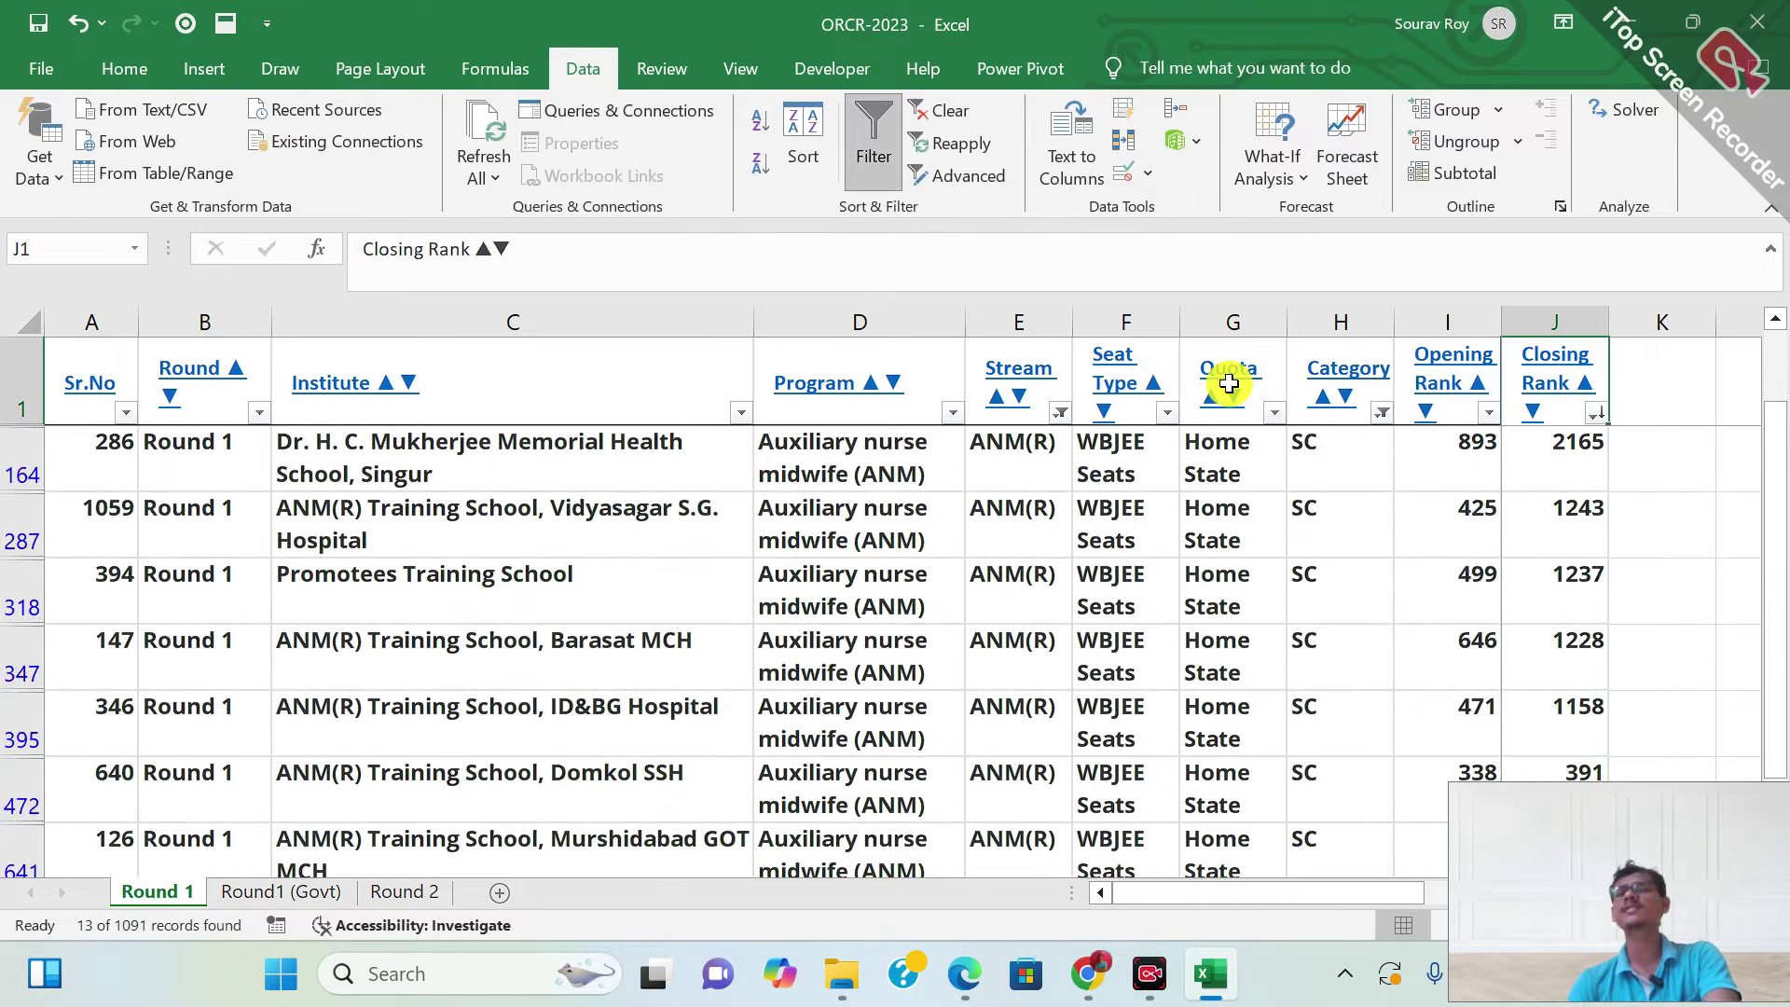
Re-examine the SC closing ranks of the first few institutes directly below the header
{"action": "key", "text": "Down"}
{"action": "key", "text": "Down"}
{"action": "key", "text": "Down"}
{"action": "key", "text": "Up"}
{"action": "key", "text": "Up"}
{"action": "key", "text": "Up"}
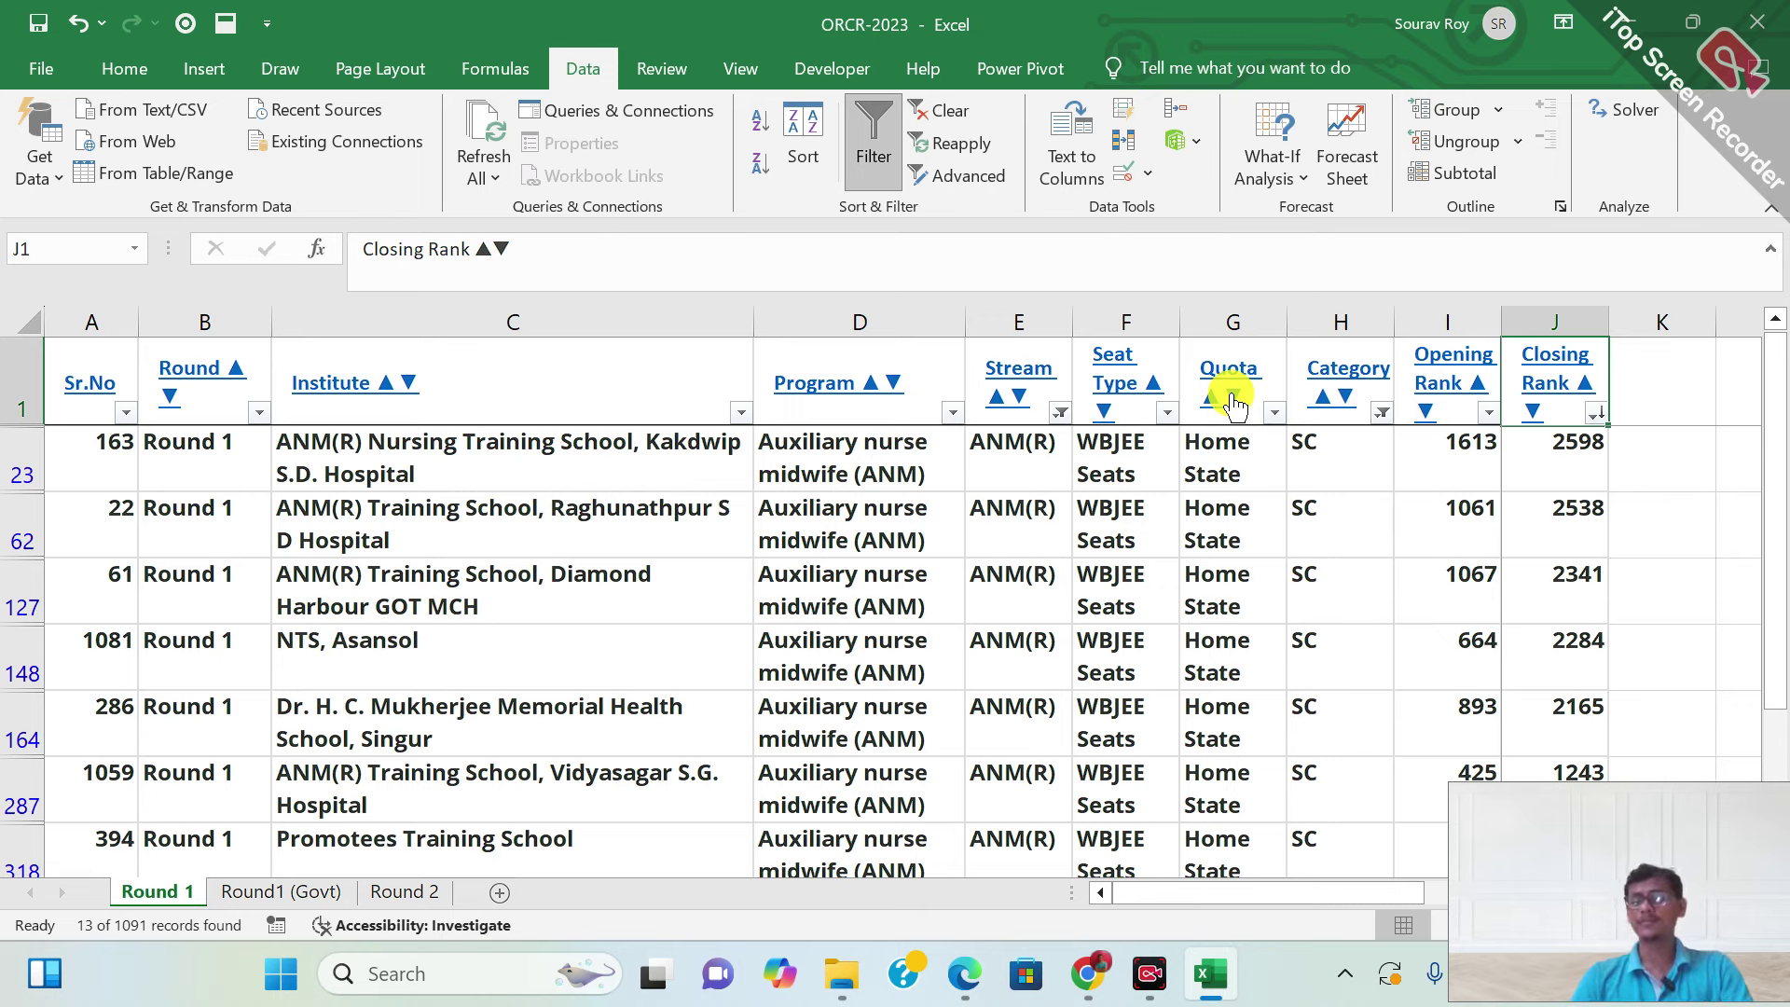
{"action": "key", "text": "Down"}
{"action": "key", "text": "Down"}
{"action": "key", "text": "Down"}
{"action": "key", "text": "Up"}
{"action": "key", "text": "Up"}
{"action": "key", "text": "Up"}
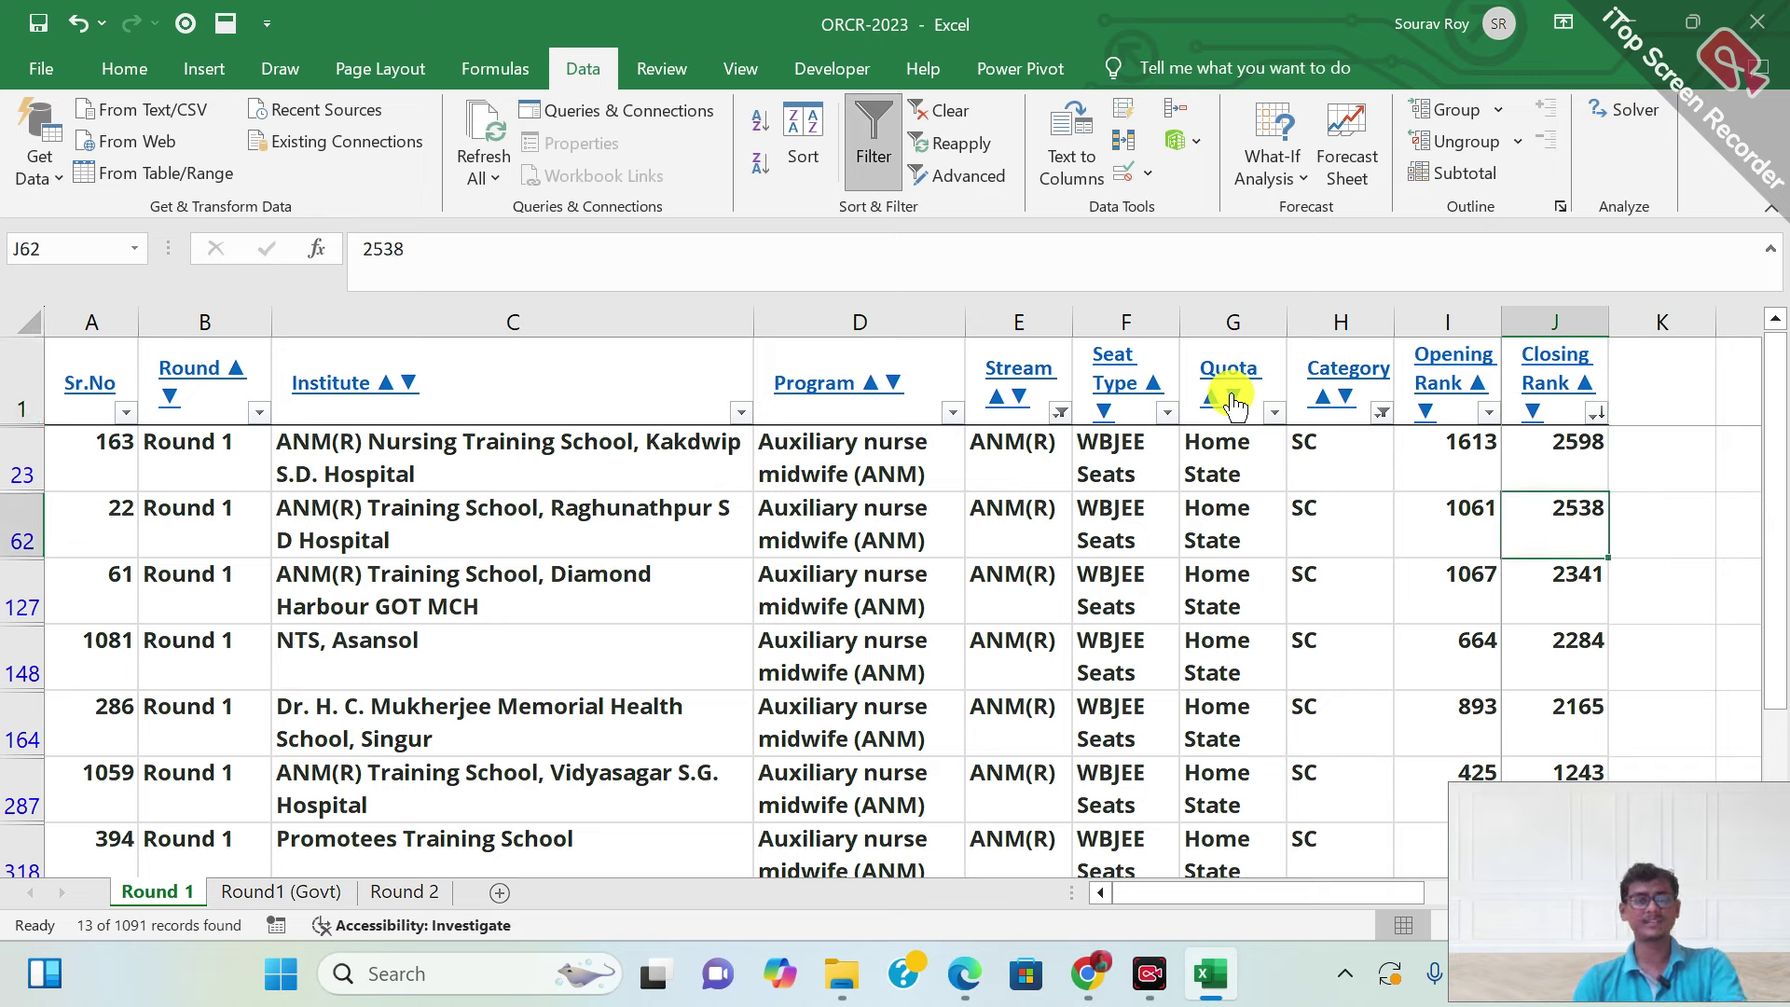
{"action": "key", "text": "Left"}
{"action": "key", "text": "Left"}
{"action": "key", "text": "Left"}
{"action": "key", "text": "Left"}
{"action": "key", "text": "Left"}
{"action": "key", "text": "Left"}
{"action": "key", "text": "Left"}
{"action": "key", "text": "Left"}
{"action": "key", "text": "Left"}
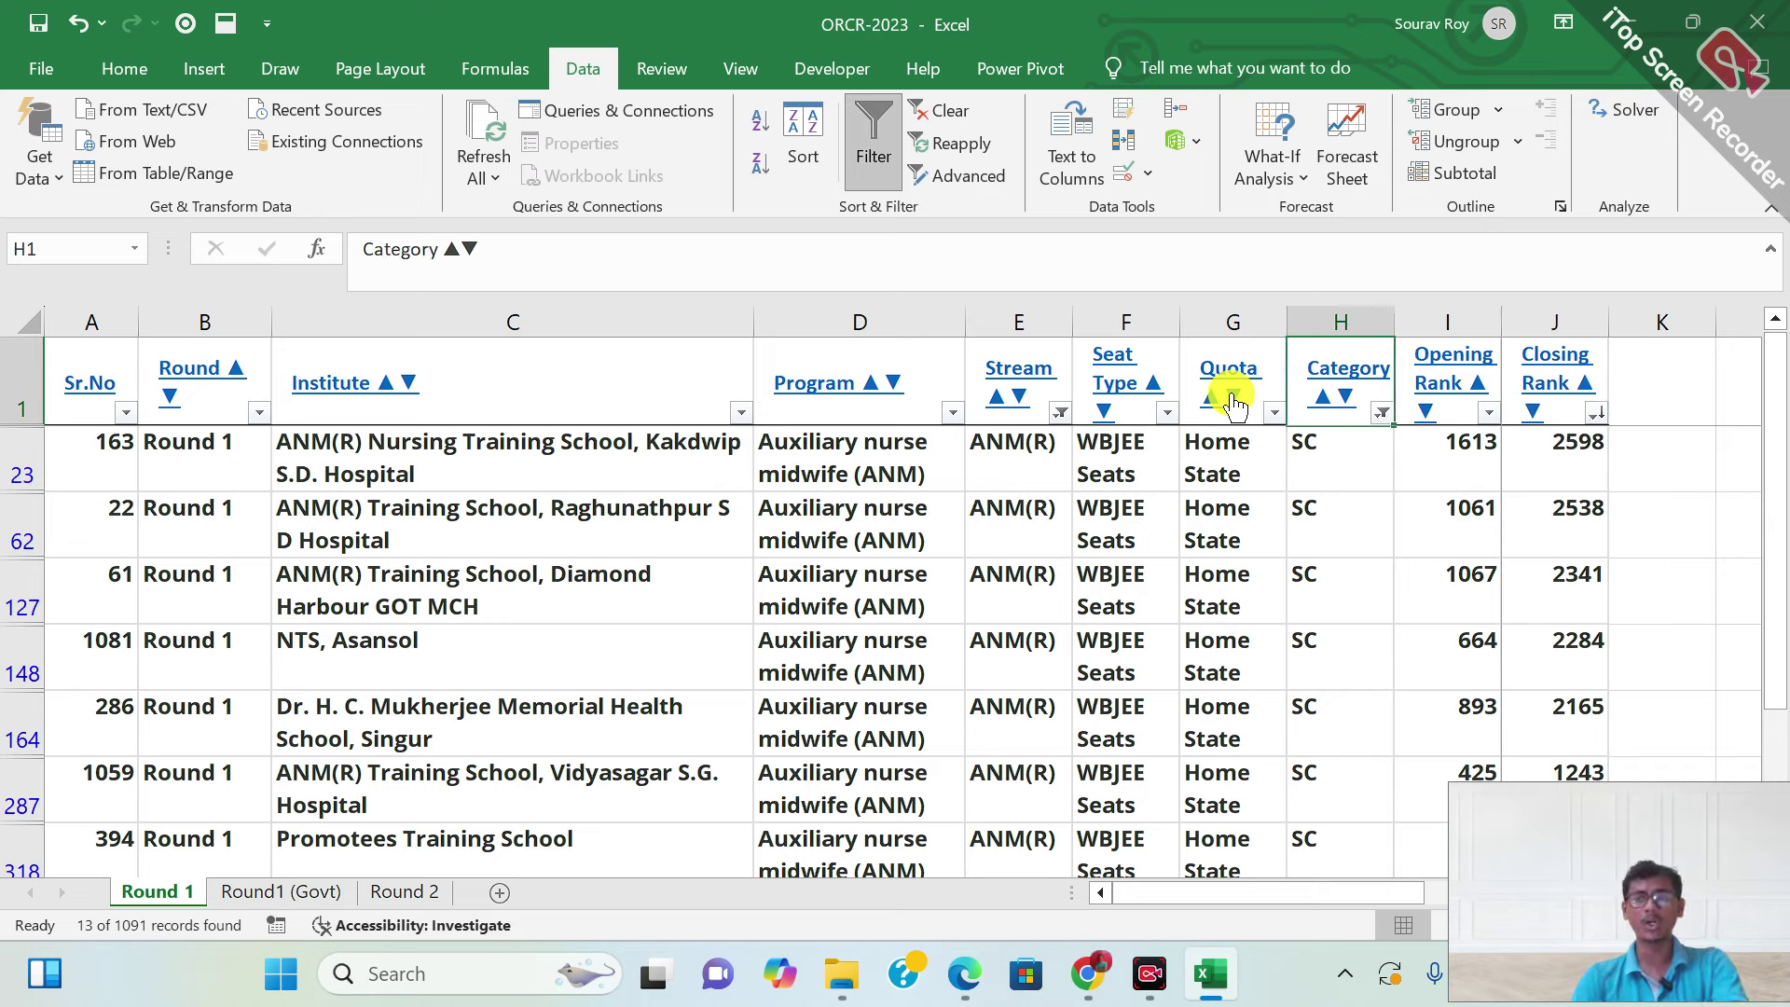
{"action": "key", "text": "Right"}
{"action": "key", "text": "Right"}
{"action": "key", "text": "Right"}
{"action": "key", "text": "Right"}
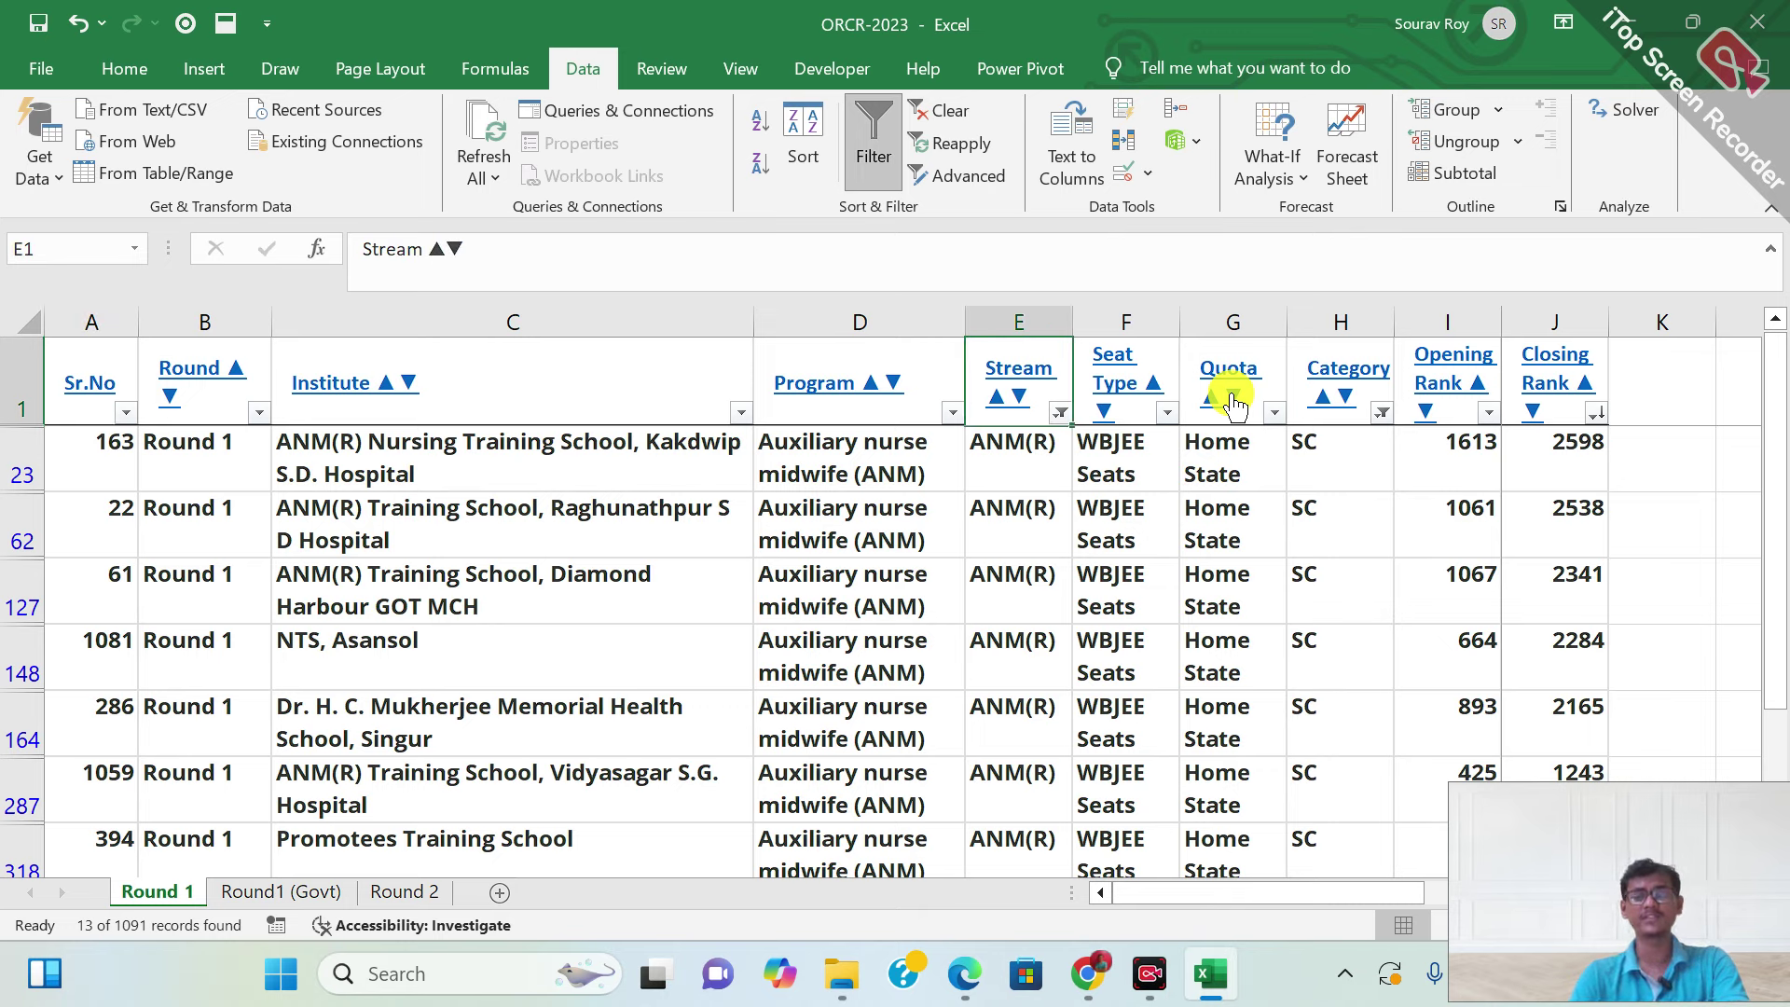
{"action": "key", "text": "Right"}
{"action": "key", "text": "Right"}
{"action": "key", "text": "Right"}
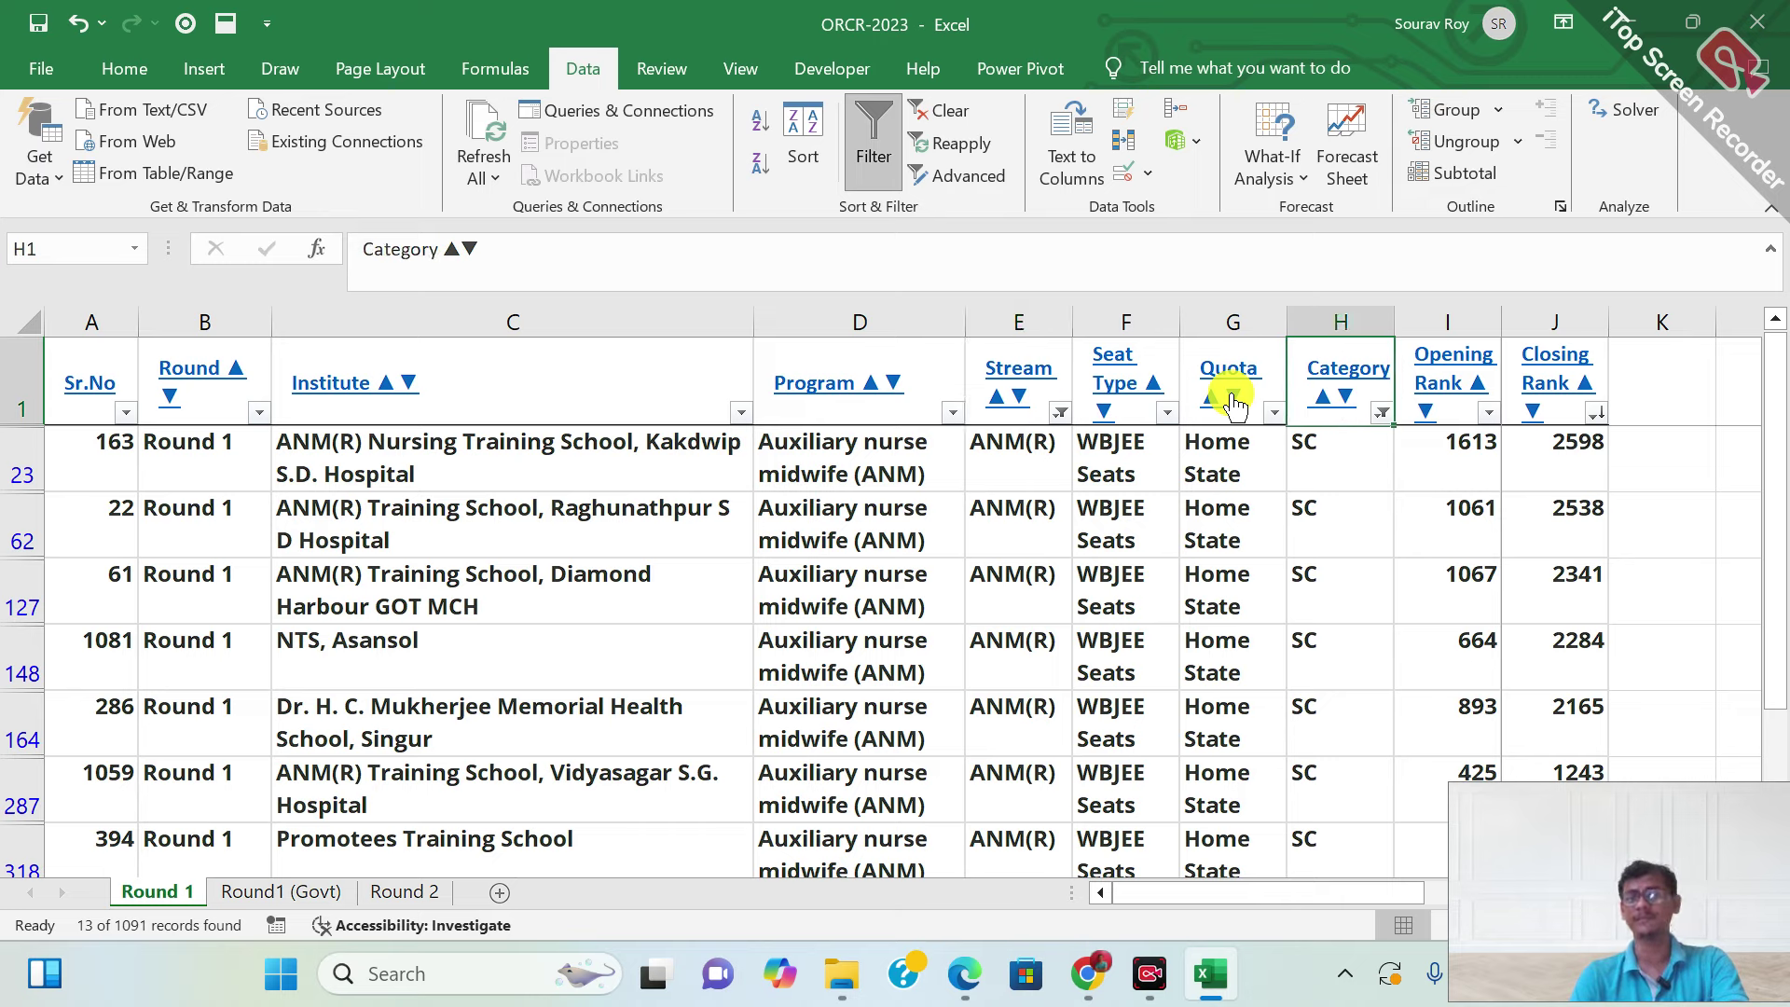
{"action": "key", "text": "Right"}
{"action": "key", "text": "Left"}
{"action": "key", "text": "Left"}
{"action": "key", "text": "Left"}
{"action": "key", "text": "Left"}
{"action": "key", "text": "Left"}
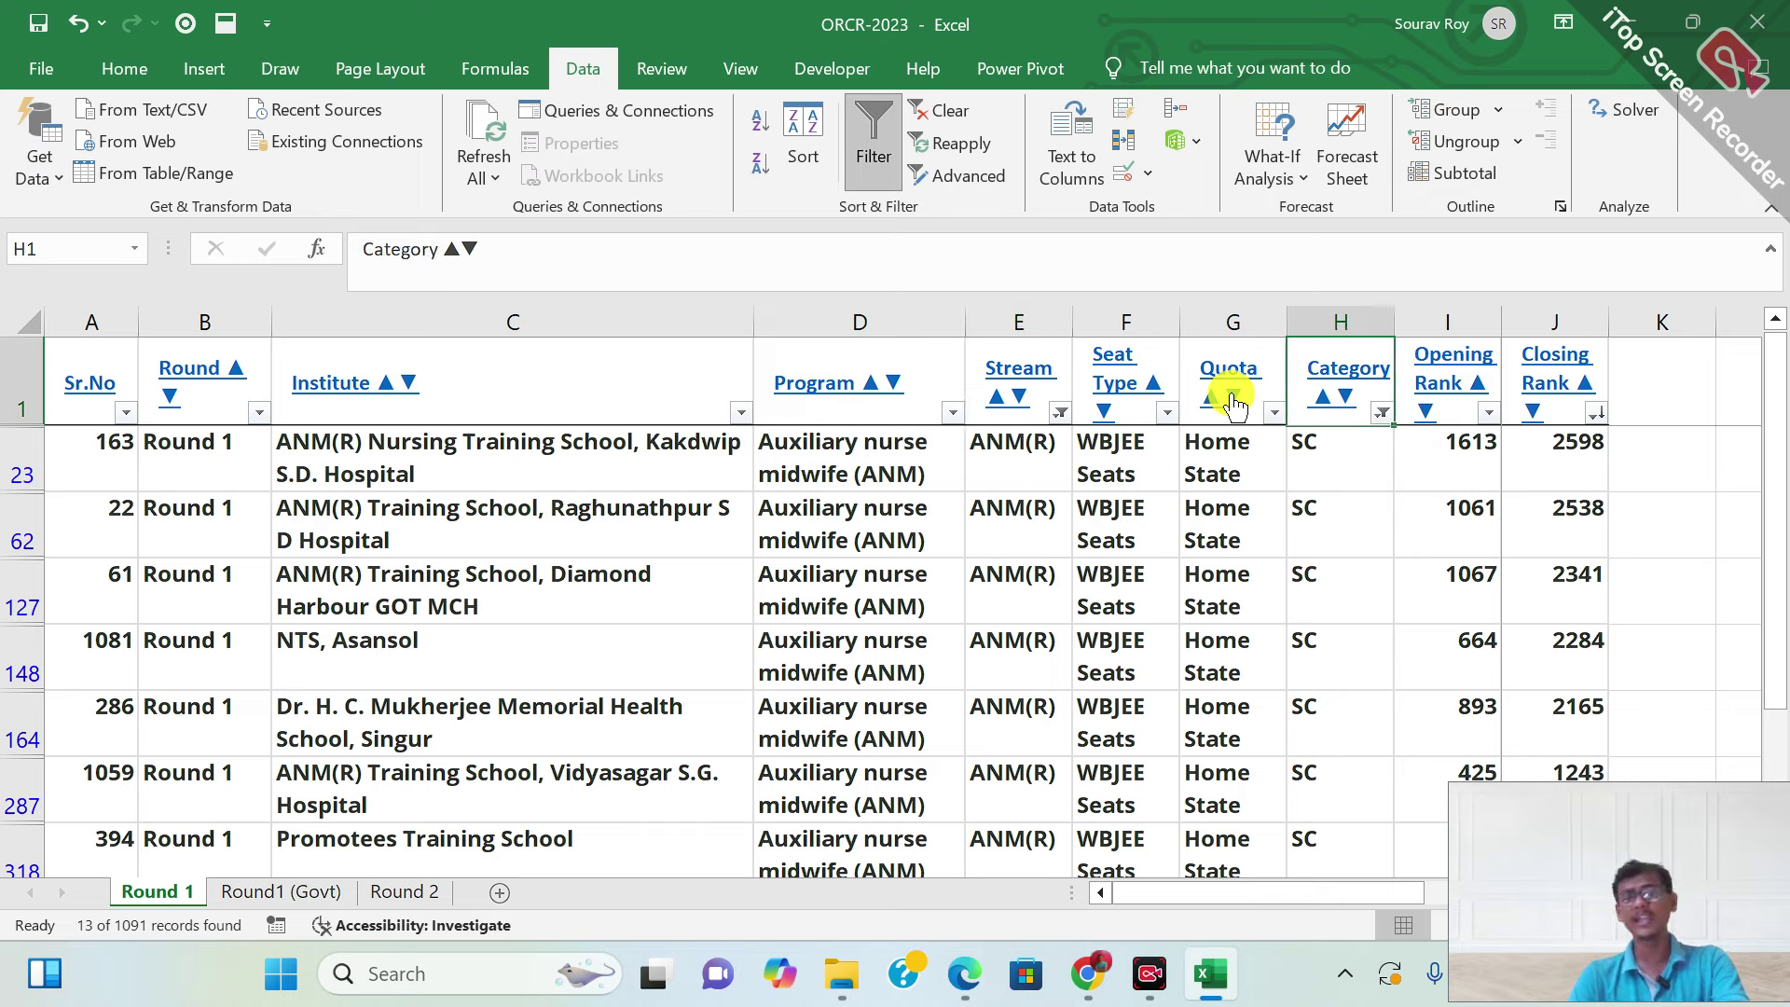
Switch the Category column's filter from SC to only OBC - A
{"action": "key", "text": "Right"}
{"action": "key", "text": "Right"}
{"action": "key", "text": "Right"}
{"action": "key", "text": "Right"}
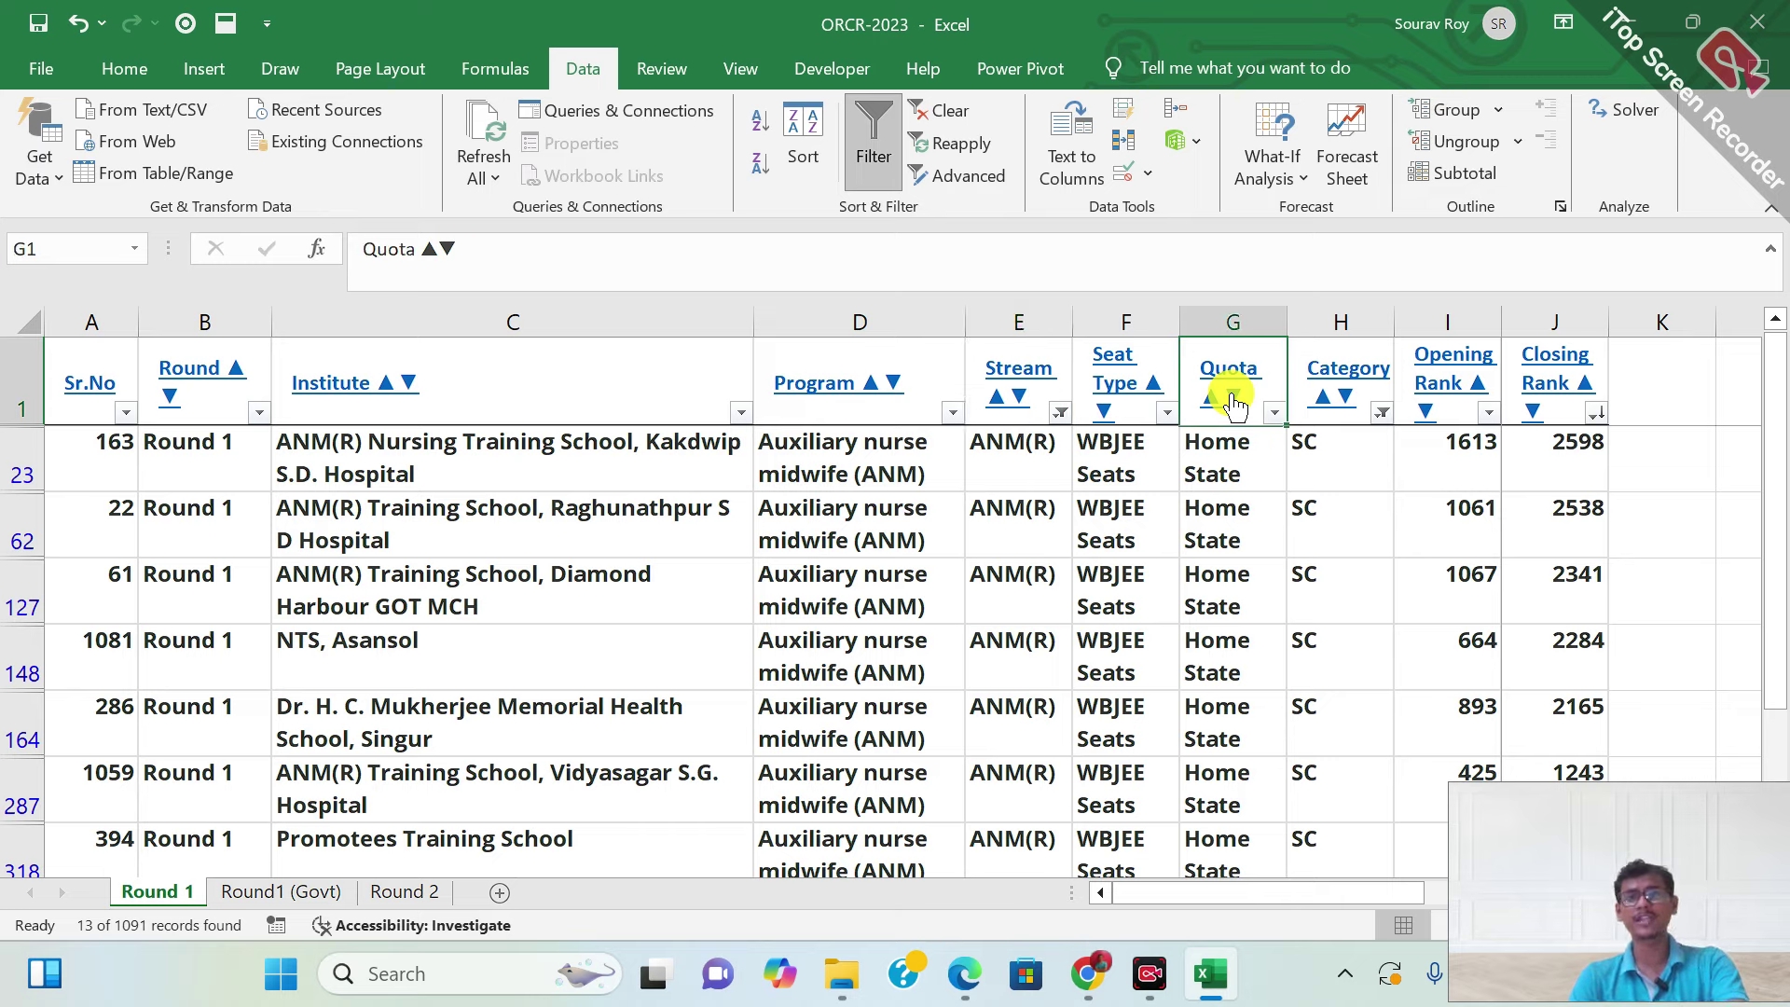
{"action": "key", "text": "alt+Down"}
{"action": "key", "text": "Down"}
{"action": "key", "text": "Down"}
{"action": "key", "text": "Down"}
{"action": "key", "text": "Down"}
{"action": "key", "text": "Down"}
{"action": "key", "text": "Down"}
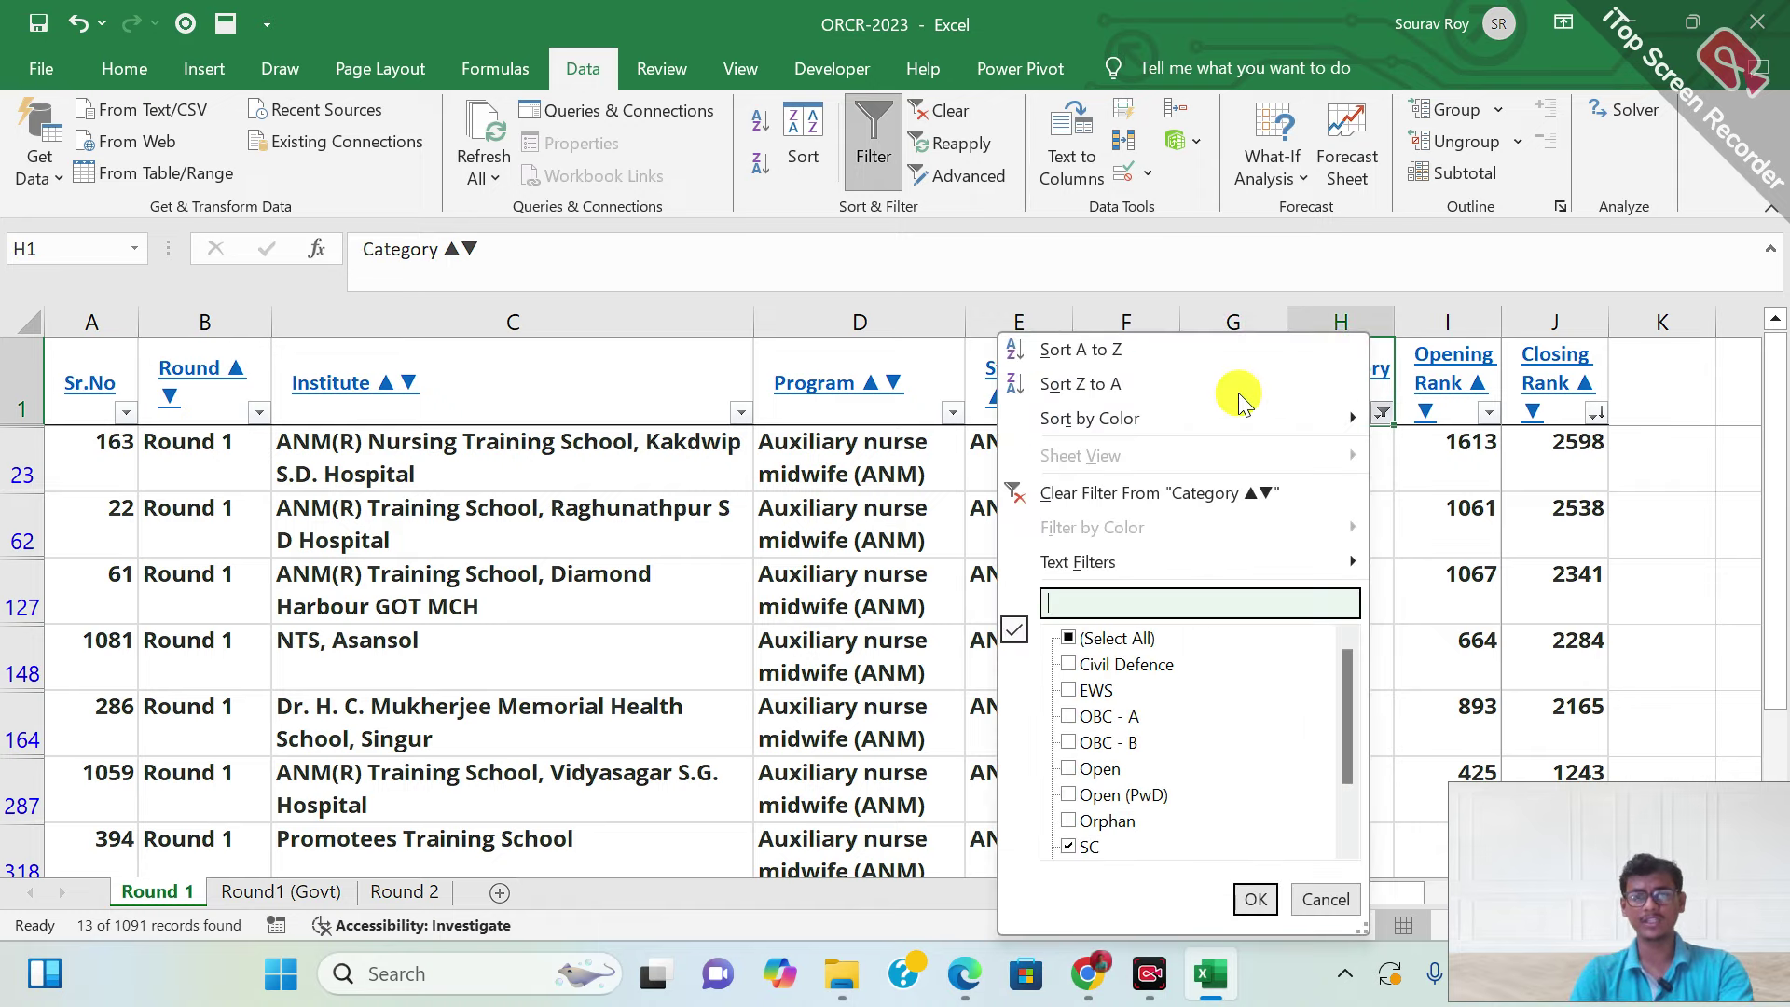
{"action": "key", "text": "space"}
{"action": "key", "text": "Down"}
{"action": "key", "text": "Down"}
{"action": "key", "text": "Down"}
{"action": "key", "text": "space"}
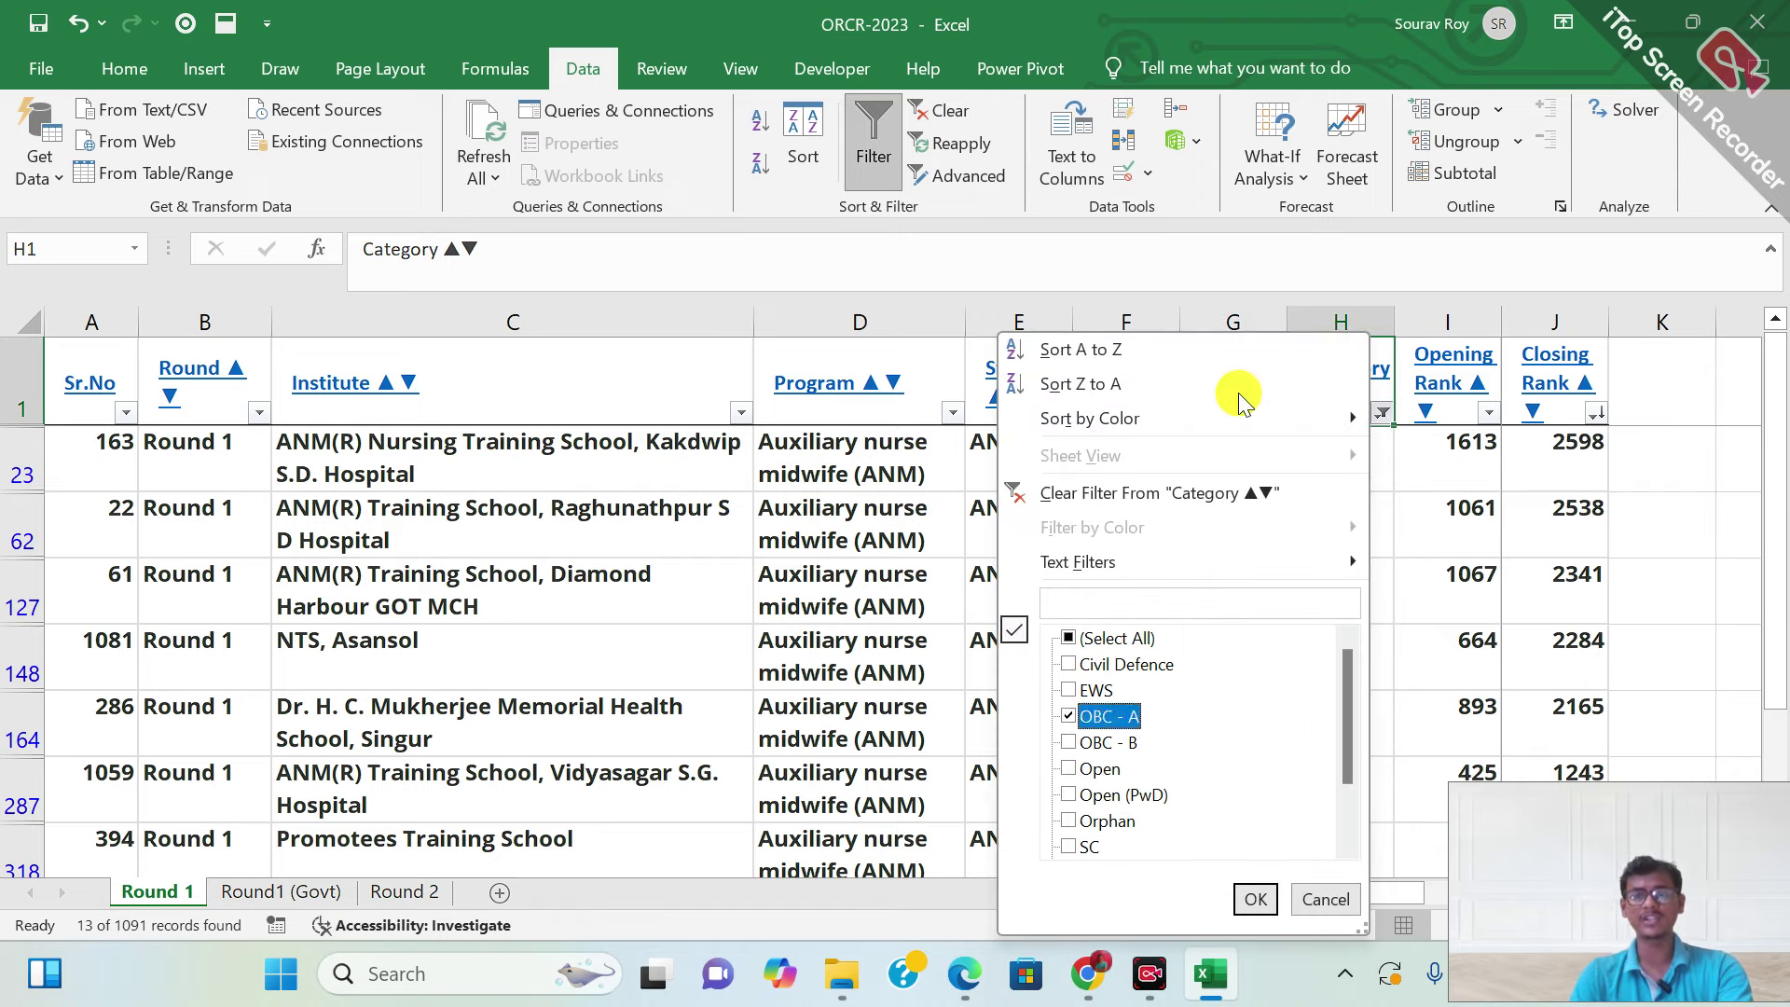
{"action": "key", "text": "Return"}
Sort the OBC - A records by Closing Rank from largest to smallest
{"action": "key", "text": "Right"}
{"action": "key", "text": "Right"}
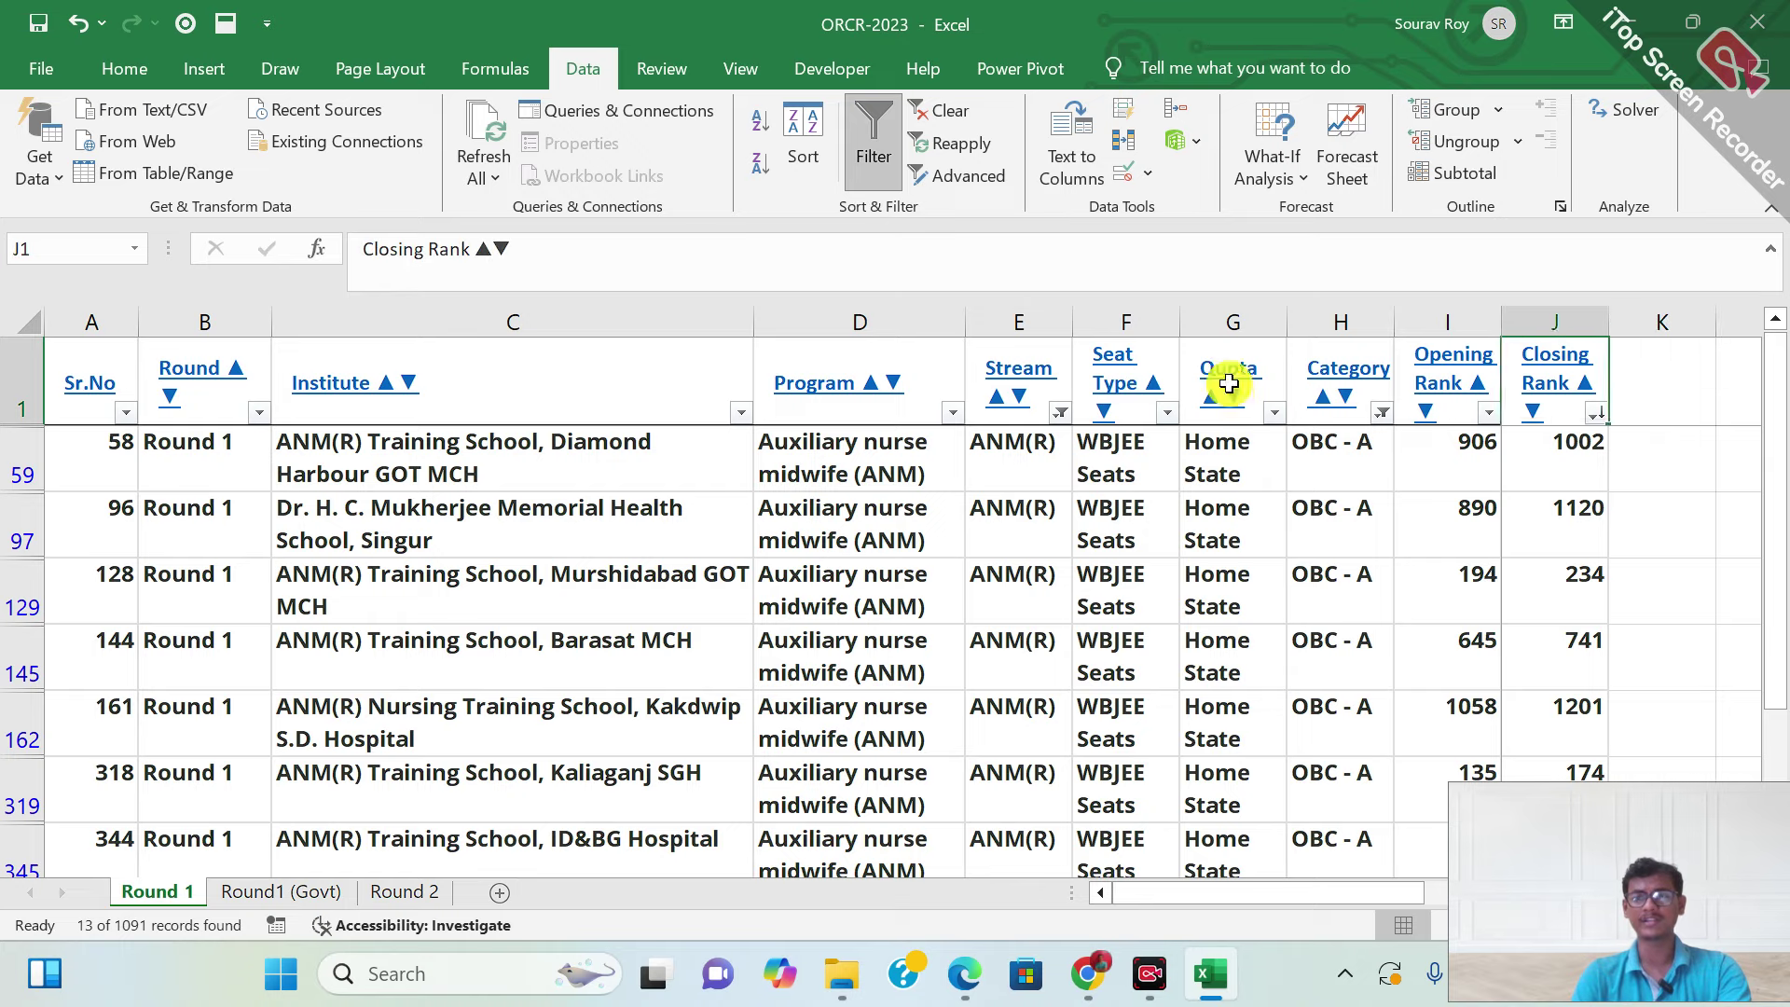
{"action": "key", "text": "alt+Down"}
{"action": "key", "text": "Down"}
{"action": "key", "text": "Return"}
Examine the first OBC - A record across its columns, between Closing Rank and the institute details
{"action": "key", "text": "Down"}
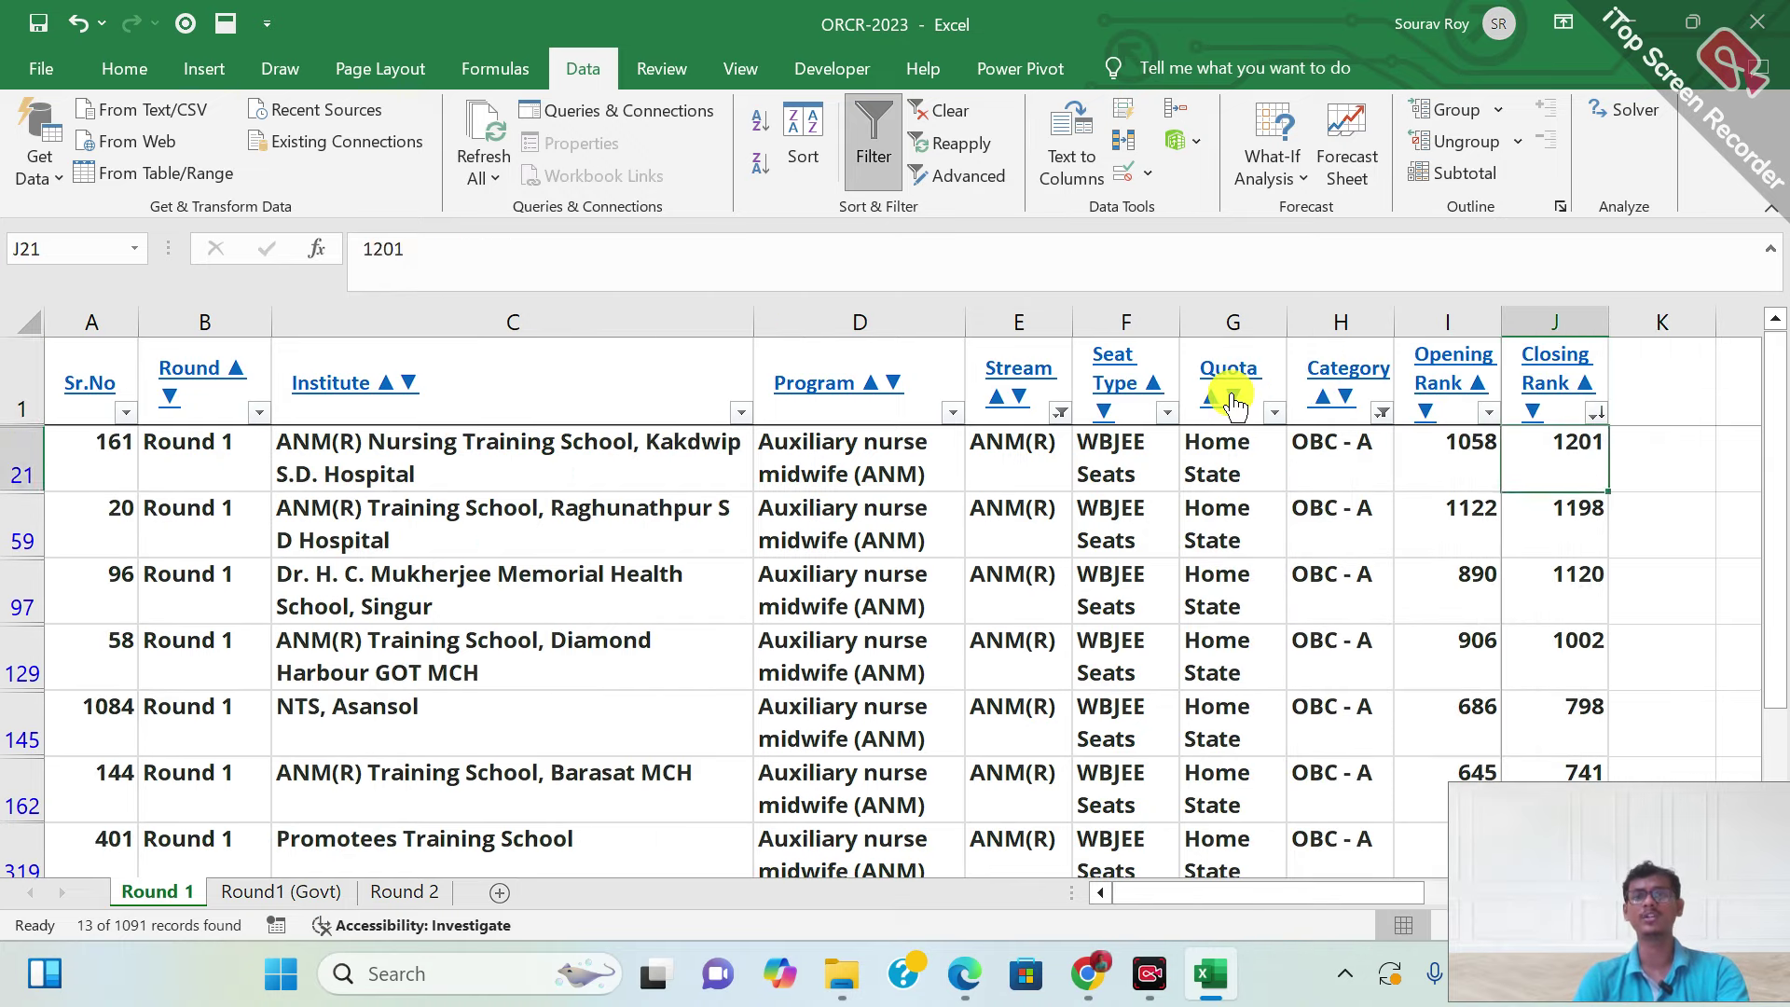
{"action": "key", "text": "Up"}
{"action": "key", "text": "Down"}
{"action": "key", "text": "Down"}
{"action": "key", "text": "Up"}
{"action": "key", "text": "Left"}
{"action": "key", "text": "Left"}
{"action": "key", "text": "Left"}
{"action": "key", "text": "Left"}
{"action": "key", "text": "Left"}
{"action": "key", "text": "Left"}
{"action": "key", "text": "Left"}
{"action": "key", "text": "Left"}
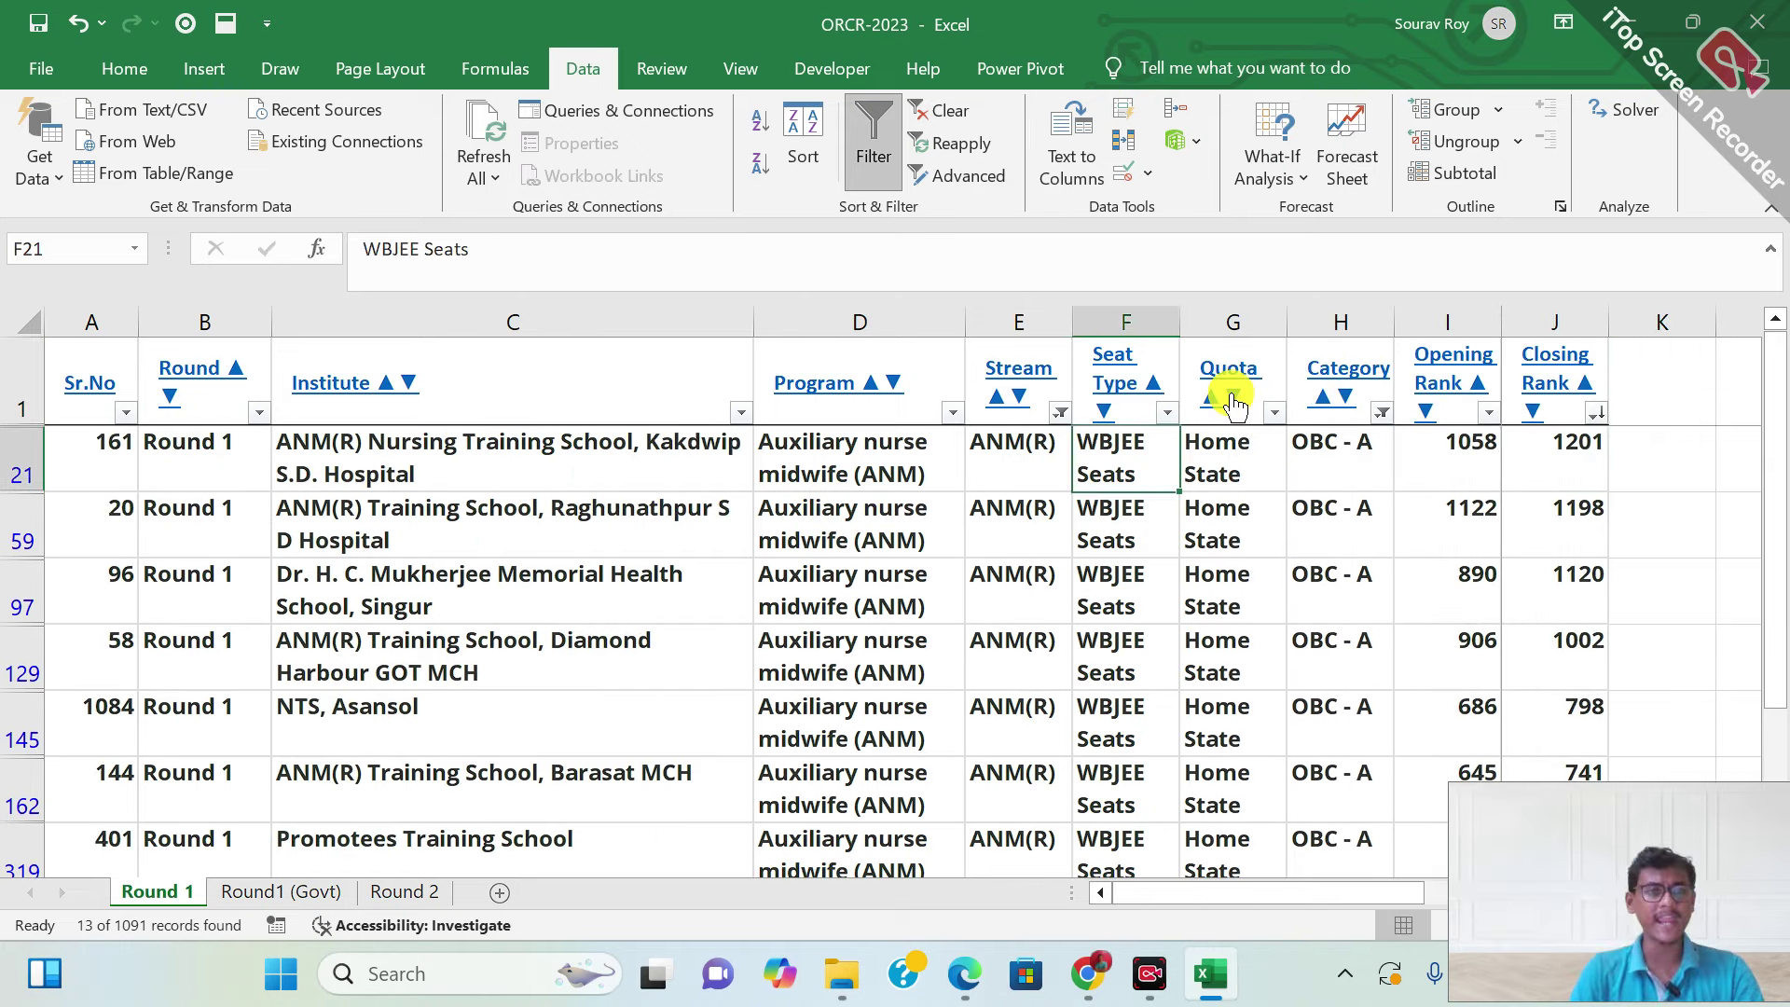
{"action": "key", "text": "Right"}
{"action": "key", "text": "Right"}
{"action": "key", "text": "Right"}
{"action": "key", "text": "Right"}
{"action": "key", "text": "Right"}
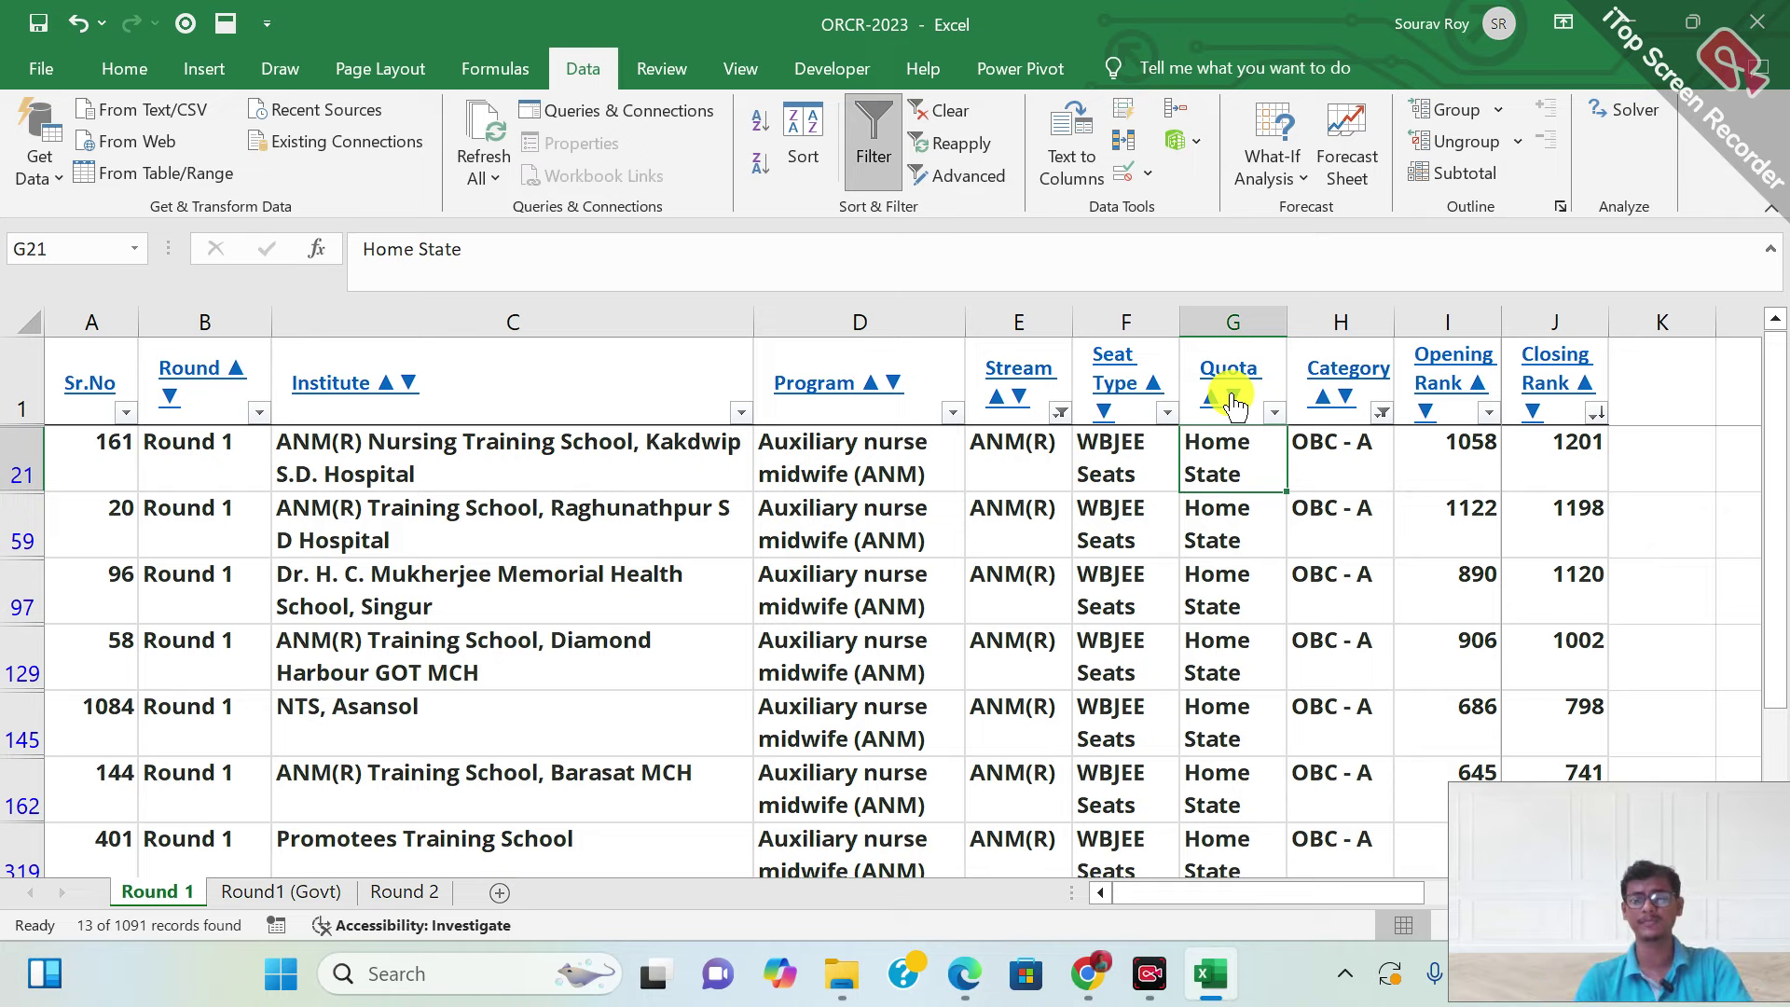
Review the remaining OBC - A institutes row by row toward the end of the list and dismiss the screen recorder's update offer
{"action": "key", "text": "Down"}
{"action": "key", "text": "Down"}
{"action": "key", "text": "Down"}
{"action": "key", "text": "Down"}
{"action": "key", "text": "Down"}
{"action": "key", "text": "Down"}
{"action": "key", "text": "Down"}
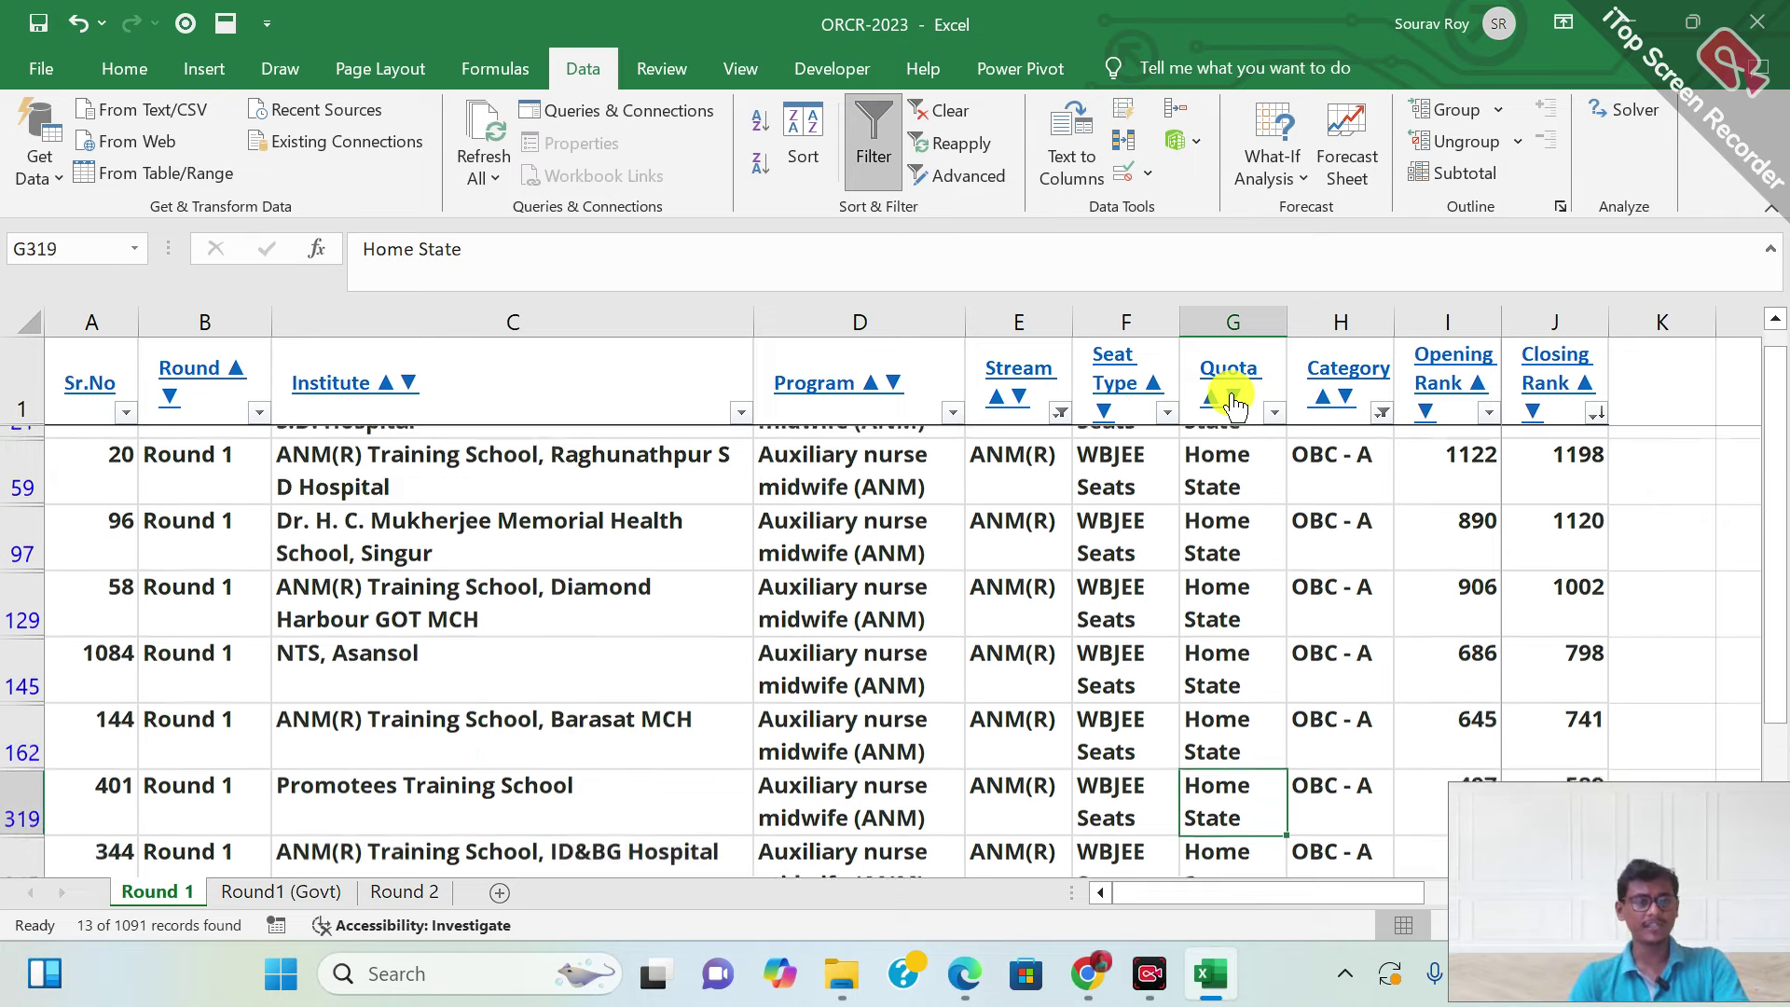
{"action": "key", "text": "Down"}
{"action": "key", "text": "Down"}
{"action": "key", "text": "Down"}
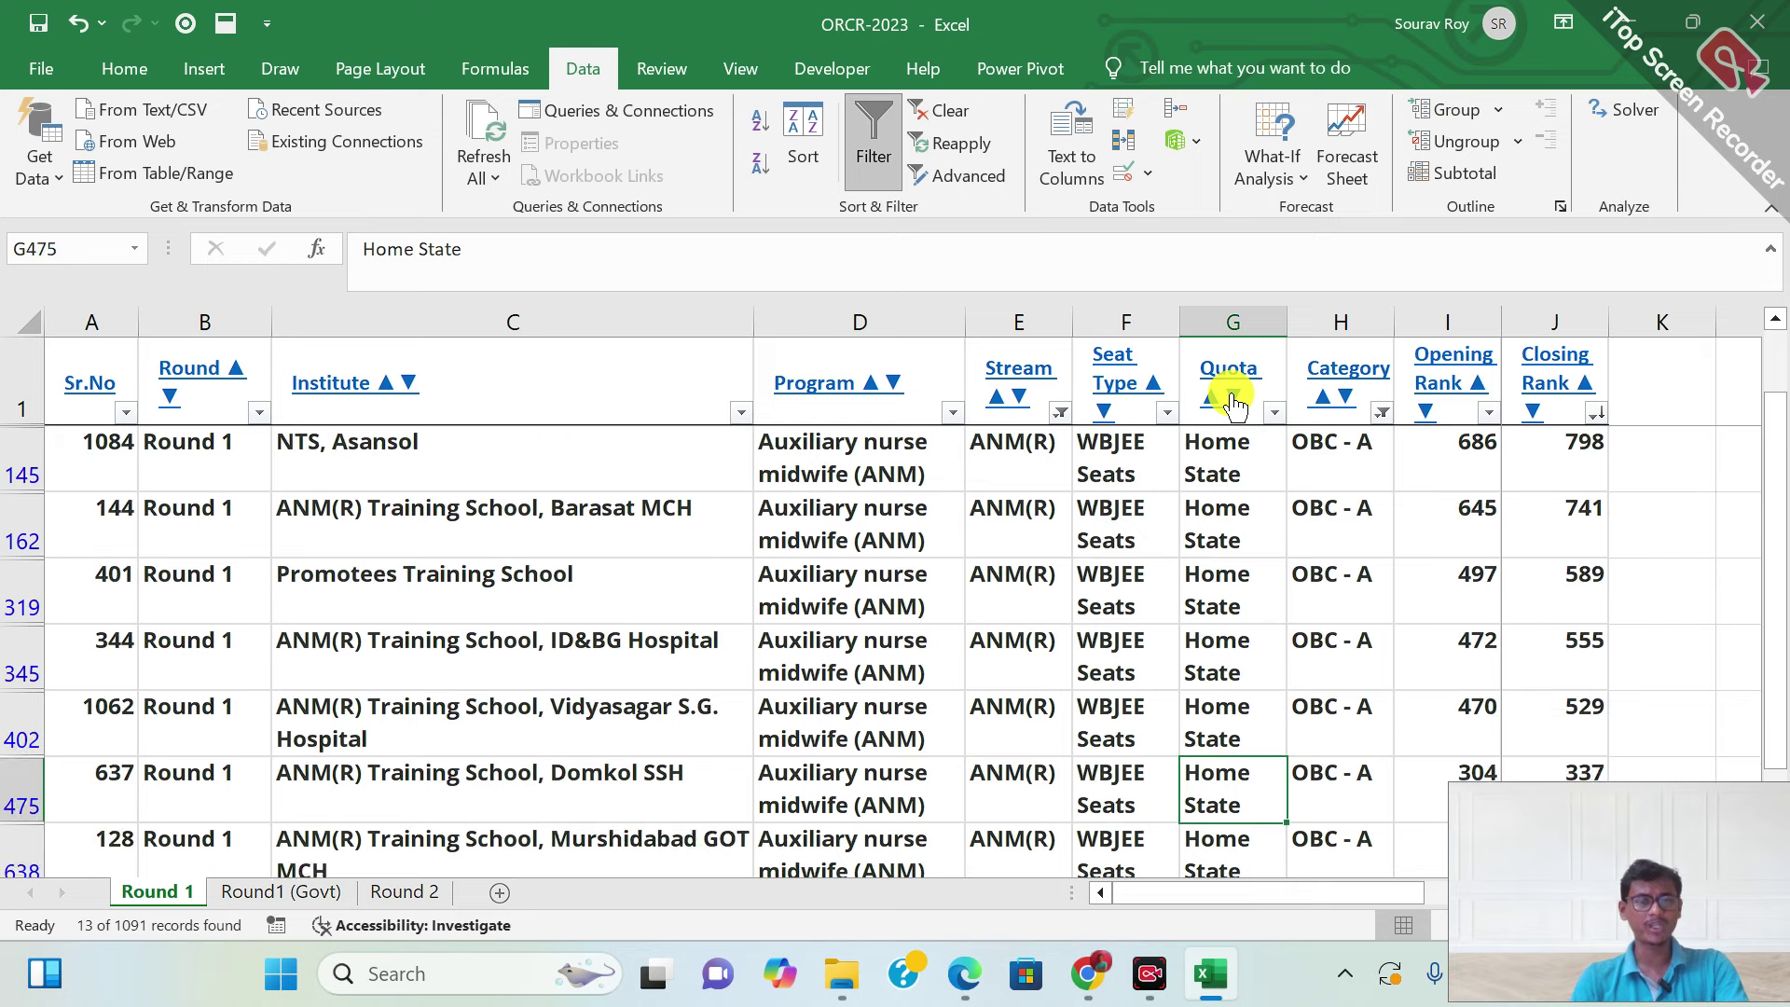
{"action": "key", "text": "Down"}
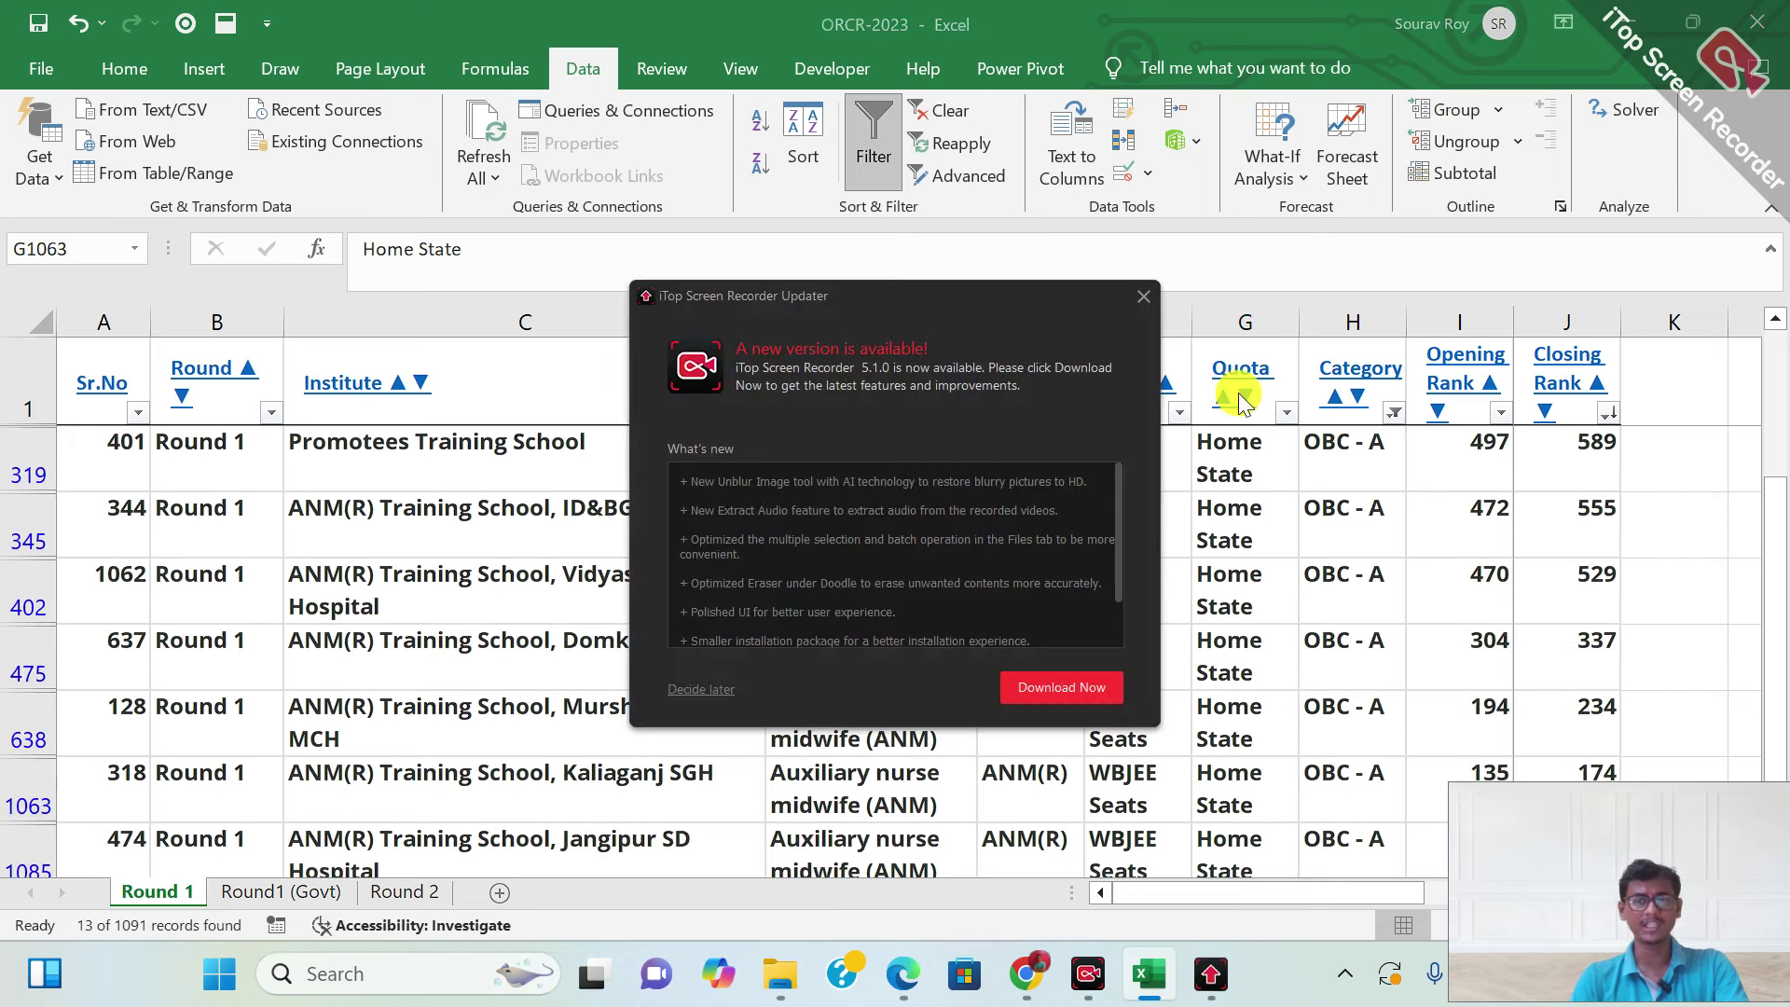
{"action": "left_click", "coordinate": [1143, 296]}
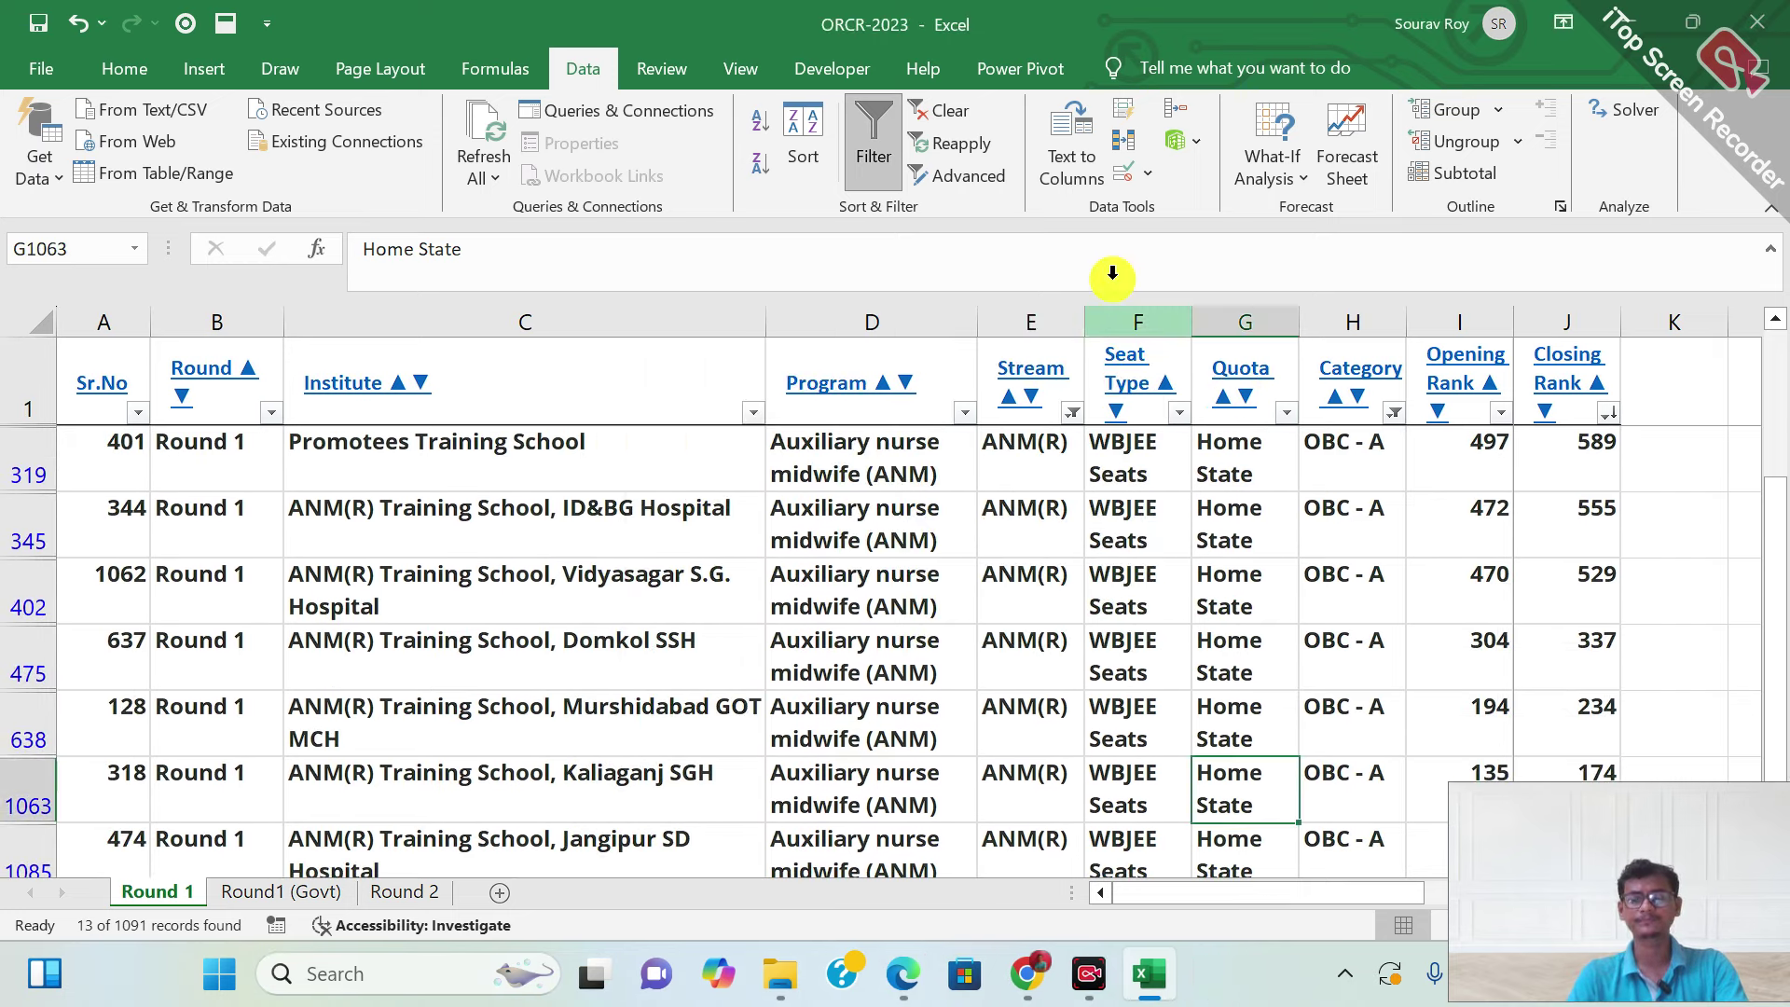
Review the last OBC - A institutes row by row to the end of the filtered list
{"action": "key", "text": "Down"}
{"action": "key", "text": "Down"}
{"action": "key", "text": "Down"}
{"action": "key", "text": "Down"}
{"action": "key", "text": "Down"}
{"action": "key", "text": "Down"}
{"action": "key", "text": "Down"}
{"action": "key", "text": "Down"}
{"action": "key", "text": "Up"}
{"action": "key", "text": "Up"}
{"action": "key", "text": "Up"}
{"action": "key", "text": "Up"}
{"action": "key", "text": "Up"}
{"action": "key", "text": "Up"}
{"action": "key", "text": "Up"}
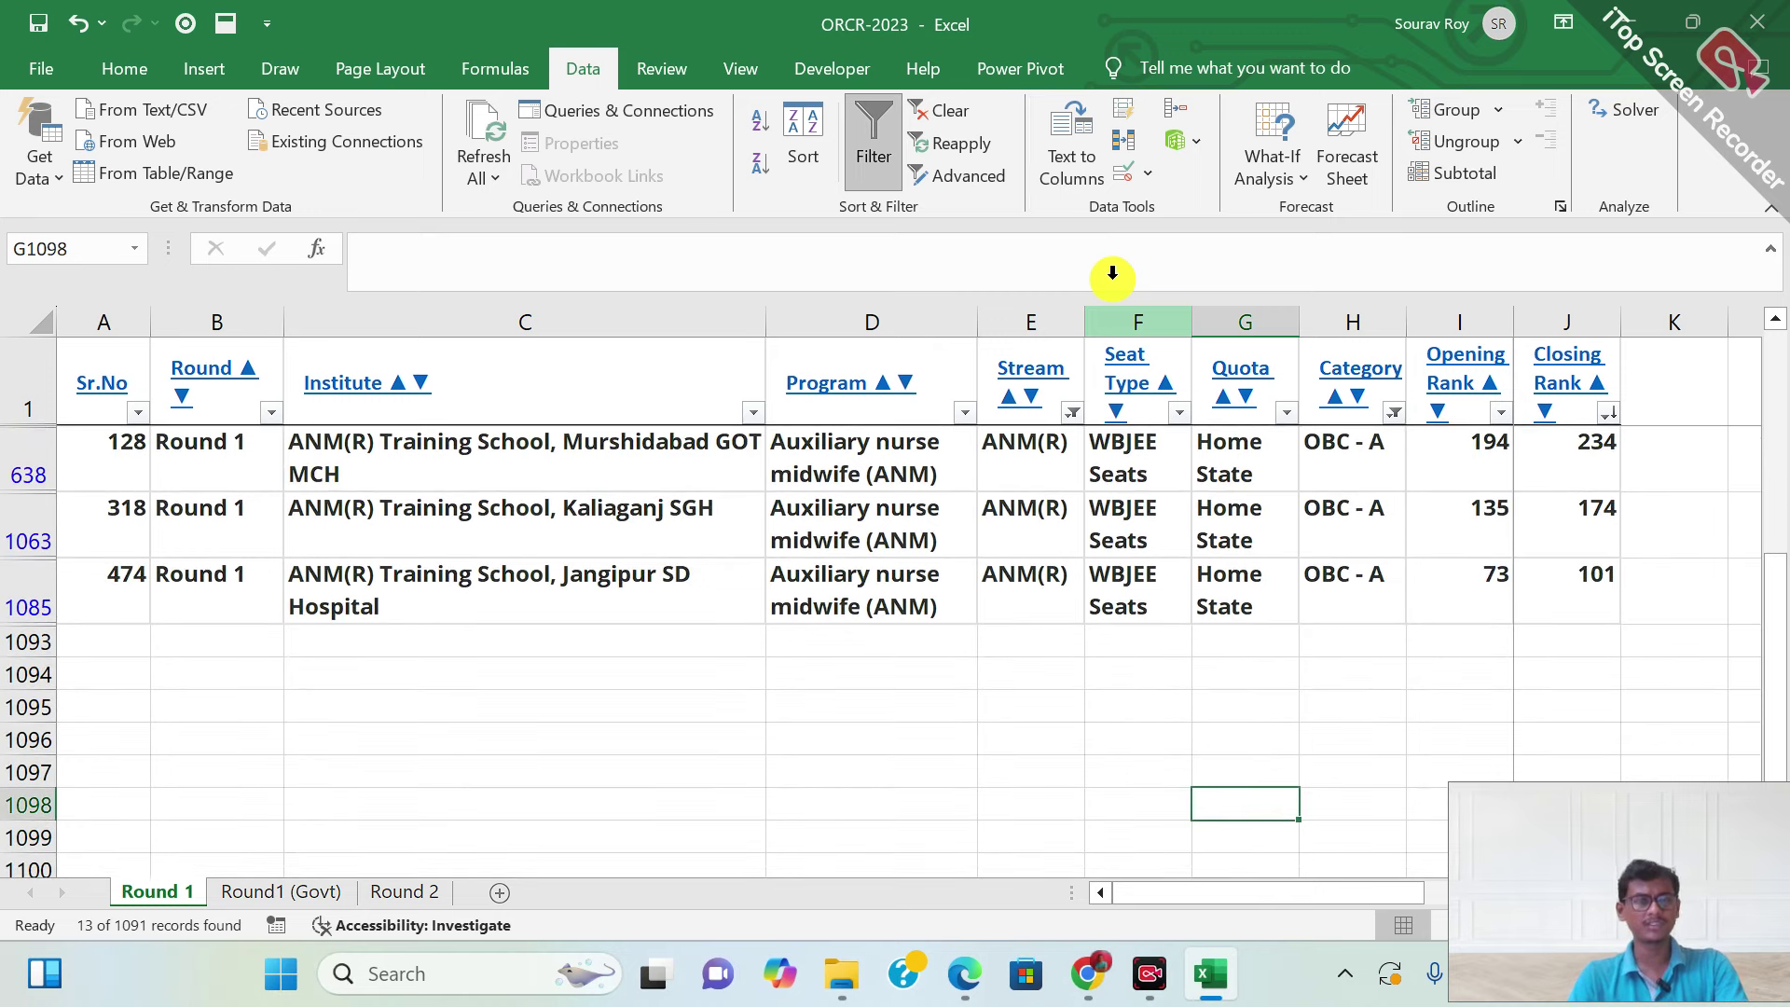
{"action": "key", "text": "Up"}
{"action": "key", "text": "Up"}
{"action": "key", "text": "Down"}
{"action": "key", "text": "Down"}
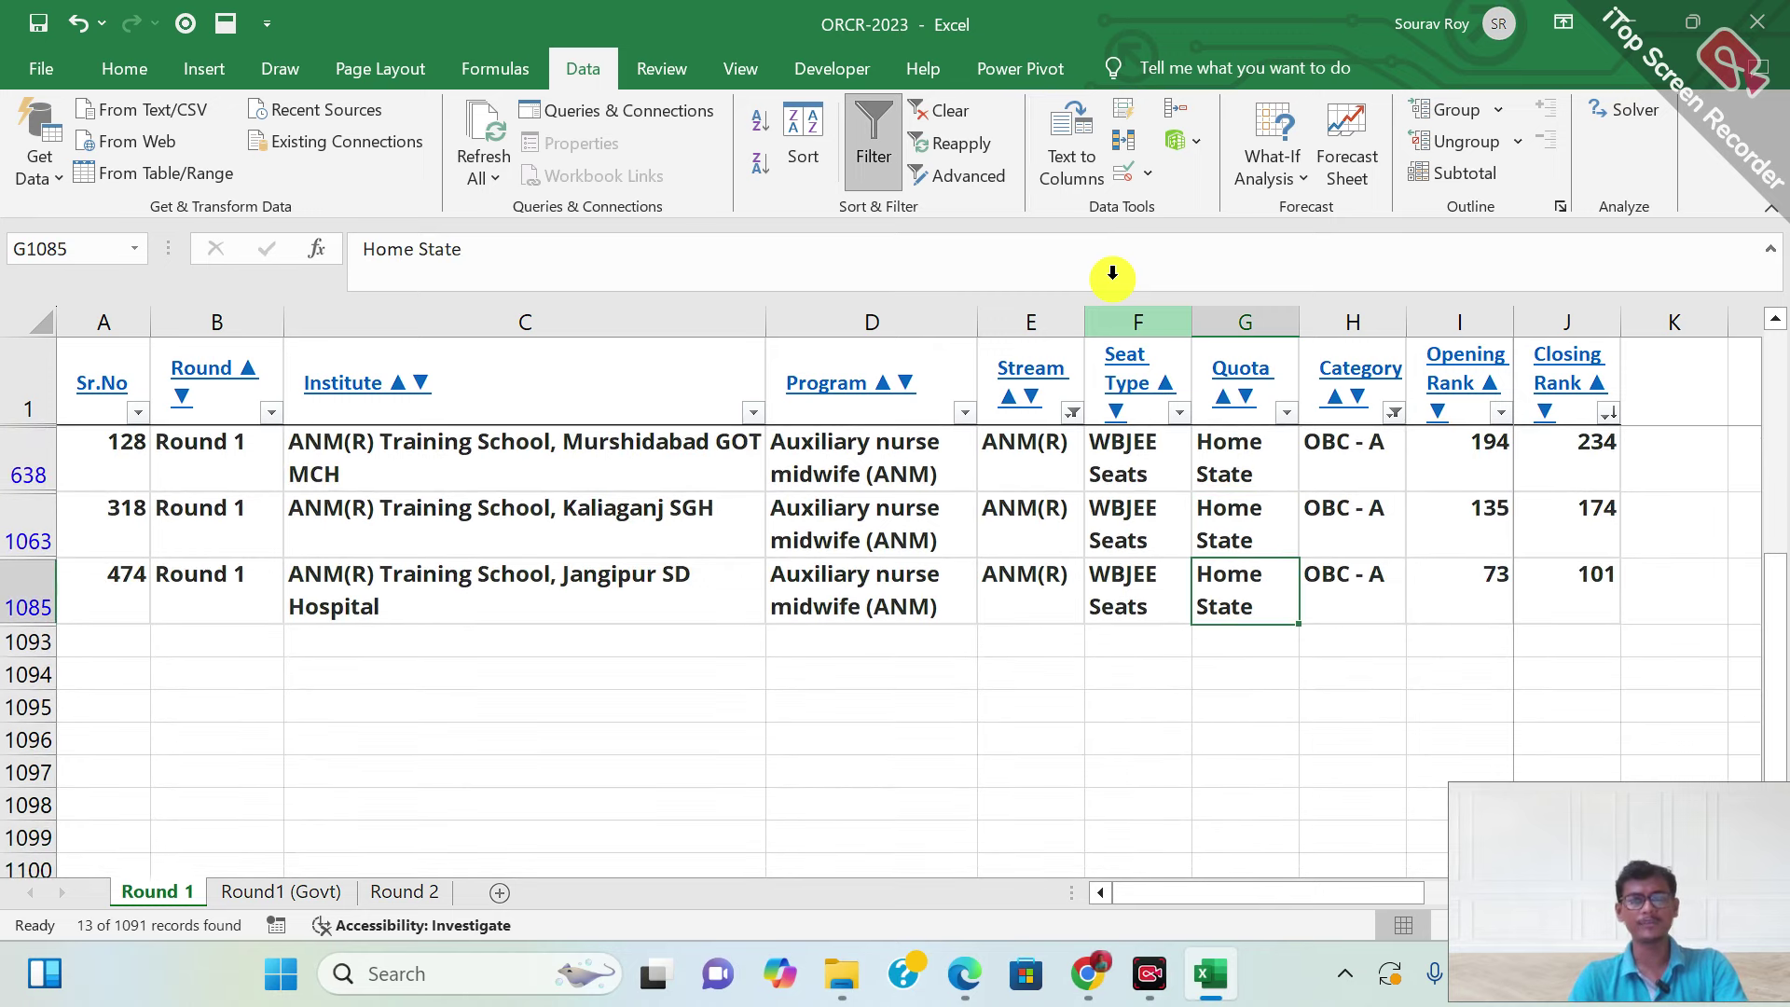
Check the Closing Rank values of the last OBC - A institutes and return to the top of the list
{"action": "key", "text": "Right"}
{"action": "key", "text": "Right"}
{"action": "key", "text": "Right"}
{"action": "key", "text": "Up"}
{"action": "key", "text": "Up"}
{"action": "key", "text": "Up"}
{"action": "key", "text": "Up"}
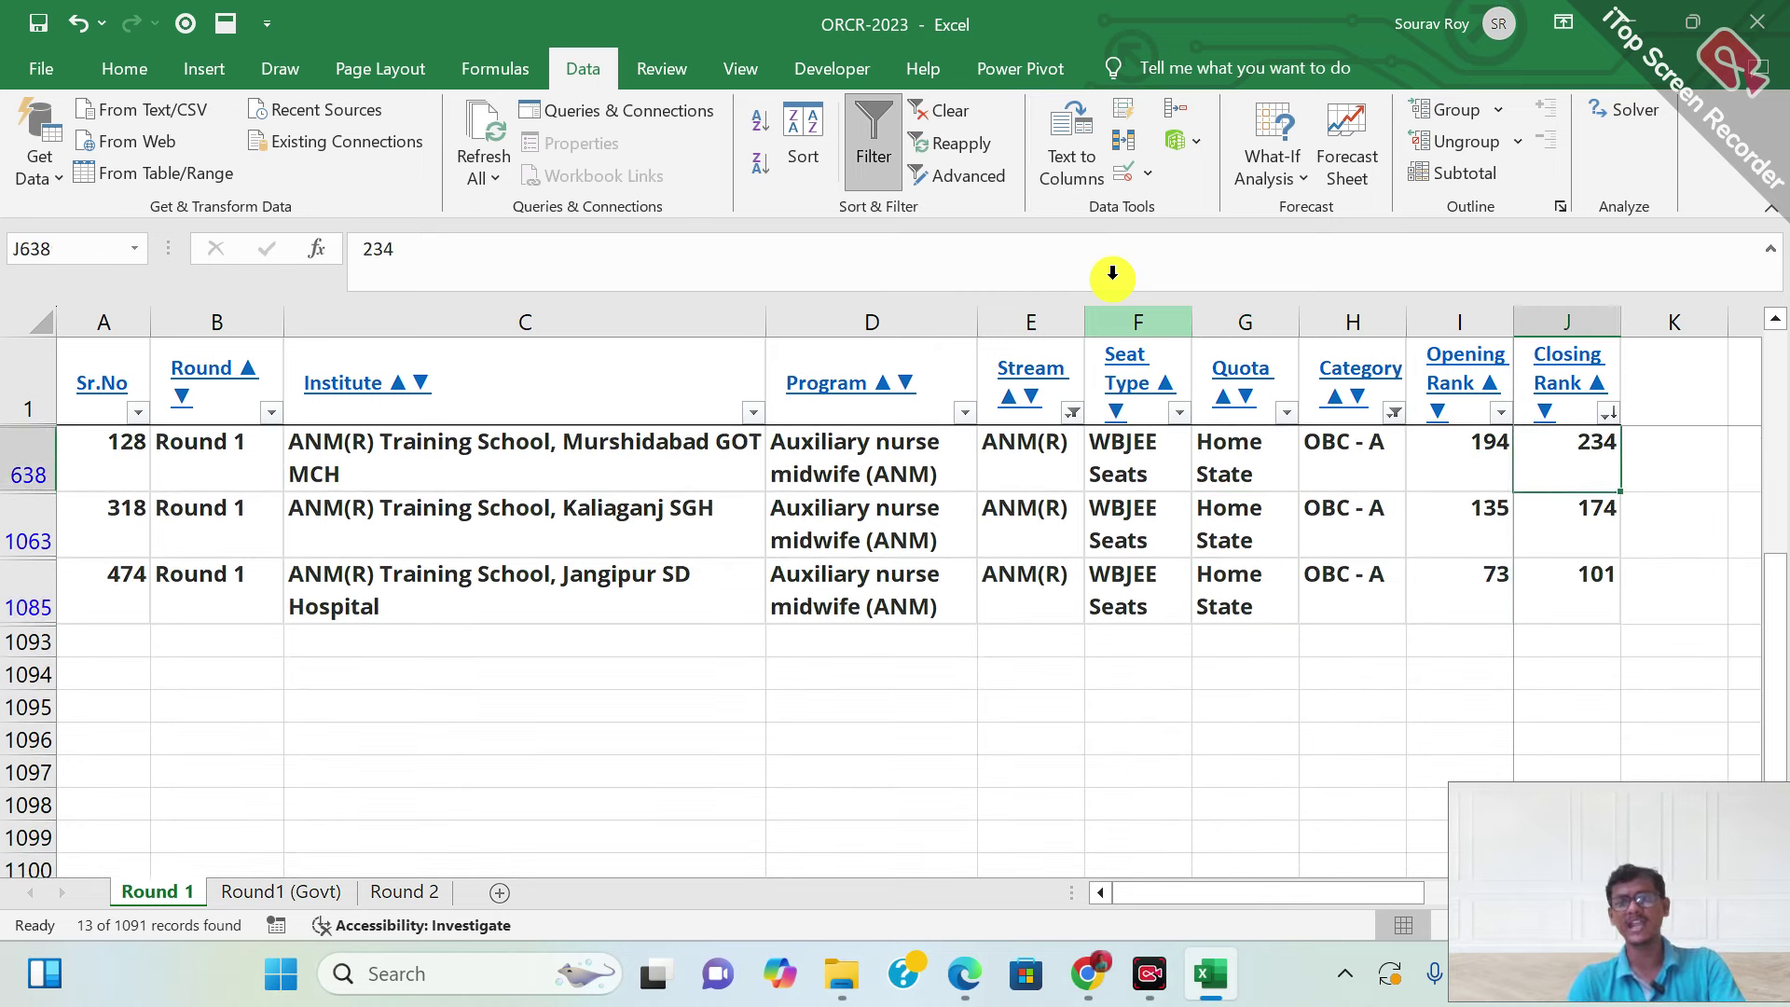
{"action": "key", "text": "Down"}
{"action": "key", "text": "Down"}
{"action": "key", "text": "Down"}
{"action": "key", "text": "Down"}
{"action": "key", "text": "Up"}
{"action": "key", "text": "Up"}
{"action": "key", "text": "Up"}
{"action": "key", "text": "Up"}
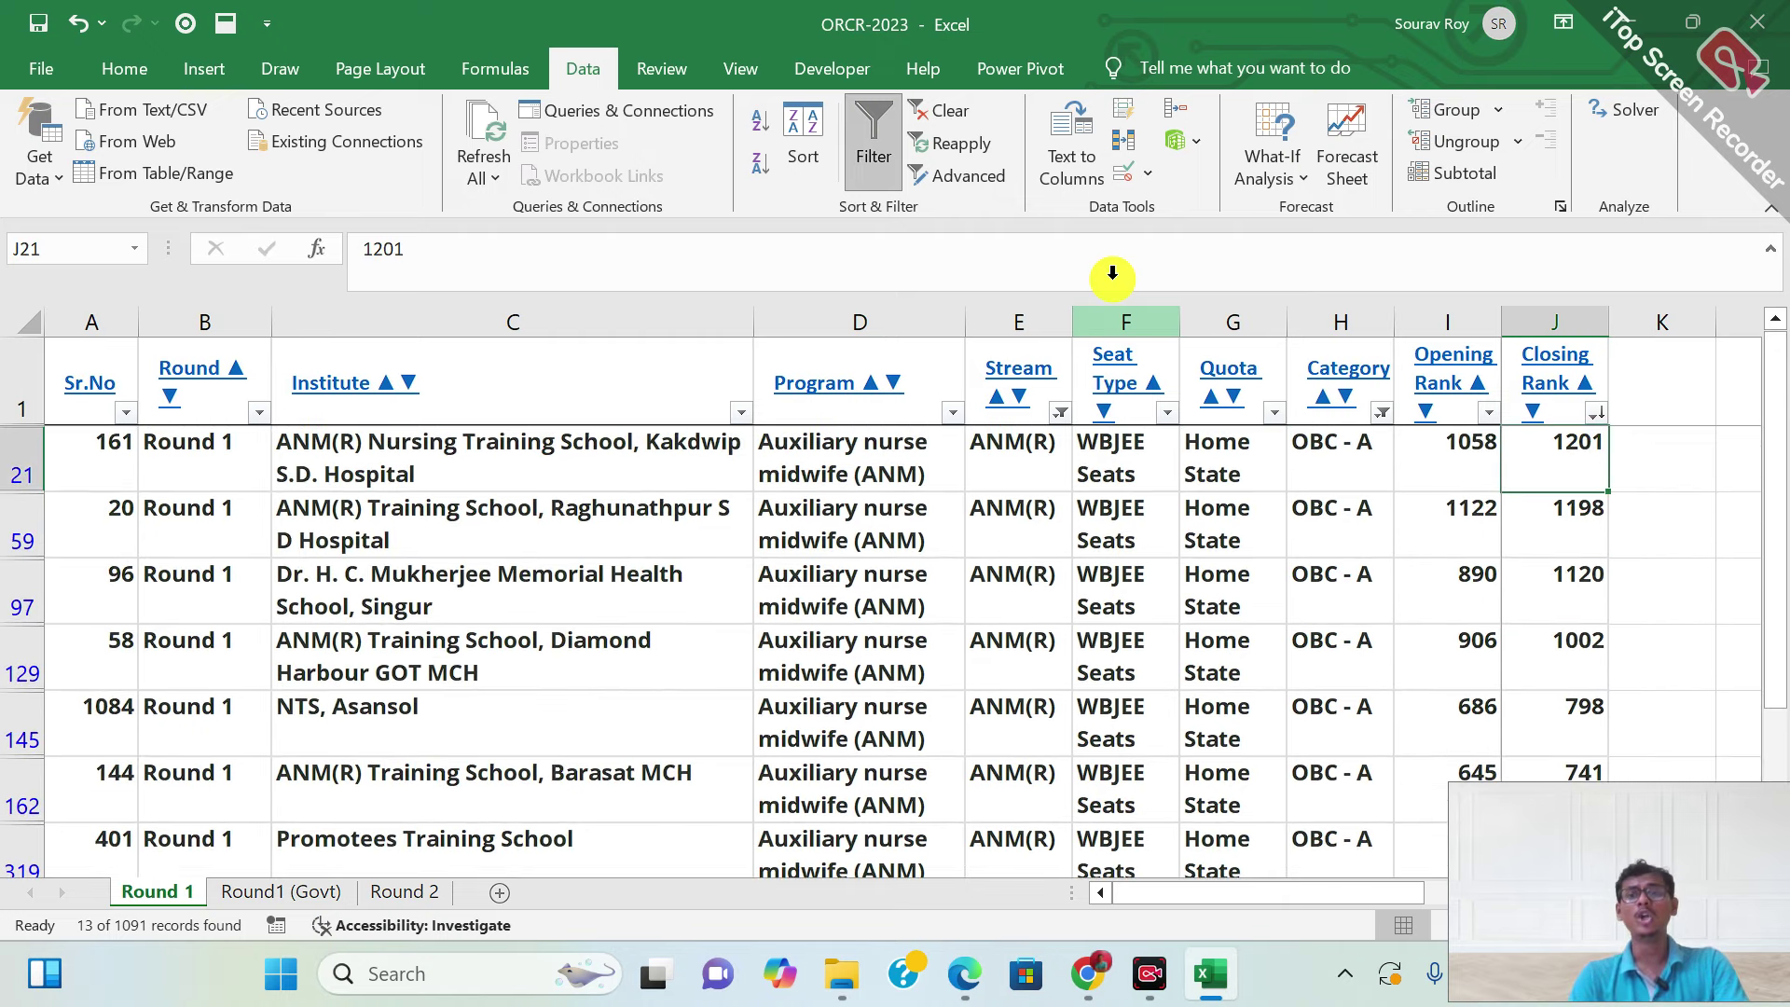
{"action": "key", "text": "Down"}
{"action": "key", "text": "Up"}
{"action": "key", "text": "Down"}
{"action": "key", "text": "Up"}
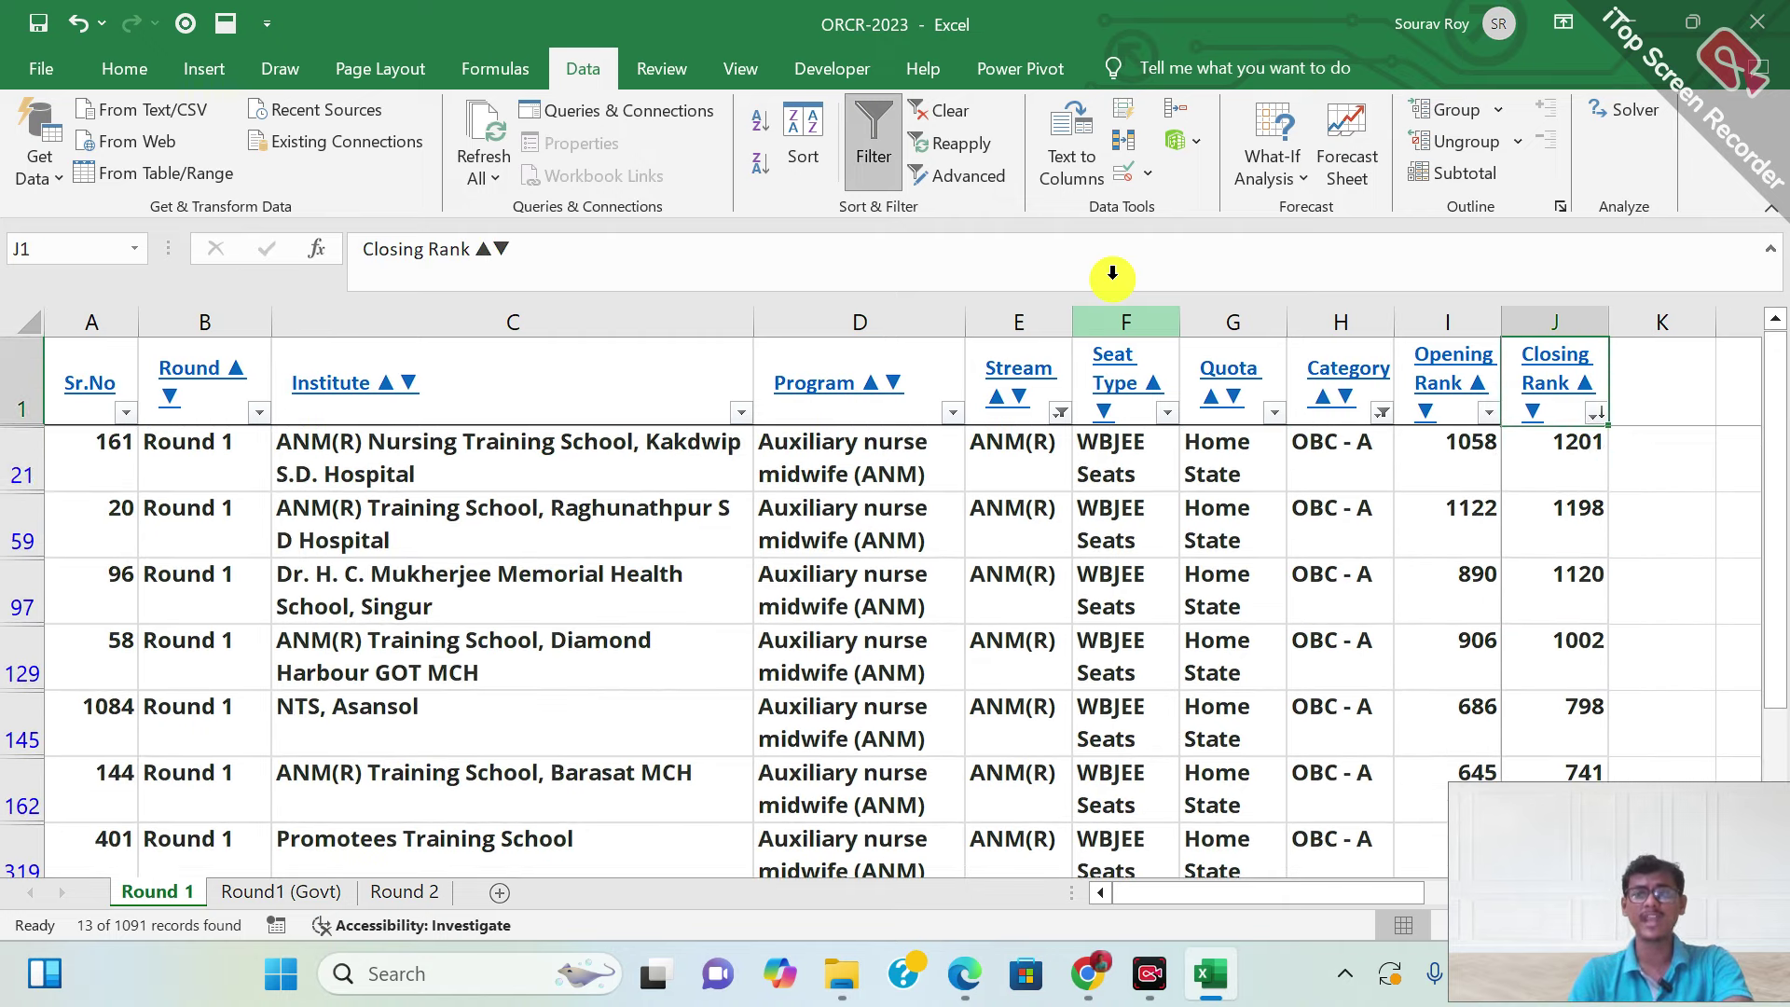
Switch the Category column's filter from OBC - A to only OBC - B
{"action": "key", "text": "Left"}
{"action": "key", "text": "Left"}
{"action": "key", "text": "alt+Down"}
{"action": "key", "text": "Down"}
{"action": "key", "text": "Down"}
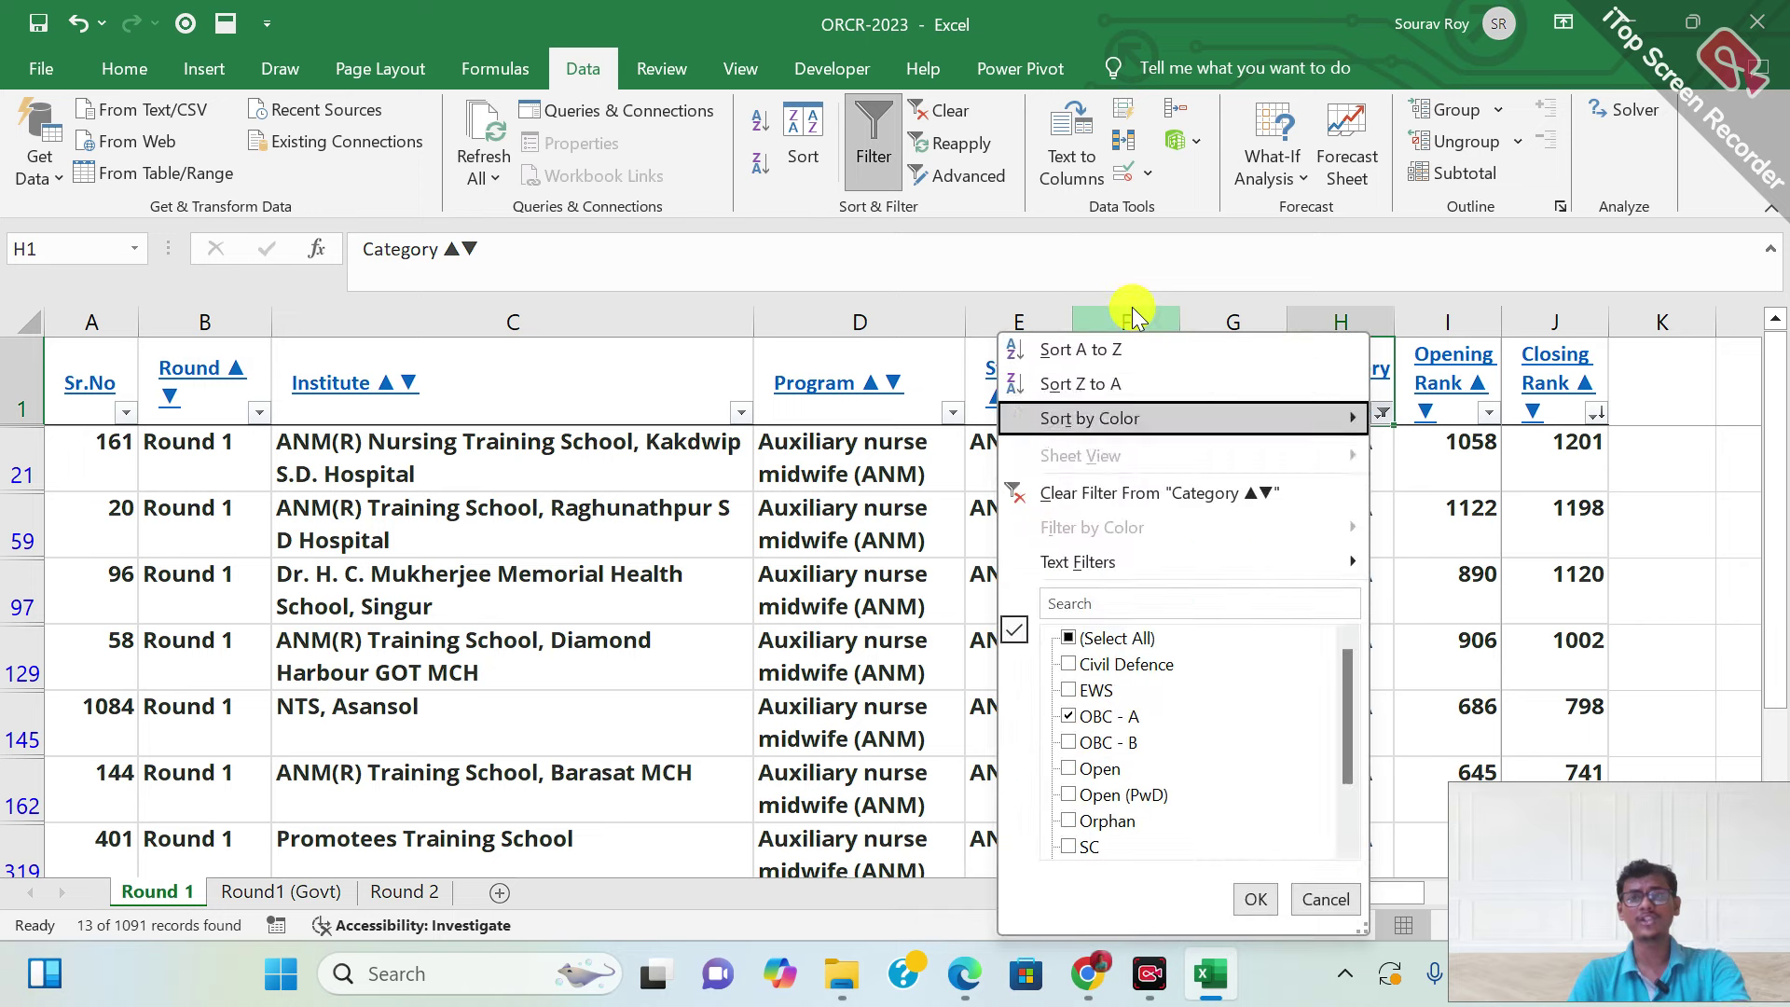
{"action": "key", "text": "Down"}
{"action": "key", "text": "Down"}
{"action": "key", "text": "Down"}
{"action": "key", "text": "Down"}
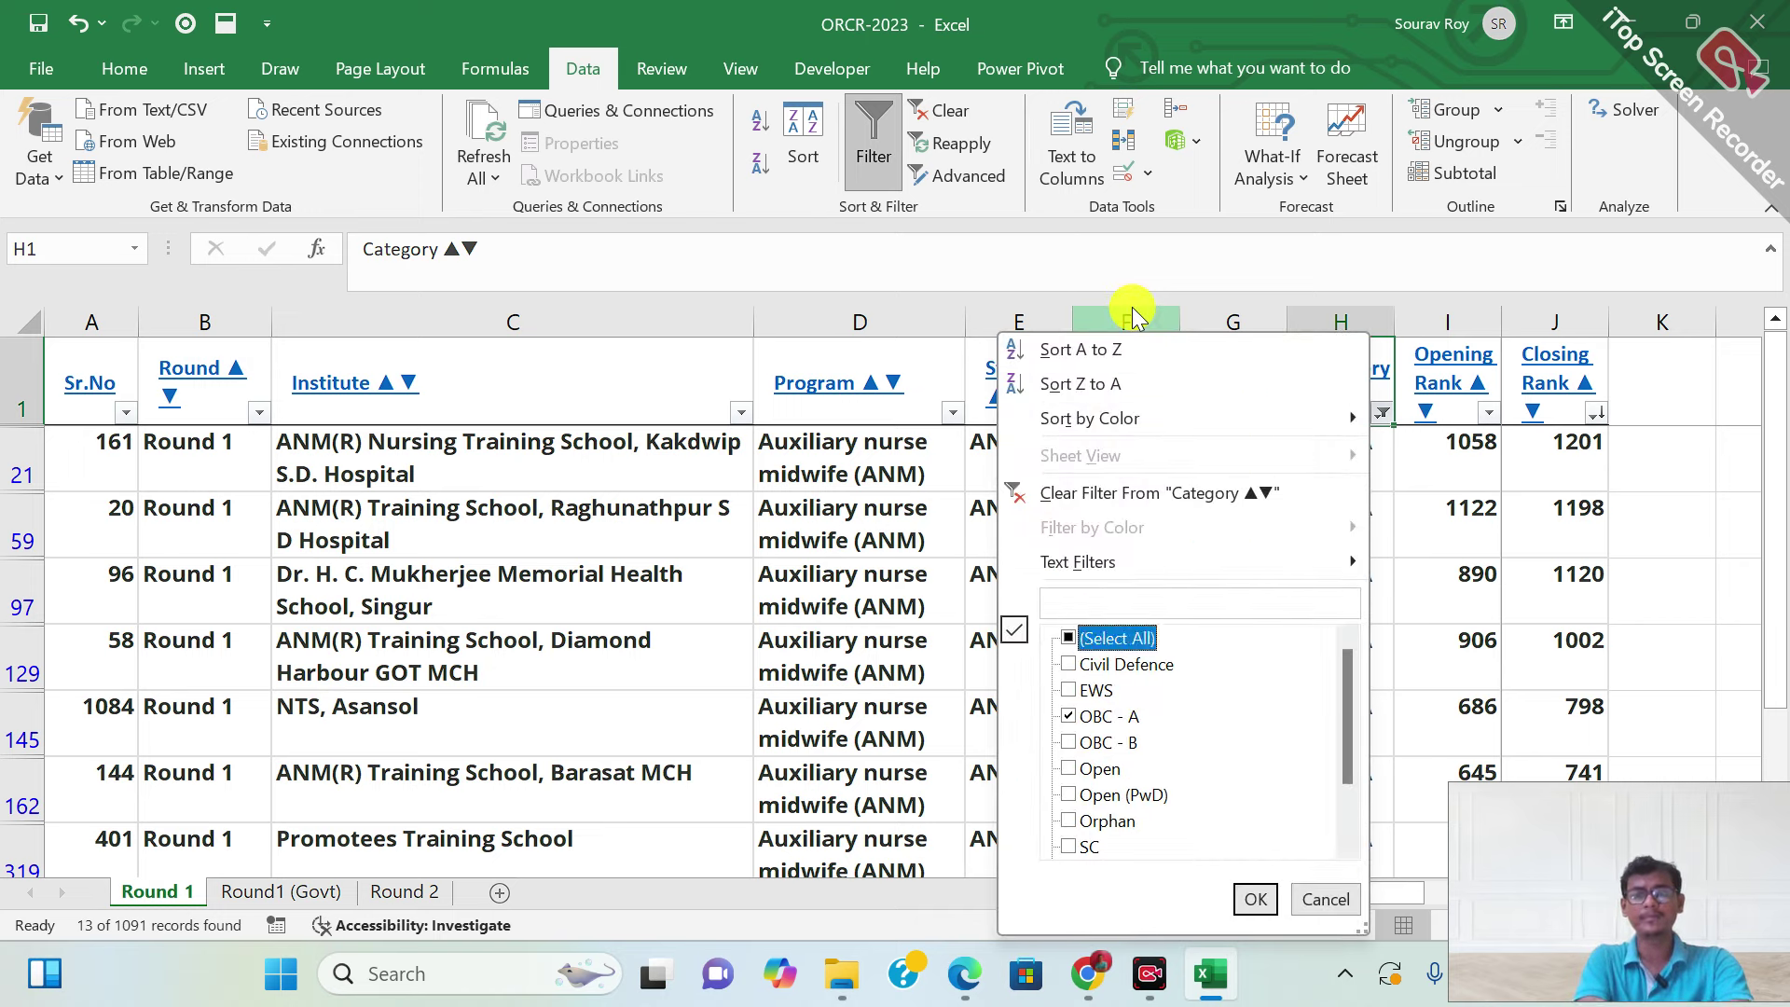
{"action": "key", "text": "space"}
{"action": "key", "text": "Down"}
{"action": "key", "text": "Down"}
{"action": "key", "text": "Up"}
{"action": "key", "text": "Up"}
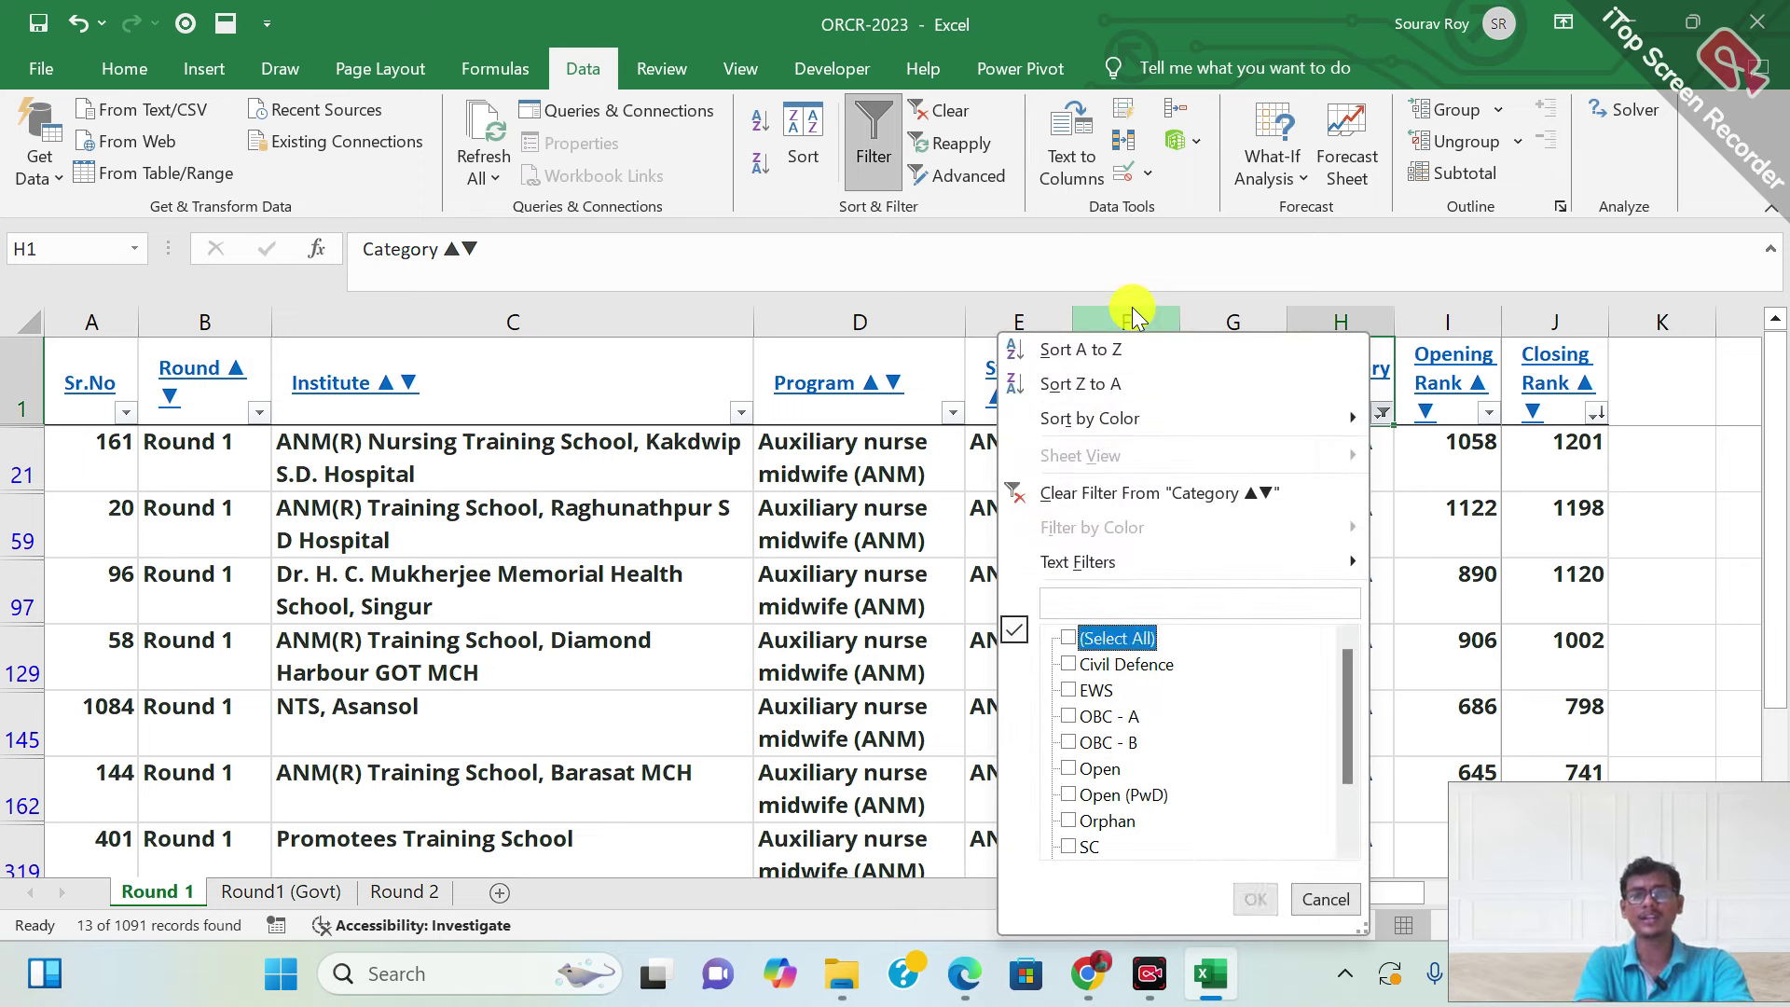
{"action": "key", "text": "Down"}
{"action": "key", "text": "Down"}
{"action": "key", "text": "Down"}
{"action": "key", "text": "Down"}
{"action": "key", "text": "space"}
{"action": "key", "text": "Return"}
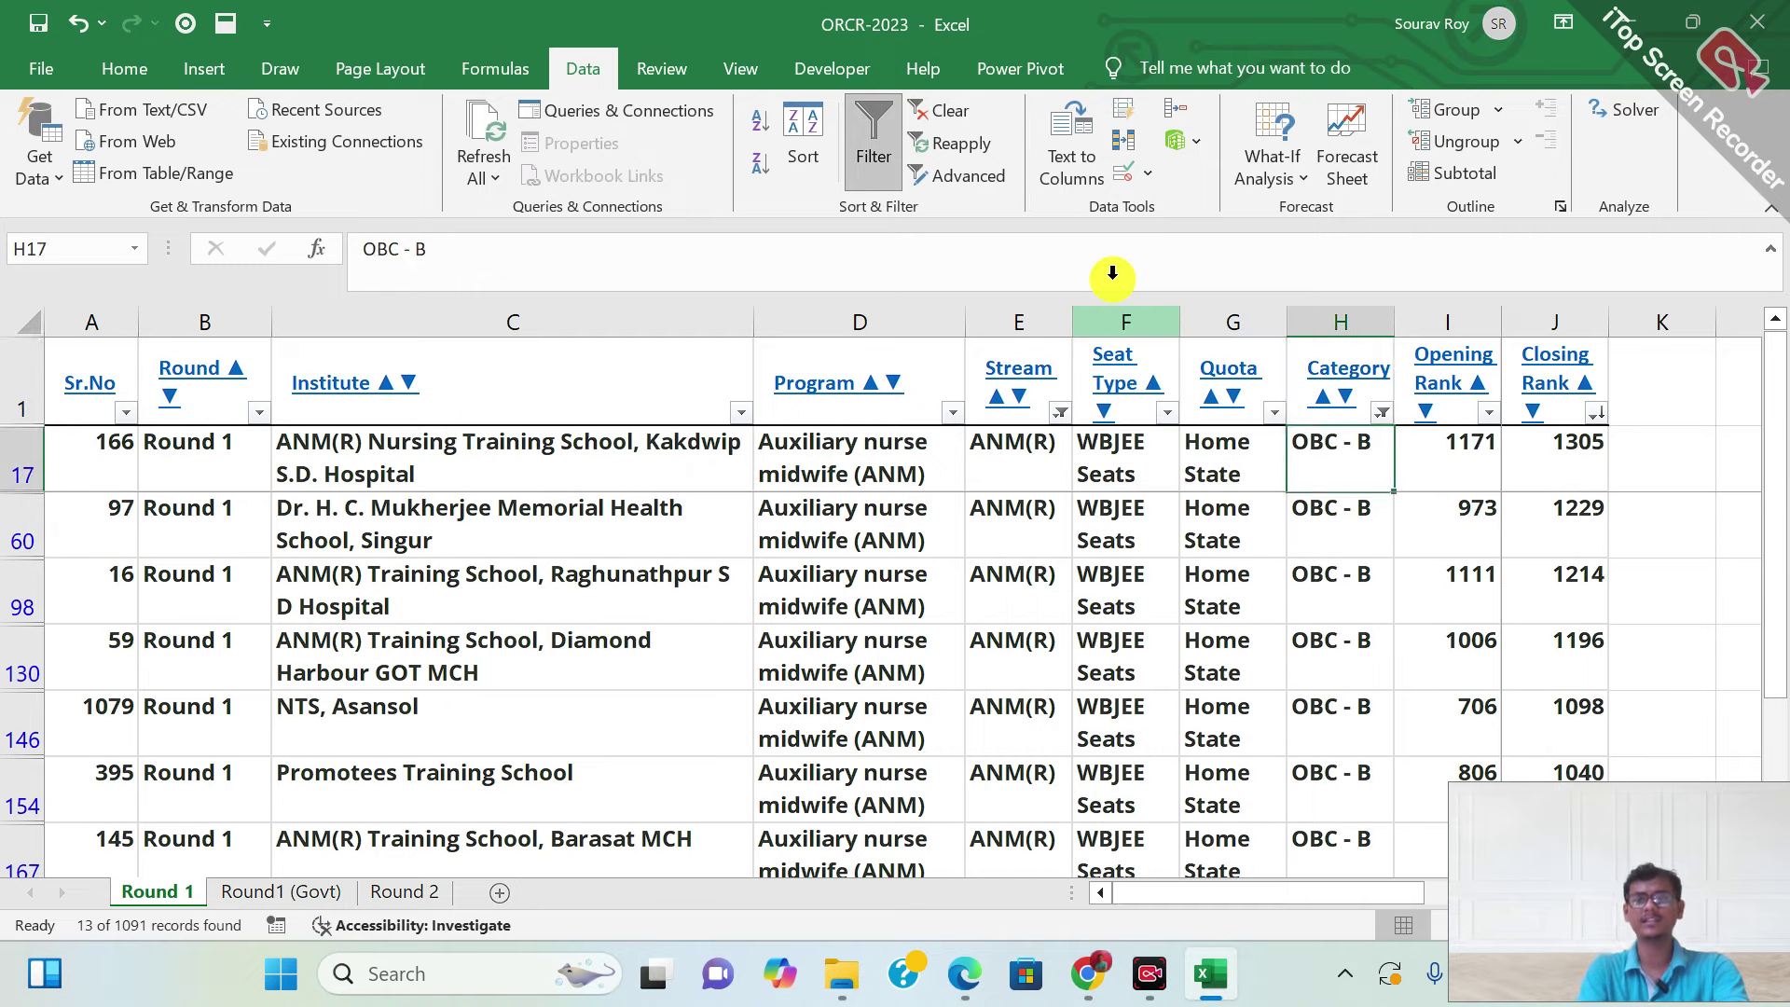
{"action": "key", "text": "Up"}
{"action": "key", "text": "Right"}
{"action": "key", "text": "Down"}
{"action": "key", "text": "Right"}
{"action": "key", "text": "Up"}
{"action": "key", "text": "alt+Down"}
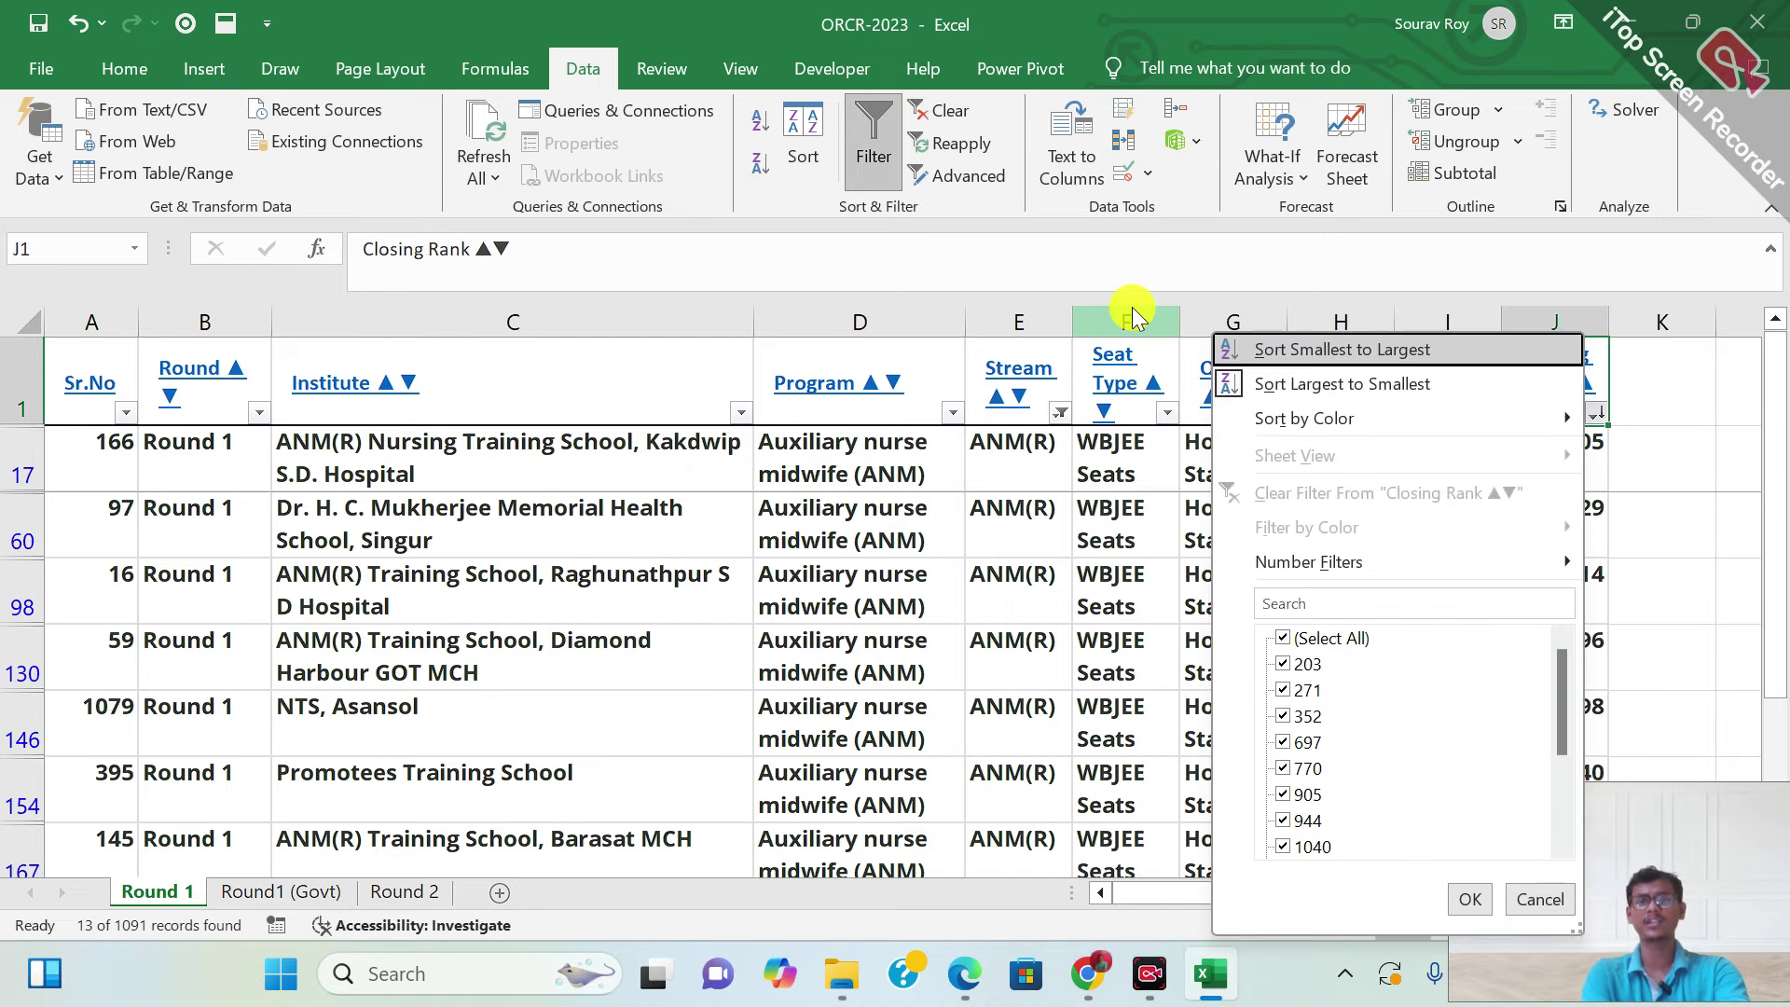
{"action": "key", "text": "Down"}
{"action": "key", "text": "Down"}
{"action": "key", "text": "Escape"}
Compare the opening and closing ranks of the first OBC - B institutes, down to NTS, Asansol
{"action": "key", "text": "Down"}
{"action": "key", "text": "Left"}
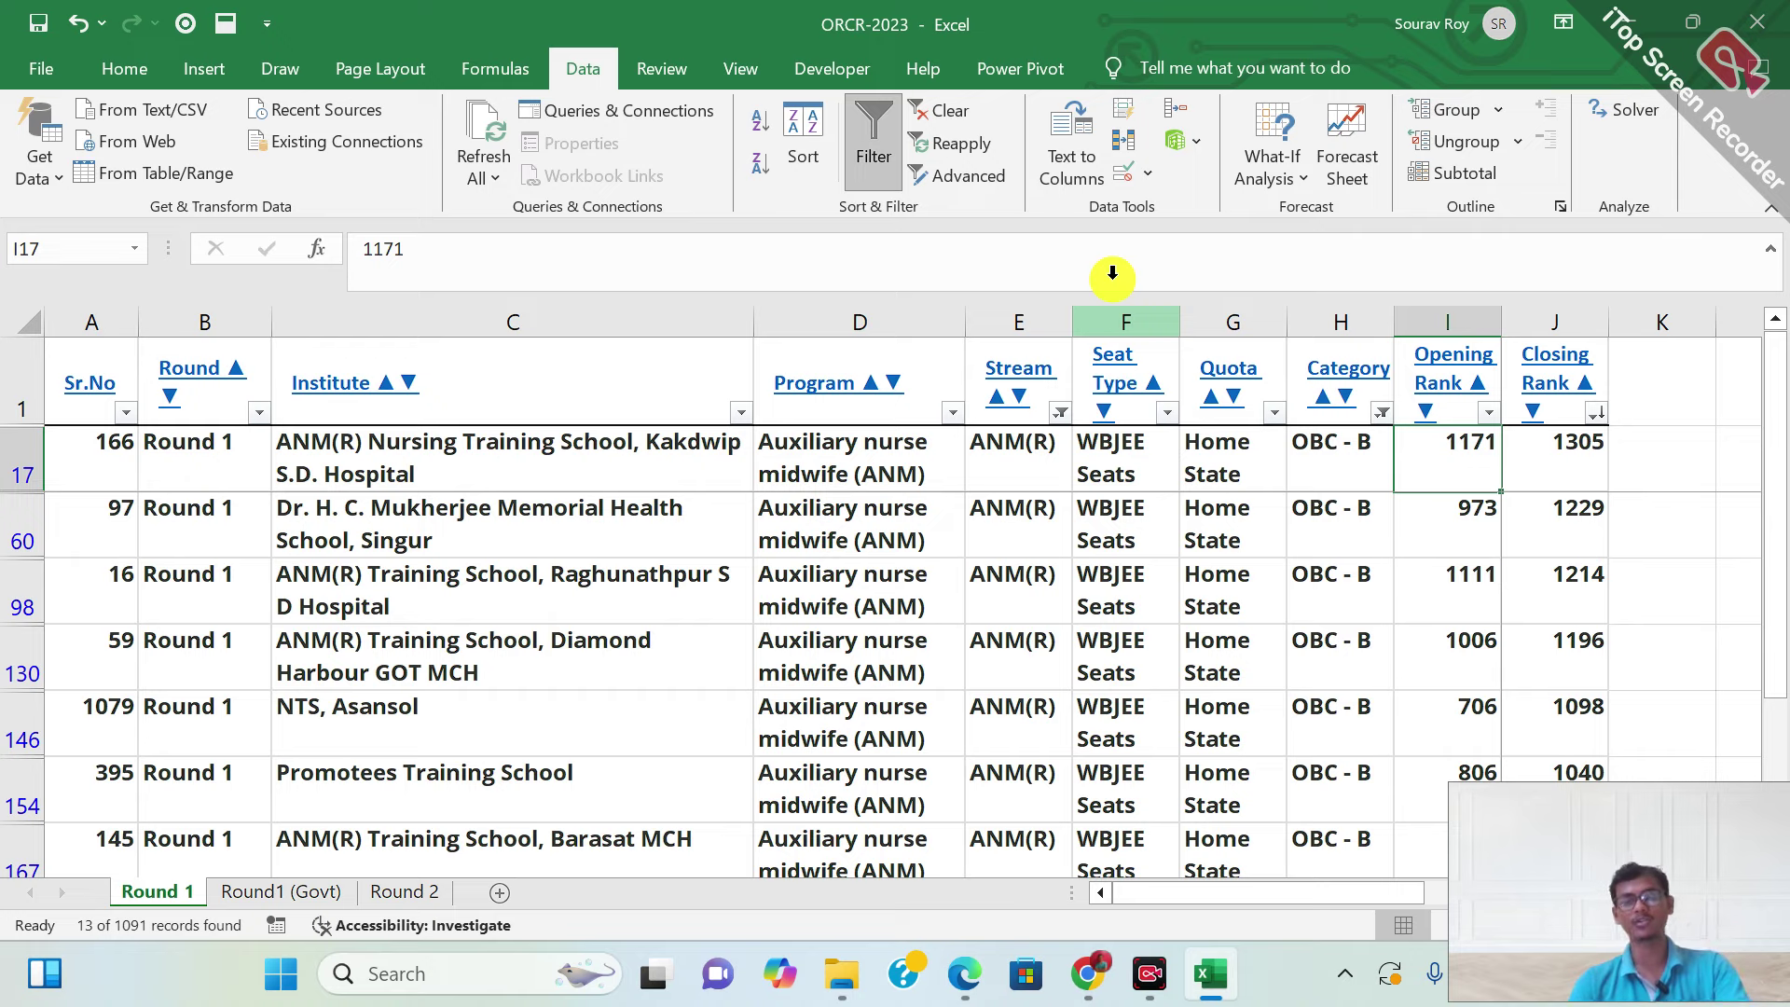
{"action": "key", "text": "Down"}
{"action": "key", "text": "Down"}
{"action": "key", "text": "Down"}
{"action": "key", "text": "Down"}
{"action": "key", "text": "Down"}
{"action": "key", "text": "Up"}
{"action": "key", "text": "Right"}
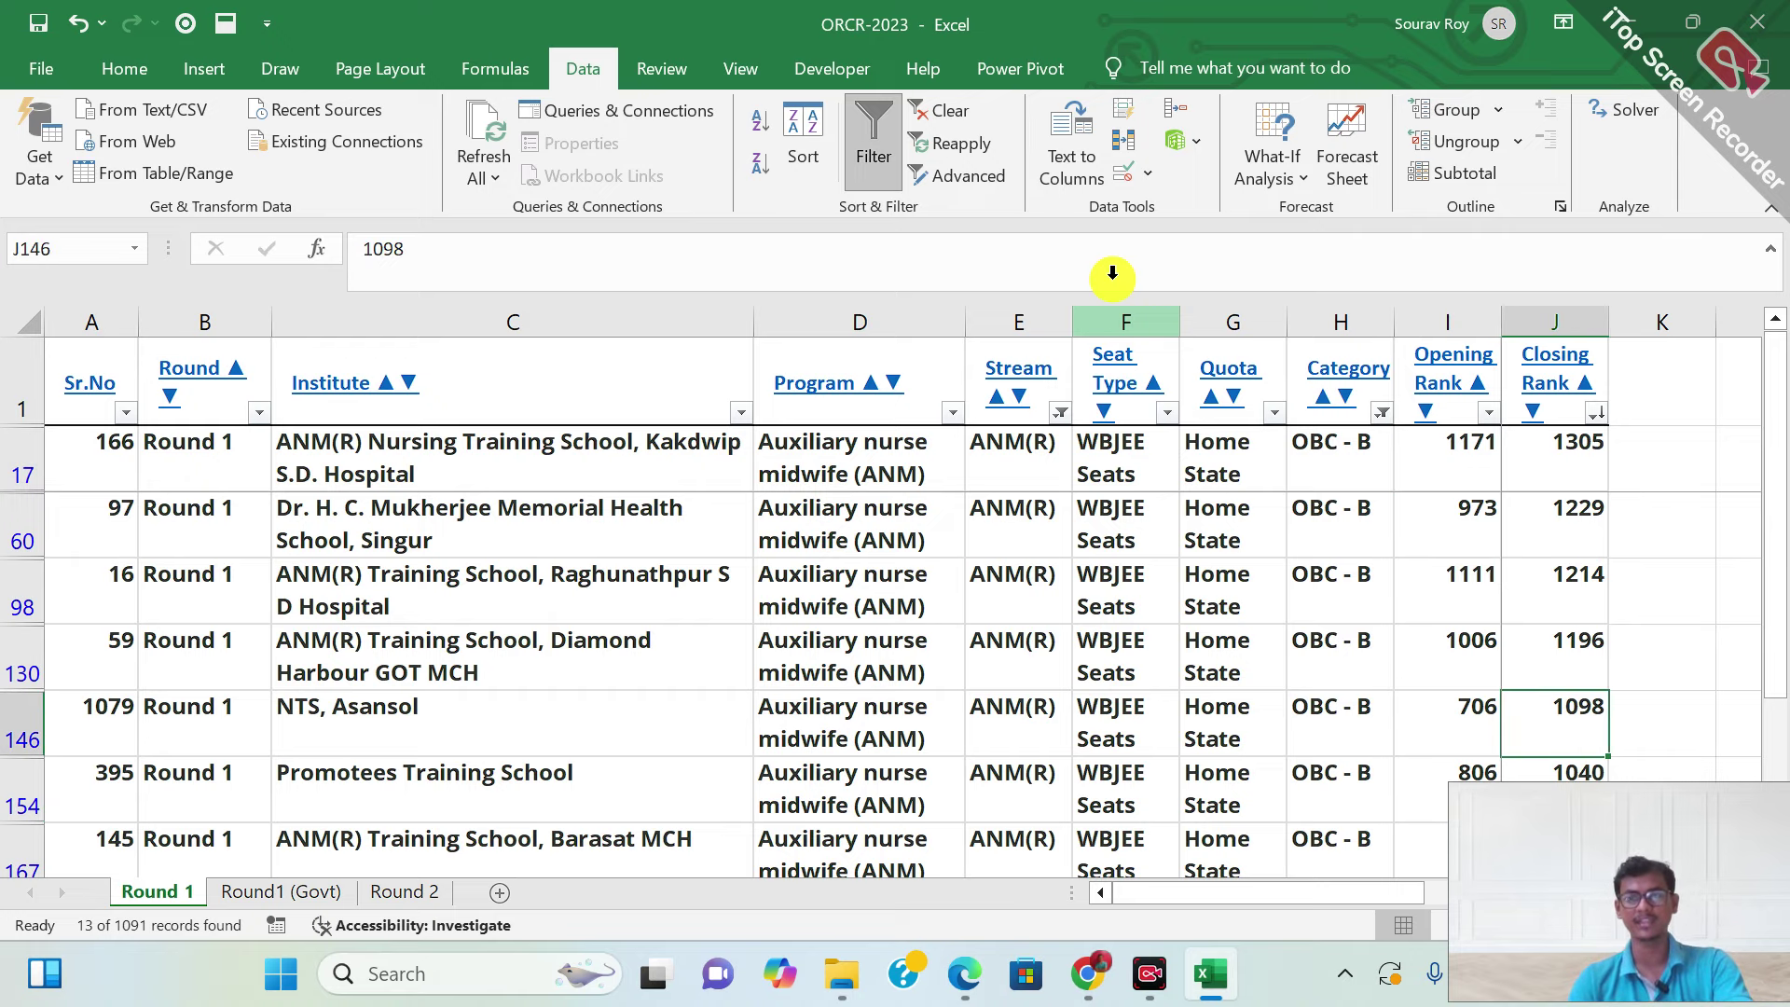
{"action": "key", "text": "Left"}
{"action": "key", "text": "Right"}
{"action": "key", "text": "Right"}
{"action": "key", "text": "Left"}
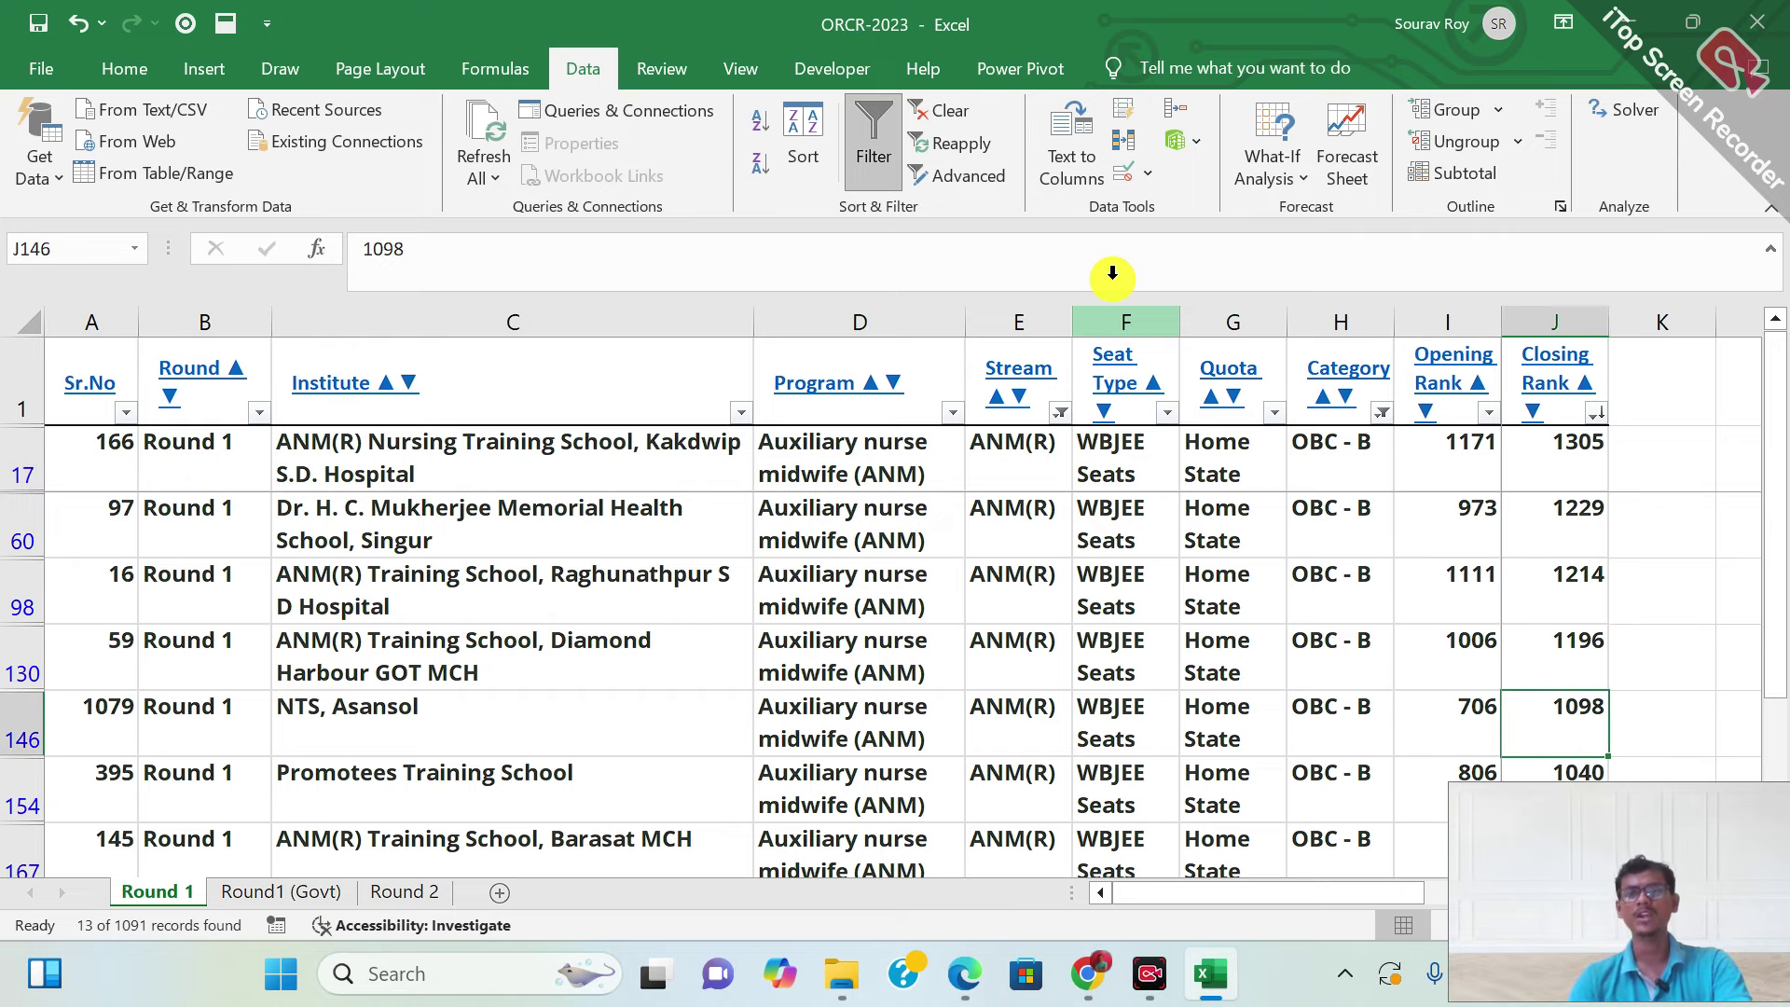
Check the Closing Rank of the last OBC - B record, and go back to the first few records
{"action": "key", "text": "ctrl+Down"}
{"action": "key", "text": "ctrl+Down"}
{"action": "key", "text": "ctrl+Up"}
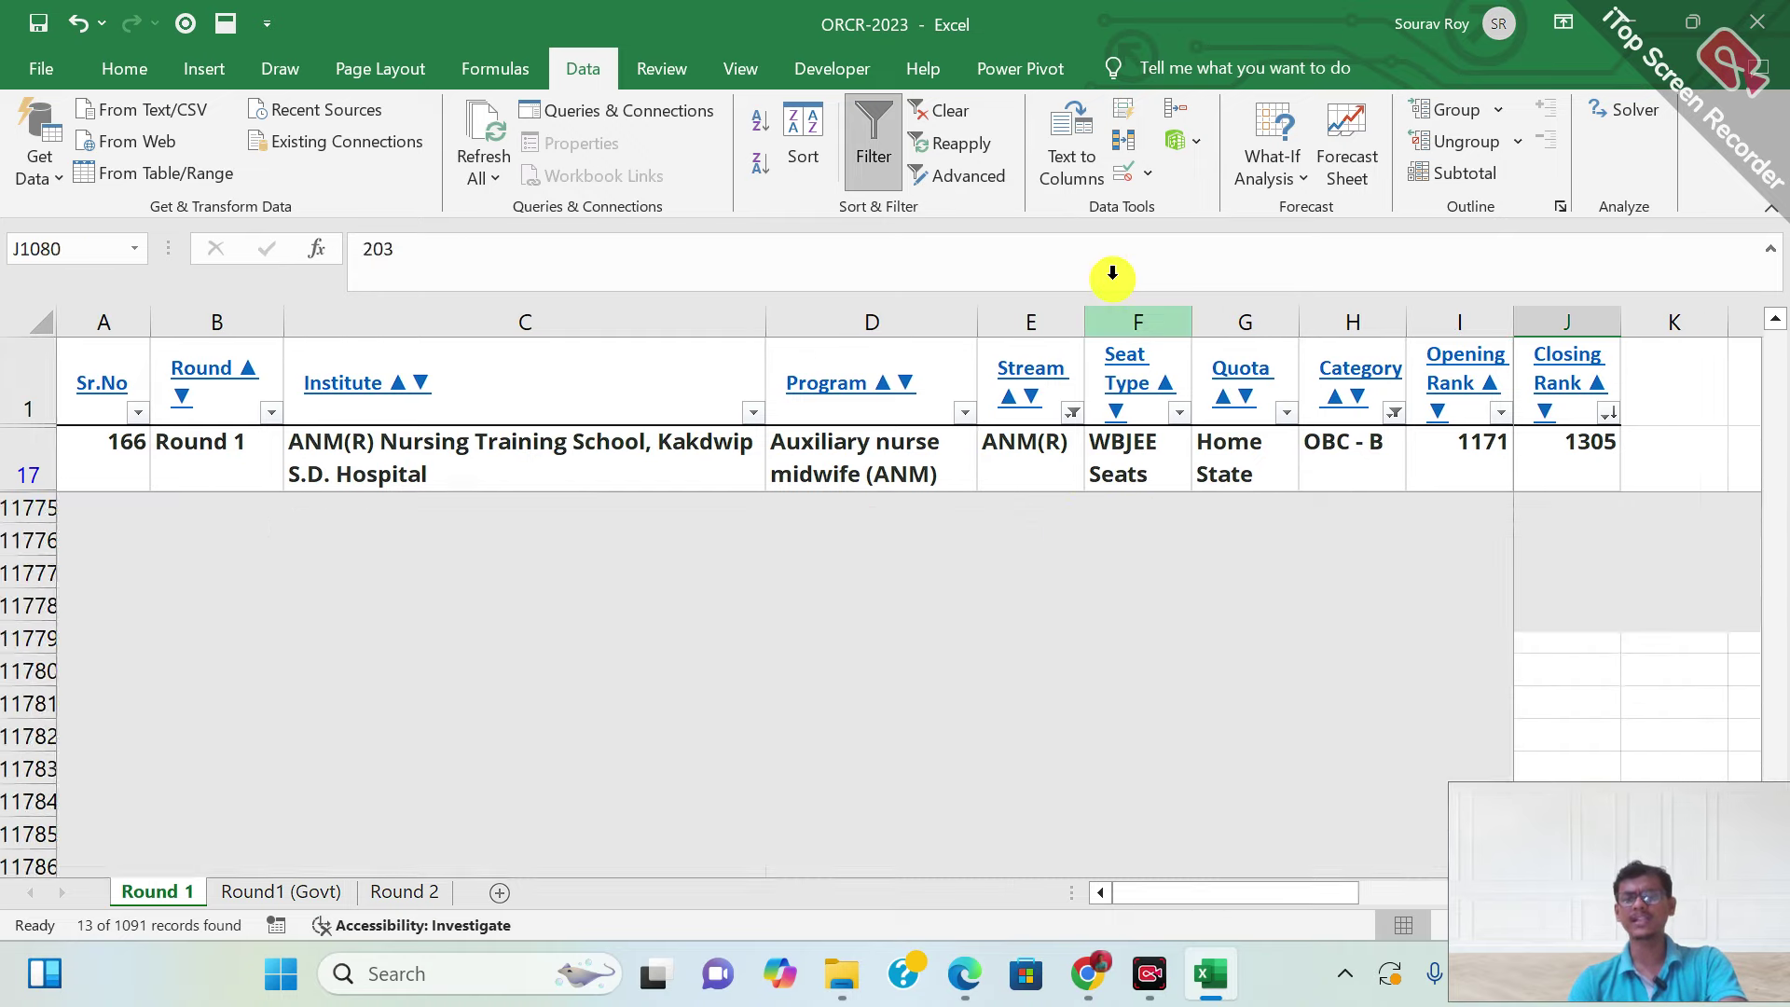
{"action": "key", "text": "ctrl+Up"}
{"action": "key", "text": "Down"}
{"action": "key", "text": "Down"}
{"action": "key", "text": "Down"}
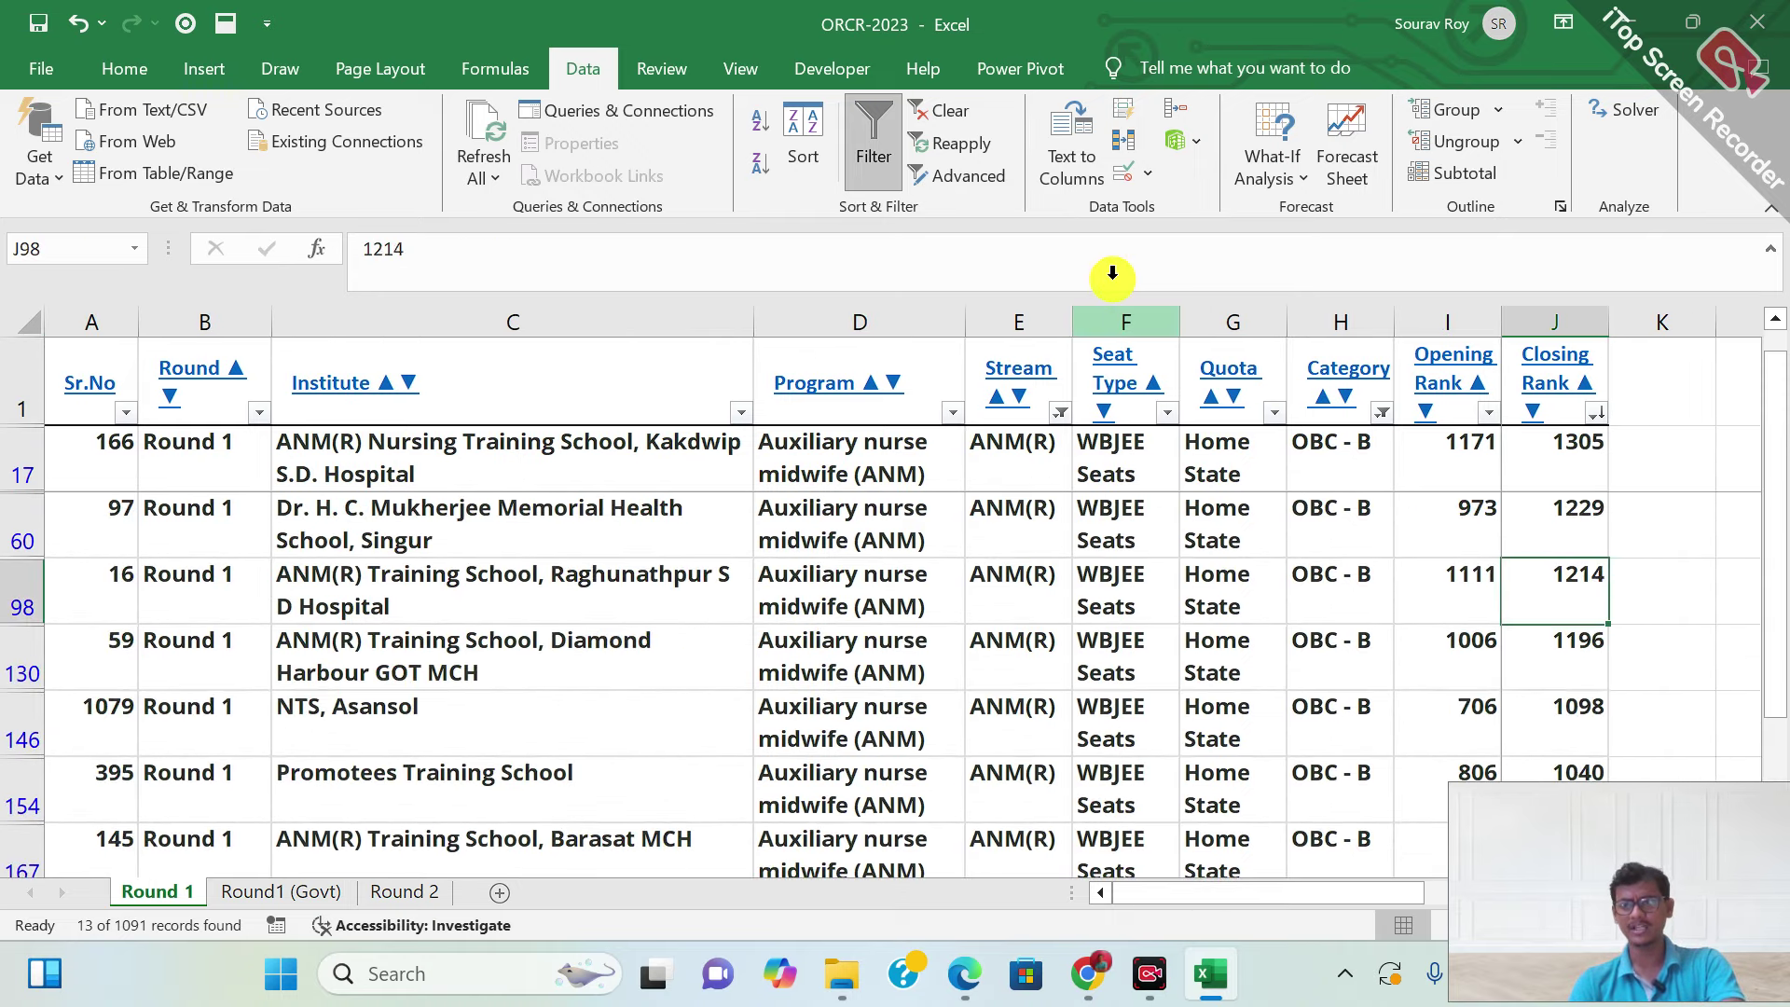
{"action": "key", "text": "Up"}
{"action": "key", "text": "Up"}
{"action": "key", "text": "Up"}
{"action": "key", "text": "Left"}
{"action": "key", "text": "Right"}
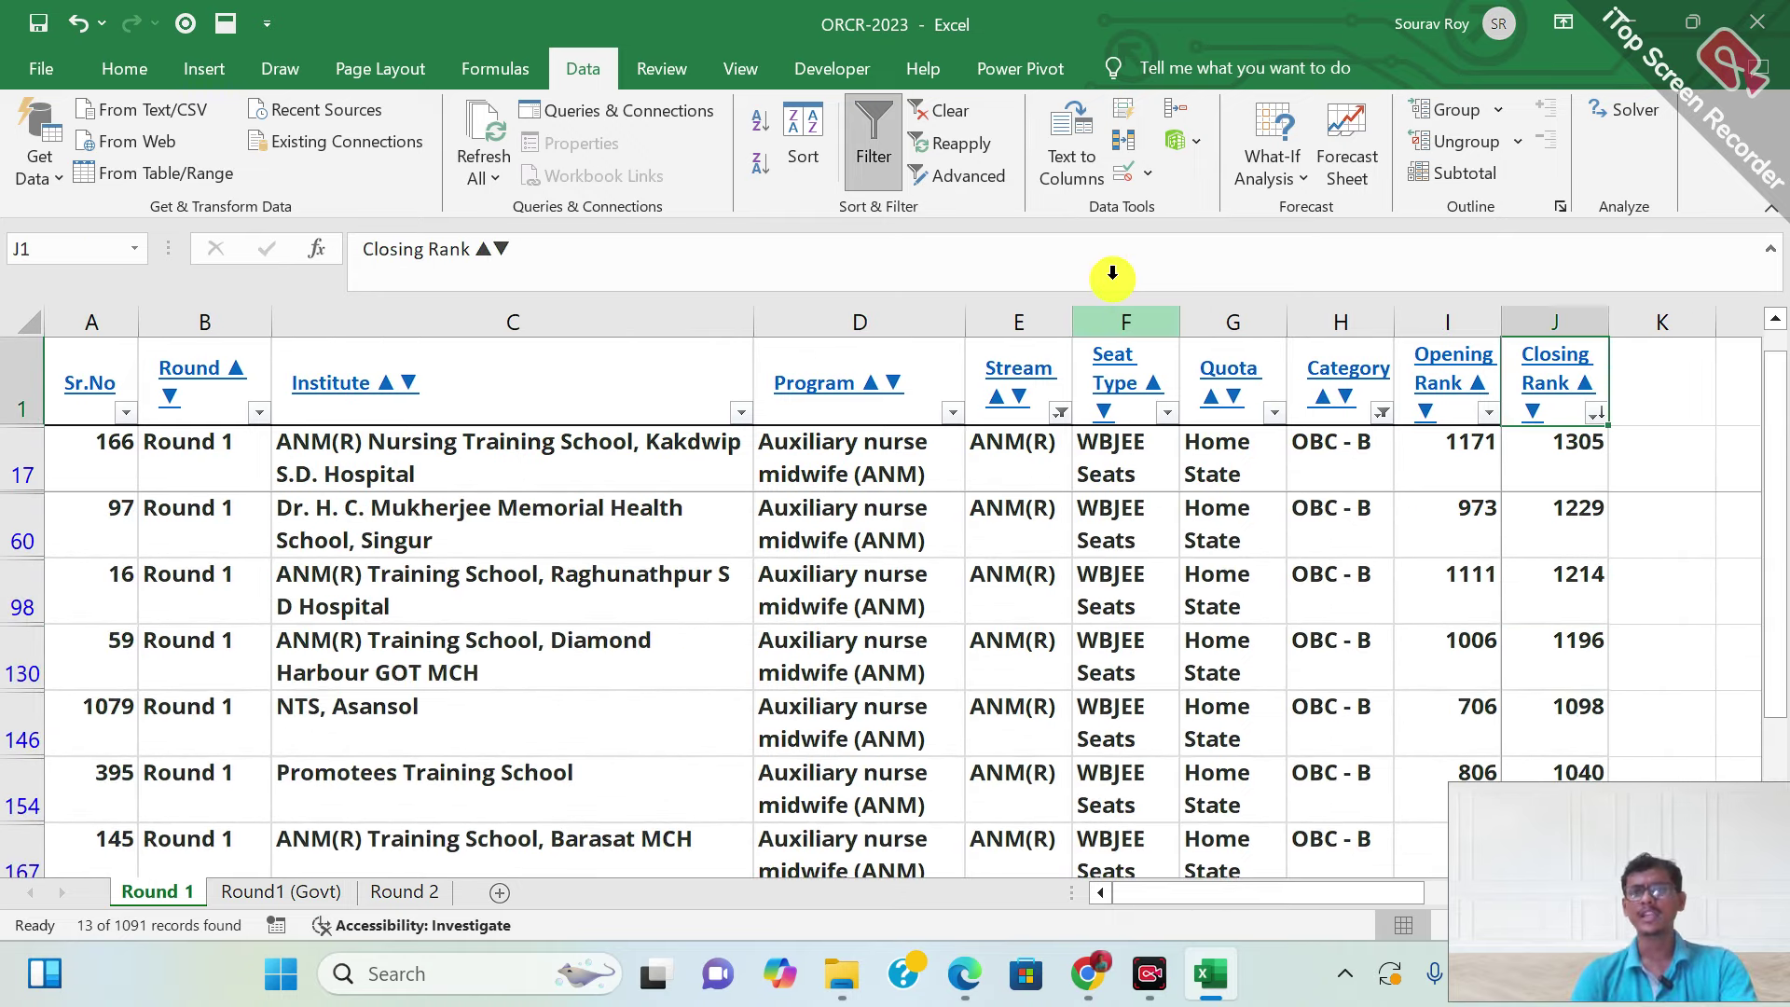
{"action": "key", "text": "alt+Down"}
{"action": "key", "text": "Down"}
{"action": "key", "text": "Down"}
{"action": "key", "text": "Down"}
{"action": "key", "text": "Down"}
{"action": "key", "text": "Down"}
{"action": "key", "text": "Escape"}
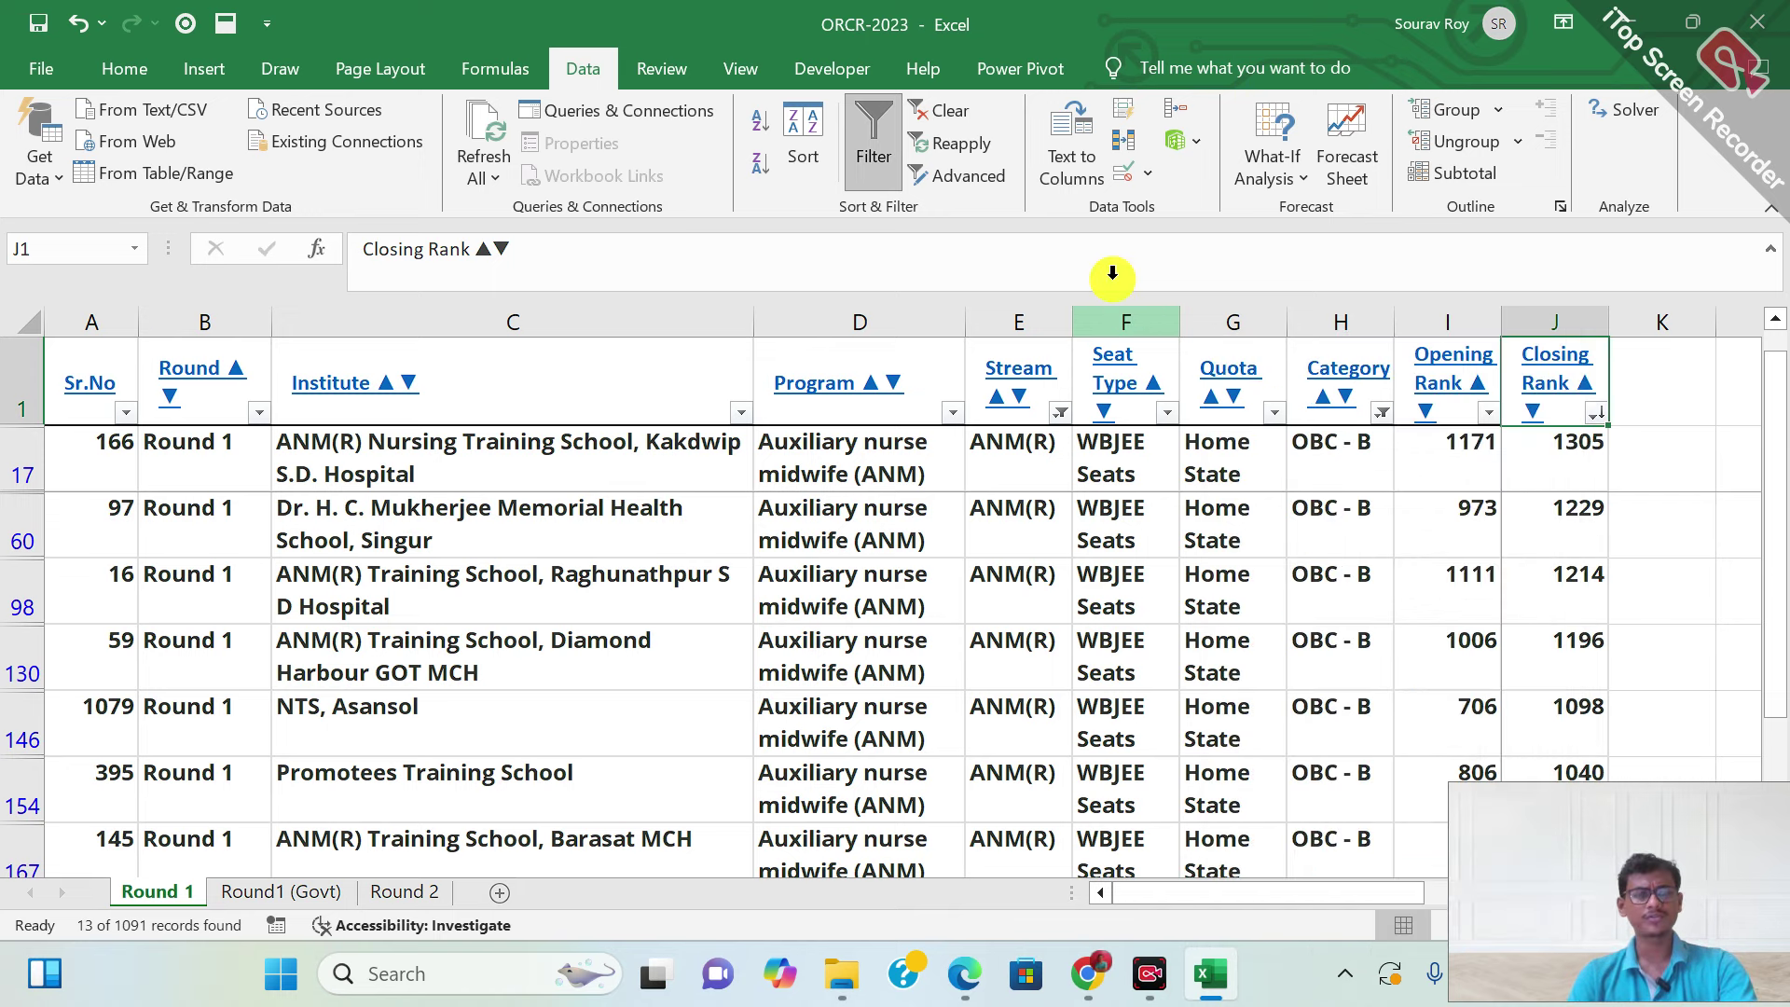
Switch the Category column's filter from OBC - B to only ST
{"action": "key", "text": "Left"}
{"action": "key", "text": "Left"}
{"action": "key", "text": "alt+Down"}
{"action": "key", "text": "Down"}
{"action": "key", "text": "Down"}
{"action": "key", "text": "Down"}
{"action": "key", "text": "Down"}
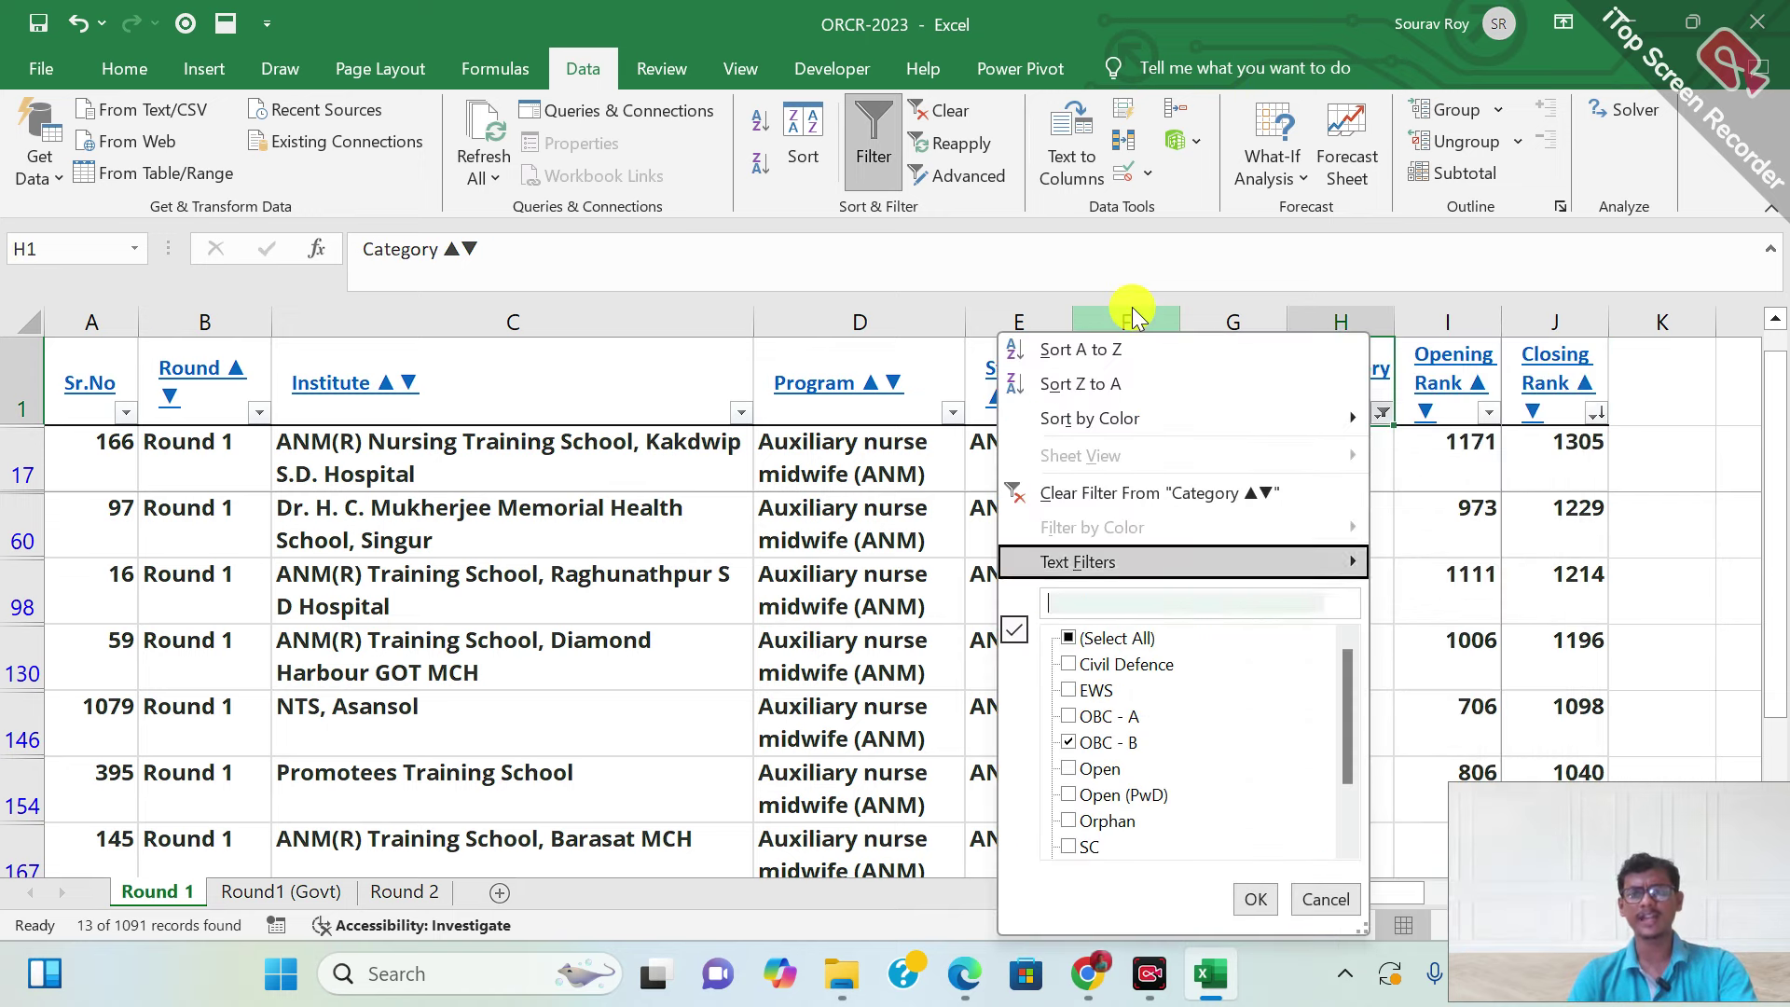
{"action": "key", "text": "Down"}
{"action": "key", "text": "Down"}
{"action": "key", "text": "space"}
{"action": "key", "text": "Down"}
{"action": "key", "text": "Down"}
{"action": "key", "text": "Down"}
{"action": "key", "text": "Down"}
{"action": "key", "text": "Down"}
{"action": "key", "text": "Down"}
{"action": "key", "text": "Down"}
{"action": "key", "text": "Down"}
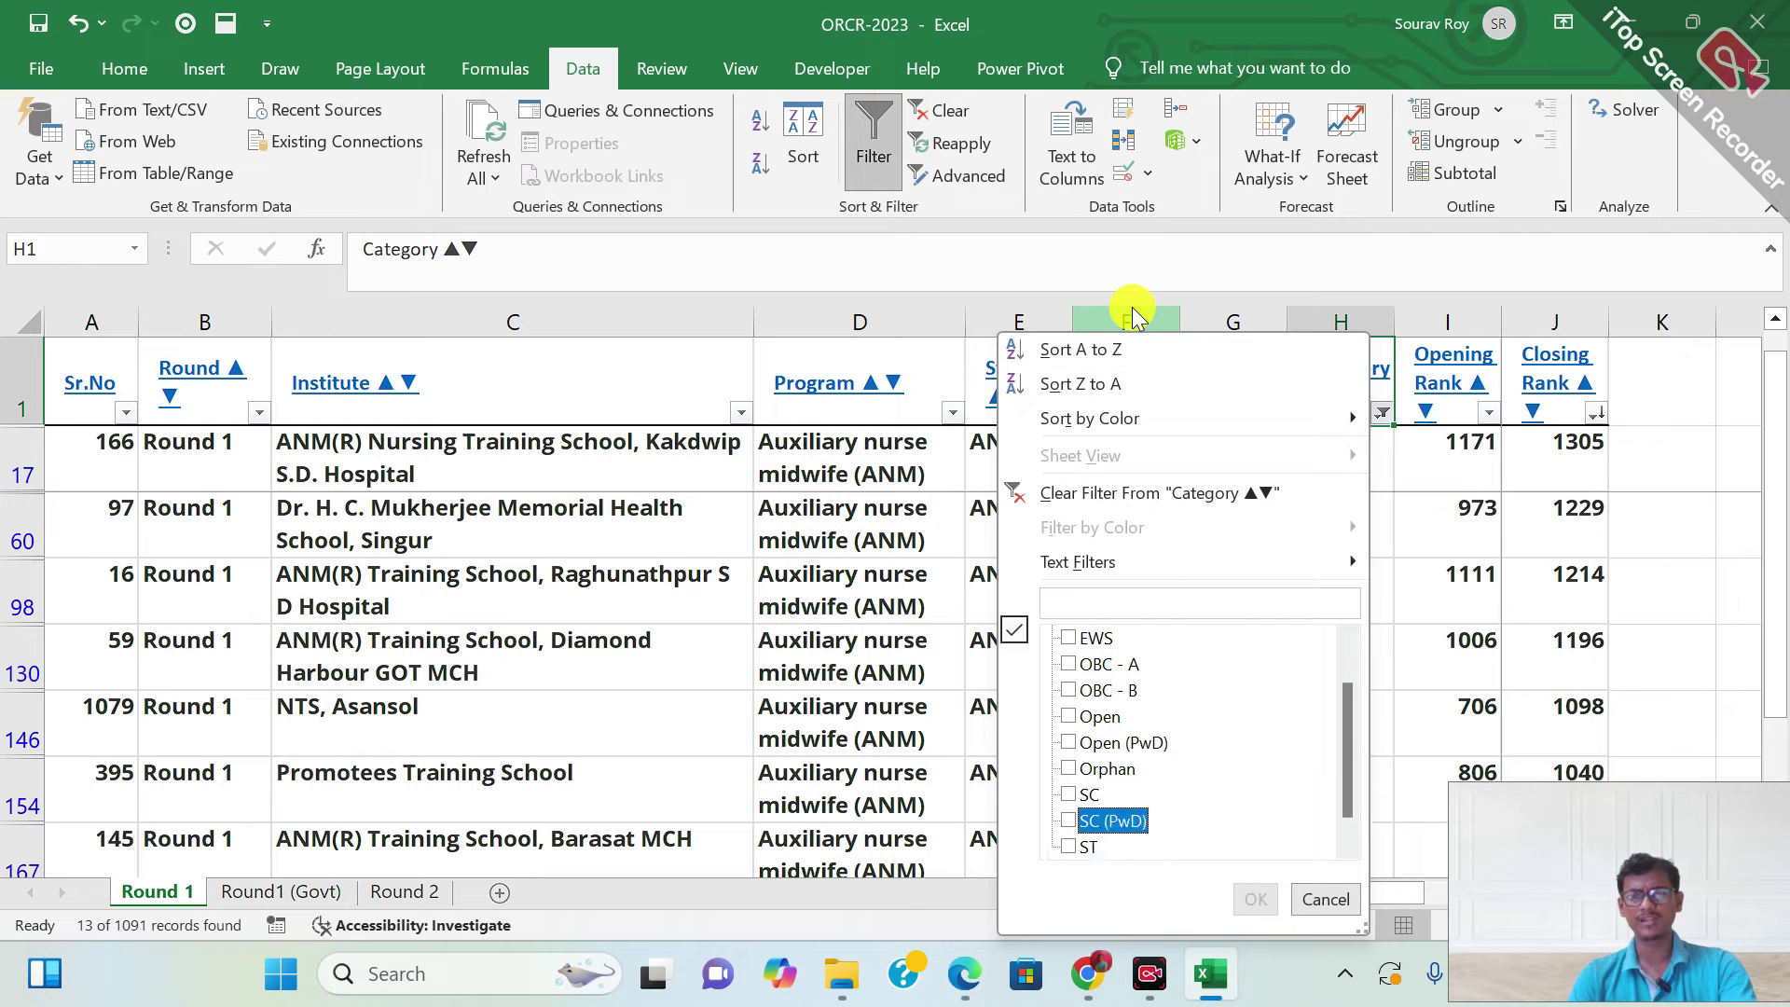
{"action": "key", "text": "space"}
{"action": "key", "text": "Return"}
Sort the ST records by Closing Rank from largest to smallest
{"action": "key", "text": "ctrl+z"}
{"action": "key", "text": "Right"}
{"action": "key", "text": "Right"}
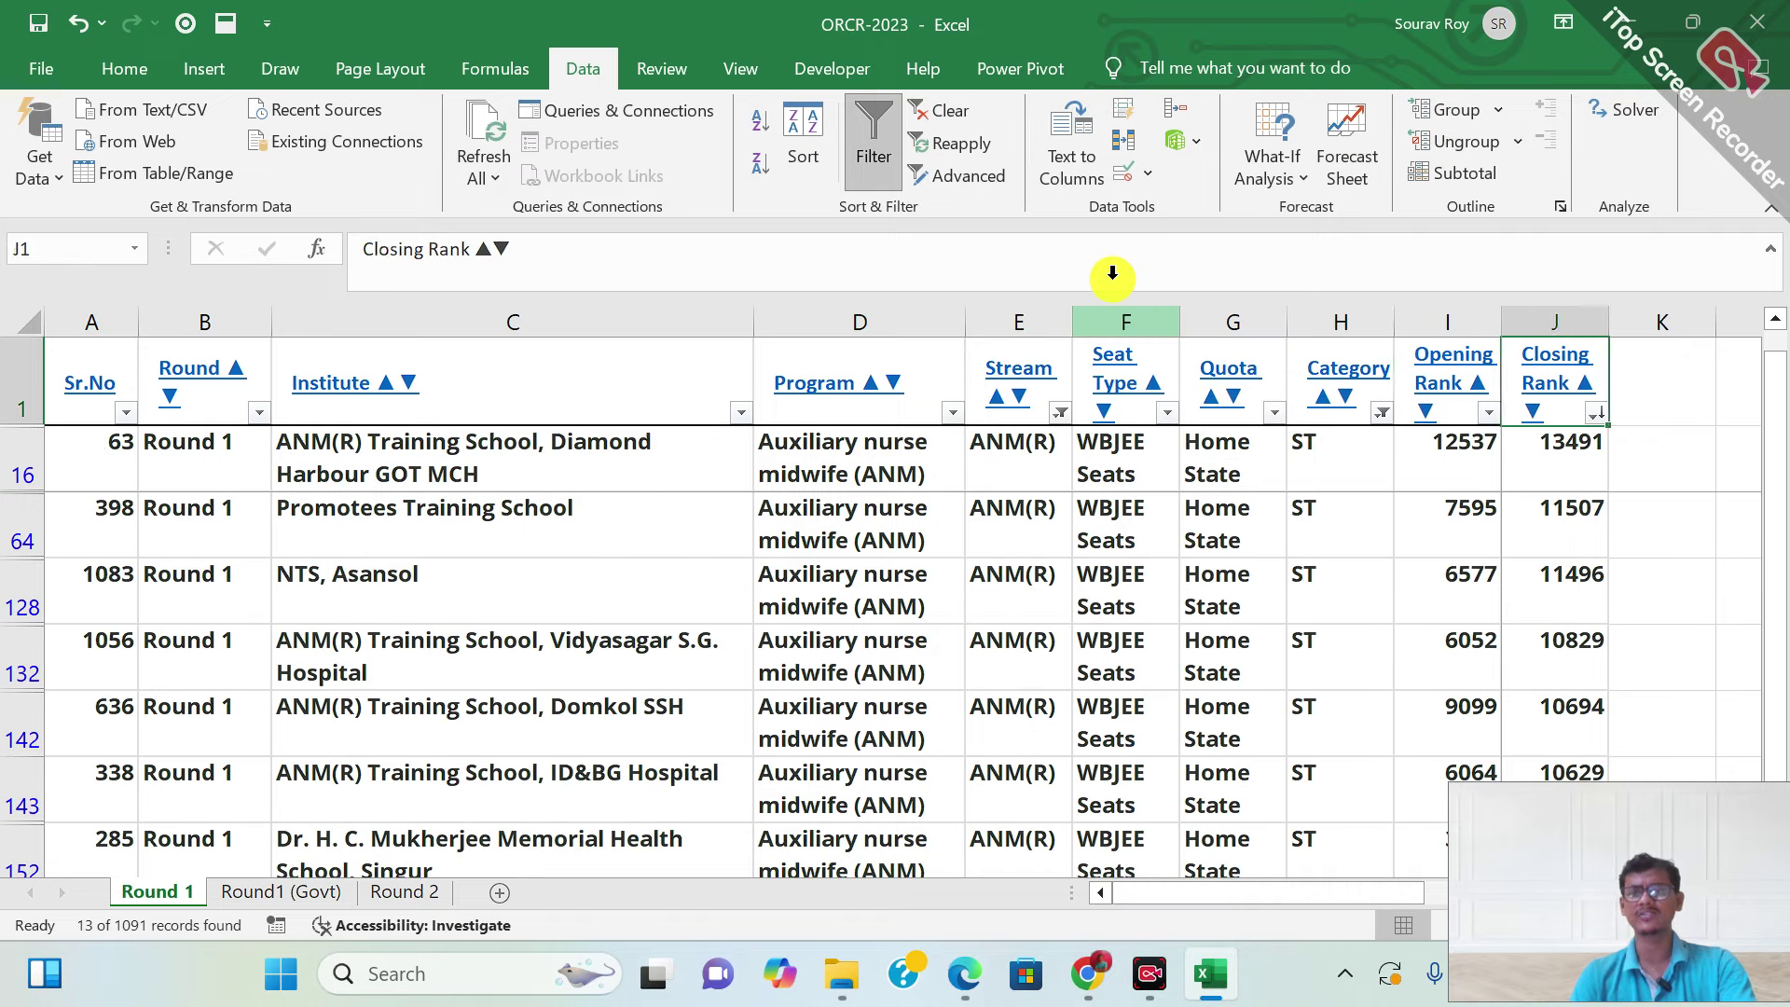
{"action": "key", "text": "alt+Down"}
{"action": "key", "text": "Down"}
{"action": "key", "text": "Return"}
{"action": "key", "text": "Down"}
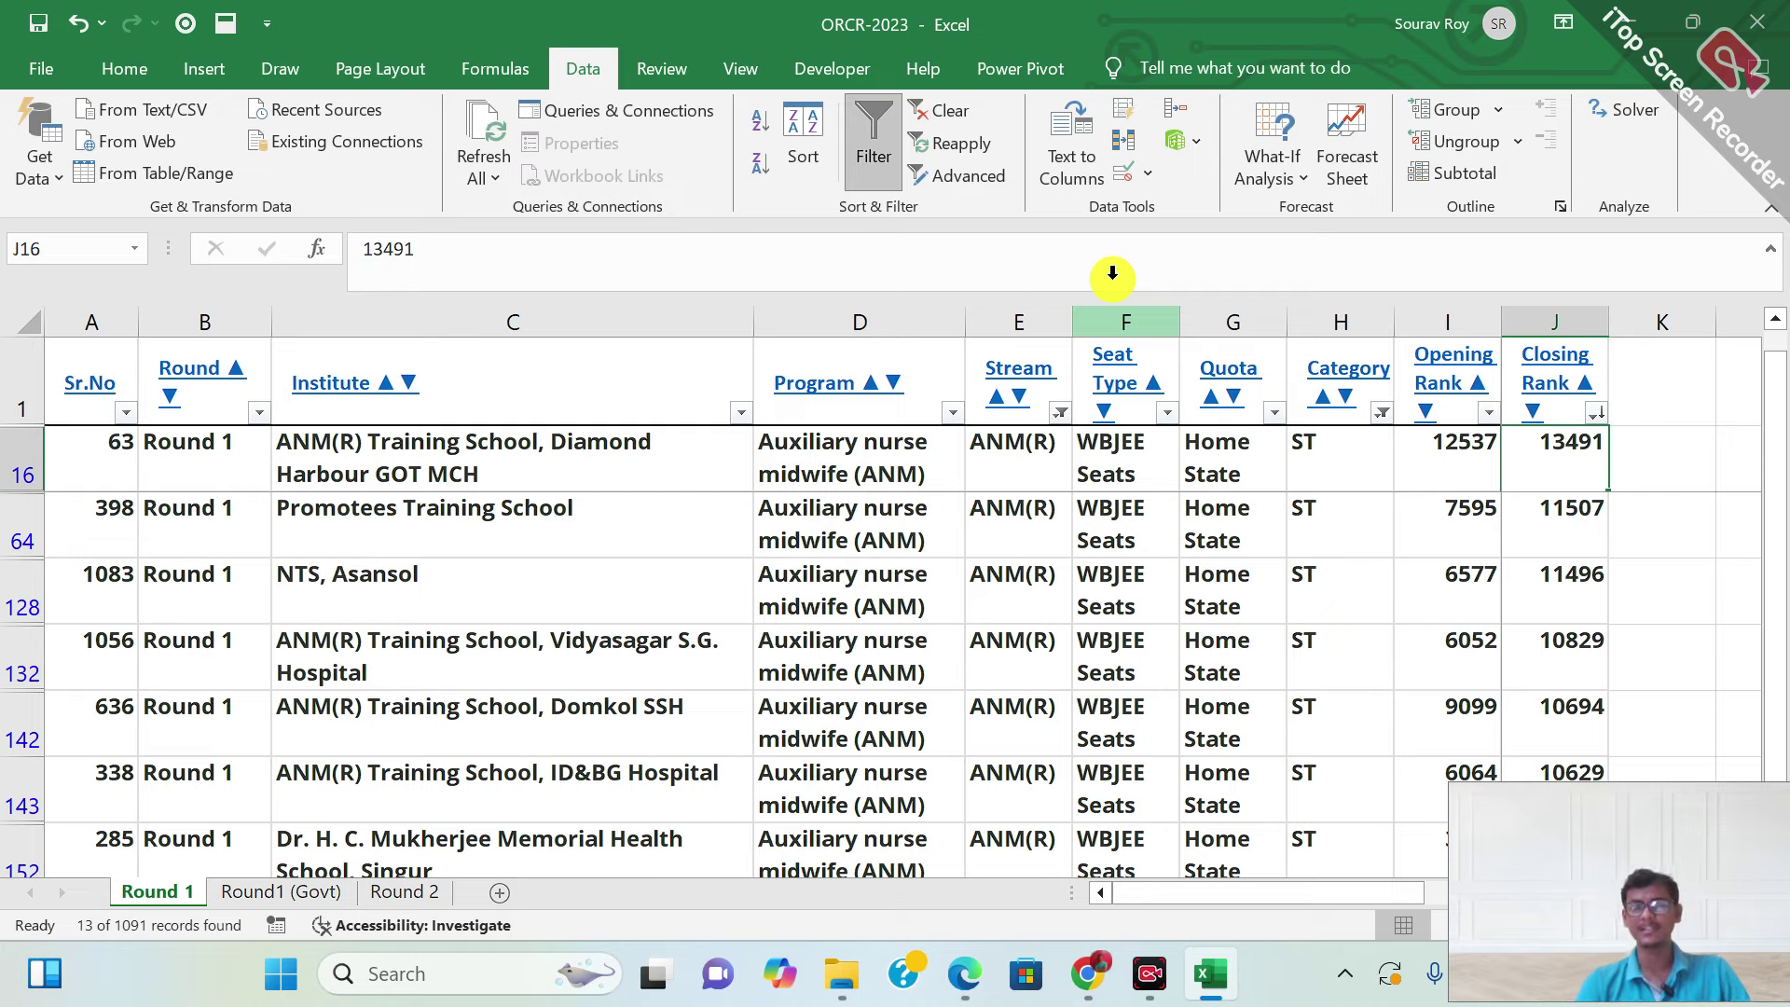
Examine the opening and closing ranks of the first two ST records
{"action": "key", "text": "Left"}
{"action": "key", "text": "Right"}
{"action": "key", "text": "Right"}
{"action": "key", "text": "Left"}
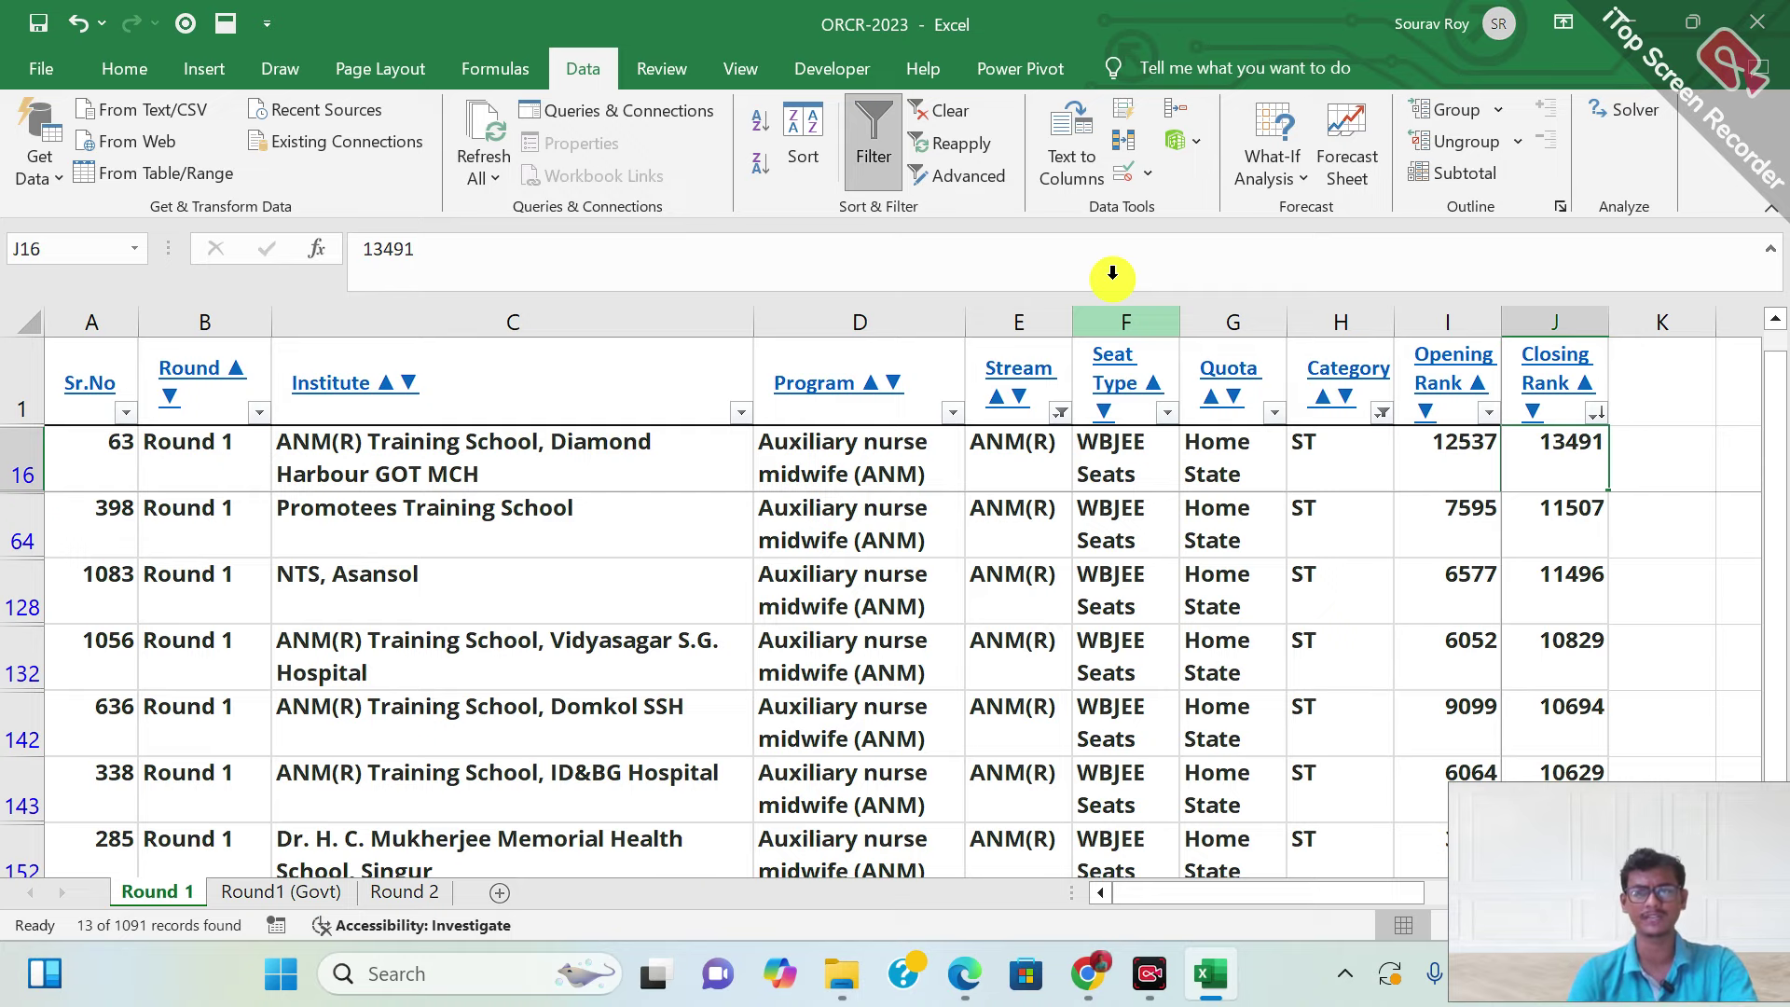
{"action": "key", "text": "ctrl+alt+l"}
{"action": "key", "text": "Down"}
{"action": "key", "text": "Up"}
{"action": "key", "text": "Down"}
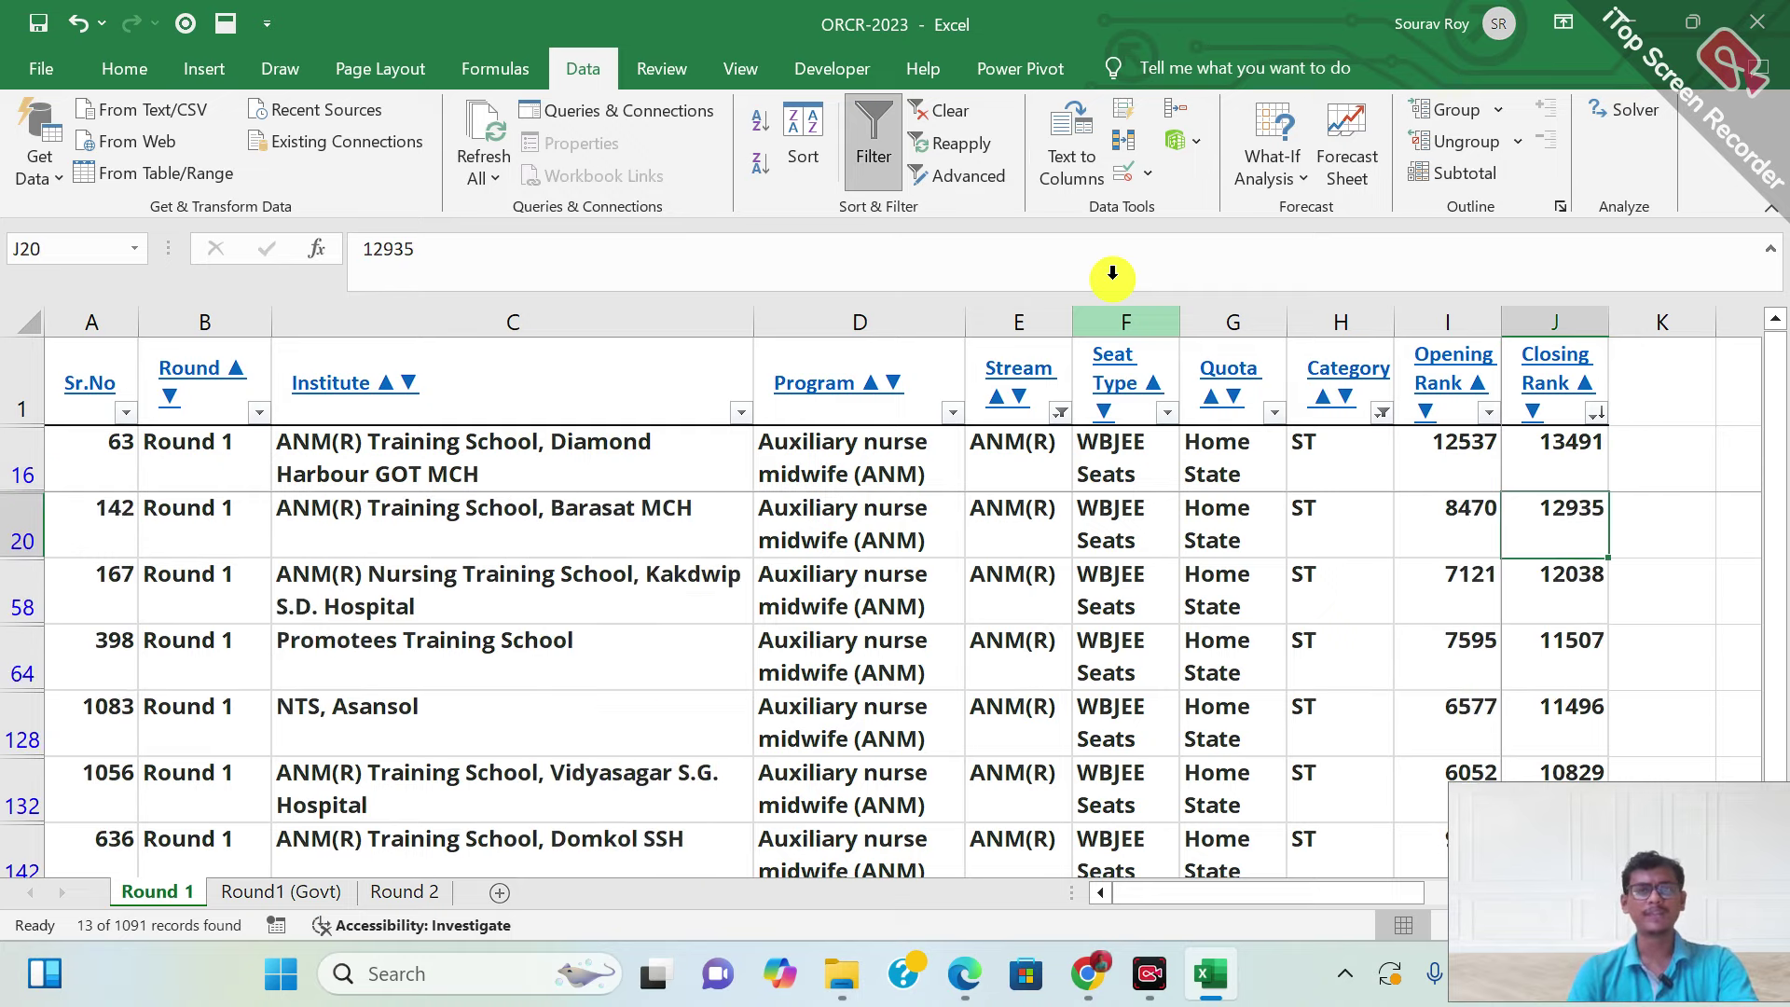
Review the Closing Rank values of the remaining ST institutes row by row down to the last record
{"action": "key", "text": "Down"}
{"action": "key", "text": "Down"}
{"action": "key", "text": "Down"}
{"action": "key", "text": "Down"}
{"action": "key", "text": "Down"}
{"action": "key", "text": "Down"}
{"action": "key", "text": "Down"}
{"action": "key", "text": "Down"}
{"action": "key", "text": "Down"}
{"action": "key", "text": "Down"}
{"action": "key", "text": "Down"}
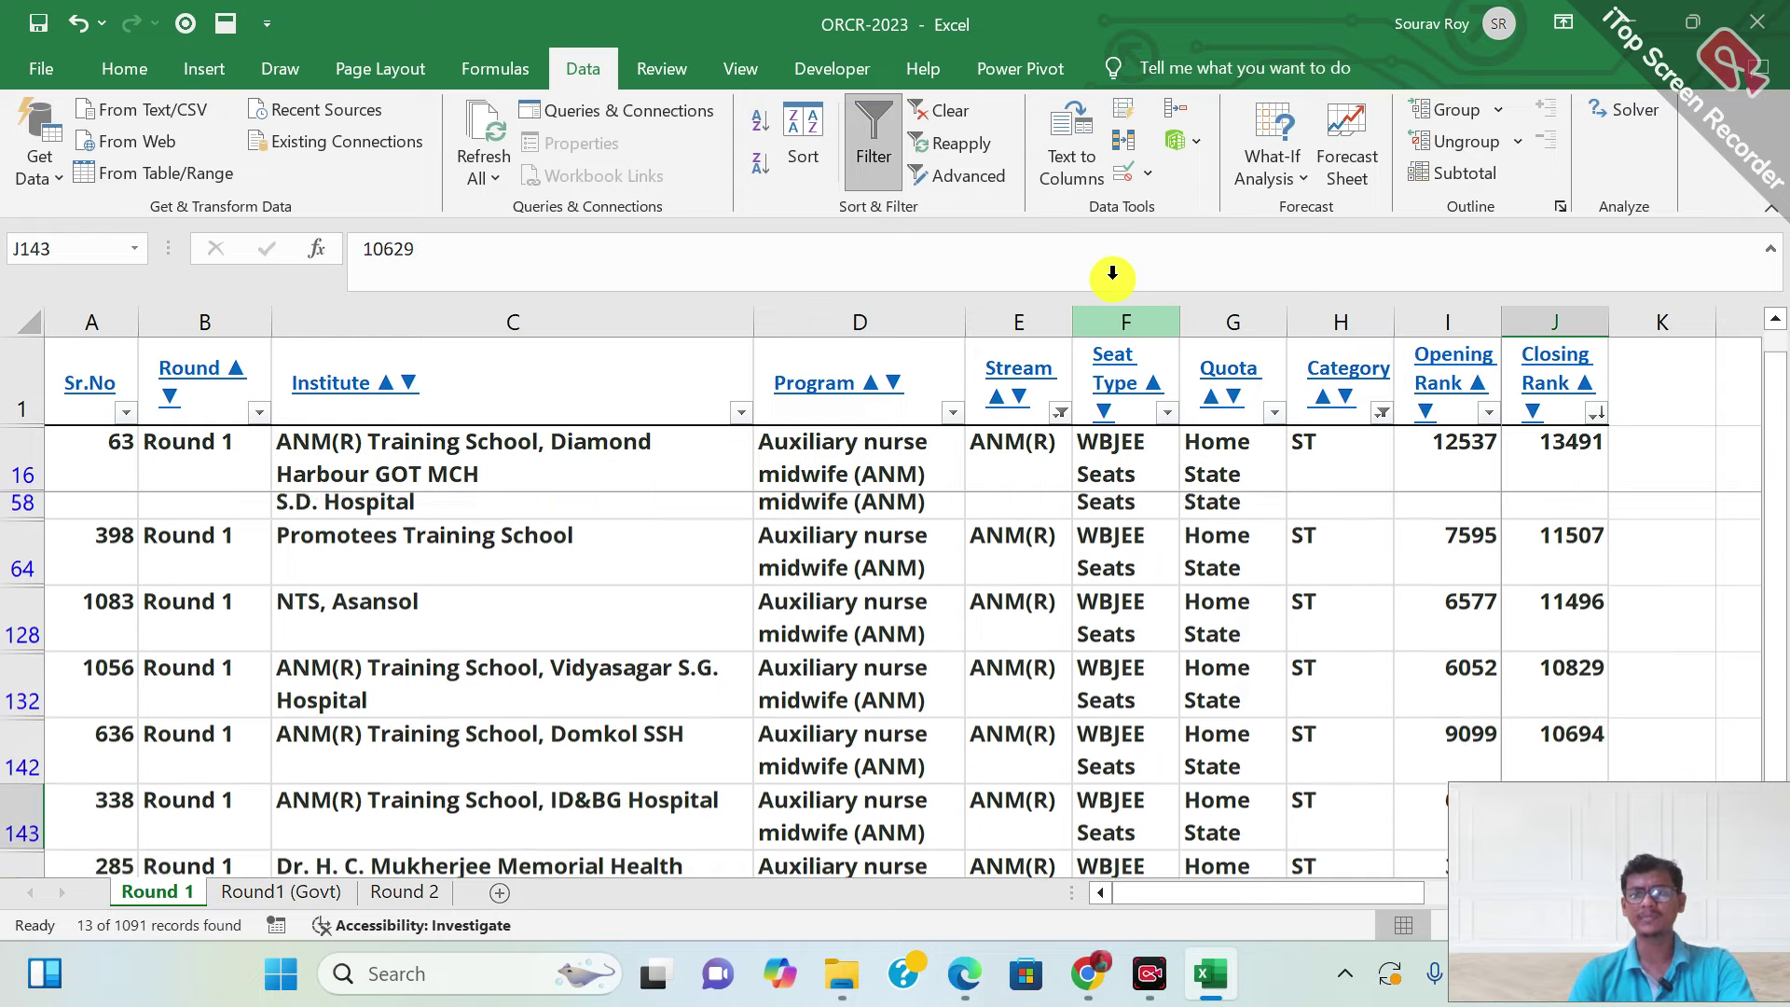
{"action": "key", "text": "Up"}
{"action": "key", "text": "Down"}
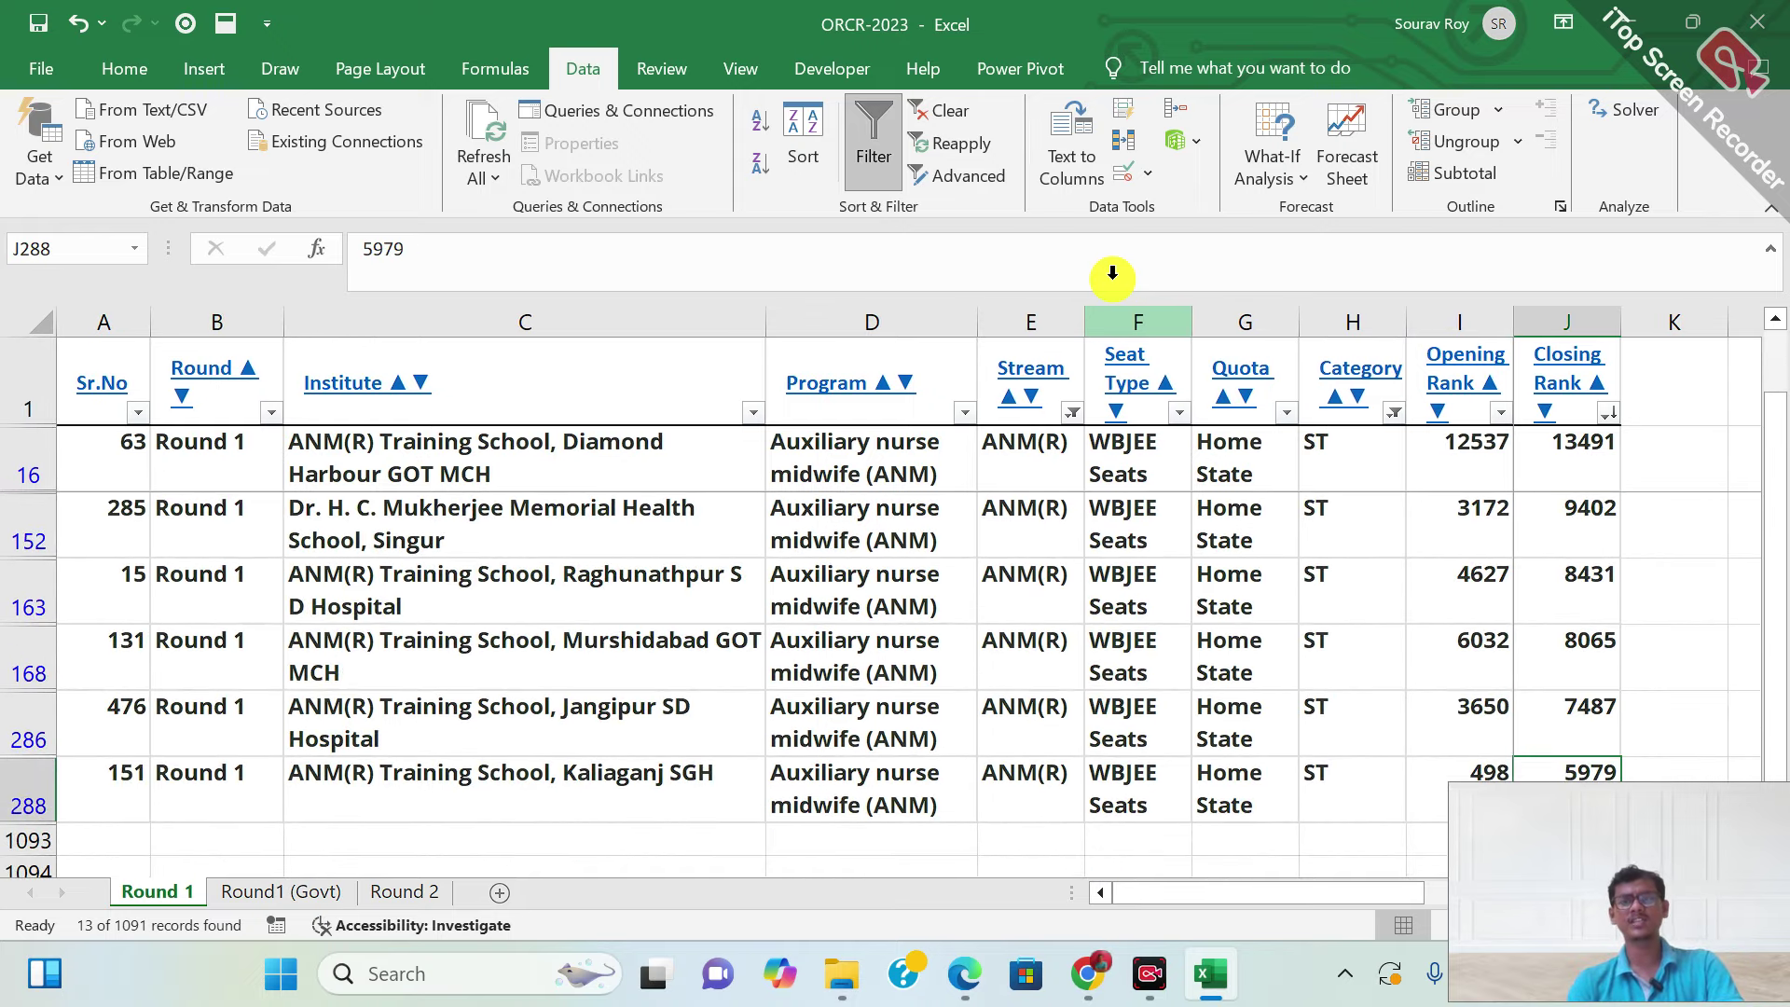
{"action": "key", "text": "Down"}
{"action": "key", "text": "Down"}
{"action": "key", "text": "Up"}
{"action": "key", "text": "Up"}
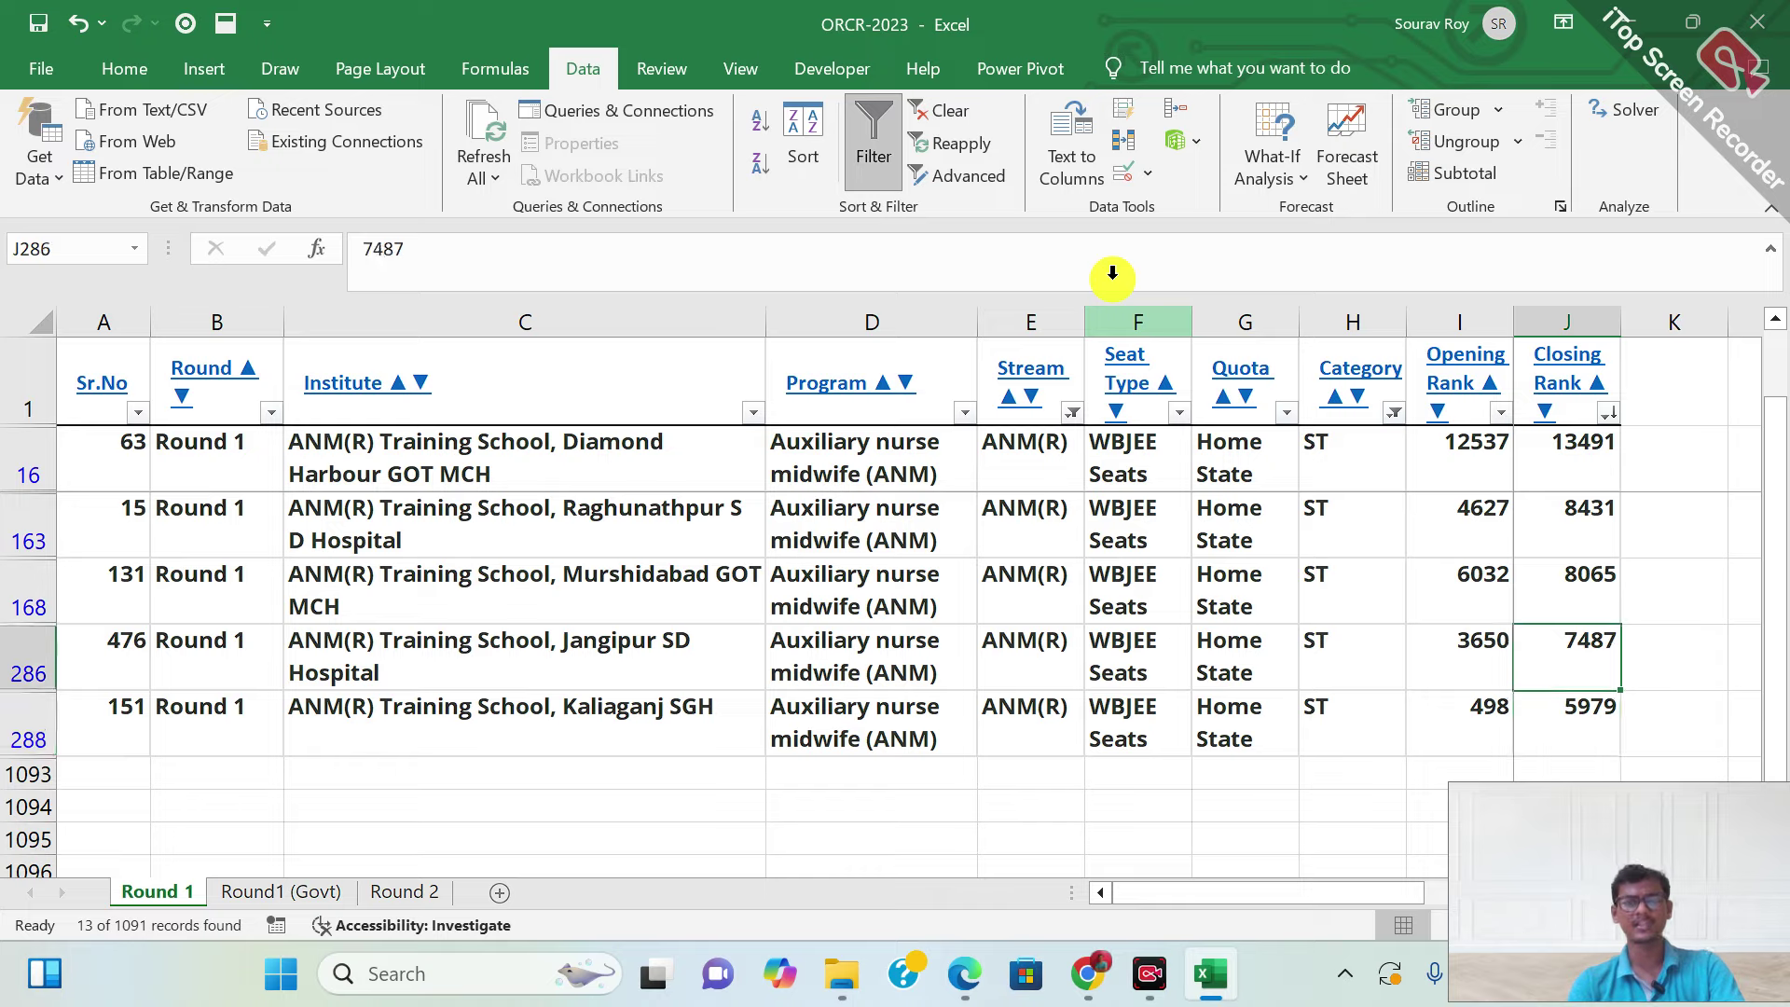
{"action": "key", "text": "Down"}
Return to the top of the ST list and recheck the closing ranks of its first institutes
{"action": "key", "text": "ctrl+Up"}
{"action": "key", "text": "Down"}
{"action": "key", "text": "Down"}
{"action": "key", "text": "Down"}
{"action": "key", "text": "Up"}
{"action": "key", "text": "Up"}
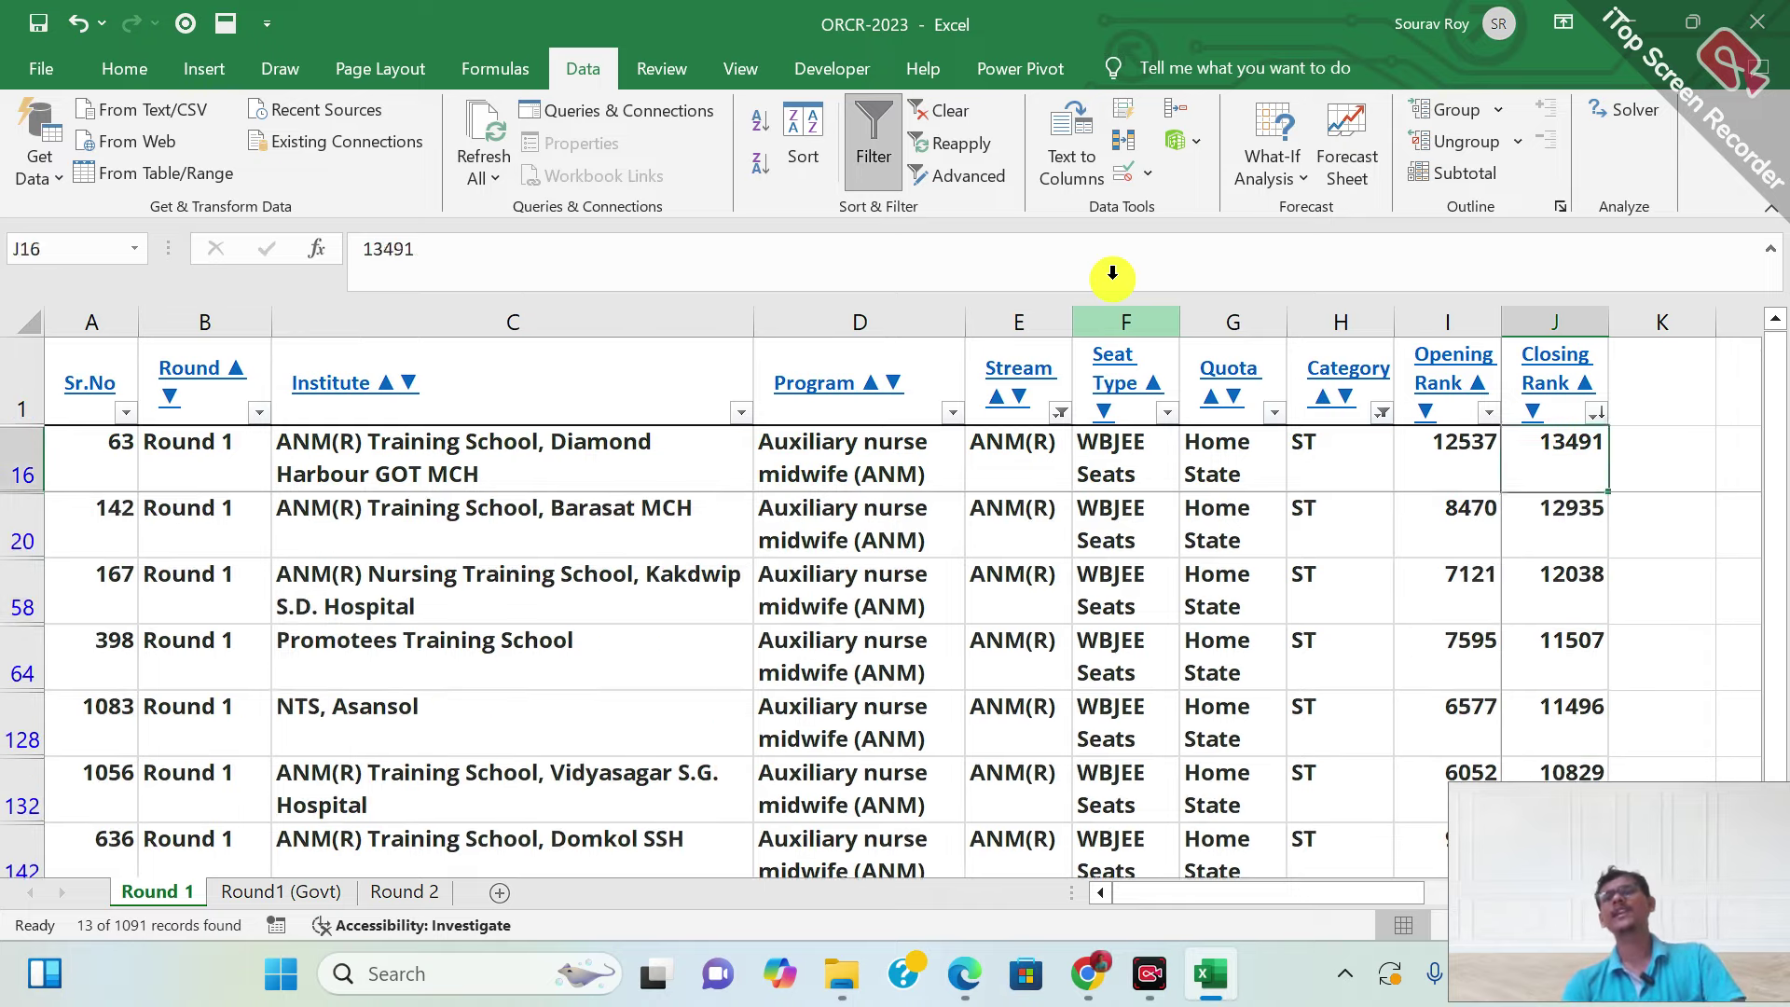
{"action": "key", "text": "Up"}
{"action": "key", "text": "Right"}
{"action": "key", "text": "Left"}
{"action": "left_click_drag", "start_coordinate": [1112, 24], "coordinate": [1130, 296]}
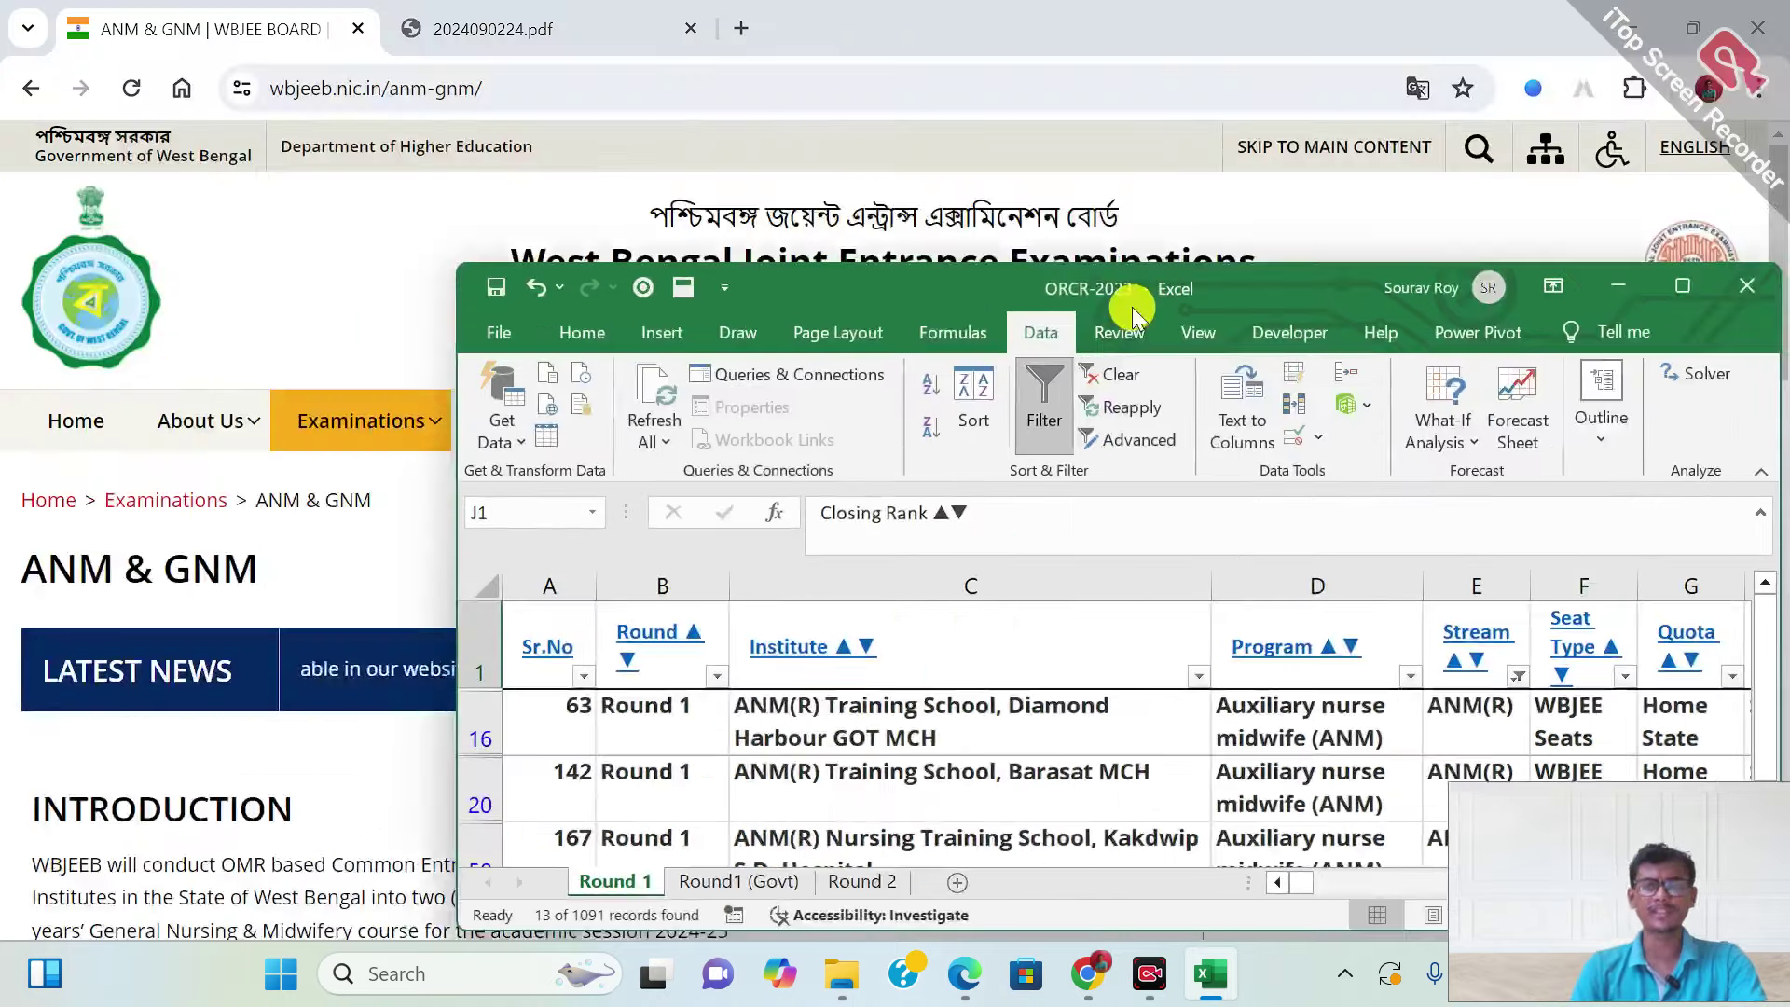
{"action": "left_click", "coordinate": [1680, 284]}
{"action": "key", "text": "alt+Down"}
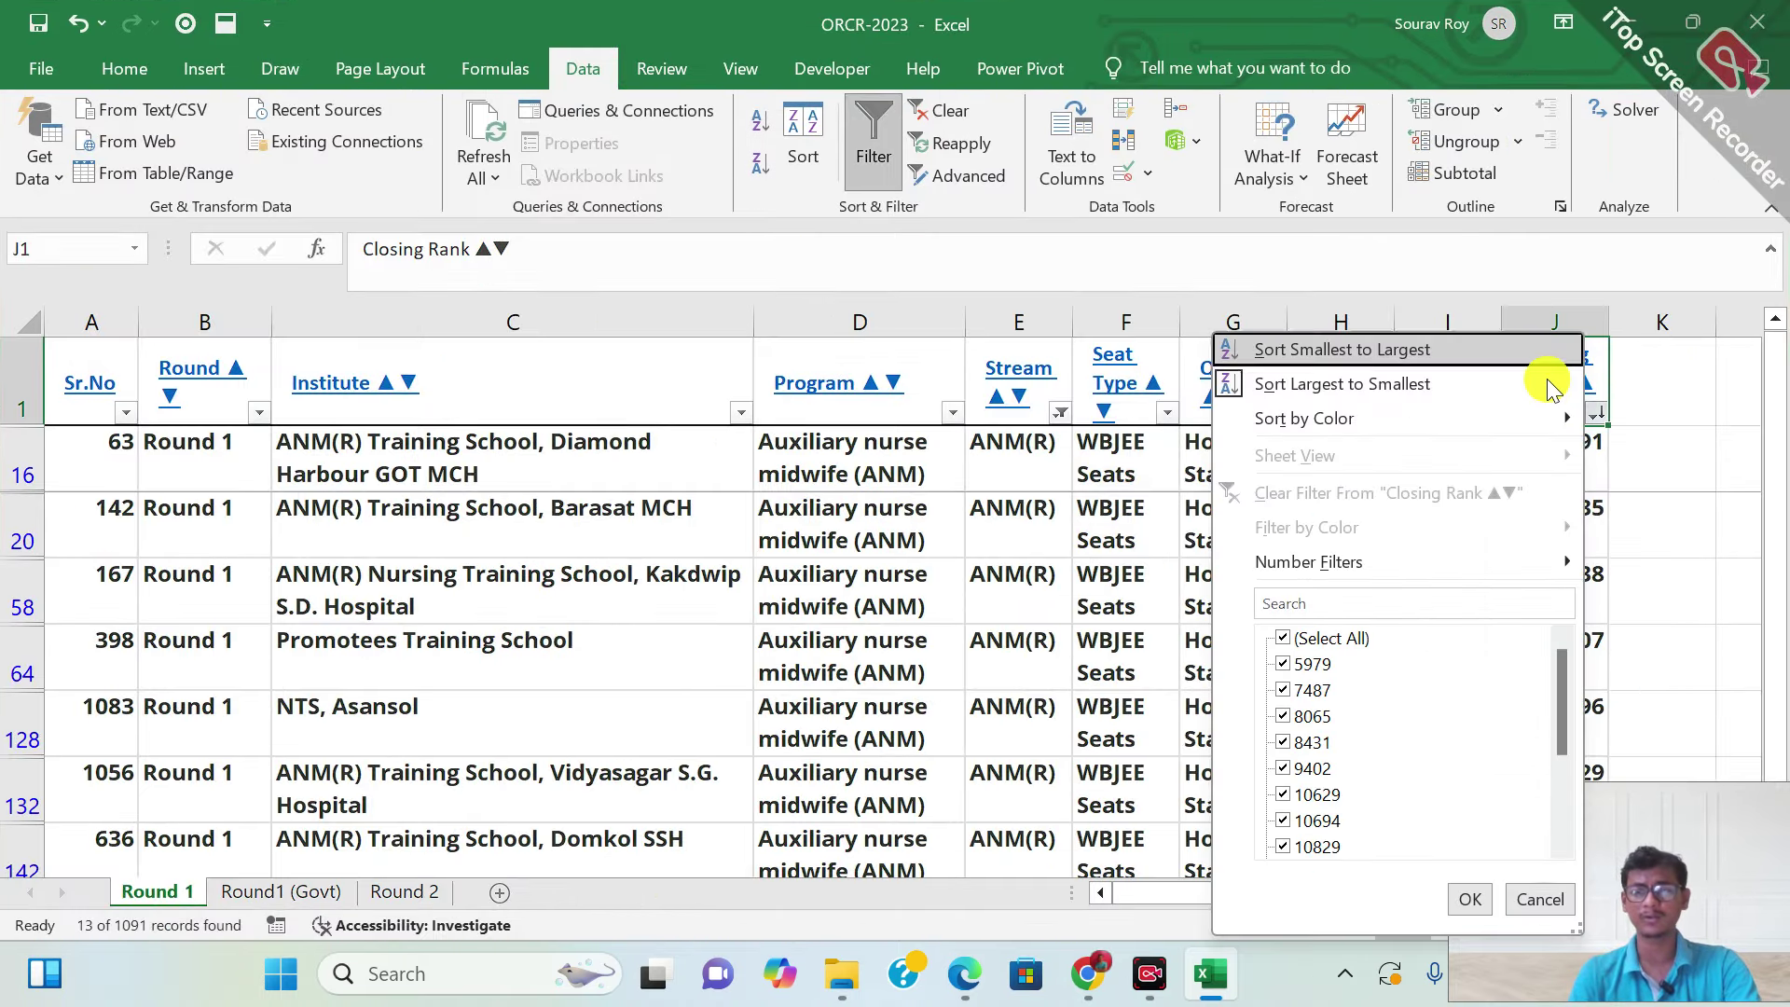
{"action": "key", "text": "Escape"}
{"action": "key", "text": "Left"}
{"action": "key", "text": "Left"}
{"action": "key", "text": "Left"}
{"action": "key", "text": "Left"}
{"action": "key", "text": "Left"}
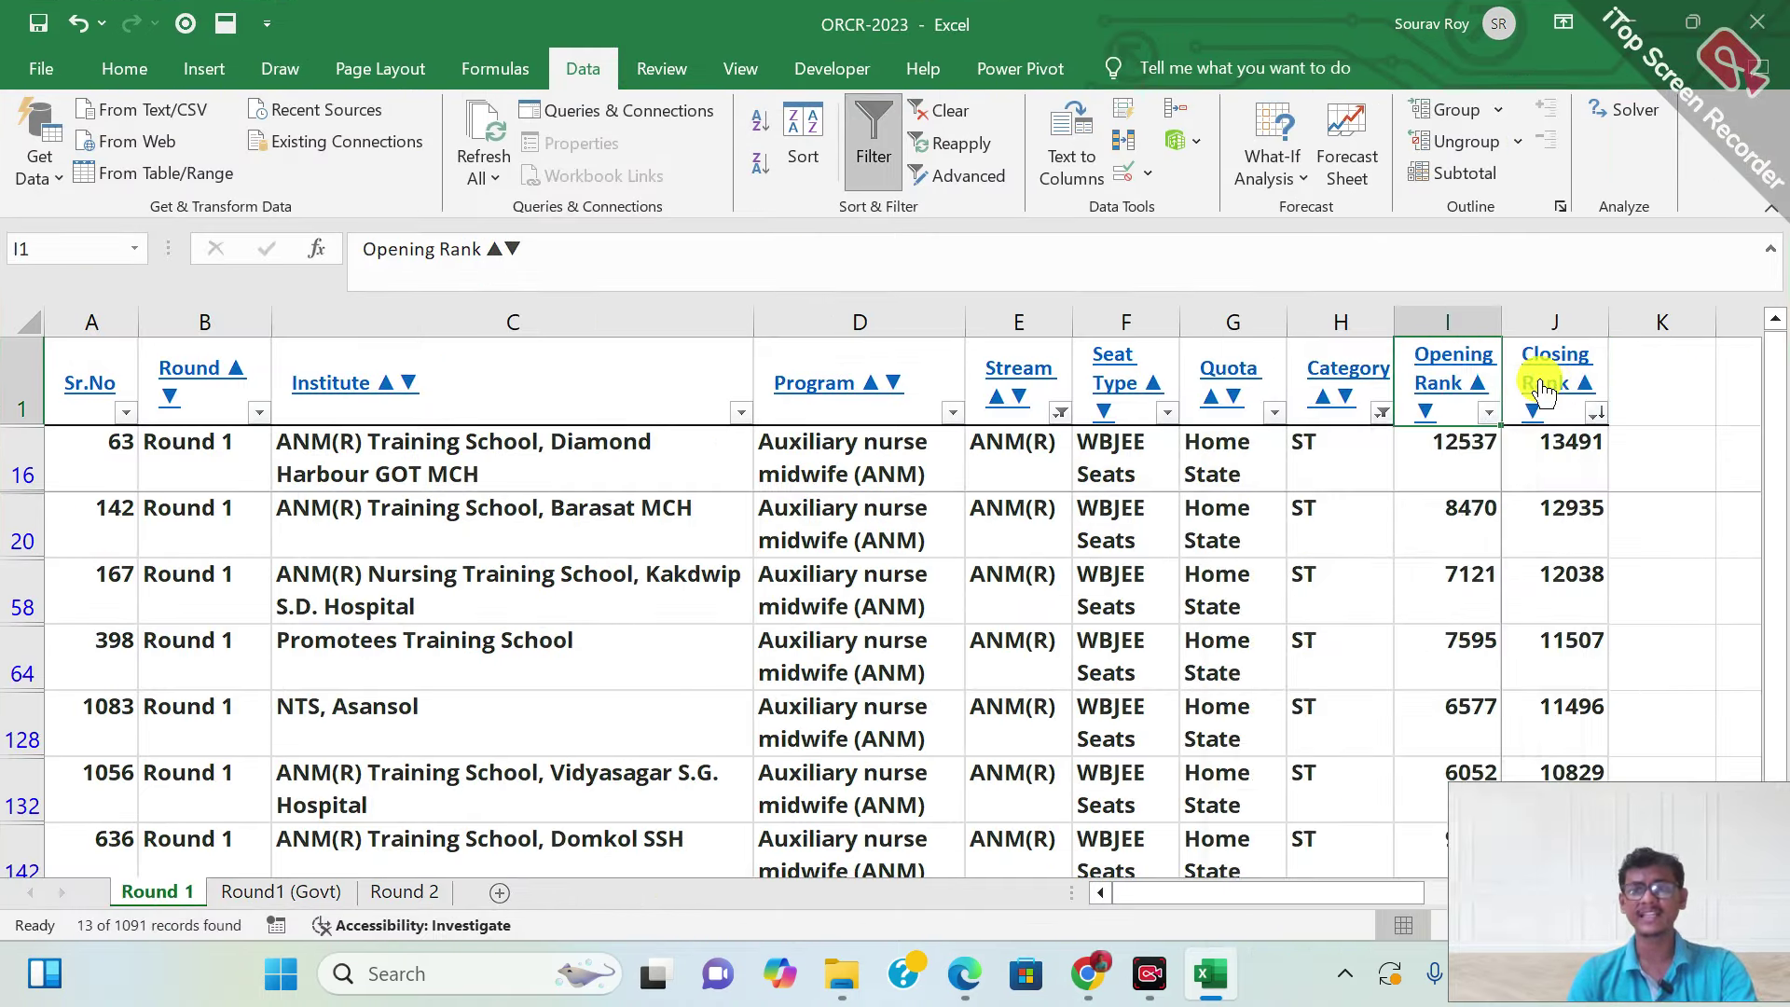
{"action": "key", "text": "alt+Down"}
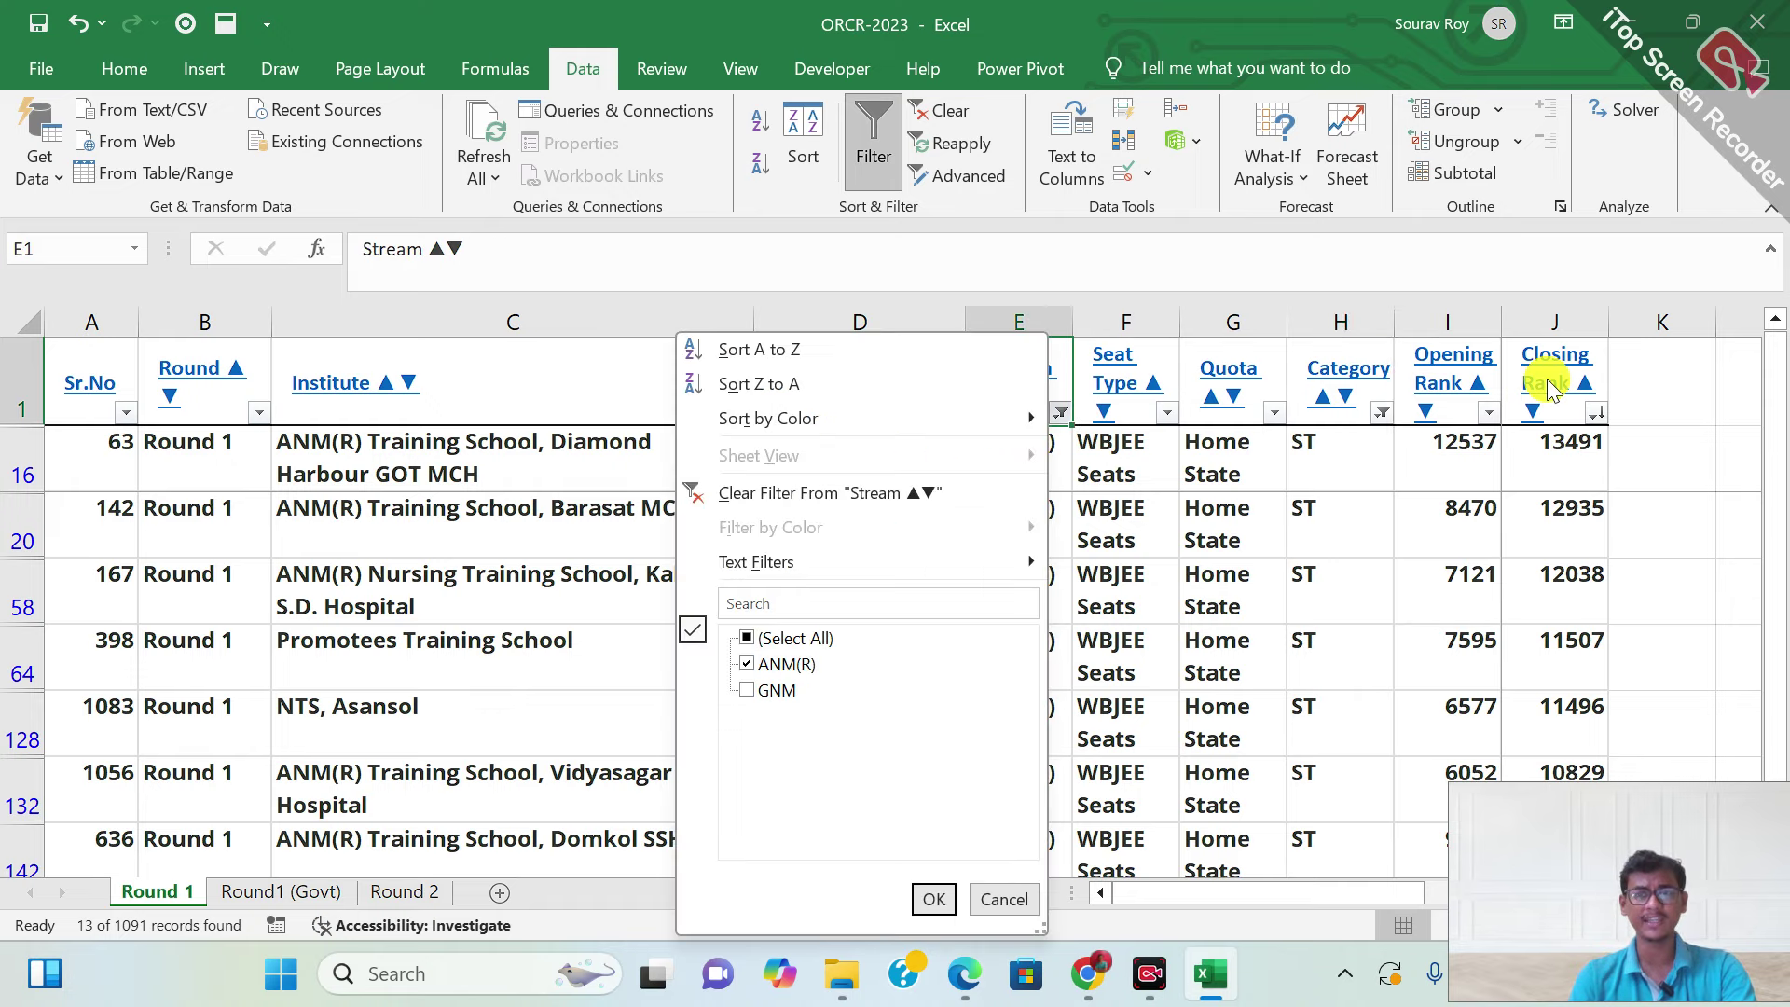
{"action": "key", "text": "Escape"}
Clear every category selection in the Category filter of the Round 1 sheet
{"action": "key", "text": "Right"}
{"action": "key", "text": "Right"}
{"action": "key", "text": "Right"}
{"action": "key", "text": "alt+Down"}
{"action": "key", "text": "Down"}
{"action": "key", "text": "Down"}
{"action": "key", "text": "Down"}
{"action": "key", "text": "Down"}
{"action": "key", "text": "Down"}
{"action": "key", "text": "Down"}
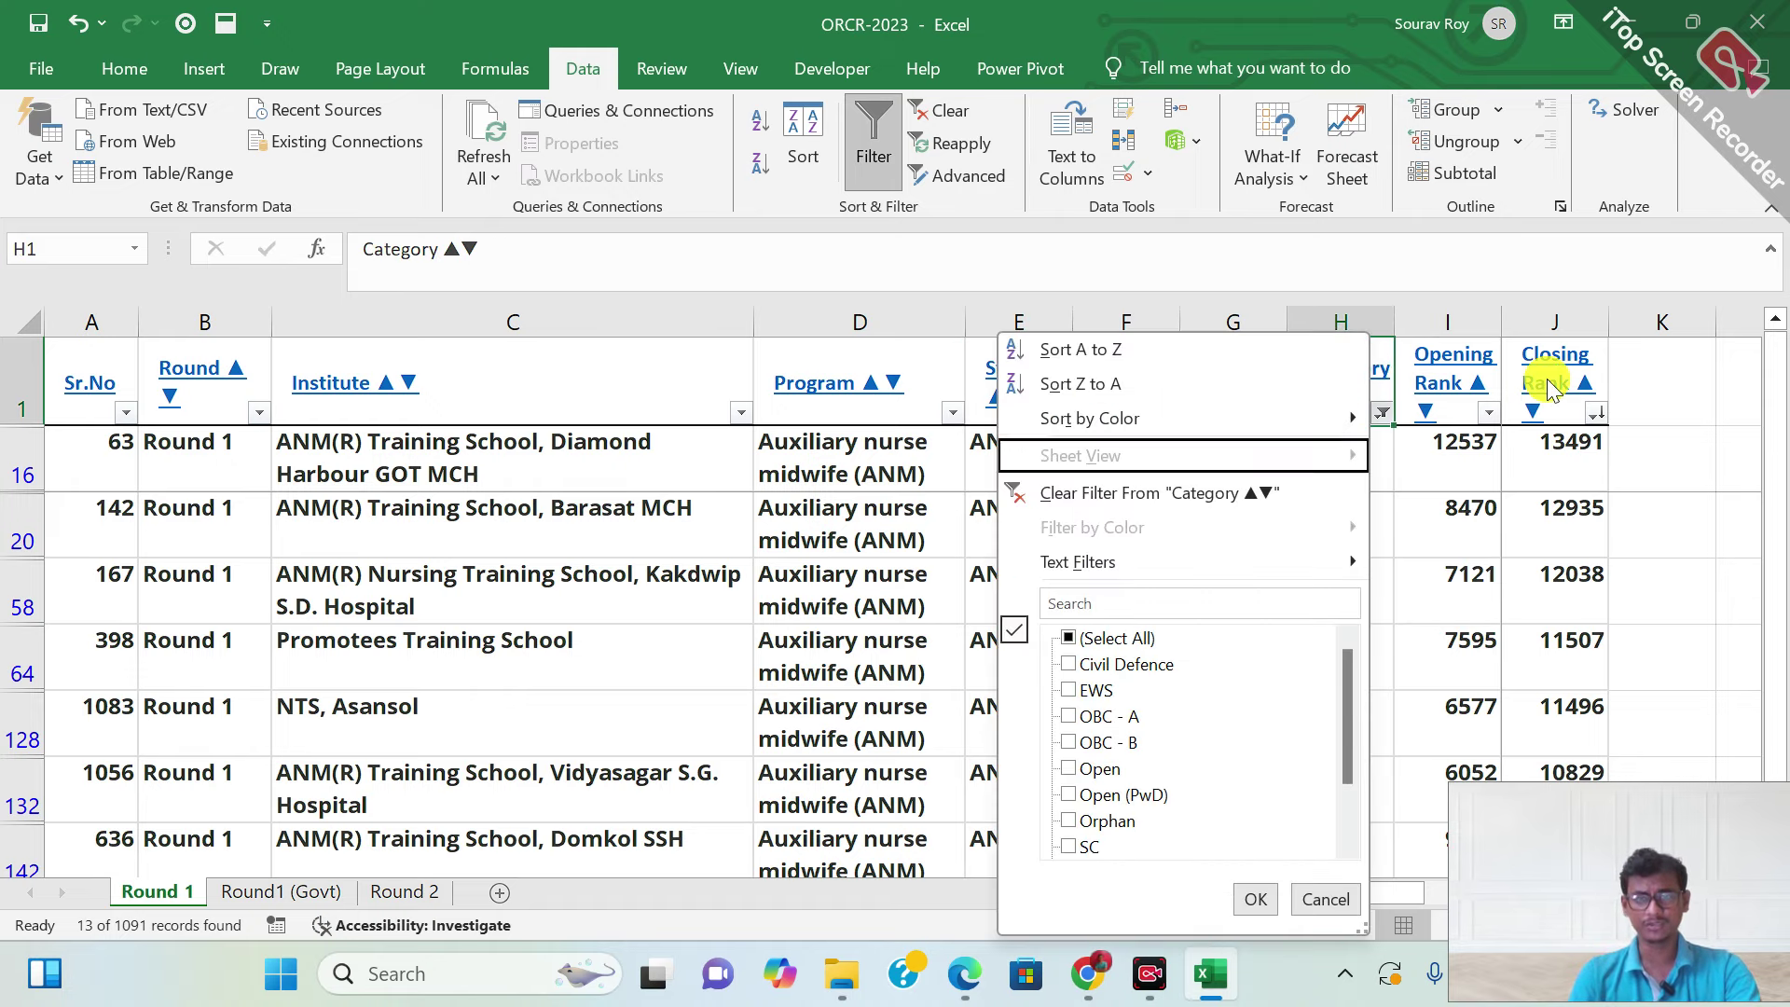
{"action": "key", "text": "space"}
{"action": "key", "text": "Down"}
{"action": "key", "text": "Down"}
{"action": "key", "text": "Down"}
{"action": "key", "text": "Up"}
{"action": "key", "text": "Up"}
{"action": "key", "text": "Up"}
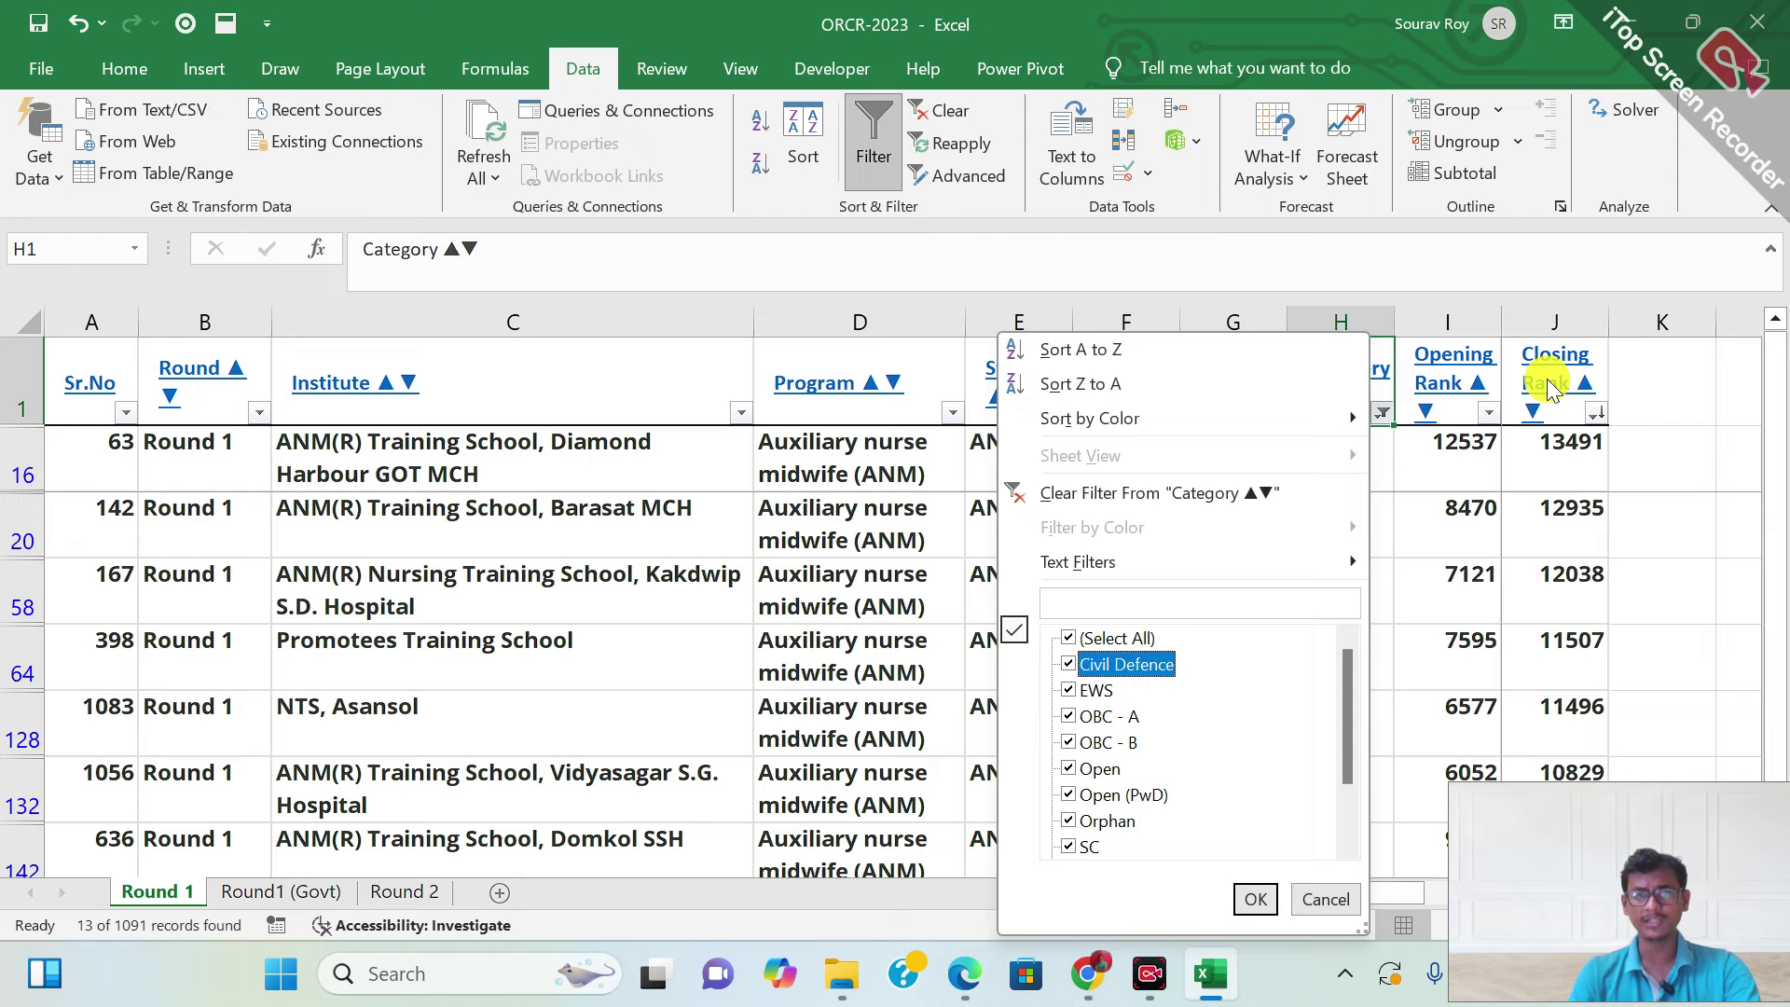
{"action": "key", "text": "space"}
Filter the Category column to show only Open (PwD) and SC (PwD)
{"action": "key", "text": "Down"}
{"action": "key", "text": "Down"}
{"action": "key", "text": "Down"}
{"action": "key", "text": "Down"}
{"action": "key", "text": "Down"}
{"action": "key", "text": "Down"}
{"action": "key", "text": "space"}
{"action": "key", "text": "Down"}
{"action": "key", "text": "Down"}
{"action": "key", "text": "Down"}
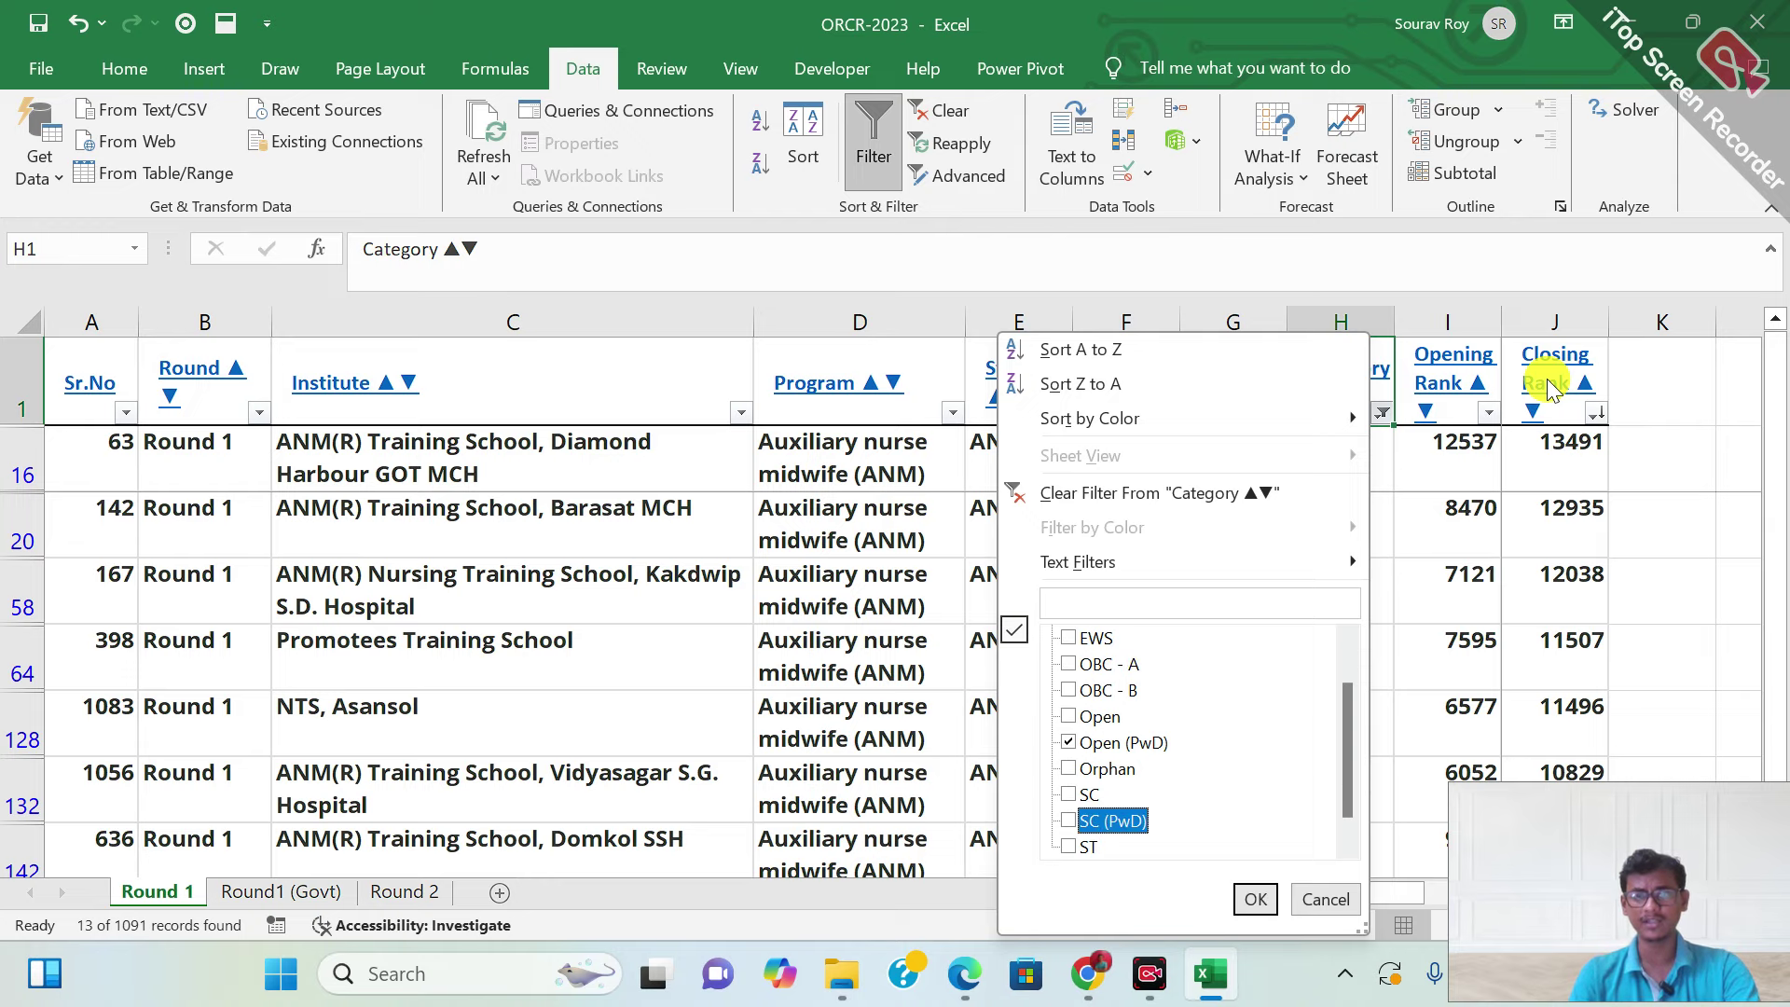
{"action": "key", "text": "Return"}
Examine the closing ranks of the ANM(R) records in the SC (PwD) and Open (PwD) categories
{"action": "key", "text": "Down"}
{"action": "key", "text": "Right"}
{"action": "key", "text": "Right"}
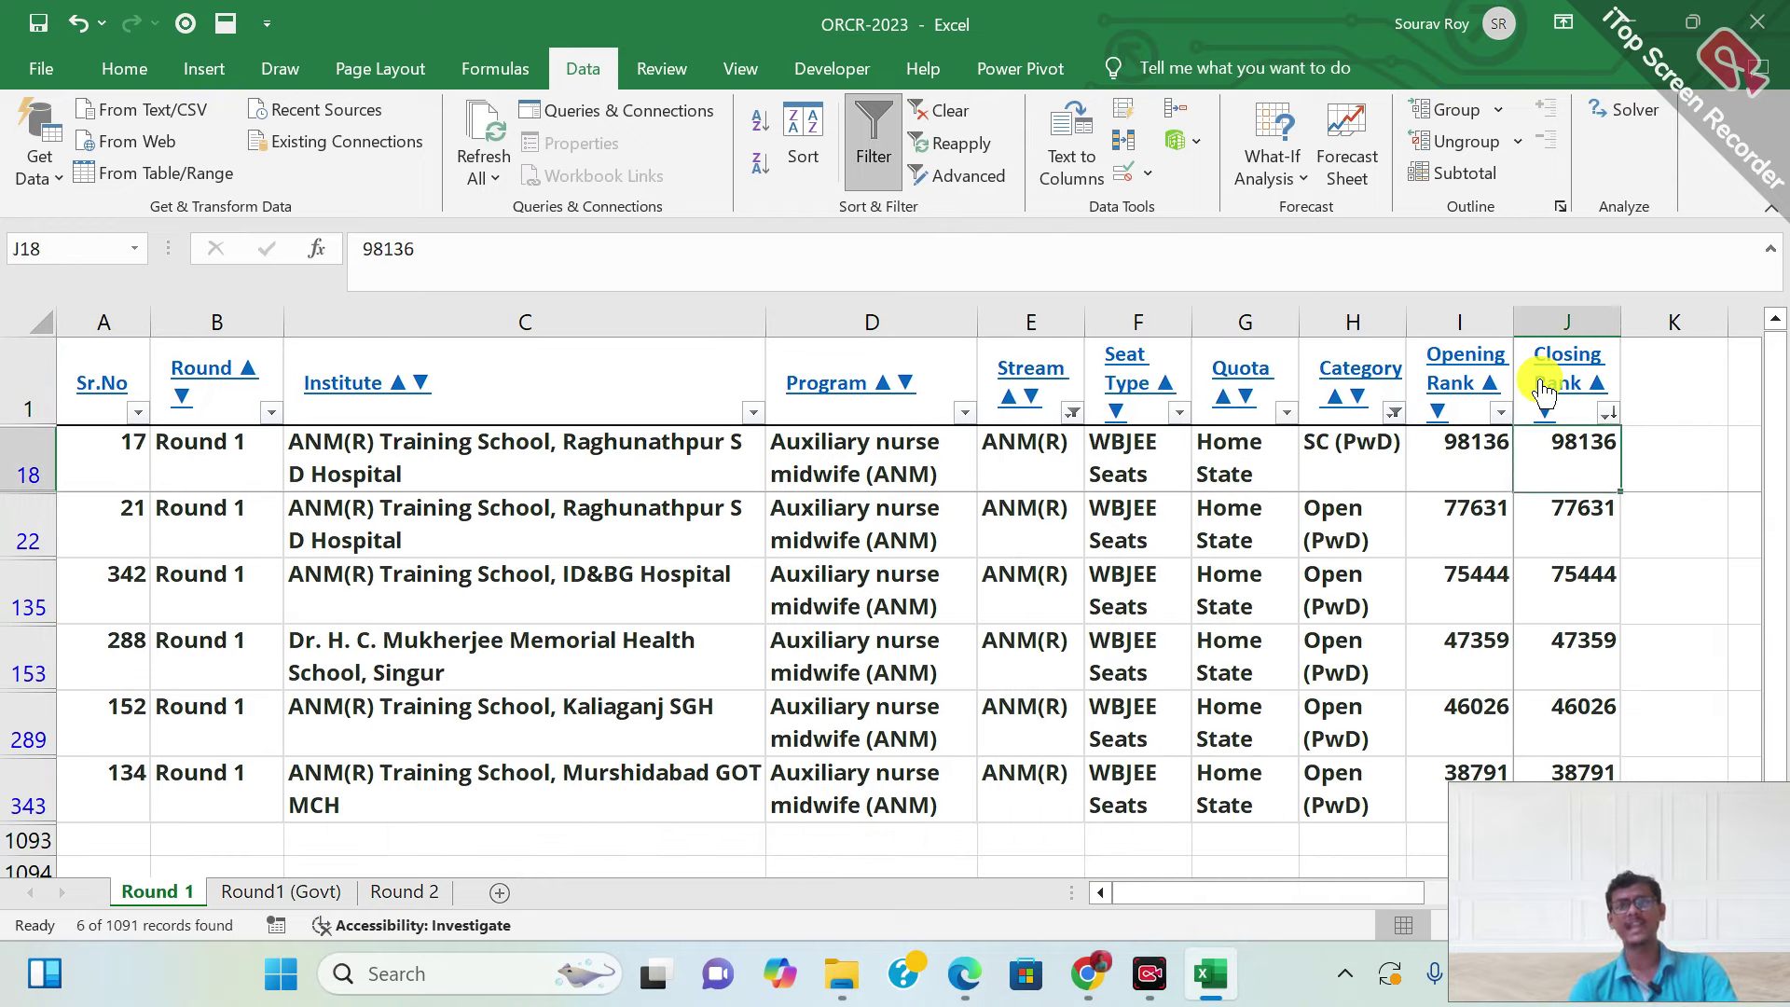
{"action": "key", "text": "Up"}
{"action": "key", "text": "alt+Down"}
{"action": "key", "text": "Down"}
{"action": "key", "text": "Escape"}
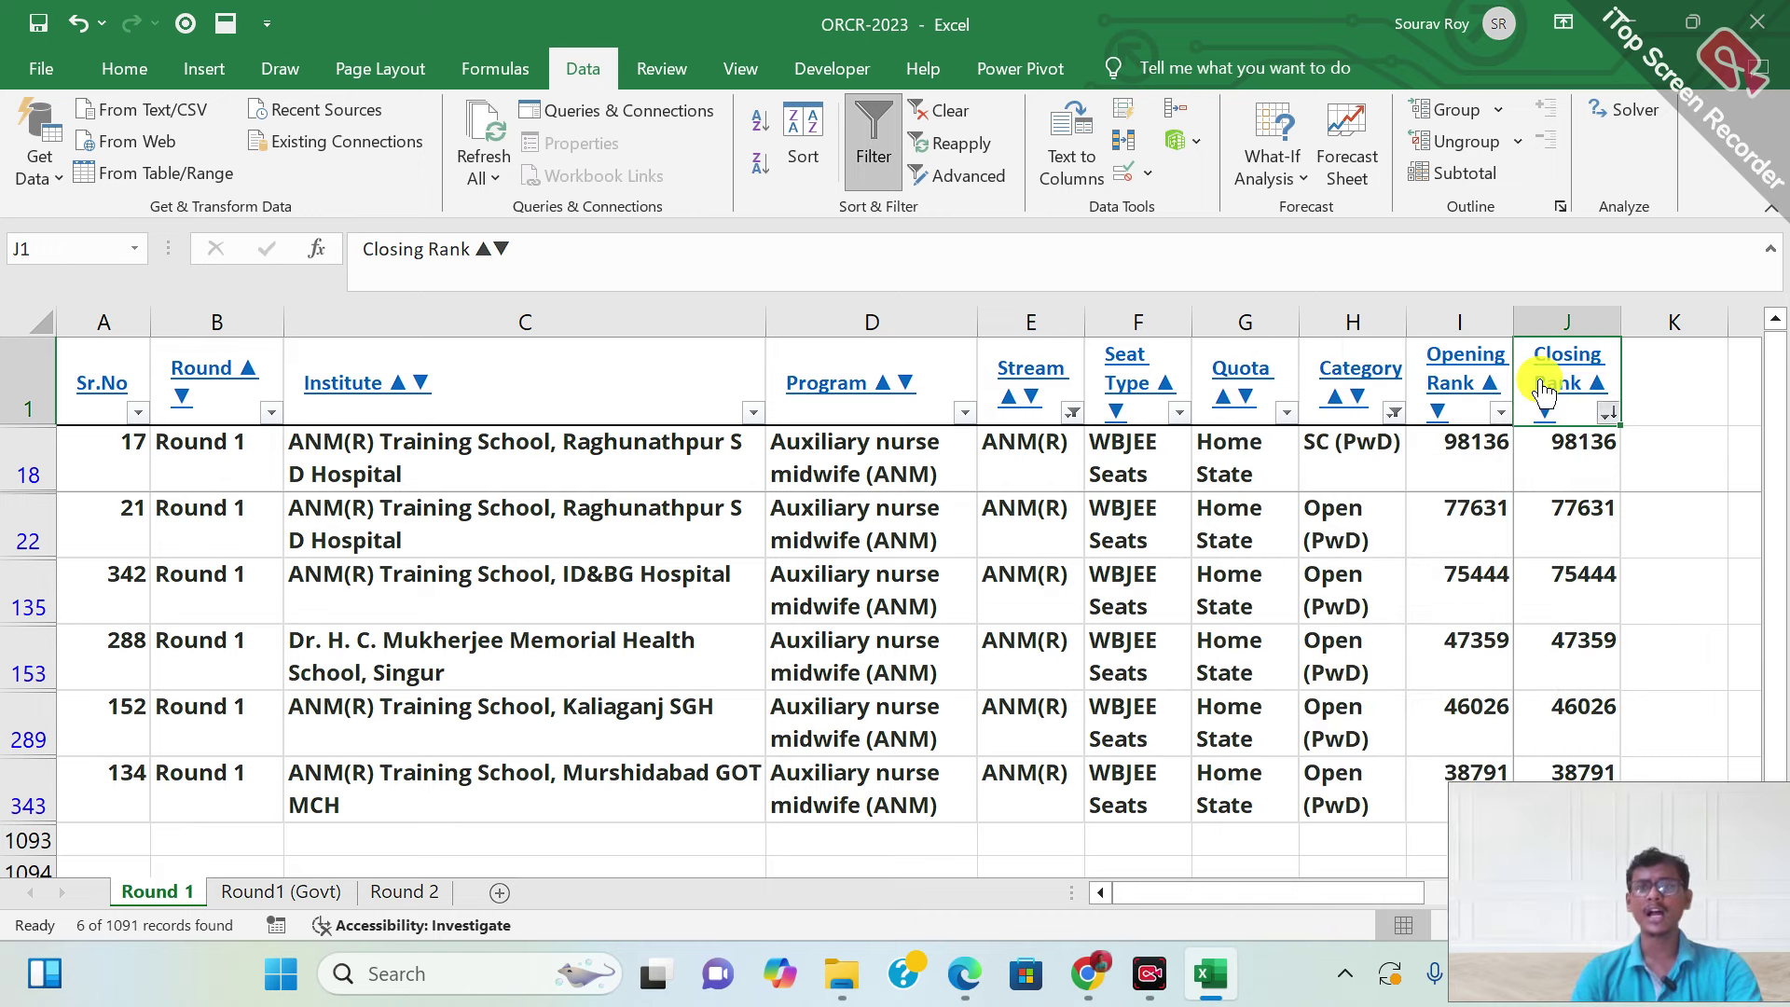
{"action": "key", "text": "Down"}
{"action": "key", "text": "Up"}
{"action": "key", "text": "Down"}
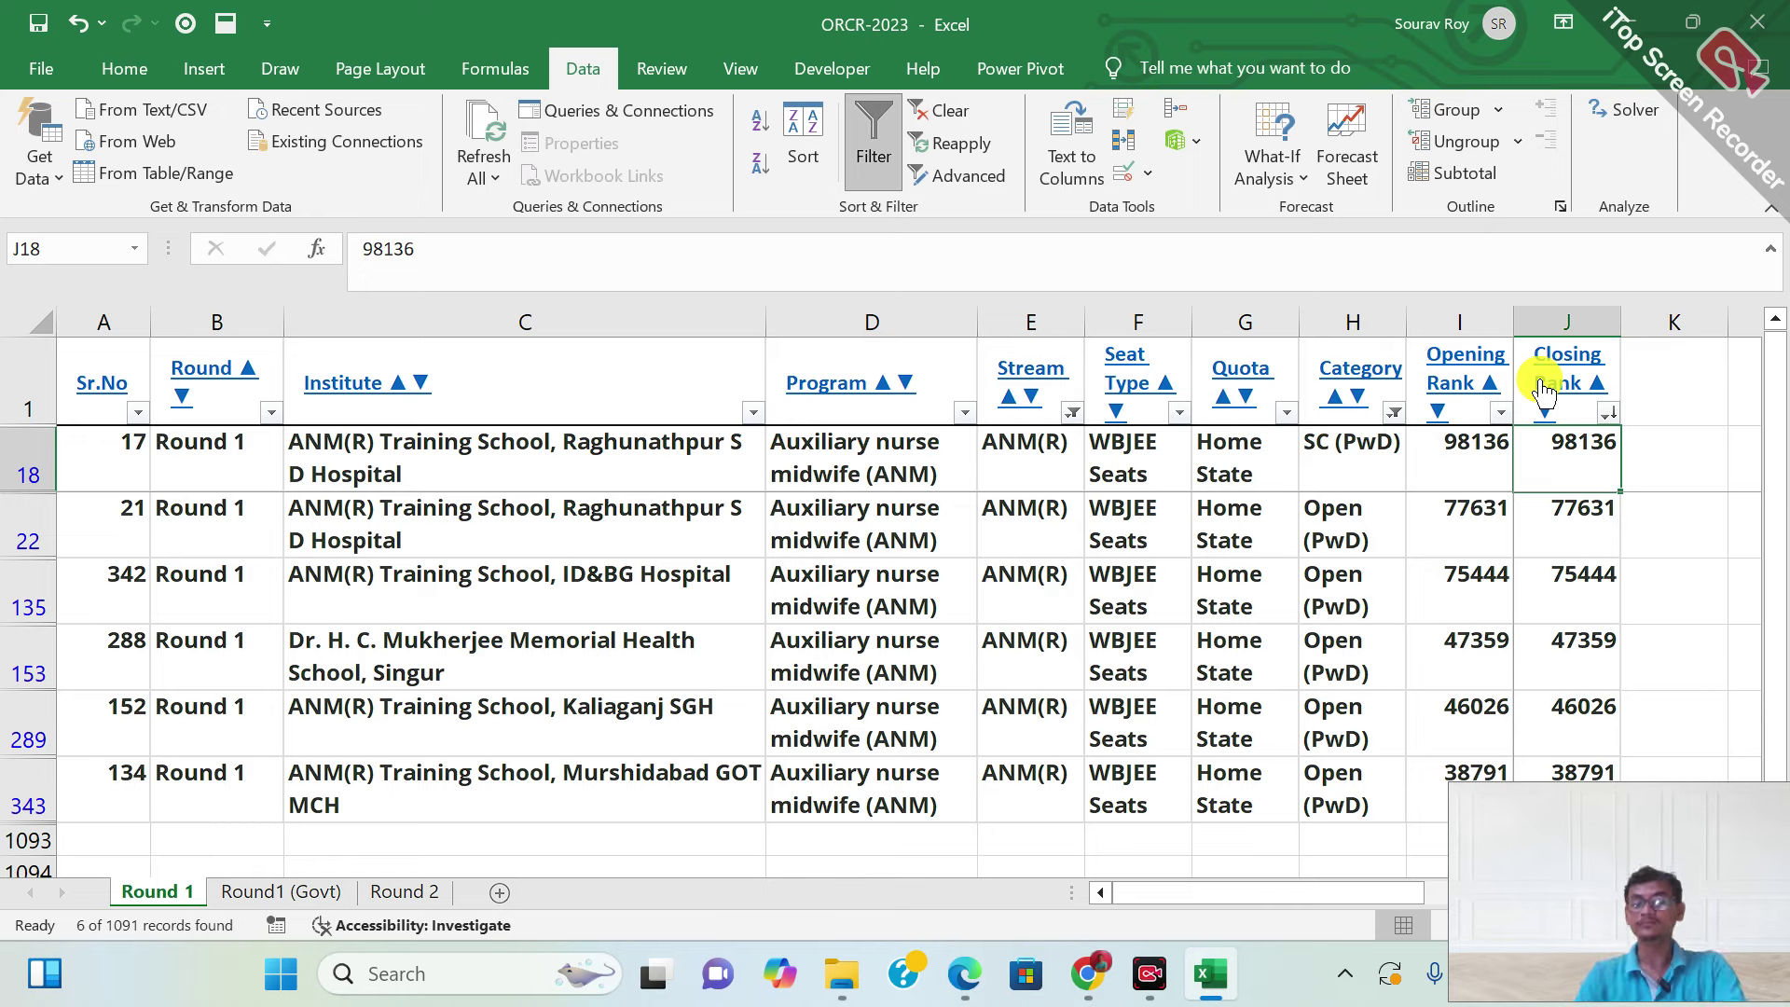
{"action": "key", "text": "Down"}
{"action": "key", "text": "Down"}
{"action": "key", "text": "Down"}
{"action": "key", "text": "Down"}
{"action": "key", "text": "Up"}
{"action": "key", "text": "Up"}
{"action": "key", "text": "Up"}
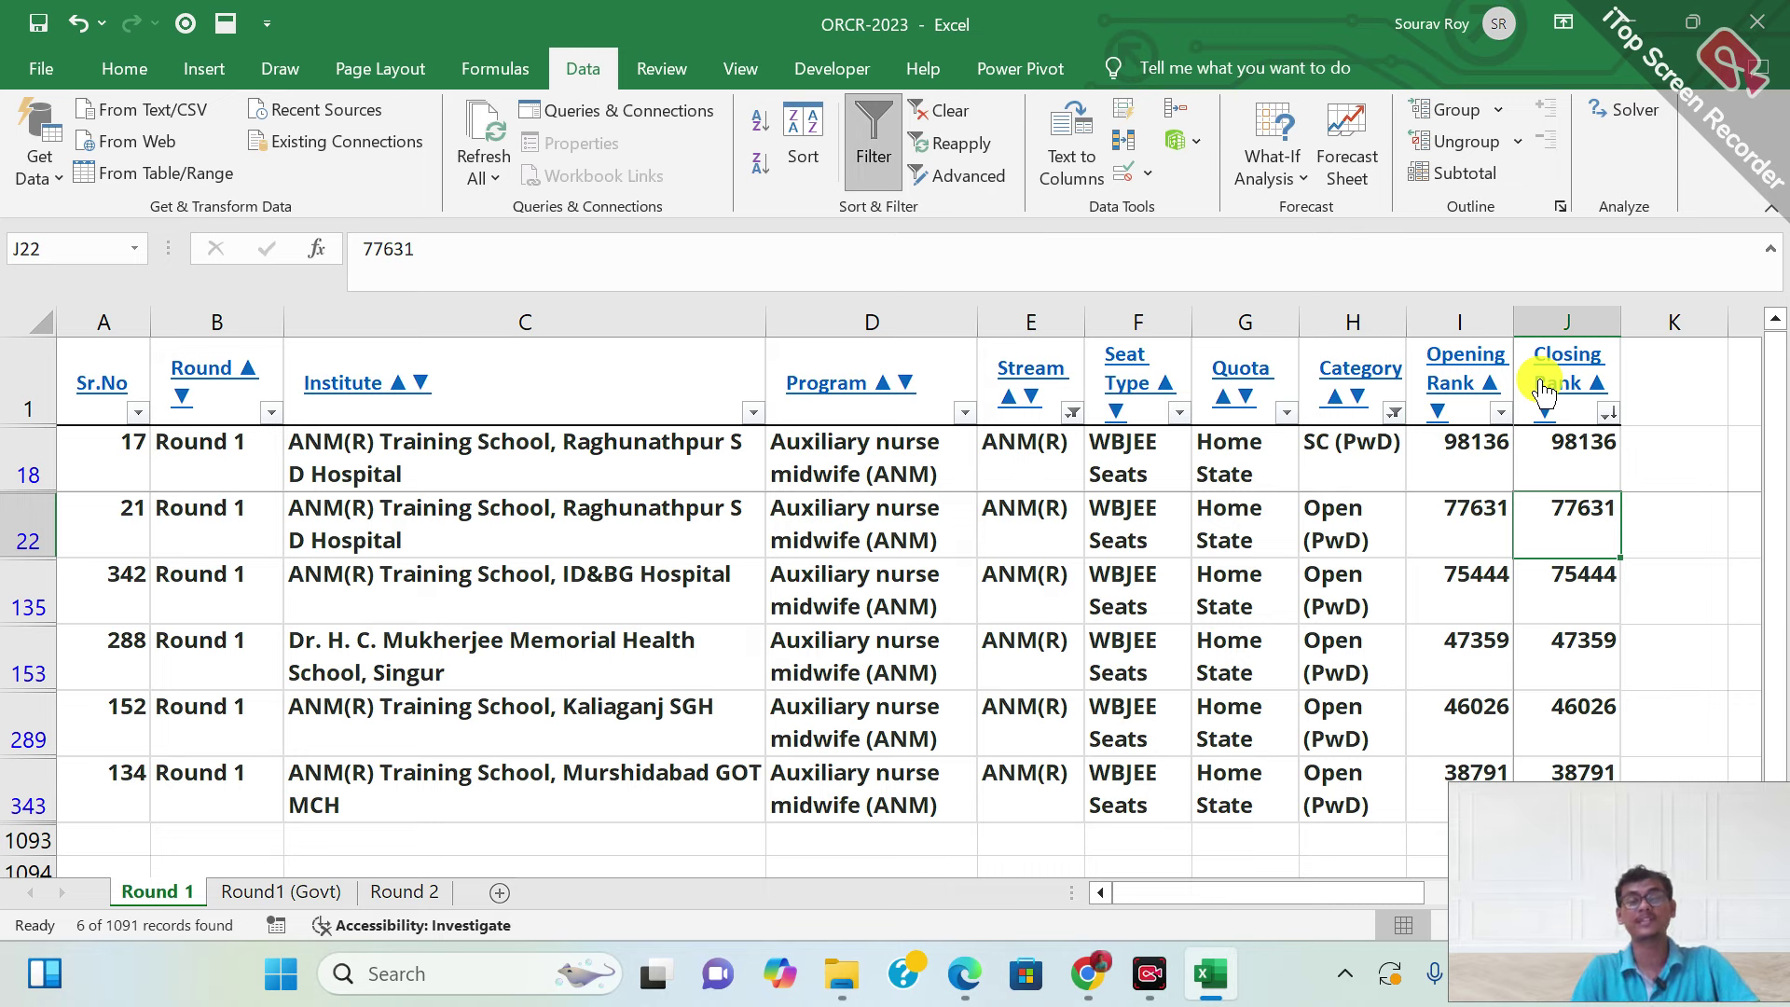
{"action": "key", "text": "alt+a"}
{"action": "key", "text": "v"}
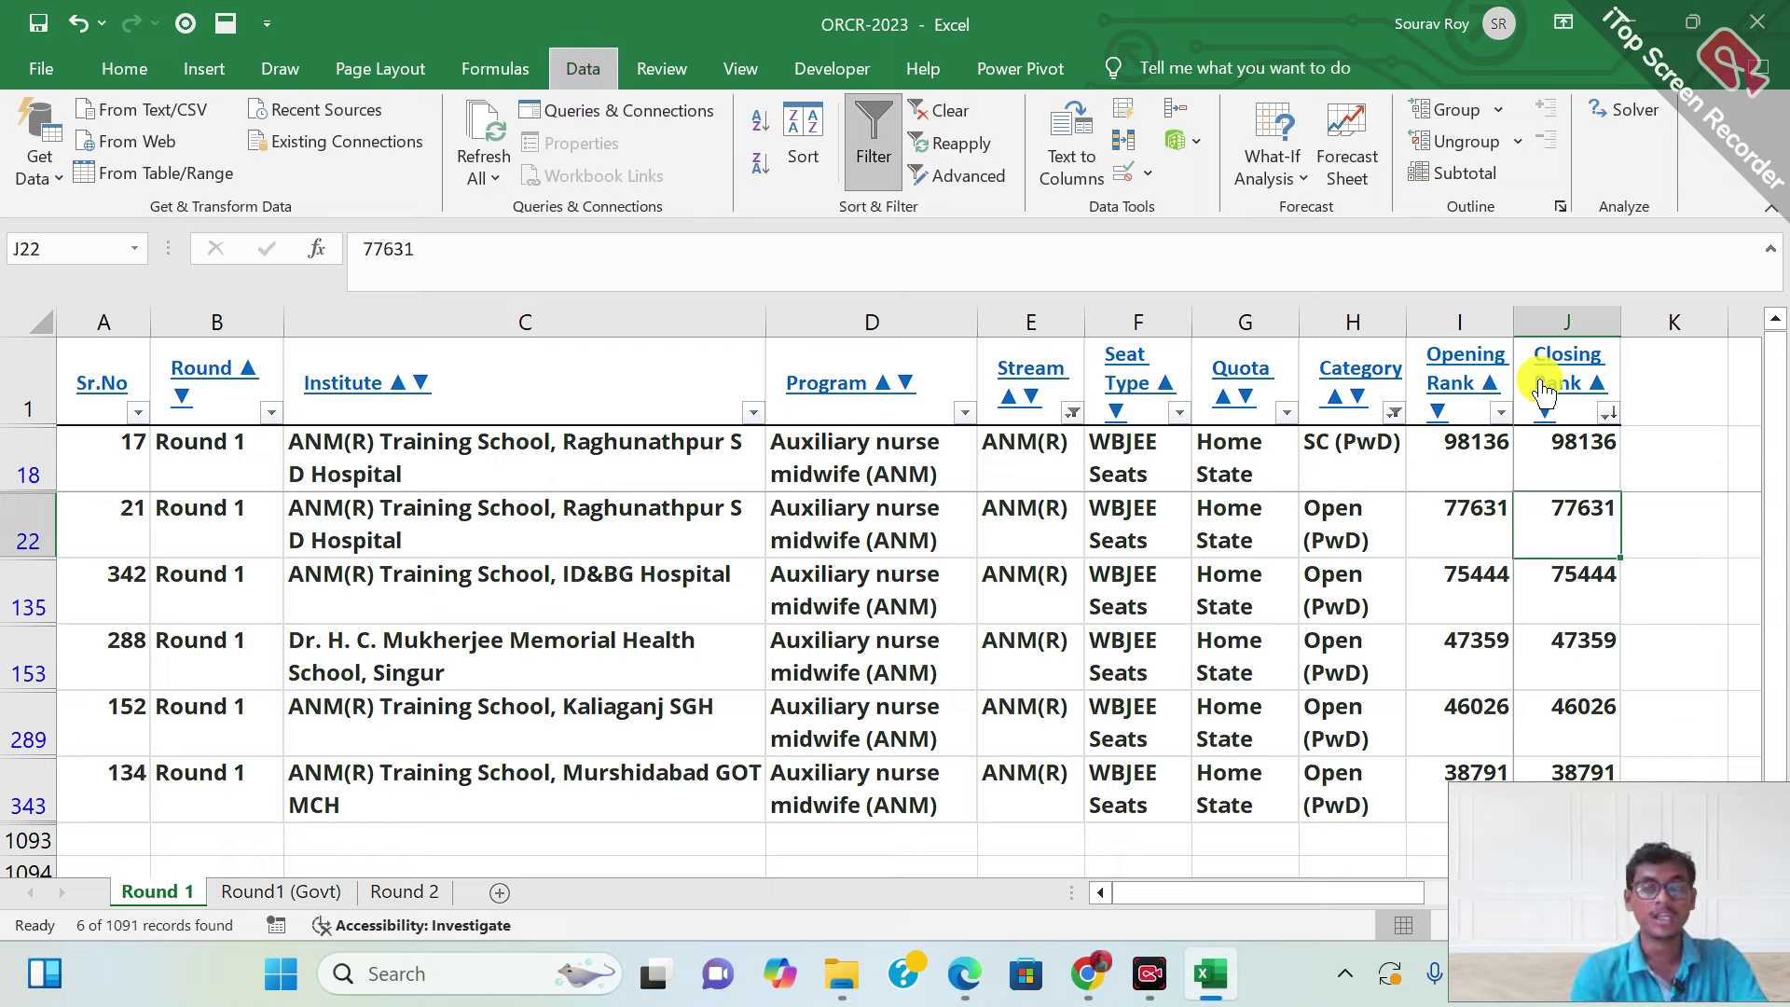
{"action": "key", "text": "Escape"}
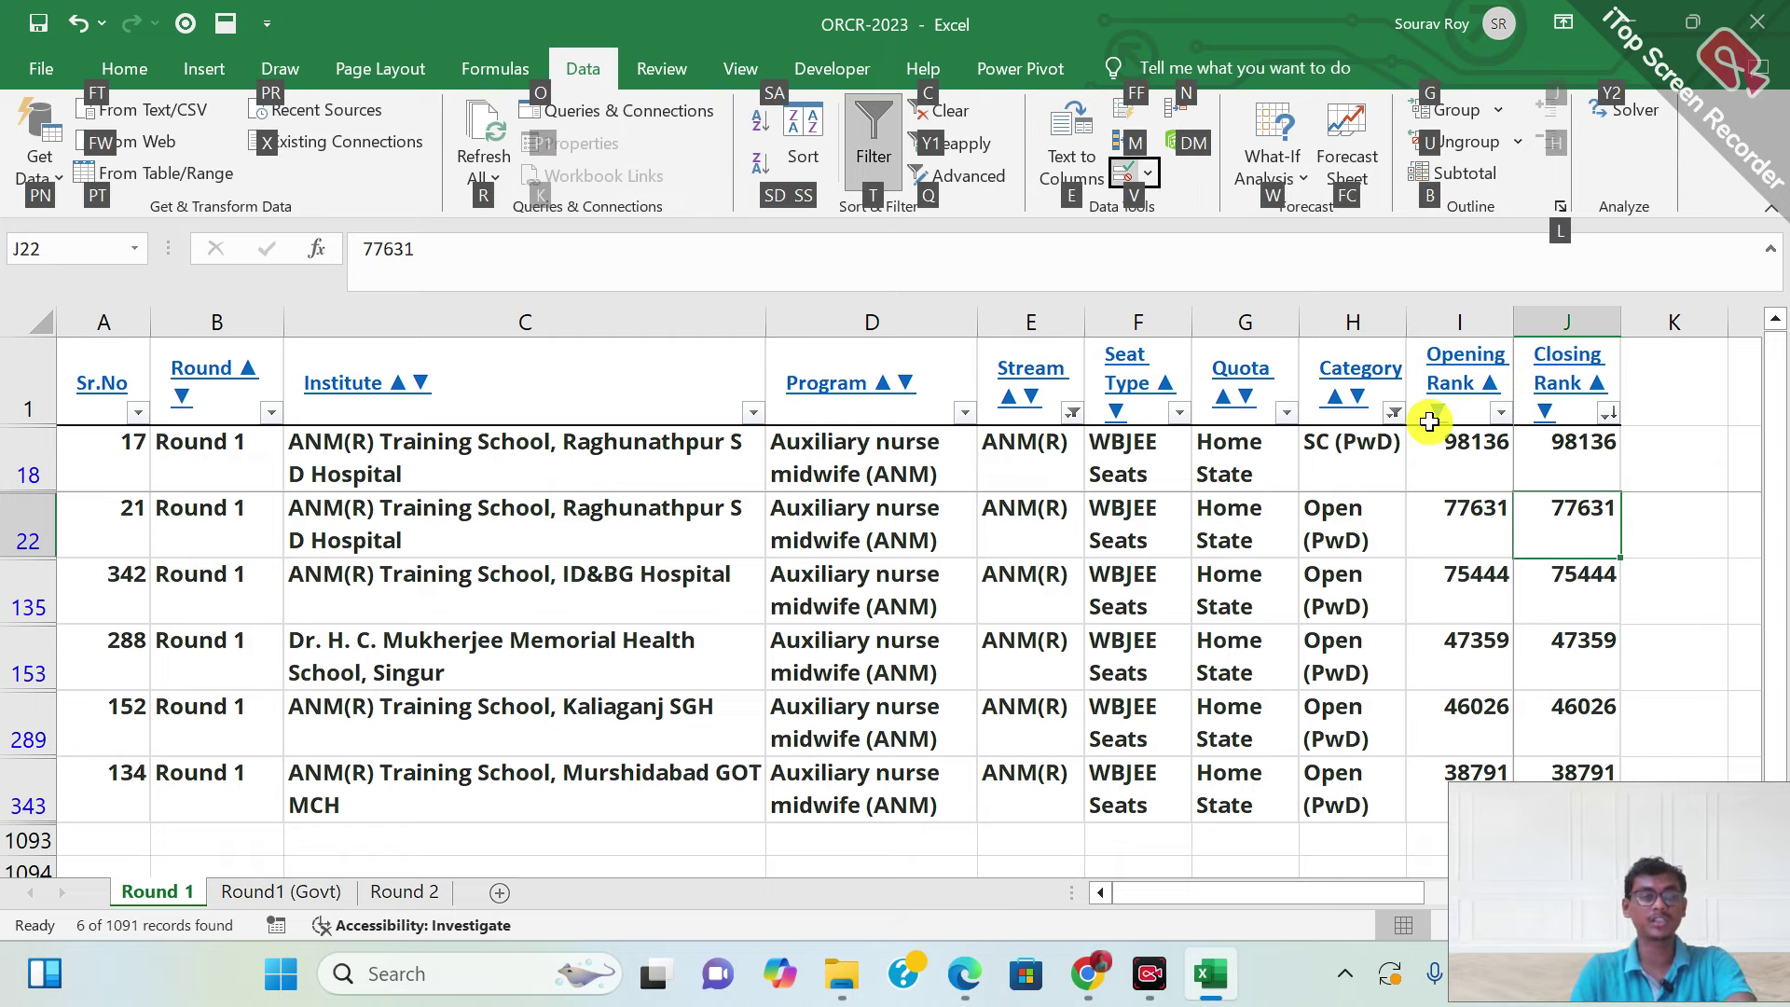
{"action": "key", "text": "Escape"}
{"action": "key", "text": "Escape"}
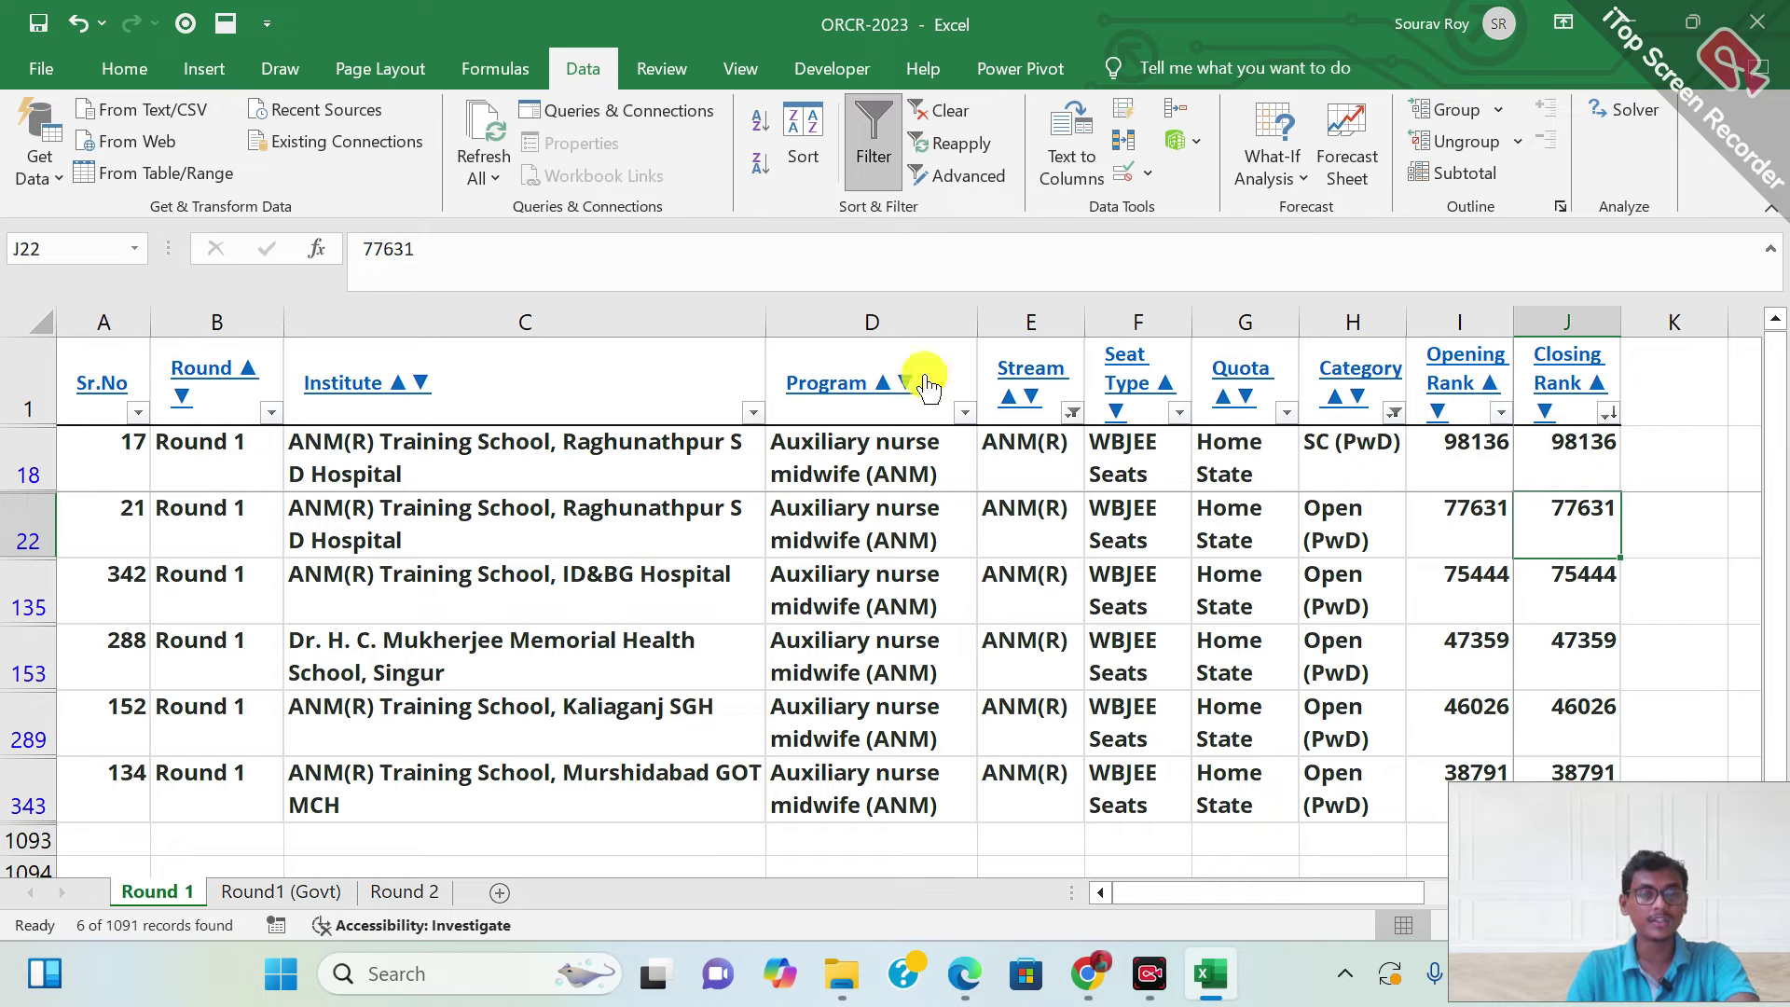
{"action": "left_click", "coordinate": [1028, 371]}
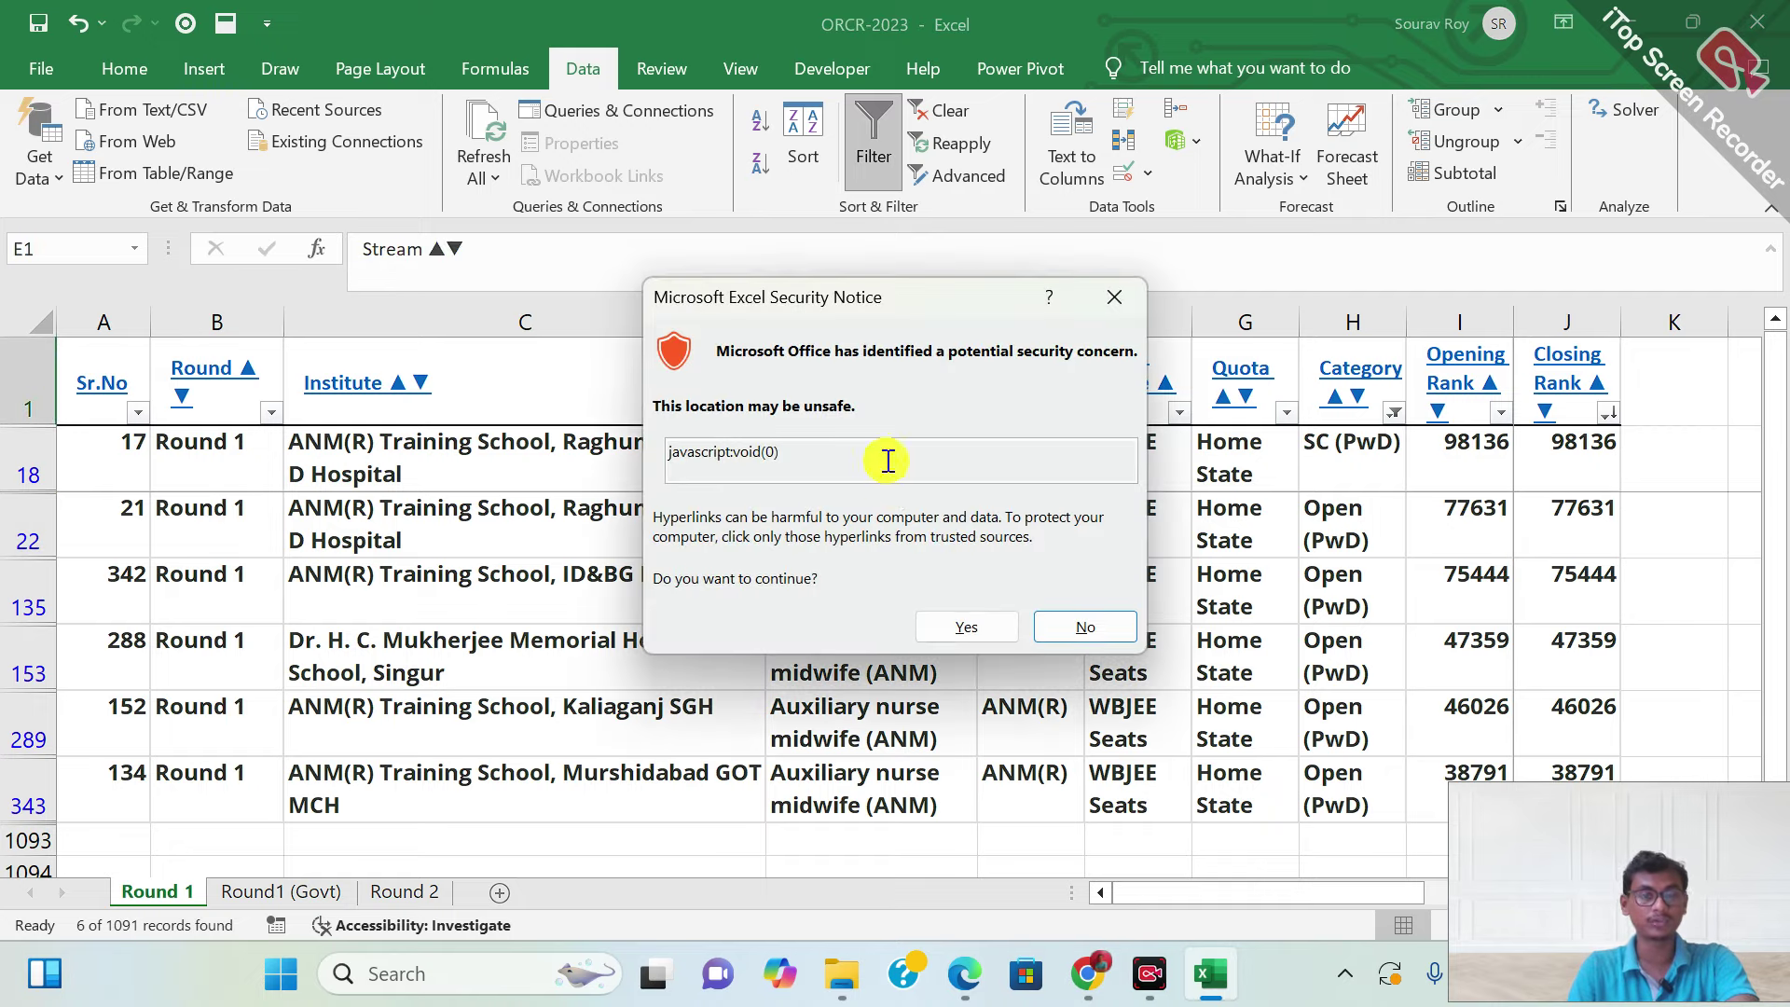
{"action": "left_click", "coordinate": [1114, 296]}
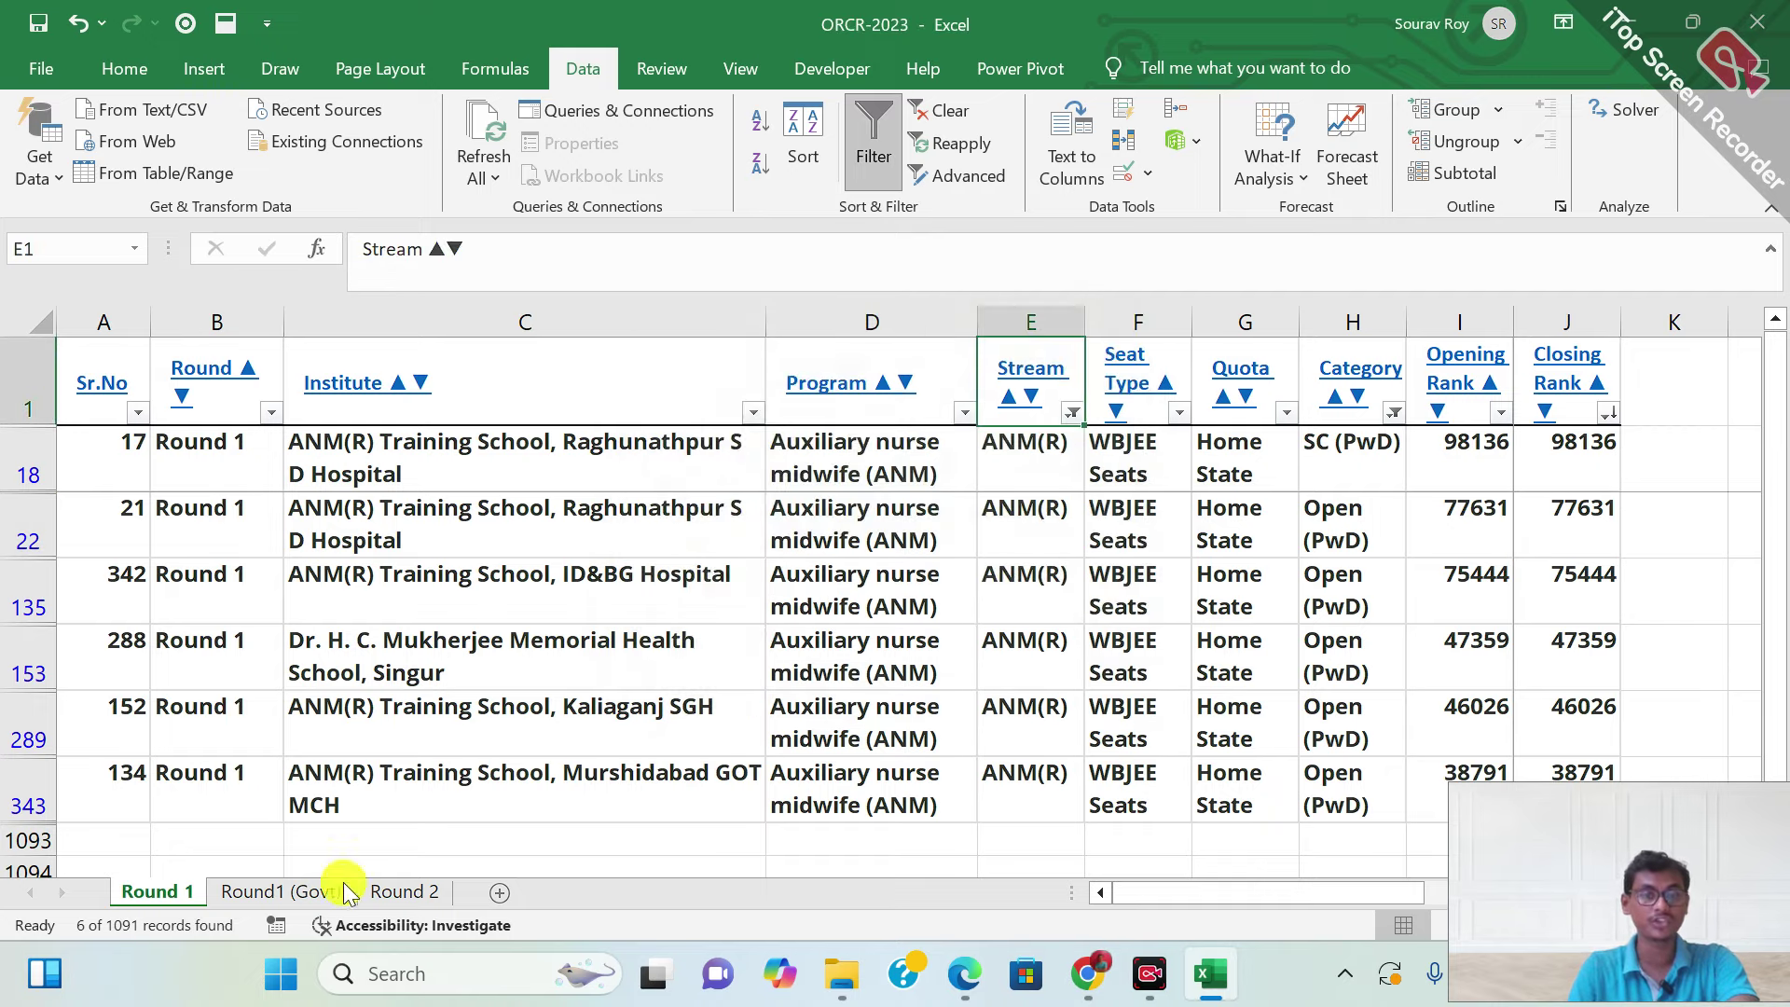
On the Round1 (Govt) sheet, filter the Stream column to show GNM instead of ANM(R)
{"action": "left_click", "coordinate": [313, 890]}
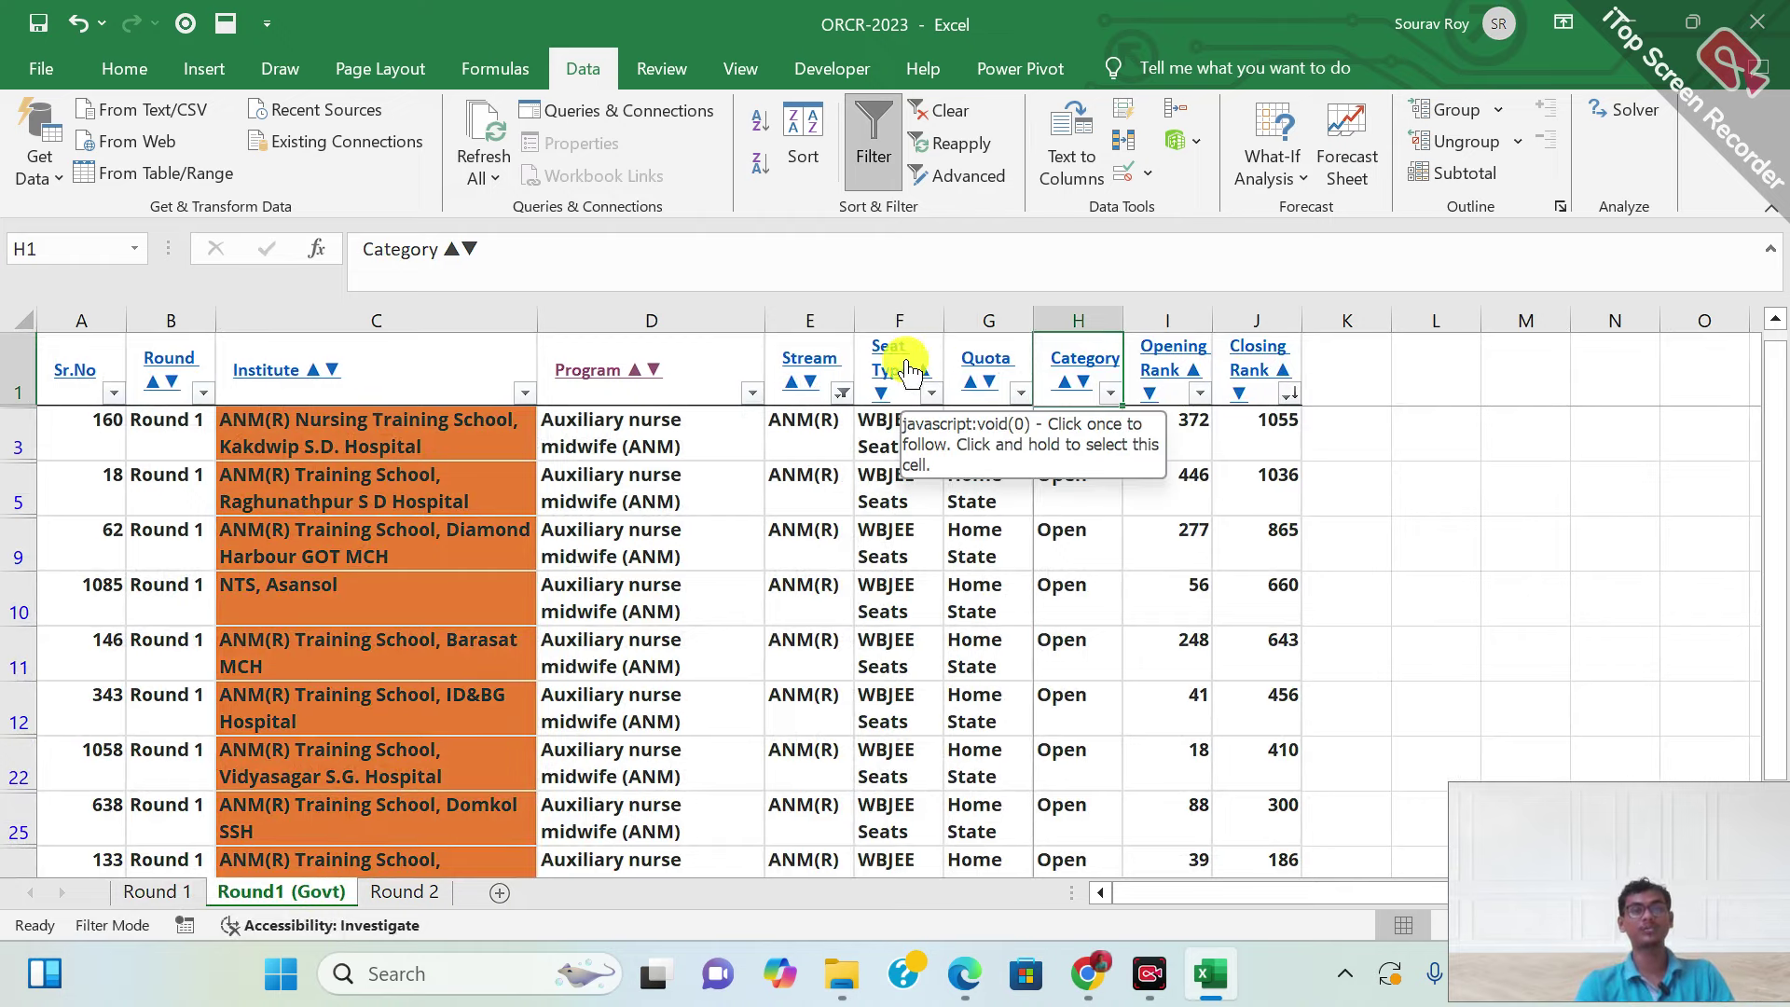
{"action": "left_click", "coordinate": [845, 357]}
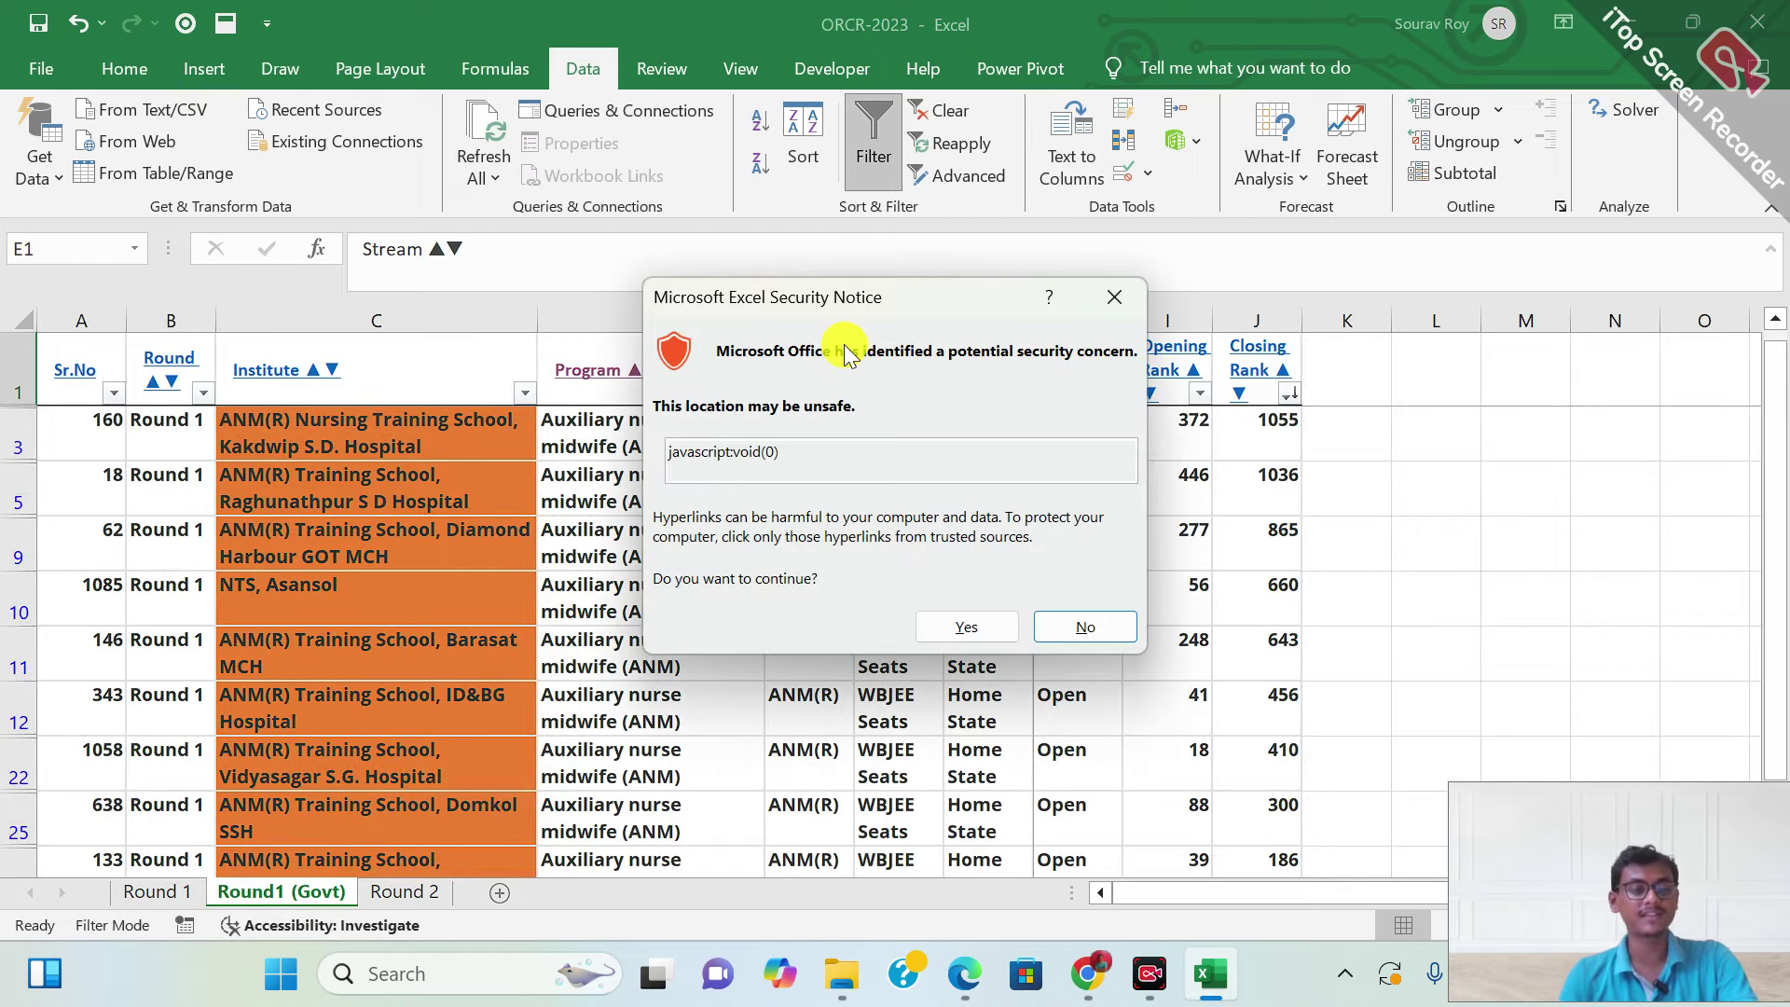
{"action": "key", "text": "Escape"}
{"action": "key", "text": "alt+Down"}
{"action": "key", "text": "Down"}
{"action": "key", "text": "Down"}
{"action": "key", "text": "Down"}
{"action": "key", "text": "Down"}
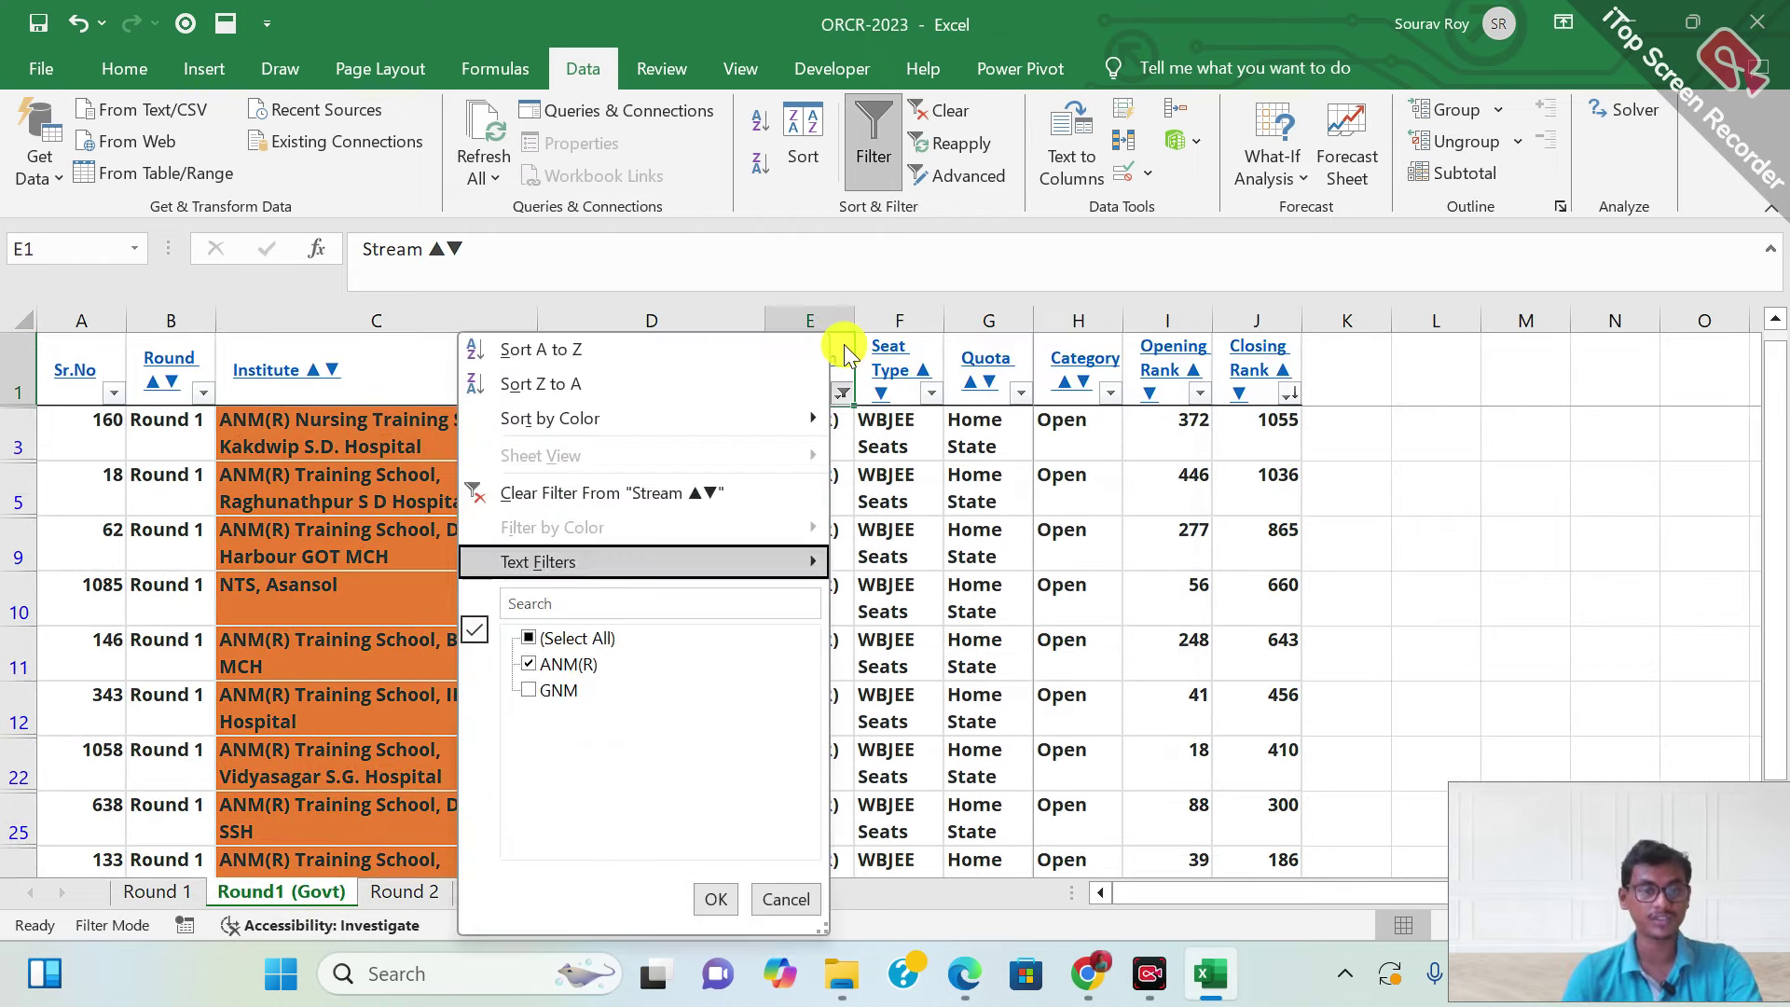
{"action": "key", "text": "Down"}
{"action": "key", "text": "Down"}
{"action": "key", "text": "Down"}
{"action": "key", "text": "space"}
{"action": "key", "text": "Down"}
{"action": "key", "text": "space"}
{"action": "key", "text": "Return"}
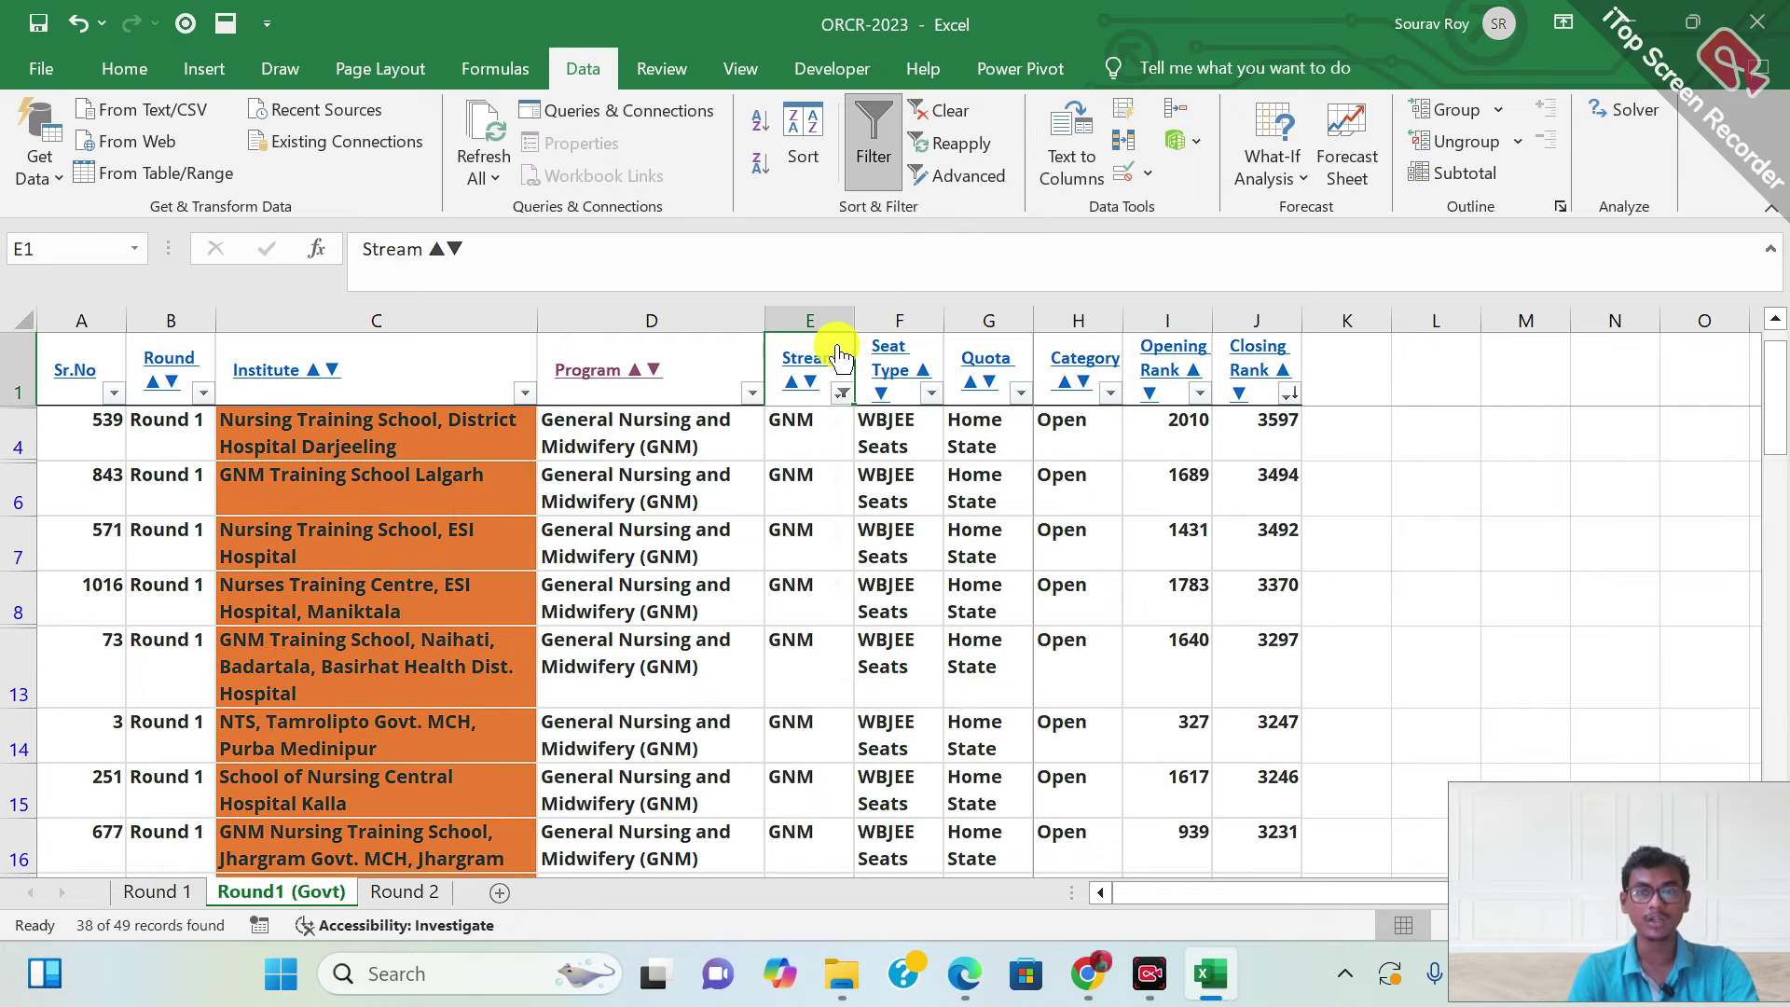
{"action": "key", "text": "Down"}
{"action": "key", "text": "Up"}
{"action": "key", "text": "Right"}
{"action": "key", "text": "Right"}
{"action": "key", "text": "Right"}
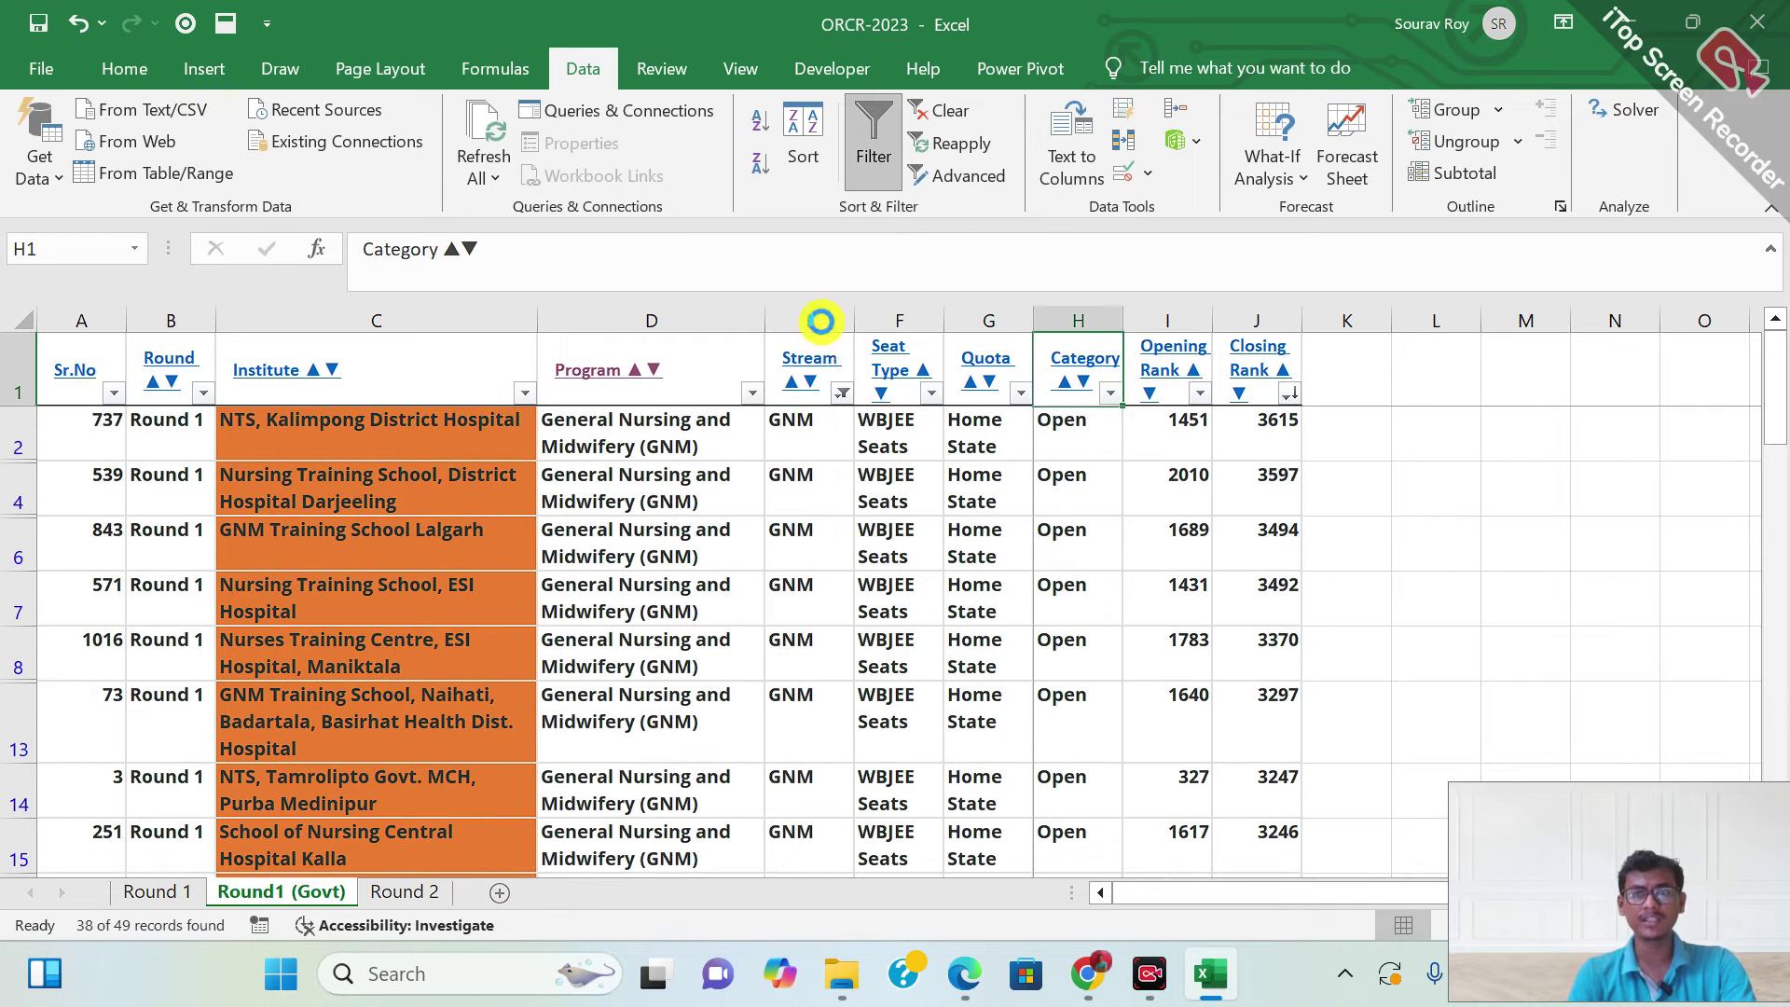
{"action": "key", "text": "alt+Down"}
{"action": "key", "text": "Down"}
{"action": "key", "text": "Down"}
{"action": "key", "text": "Escape"}
{"action": "key", "text": "Right"}
{"action": "key", "text": "Right"}
{"action": "key", "text": "Right"}
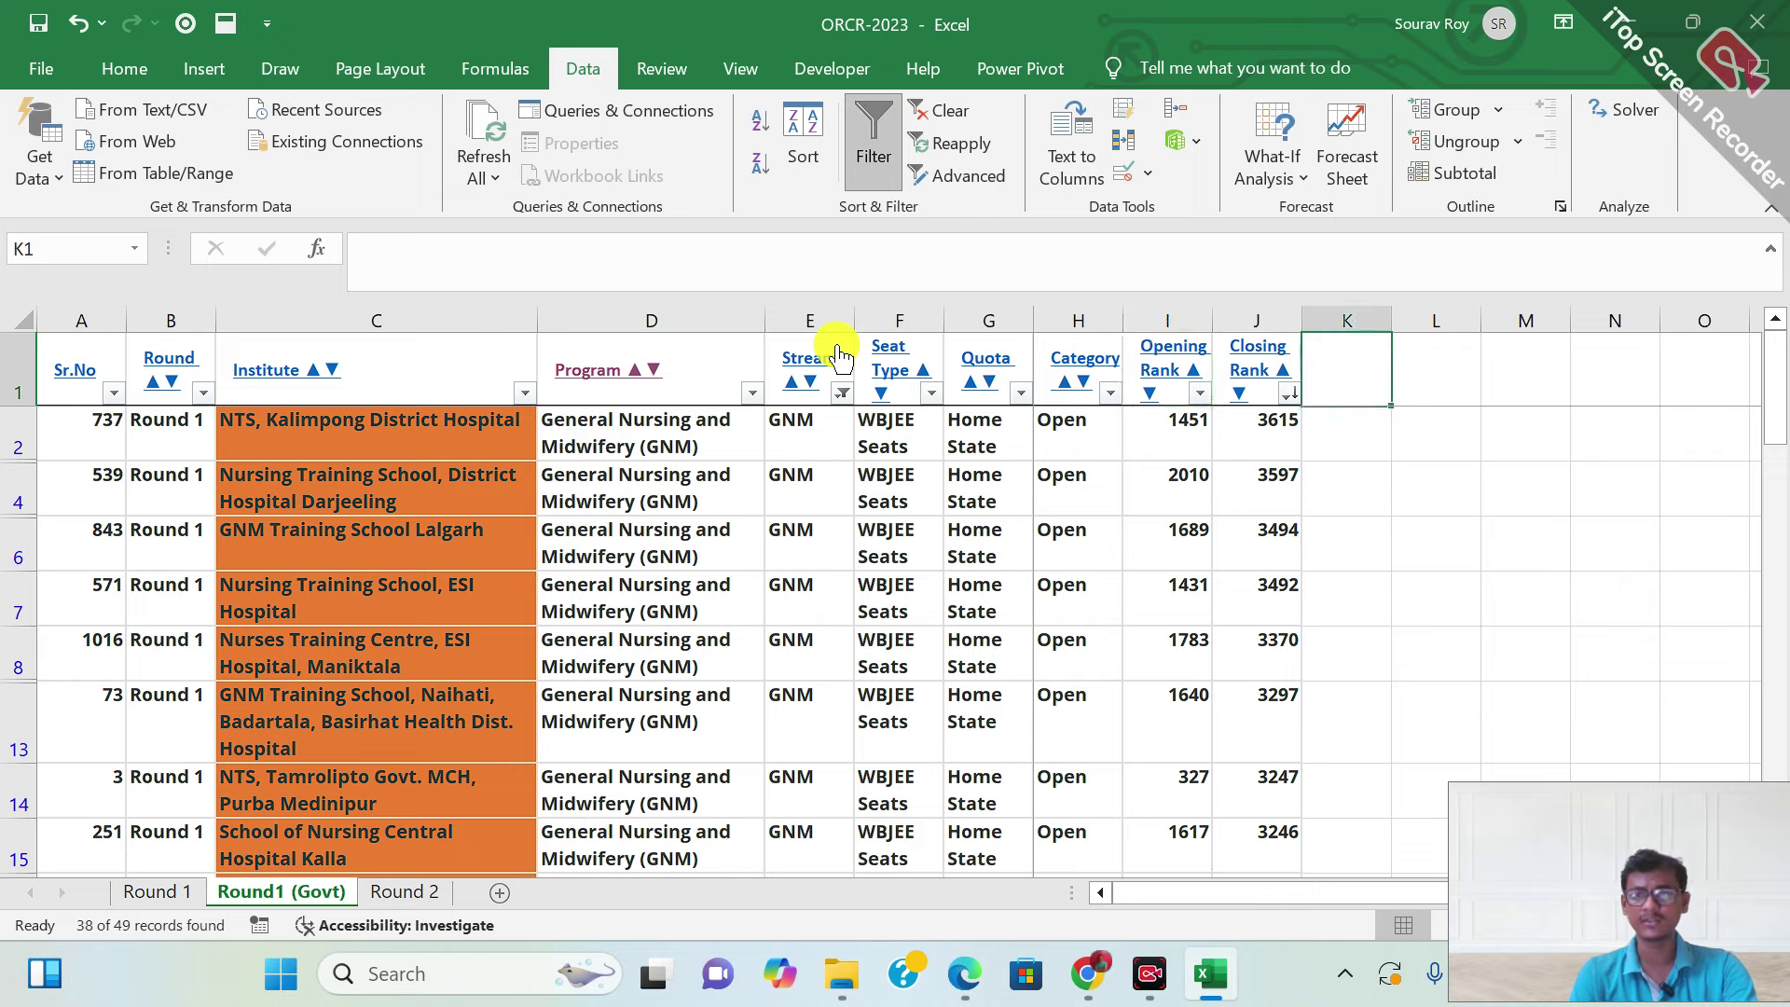
{"action": "key", "text": "Left"}
{"action": "key", "text": "alt+Down"}
{"action": "key", "text": "Down"}
{"action": "key", "text": "Escape"}
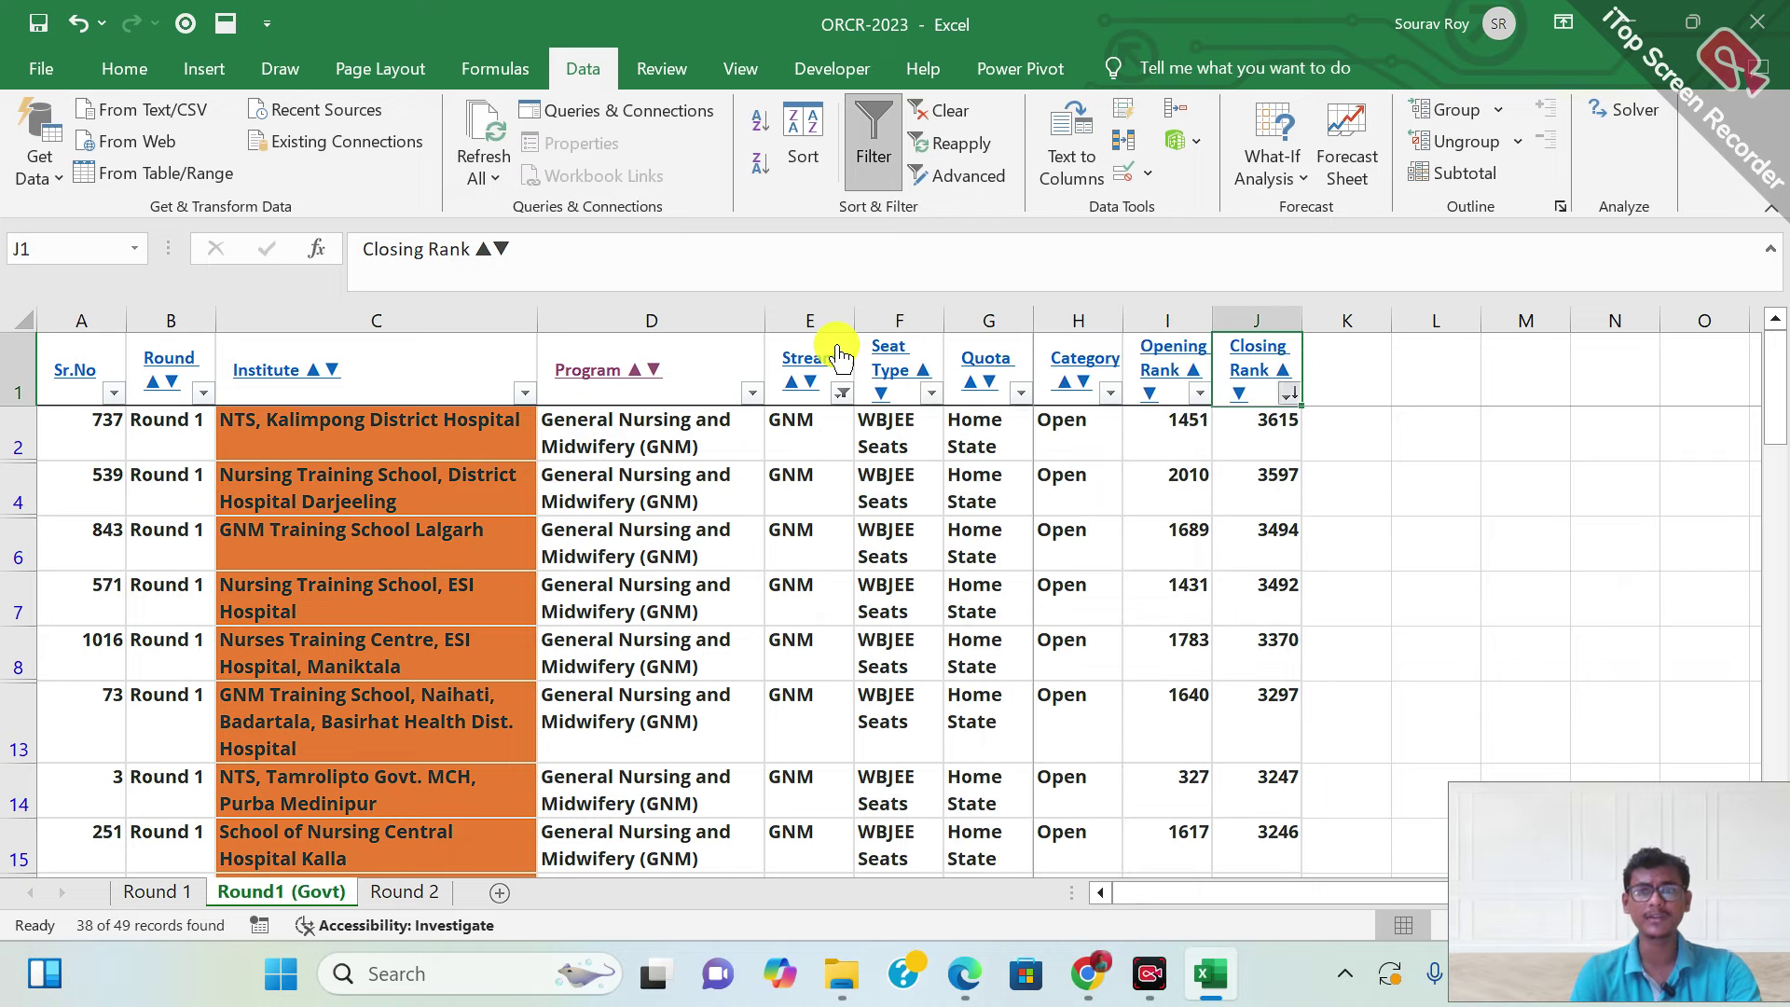
Examine the Closing Rank values of the first four government GNM institutes in the Open category
{"action": "key", "text": "Down"}
{"action": "key", "text": "Down"}
{"action": "key", "text": "Up"}
{"action": "key", "text": "Up"}
{"action": "key", "text": "Down"}
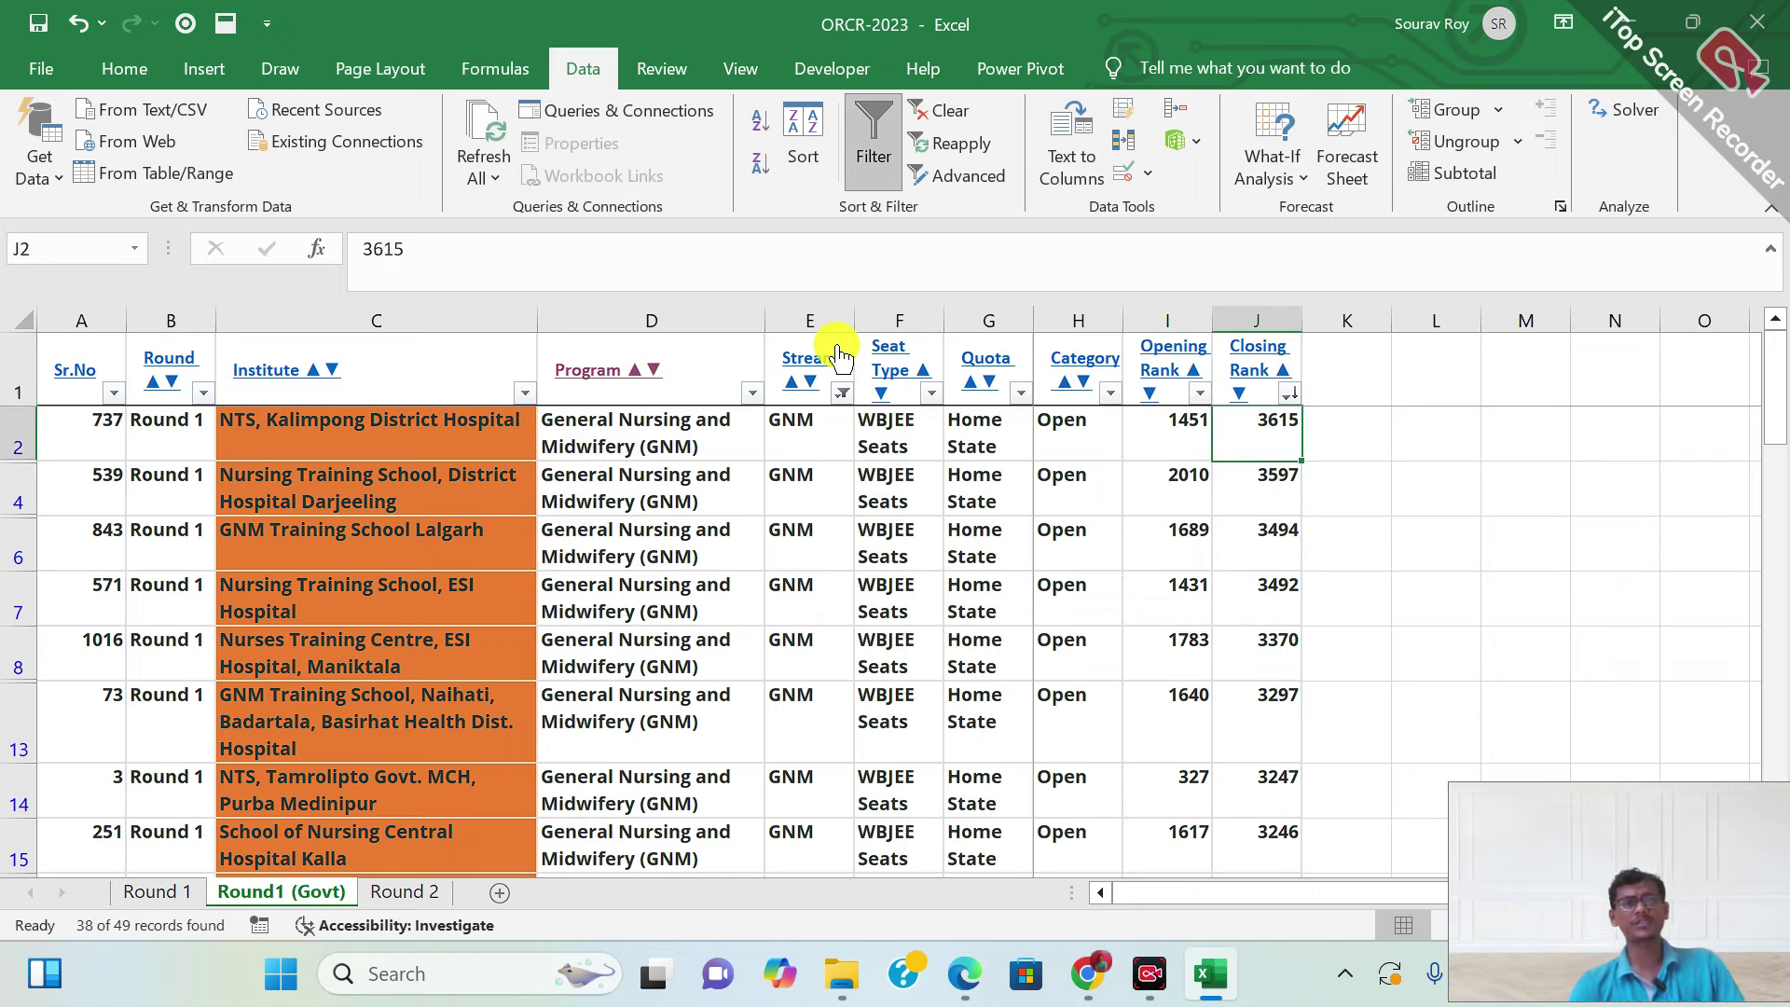
{"action": "key", "text": "Down"}
{"action": "key", "text": "Up"}
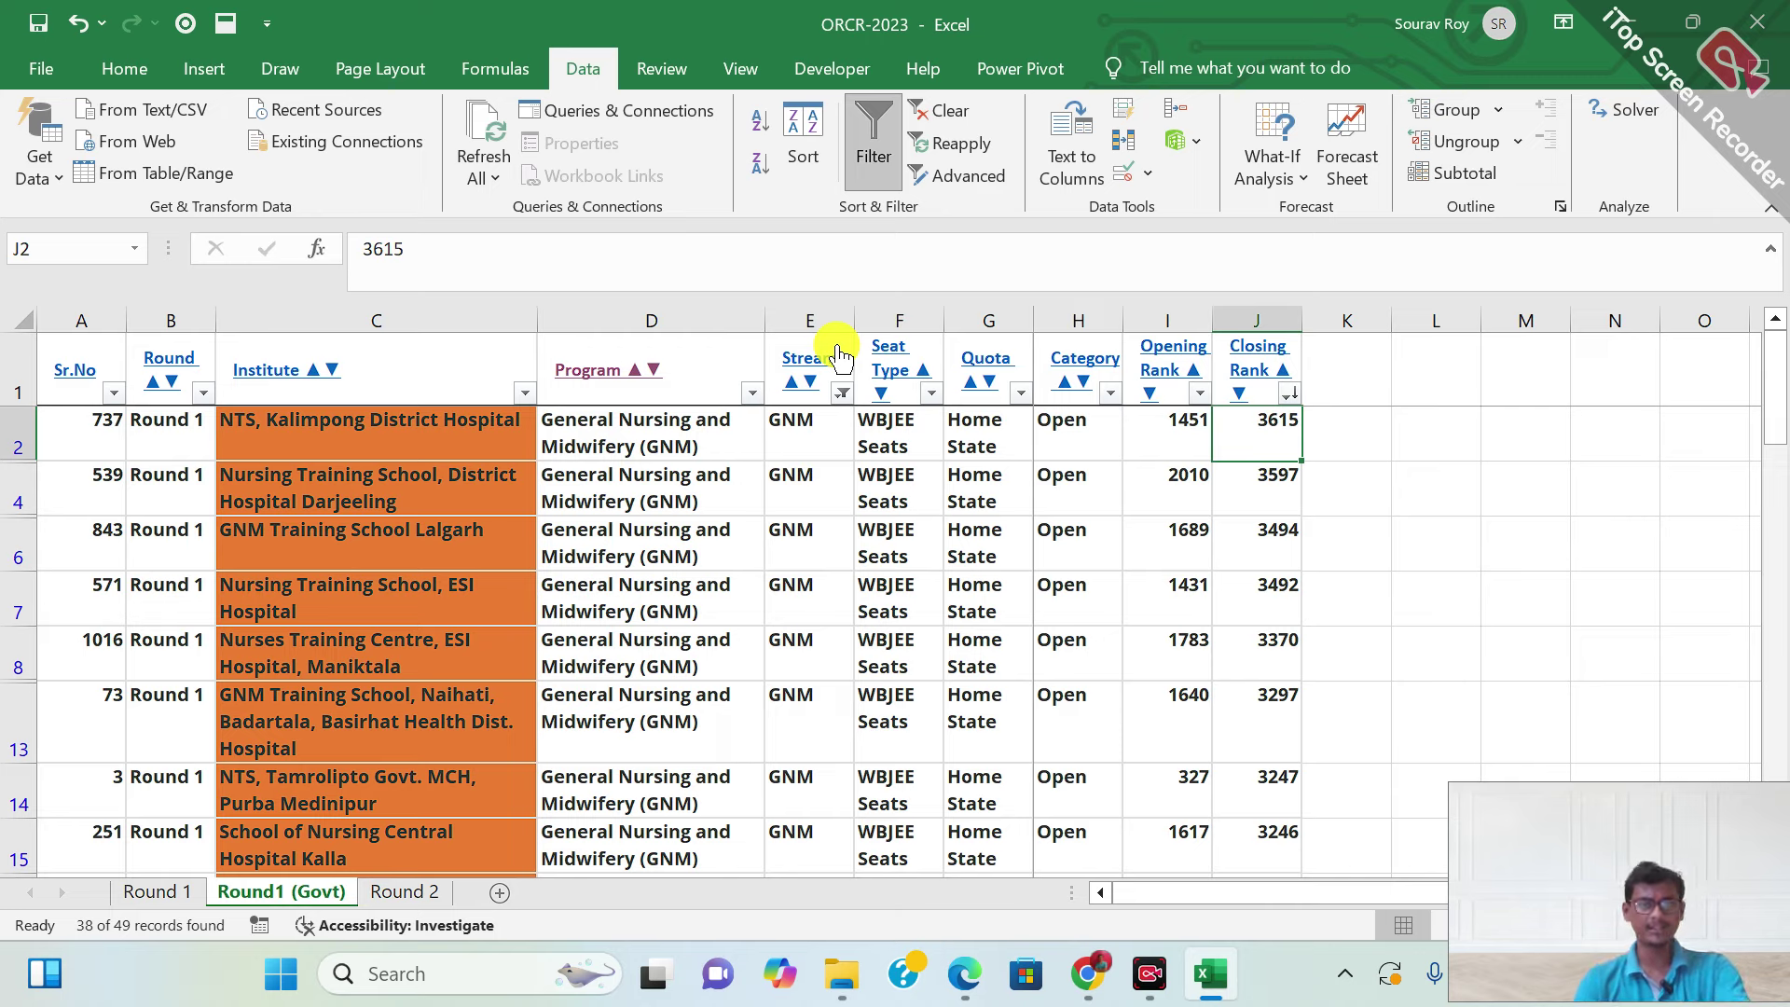
{"action": "key", "text": "Left"}
{"action": "key", "text": "Right"}
{"action": "key", "text": "Up"}
{"action": "key", "text": "Down"}
{"action": "key", "text": "Down"}
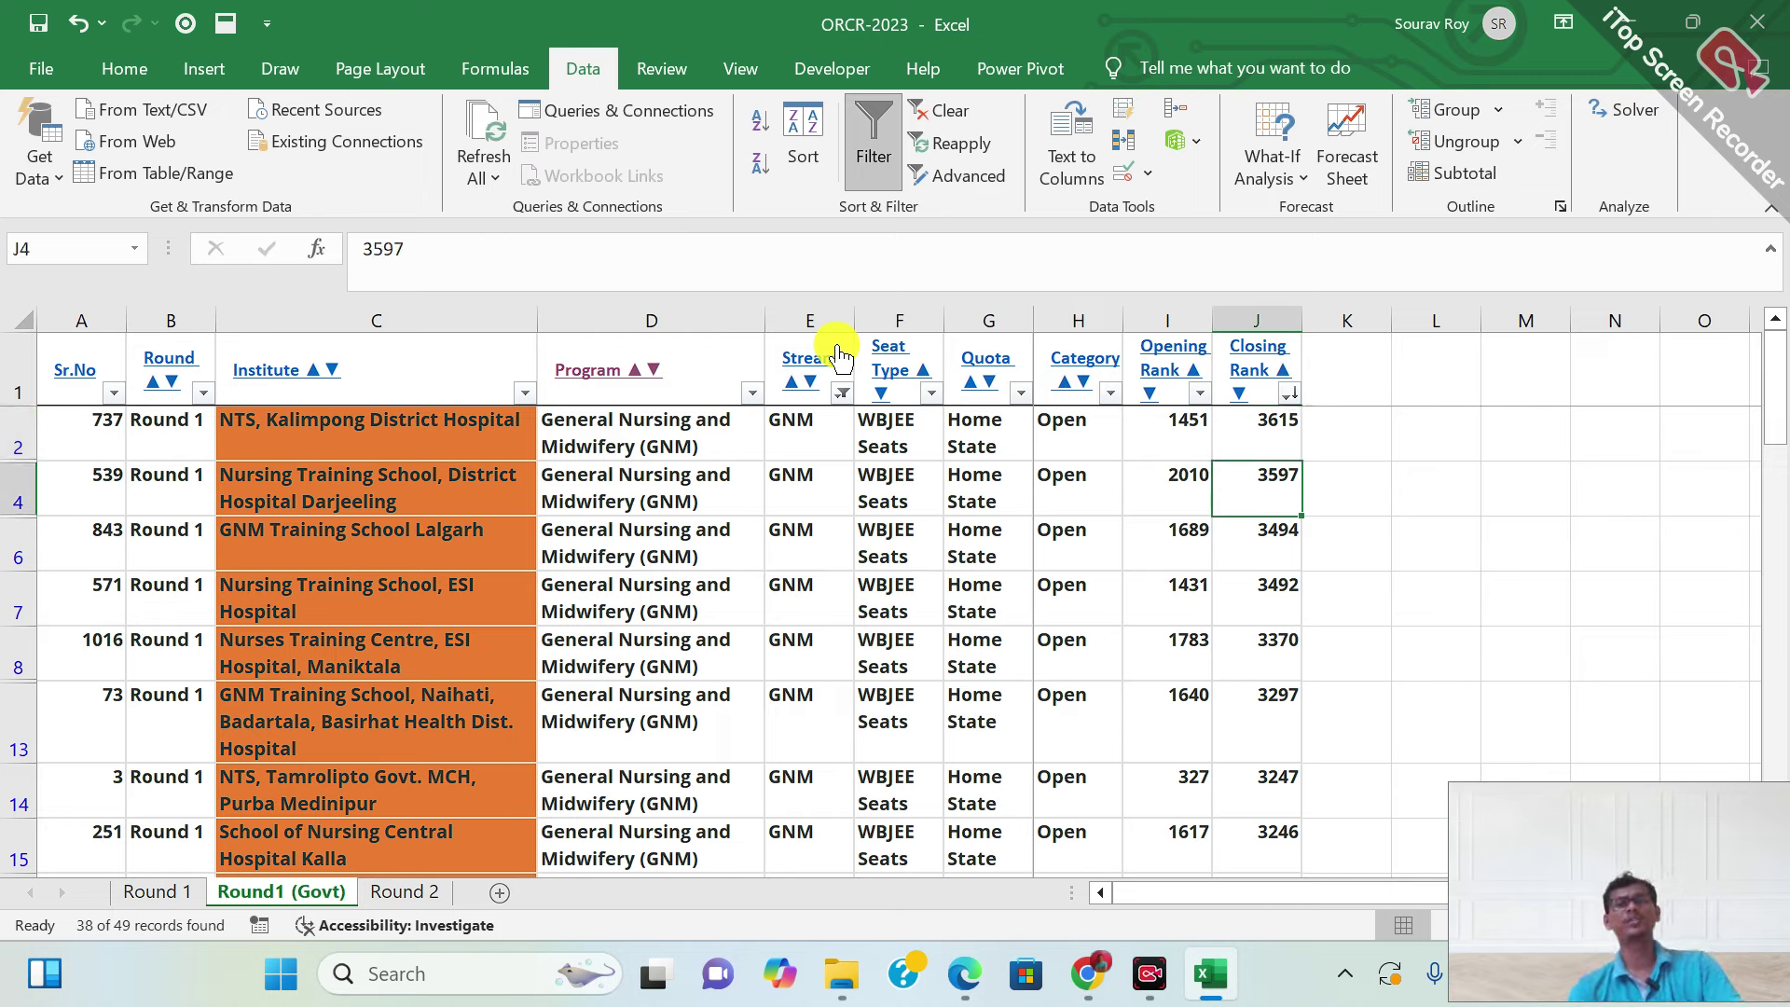
{"action": "key", "text": "Down"}
{"action": "key", "text": "Down"}
{"action": "key", "text": "Up"}
{"action": "key", "text": "Up"}
{"action": "key", "text": "Up"}
{"action": "key", "text": "Down"}
{"action": "key", "text": "Down"}
{"action": "key", "text": "Down"}
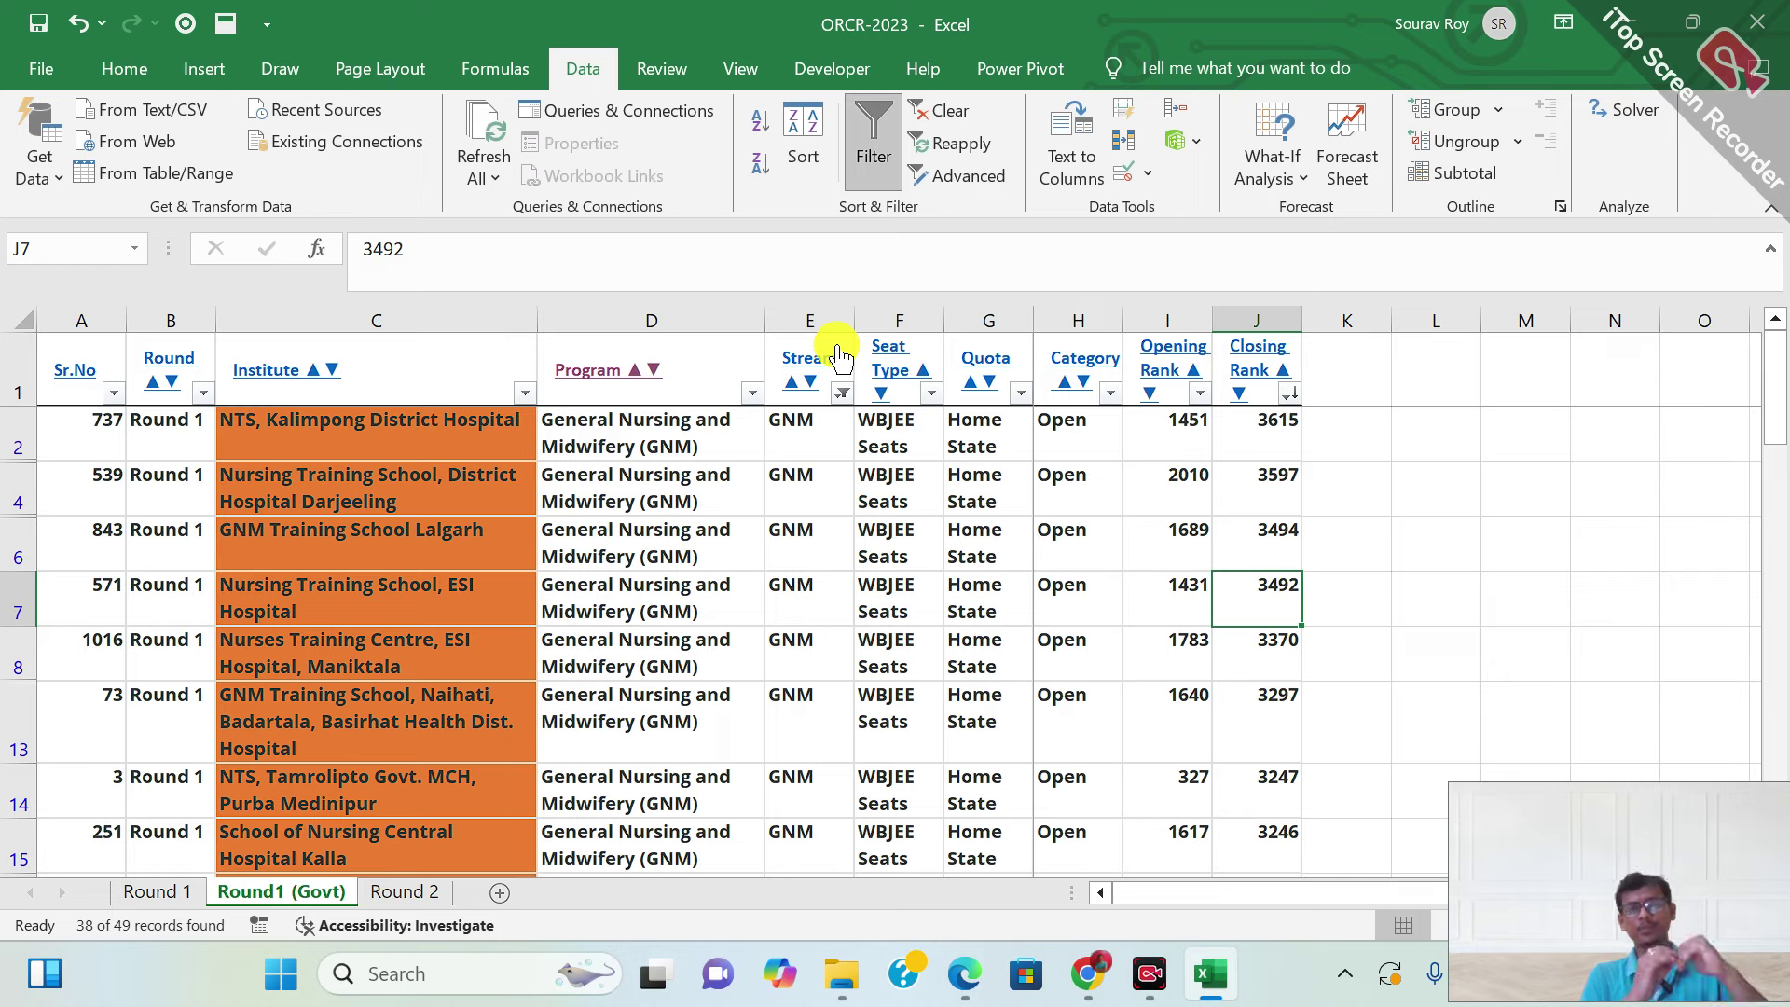
Select the rows of Nursing Training School, ESI Hospital and Nurses Training Centre, ESI Hospital, Maniktala to check their ranks
{"action": "left_click", "coordinate": [1152, 974]}
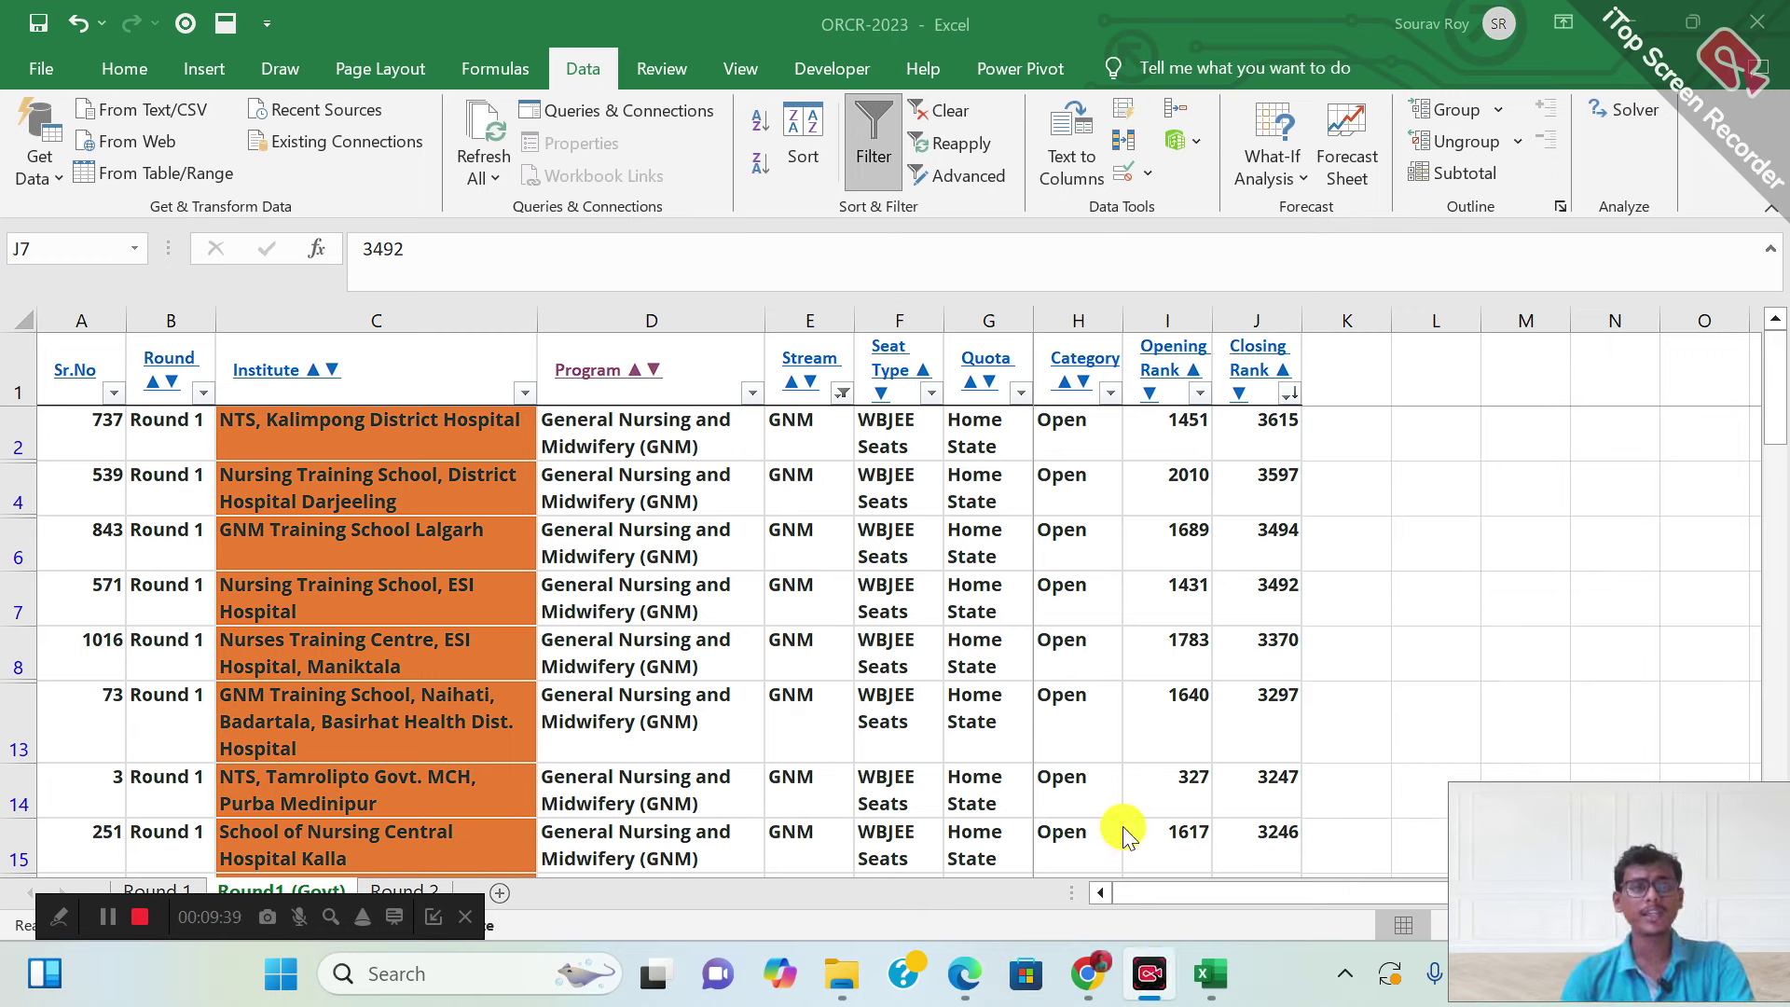
{"action": "left_click", "coordinate": [852, 412]}
{"action": "key", "text": "Down"}
{"action": "key", "text": "Down"}
{"action": "key", "text": "Down"}
{"action": "key", "text": "Down"}
{"action": "key", "text": "Down"}
{"action": "key", "text": "Down"}
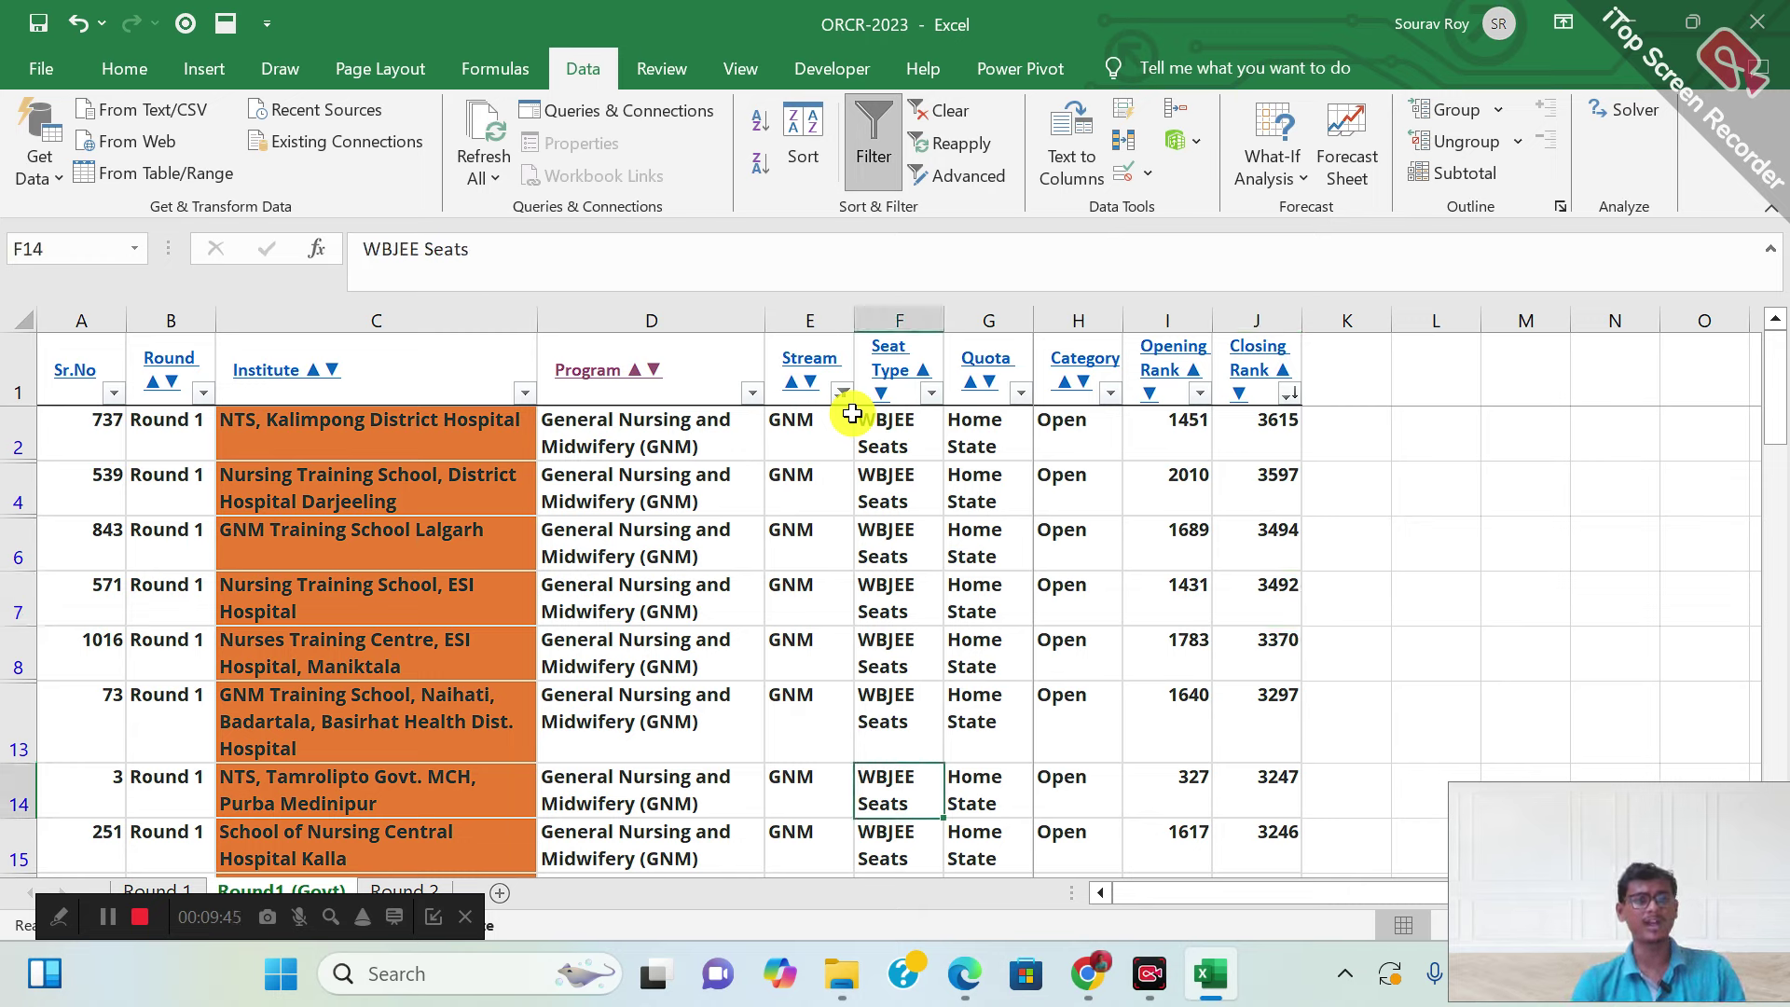
{"action": "key", "text": "Up"}
{"action": "key", "text": "Up"}
{"action": "key", "text": "Up"}
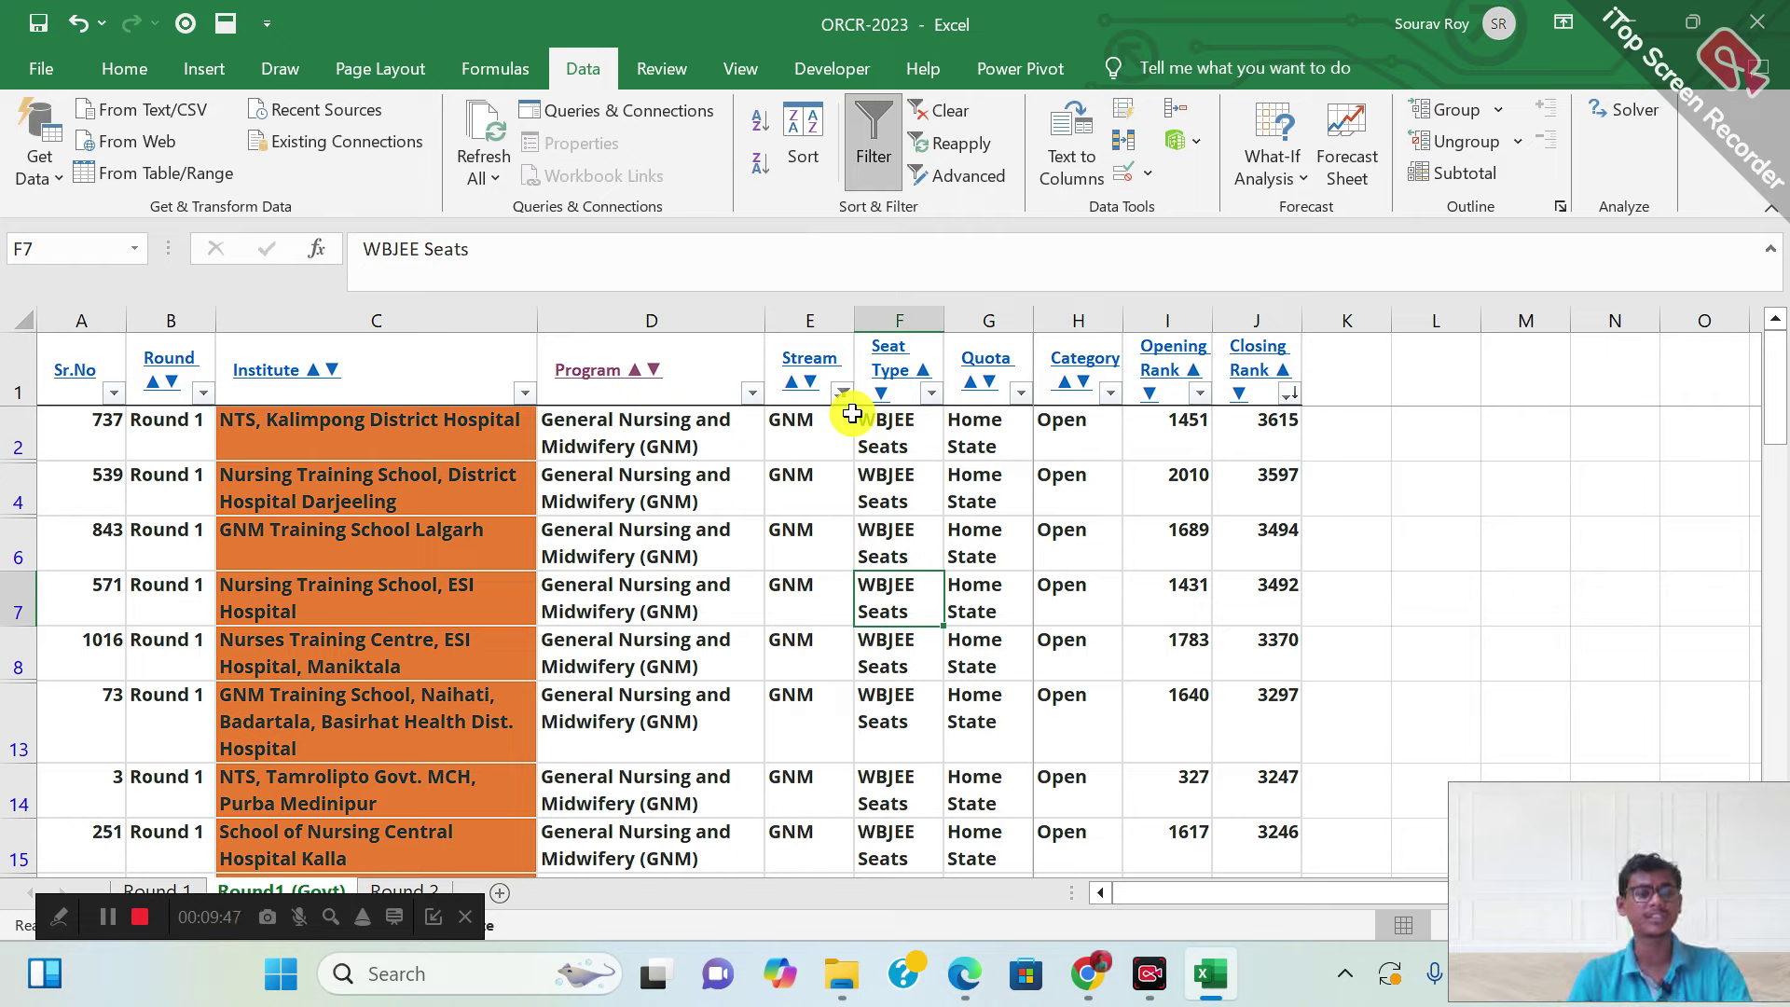
{"action": "key", "text": "shift+Down"}
{"action": "key", "text": "shift+space"}
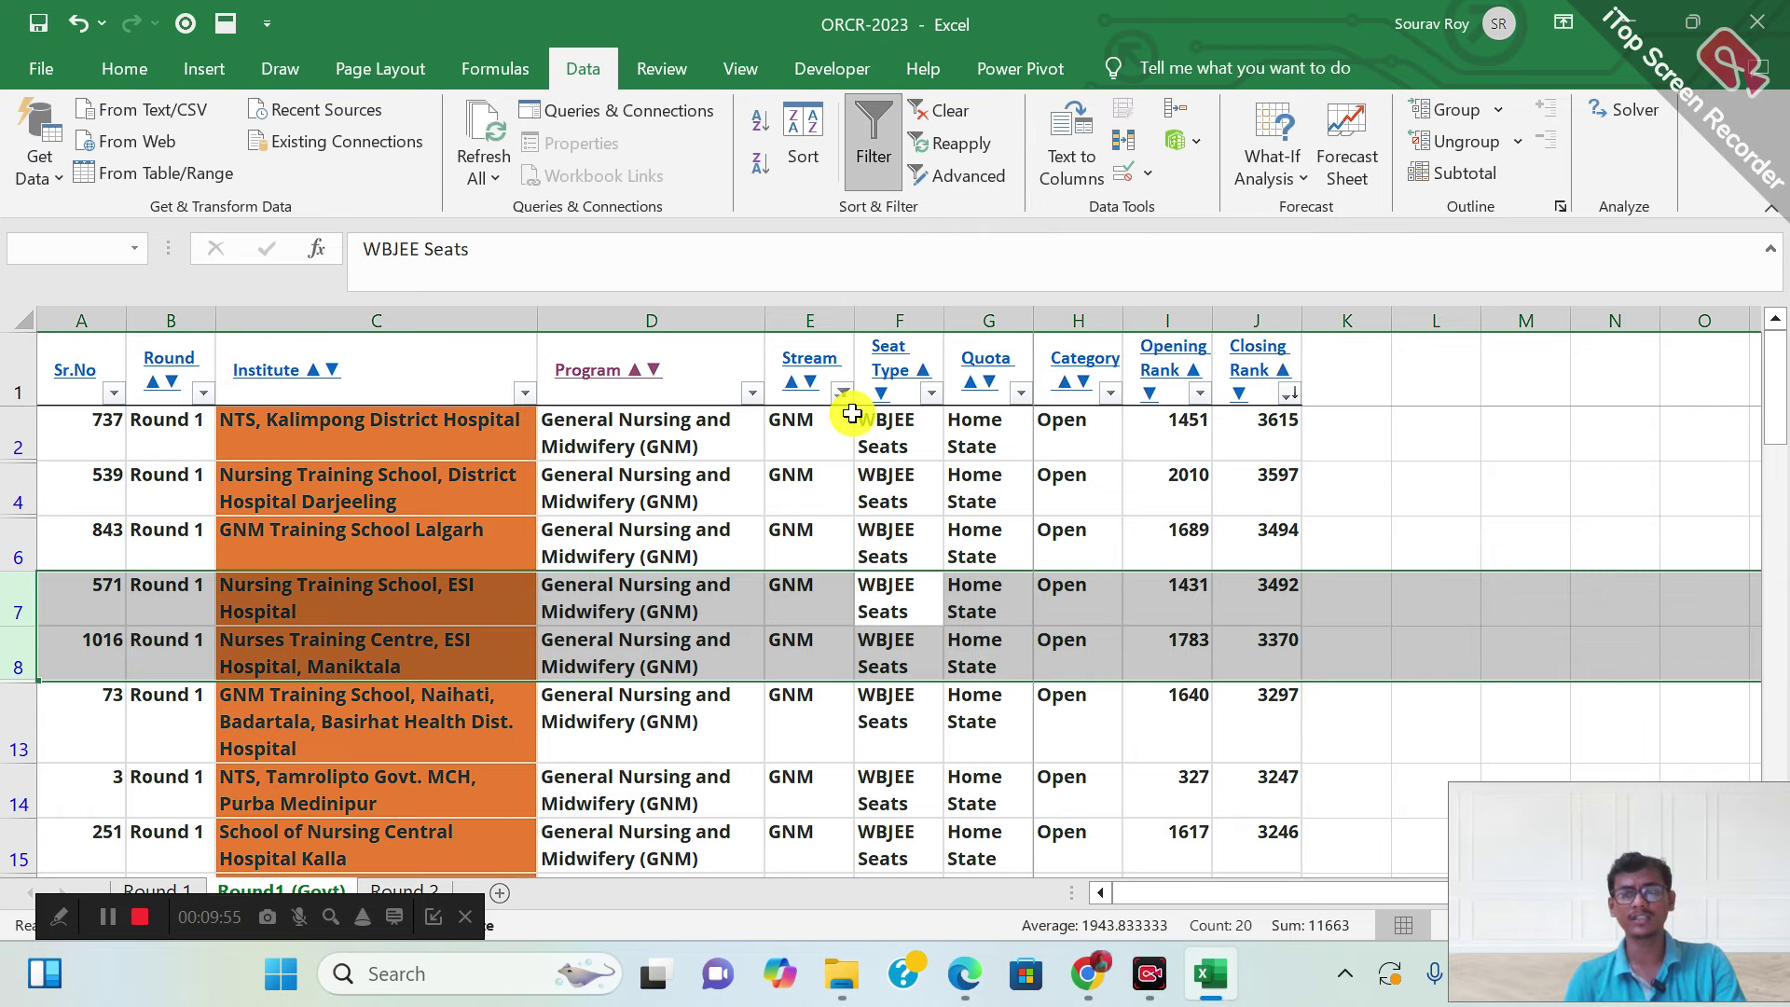
Go to the last GNM record and select its entire row to check its ranks
{"action": "key", "text": "Down"}
{"action": "key", "text": "Down"}
{"action": "key", "text": "Down"}
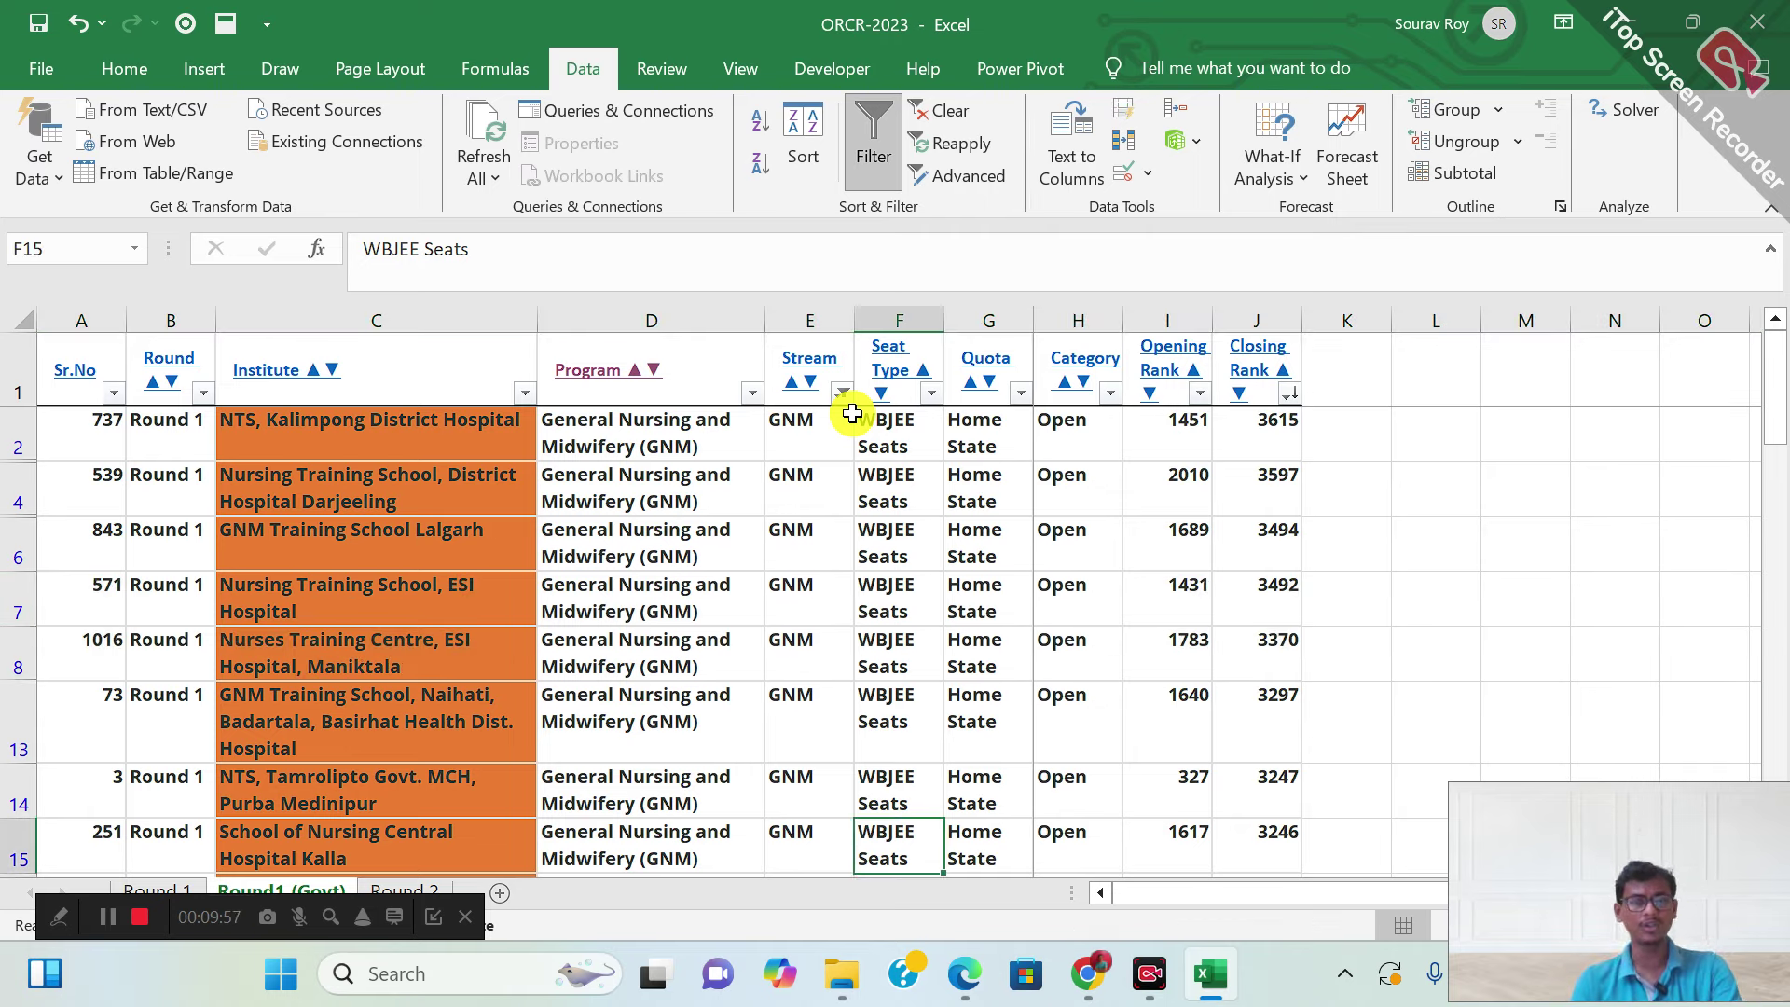
{"action": "key", "text": "ctrl+Down"}
{"action": "key", "text": "shift+space"}
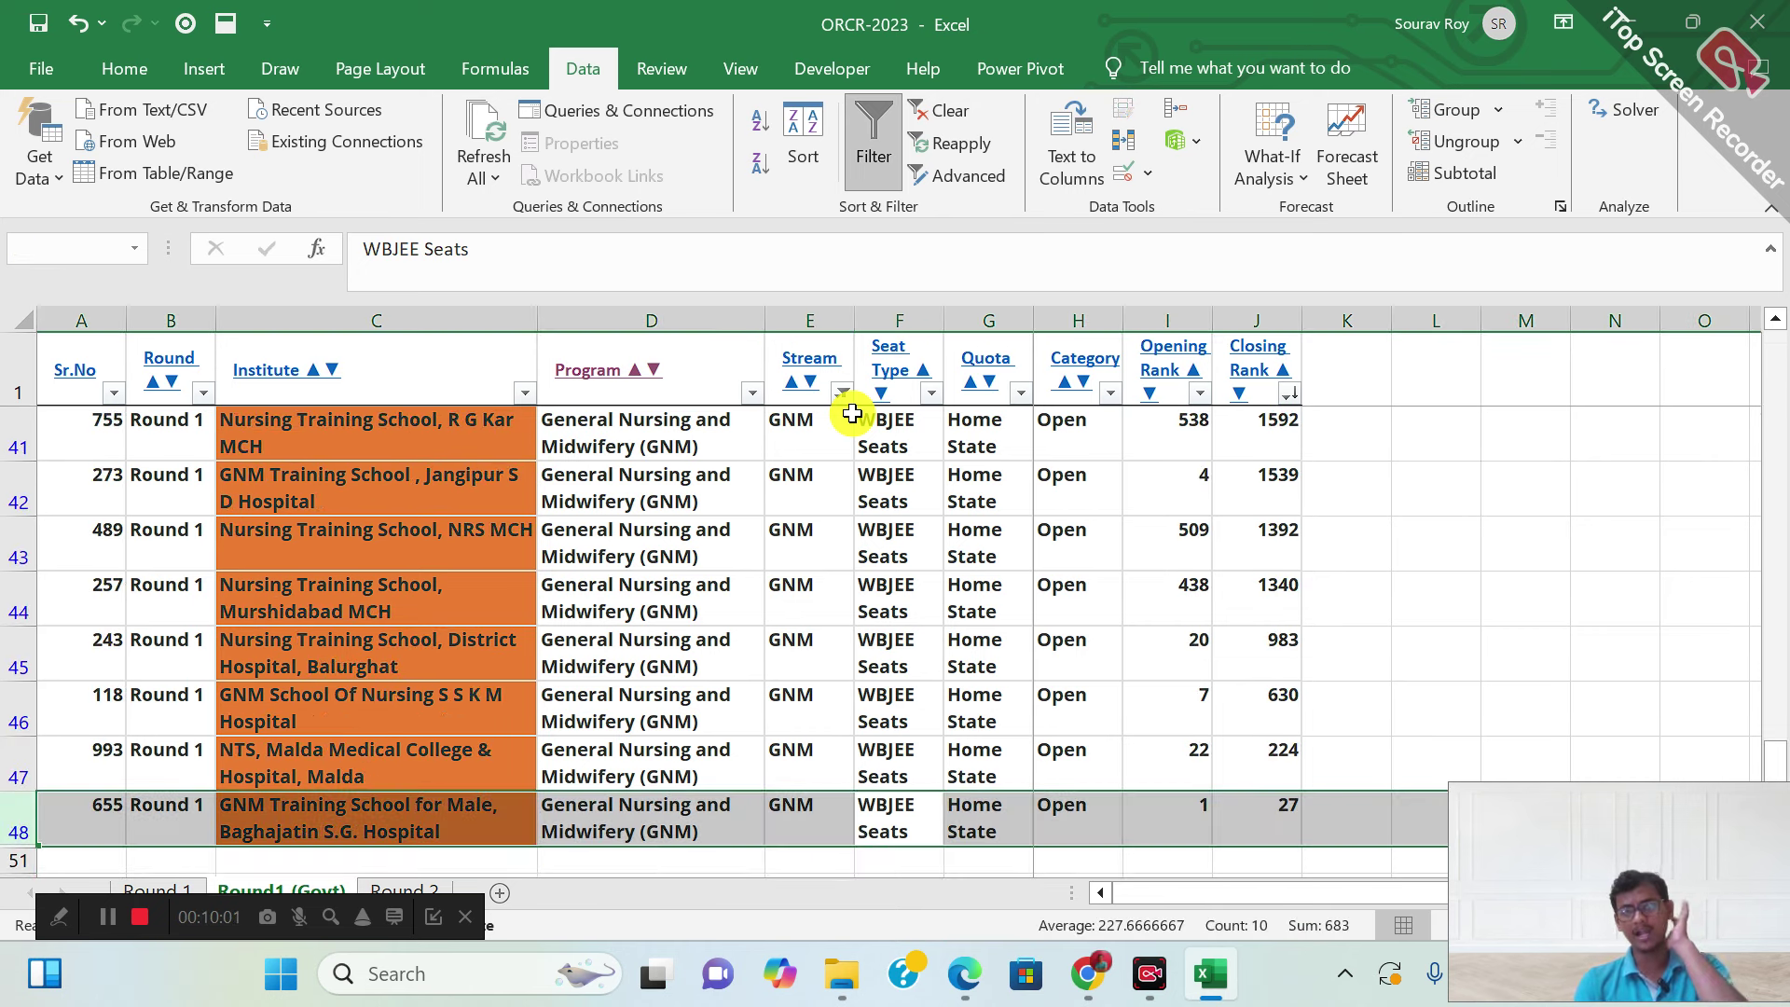
Review the last GNM institutes row by row upward to Nursing Training School, R G Kar MCH
{"action": "key", "text": "Up"}
{"action": "key", "text": "Up"}
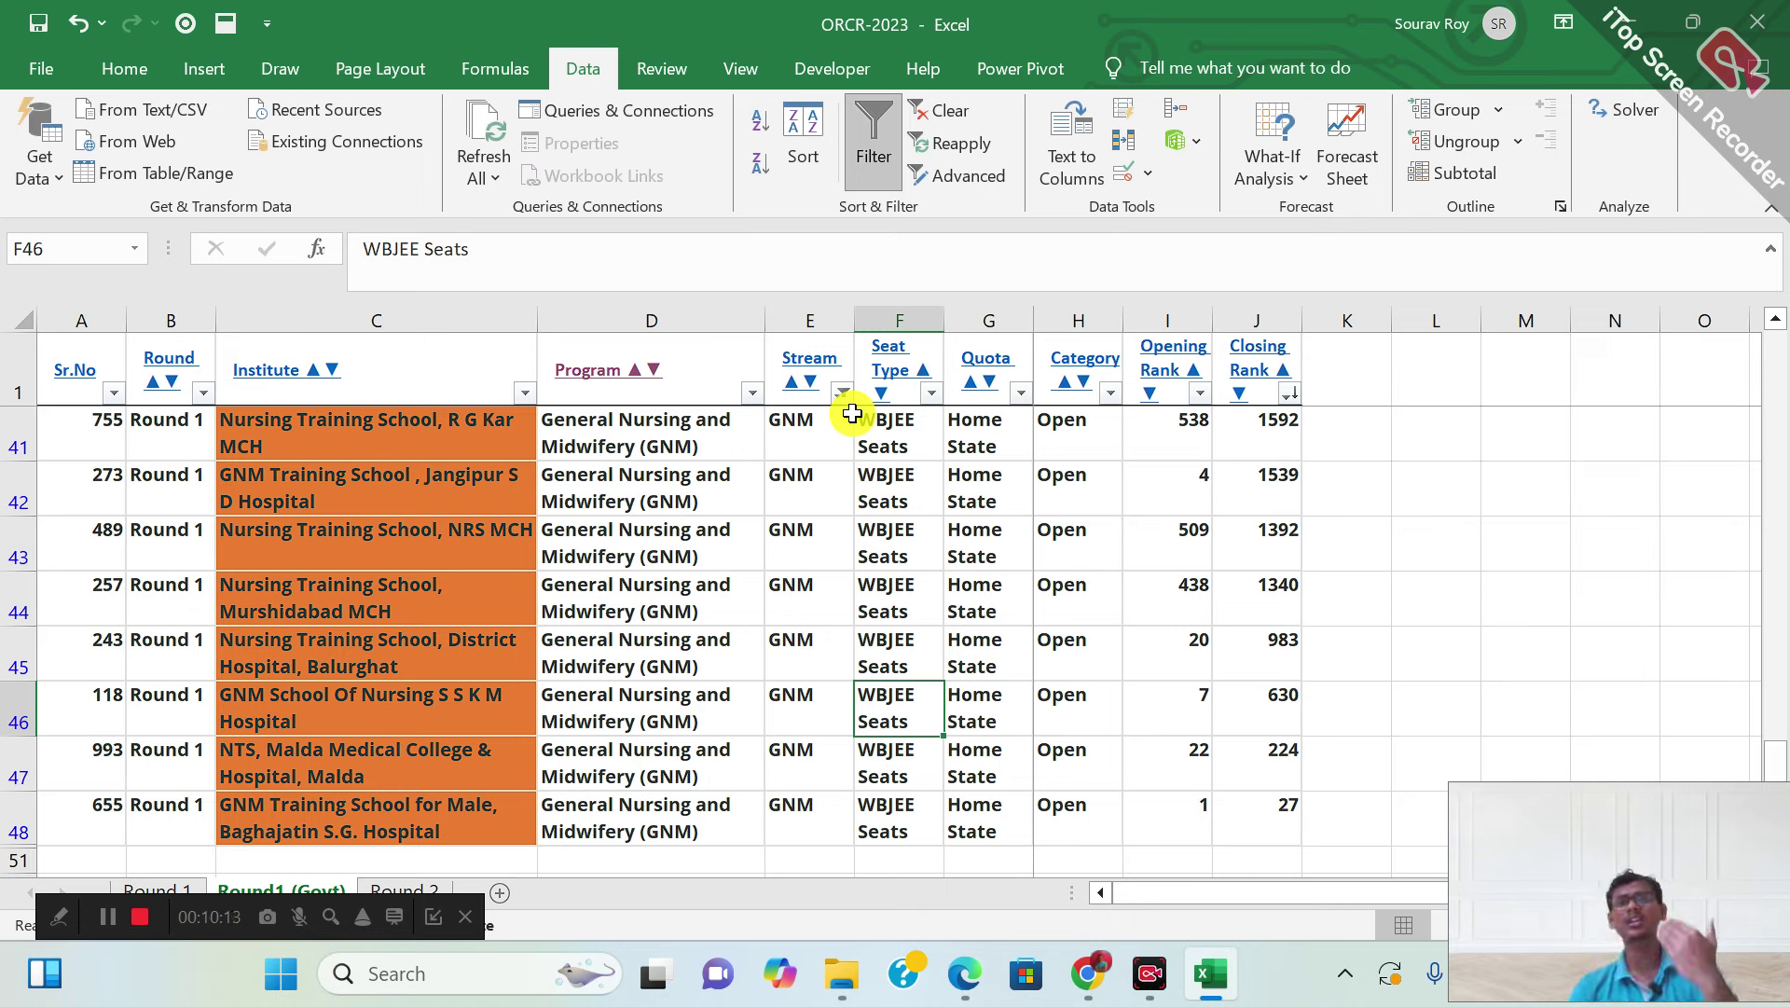
{"action": "key", "text": "Up"}
{"action": "key", "text": "Up"}
{"action": "key", "text": "Up"}
{"action": "key", "text": "Up"}
{"action": "key", "text": "Up"}
{"action": "key", "text": "Up"}
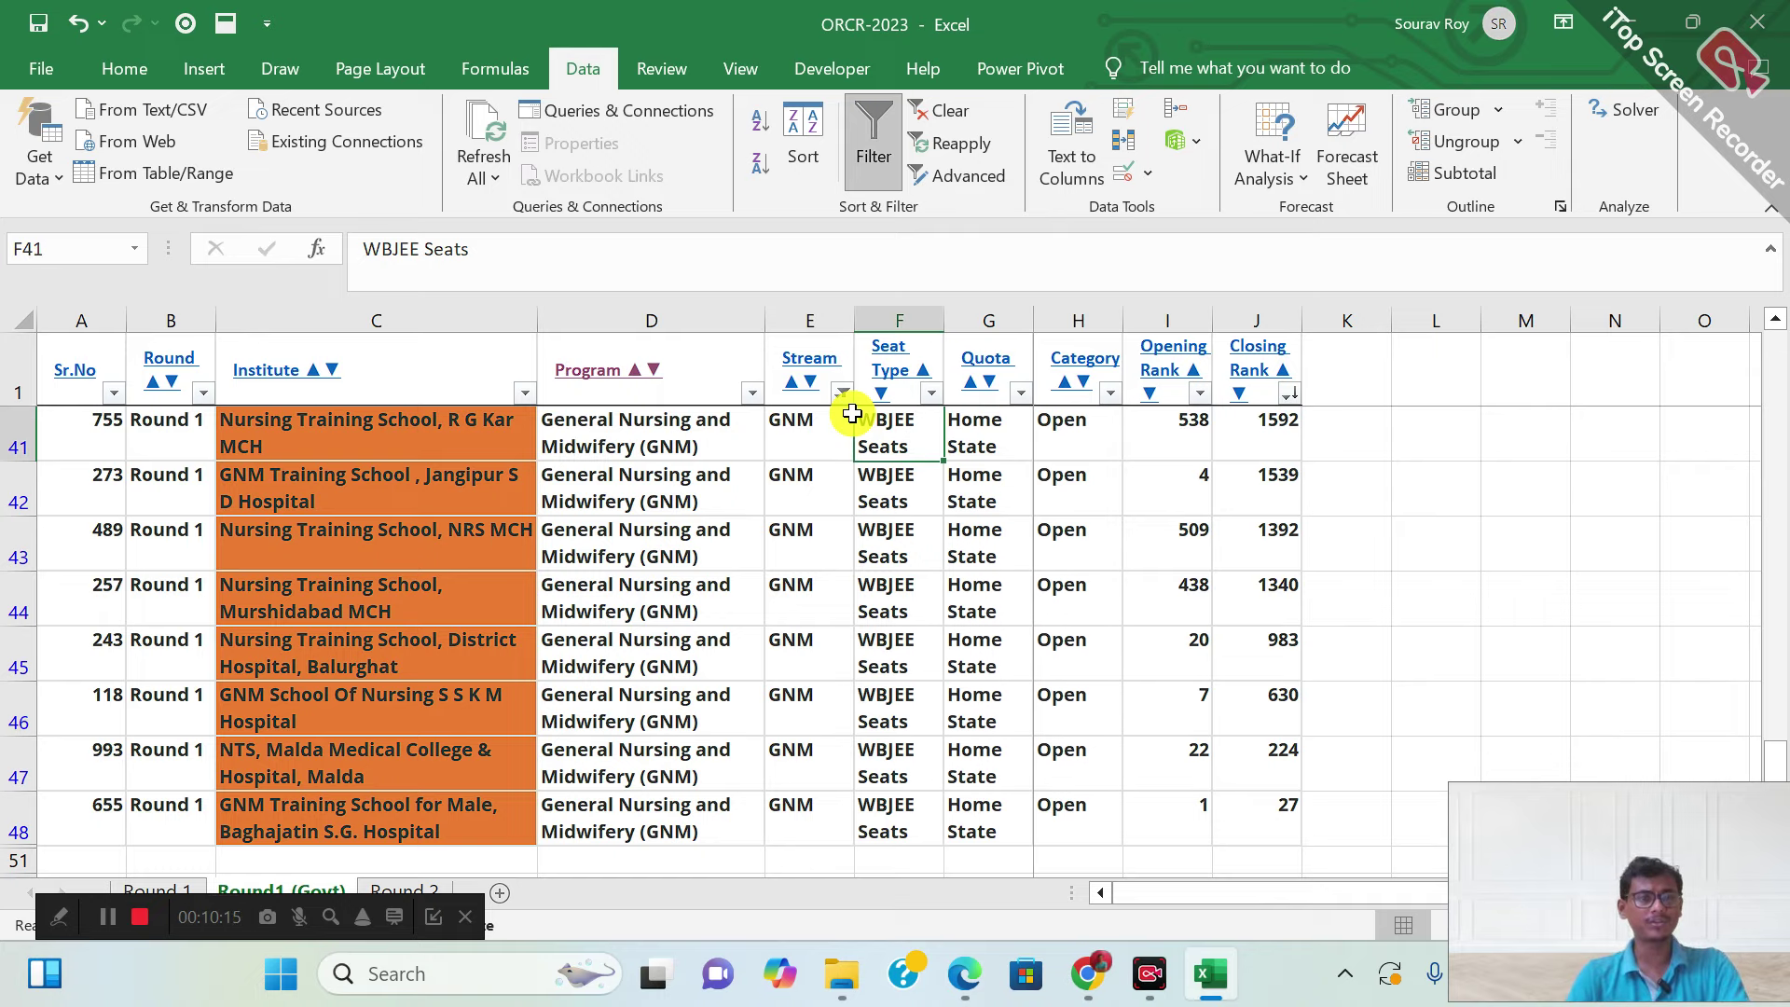
Select the entire row of Nursing Training School, NRS MCH to check its ranks
{"action": "key", "text": "Down"}
{"action": "key", "text": "Down"}
{"action": "key", "text": "Down"}
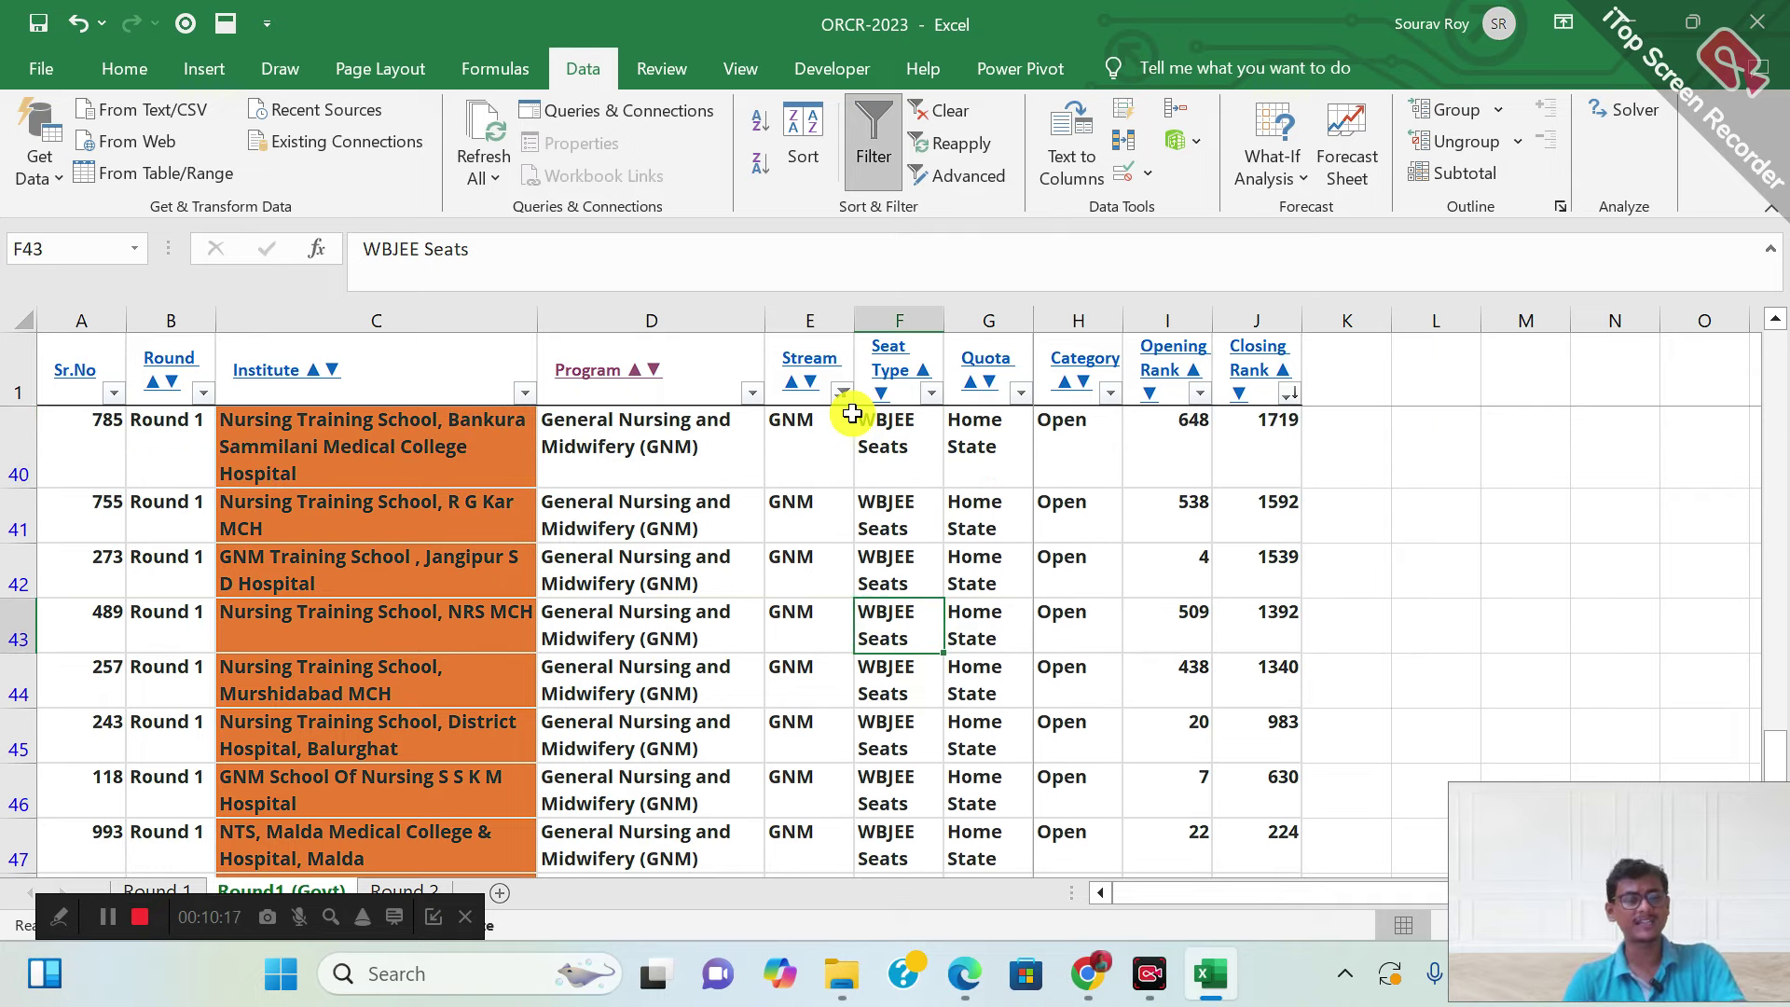
{"action": "key", "text": "shift+space"}
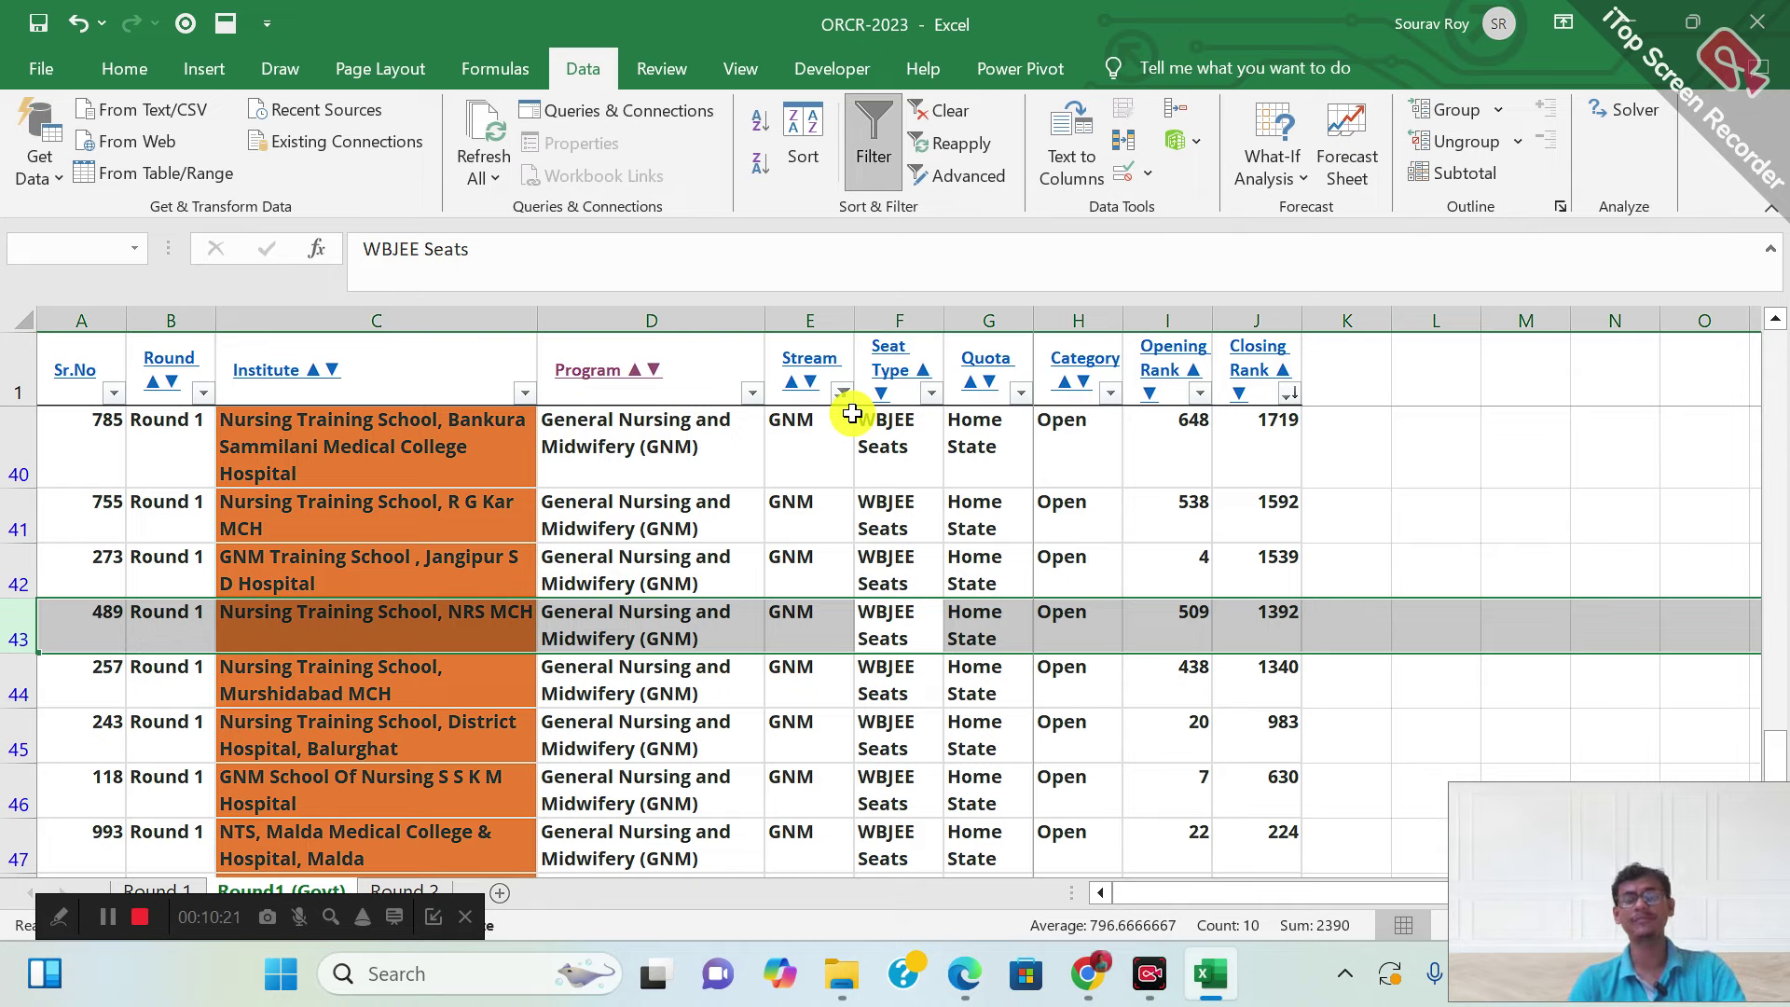
Move up the GNM list and select the row of Nursing Training School, Sambhu Nath Pandit Hospital
{"action": "key", "text": "Up"}
{"action": "key", "text": "Up"}
{"action": "key", "text": "Up"}
{"action": "key", "text": "Up"}
{"action": "key", "text": "Up"}
{"action": "key", "text": "Up"}
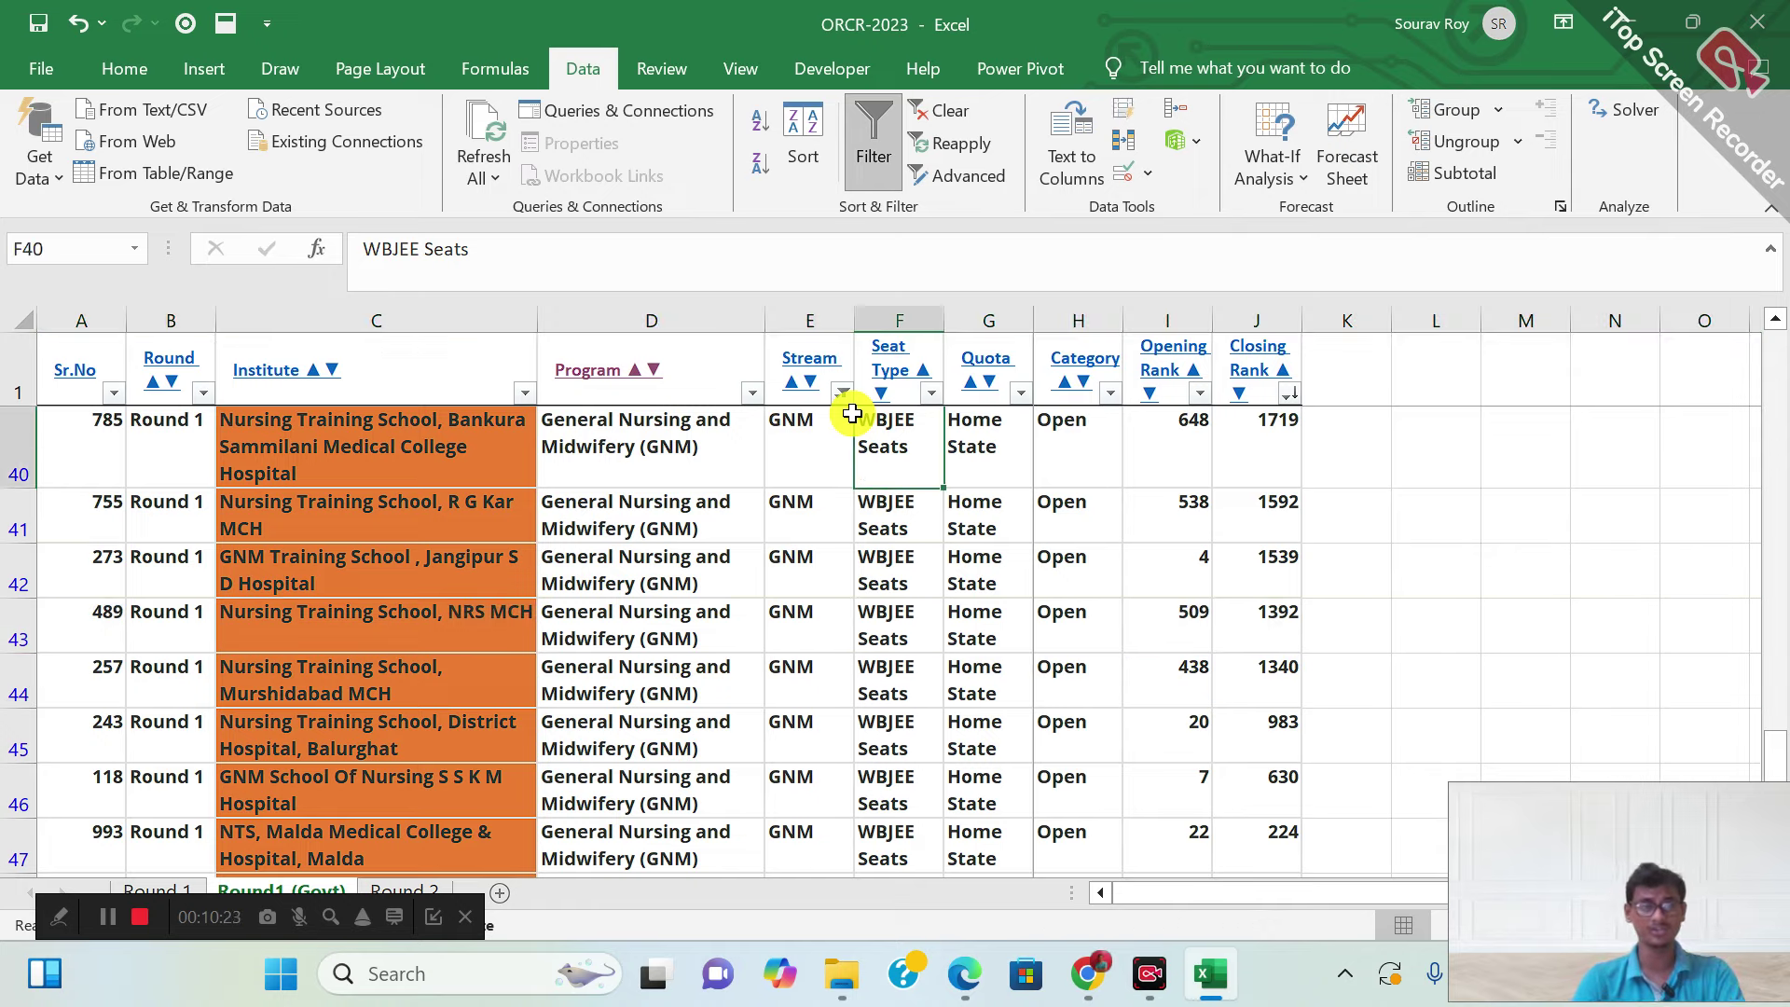
{"action": "key", "text": "Up"}
{"action": "key", "text": "Up"}
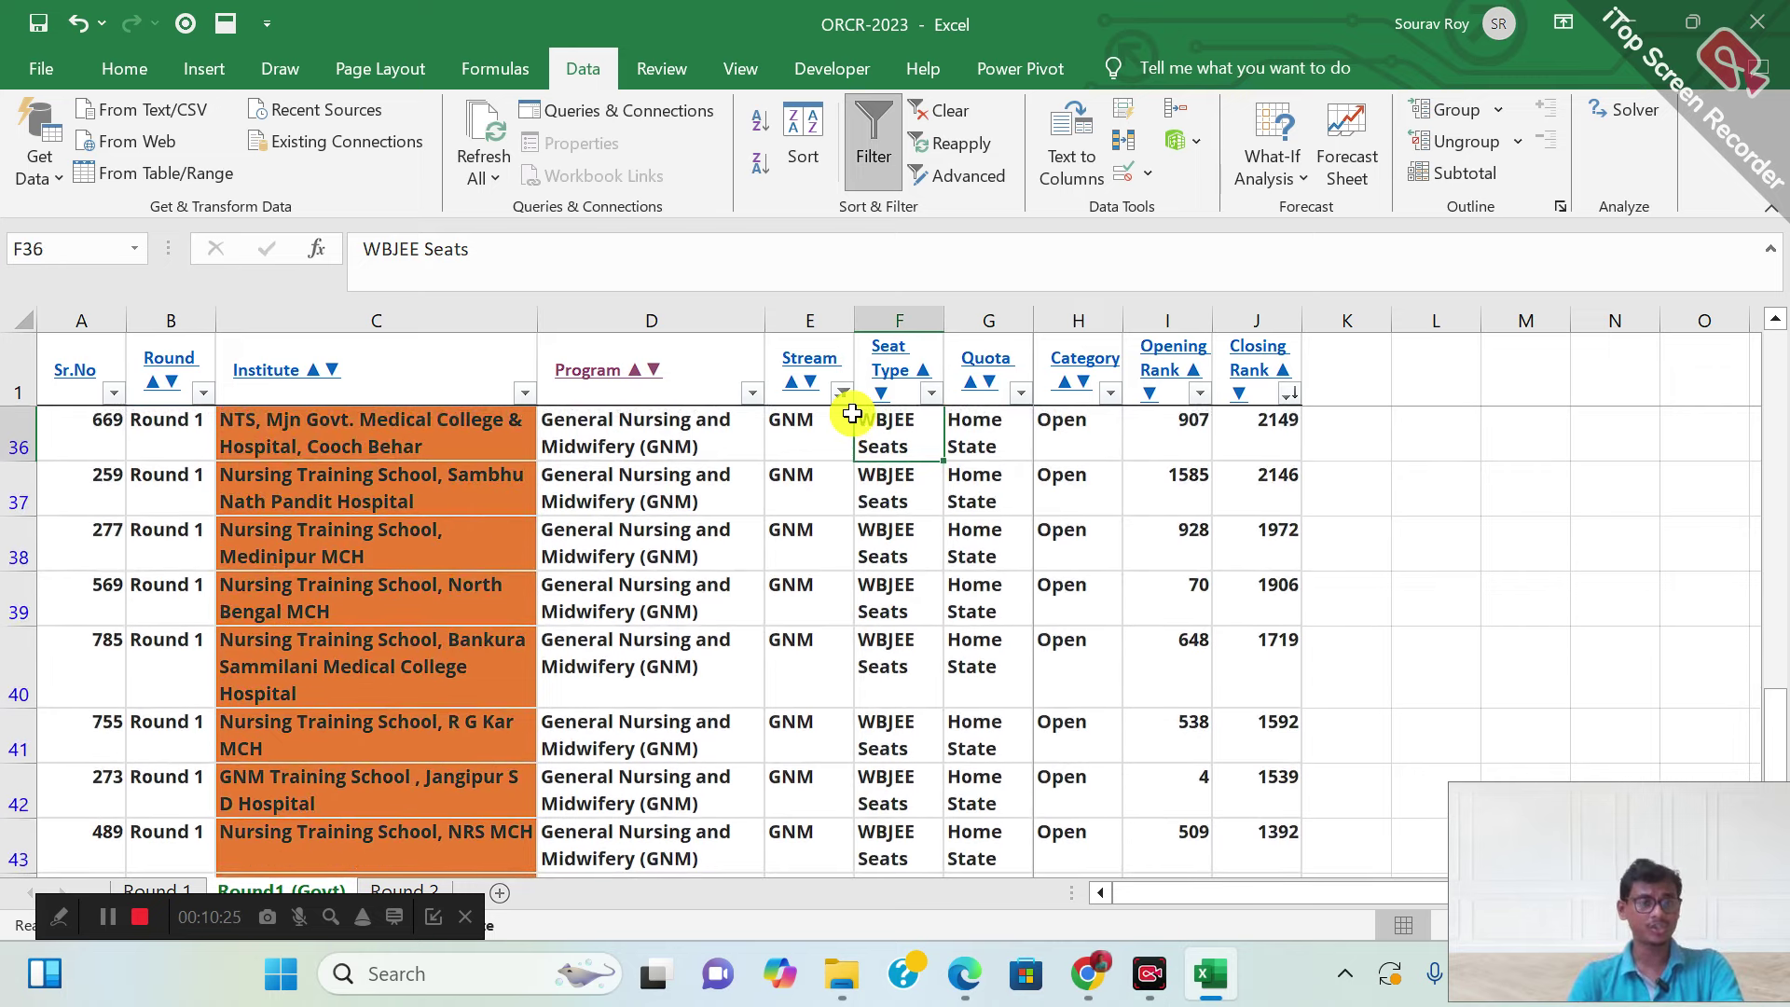
{"action": "key", "text": "Down"}
{"action": "key", "text": "Down"}
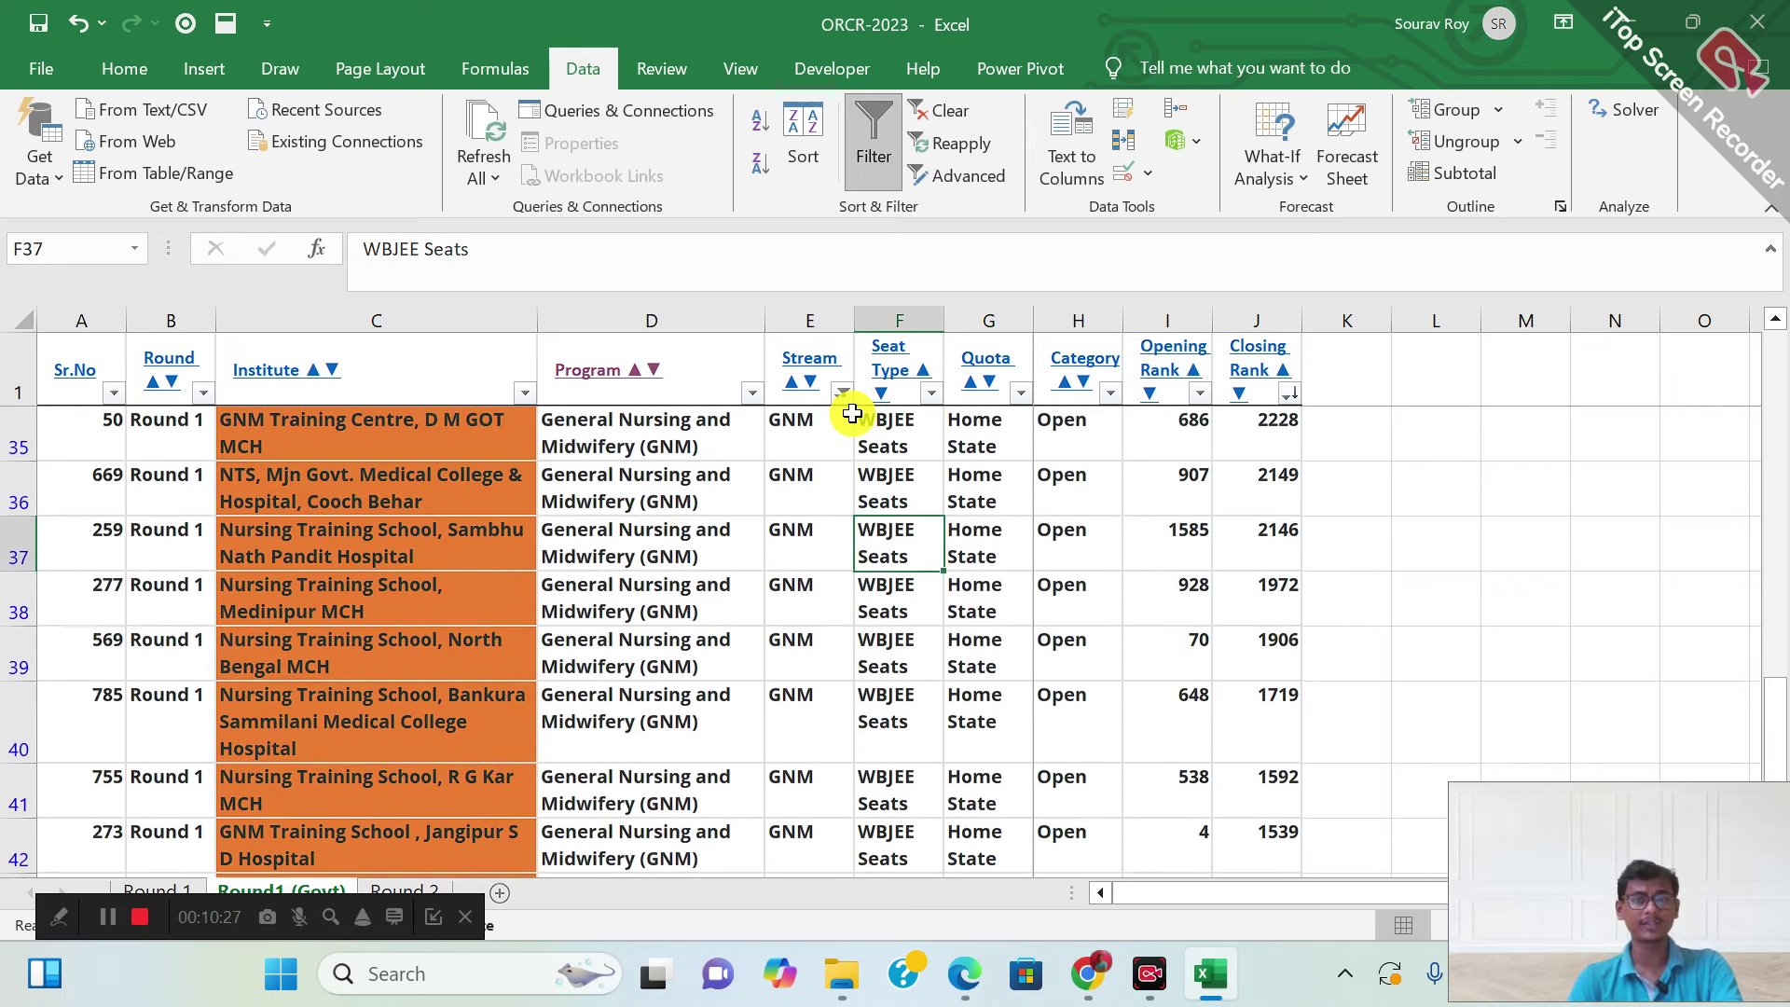
{"action": "key", "text": "shift+space"}
Continue up the GNM list and select the row of NTS, Bardhaman MCH to check its ranks
{"action": "key", "text": "Up"}
{"action": "key", "text": "Up"}
{"action": "key", "text": "Up"}
{"action": "key", "text": "Up"}
{"action": "key", "text": "Up"}
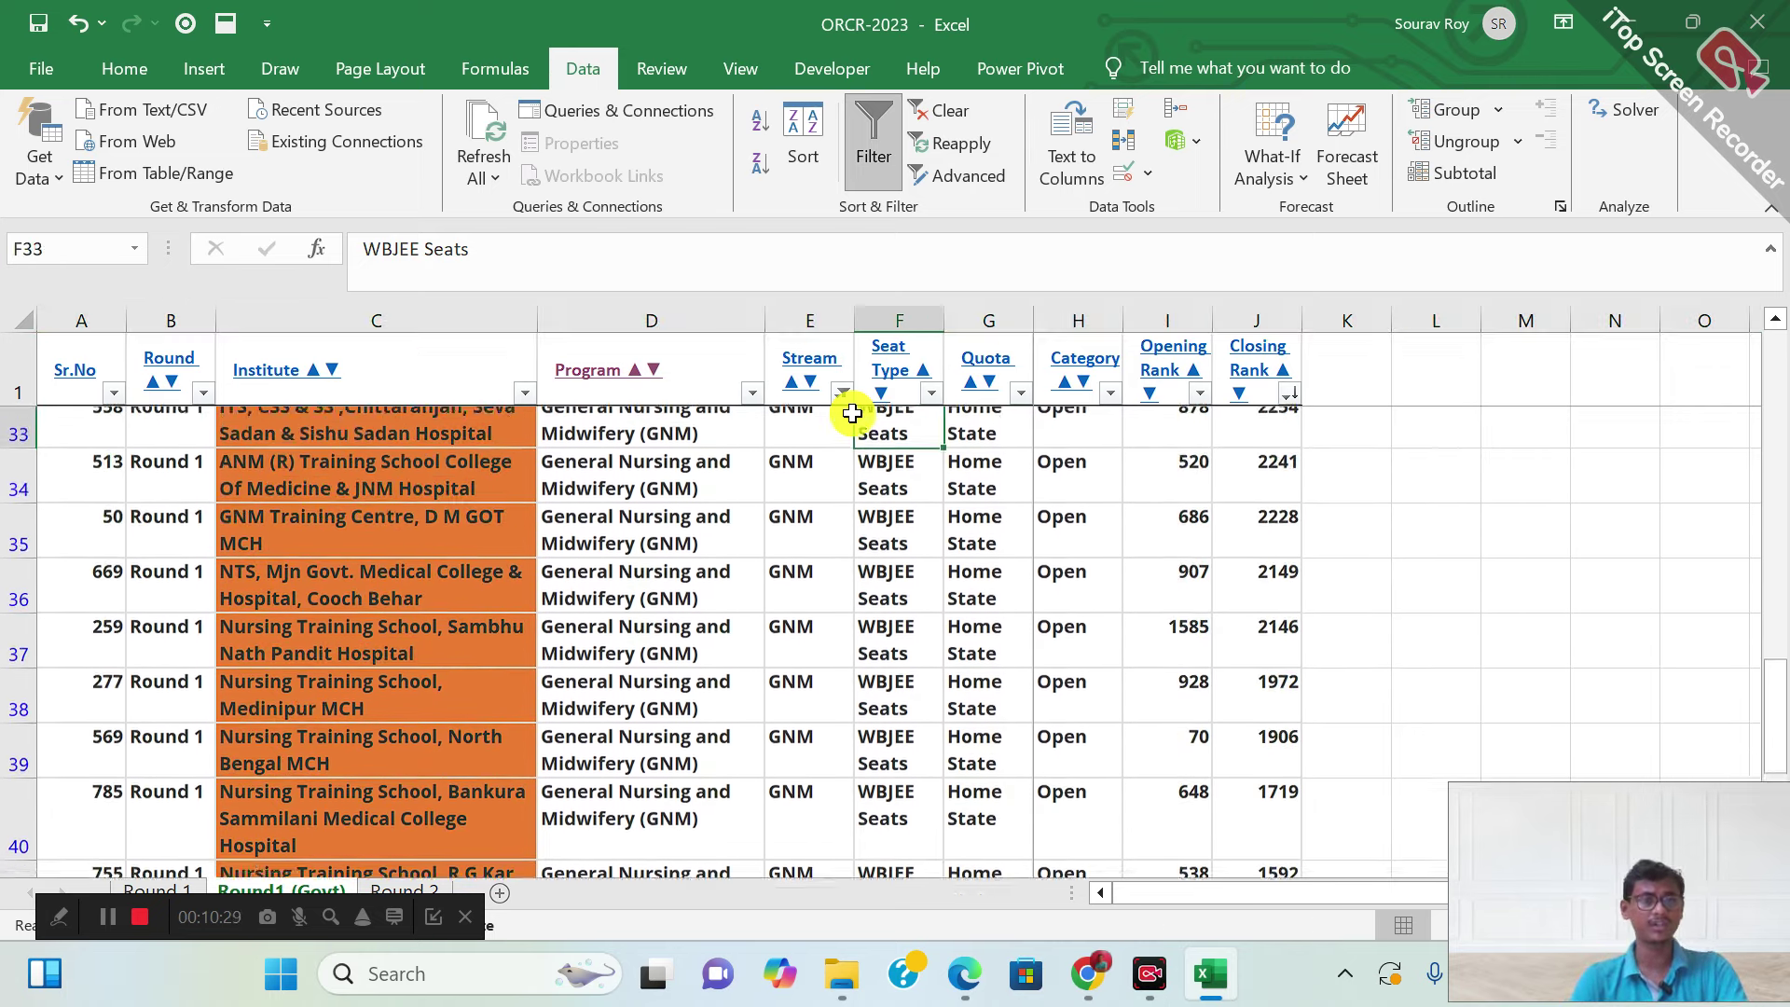
{"action": "scroll", "coordinate": [852, 413], "scroll_direction": "up", "scroll_amount": 1}
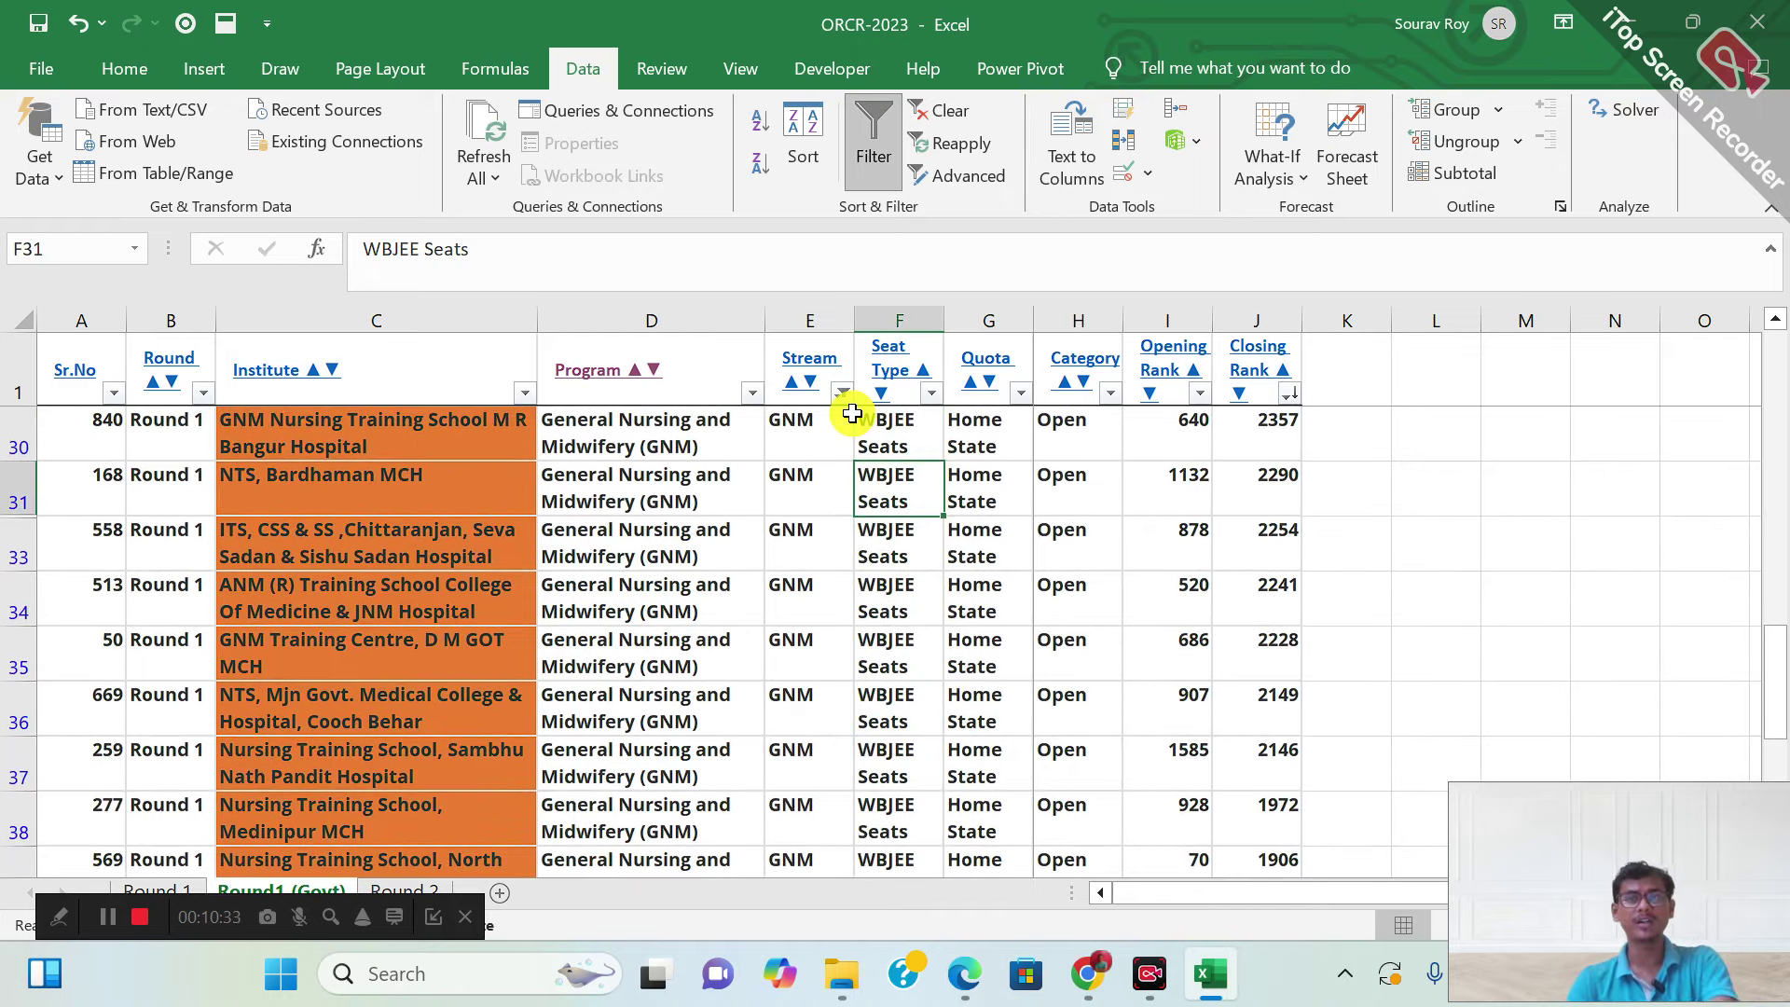
{"action": "key", "text": "shift+space"}
Select the rows of GNM Training School District Hospital Krishnanagar and GNM Nursing Training School M R Bangur Hospital together
{"action": "key", "text": "Up"}
{"action": "key", "text": "Up"}
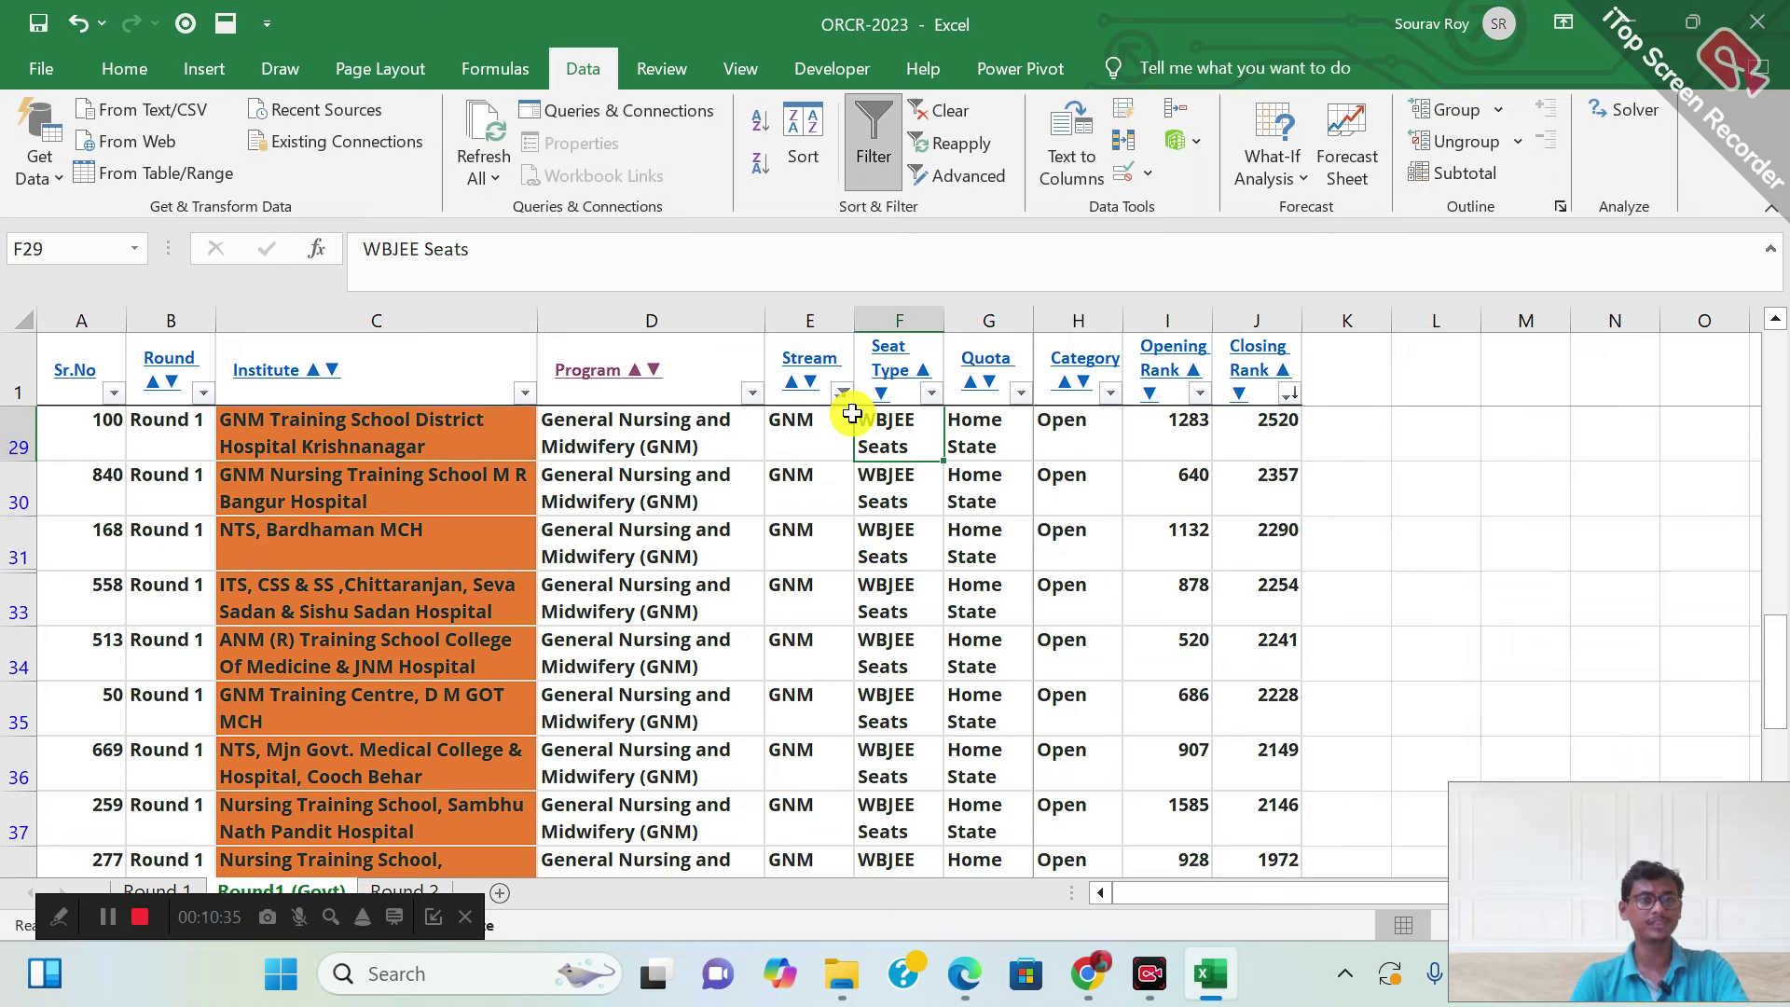
{"action": "key", "text": "Down"}
{"action": "key", "text": "shift+Up"}
{"action": "key", "text": "shift+space"}
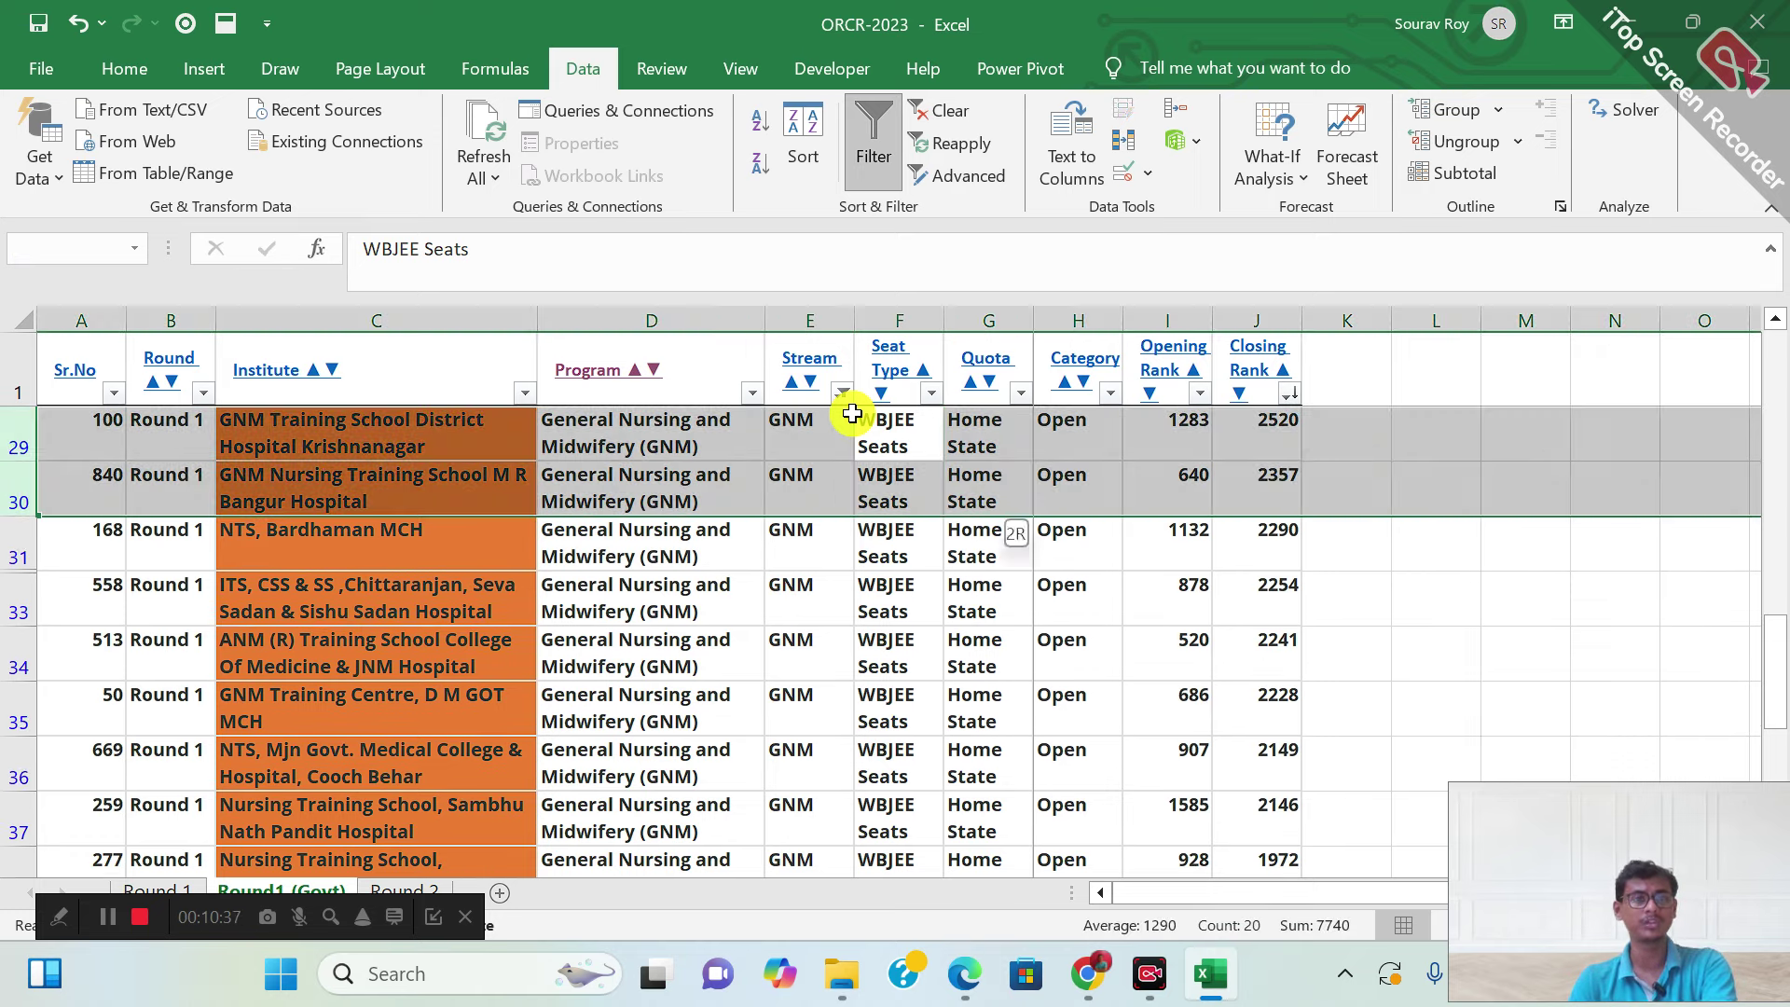
Review the institutes further up the list and select the row of Nursing Training School, Lady Dufferin Victoria Hospital
{"action": "key", "text": "Down"}
{"action": "key", "text": "Up"}
{"action": "key", "text": "Up"}
{"action": "key", "text": "Up"}
{"action": "key", "text": "Up"}
{"action": "key", "text": "Up"}
{"action": "key", "text": "Up"}
{"action": "key", "text": "Up"}
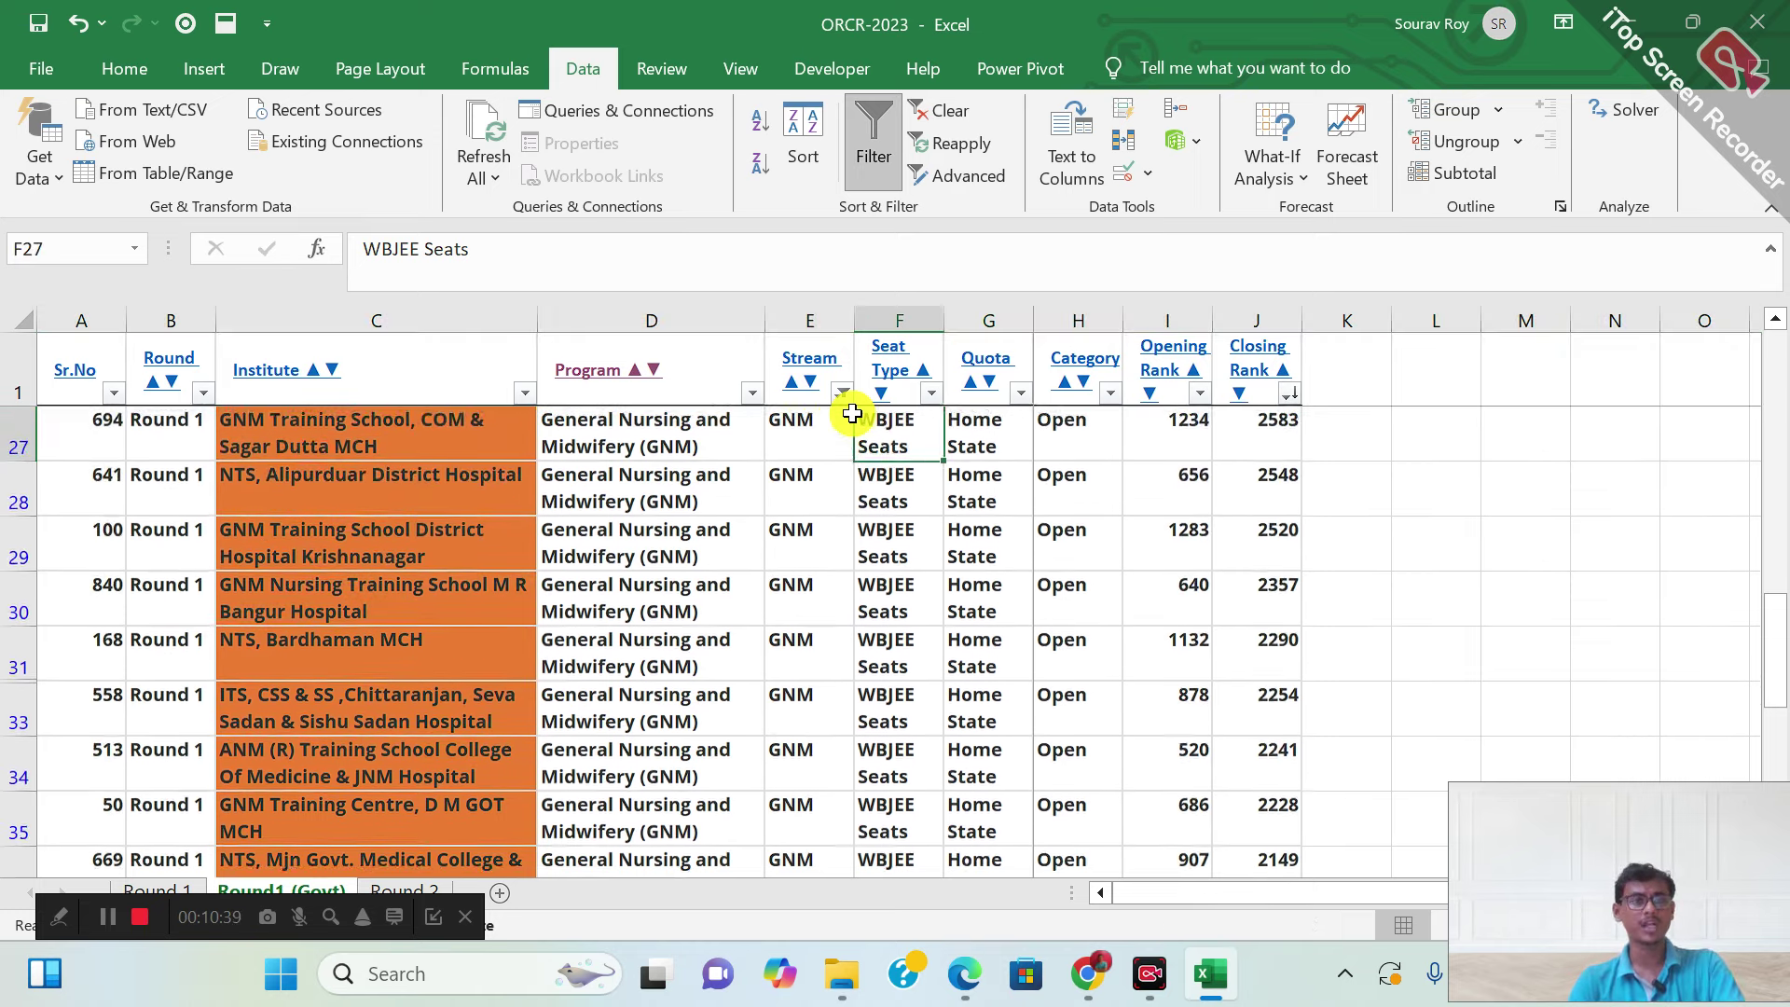
{"action": "key", "text": "Up"}
{"action": "key", "text": "Up"}
{"action": "key", "text": "Down"}
{"action": "key", "text": "Down"}
{"action": "key", "text": "Down"}
{"action": "key", "text": "Down"}
{"action": "key", "text": "Down"}
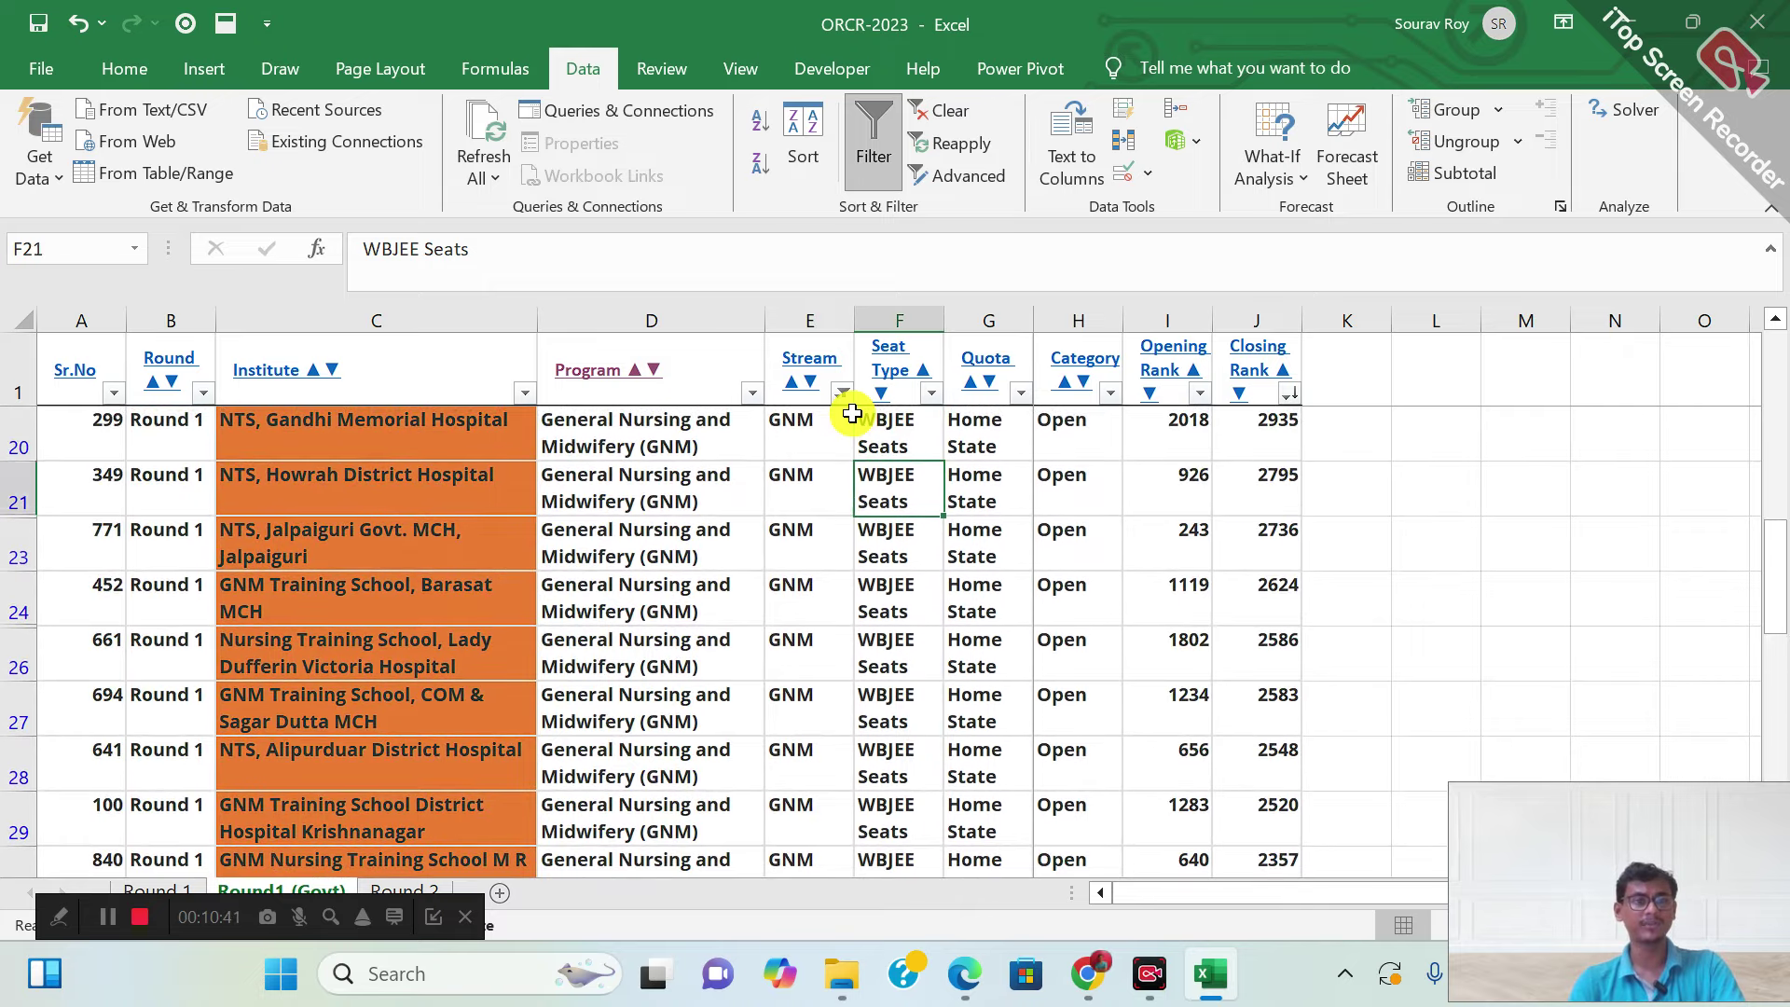
{"action": "key", "text": "Up"}
{"action": "key", "text": "shift+space"}
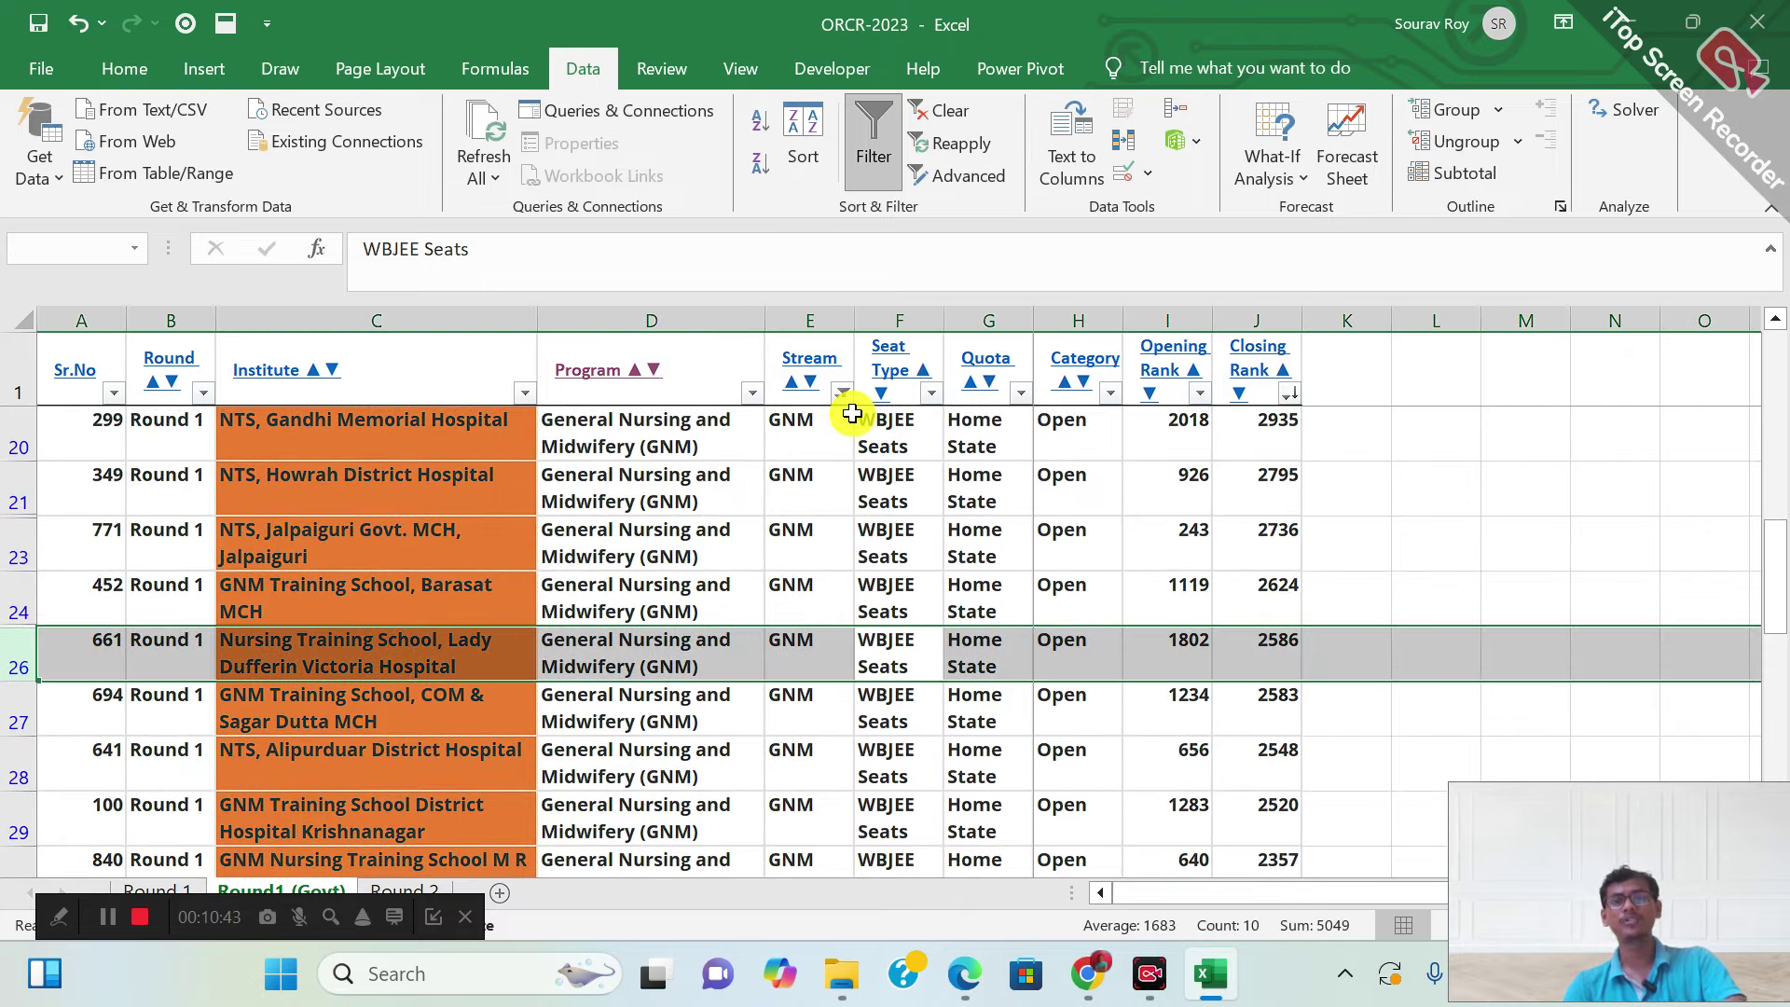
Select the row of NTS, Howrah District Hospital to check its opening and closing ranks
{"action": "key", "text": "Up"}
{"action": "key", "text": "Up"}
{"action": "key", "text": "Up"}
{"action": "key", "text": "Up"}
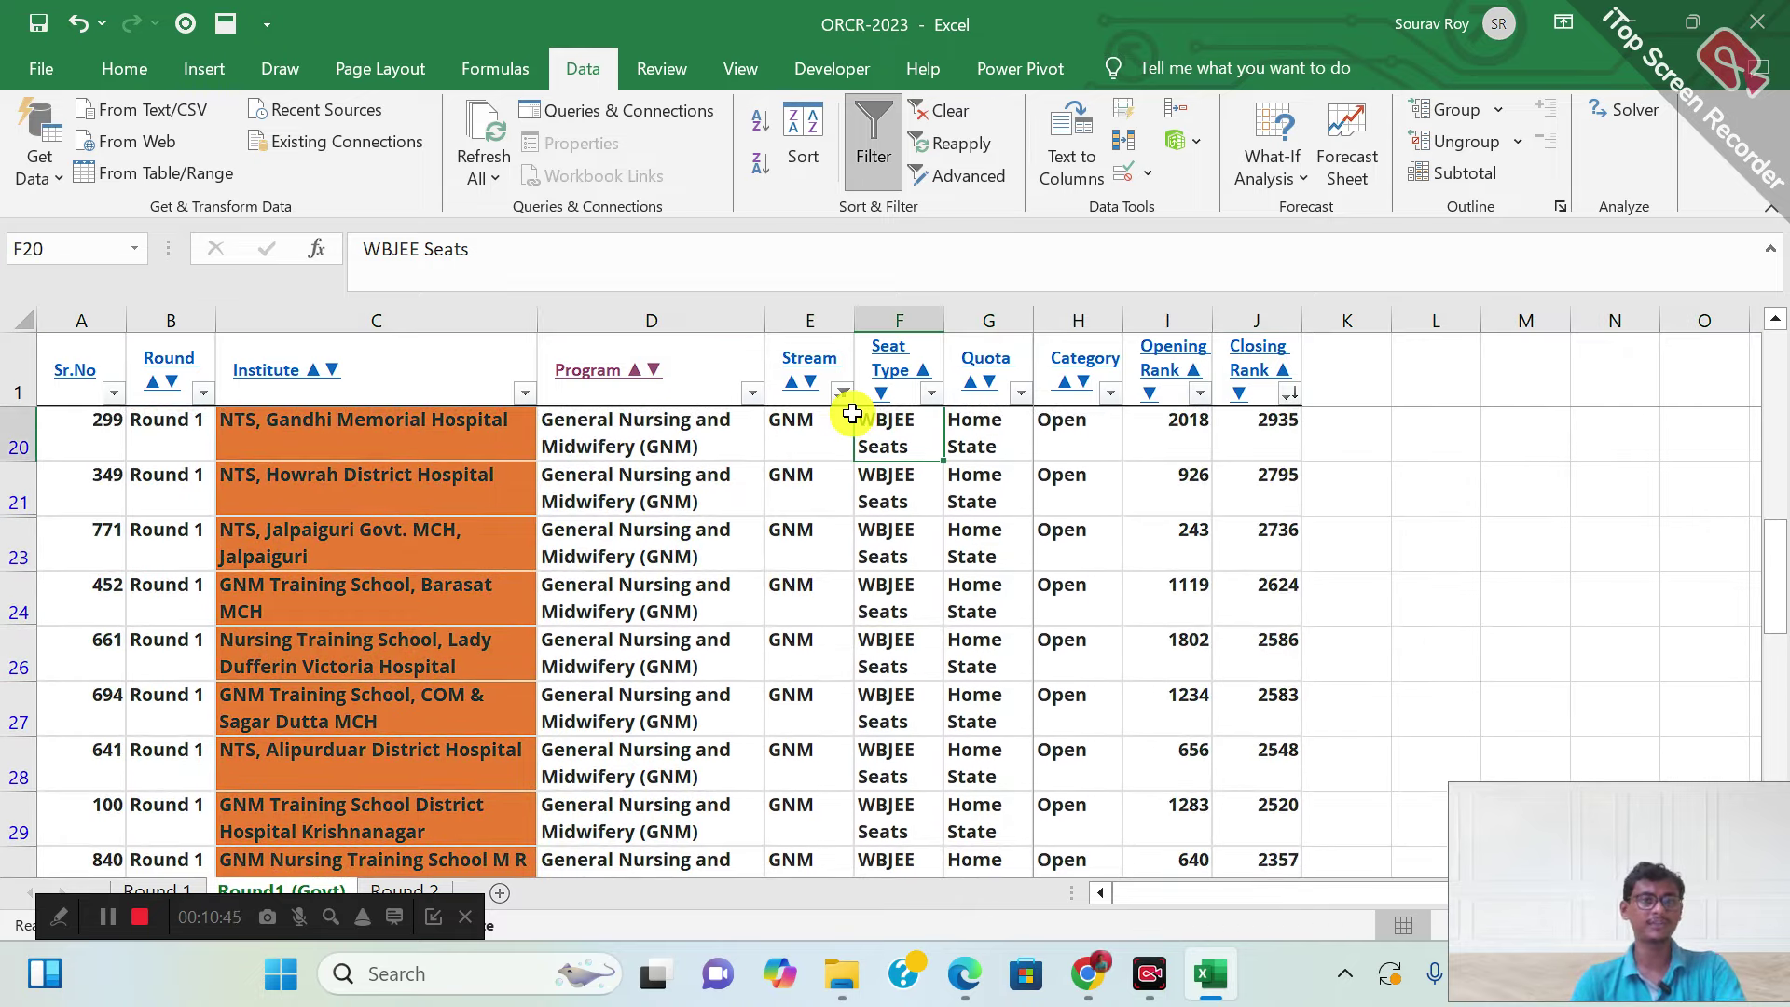
{"action": "key", "text": "Down"}
{"action": "key", "text": "shift+space"}
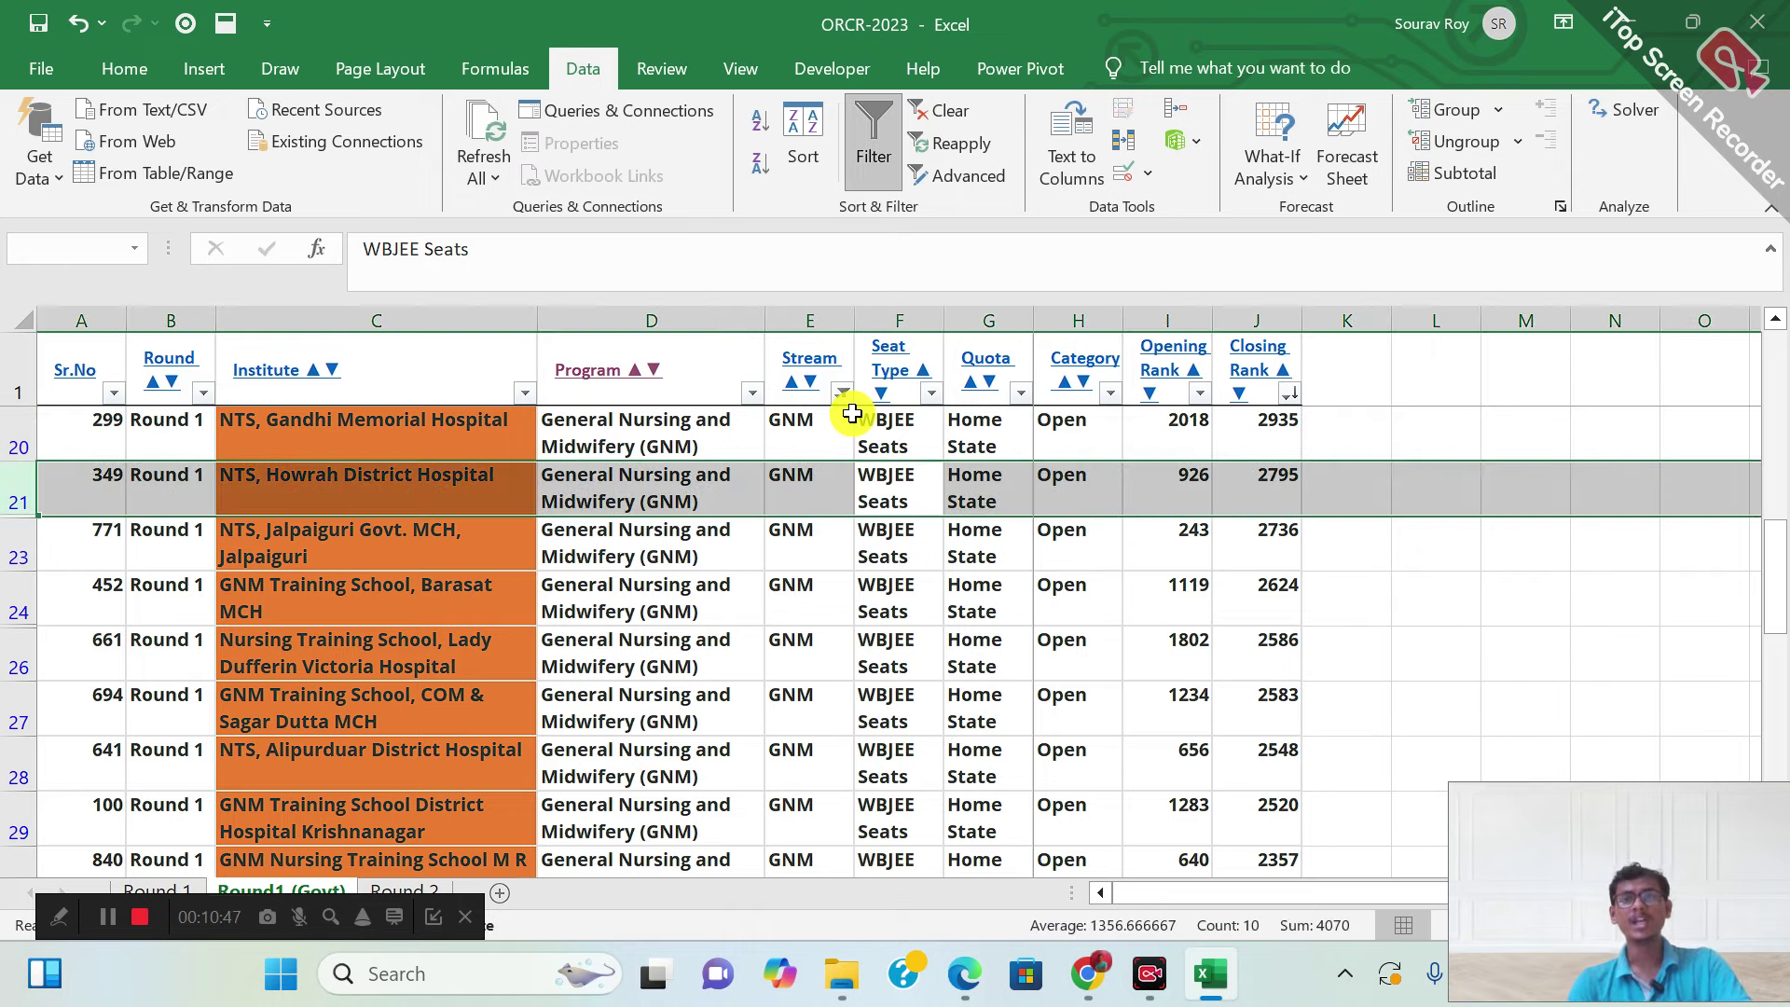
Return to the beginning of the government GNM list and go to the Closing Rank header
{"action": "key", "text": "Up"}
{"action": "key", "text": "Up"}
{"action": "key", "text": "Down"}
{"action": "key", "text": "Down"}
{"action": "key", "text": "Down"}
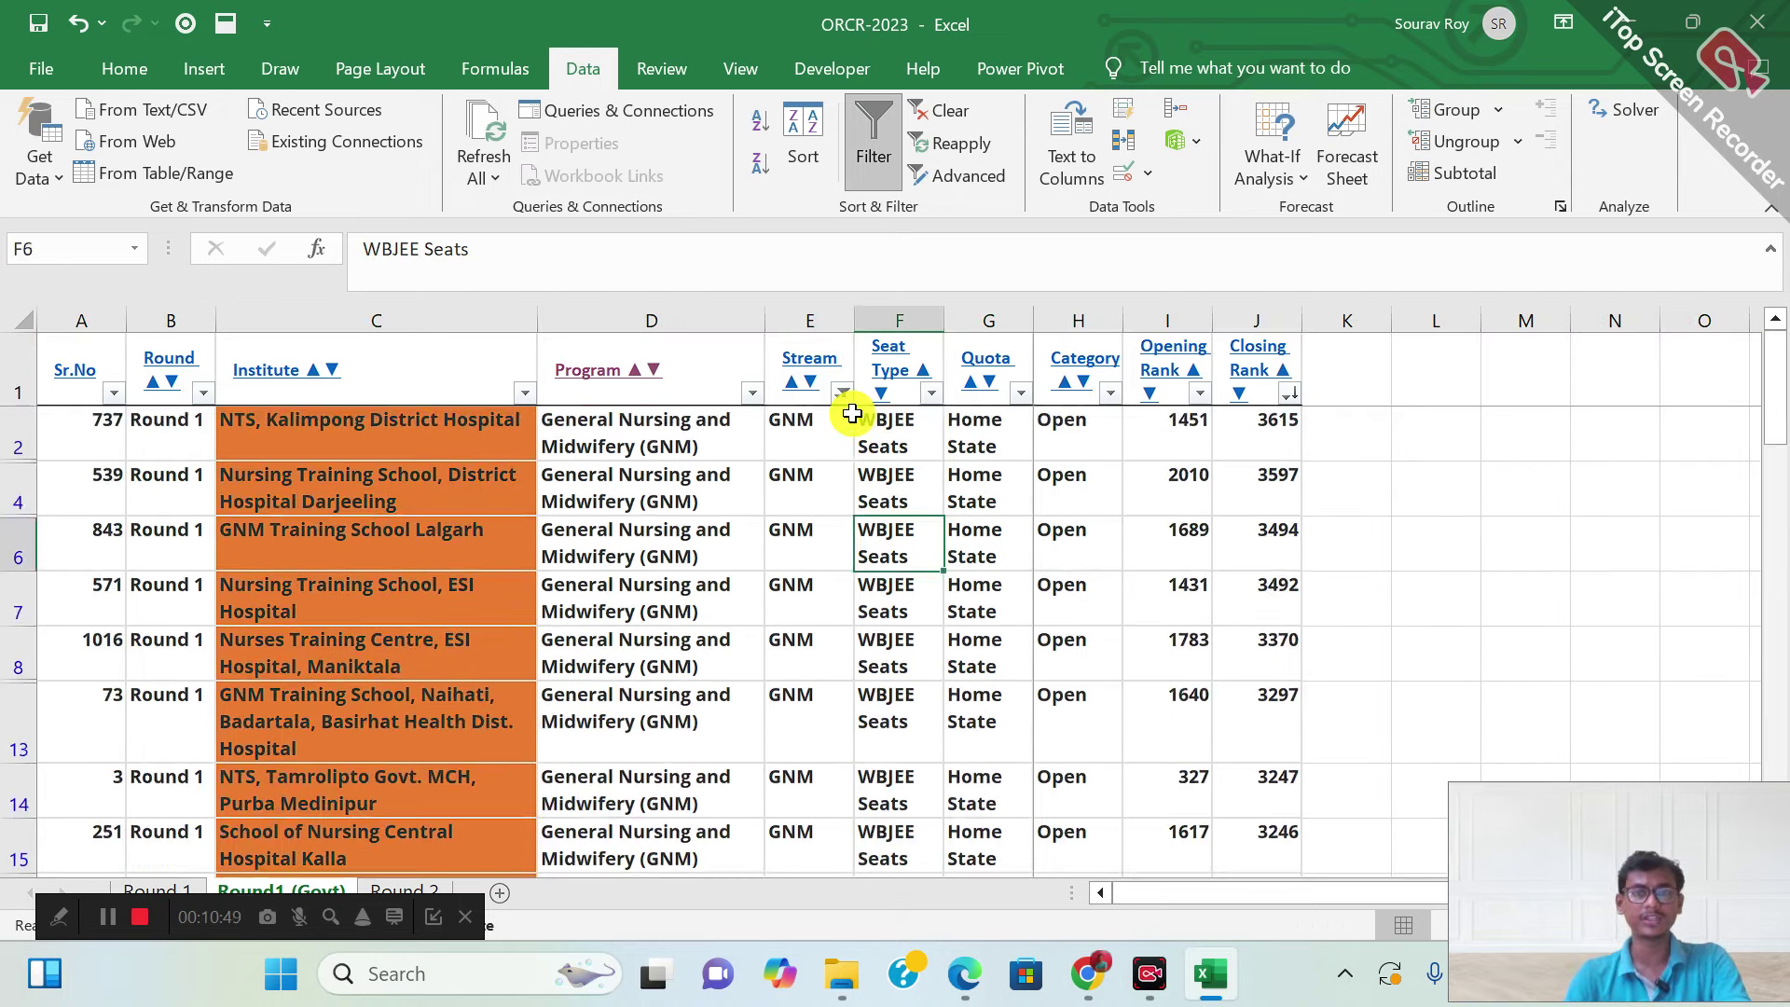
{"action": "key", "text": "Up"}
{"action": "key", "text": "Up"}
{"action": "key", "text": "Up"}
{"action": "key", "text": "Right"}
{"action": "key", "text": "Right"}
{"action": "key", "text": "Right"}
{"action": "key", "text": "Right"}
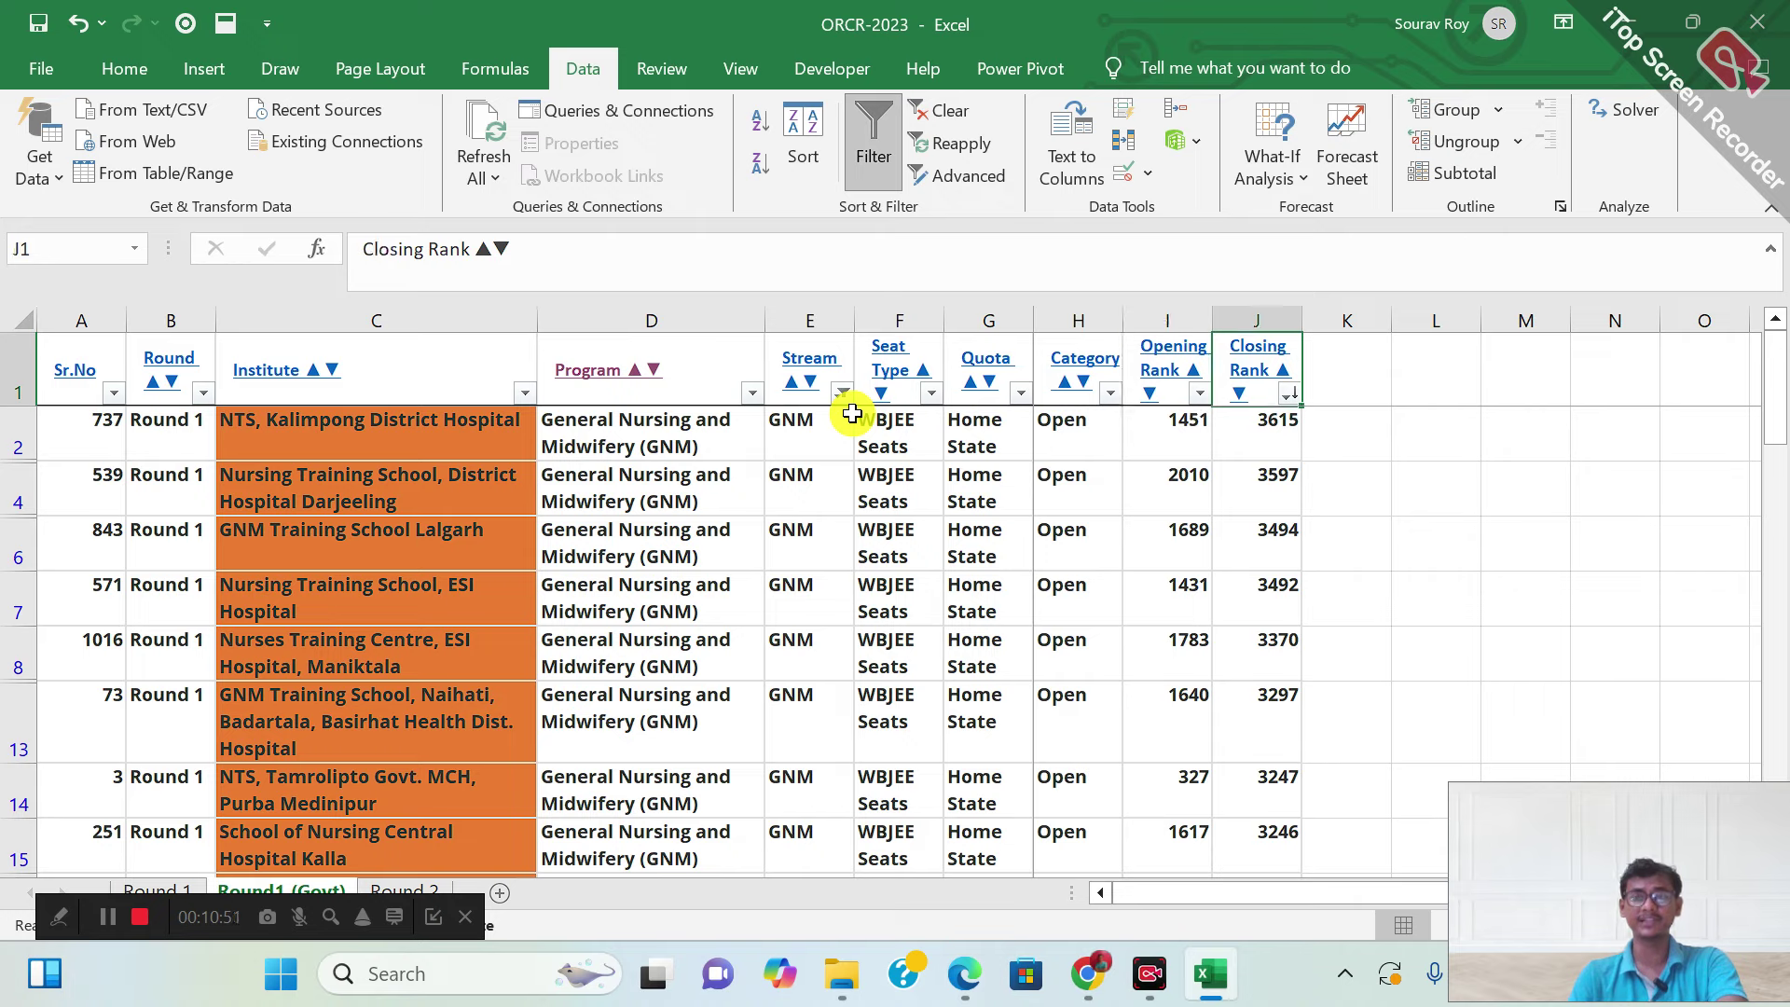
Clear the filters on the Round1 (Govt) sheet
{"action": "key", "text": "Left"}
{"action": "key", "text": "Left"}
{"action": "key", "text": "Left"}
{"action": "key", "text": "Right"}
{"action": "key", "text": "alt"}
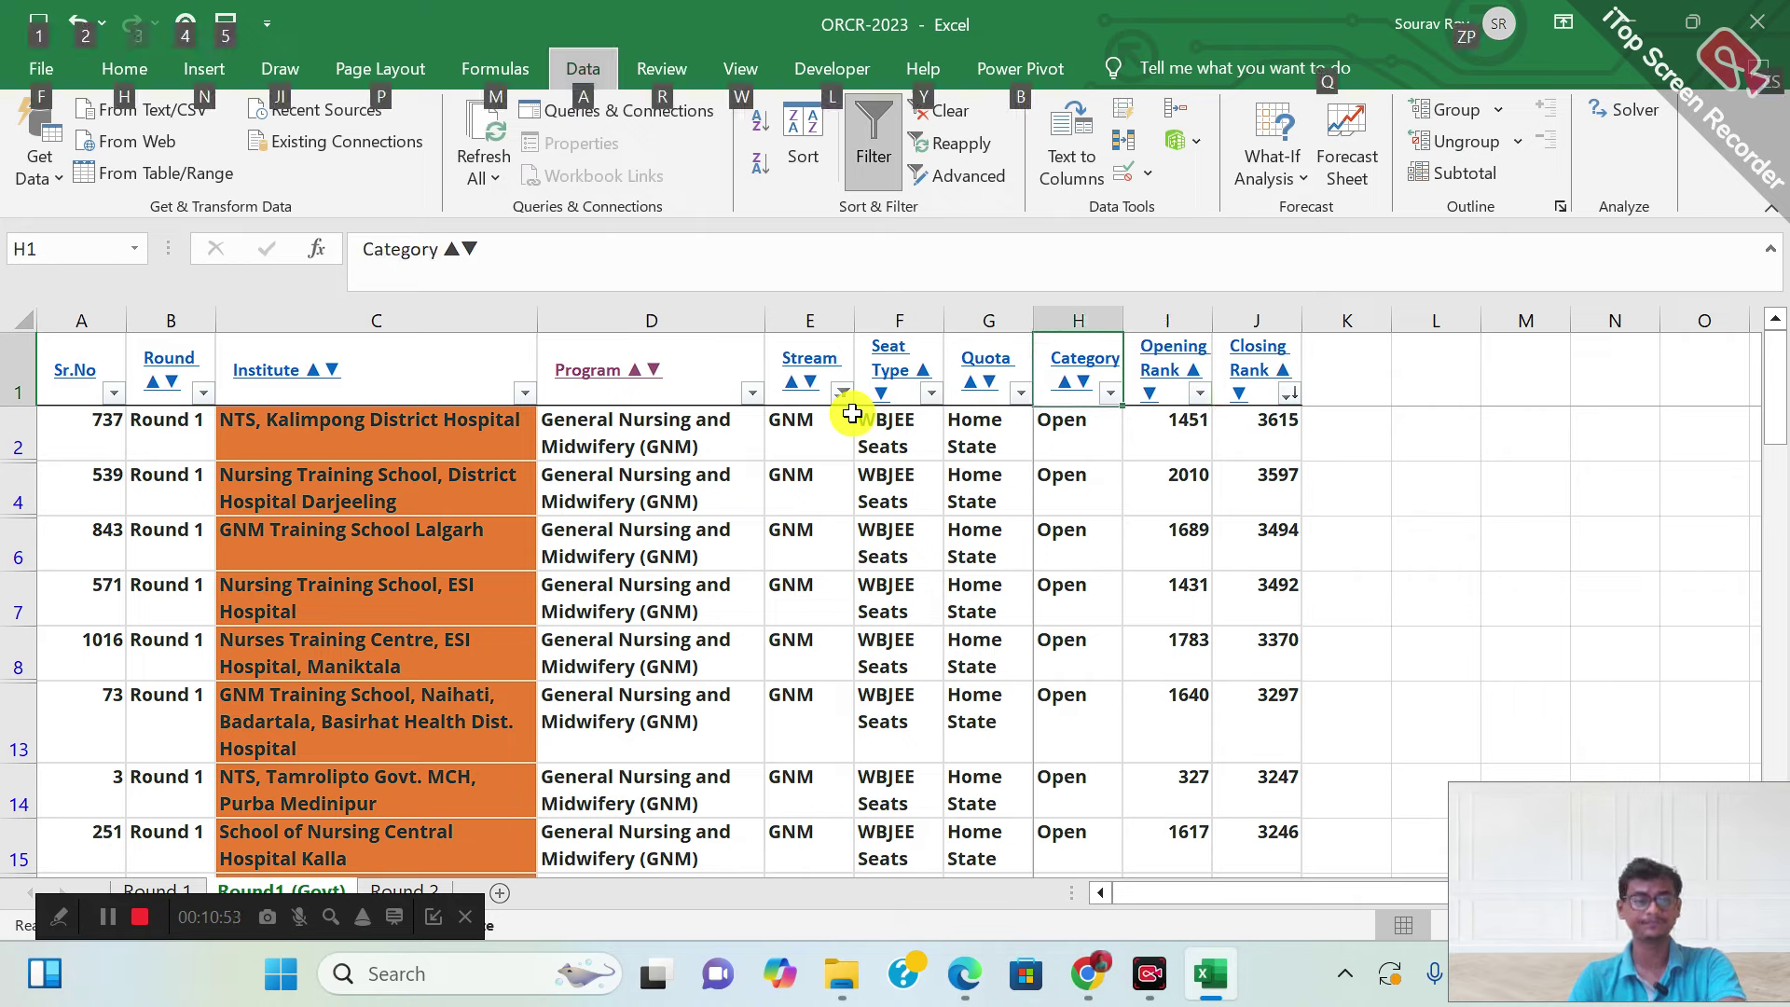
{"action": "key", "text": "alt+Down"}
{"action": "key", "text": "Escape"}
{"action": "key", "text": "Left"}
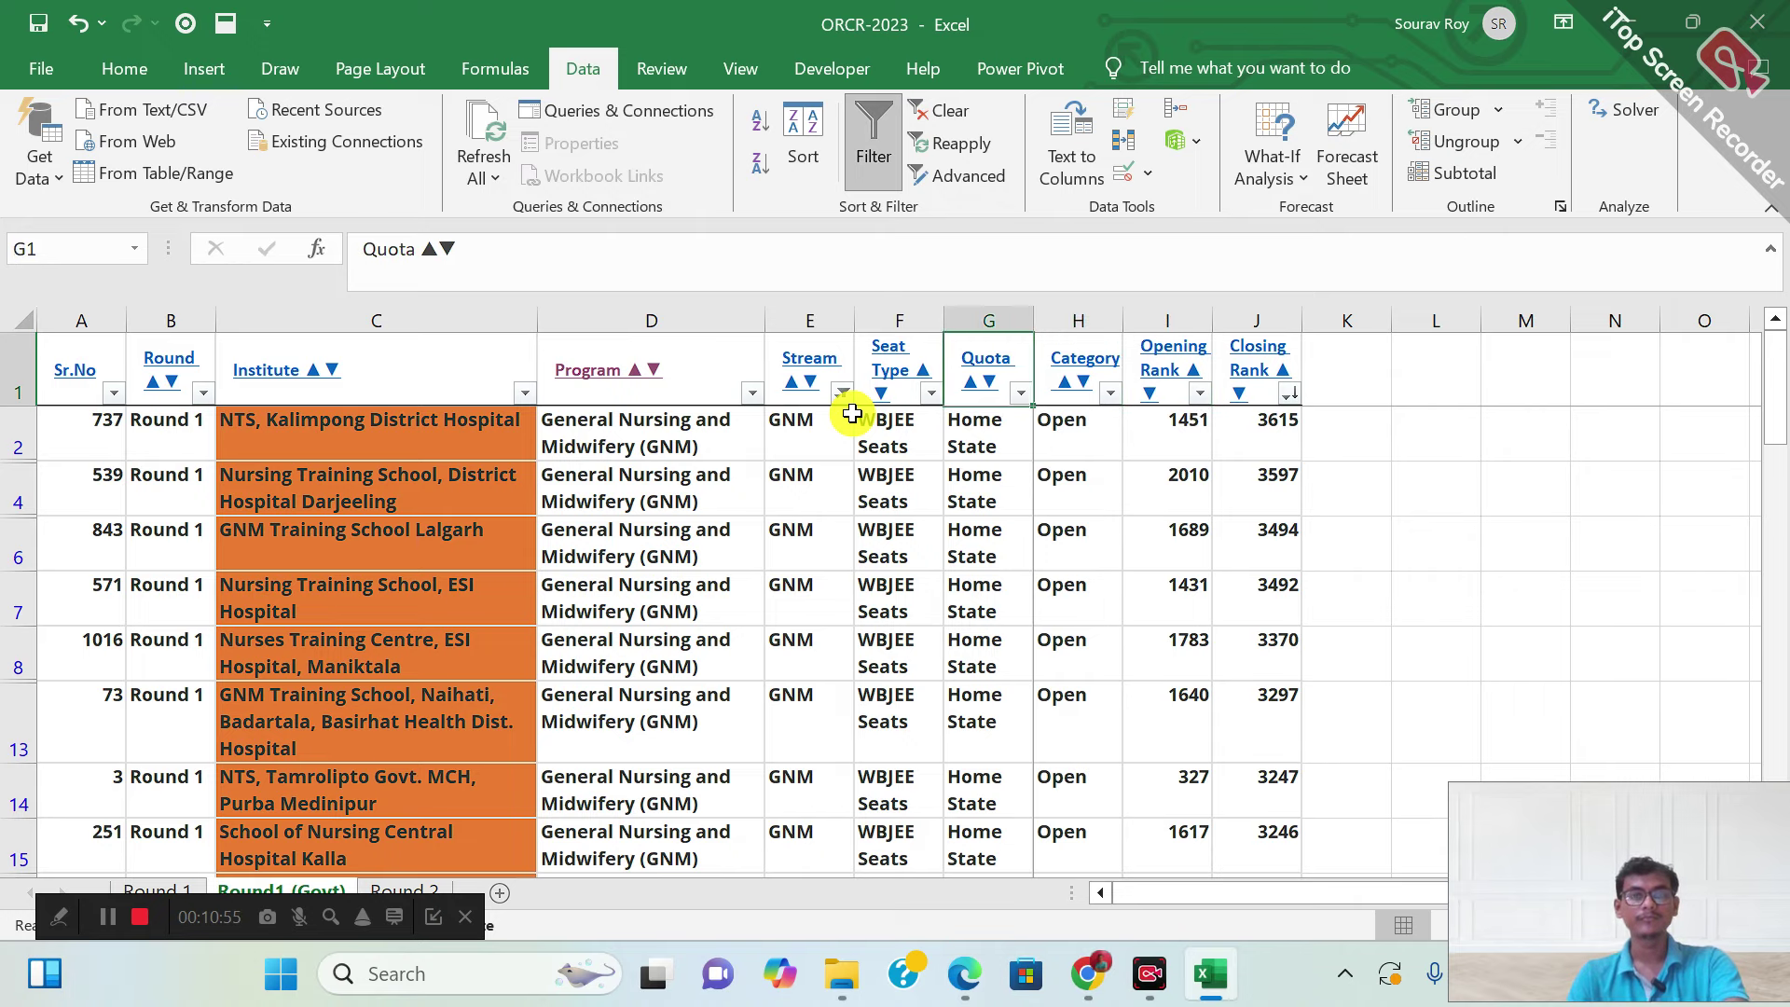
{"action": "key", "text": "alt+a"}
{"action": "key", "text": "c"}
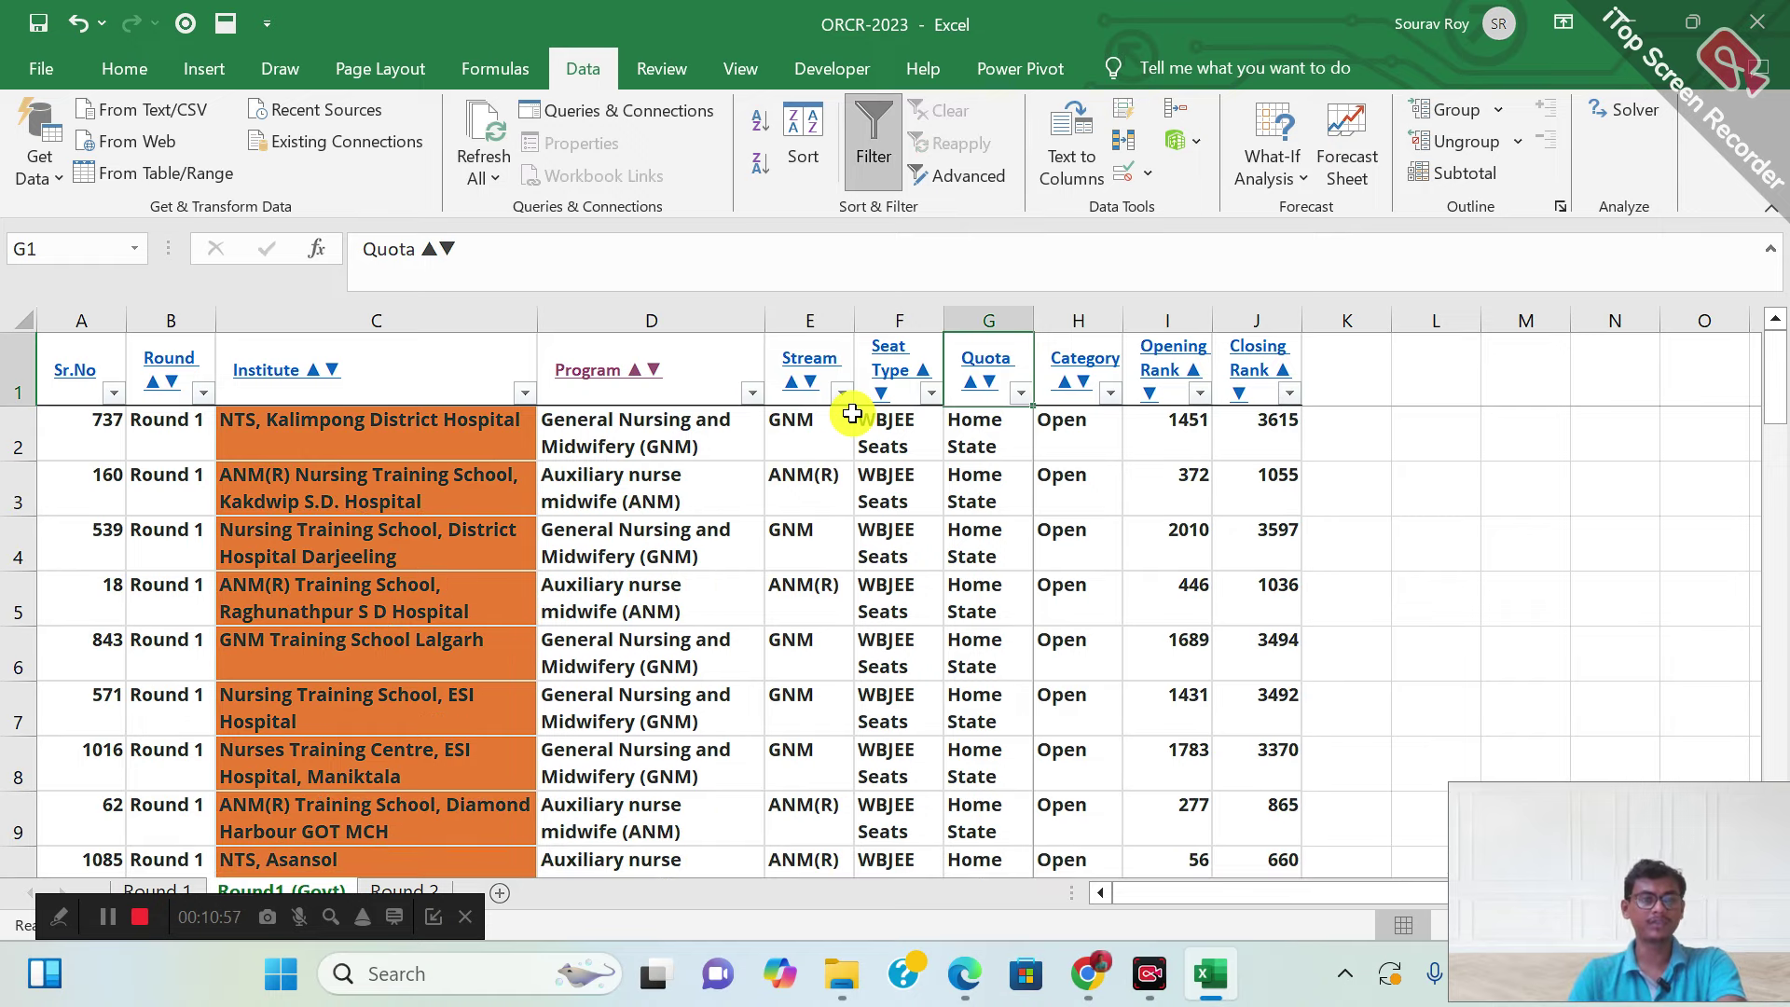
Check which categories the Category filter offers on the government sheet, leaving the filter unapplied
{"action": "left_click", "coordinate": [990, 360]}
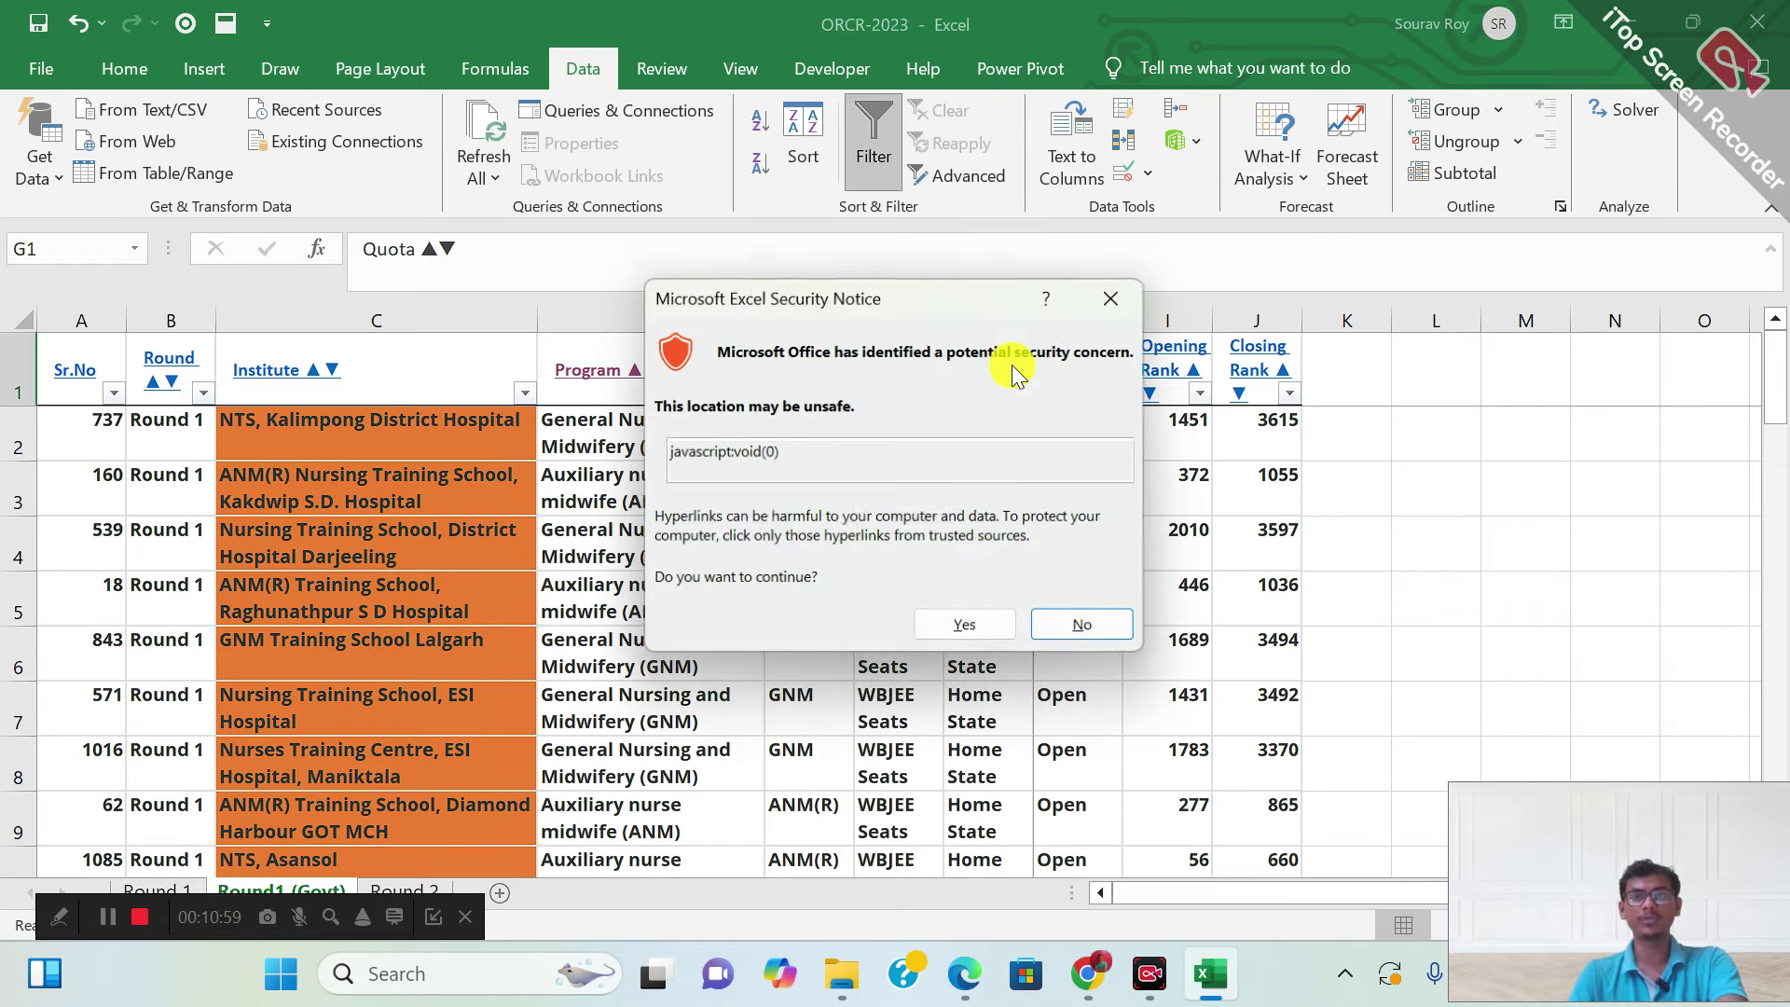
{"action": "key", "text": "Escape"}
{"action": "key", "text": "Right"}
{"action": "key", "text": "alt+Down"}
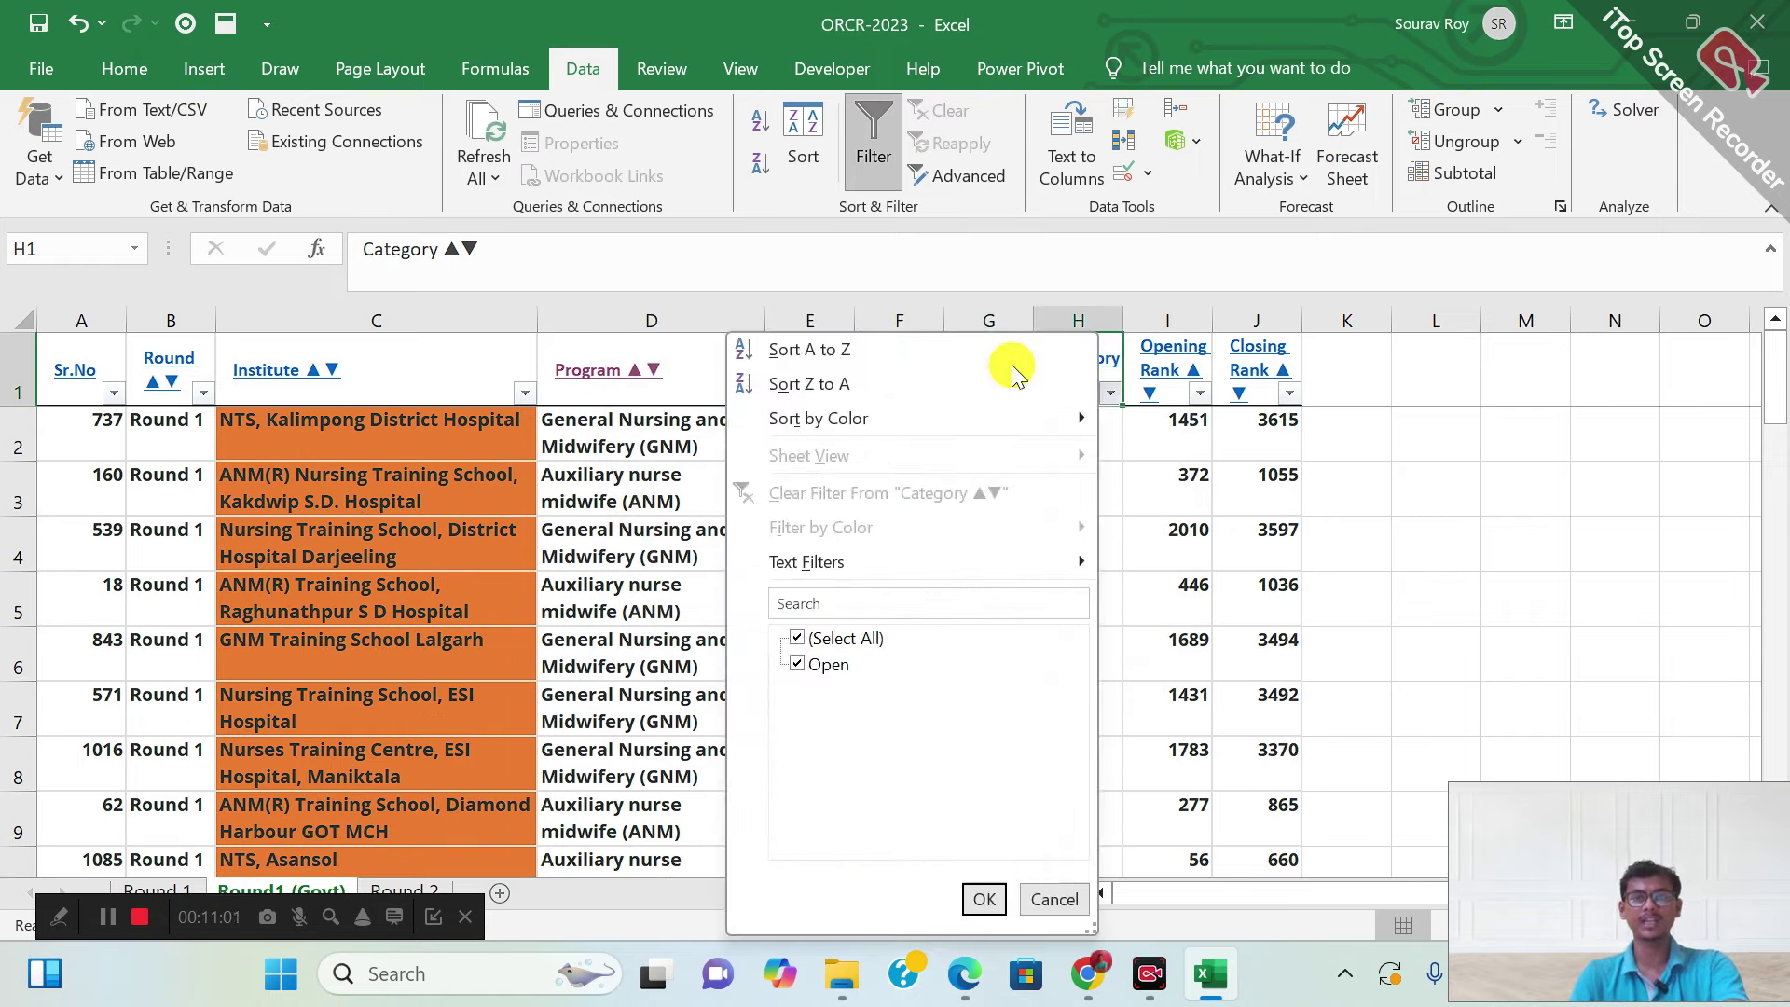
{"action": "key", "text": "Escape"}
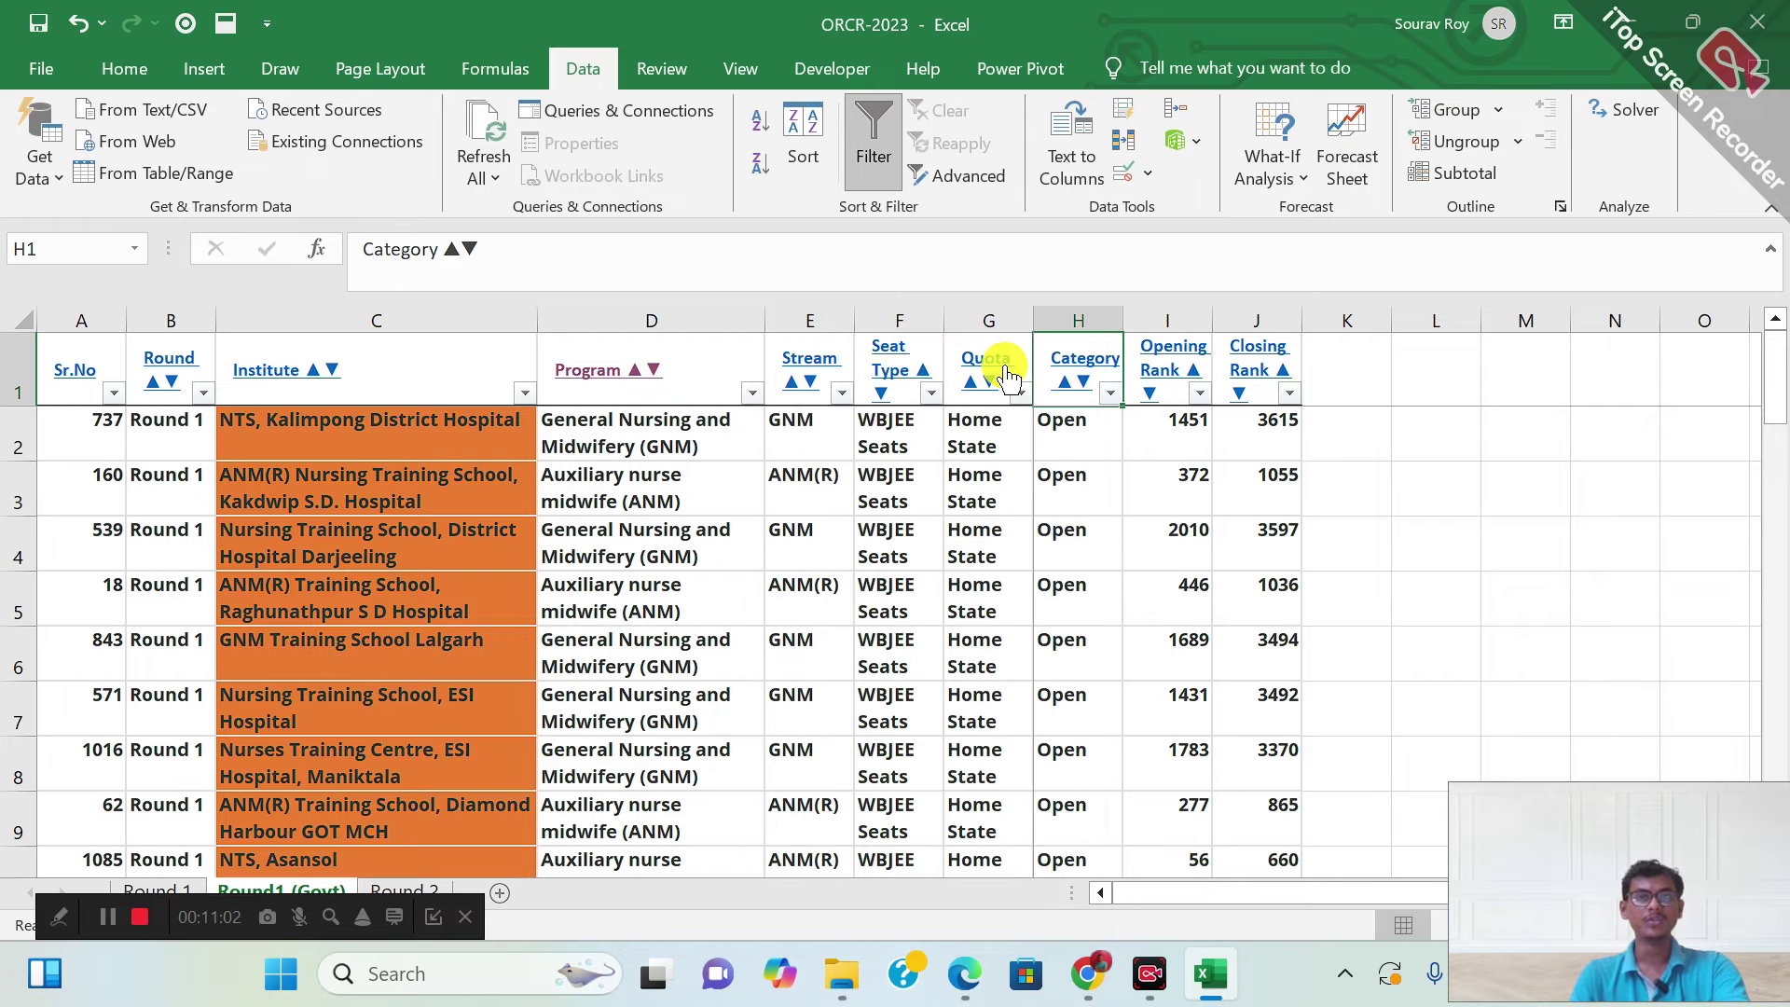
Switch to the Round 1 sheet and clear all its filters
{"action": "left_click", "coordinate": [423, 925]}
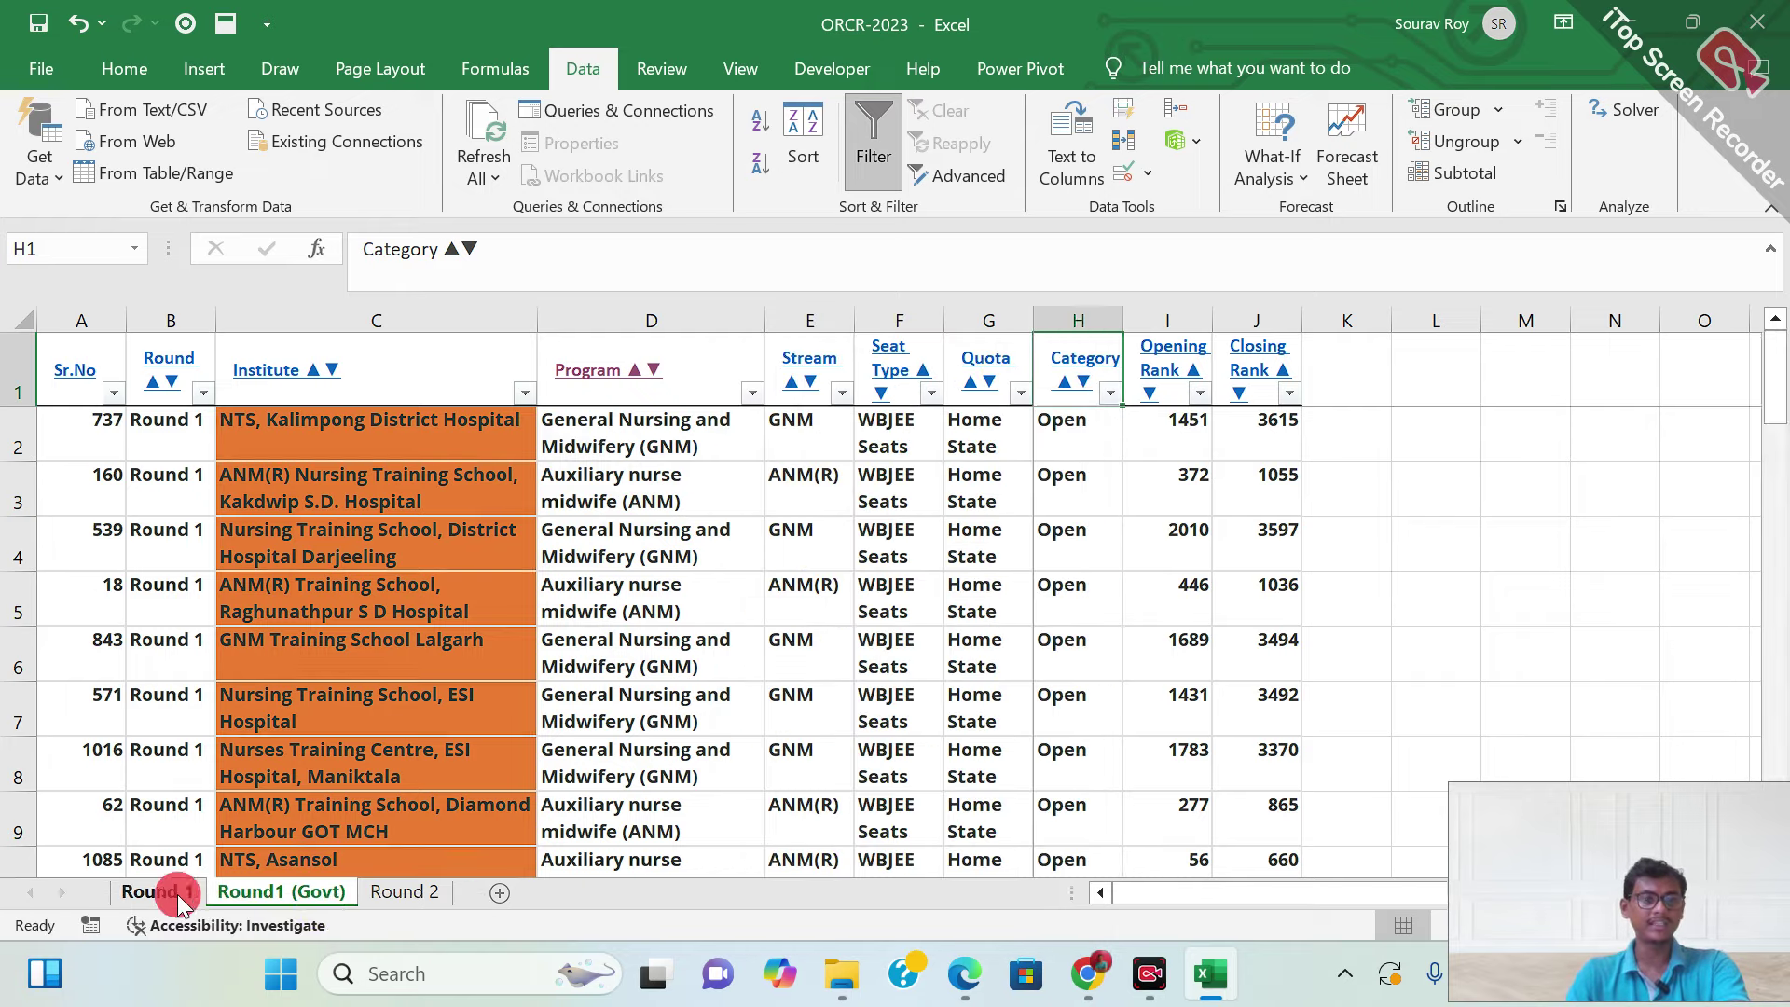
{"action": "left_click", "coordinate": [155, 892]}
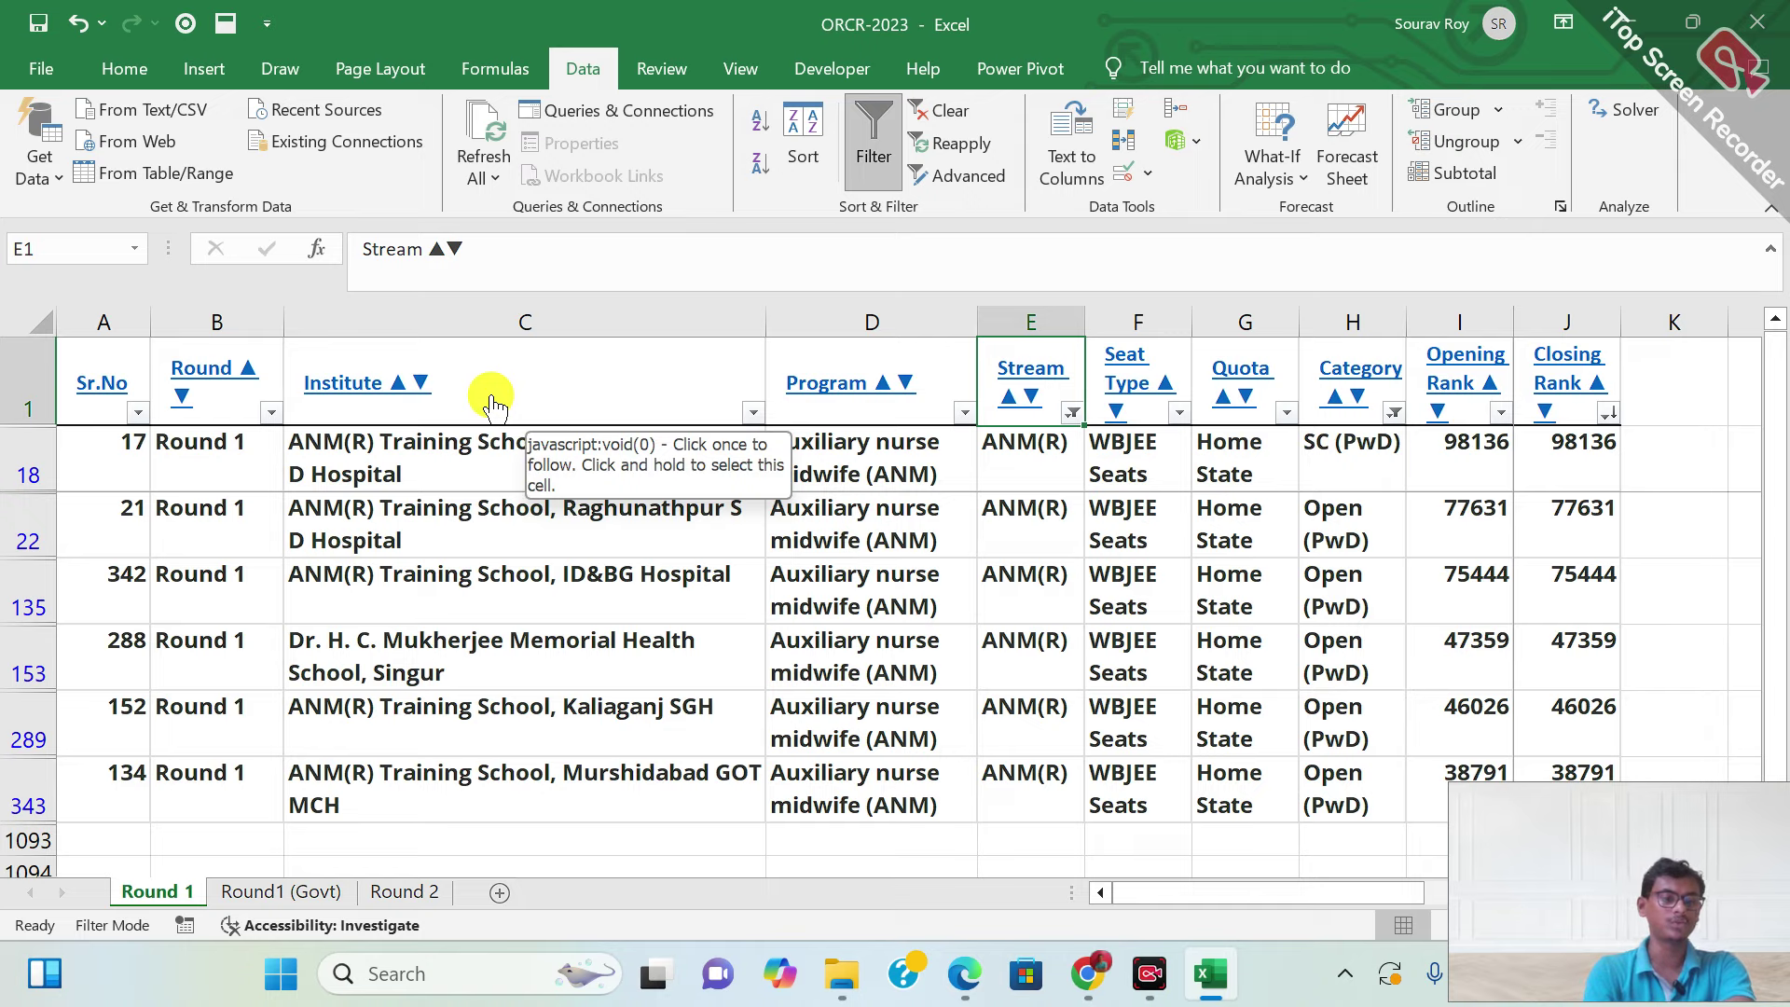
{"action": "key", "text": "alt+a+c"}
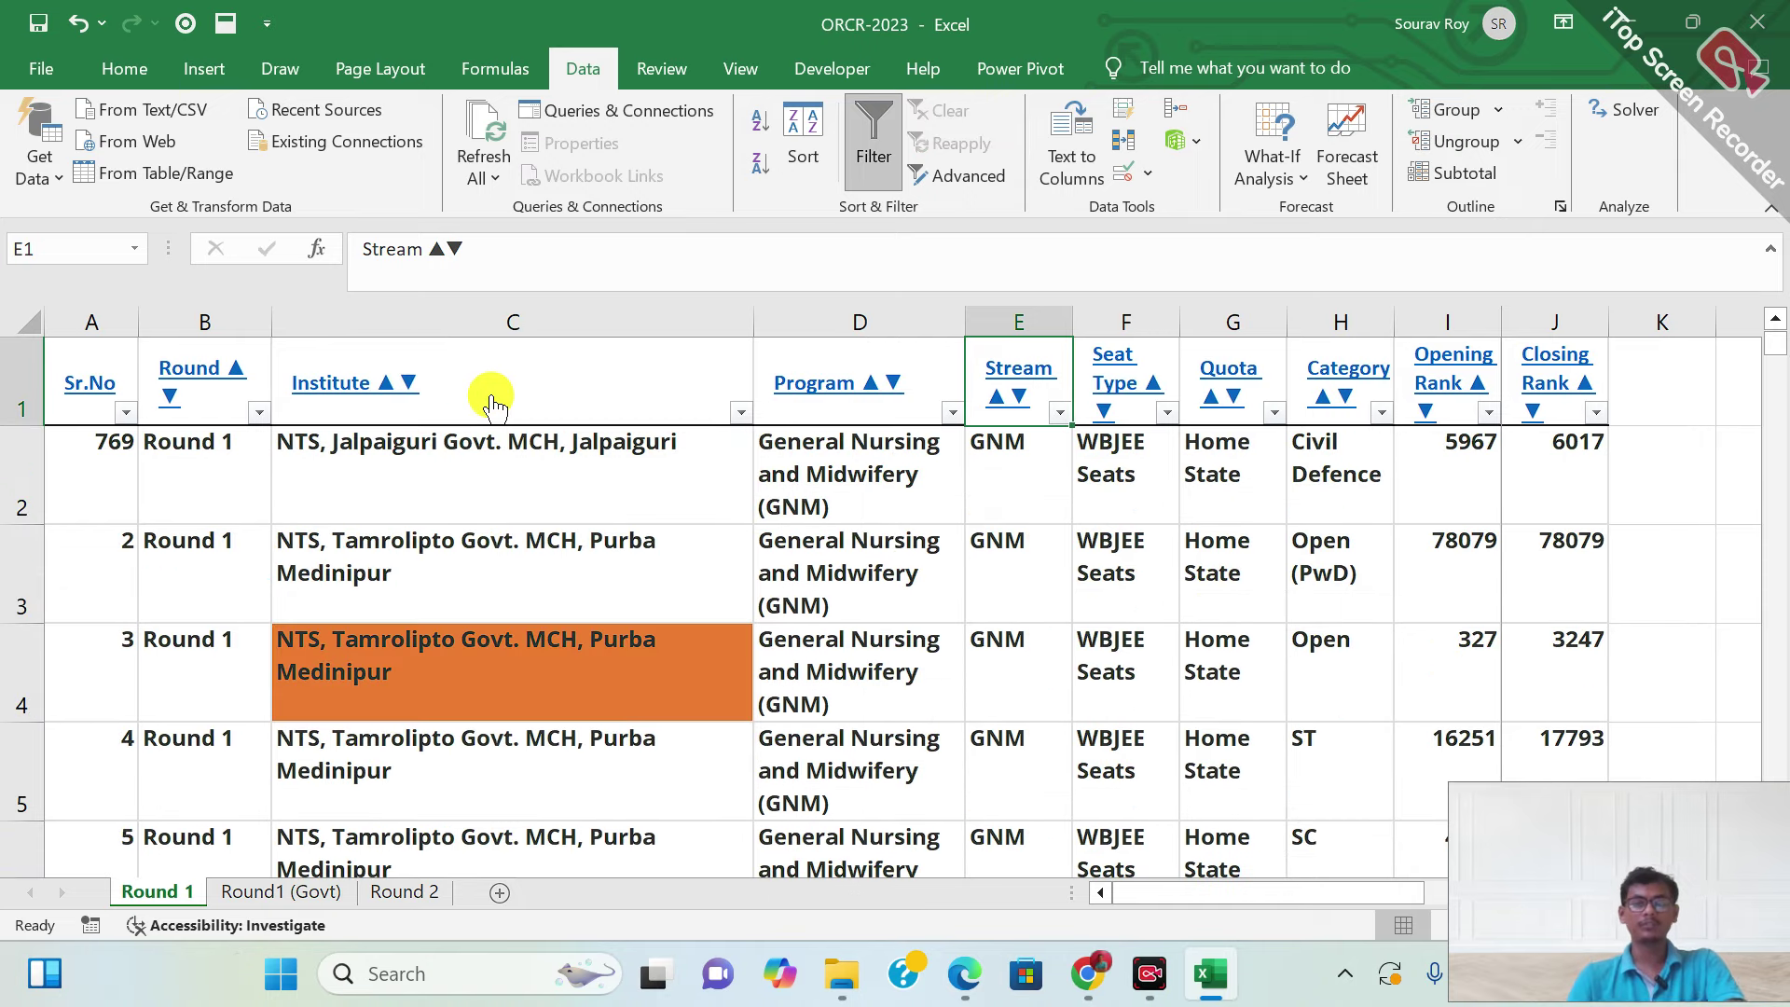
{"action": "key", "text": "Down"}
{"action": "key", "text": "Right"}
{"action": "key", "text": "Left"}
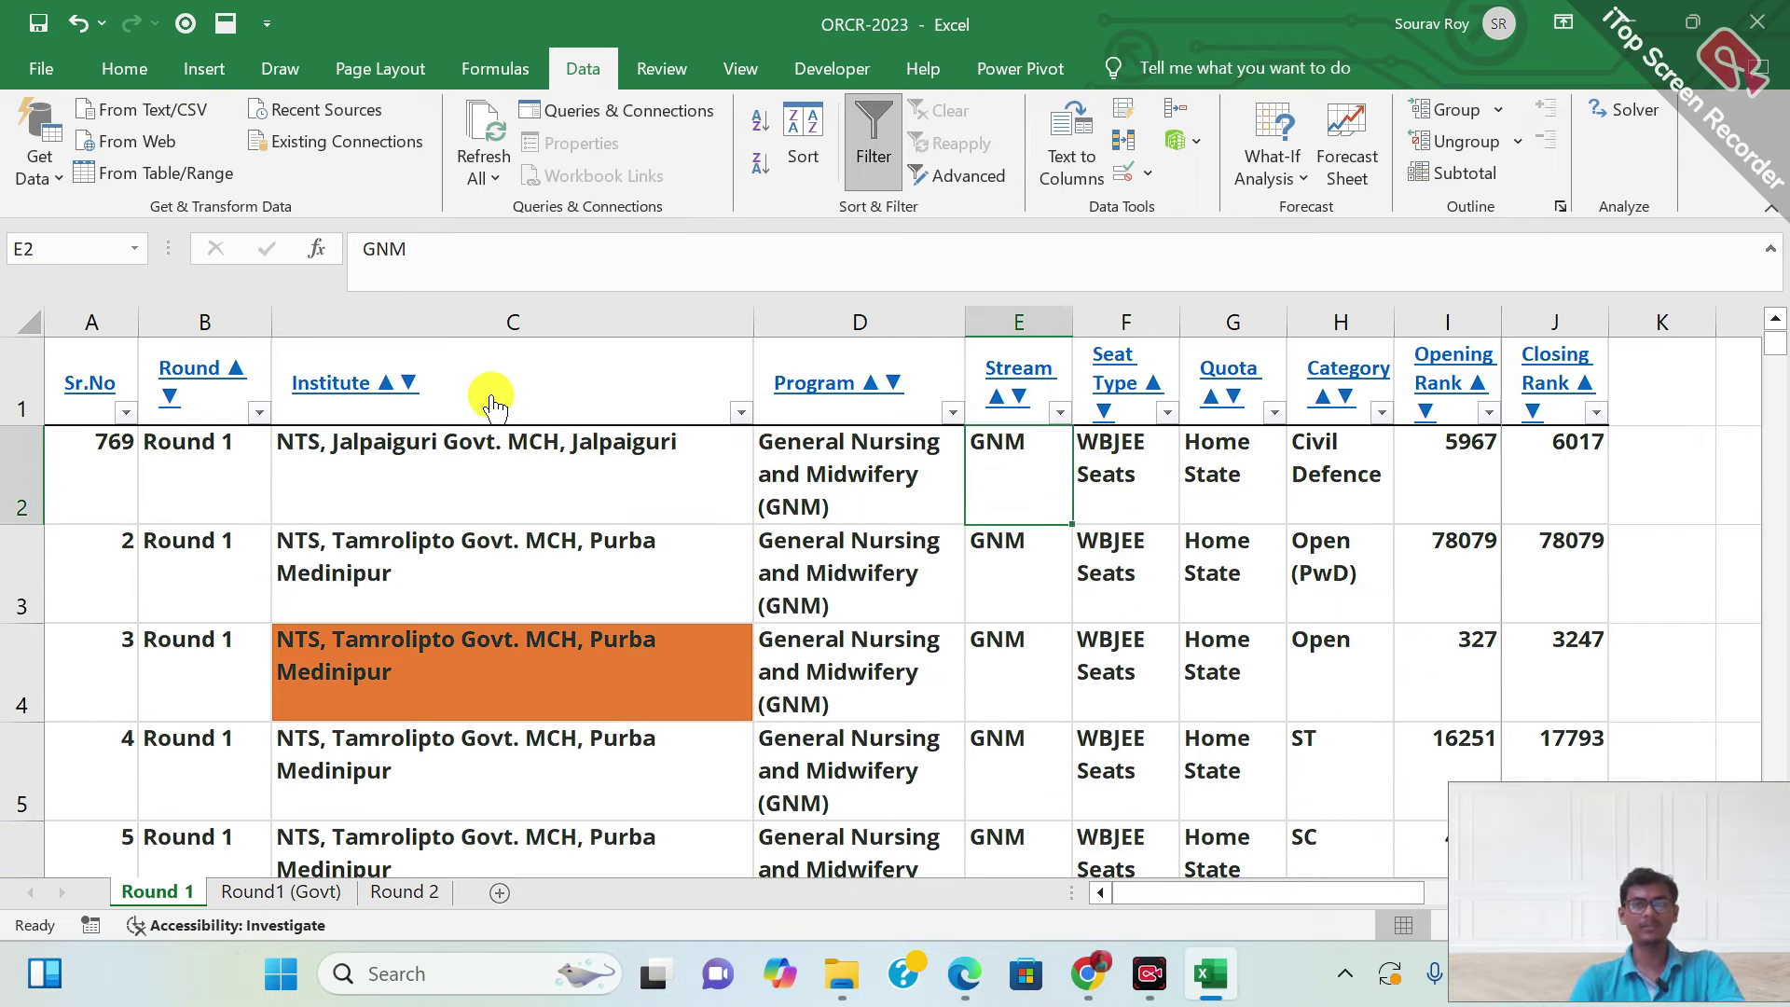
{"action": "key", "text": "Up"}
{"action": "key", "text": "Left"}
{"action": "key", "text": "Left"}
{"action": "key", "text": "Left"}
{"action": "key", "text": "Left"}
{"action": "key", "text": "Right"}
{"action": "key", "text": "Right"}
{"action": "key", "text": "Right"}
{"action": "key", "text": "Right"}
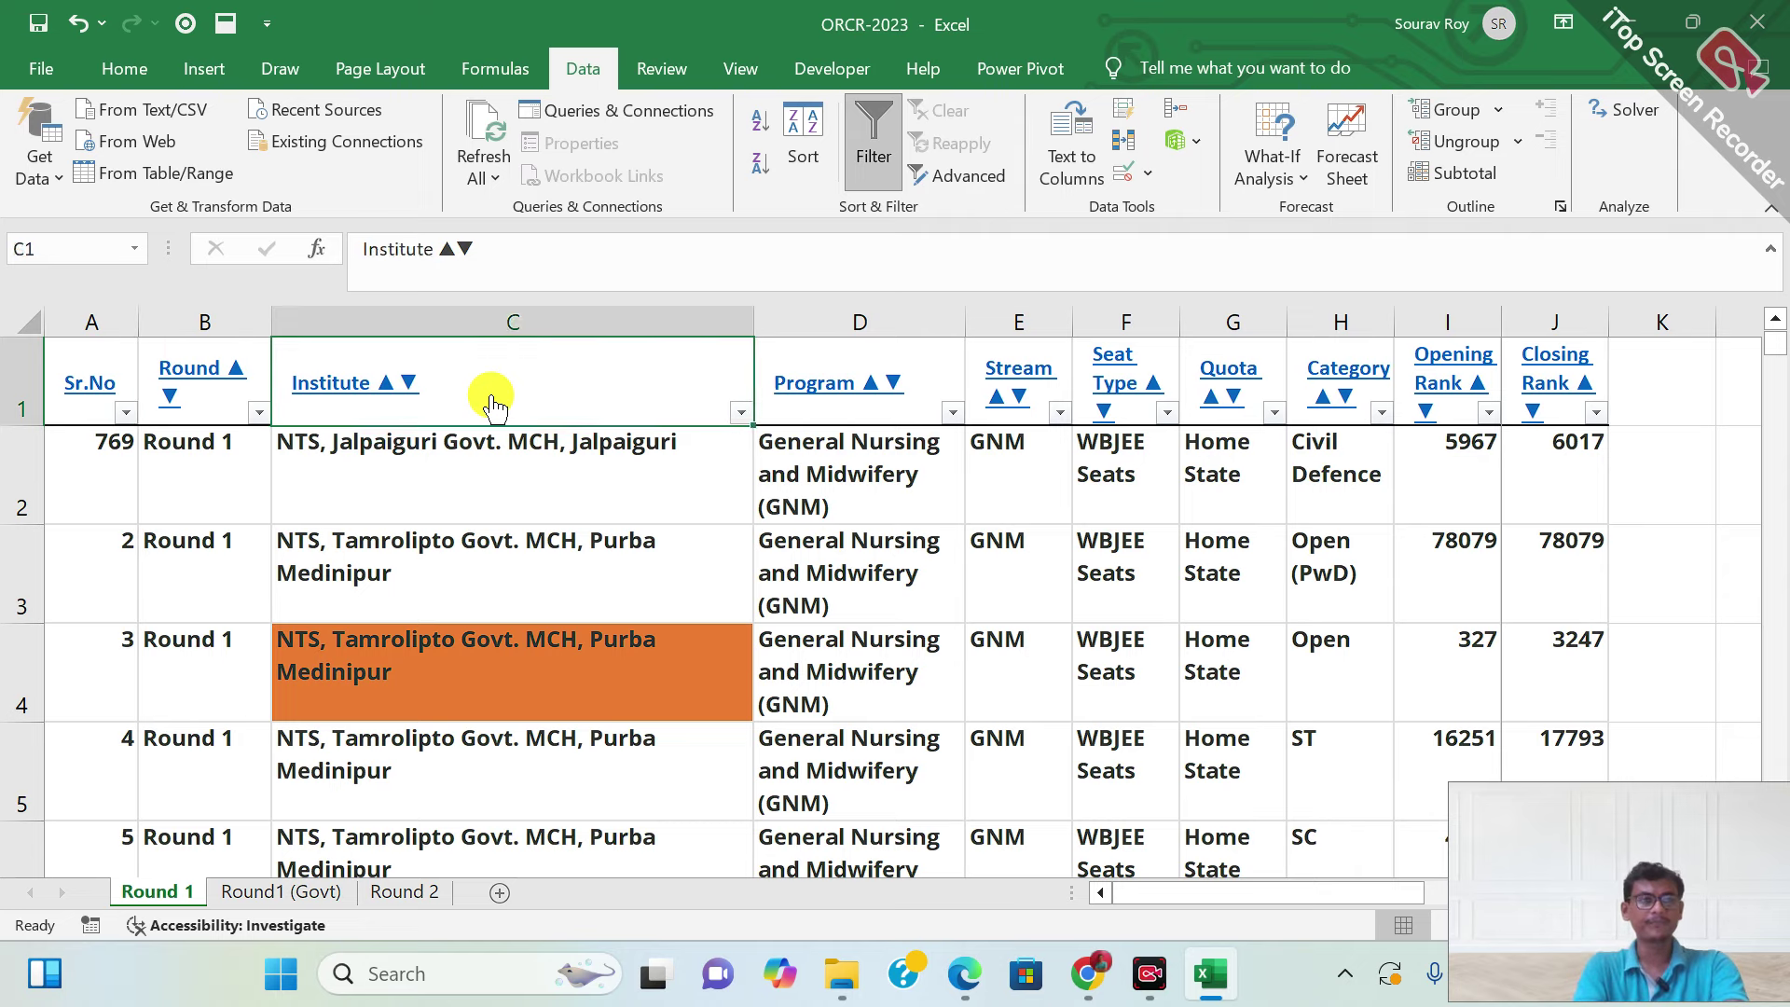
Filter the Stream column of the Round 1 sheet to GNM only by excluding ANM(R)
{"action": "key", "text": "alt+Down"}
{"action": "key", "text": "Down"}
{"action": "key", "text": "Down"}
{"action": "key", "text": "Down"}
{"action": "key", "text": "Down"}
{"action": "key", "text": "Down"}
{"action": "key", "text": "Down"}
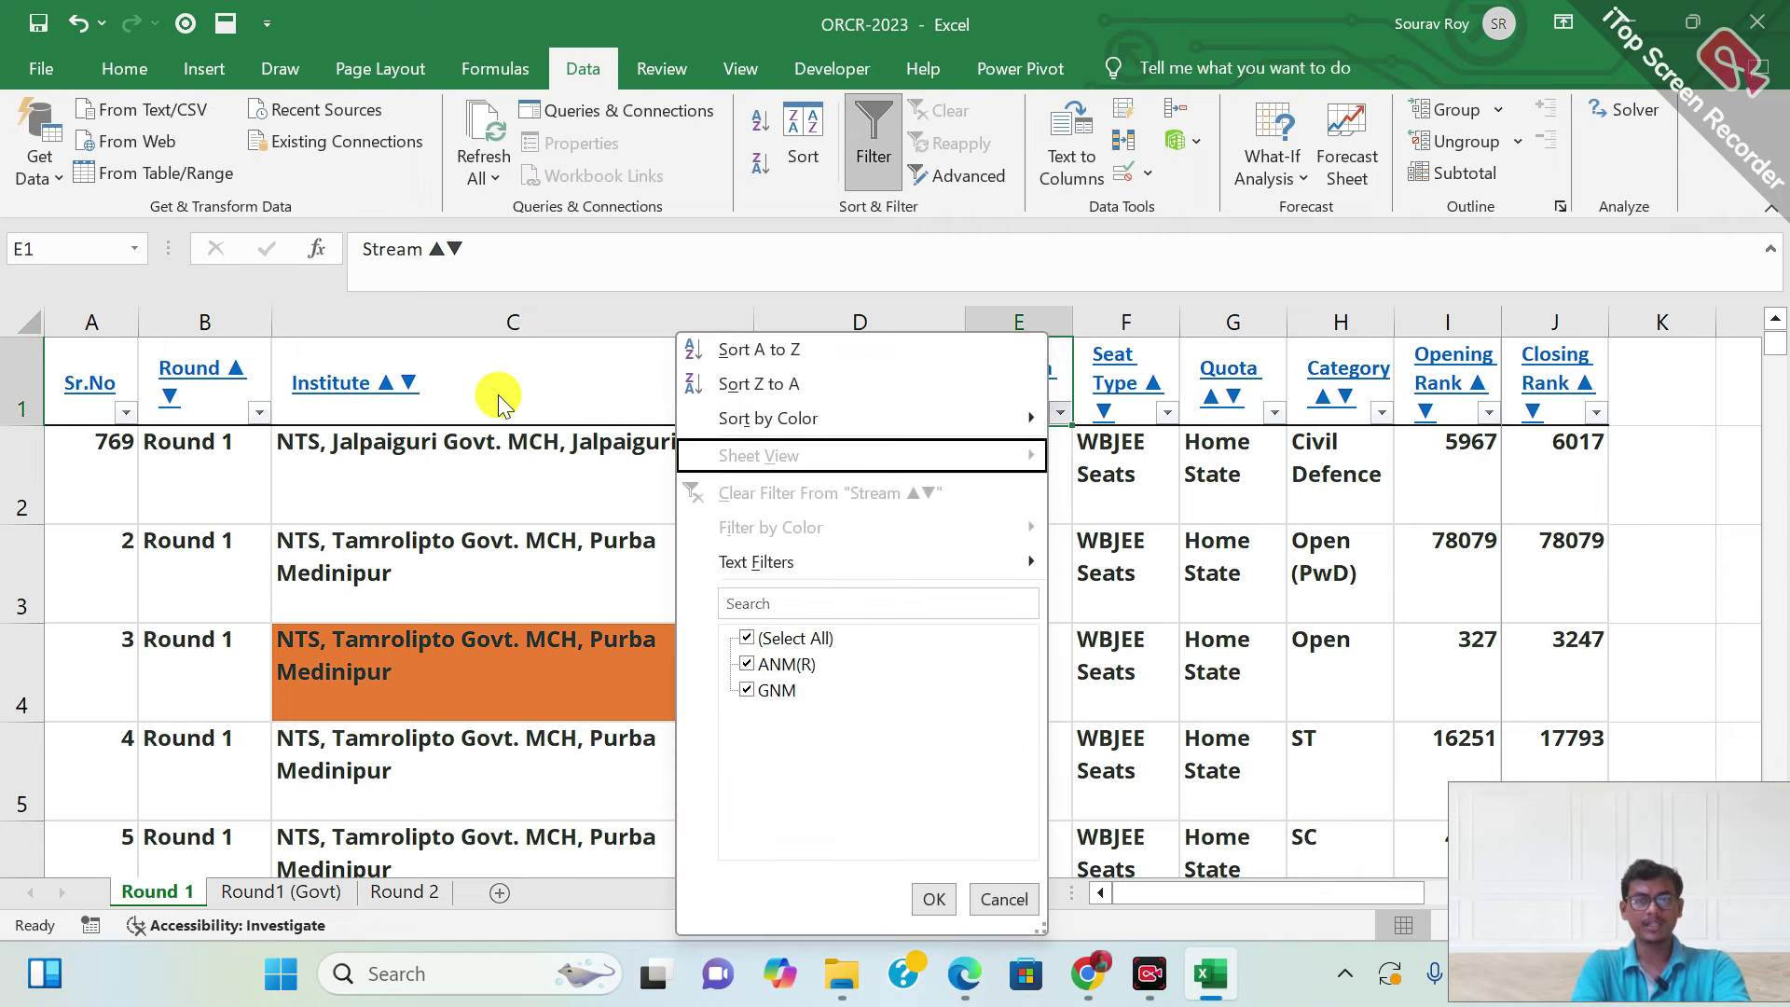
{"action": "key", "text": "Down"}
{"action": "key", "text": "Down"}
{"action": "key", "text": "space"}
{"action": "key", "text": "Return"}
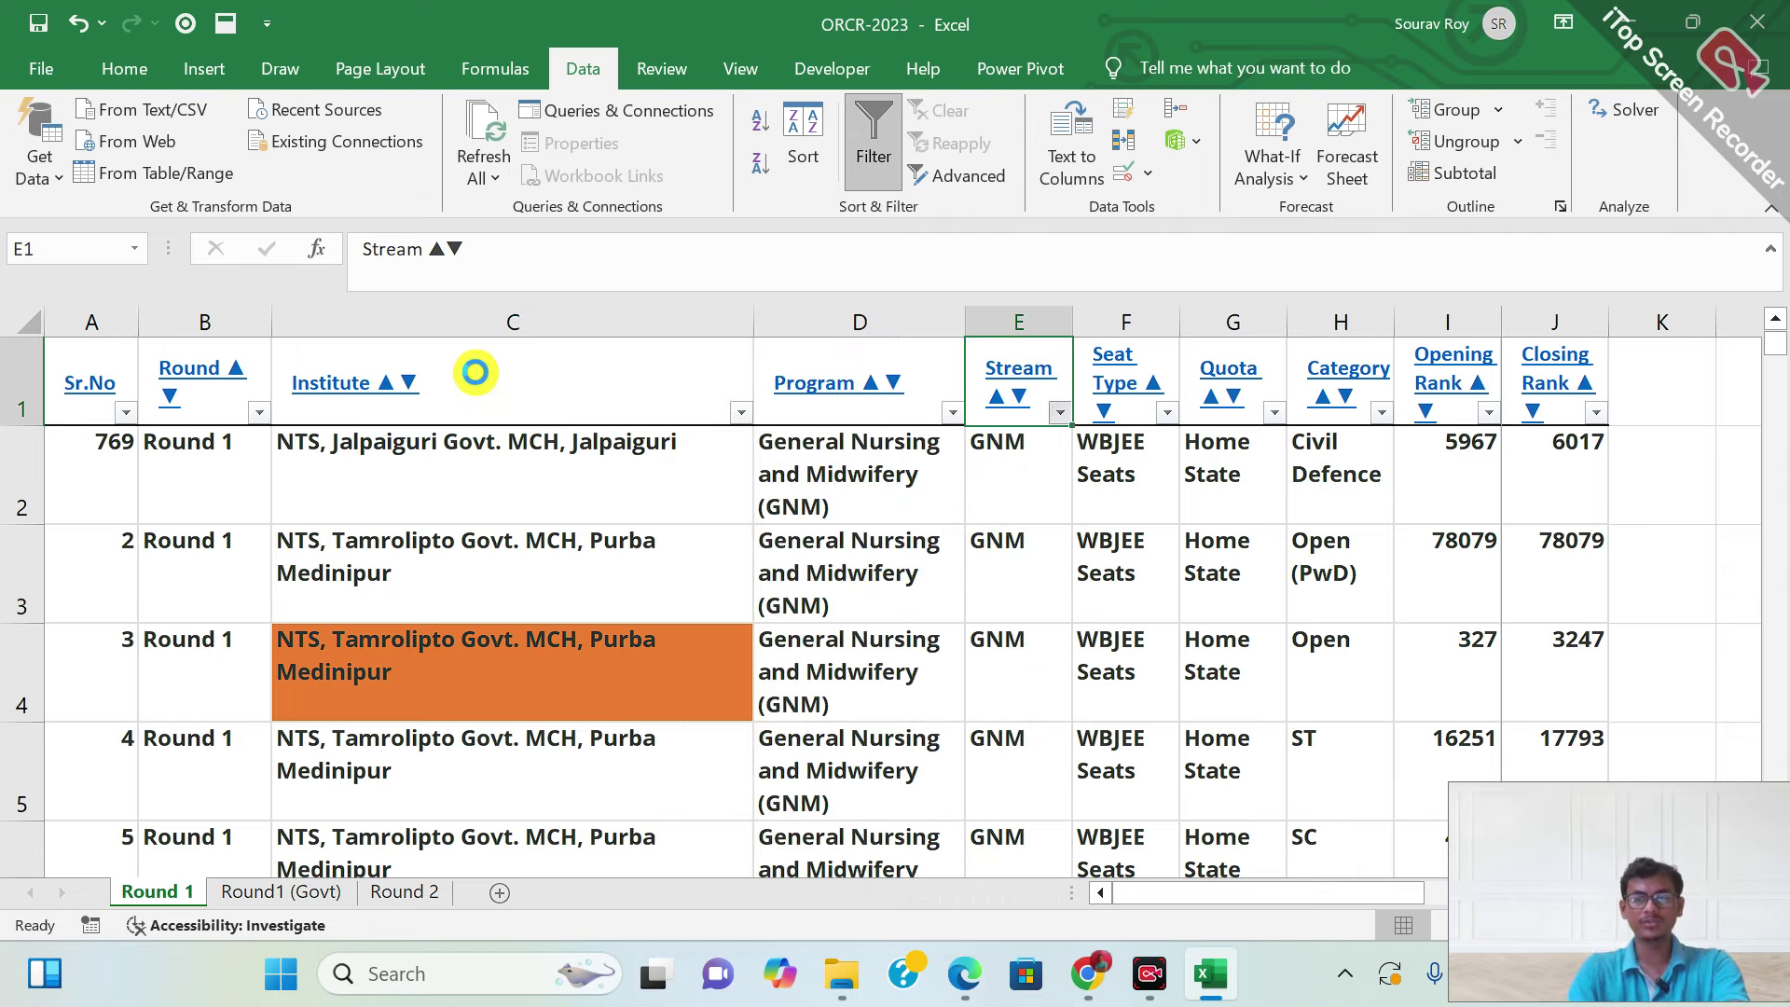
Inspect the filter options of the Quota and Seat Type columns without applying any filter
{"action": "key", "text": "Right"}
{"action": "key", "text": "Right"}
{"action": "key", "text": "Left"}
{"action": "key", "text": "Right"}
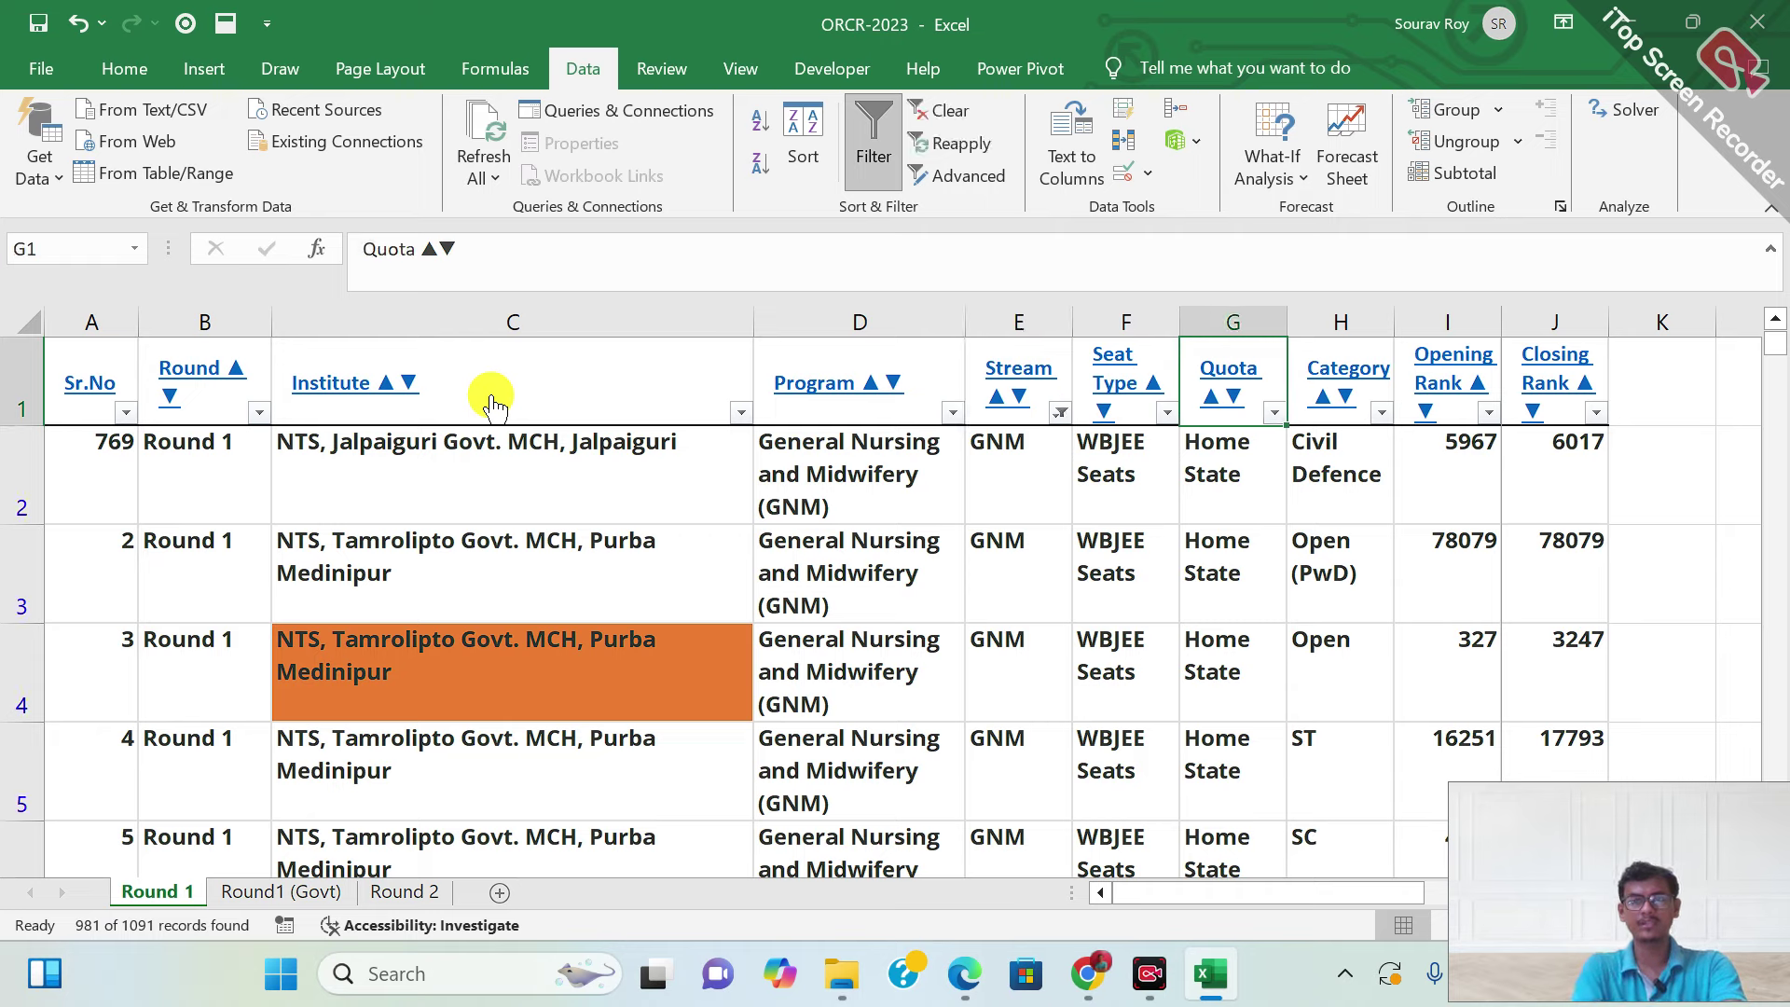
{"action": "key", "text": "Right"}
{"action": "key", "text": "Right"}
{"action": "key", "text": "Left"}
{"action": "key", "text": "Left"}
{"action": "key", "text": "alt+Down"}
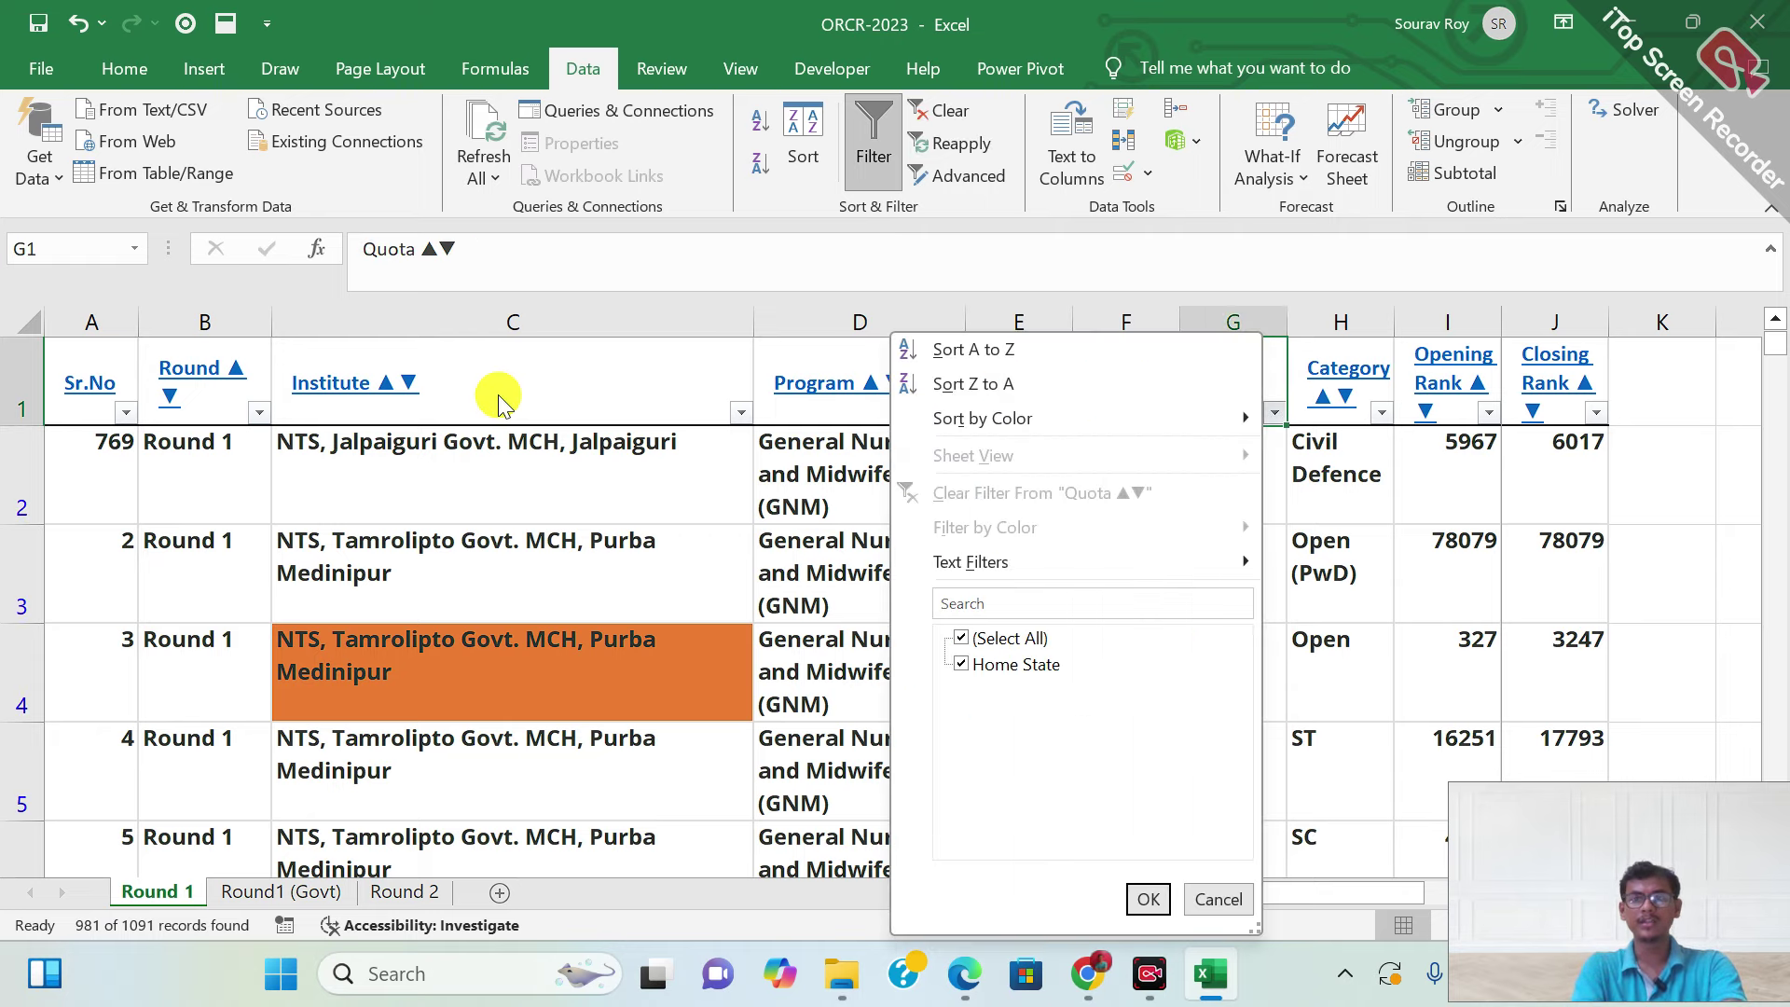
{"action": "key", "text": "Escape"}
{"action": "key", "text": "Left"}
{"action": "key", "text": "alt+Down"}
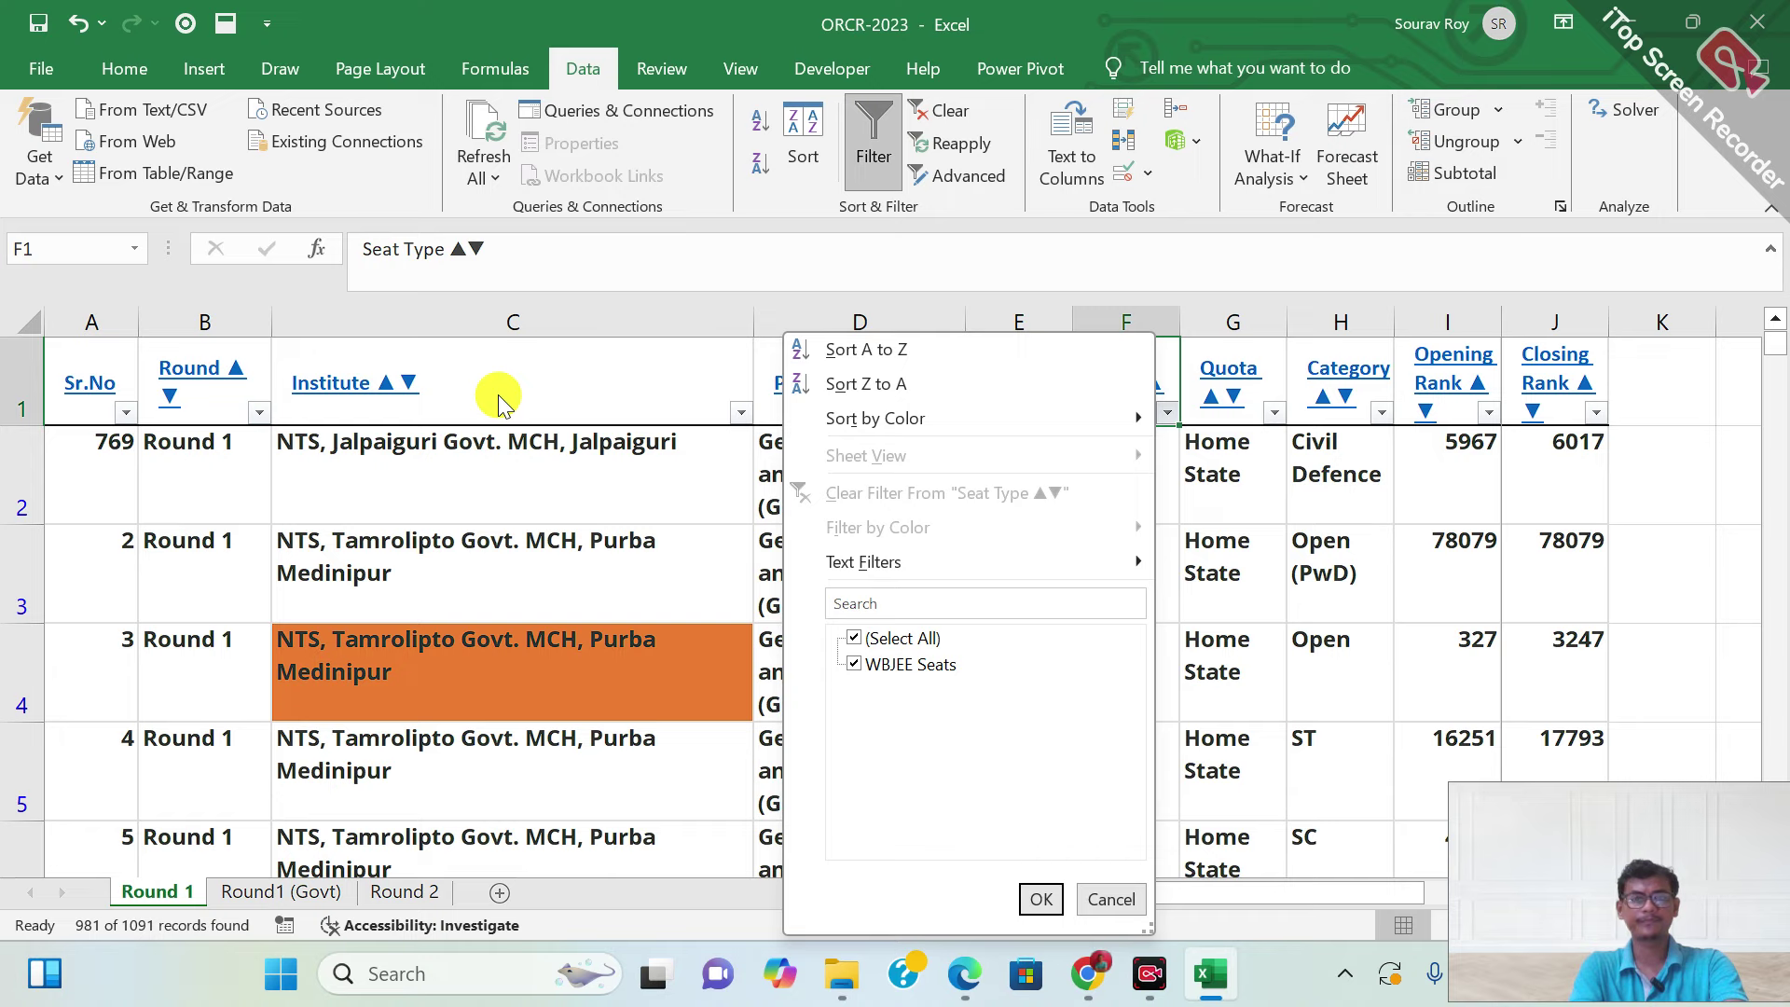
{"action": "key", "text": "Escape"}
{"action": "key", "text": "Left"}
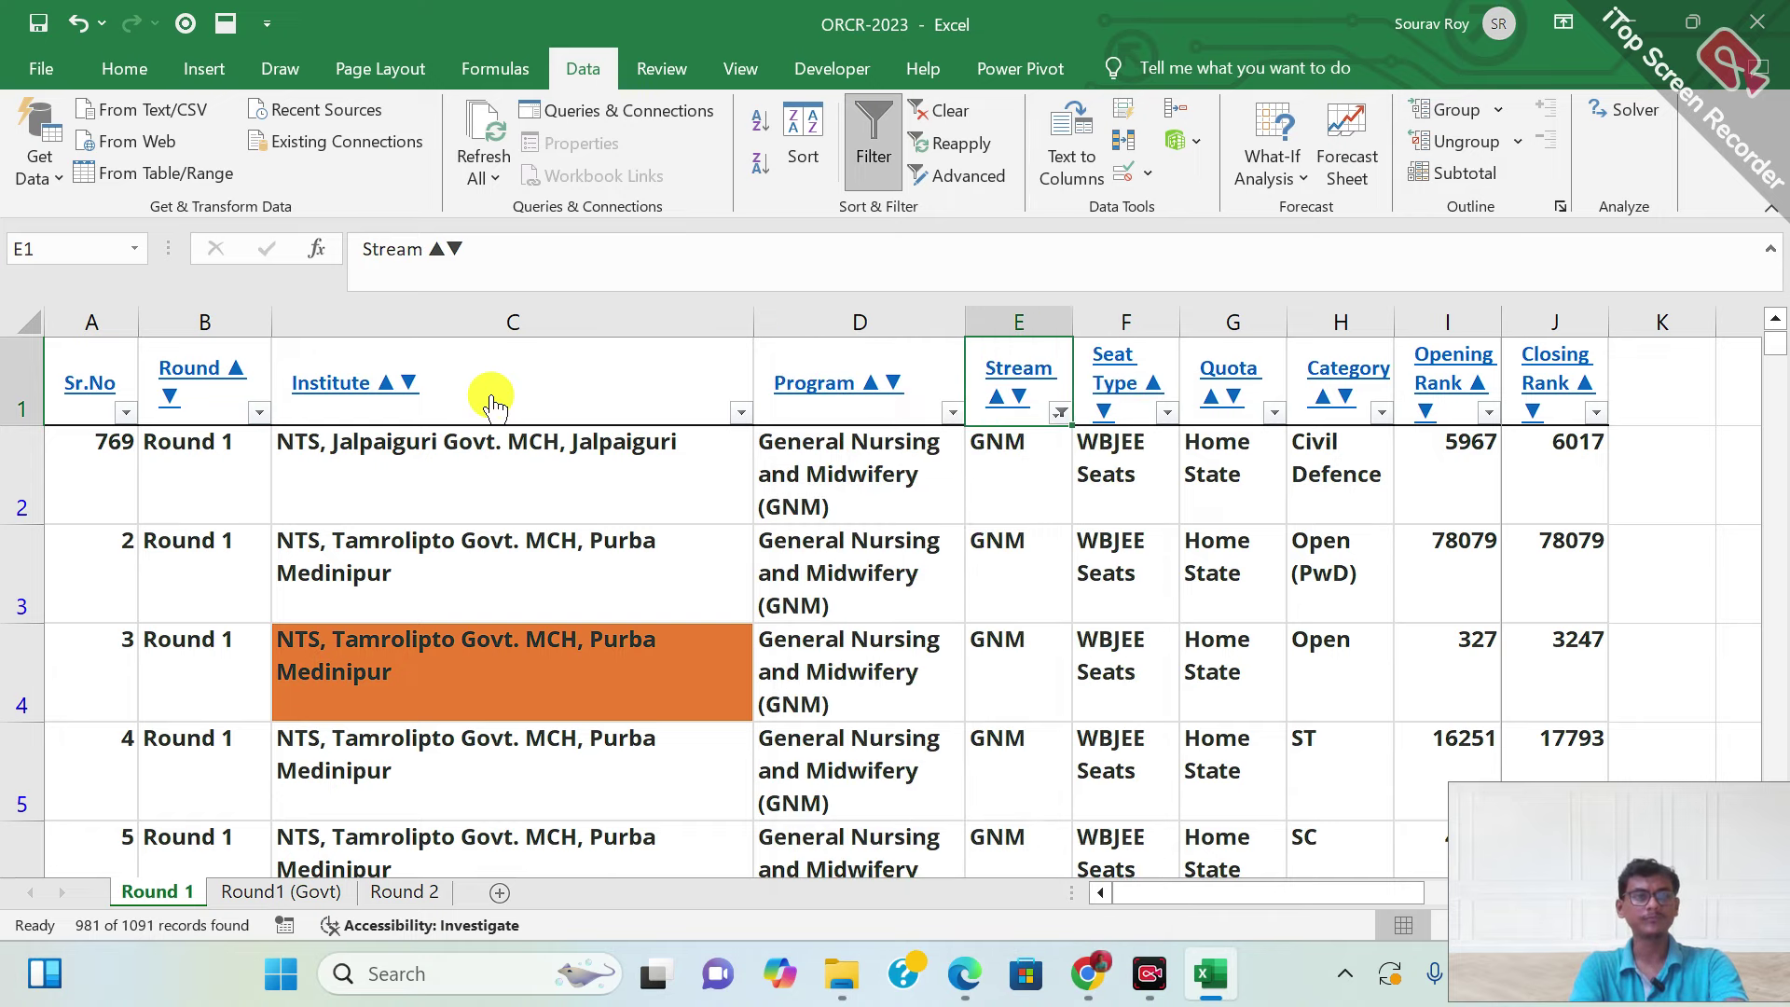
Examine the Category values of the first GNM records in the Round 1 sheet
{"action": "key", "text": "Right"}
{"action": "key", "text": "Right"}
{"action": "key", "text": "Right"}
{"action": "key", "text": "Down"}
{"action": "key", "text": "Down"}
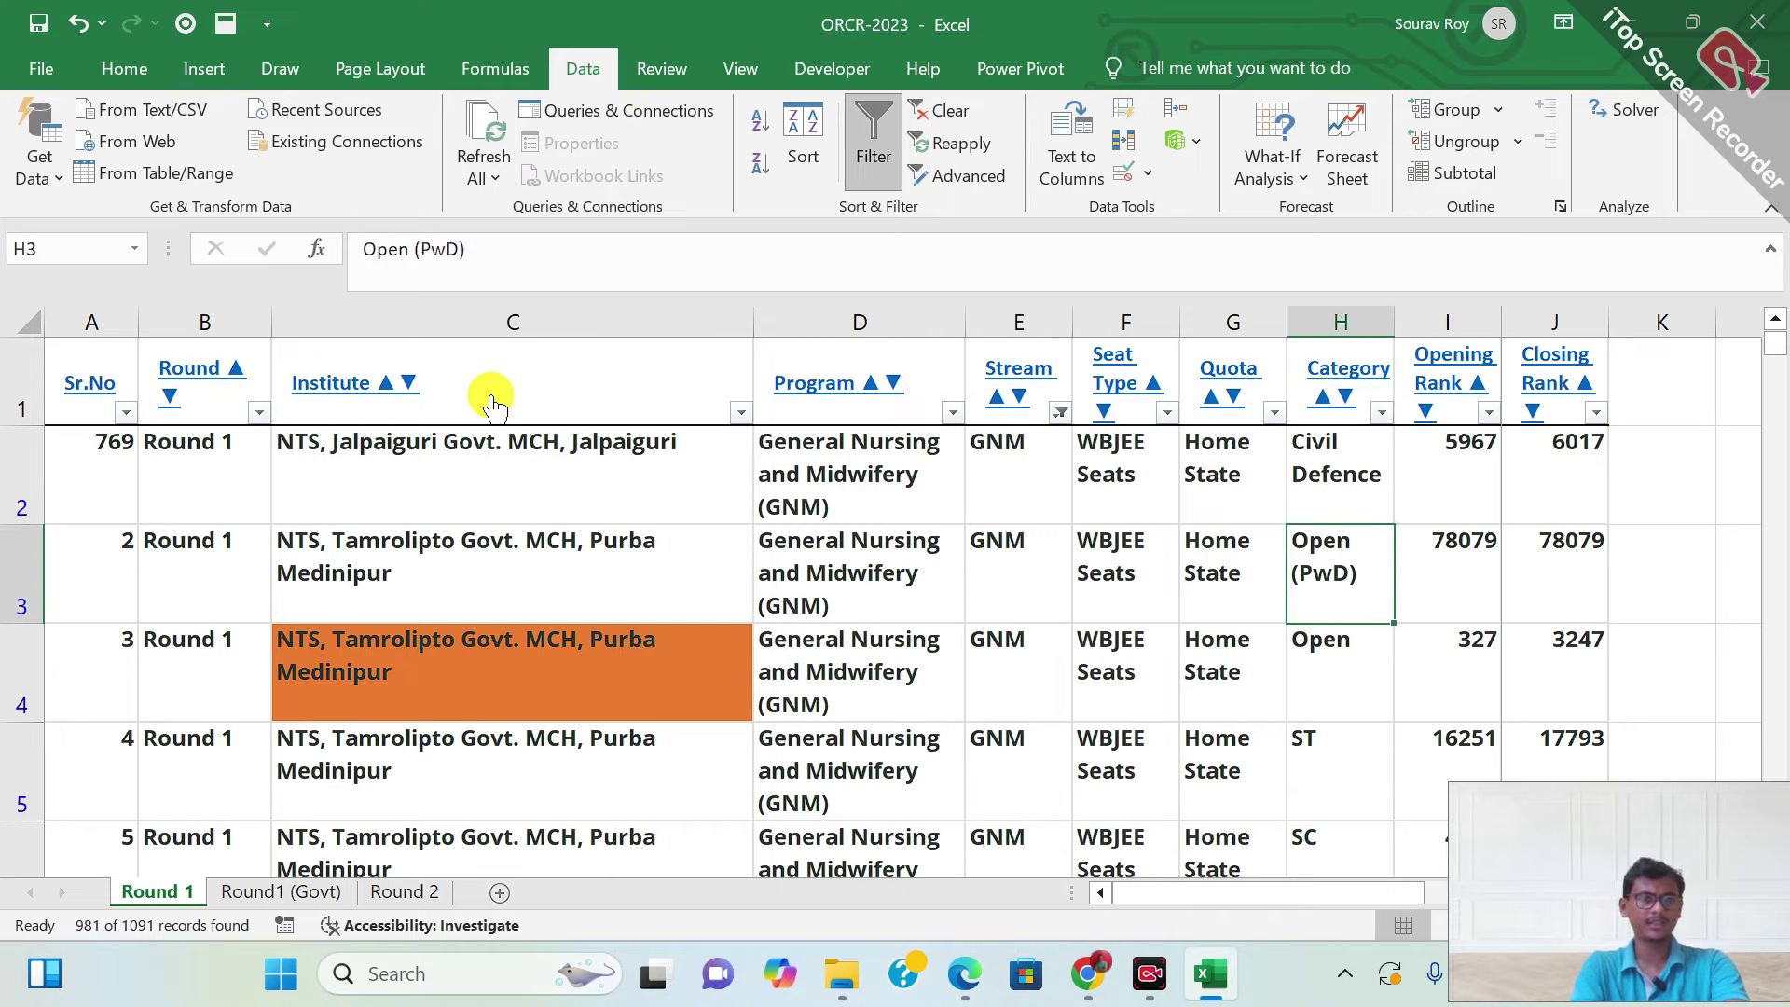
{"action": "key", "text": "Down"}
{"action": "key", "text": "Up"}
{"action": "key", "text": "Left"}
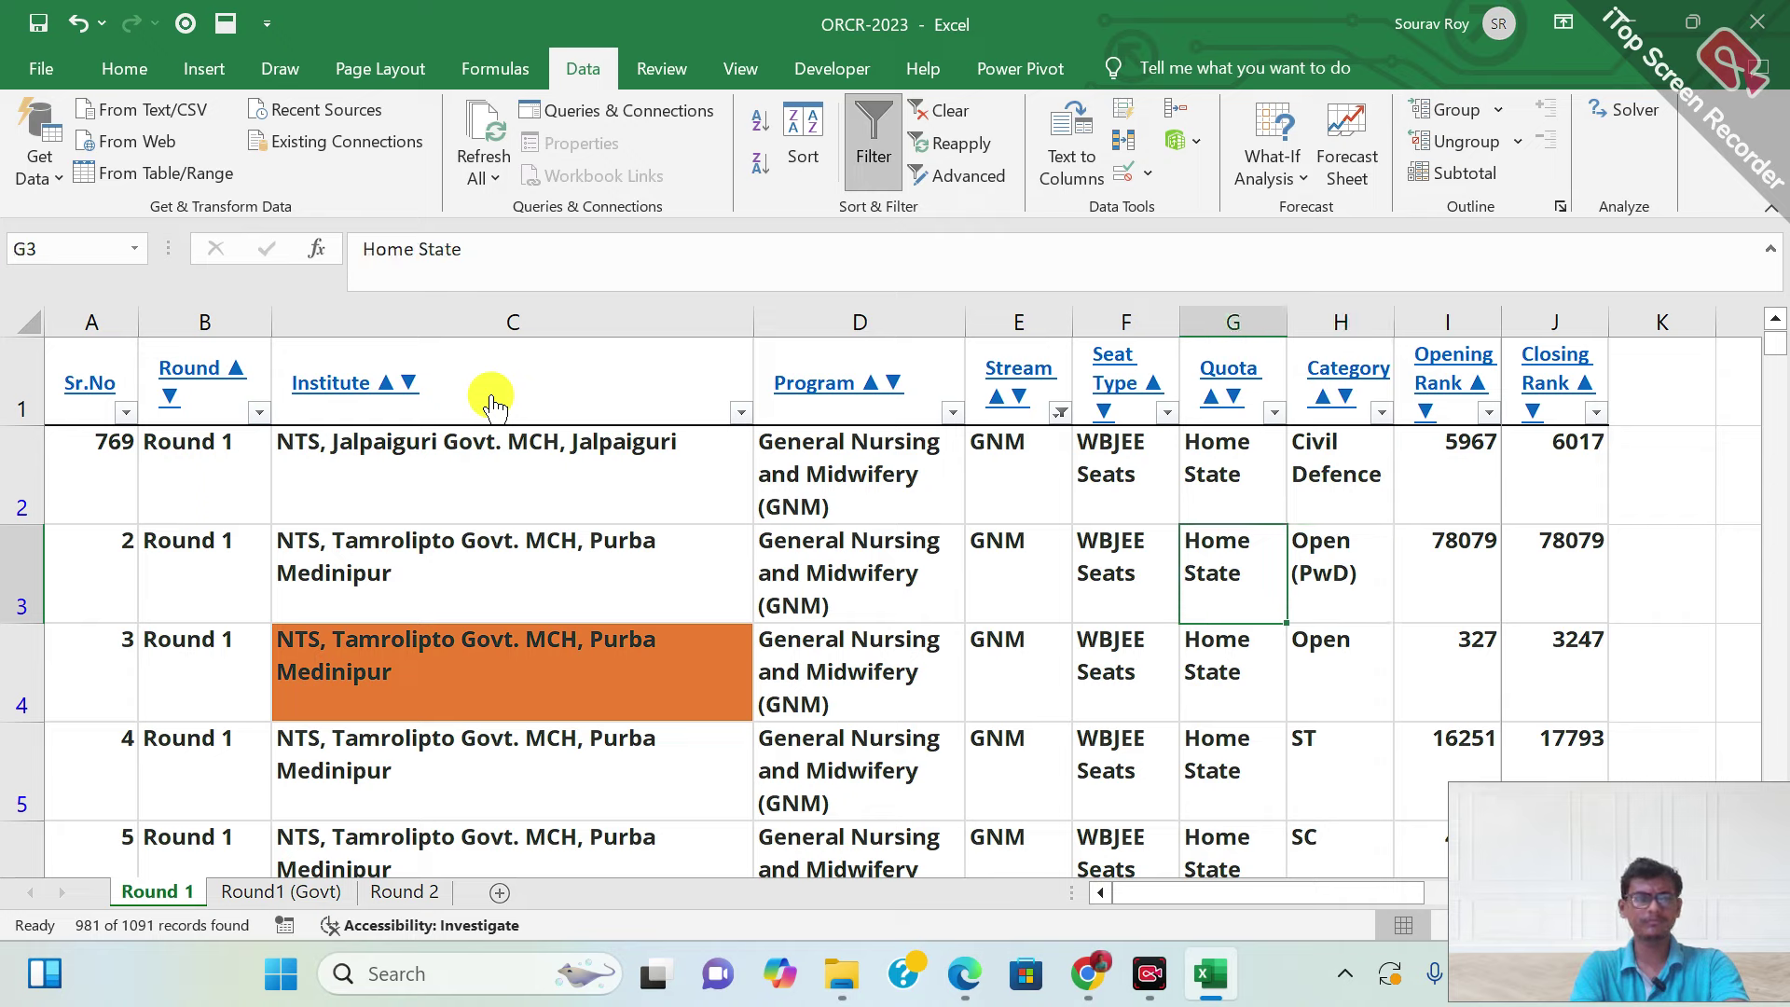
Filter the Category column of the Round 1 sheet to show only Open
{"action": "key", "text": "Right"}
{"action": "key", "text": "Up"}
{"action": "key", "text": "Up"}
{"action": "key", "text": "alt+Down"}
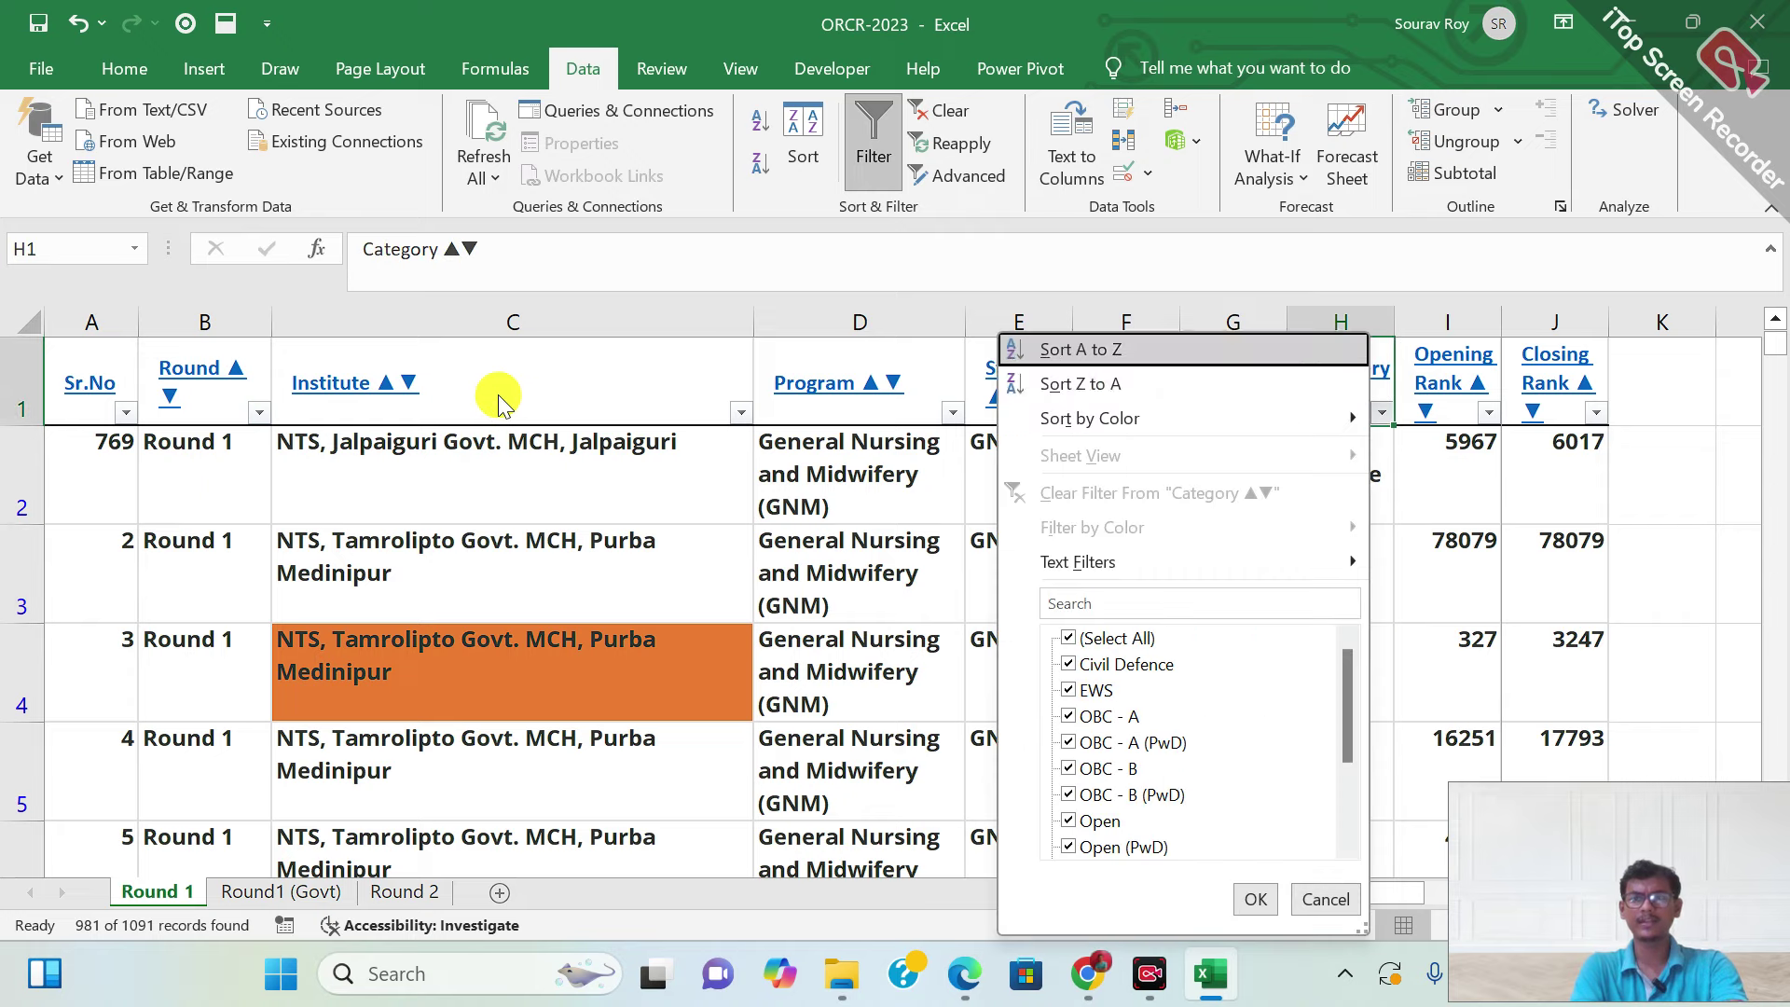
{"action": "key", "text": "Down"}
{"action": "key", "text": "Down"}
{"action": "key", "text": "Down"}
{"action": "key", "text": "Down"}
{"action": "key", "text": "Down"}
{"action": "key", "text": "Down"}
{"action": "key", "text": "space"}
{"action": "key", "text": "Down"}
{"action": "key", "text": "Down"}
{"action": "key", "text": "Down"}
{"action": "key", "text": "Down"}
{"action": "key", "text": "Down"}
{"action": "key", "text": "Down"}
{"action": "key", "text": "Down"}
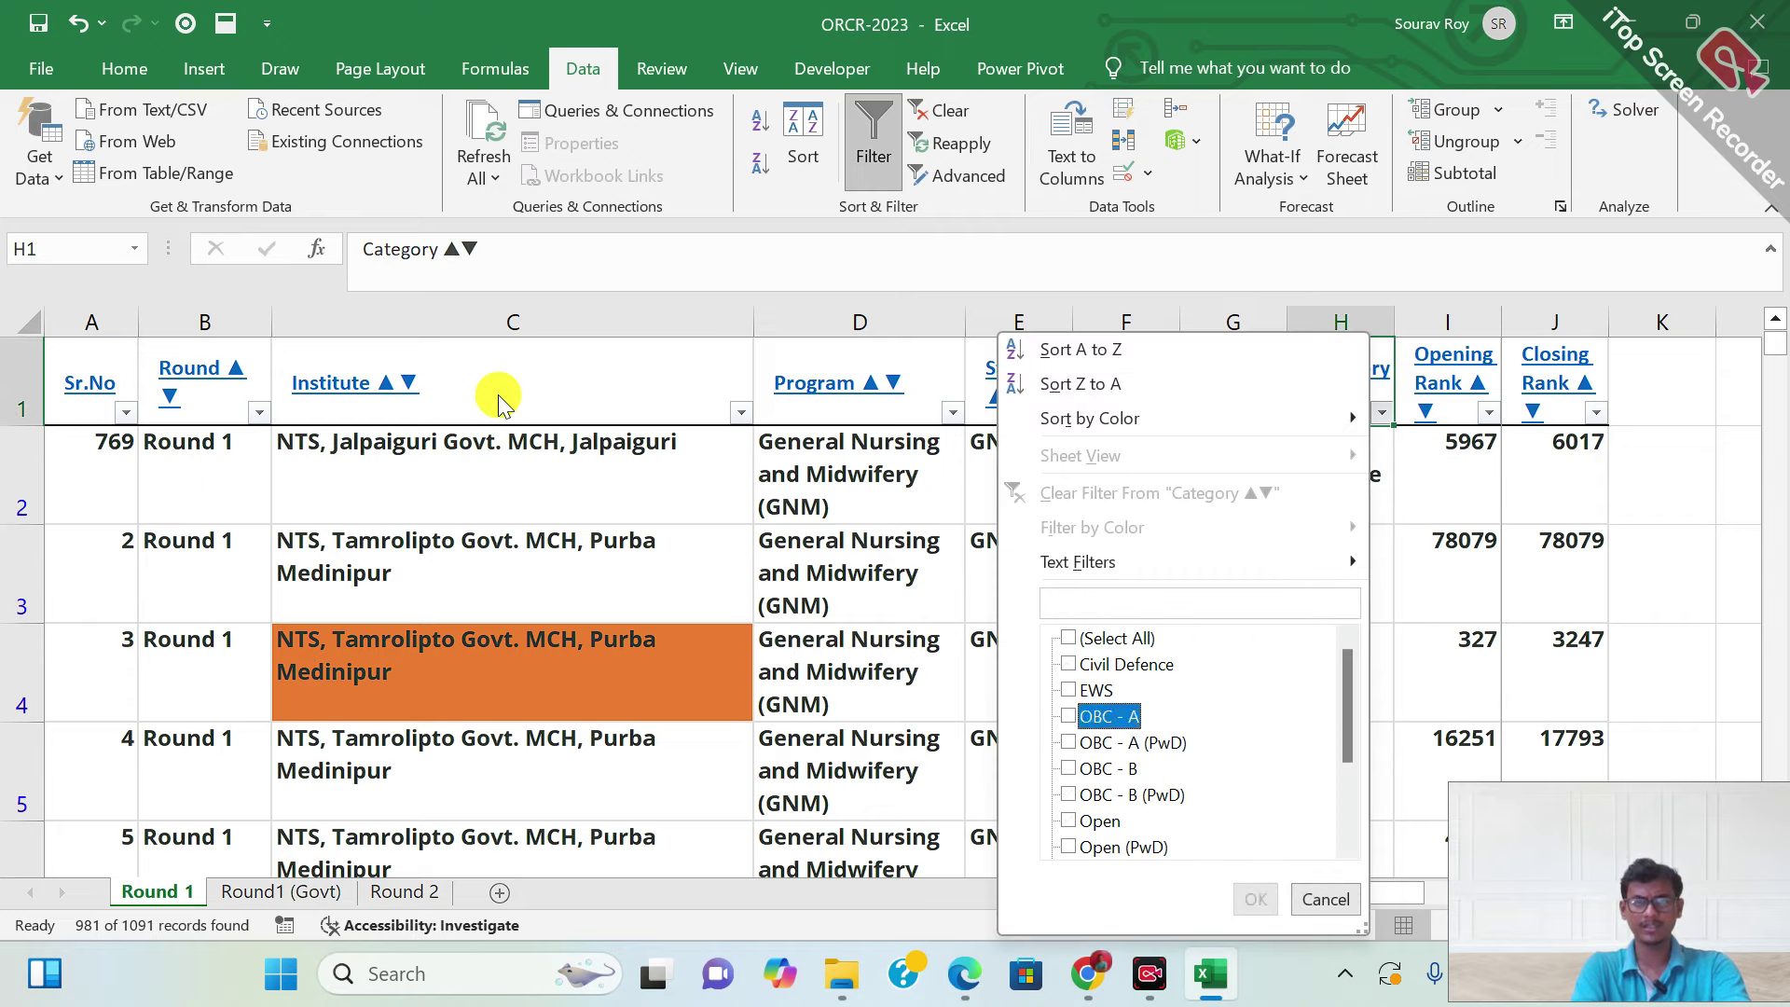
{"action": "key", "text": "space"}
{"action": "key", "text": "Return"}
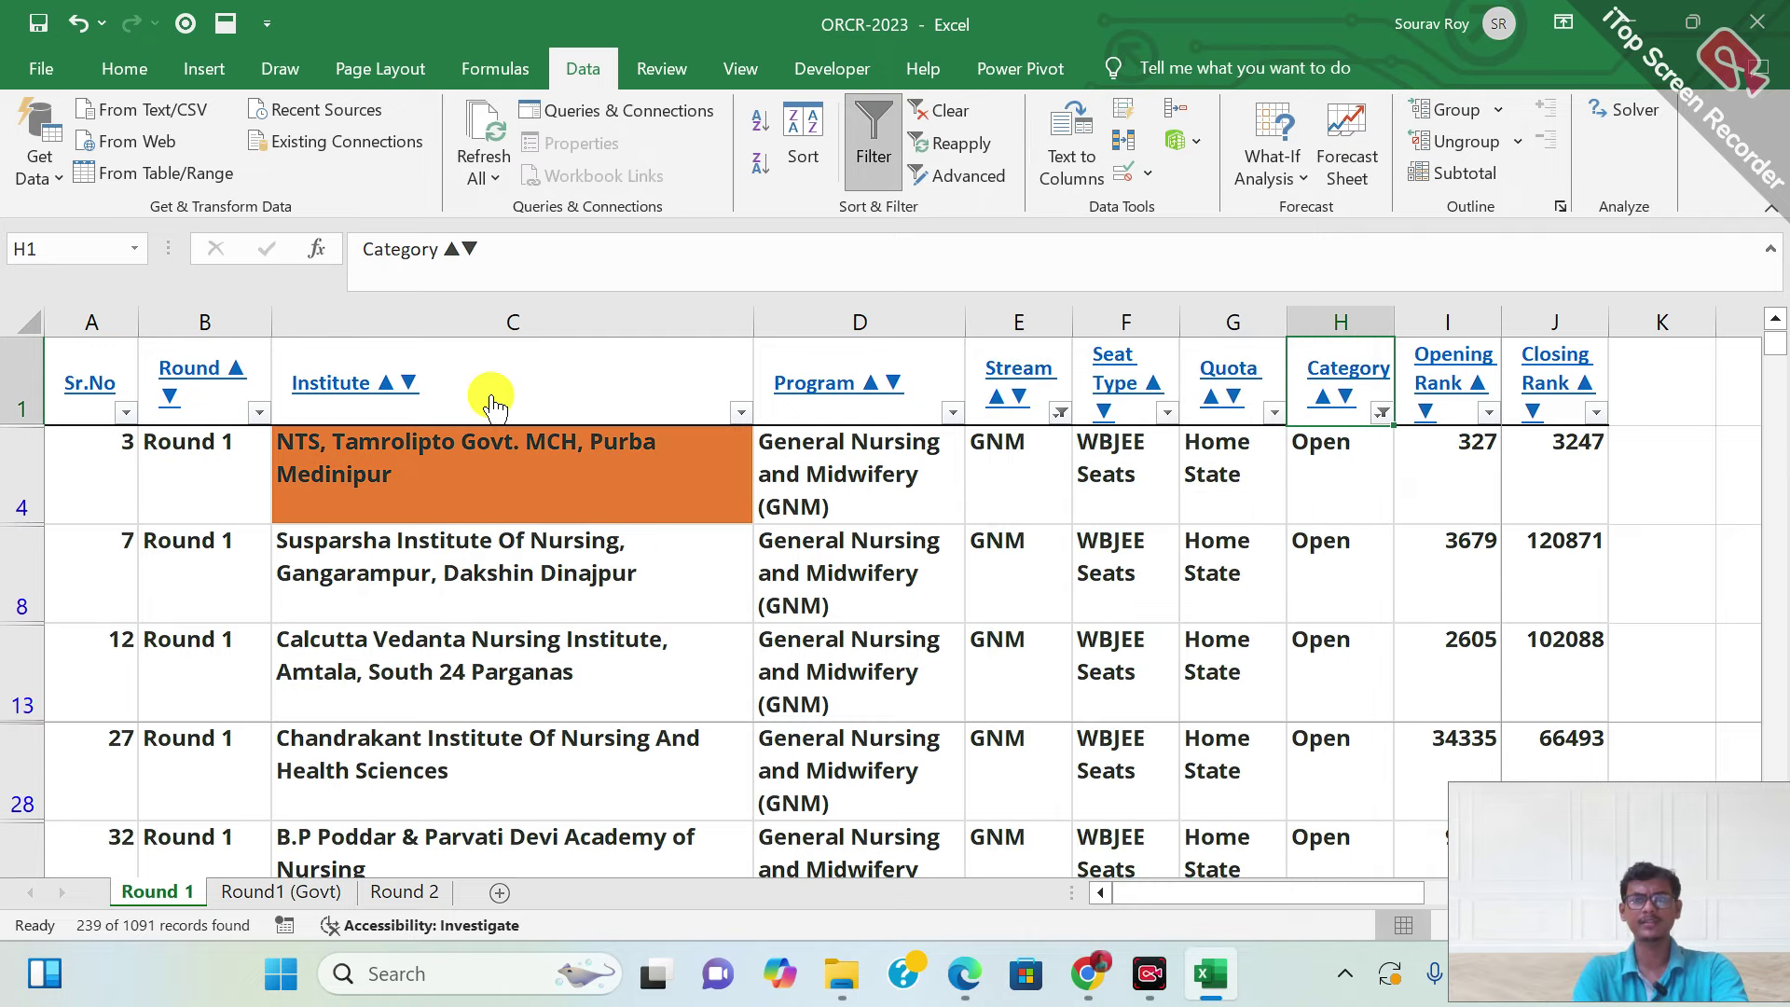
Examine the opening and closing ranks of the Open record for NTS, Tamrolipto Govt. MCH, Purba Medinipur
{"action": "key", "text": "Down"}
{"action": "key", "text": "Left"}
{"action": "key", "text": "Left"}
{"action": "key", "text": "Left"}
{"action": "key", "text": "Left"}
{"action": "key", "text": "Left"}
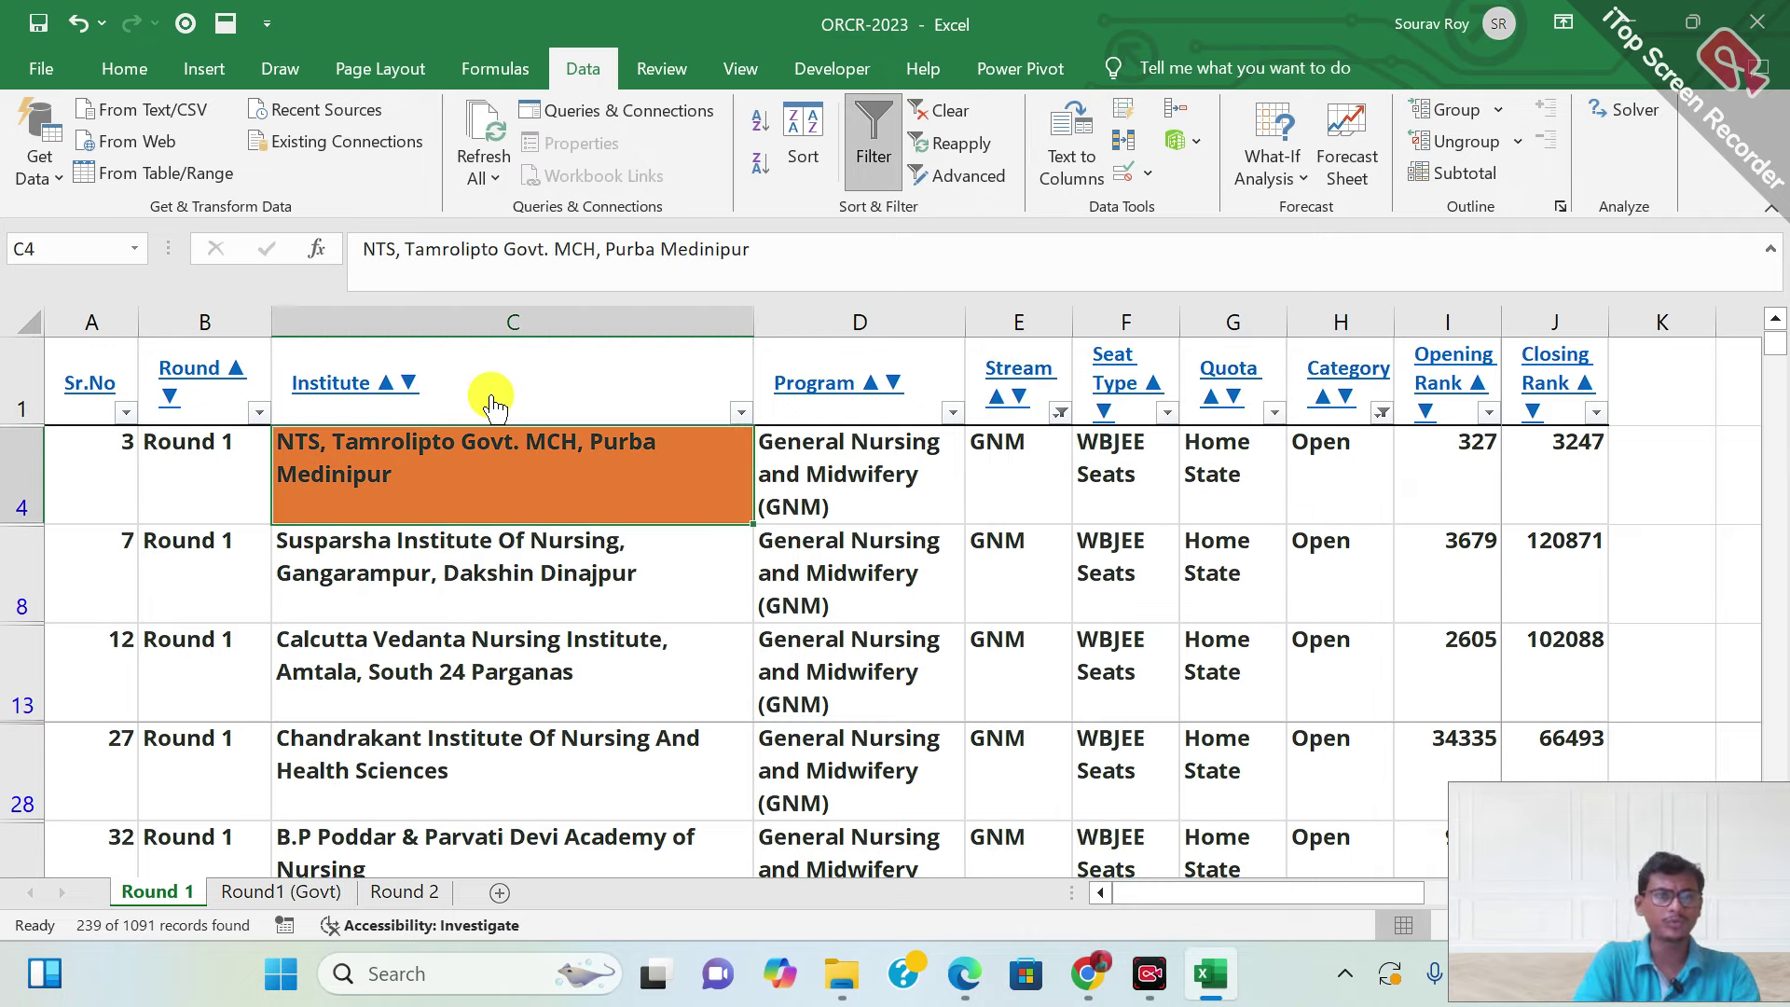
{"action": "key", "text": "Right"}
{"action": "key", "text": "Left"}
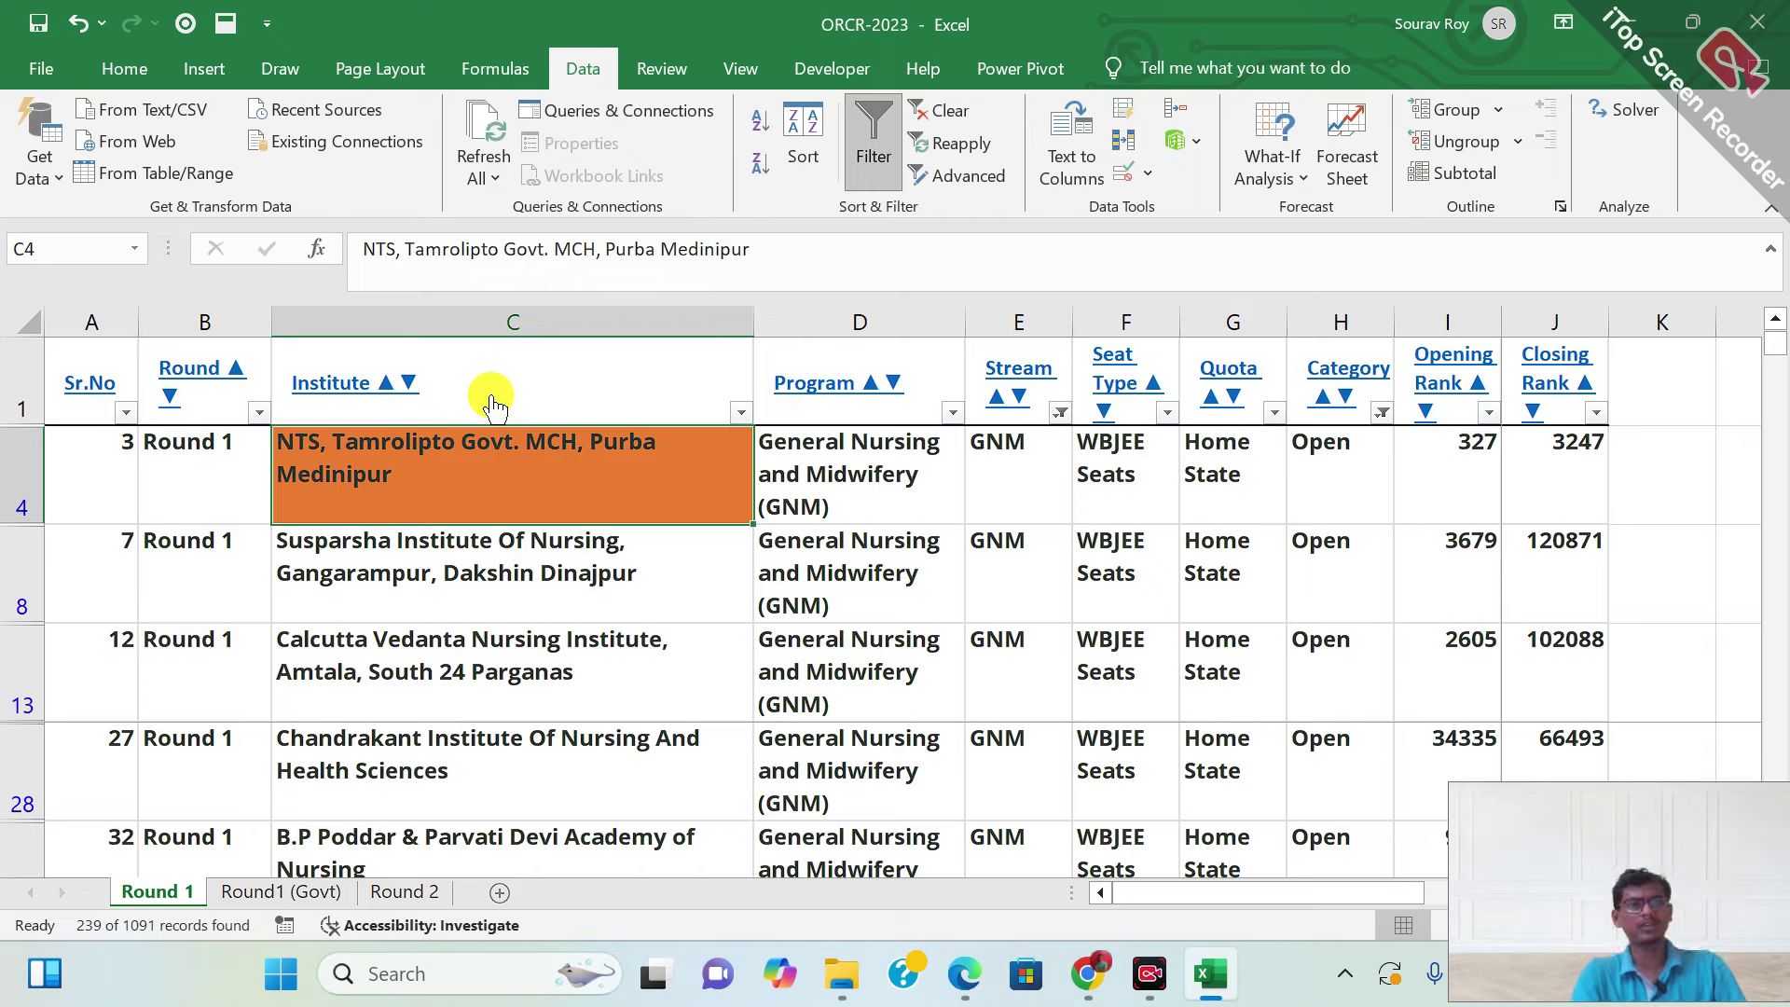
{"action": "key", "text": "Right"}
{"action": "key", "text": "Right"}
{"action": "key", "text": "Right"}
{"action": "key", "text": "Right"}
{"action": "key", "text": "Right"}
{"action": "key", "text": "Right"}
{"action": "key", "text": "Right"}
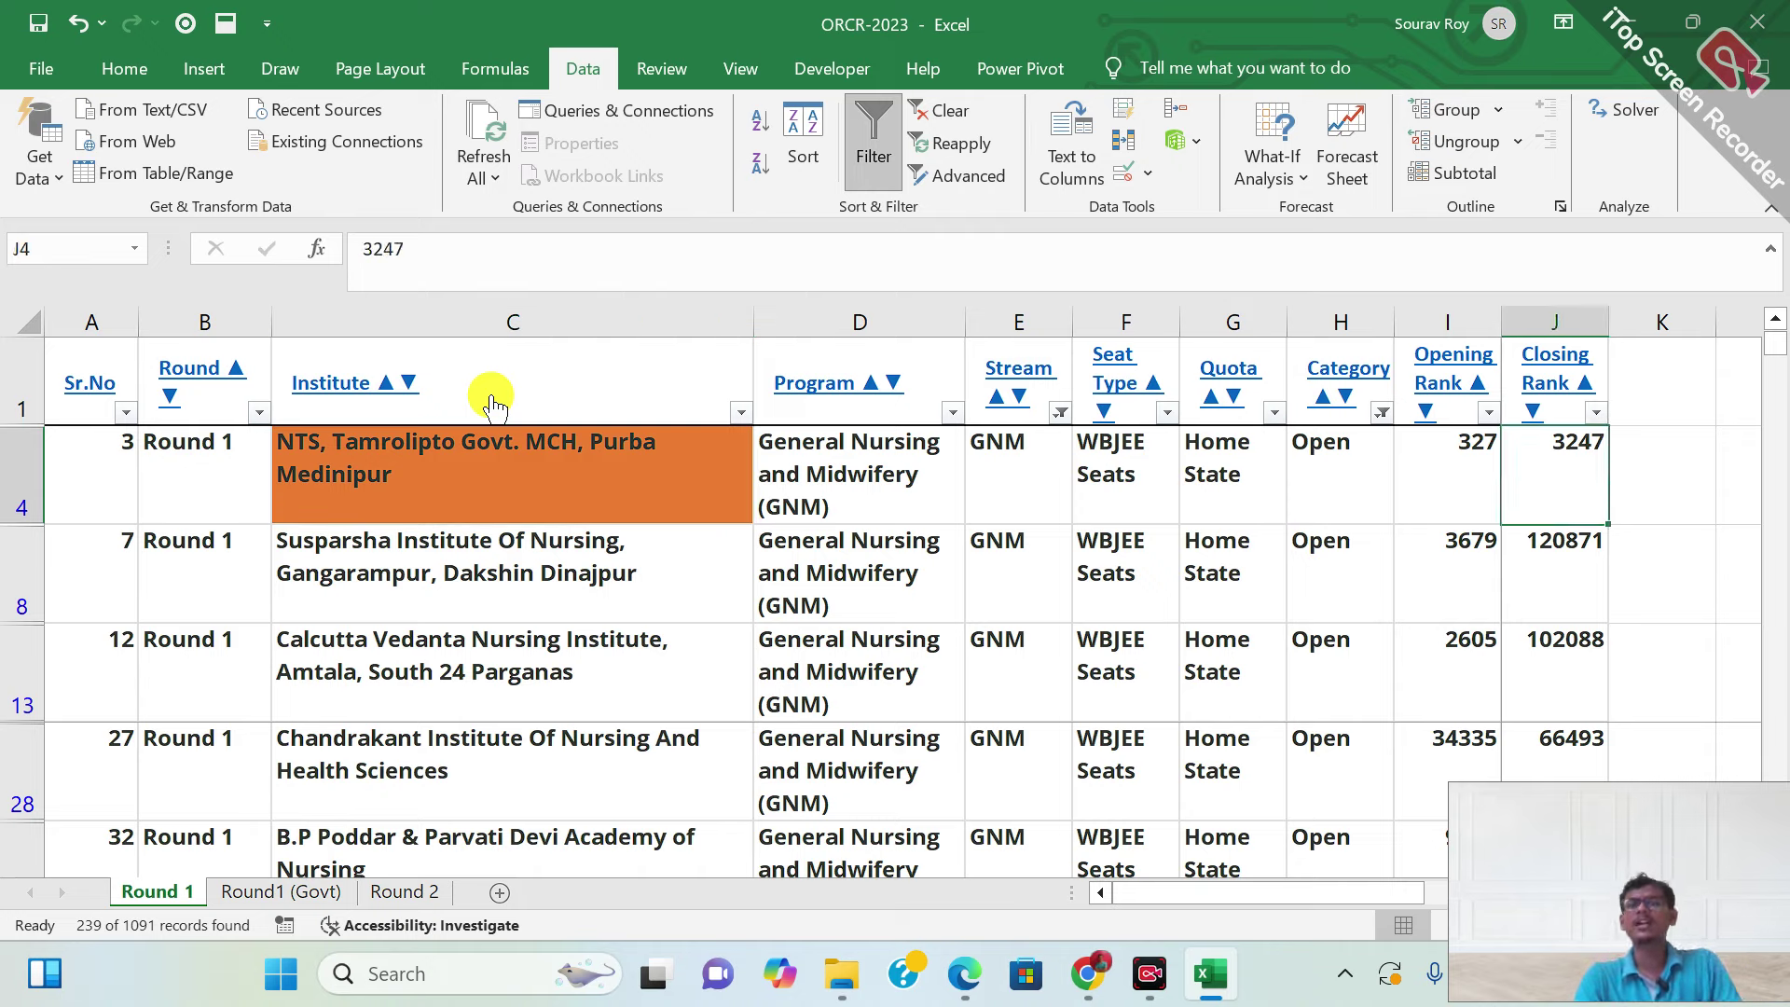
Look through the Open GNM records as far as Manisha Nursing Institute and return to GNM Training School, Naihati
{"action": "key", "text": "Down"}
{"action": "key", "text": "Down"}
{"action": "key", "text": "Down"}
{"action": "key", "text": "Down"}
{"action": "key", "text": "Down"}
{"action": "key", "text": "Down"}
{"action": "key", "text": "Down"}
{"action": "key", "text": "Down"}
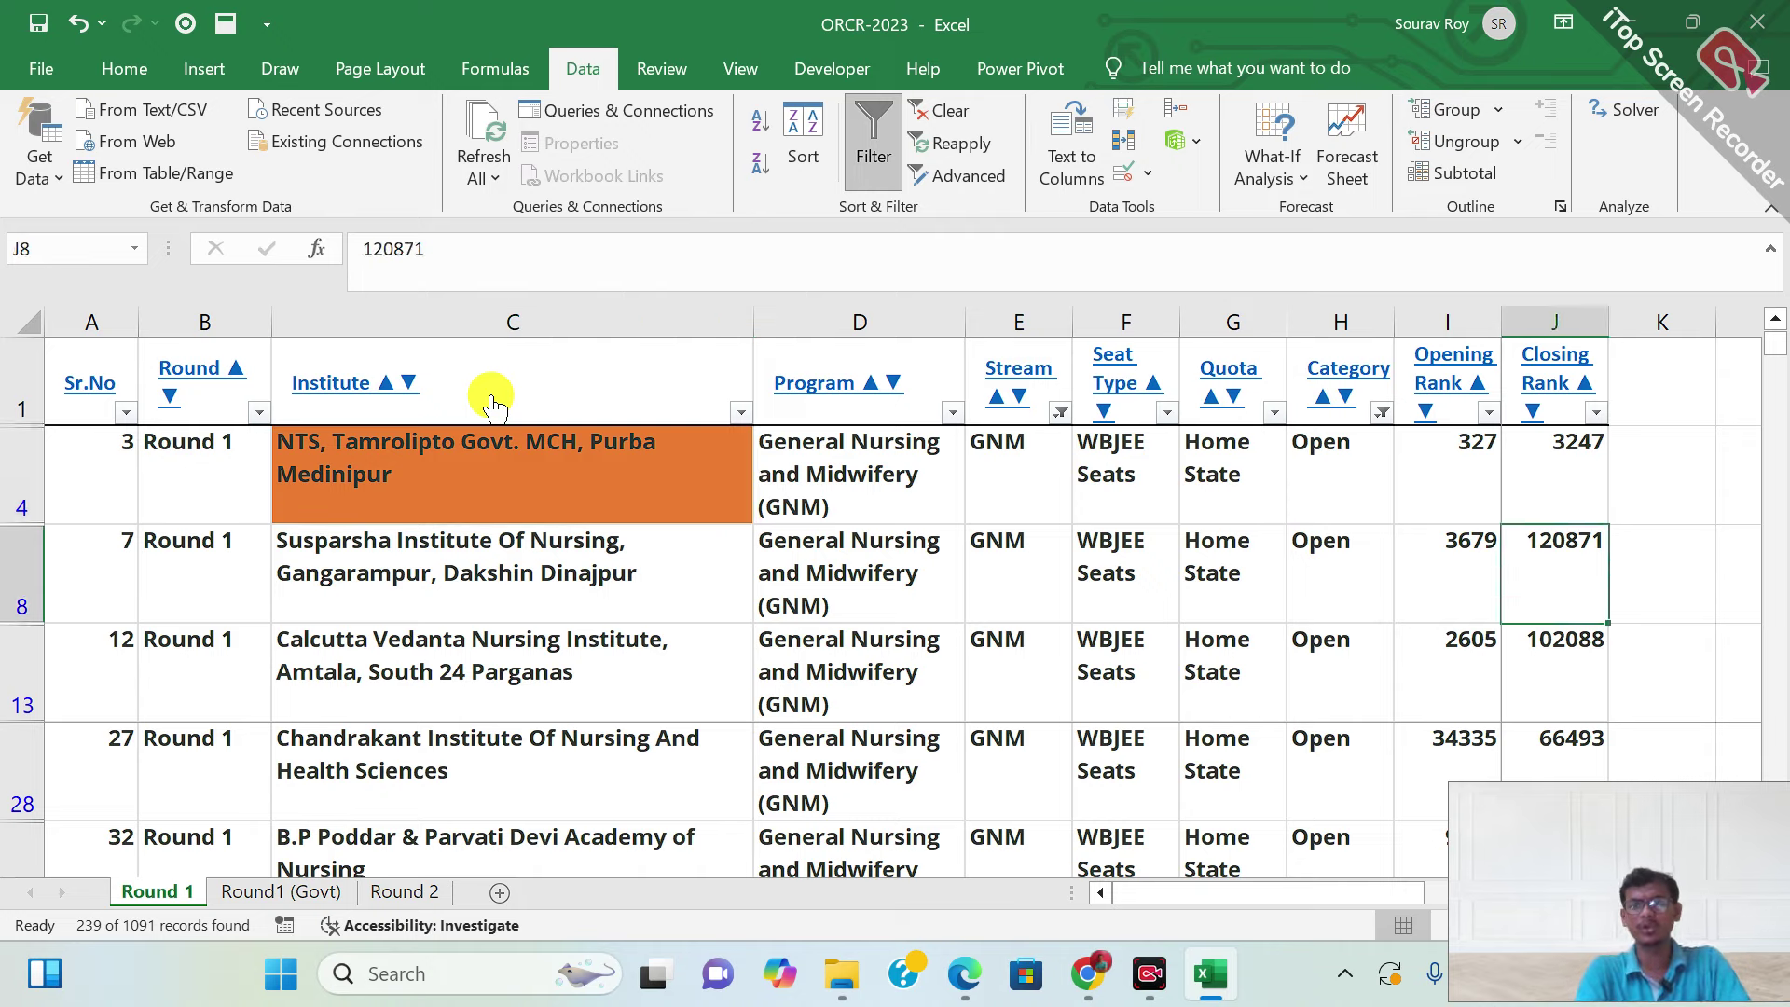
{"action": "key", "text": "Left"}
{"action": "key", "text": "Left"}
{"action": "key", "text": "Left"}
{"action": "key", "text": "Left"}
{"action": "key", "text": "Left"}
{"action": "key", "text": "Left"}
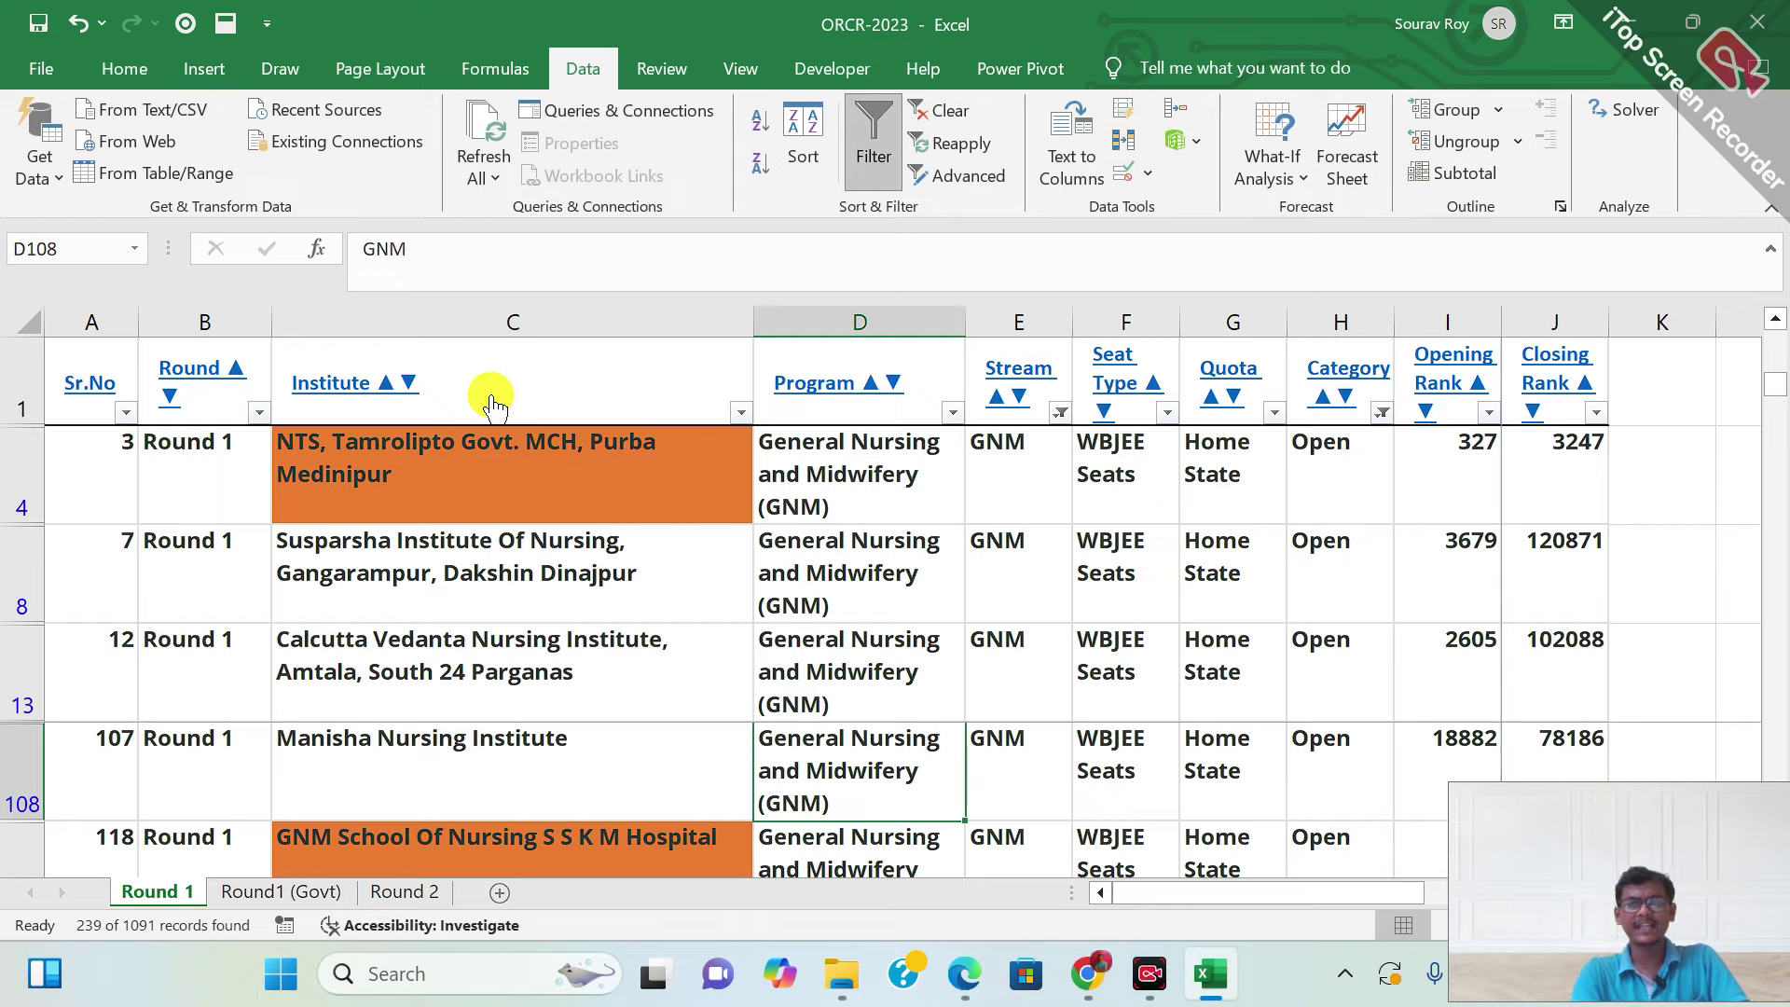
{"action": "key", "text": "Up"}
{"action": "key", "text": "Up"}
{"action": "key", "text": "Up"}
{"action": "key", "text": "Up"}
{"action": "key", "text": "Up"}
{"action": "key", "text": "Up"}
{"action": "key", "text": "Up"}
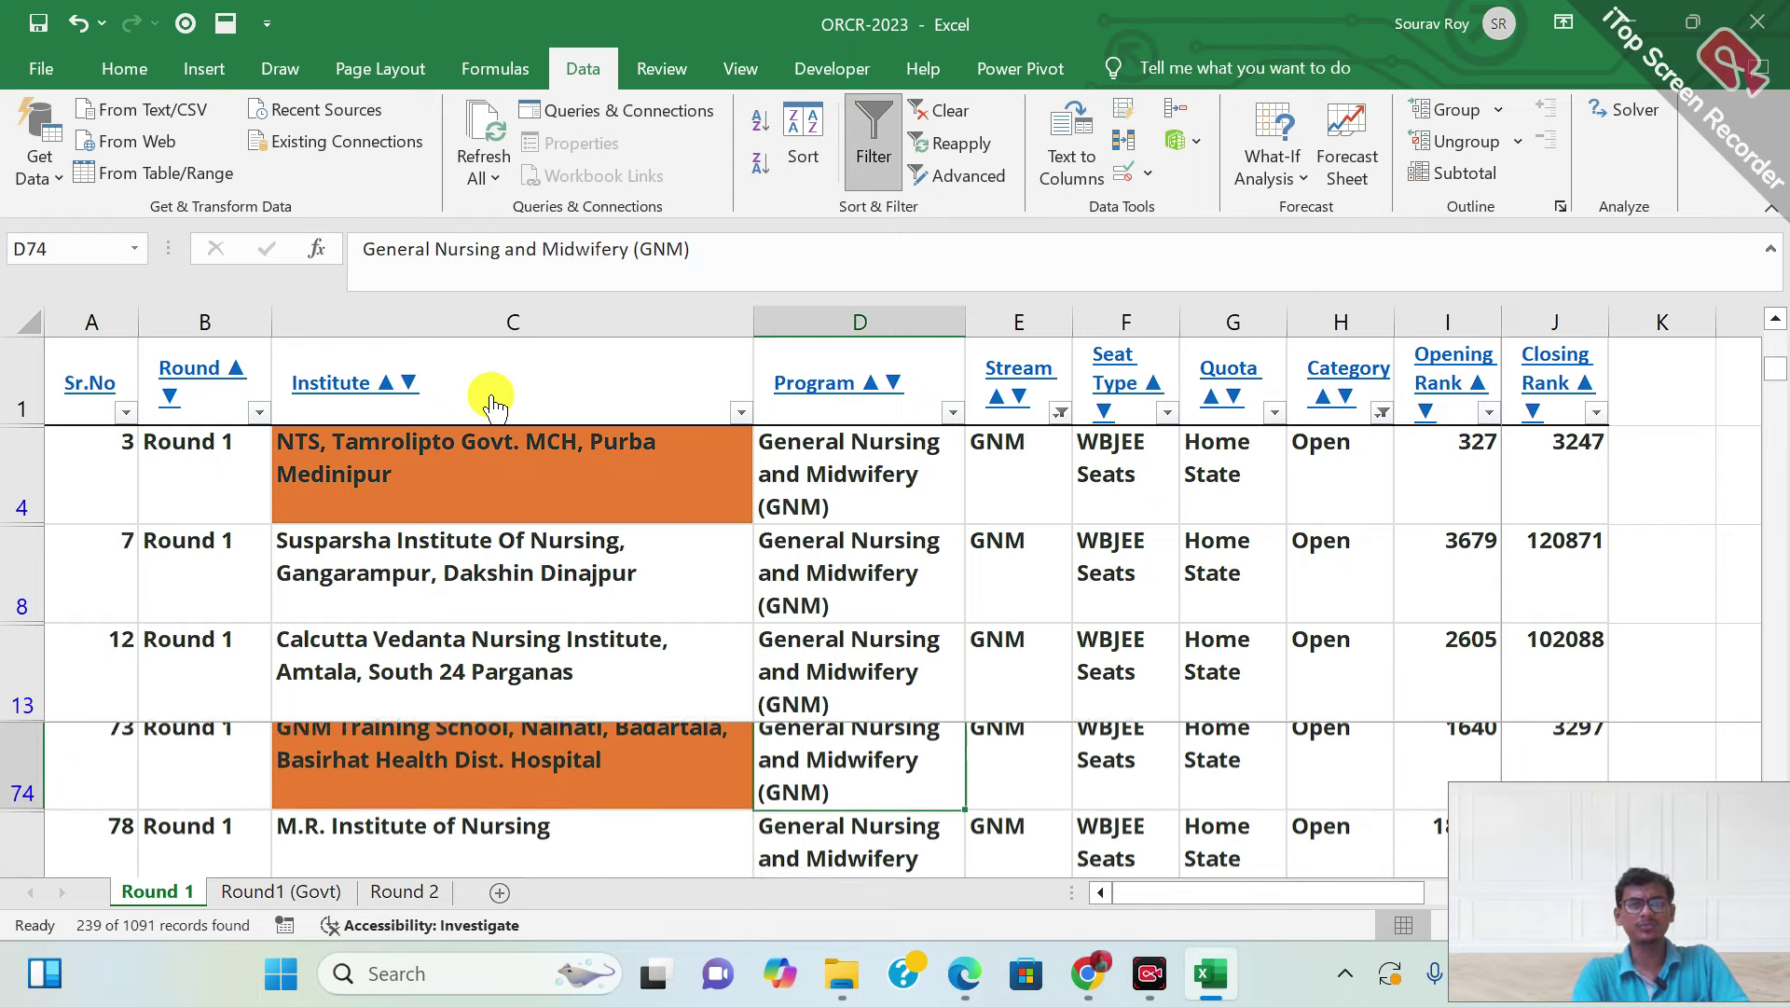
{"action": "key", "text": "Down"}
{"action": "key", "text": "Down"}
{"action": "key", "text": "Down"}
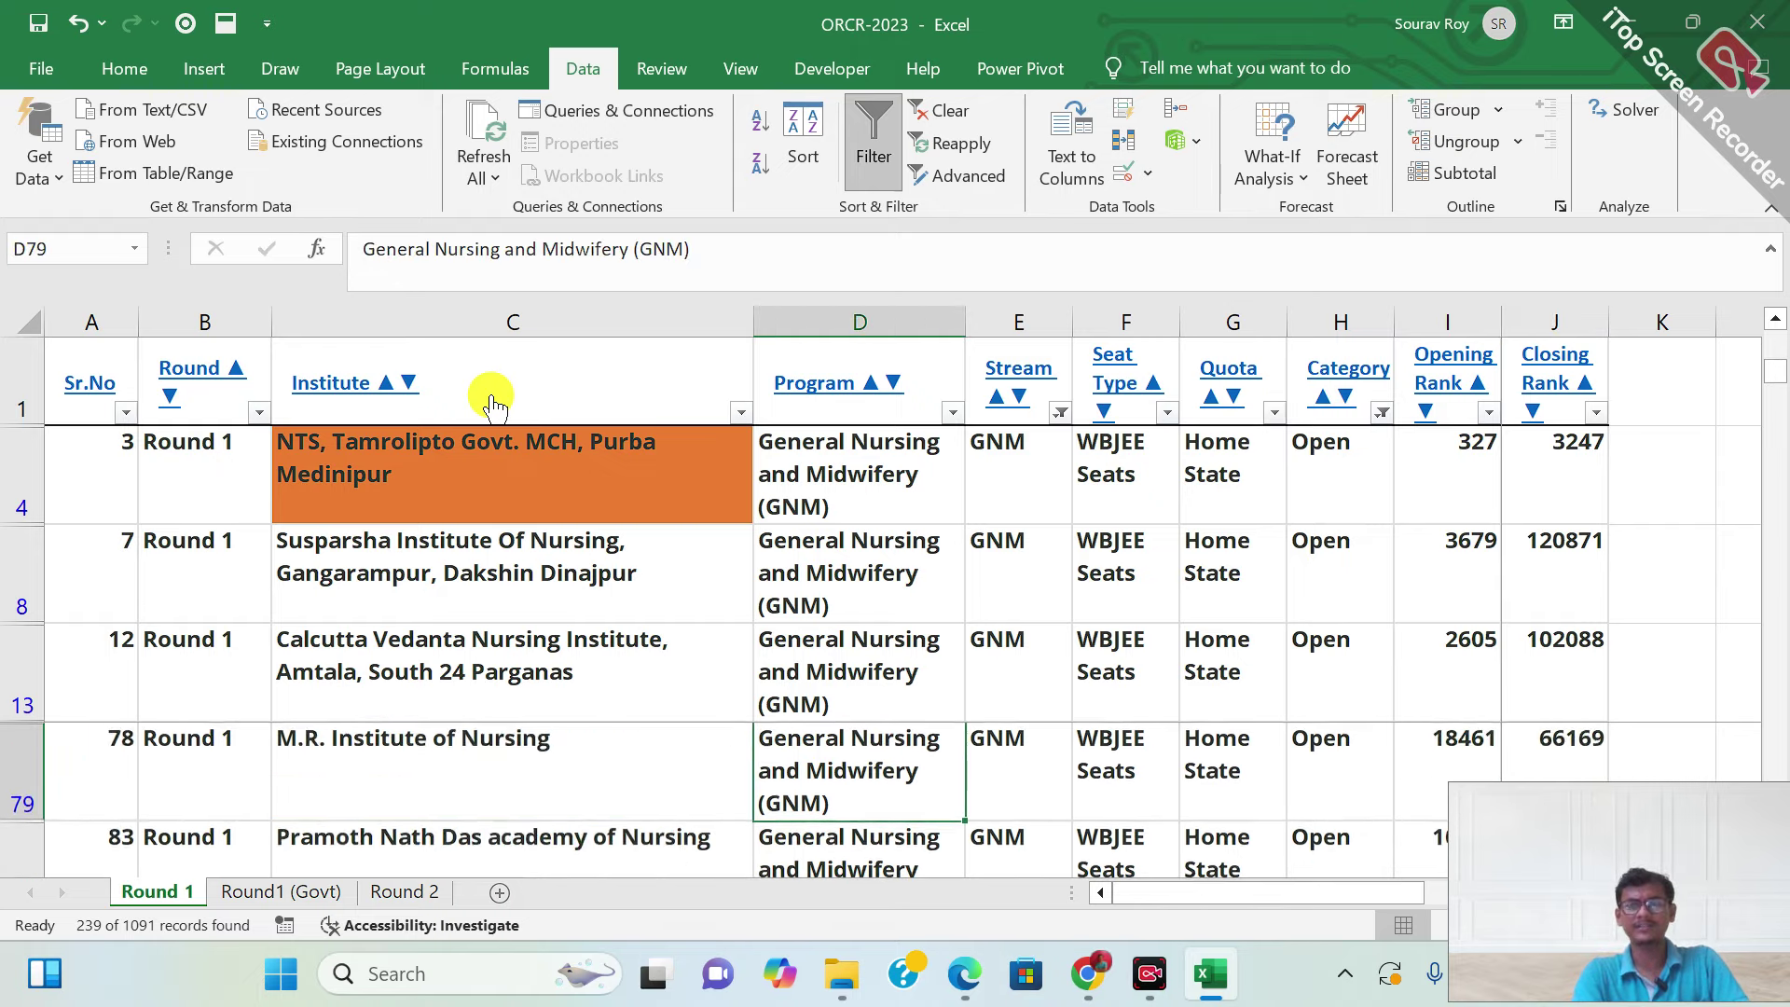
{"action": "key", "text": "Up"}
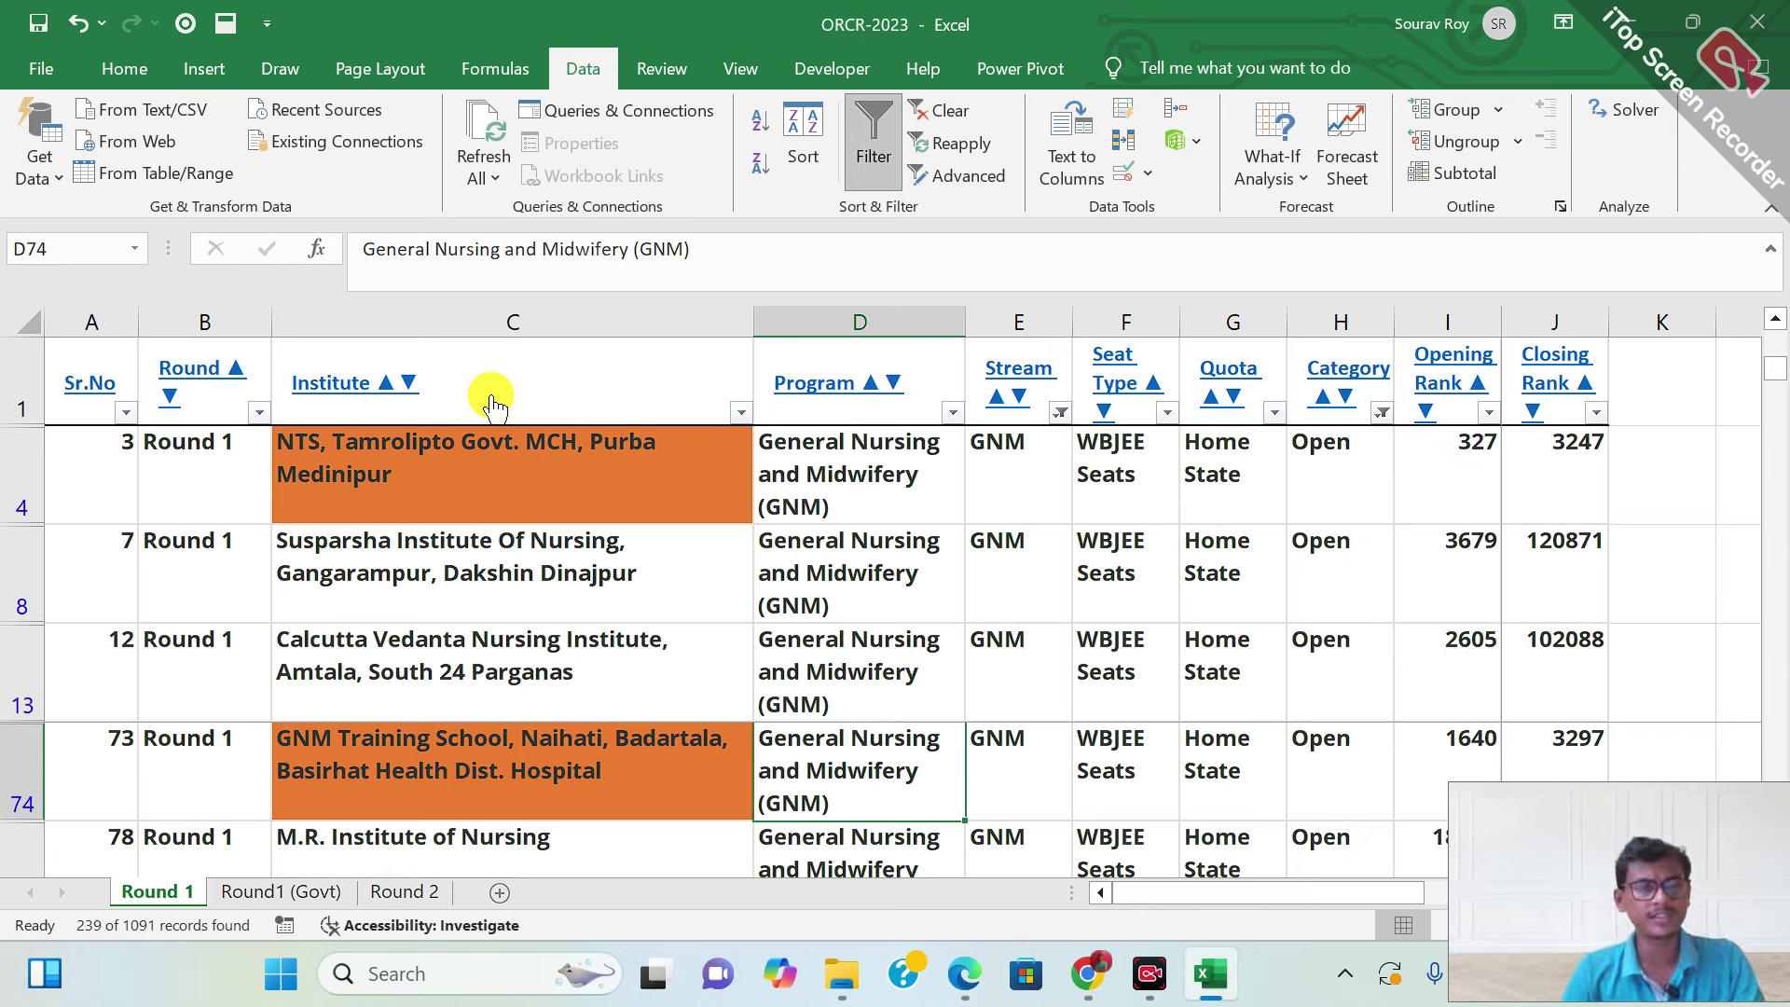
Compare the Open closing ranks of GNM Training School, Naihati and the institutes listed after it
{"action": "key", "text": "Right"}
{"action": "key", "text": "Right"}
{"action": "key", "text": "Right"}
{"action": "key", "text": "Right"}
{"action": "key", "text": "Right"}
{"action": "key", "text": "Right"}
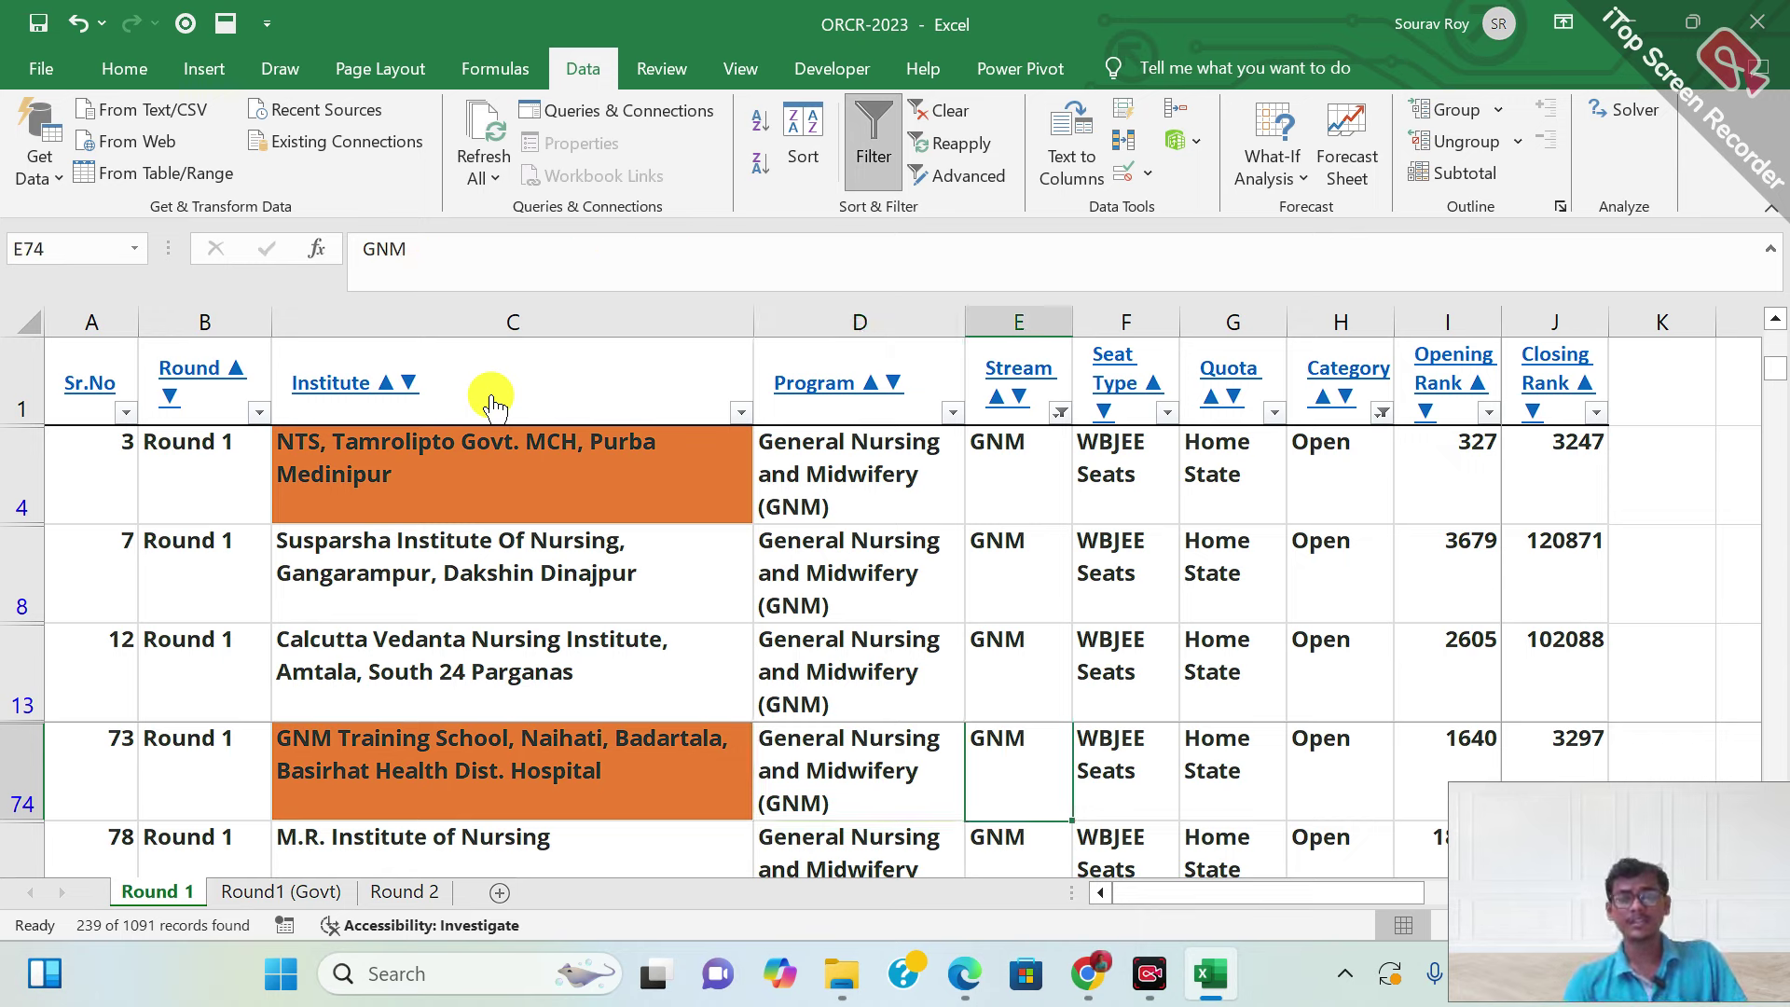
{"action": "key", "text": "Down"}
{"action": "key", "text": "Down"}
{"action": "key", "text": "Down"}
{"action": "key", "text": "Down"}
{"action": "key", "text": "Down"}
{"action": "key", "text": "Down"}
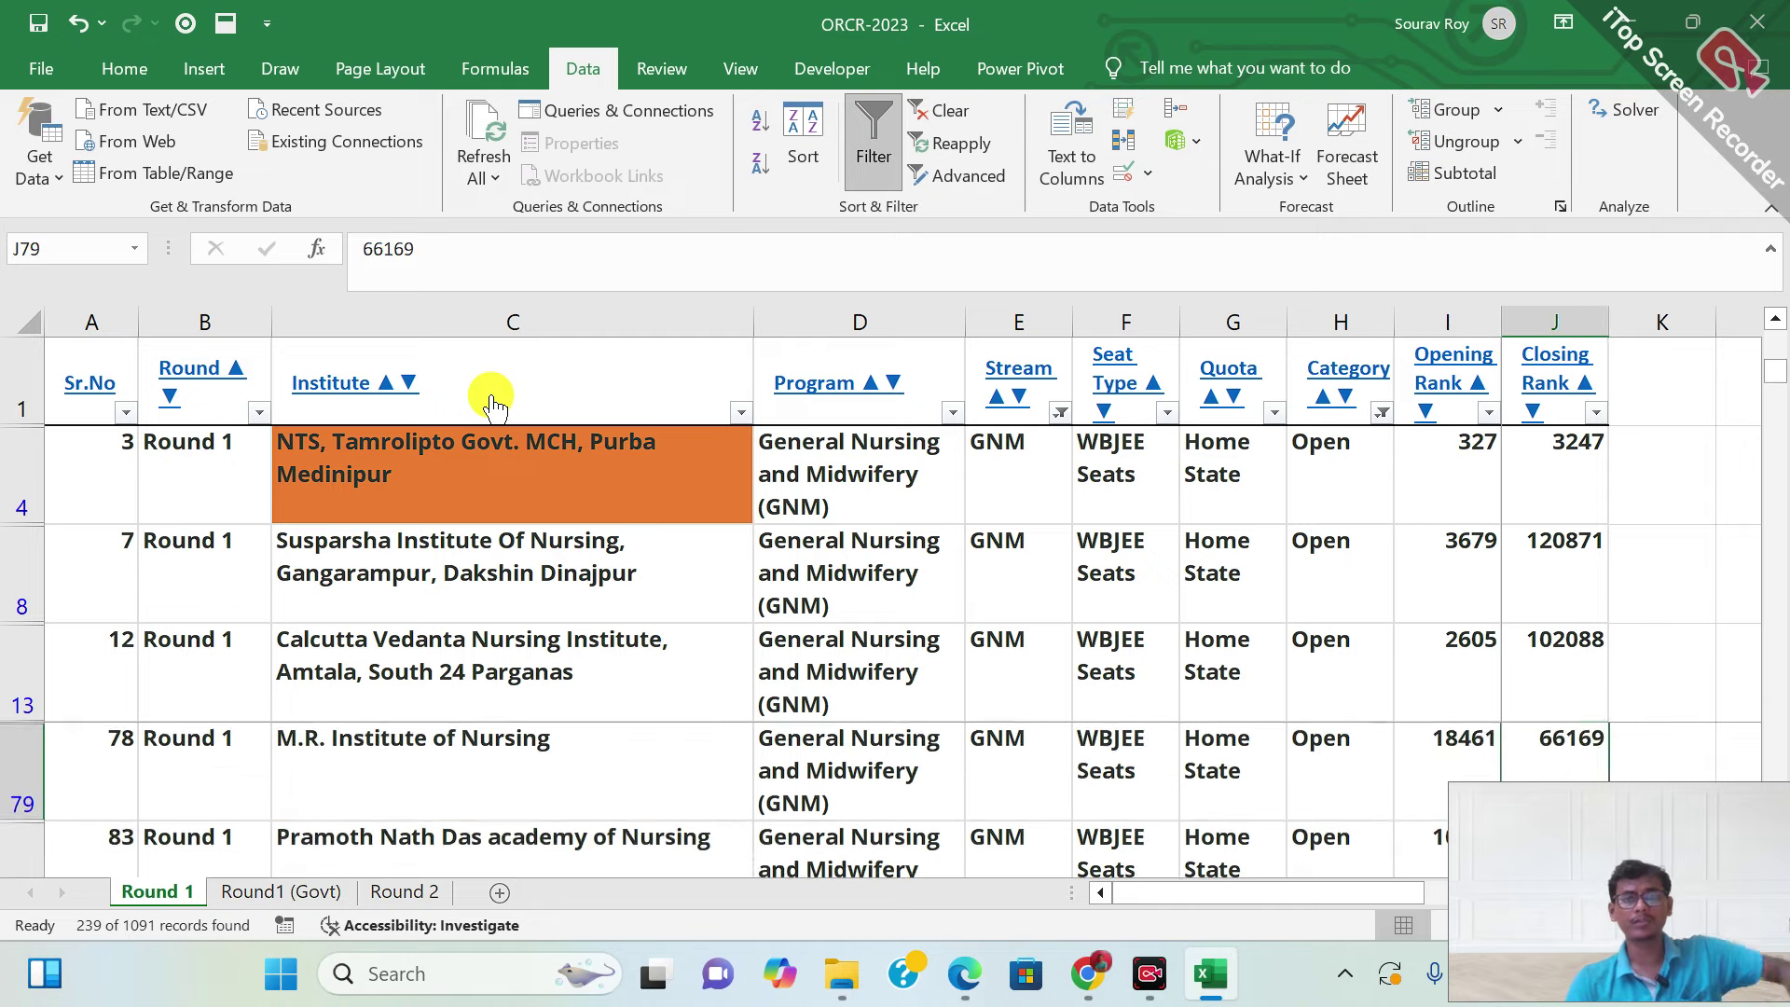
{"action": "key", "text": "Up"}
{"action": "key", "text": "Up"}
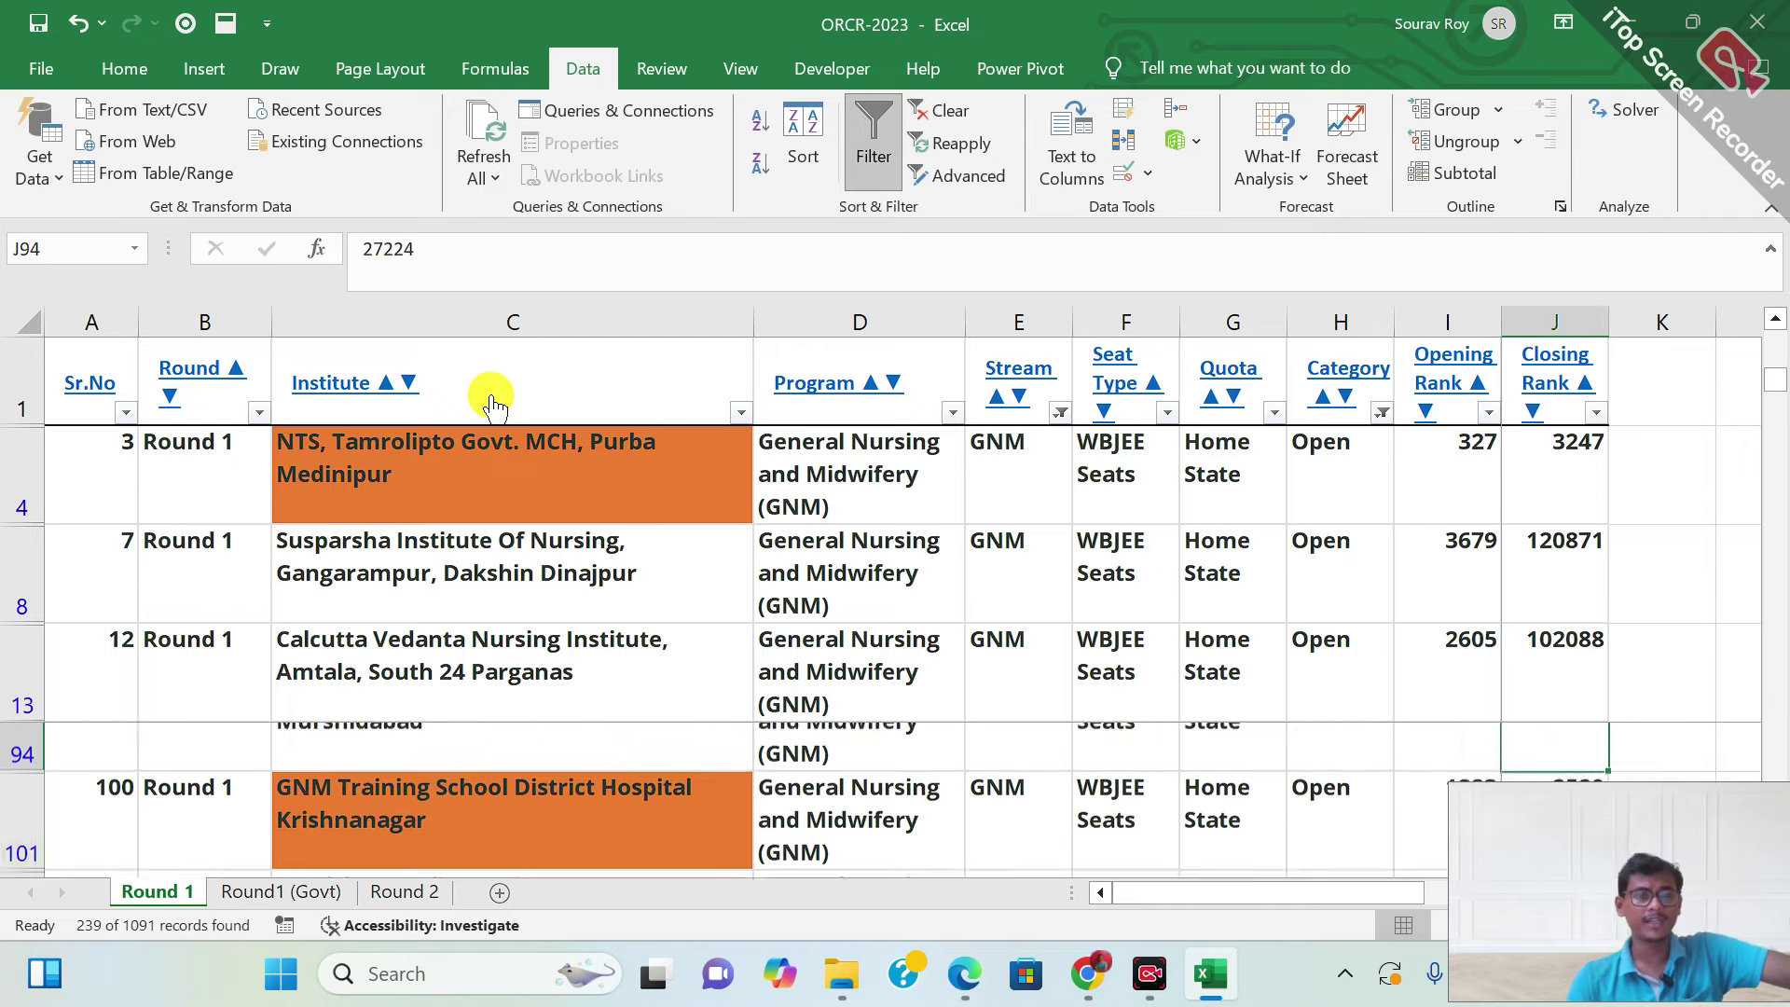
Examine the Open record and ranks of GNM Training School District Hospital Krishnanagar
{"action": "key", "text": "Down"}
{"action": "key", "text": "Left"}
{"action": "key", "text": "Left"}
{"action": "key", "text": "Left"}
{"action": "key", "text": "Left"}
{"action": "key", "text": "Right"}
{"action": "key", "text": "Right"}
{"action": "key", "text": "Right"}
{"action": "key", "text": "Right"}
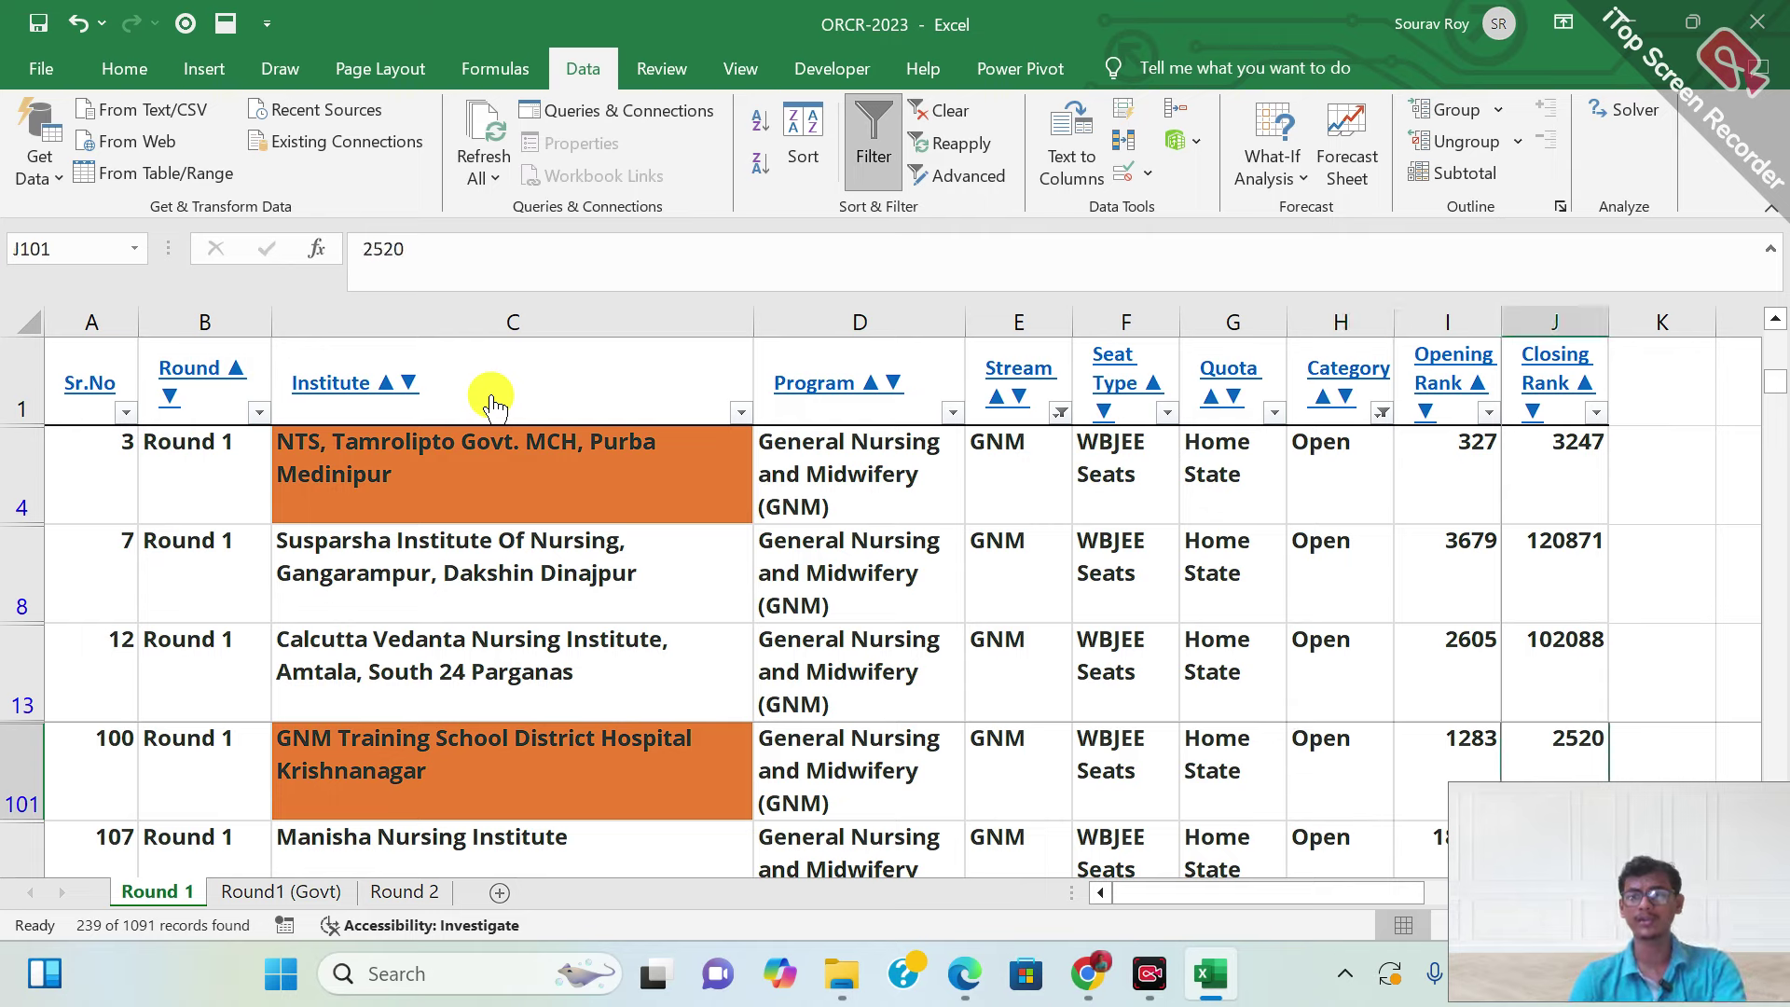
Compare the Open closing ranks of GNM School Of Nursing S S K M Hospital and NTS, Bardhaman MCH
{"action": "key", "text": "Down"}
{"action": "key", "text": "Down"}
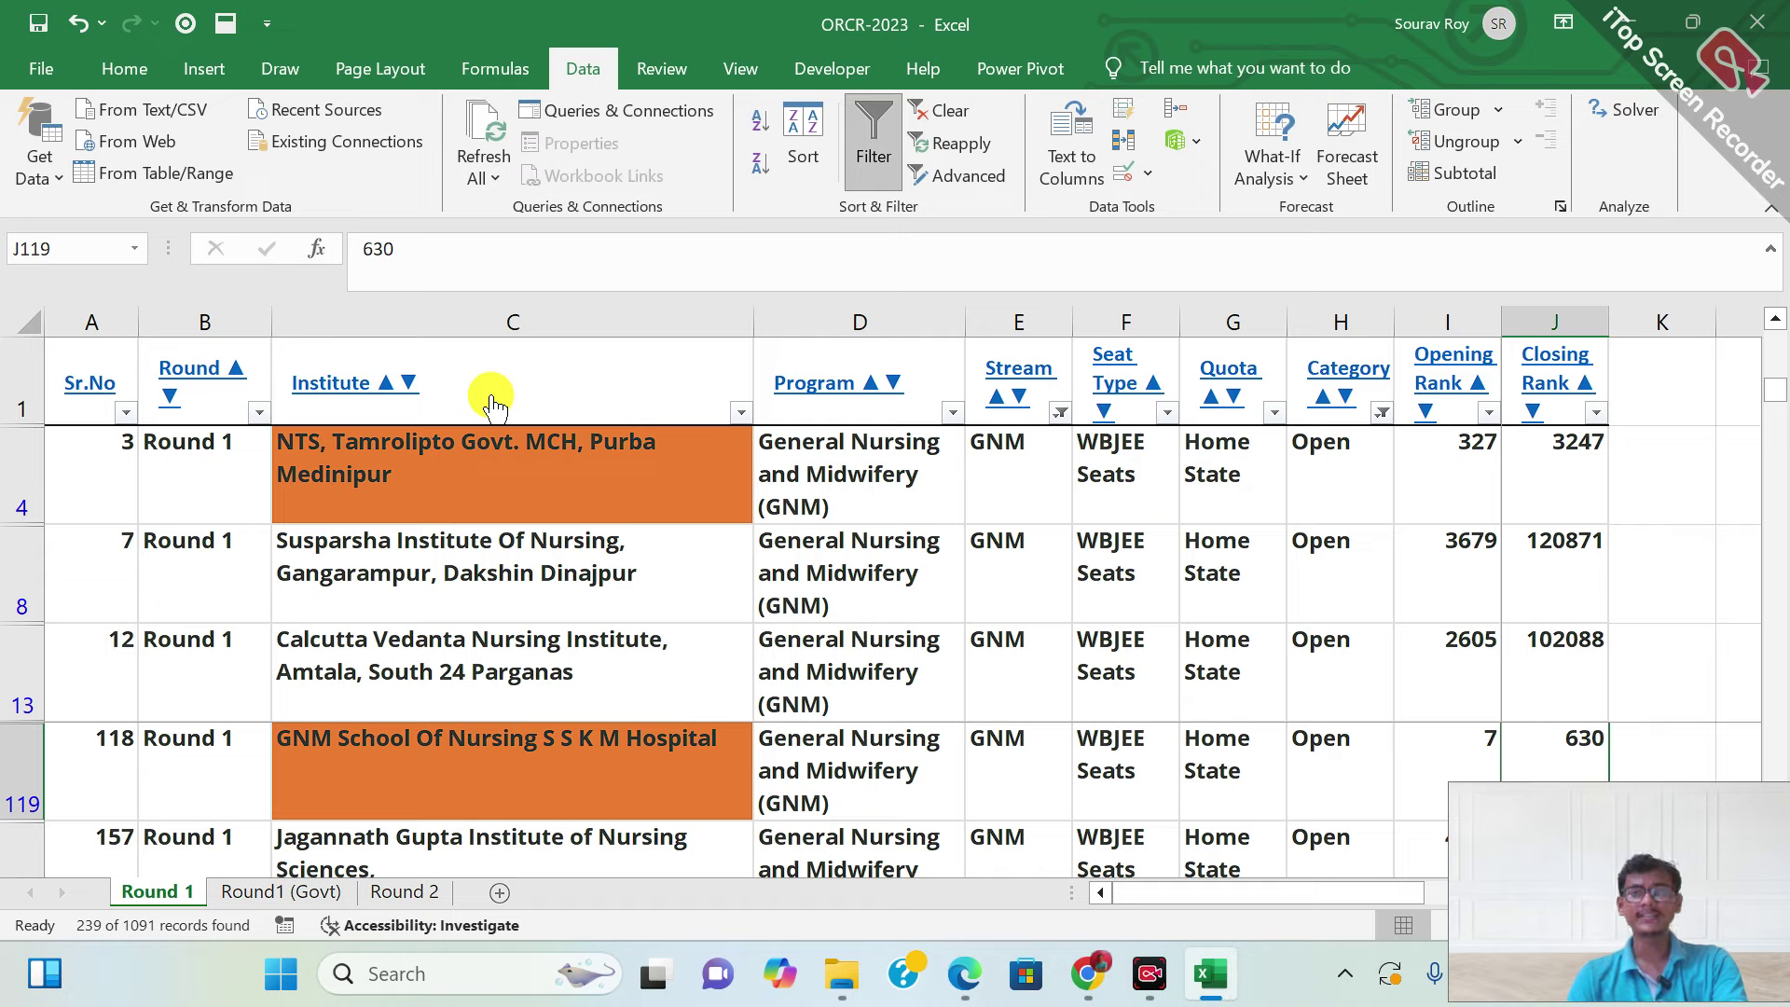
{"action": "key", "text": "Down"}
{"action": "key", "text": "Down"}
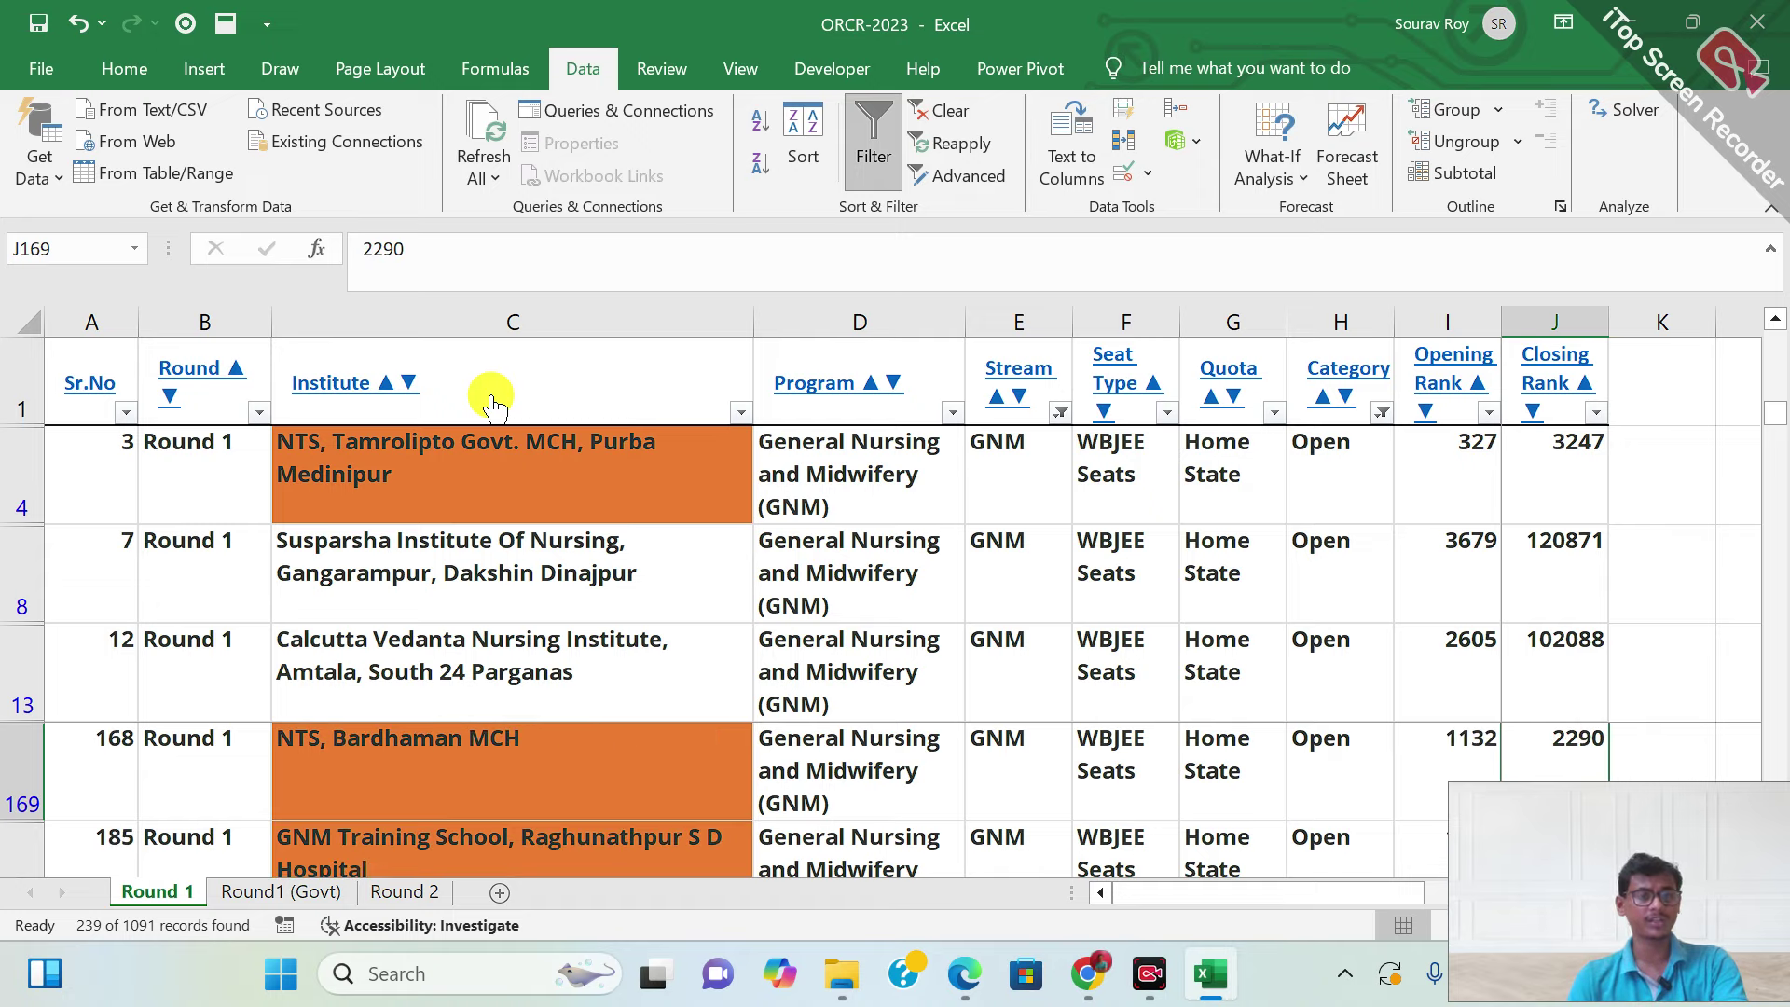
{"action": "key", "text": "Down"}
{"action": "key", "text": "Down"}
{"action": "key", "text": "Up"}
{"action": "key", "text": "Up"}
{"action": "key", "text": "Up"}
{"action": "key", "text": "Up"}
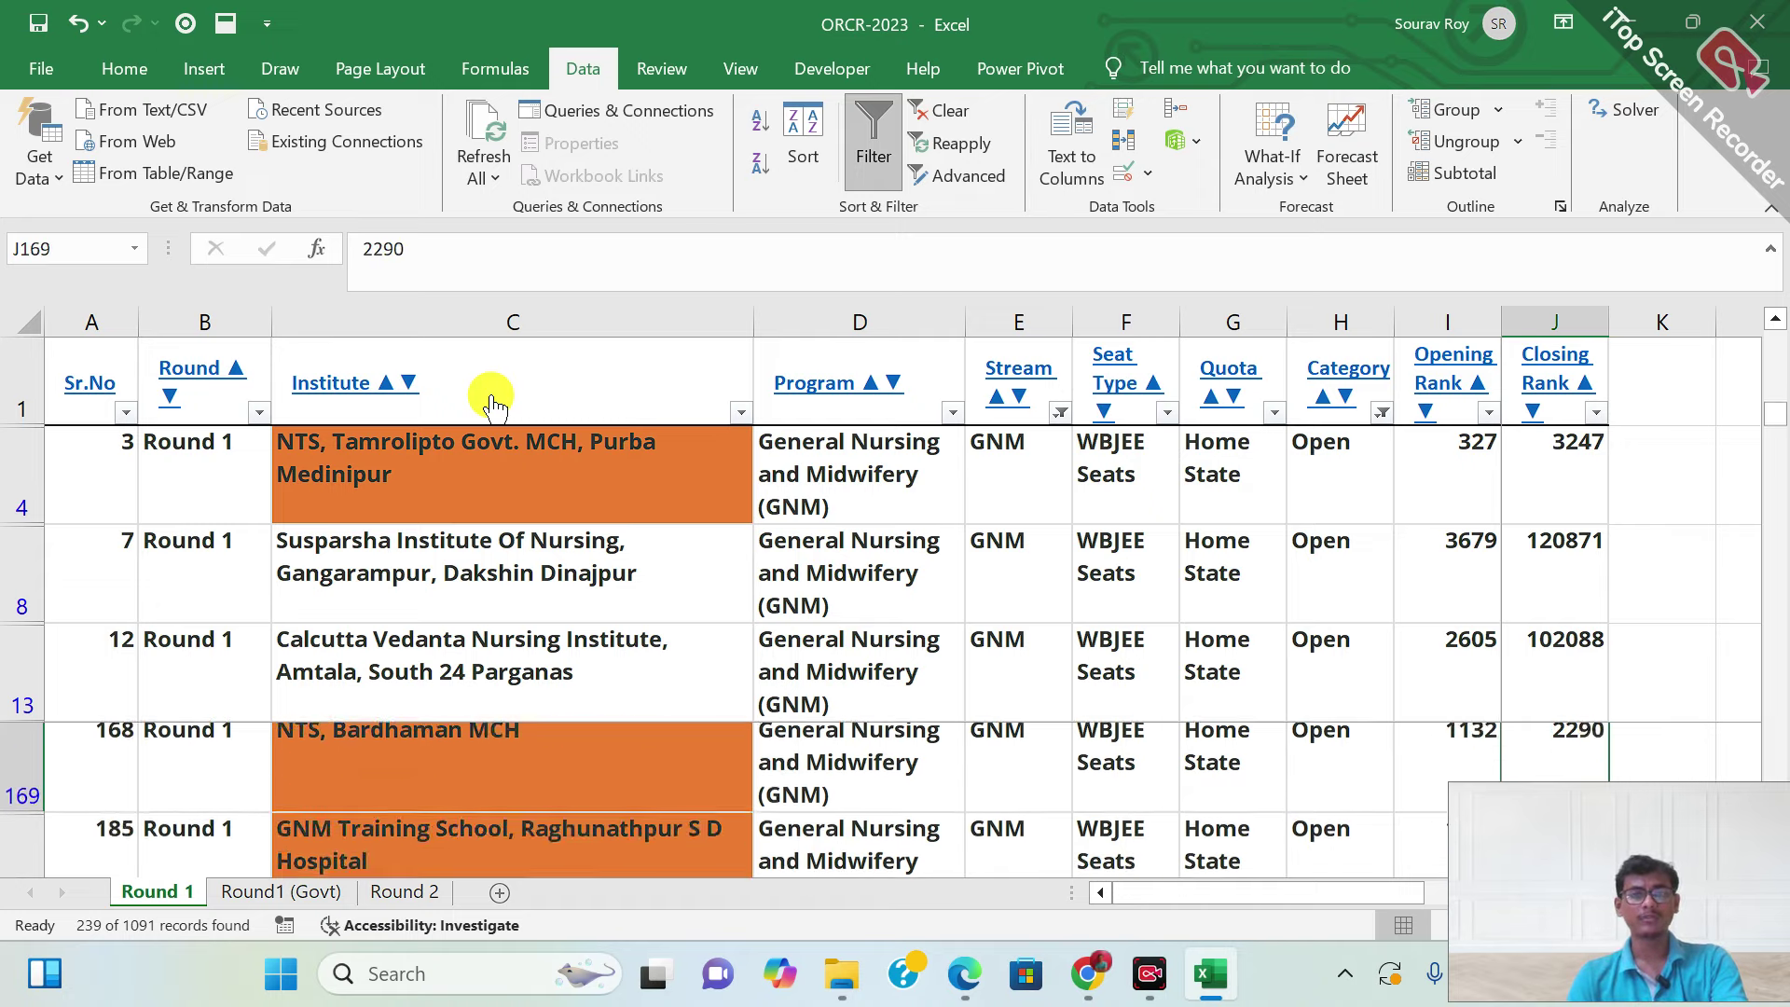
Change the Category filter from Open to OBC - A and OBC - B
{"action": "key", "text": "ctrl+Up"}
{"action": "key", "text": "Left"}
{"action": "key", "text": "Left"}
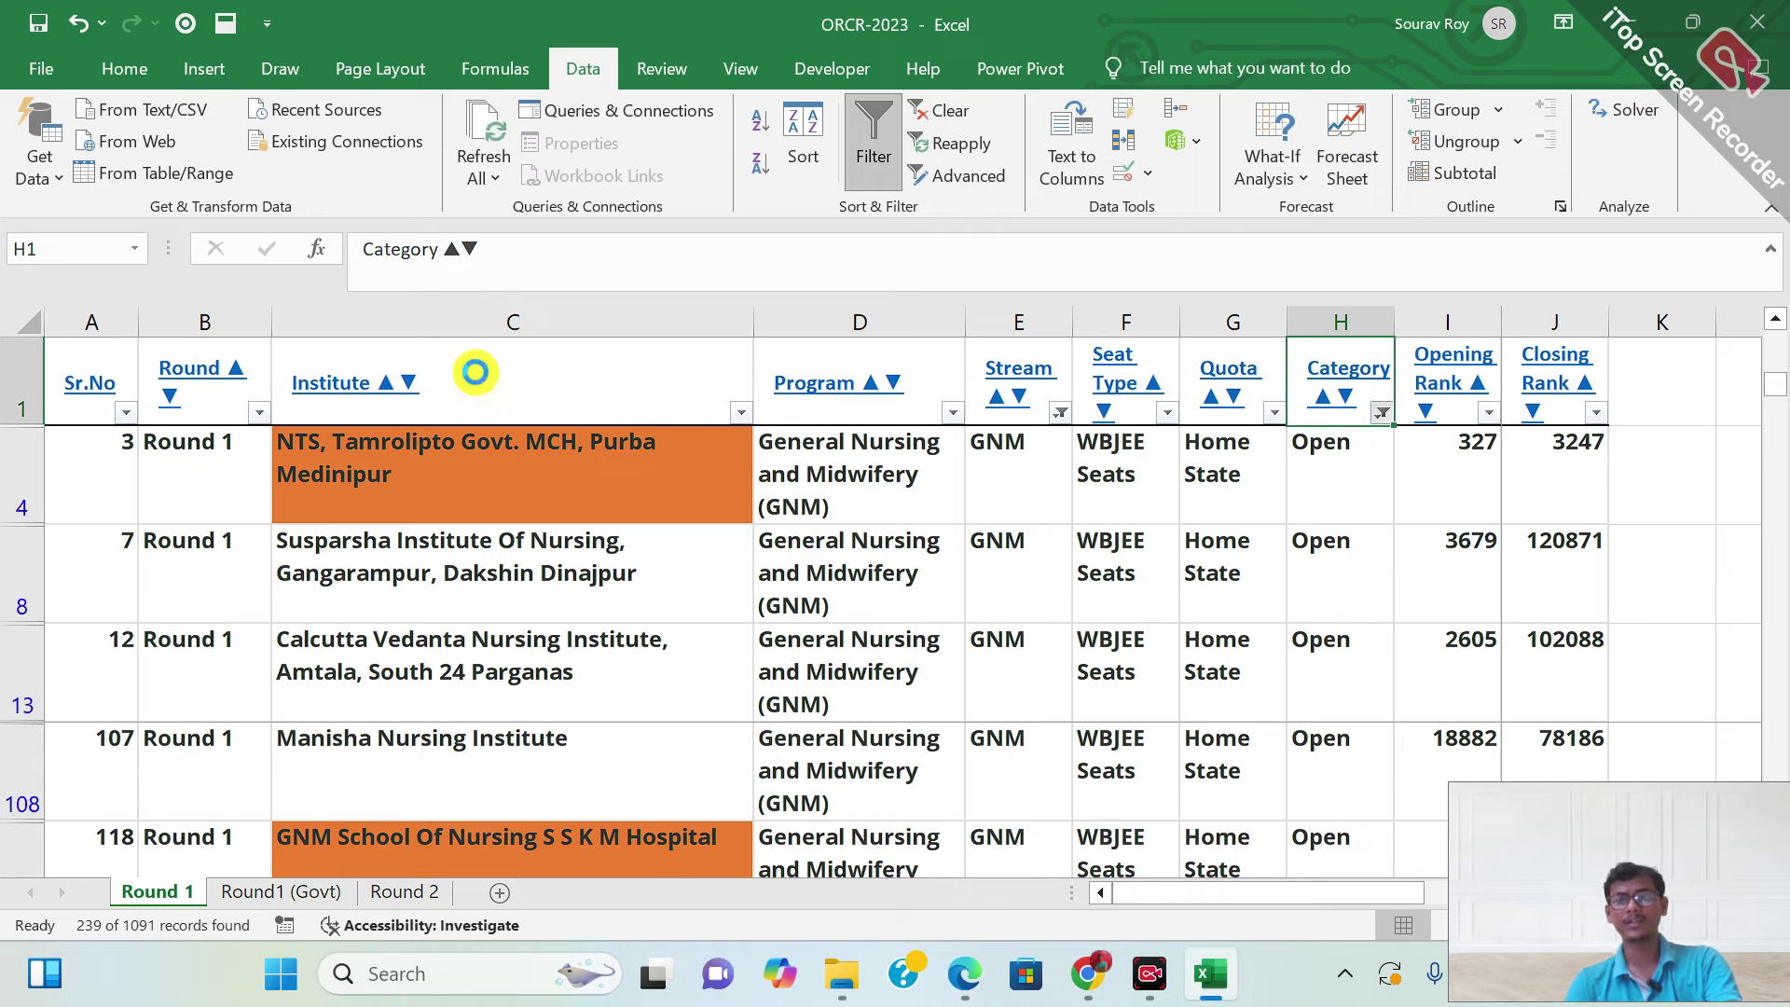
{"action": "key", "text": "alt+Down"}
{"action": "key", "text": "Down"}
{"action": "key", "text": "Down"}
{"action": "key", "text": "Down"}
{"action": "key", "text": "Down"}
{"action": "key", "text": "Down"}
{"action": "key", "text": "Down"}
{"action": "key", "text": "Down"}
{"action": "key", "text": "Down"}
{"action": "key", "text": "Down"}
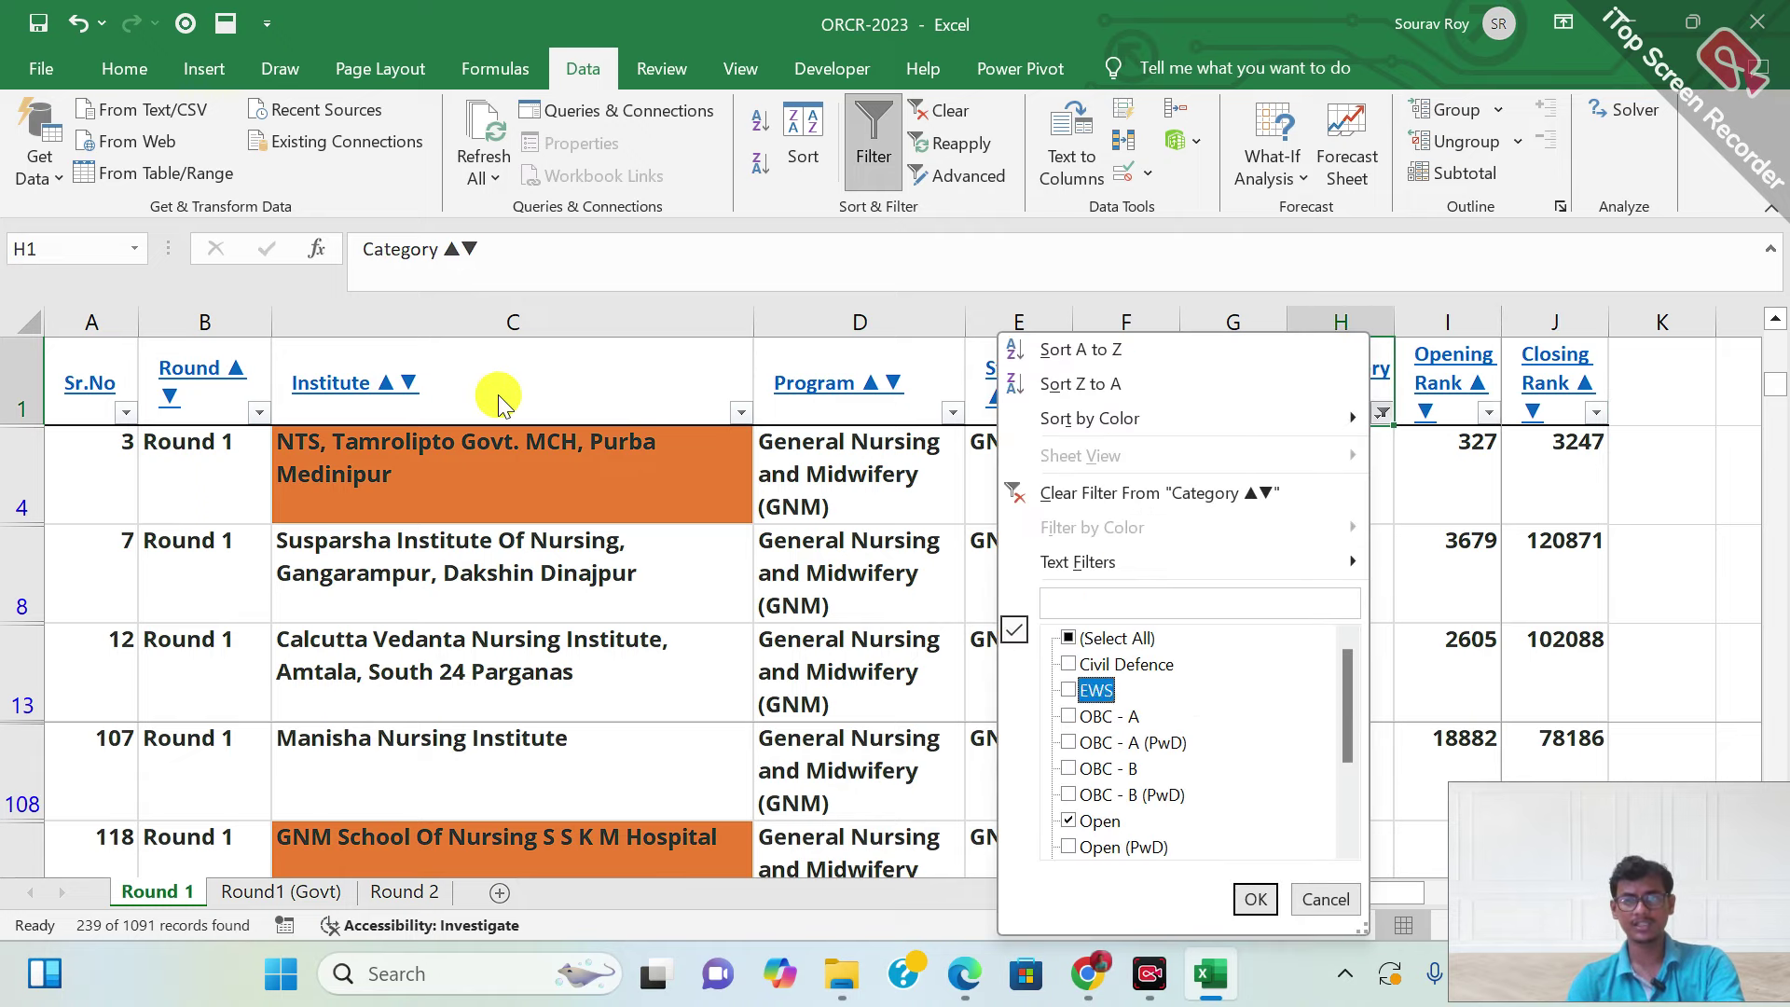
{"action": "key", "text": "Down"}
{"action": "key", "text": "space"}
{"action": "key", "text": "Down"}
{"action": "key", "text": "Up"}
{"action": "key", "text": "Up"}
{"action": "key", "text": "Up"}
{"action": "key", "text": "Up"}
{"action": "key", "text": "Up"}
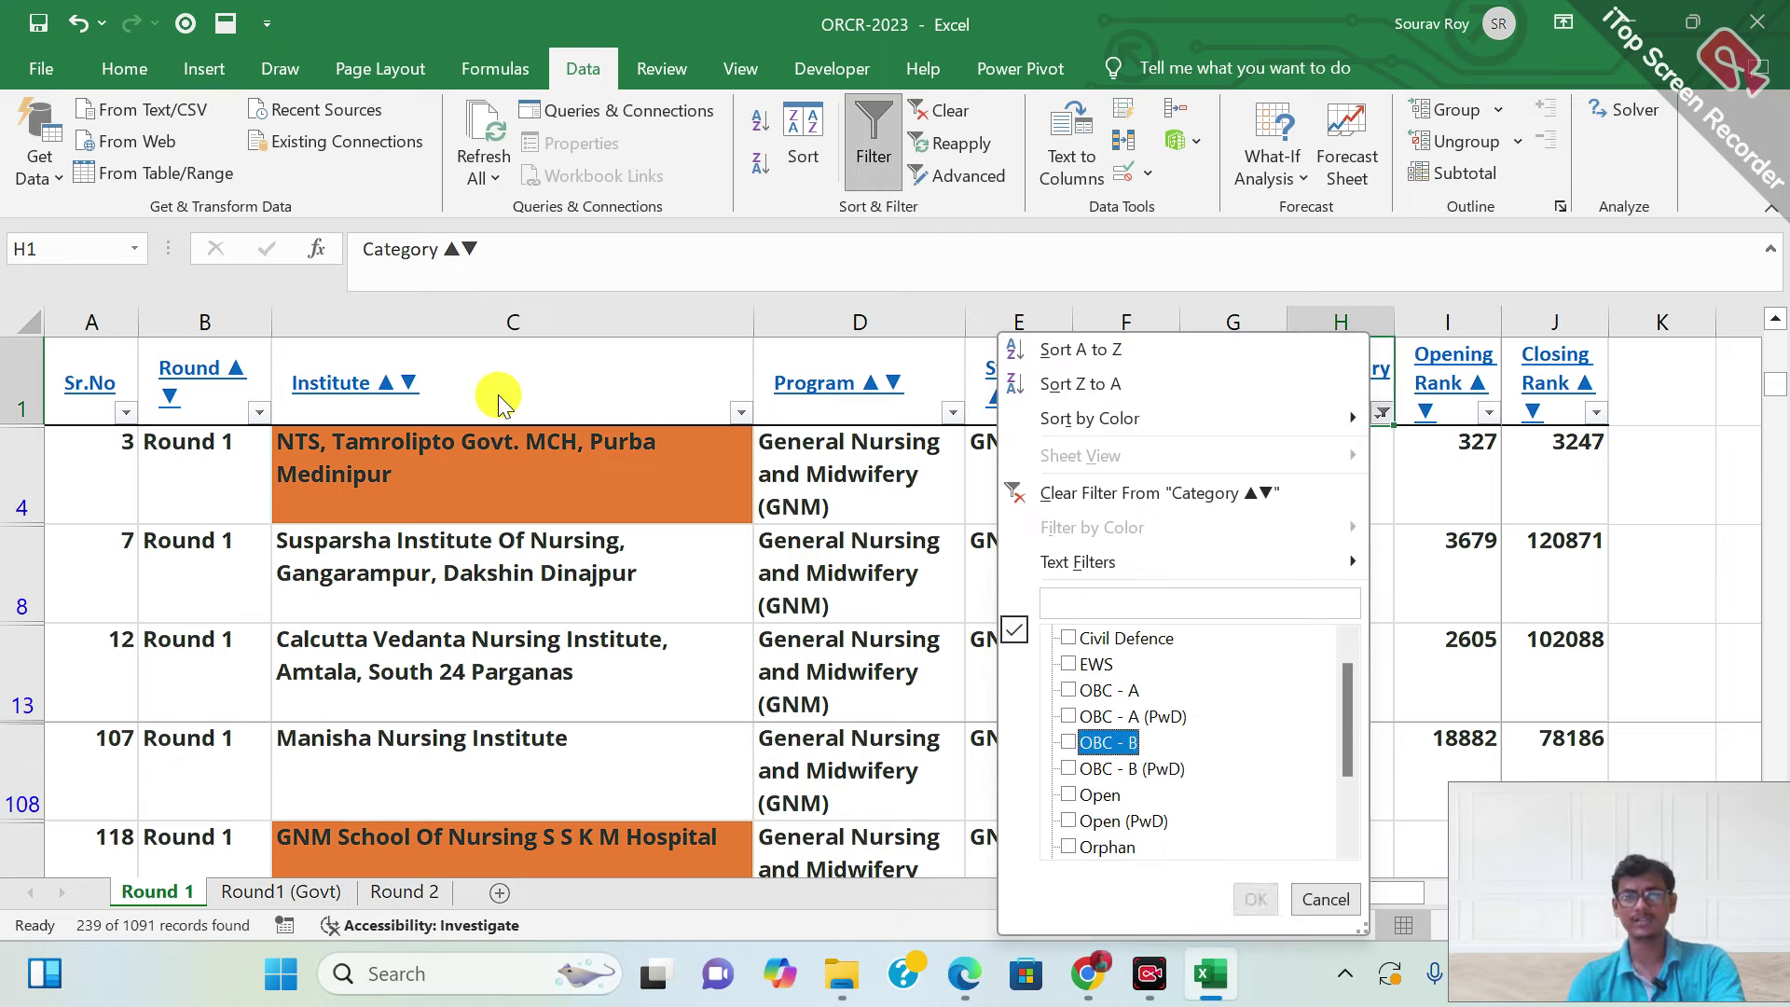
{"action": "key", "text": "space"}
{"action": "key", "text": "Down"}
{"action": "key", "text": "Return"}
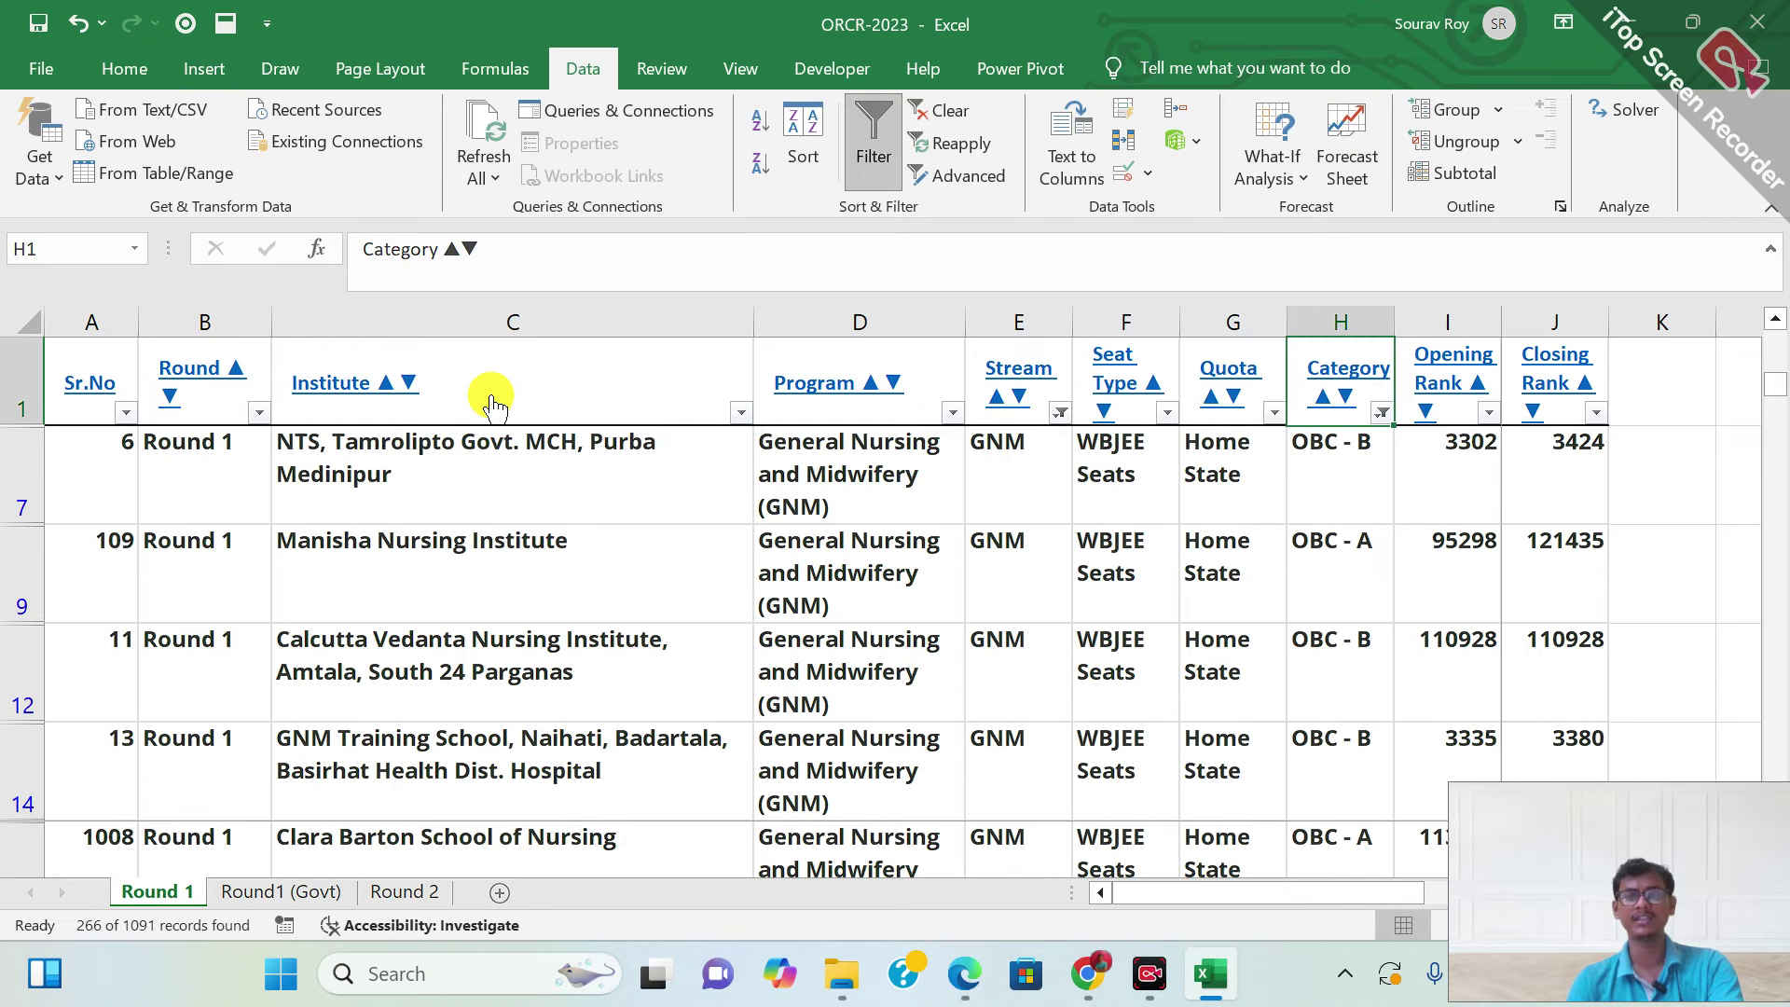
Examine the categories and closing ranks of the first OBC - A and OBC - B records
{"action": "key", "text": "Down"}
{"action": "key", "text": "Down"}
{"action": "key", "text": "Up"}
{"action": "key", "text": "Up"}
{"action": "key", "text": "Down"}
{"action": "key", "text": "Down"}
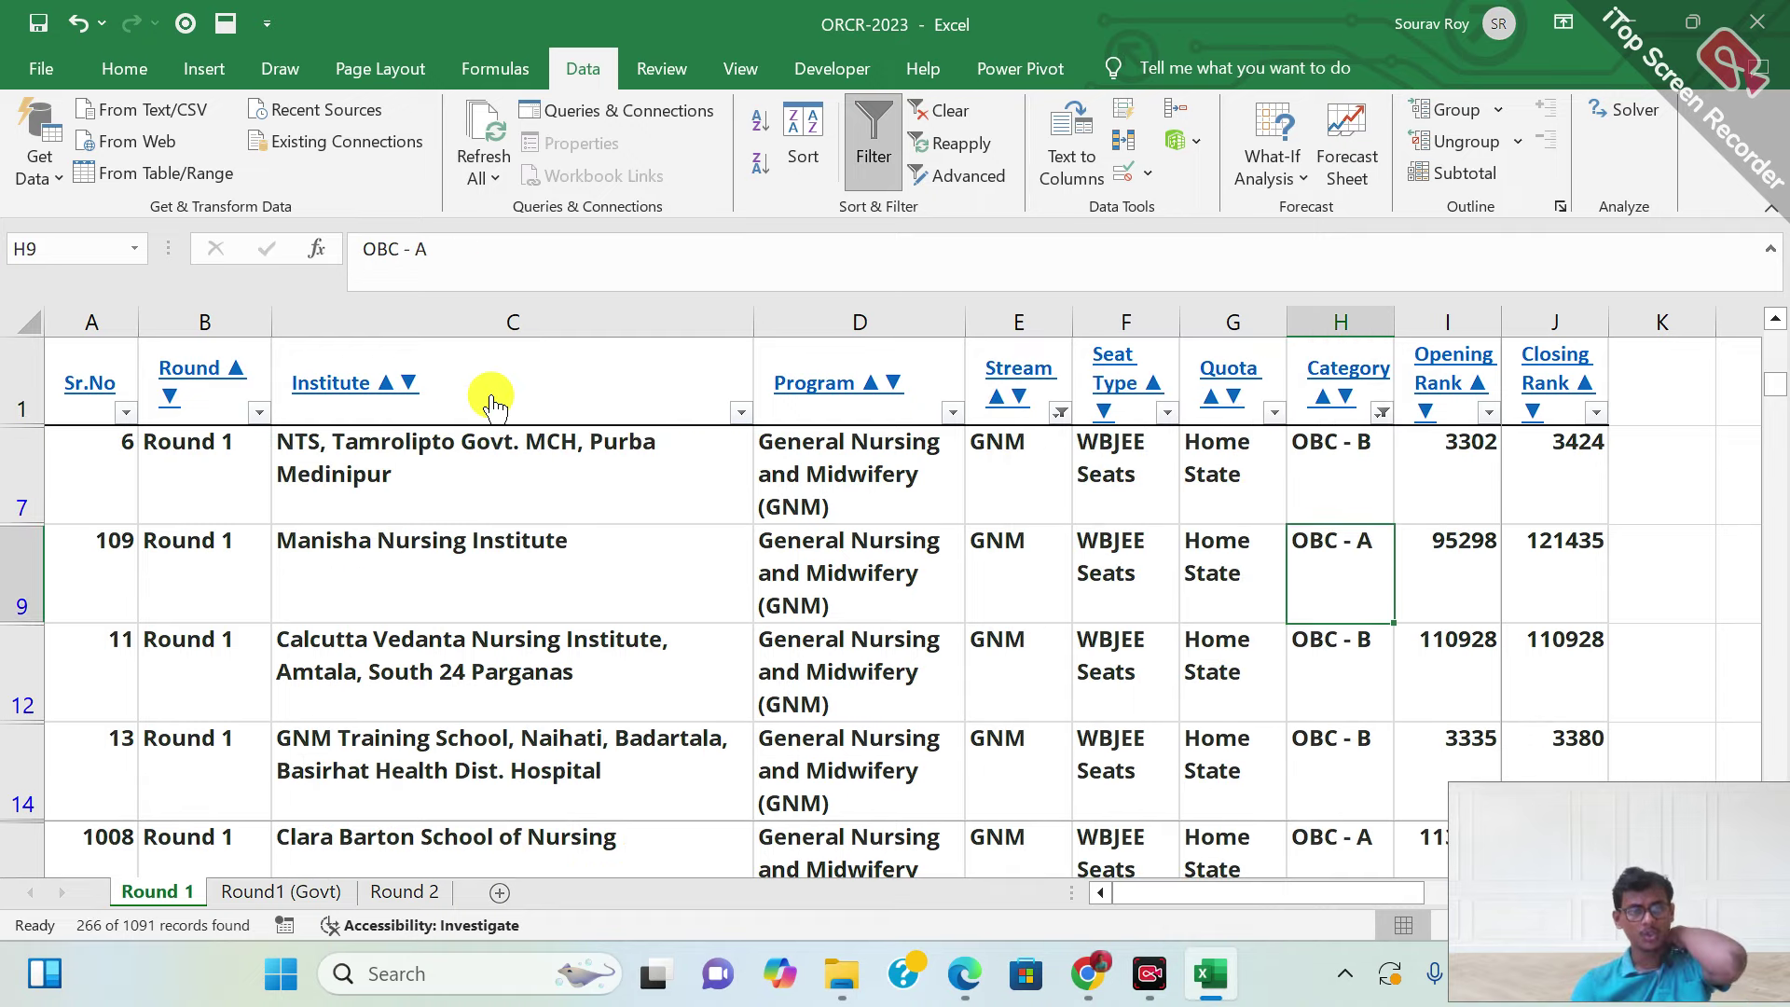
{"action": "key", "text": "Down"}
{"action": "key", "text": "Down"}
{"action": "key", "text": "Down"}
{"action": "key", "text": "Up"}
{"action": "key", "text": "Up"}
{"action": "key", "text": "Up"}
{"action": "key", "text": "Up"}
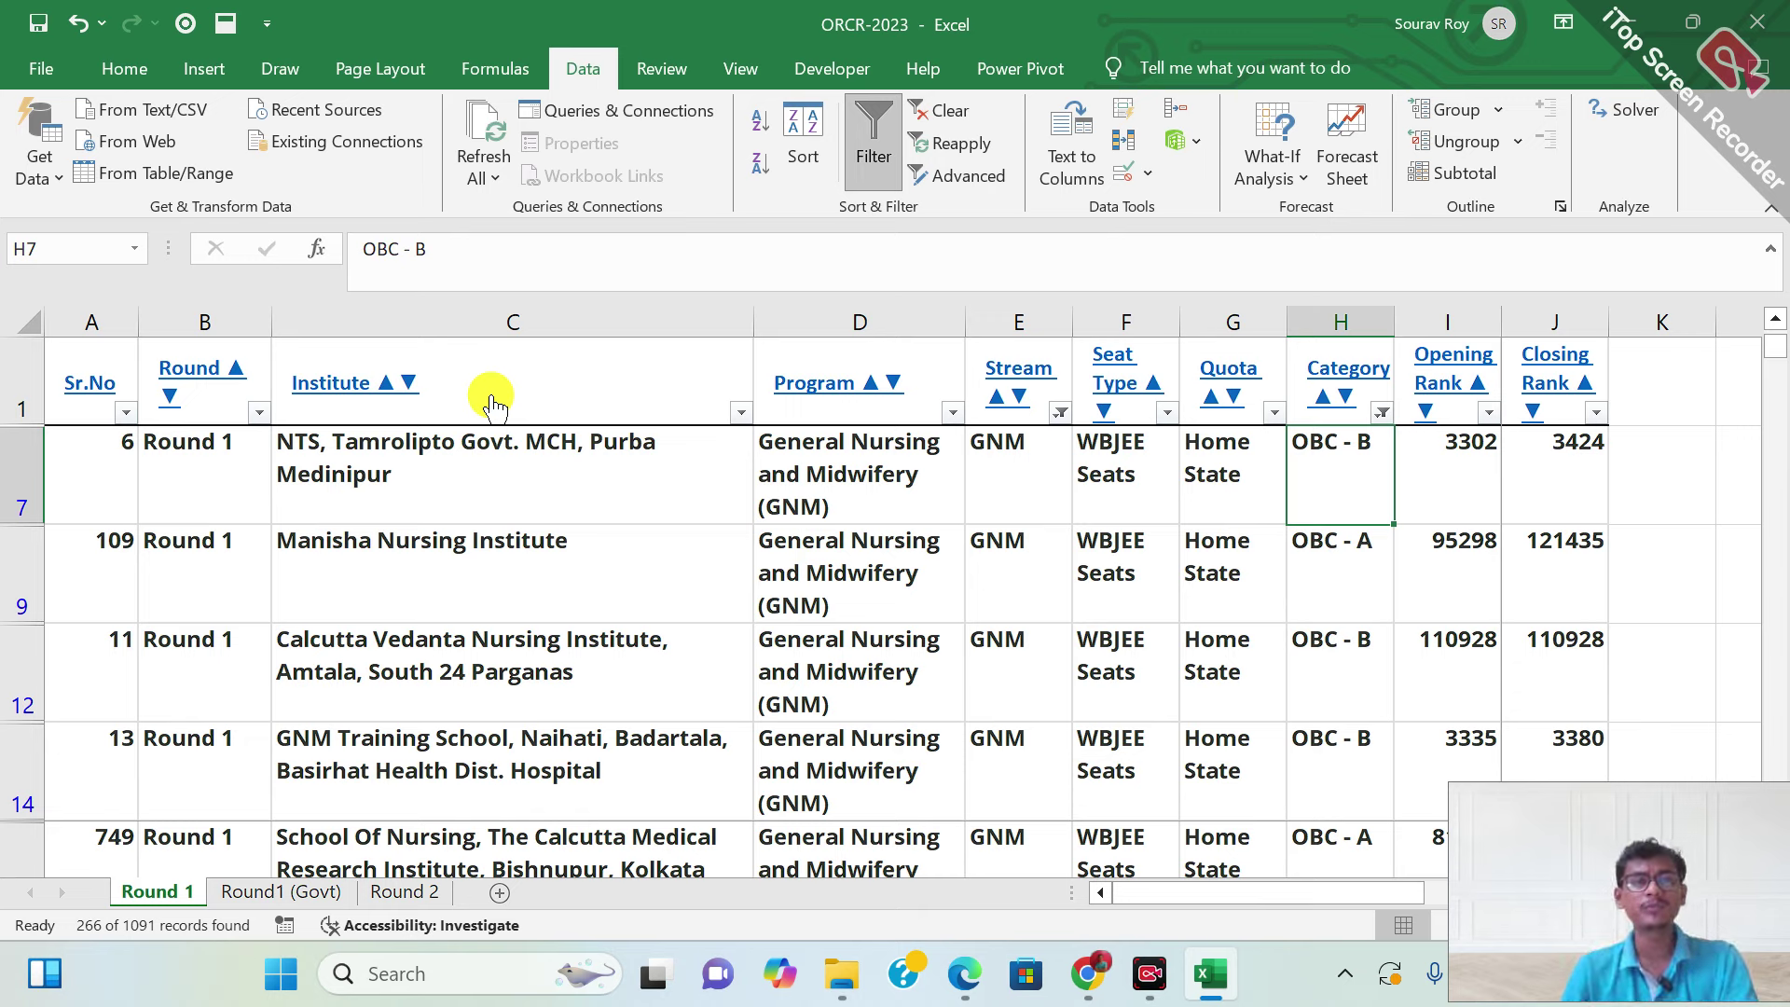
{"action": "key", "text": "Right"}
{"action": "key", "text": "Right"}
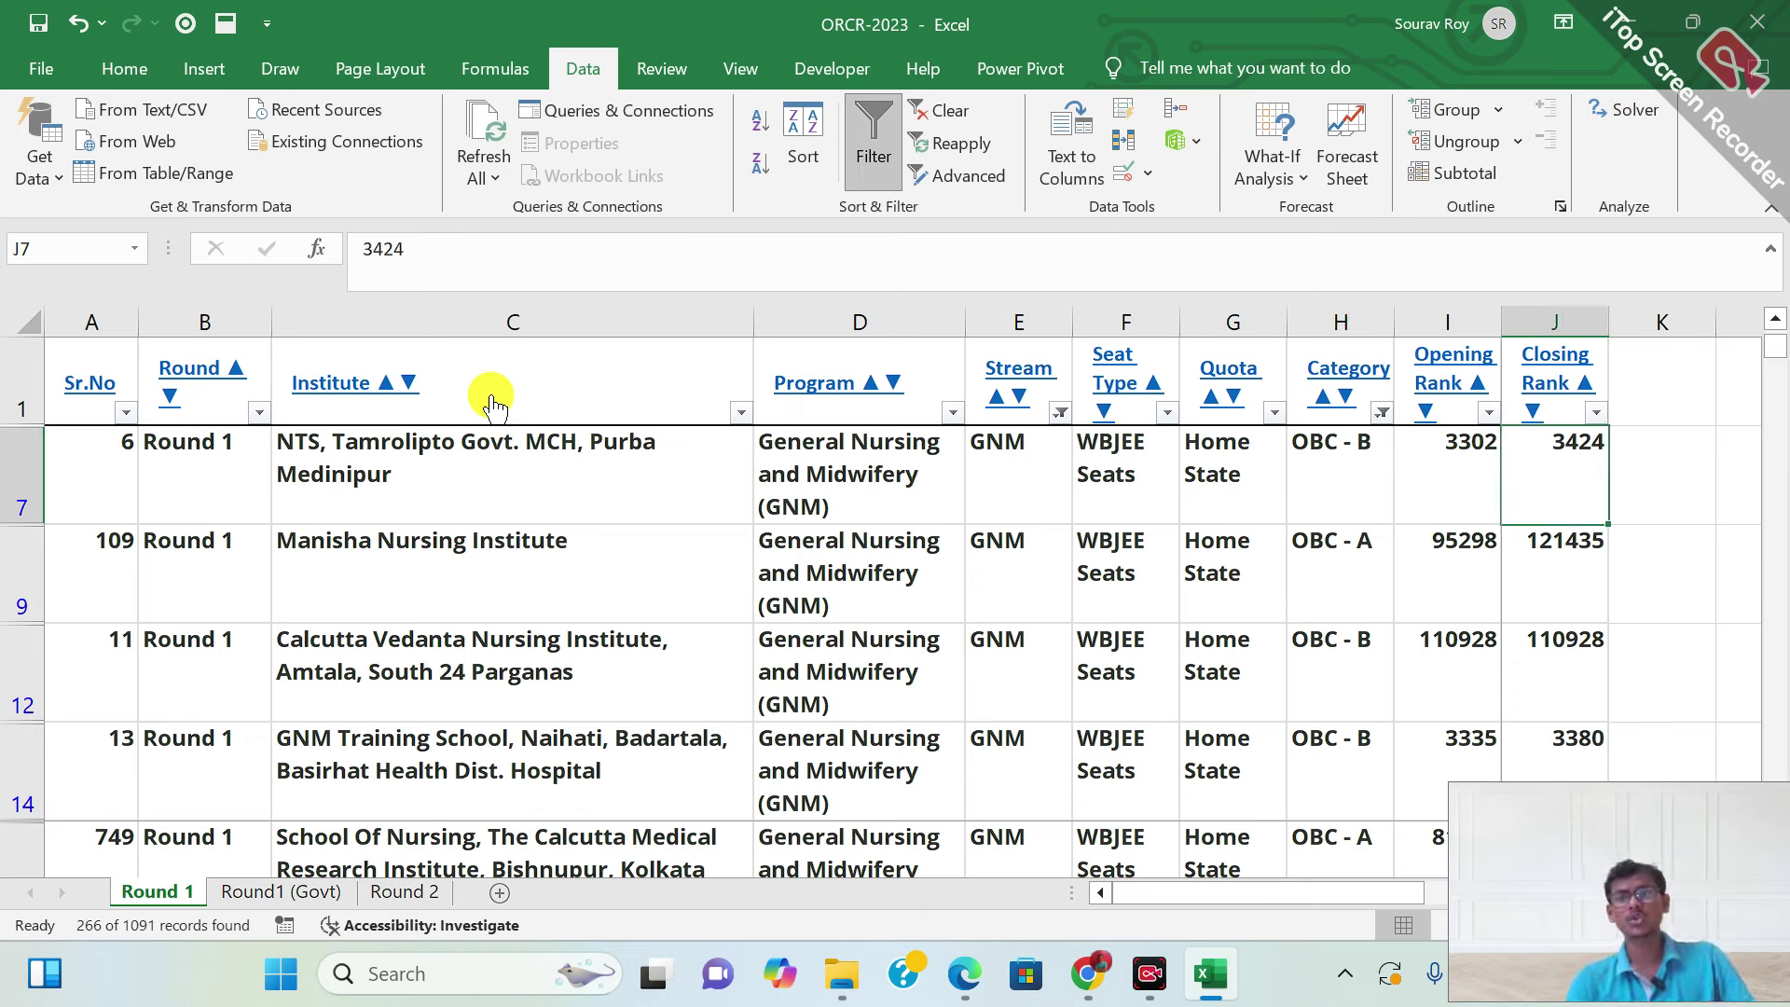
{"action": "key", "text": "Down"}
{"action": "key", "text": "Down"}
Sort the filtered OBC records by Closing Rank from smallest to largest
{"action": "key", "text": "Up"}
{"action": "key", "text": "Up"}
{"action": "key", "text": "Up"}
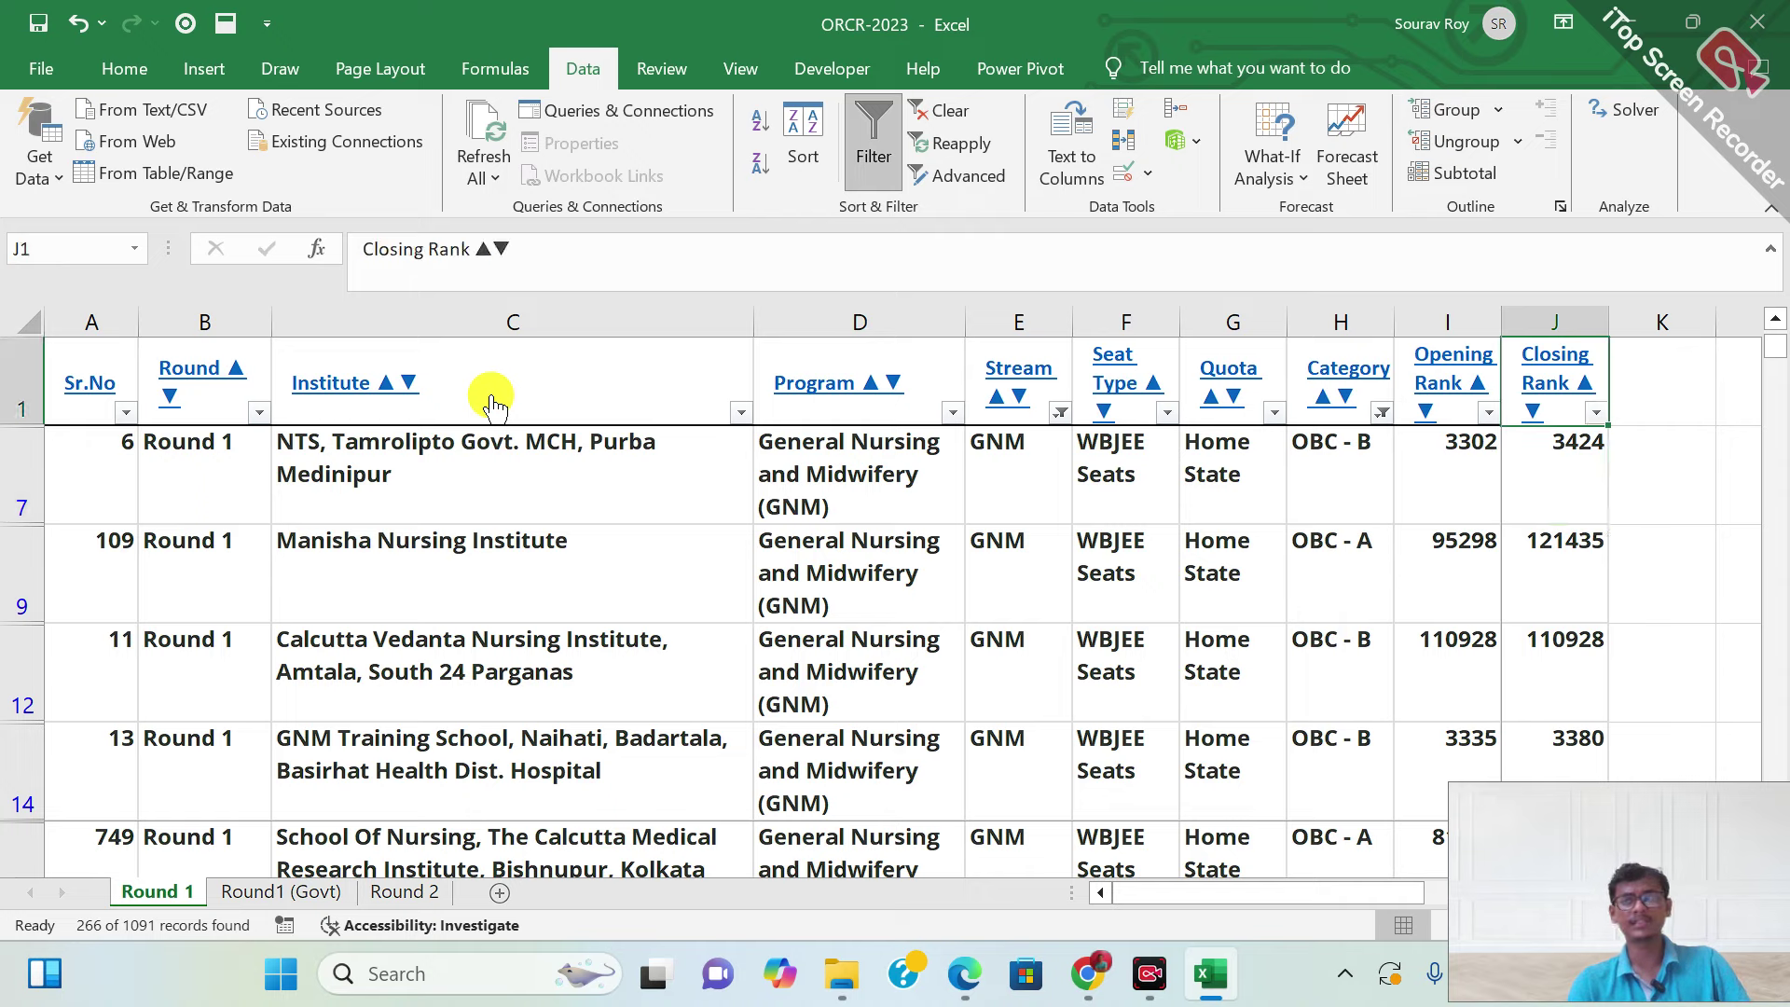
{"action": "key", "text": "alt+Down"}
{"action": "key", "text": "Down"}
{"action": "key", "text": "Down"}
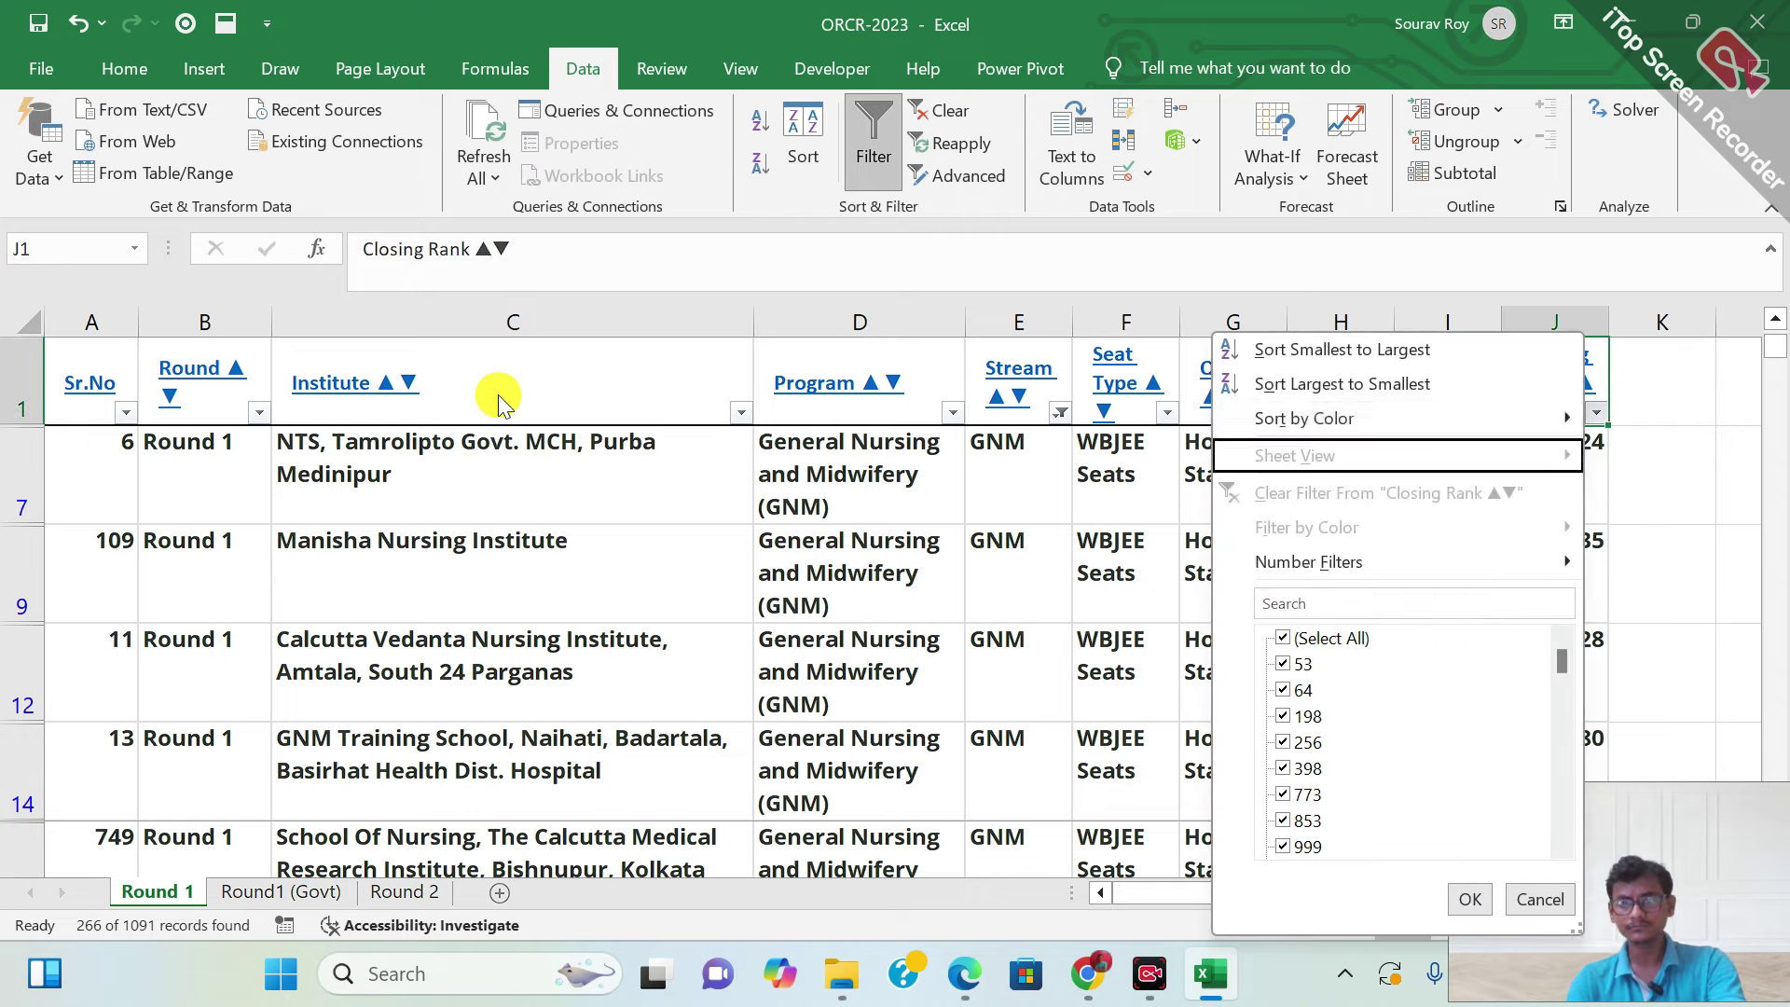
{"action": "key", "text": "Up"}
{"action": "key", "text": "Up"}
{"action": "key", "text": "Return"}
Review the lowest OBC closing ranks in the sorted list, down to Nursing Training School, NRS MCH
{"action": "key", "text": "Down"}
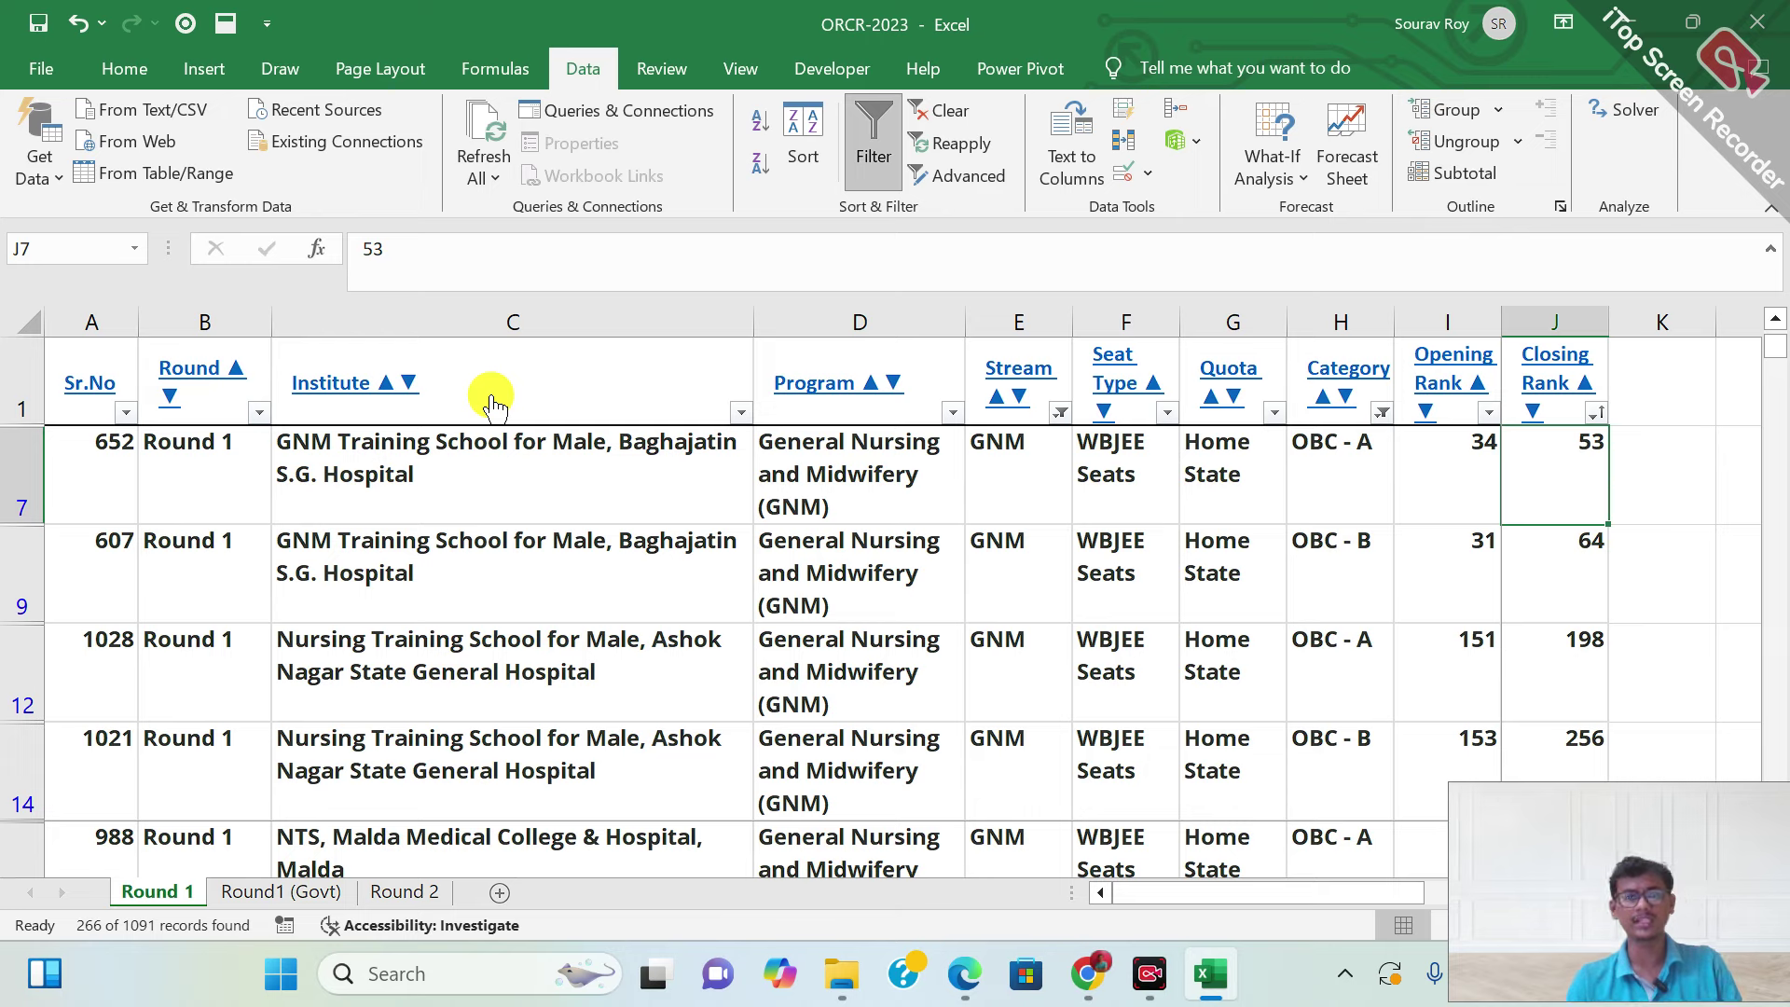
{"action": "key", "text": "Down"}
{"action": "key", "text": "Down"}
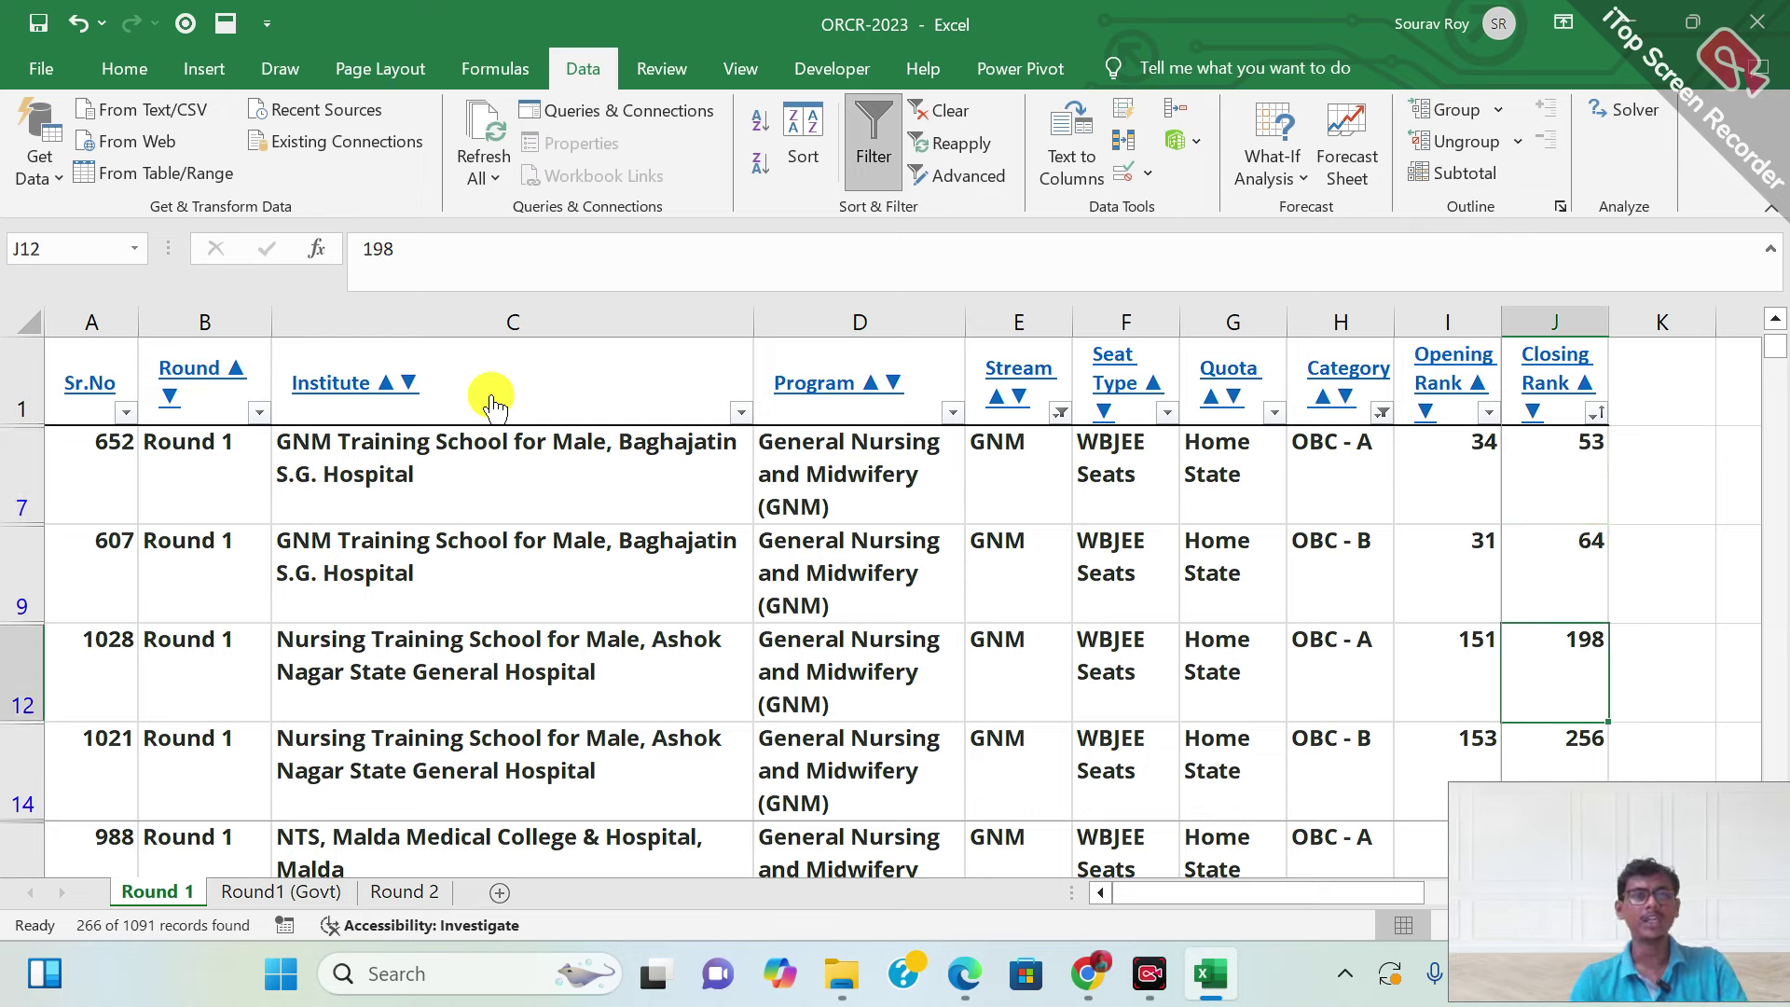
{"action": "key", "text": "Down"}
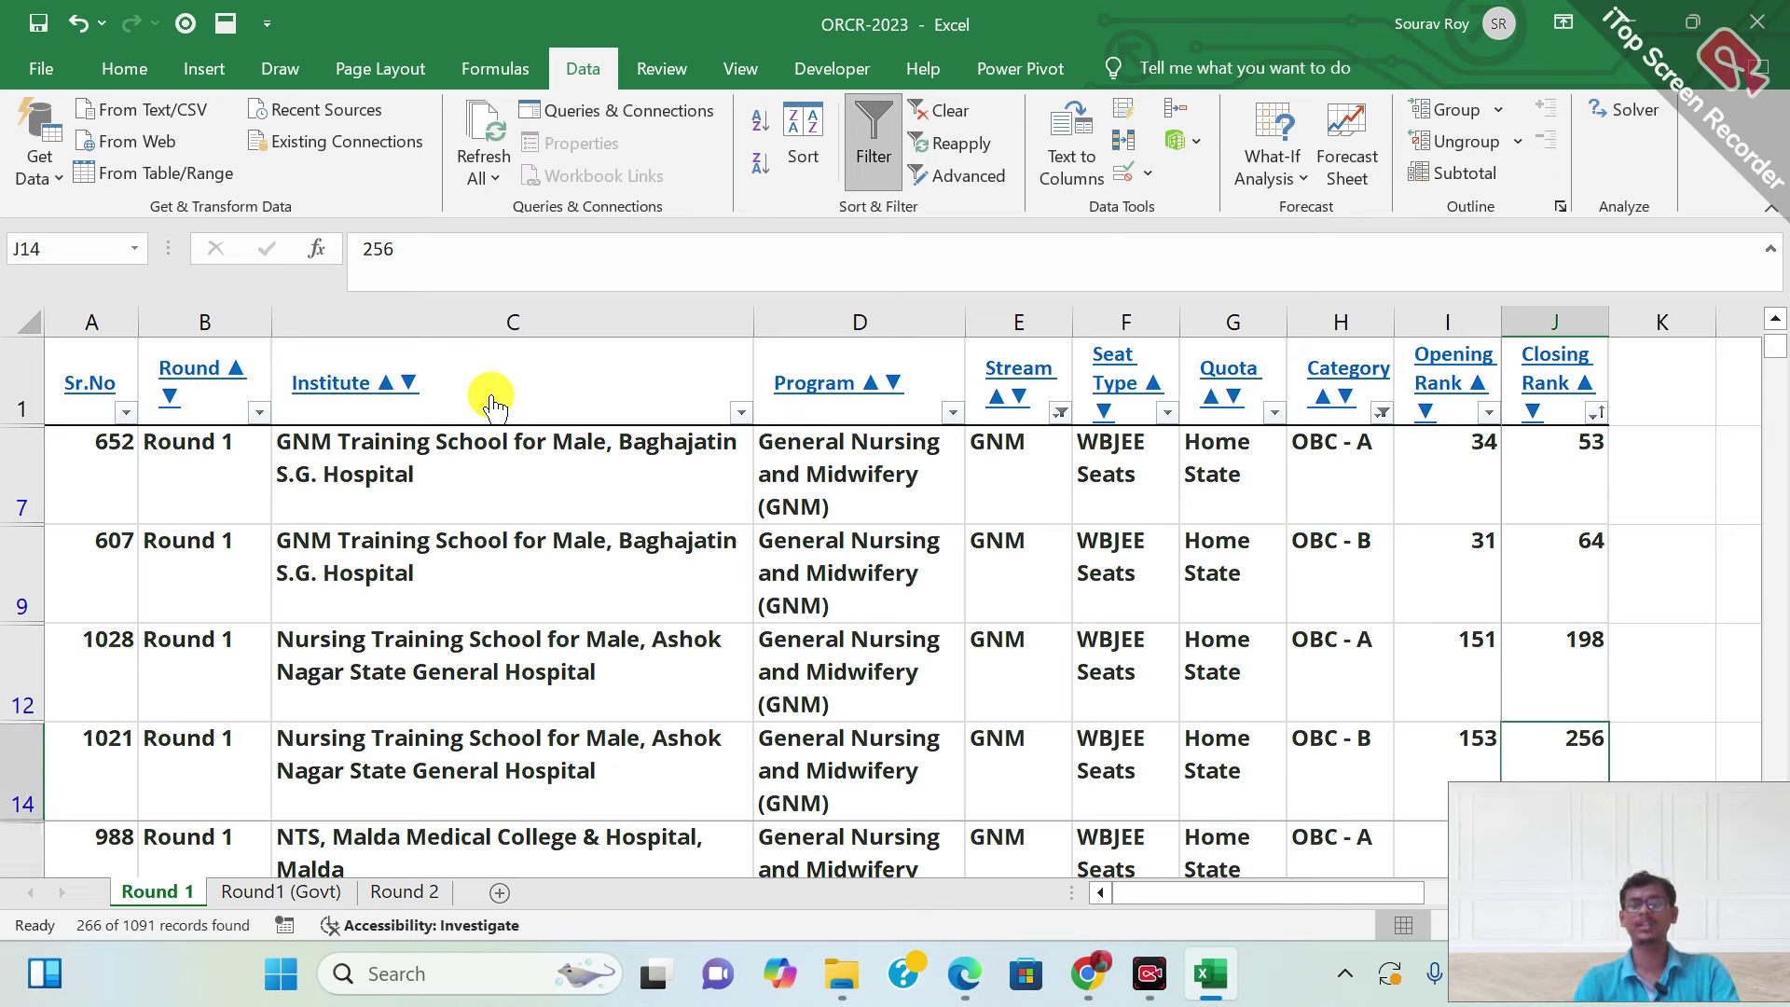
{"action": "key", "text": "Down"}
{"action": "key", "text": "Down"}
{"action": "key", "text": "Down"}
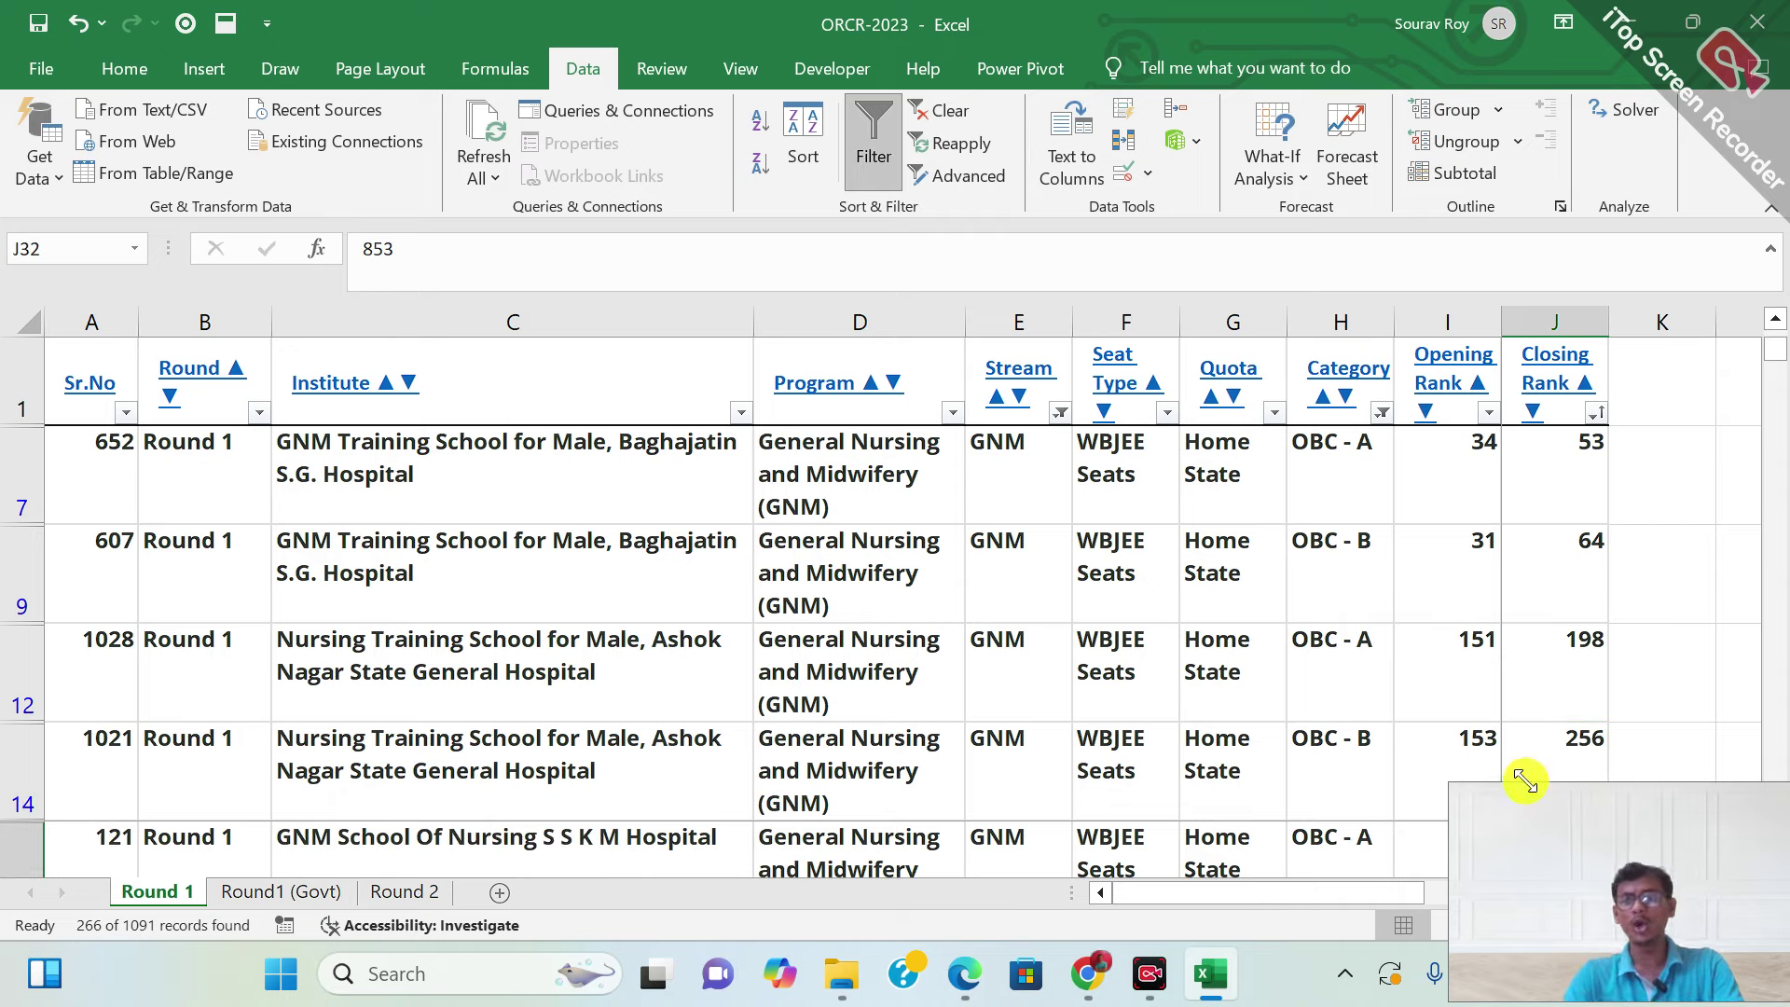
{"action": "left_click_drag", "start_coordinate": [1635, 840], "coordinate": [1572, 116]}
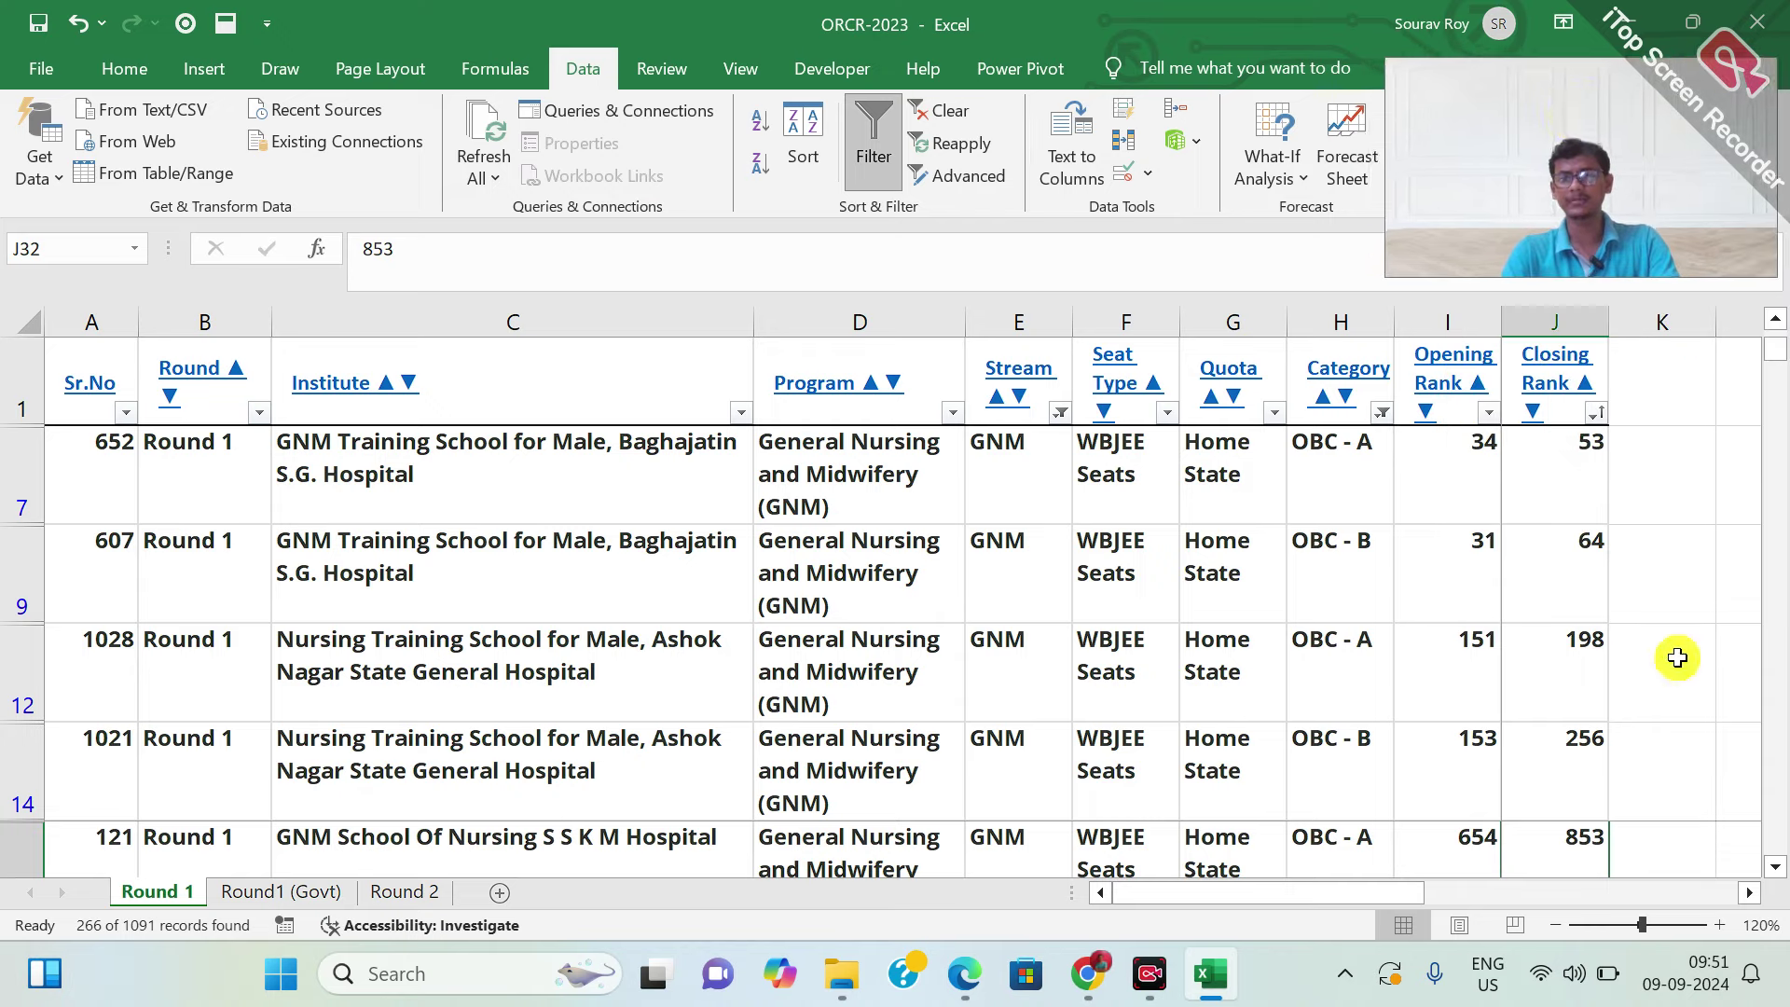
{"action": "left_click", "coordinate": [1774, 866]}
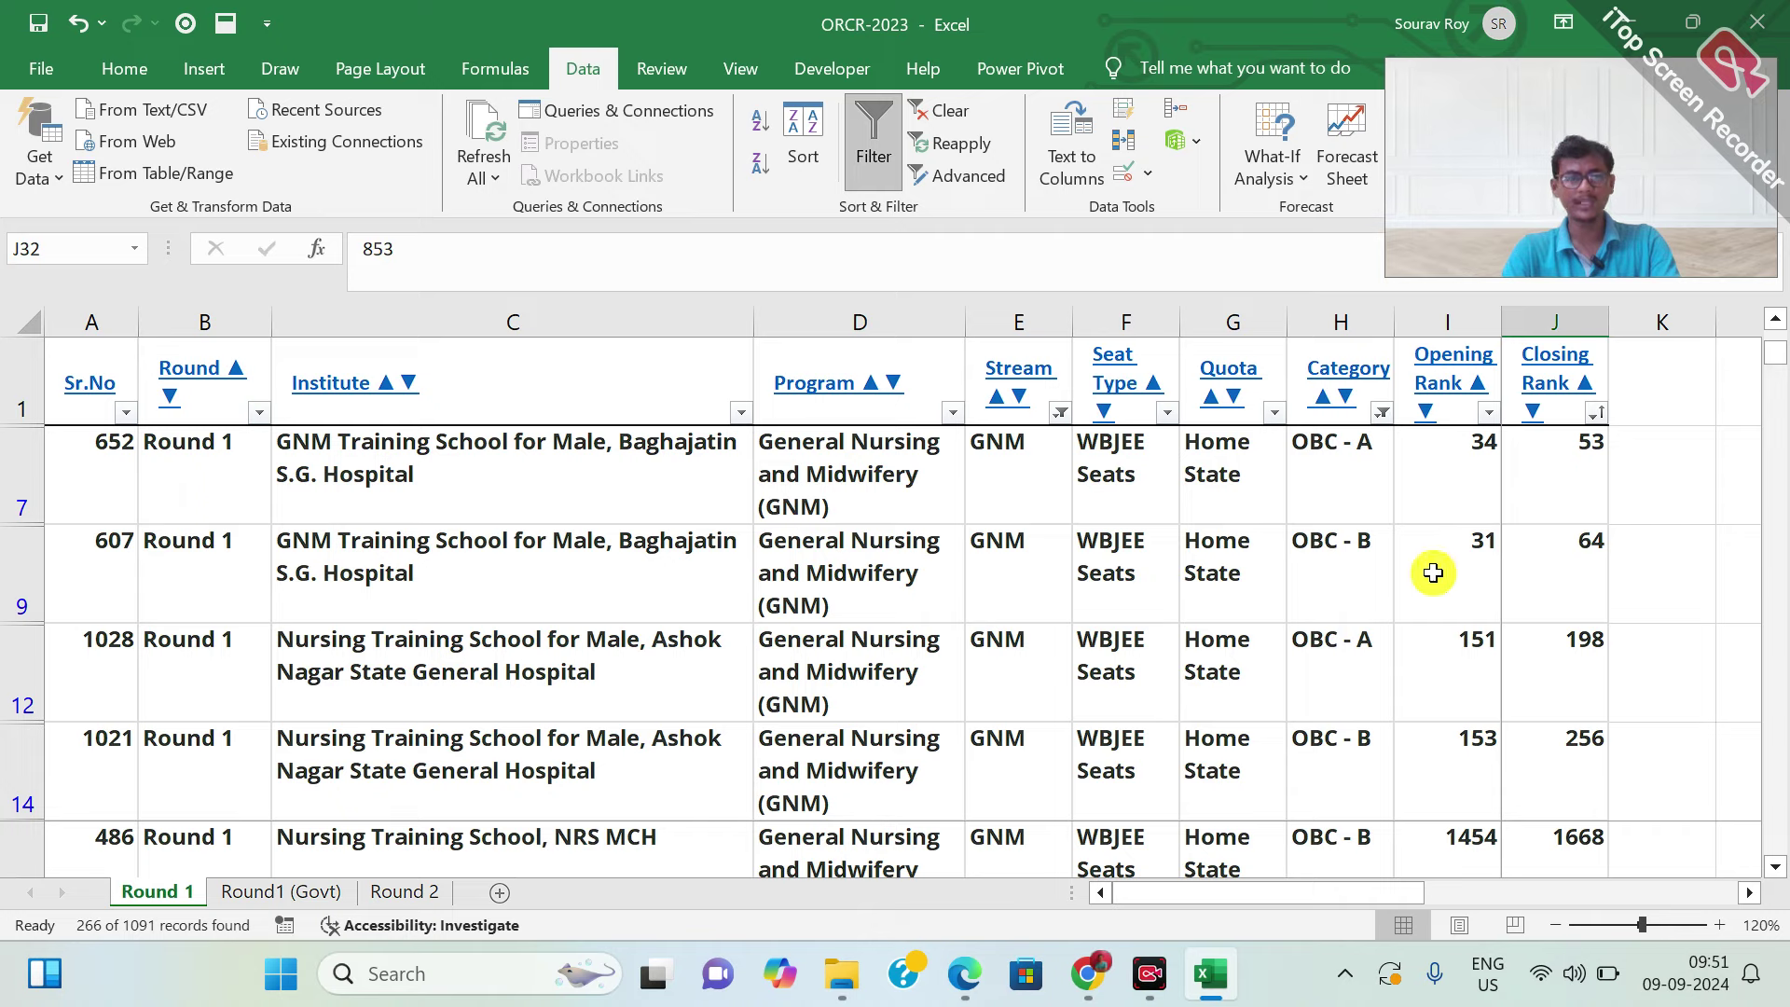
{"action": "key", "text": "Down"}
{"action": "key", "text": "Down"}
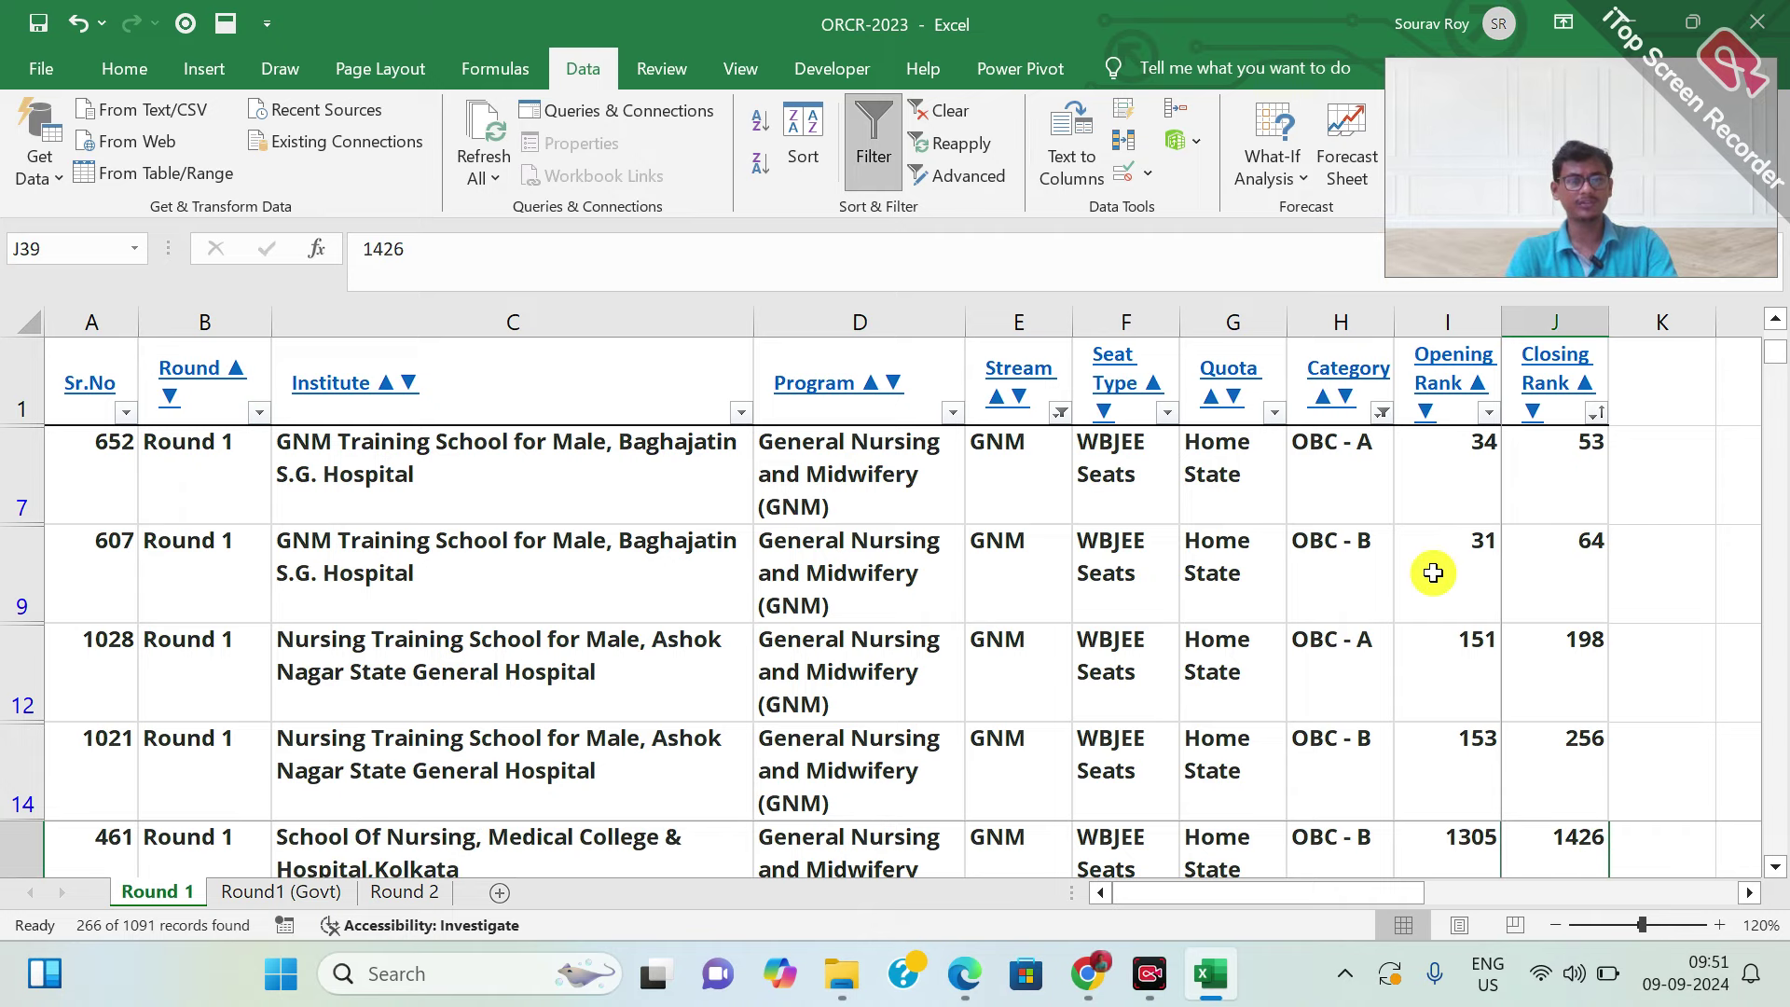
{"action": "key", "text": "Down"}
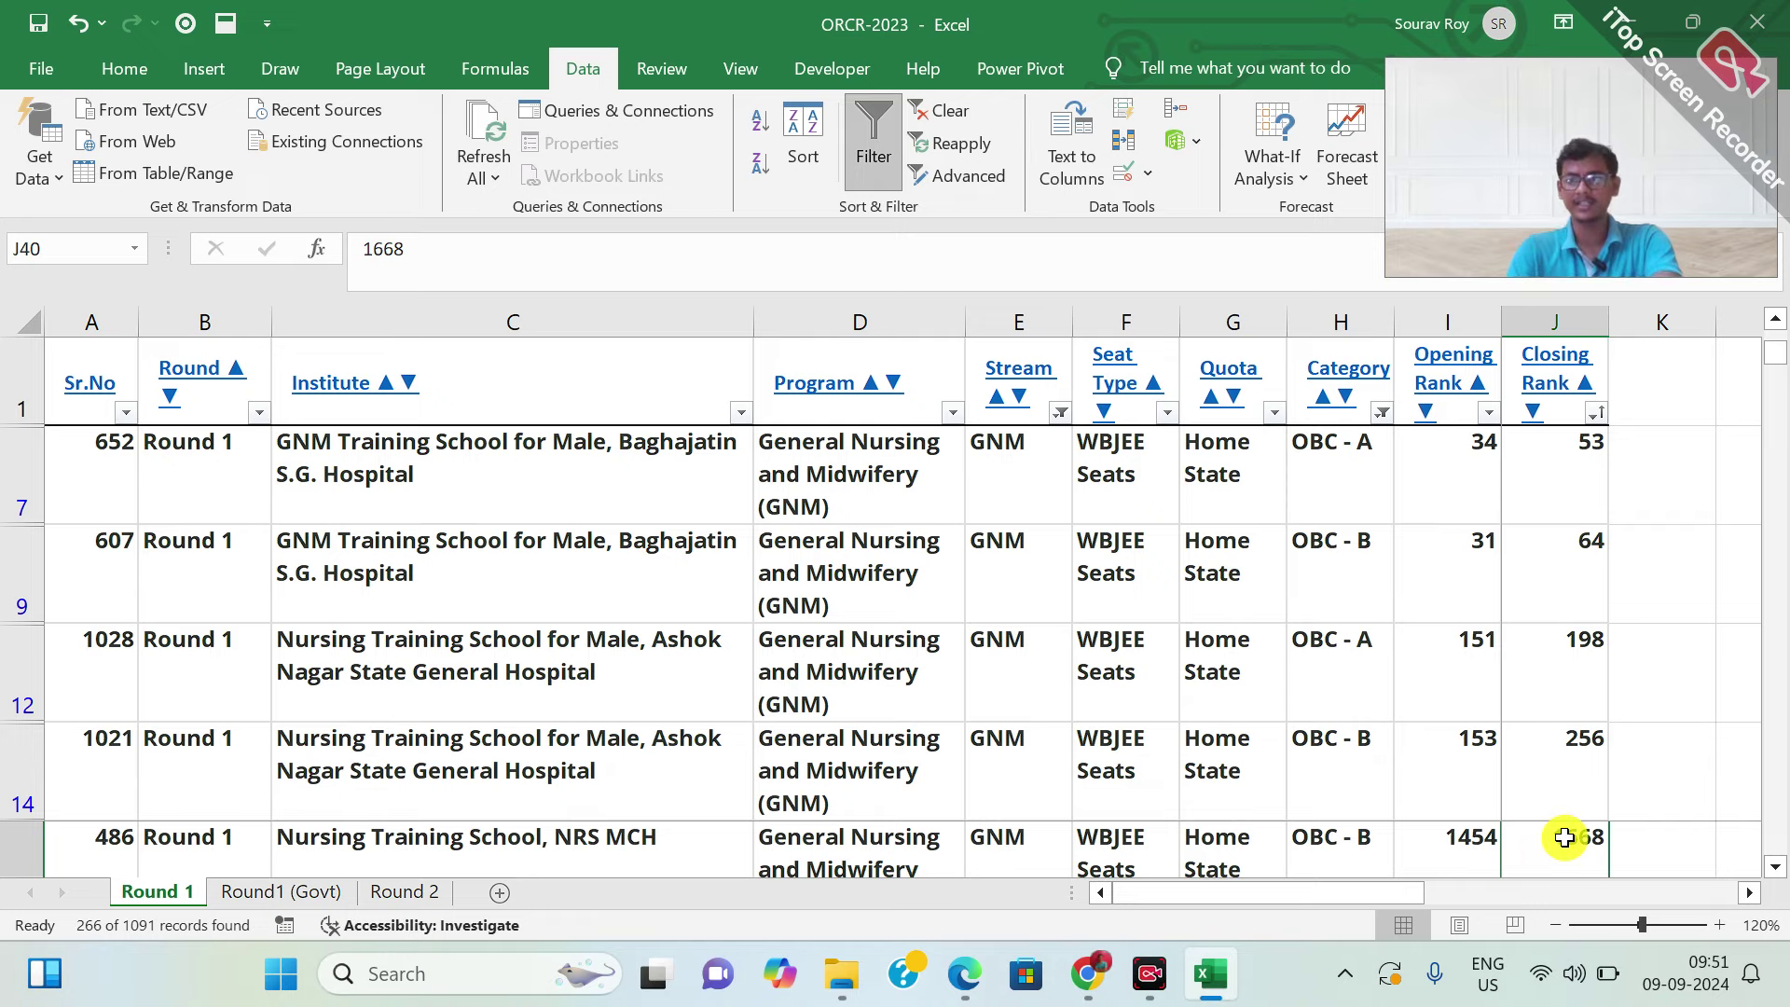
Select the entire row of the OBC - A record for GNM School Of Nursing S S K M Hospital
{"action": "key", "text": "Down"}
{"action": "key", "text": "Up"}
{"action": "key", "text": "ctrl+Up"}
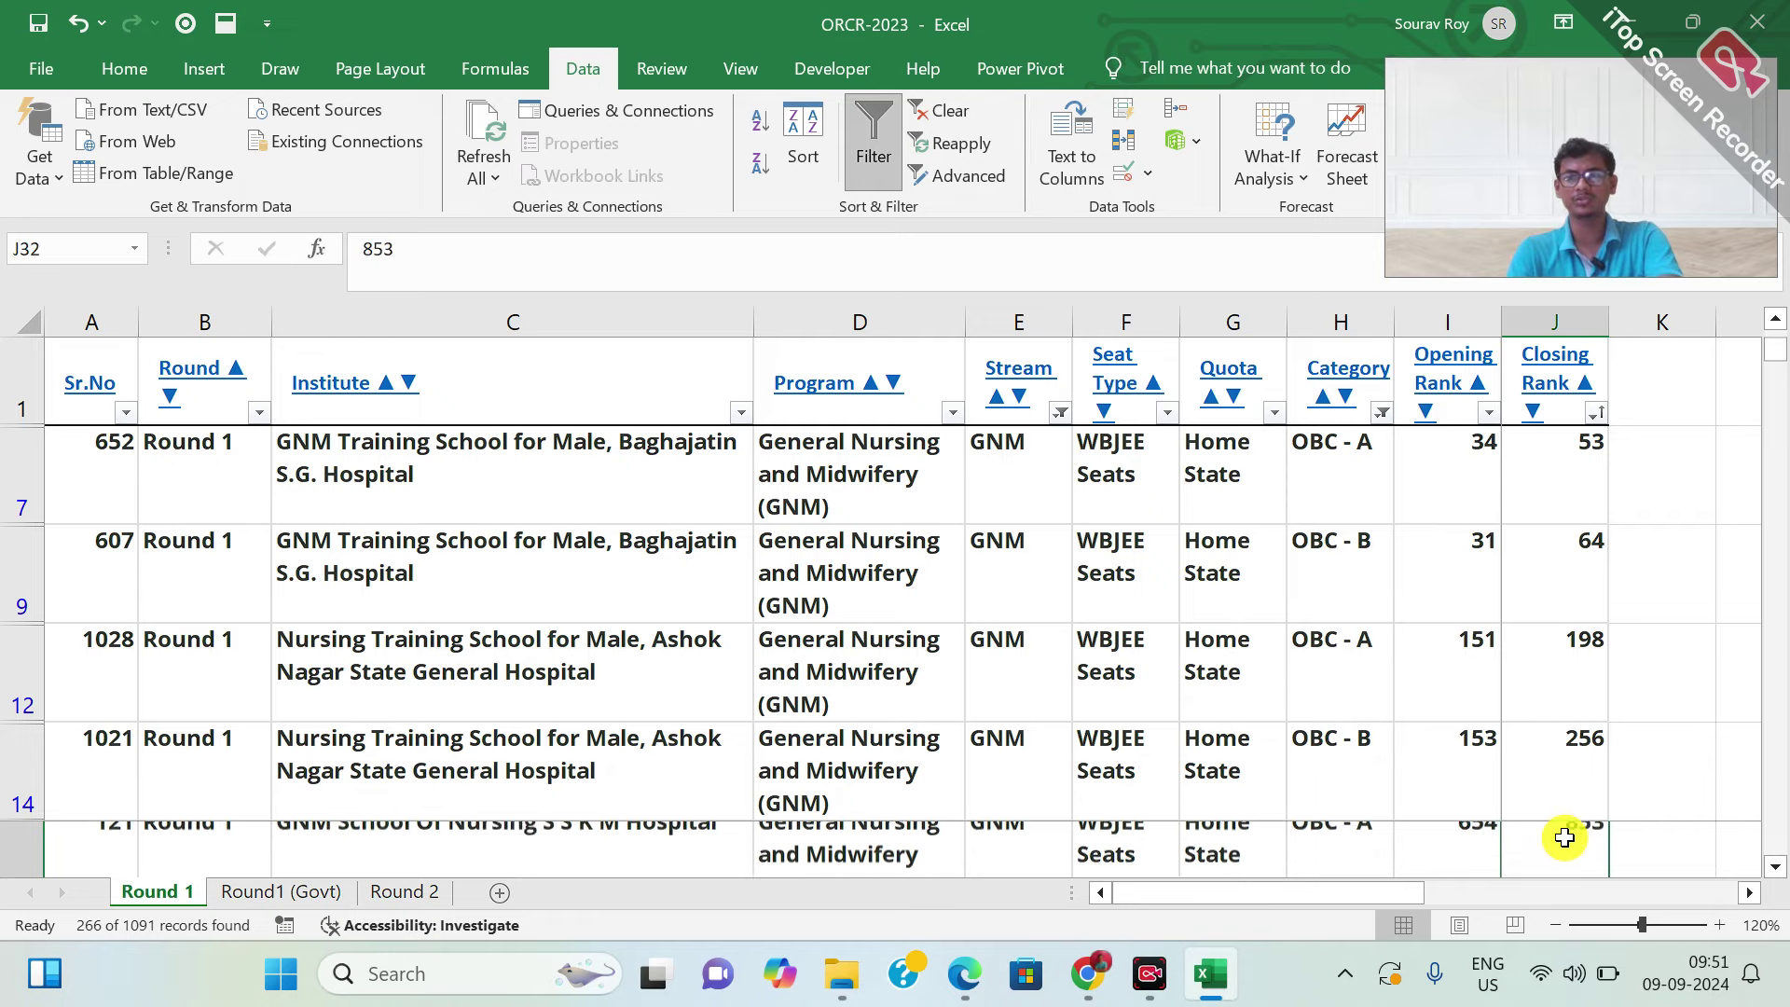
{"action": "left_click", "coordinate": [1161, 827]}
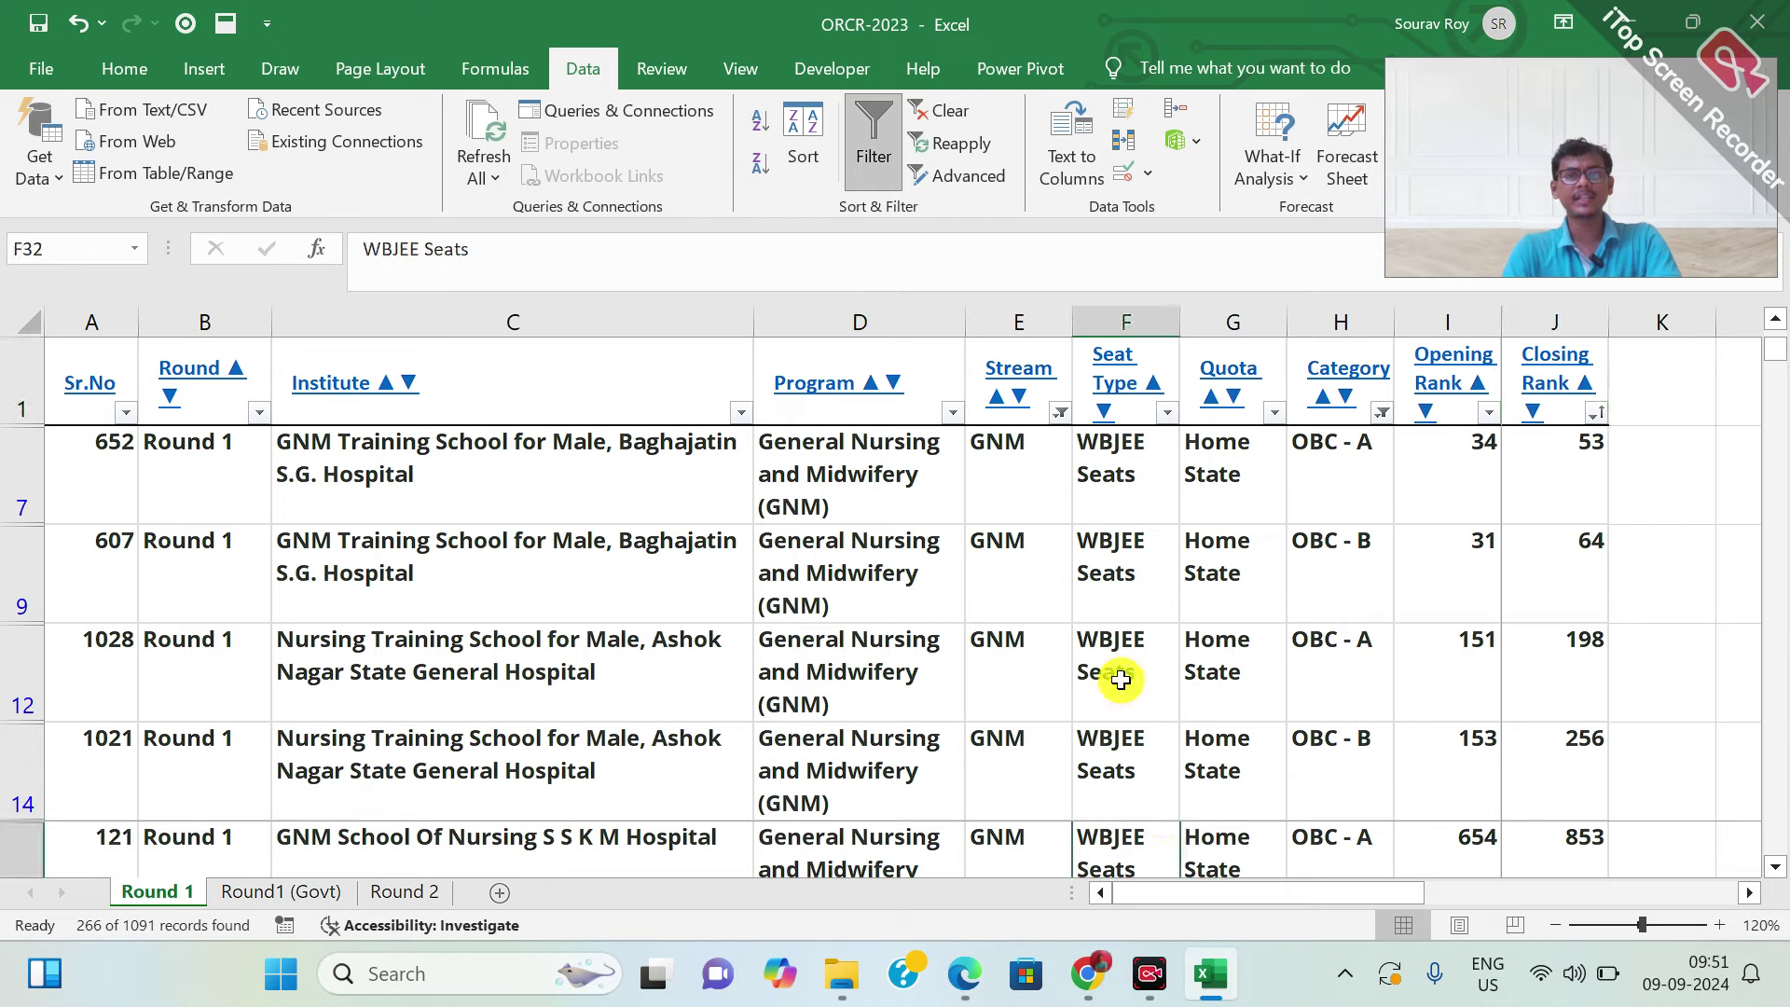
{"action": "left_click", "coordinate": [929, 836]}
{"action": "key", "text": "shift+space"}
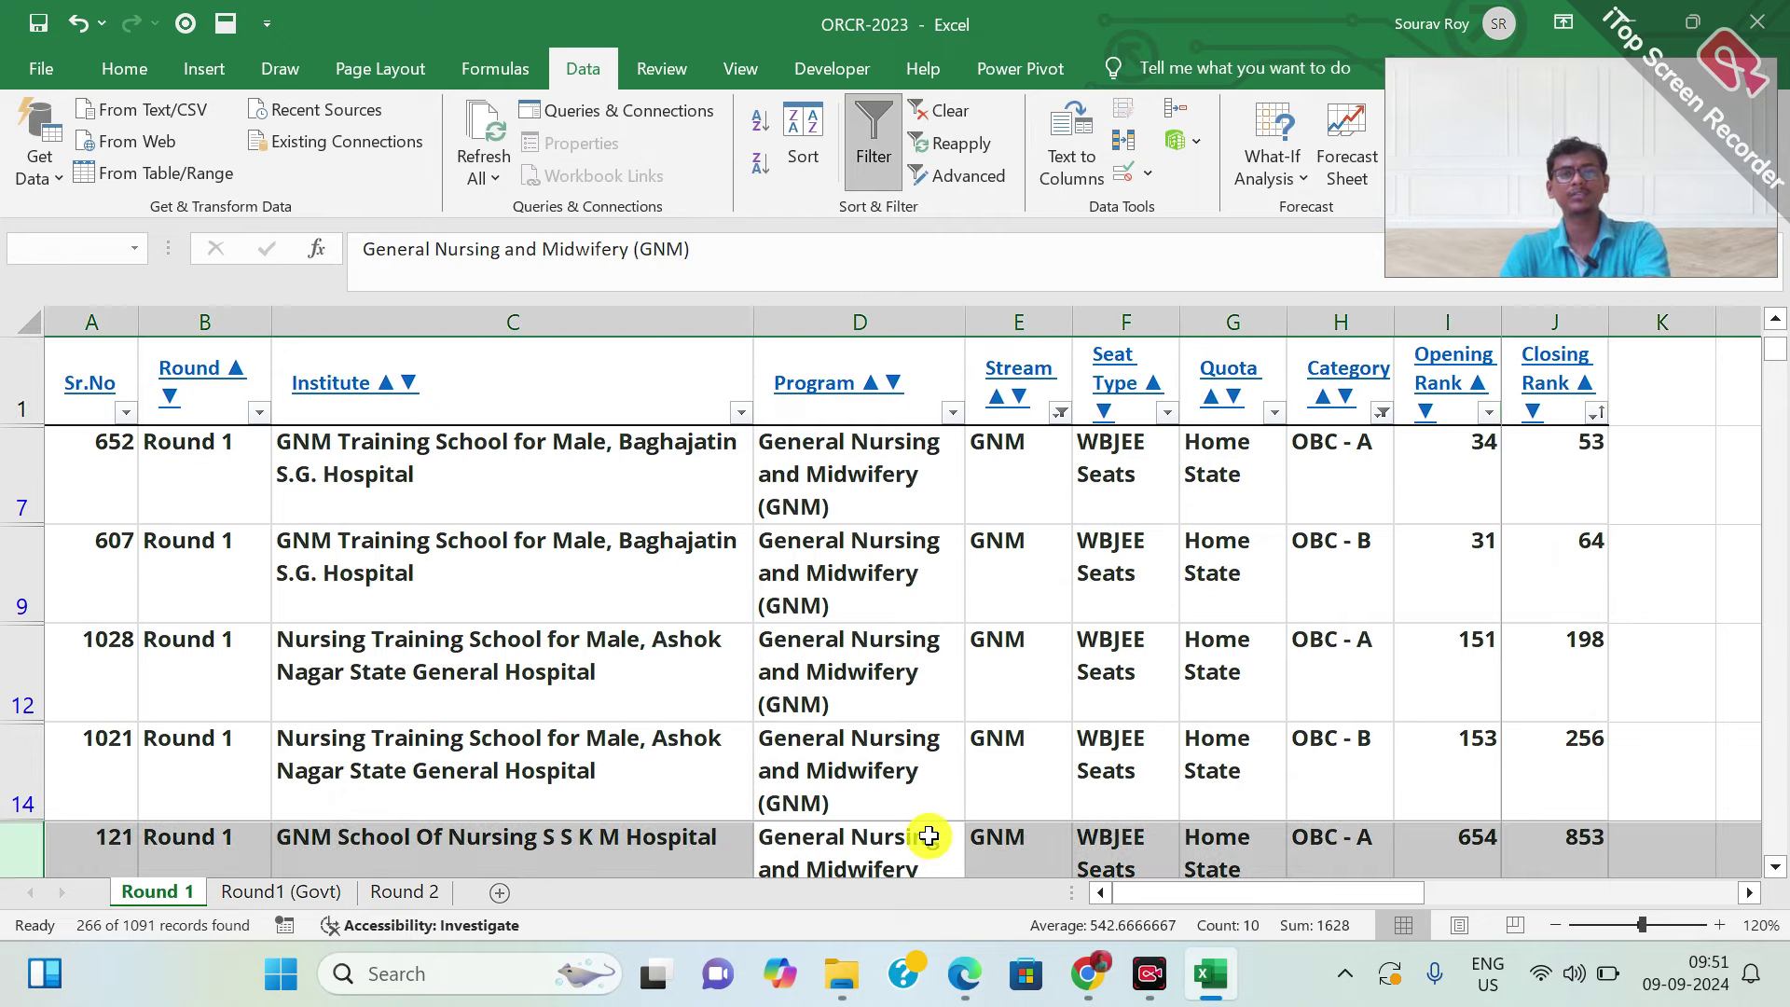
Unfreeze the panes of the Round 1 sheet and go back to the header row
{"action": "left_click", "coordinate": [741, 70]}
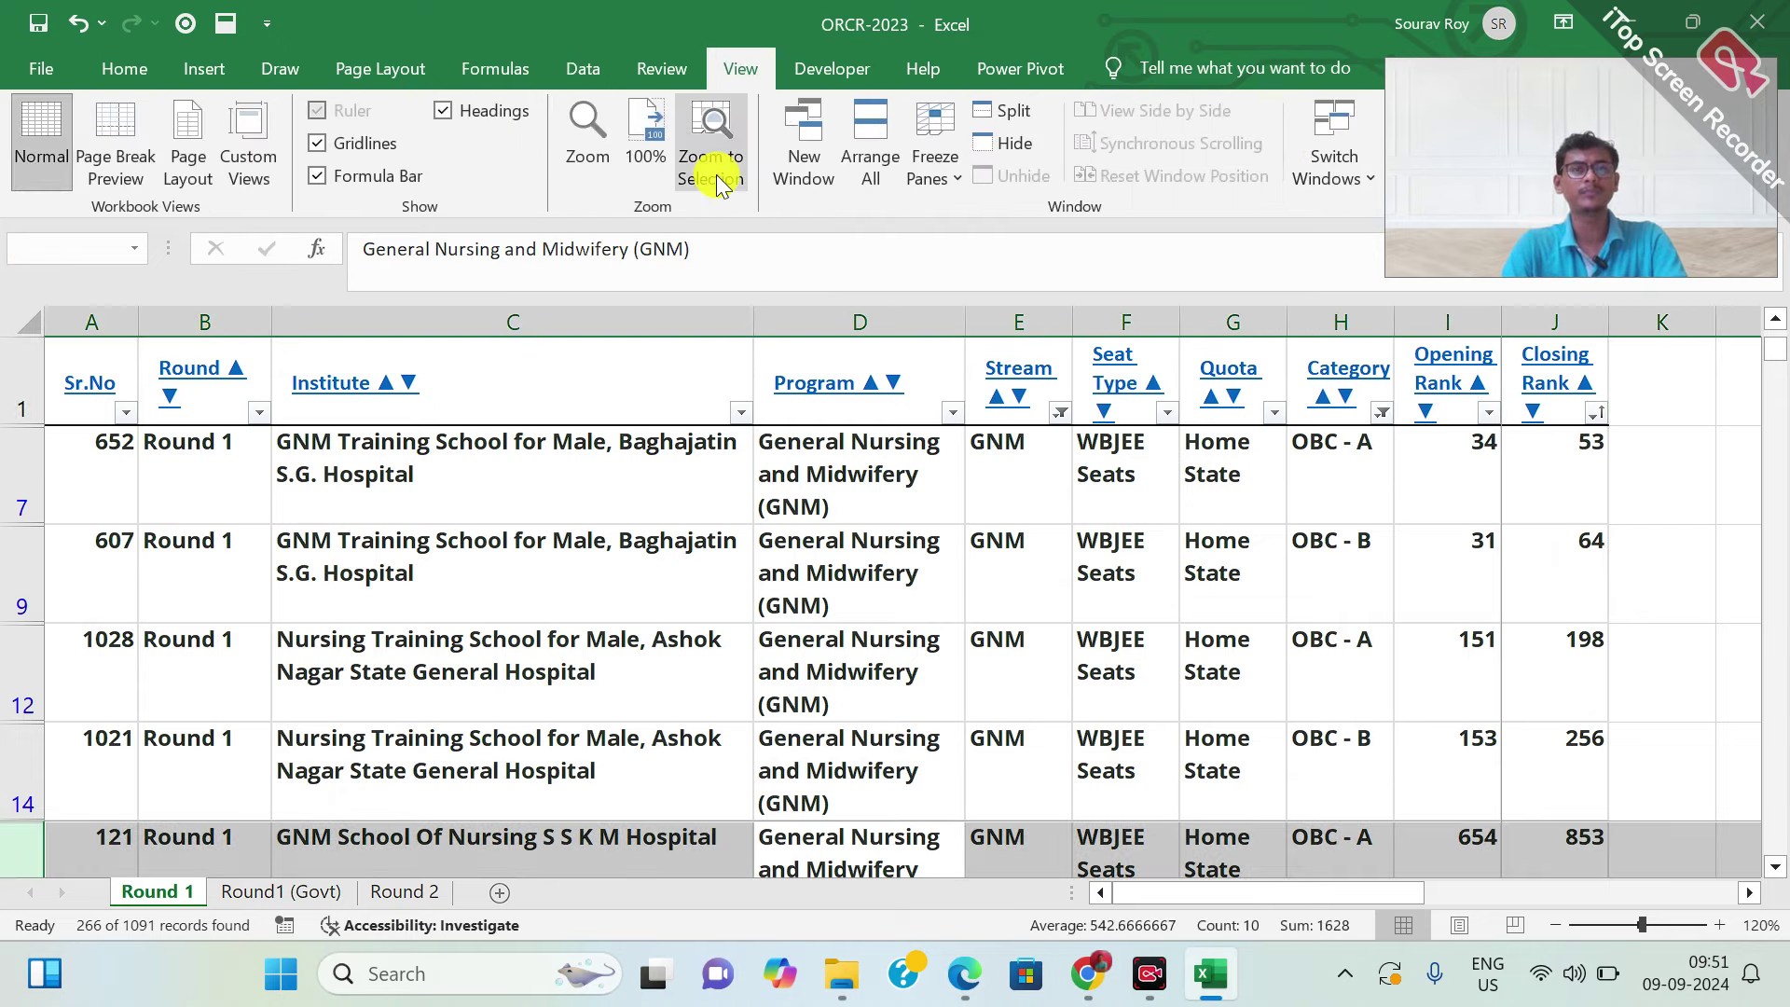
{"action": "left_click", "coordinate": [927, 170]}
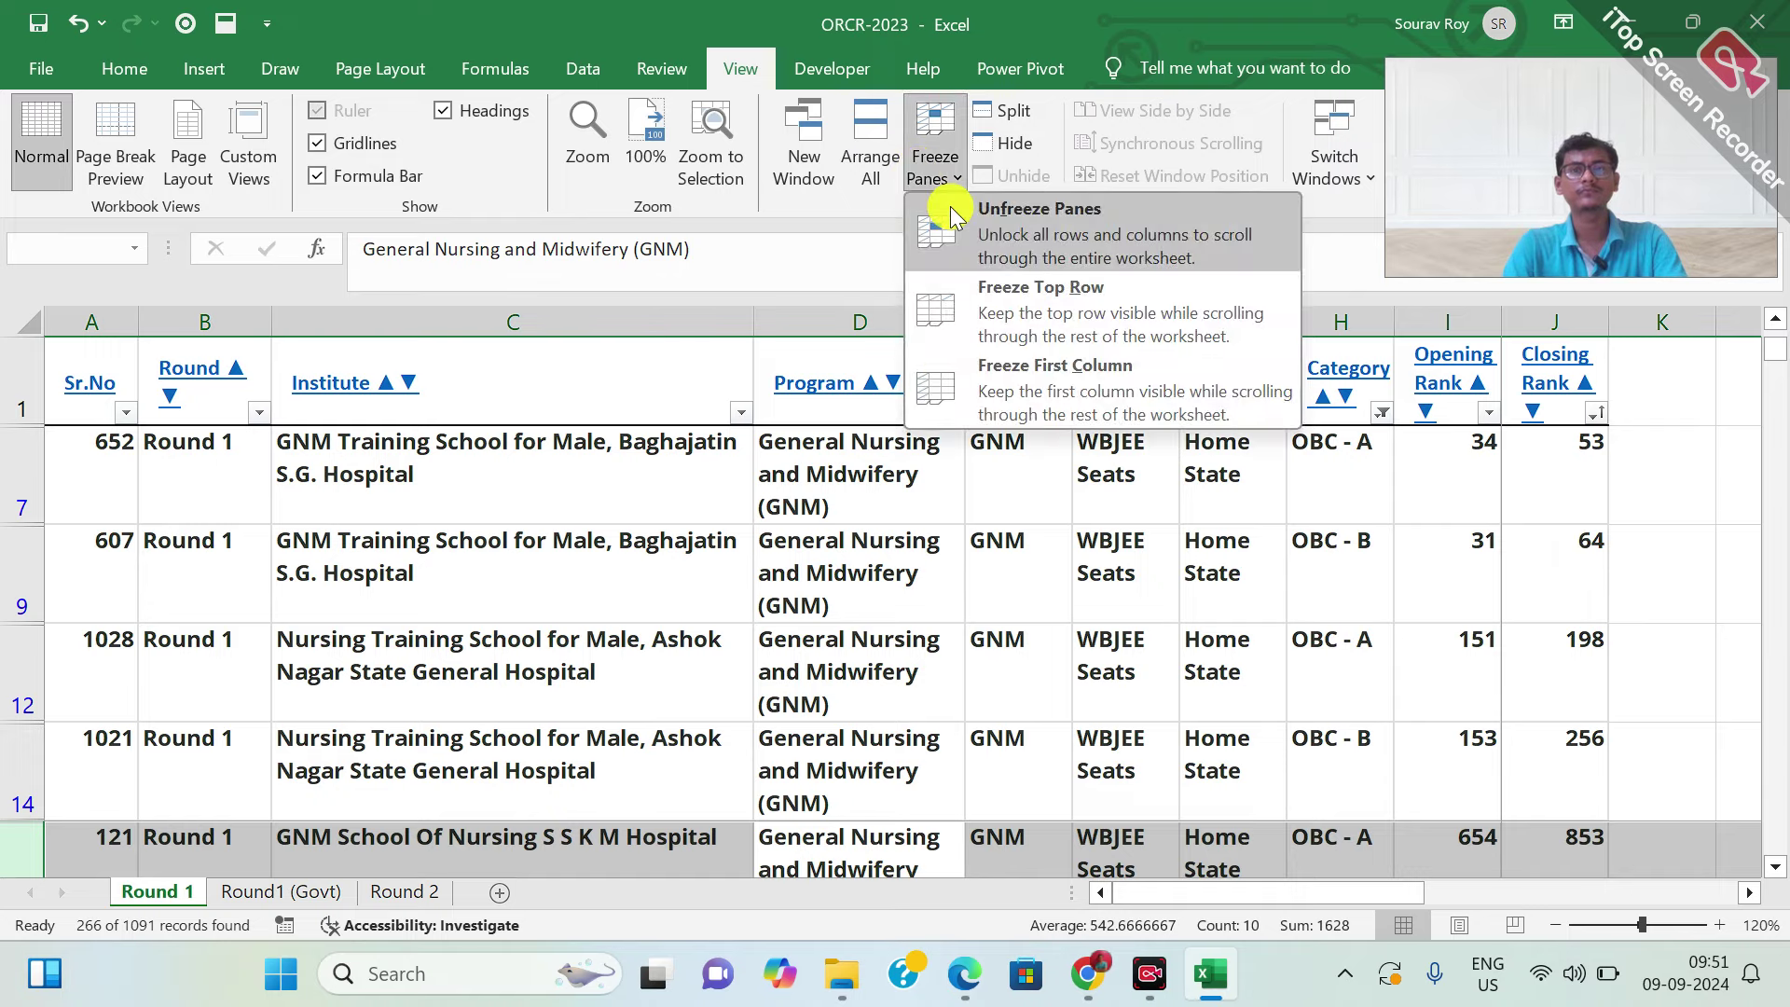
{"action": "left_click", "coordinate": [949, 205]}
{"action": "scroll", "coordinate": [923, 536], "scroll_direction": "down", "scroll_amount": 2}
{"action": "scroll", "coordinate": [923, 536], "scroll_direction": "up", "scroll_amount": 1}
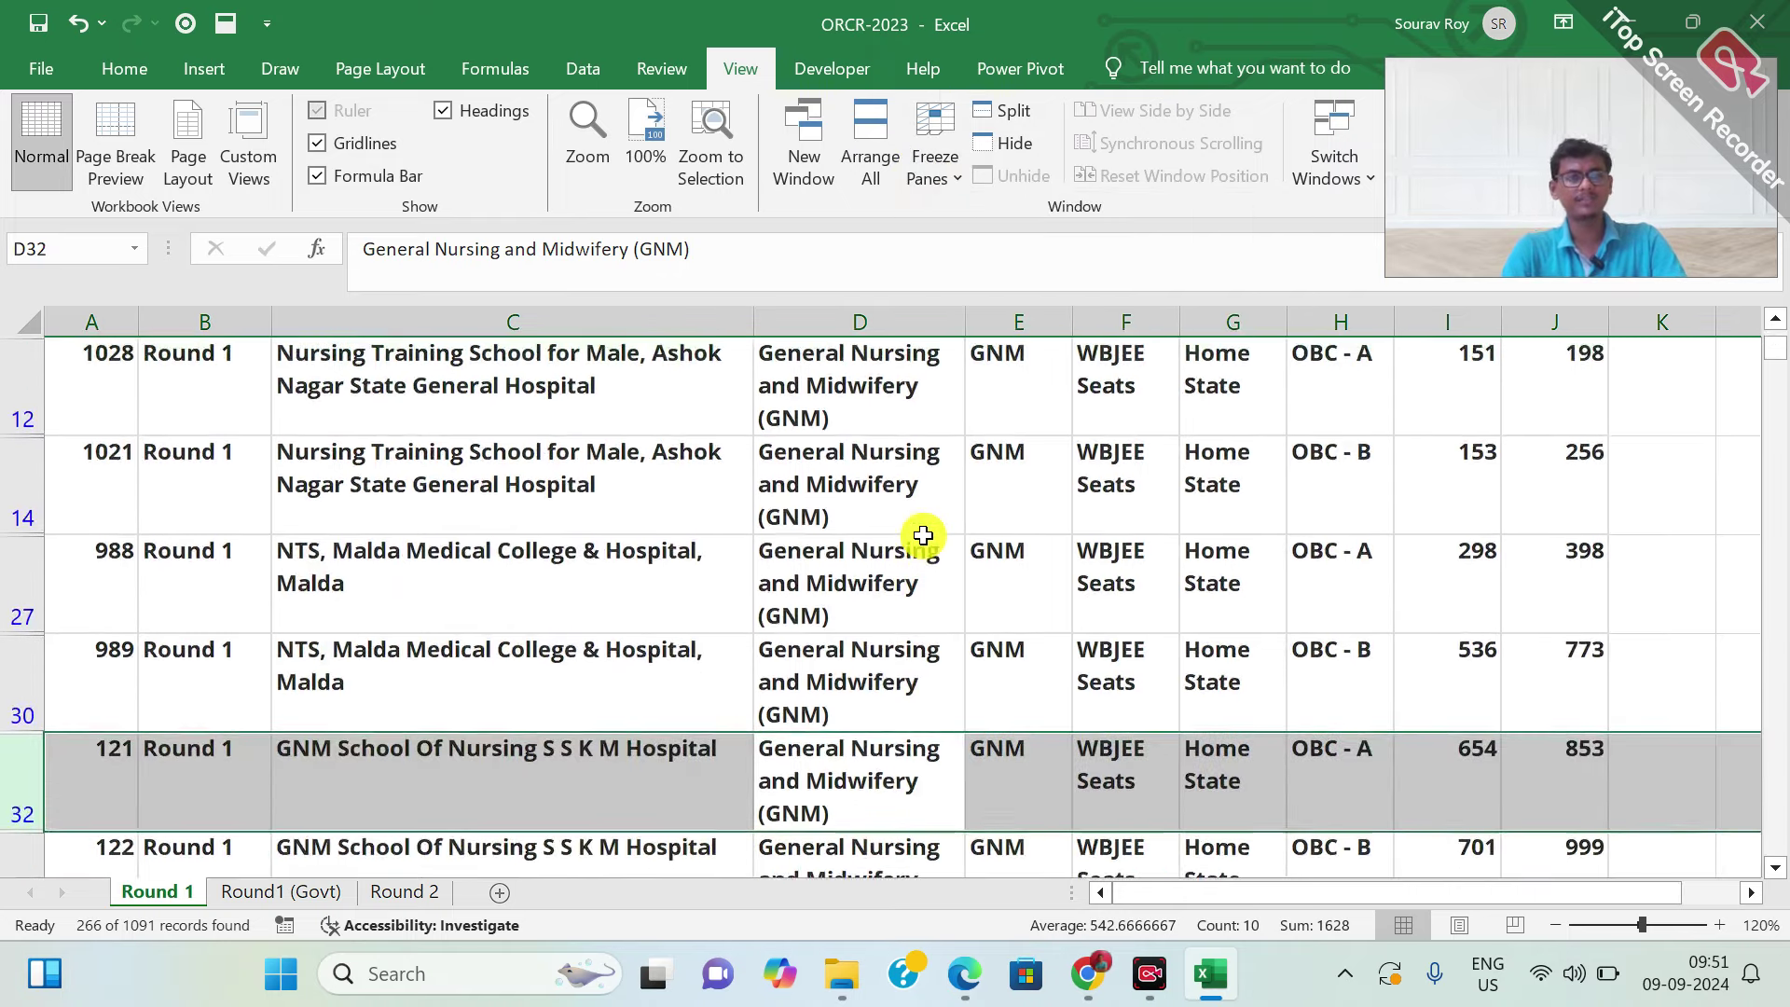
{"action": "scroll", "coordinate": [923, 536], "scroll_direction": "up", "scroll_amount": 2}
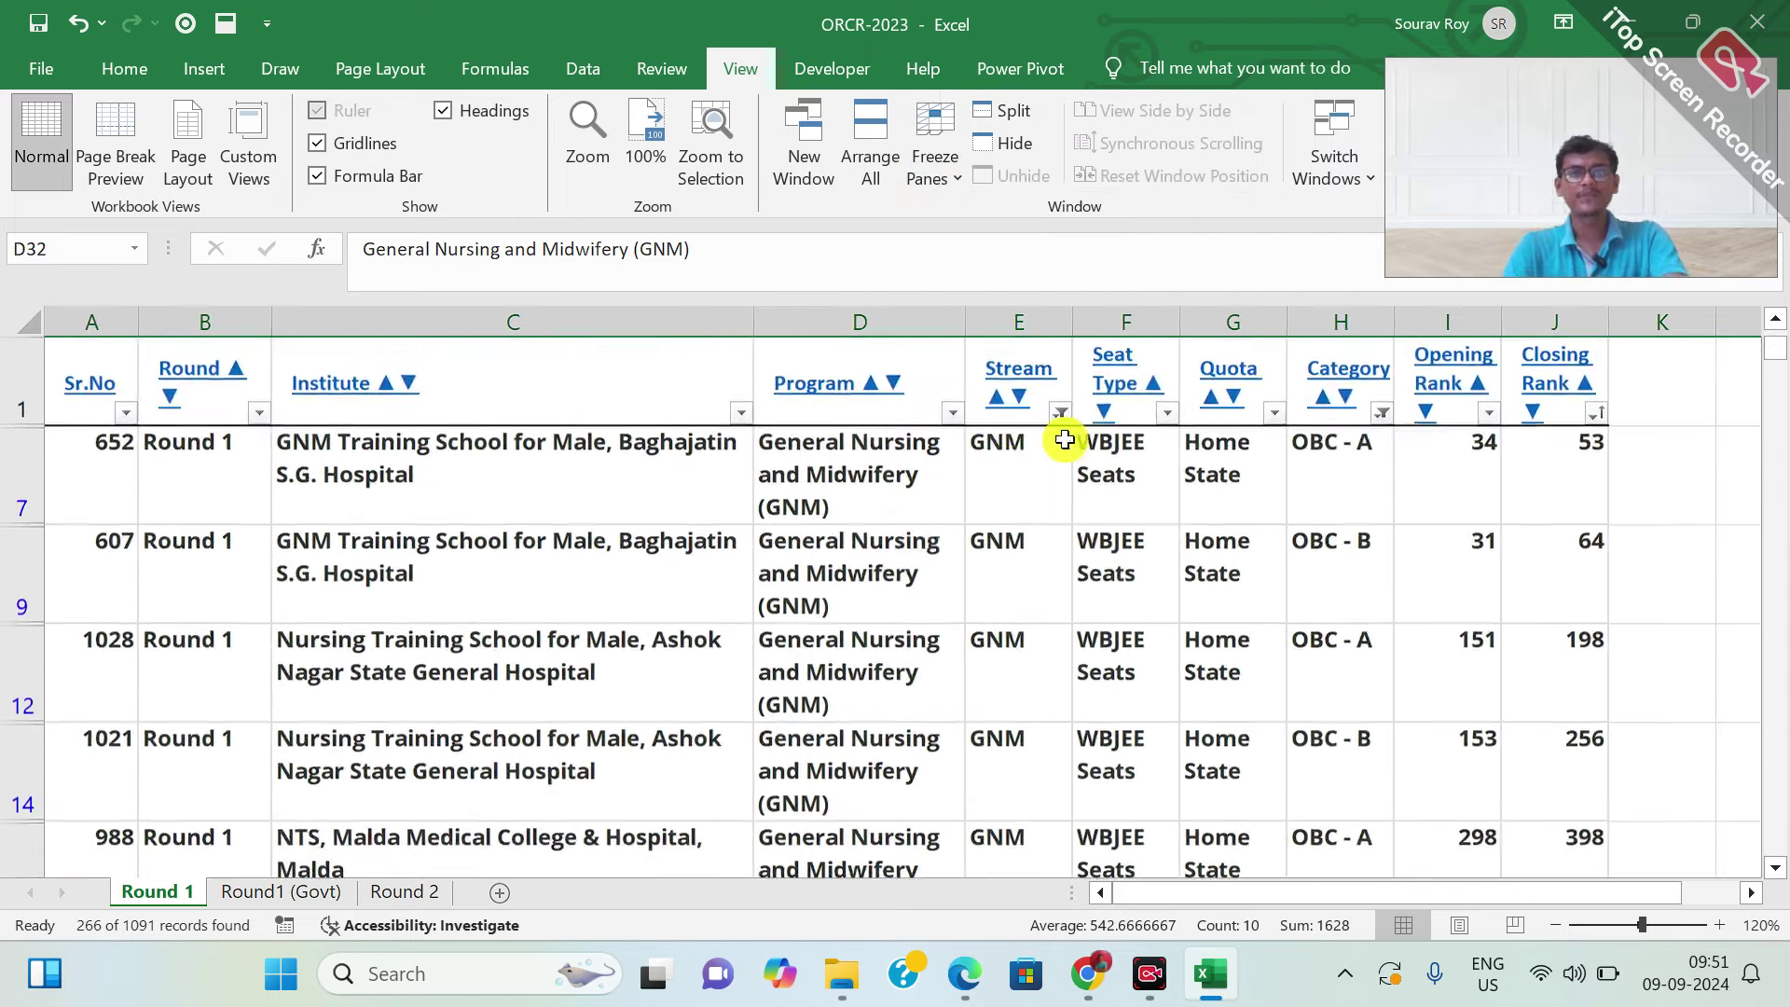
Filter the Category column to show only SC records, deselecting all other categories
{"action": "left_click", "coordinate": [1374, 386]}
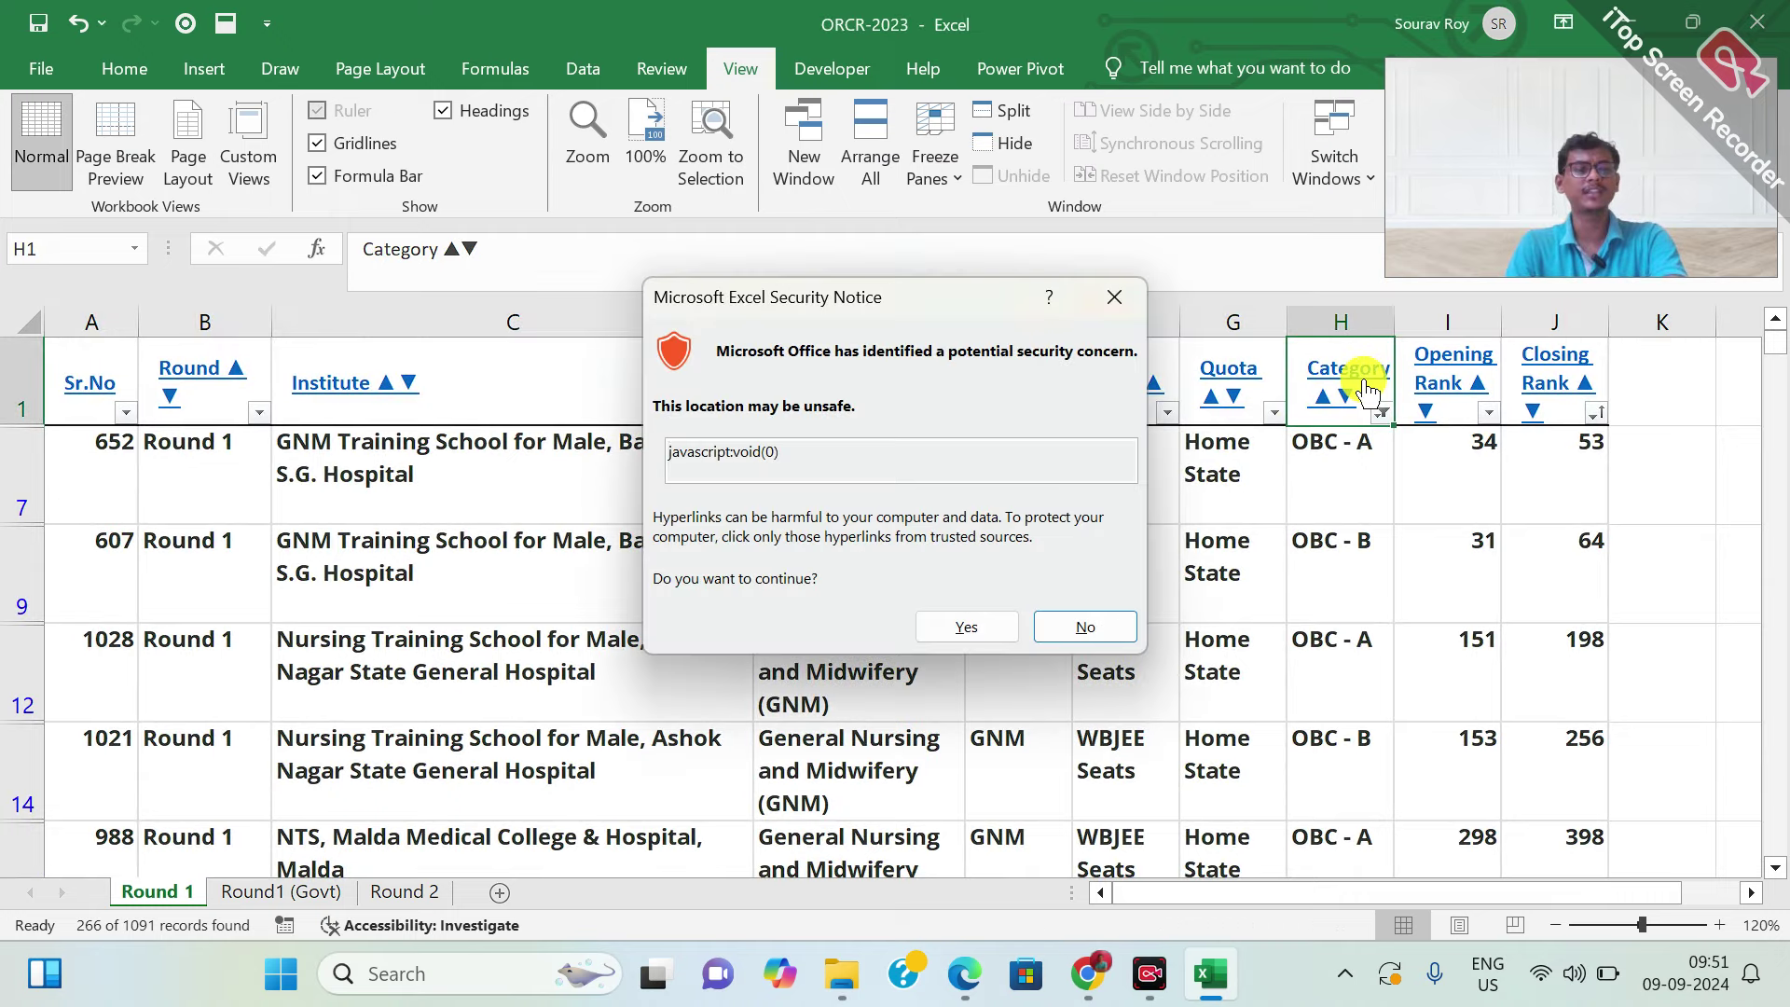
{"action": "key", "text": "Escape"}
{"action": "key", "text": "alt+Down"}
{"action": "key", "text": "Down"}
{"action": "key", "text": "Down"}
{"action": "key", "text": "Down"}
{"action": "key", "text": "Down"}
{"action": "key", "text": "Down"}
{"action": "key", "text": "Down"}
{"action": "key", "text": "Down"}
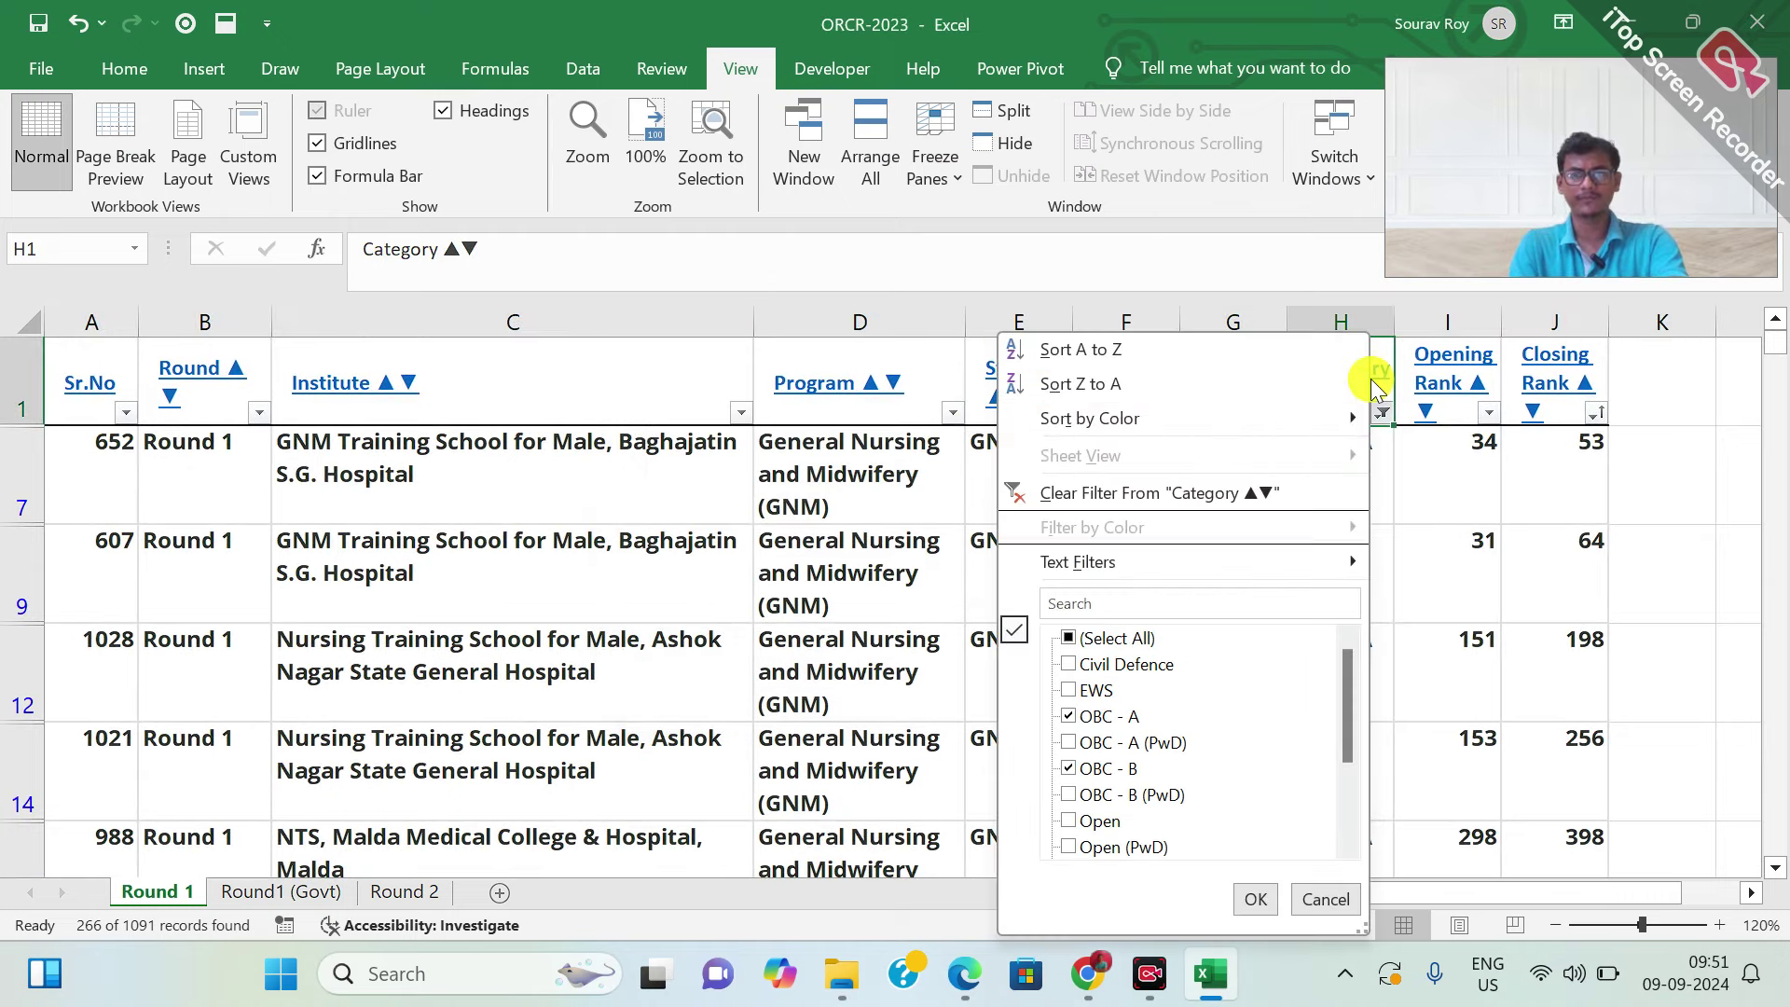
{"action": "key", "text": "Up"}
{"action": "key", "text": "Up"}
{"action": "key", "text": "Up"}
{"action": "key", "text": "Down"}
{"action": "key", "text": "Down"}
{"action": "key", "text": "Down"}
{"action": "key", "text": "Down"}
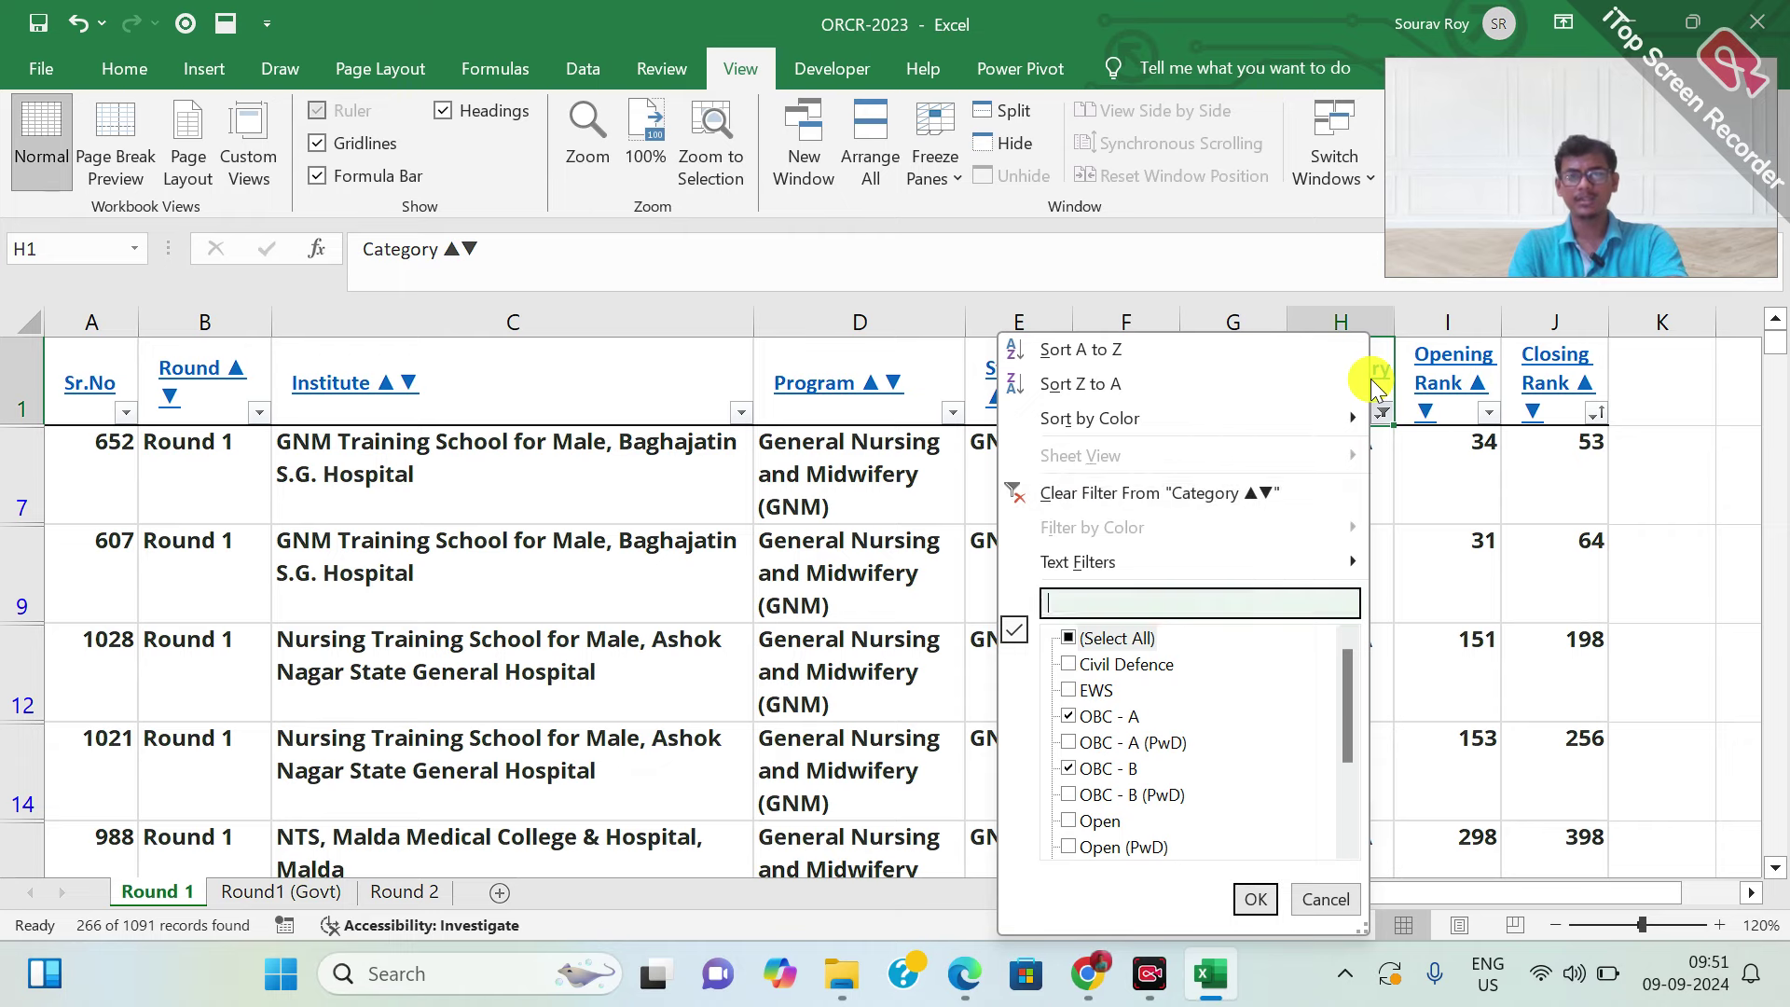
{"action": "key", "text": "Up"}
{"action": "key", "text": "space"}
{"action": "key", "text": "Down"}
{"action": "key", "text": "Down"}
{"action": "key", "text": "Down"}
{"action": "key", "text": "Down"}
{"action": "key", "text": "Down"}
{"action": "key", "text": "Down"}
{"action": "key", "text": "Down"}
{"action": "key", "text": "Down"}
{"action": "key", "text": "Down"}
{"action": "key", "text": "Down"}
{"action": "key", "text": "Down"}
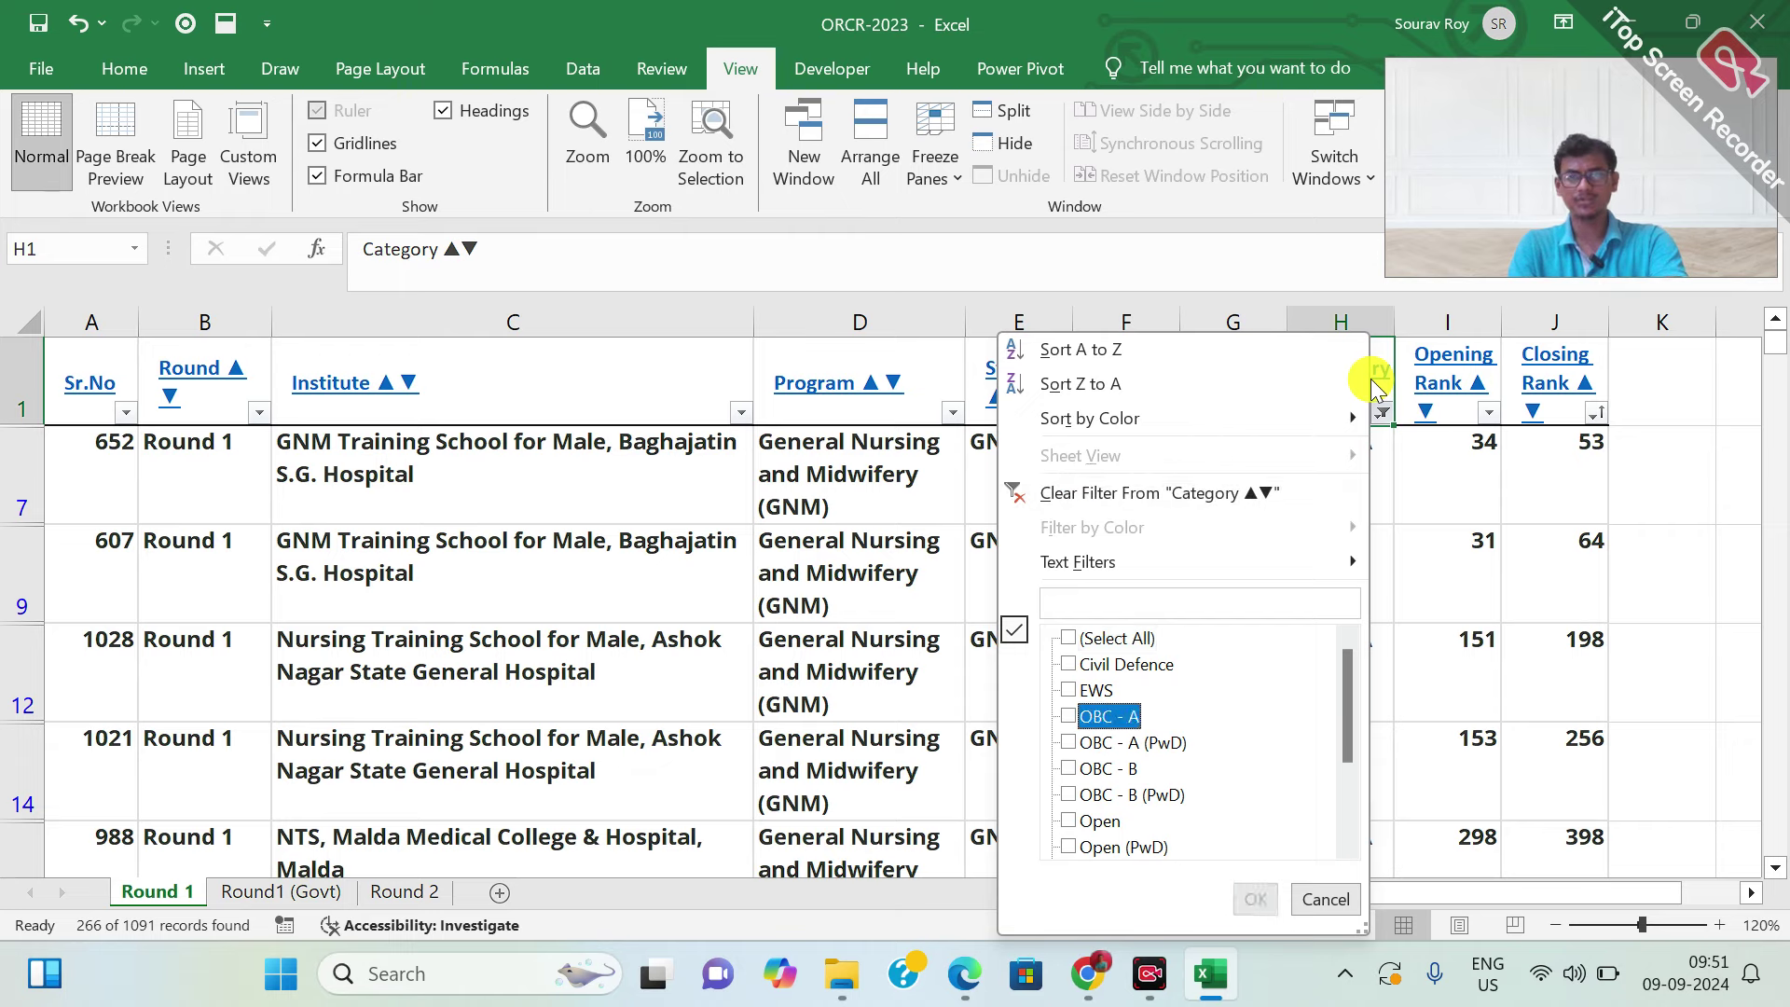
{"action": "key", "text": "Up"}
{"action": "key", "text": "space"}
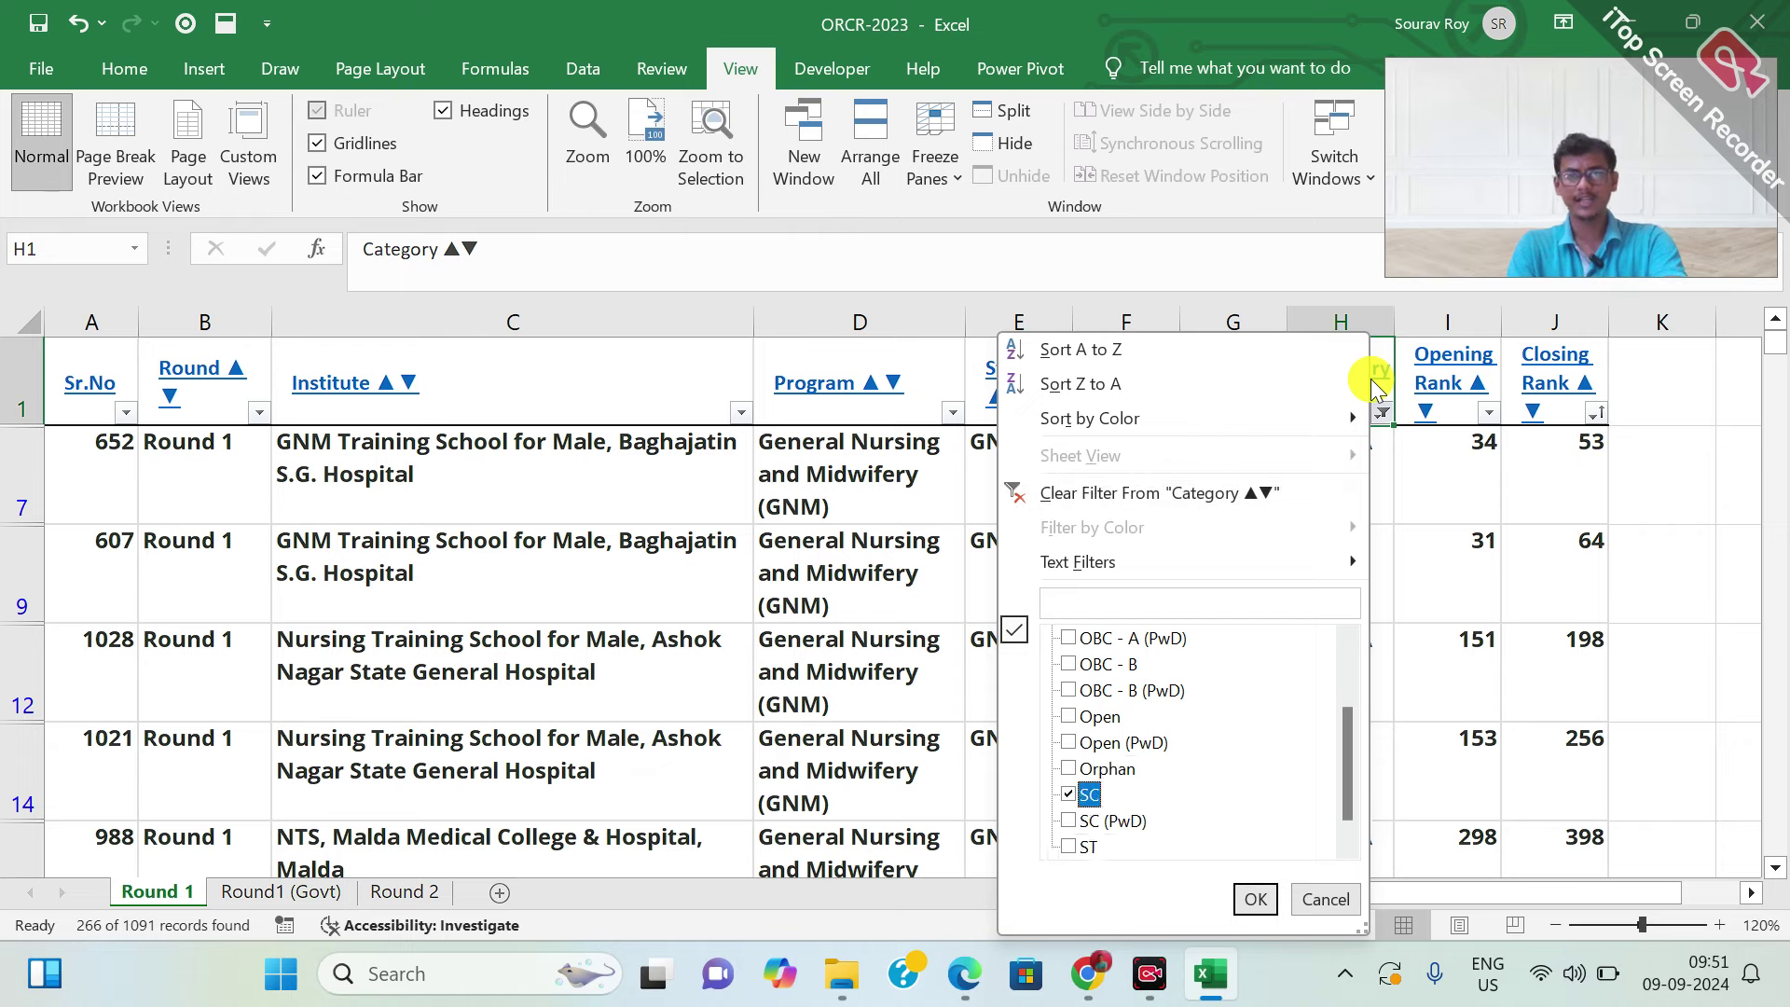
{"action": "key", "text": "Return"}
Sort the SC records by Closing Rank from smallest to largest
{"action": "key", "text": "Right"}
{"action": "key", "text": "Right"}
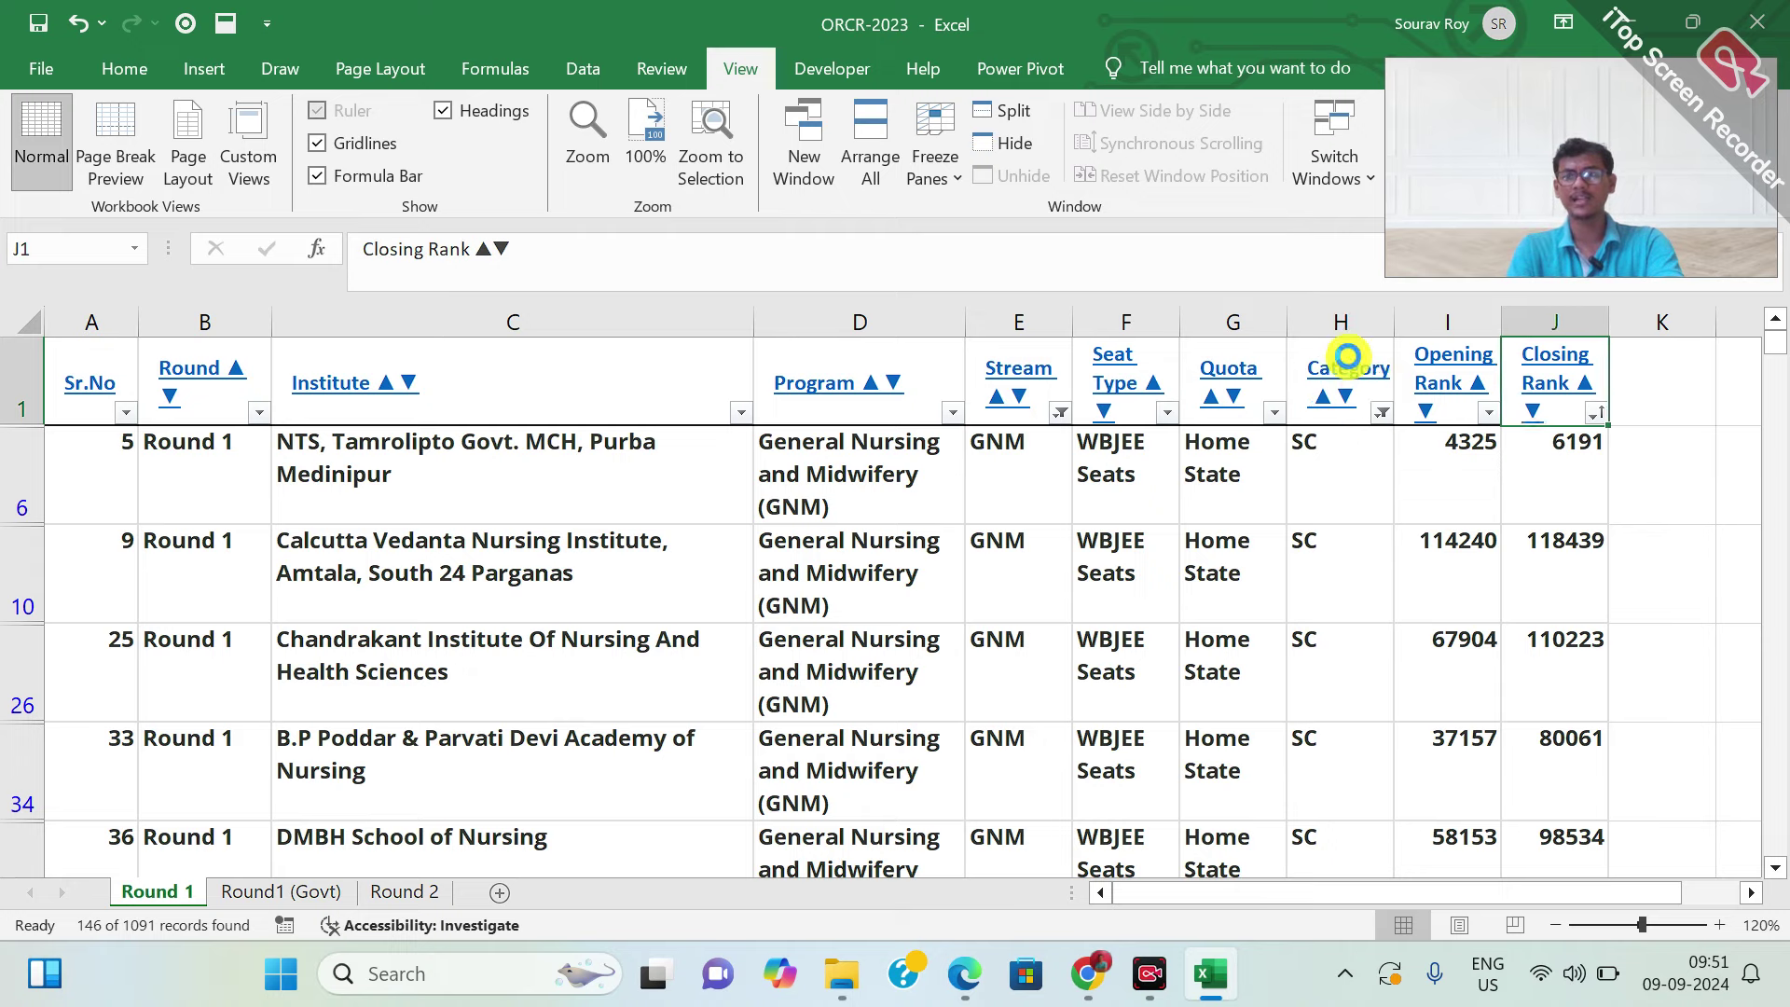
{"action": "key", "text": "alt+Down"}
{"action": "key", "text": "Down"}
{"action": "key", "text": "Return"}
{"action": "key", "text": "Down"}
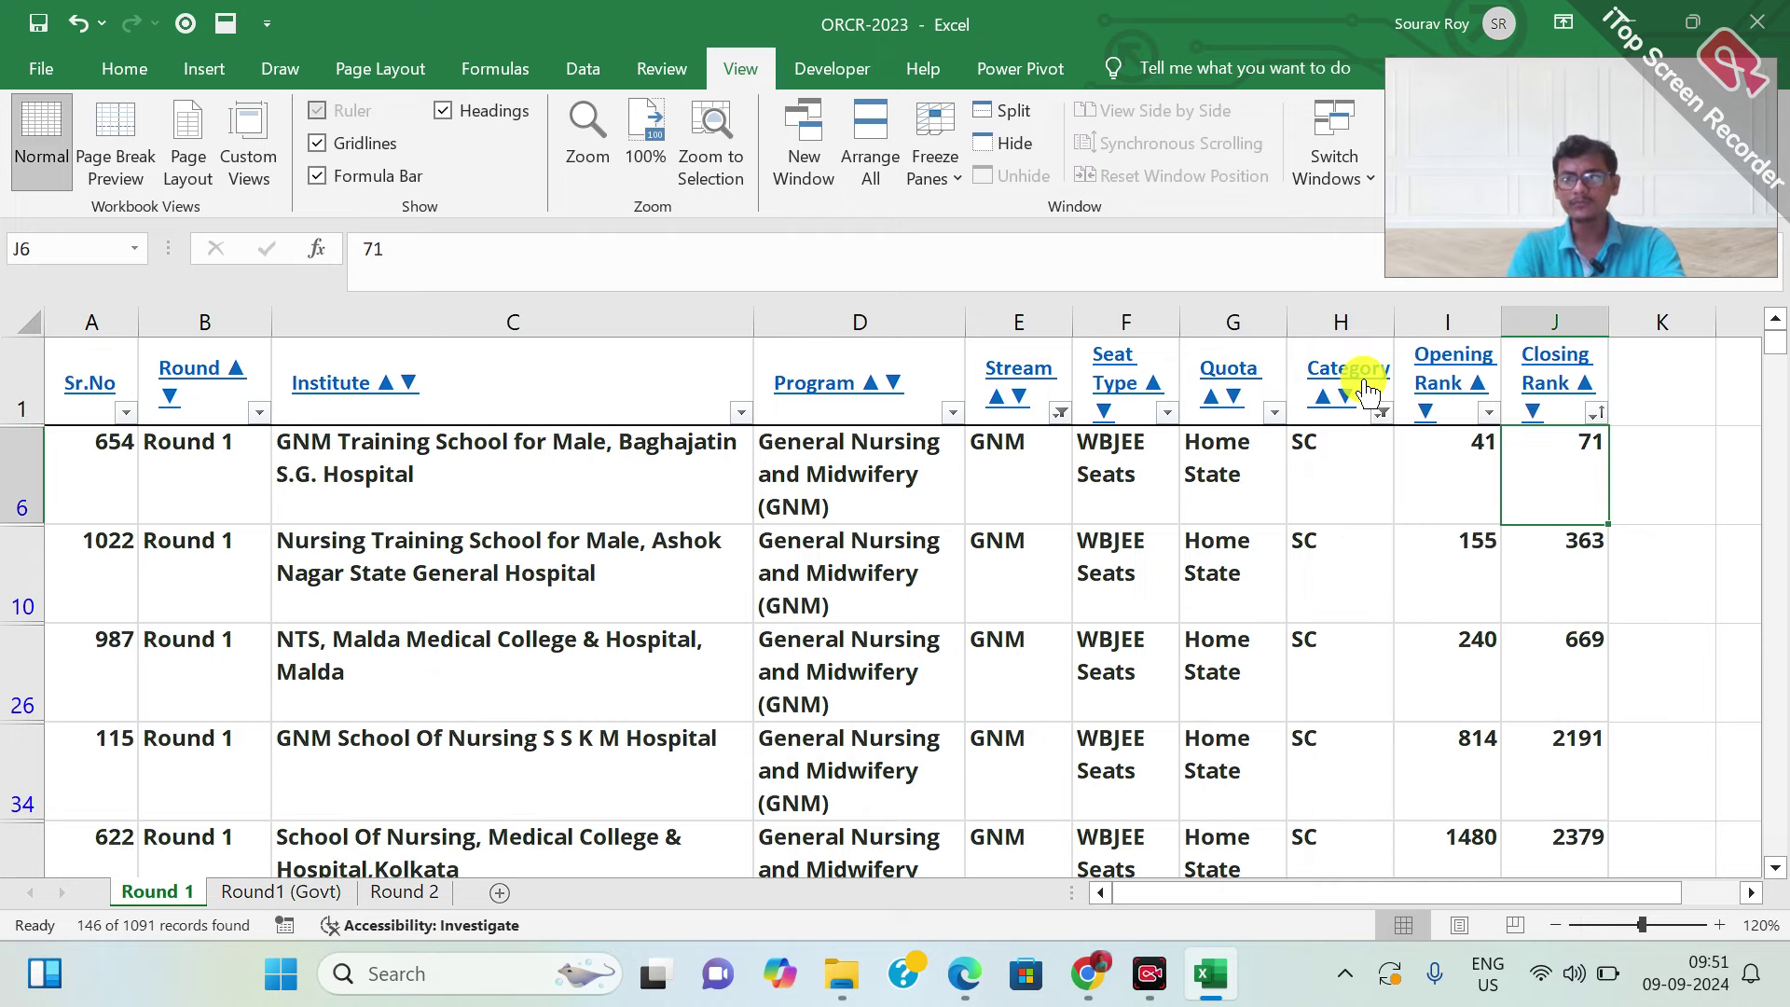
Read across the first SC record, from the institute and program to its opening and closing ranks
{"action": "key", "text": "Left"}
{"action": "key", "text": "Left"}
{"action": "key", "text": "Left"}
{"action": "key", "text": "Left"}
{"action": "key", "text": "Left"}
{"action": "key", "text": "Left"}
{"action": "key", "text": "Right"}
{"action": "key", "text": "Right"}
{"action": "key", "text": "Right"}
{"action": "key", "text": "Right"}
{"action": "key", "text": "Right"}
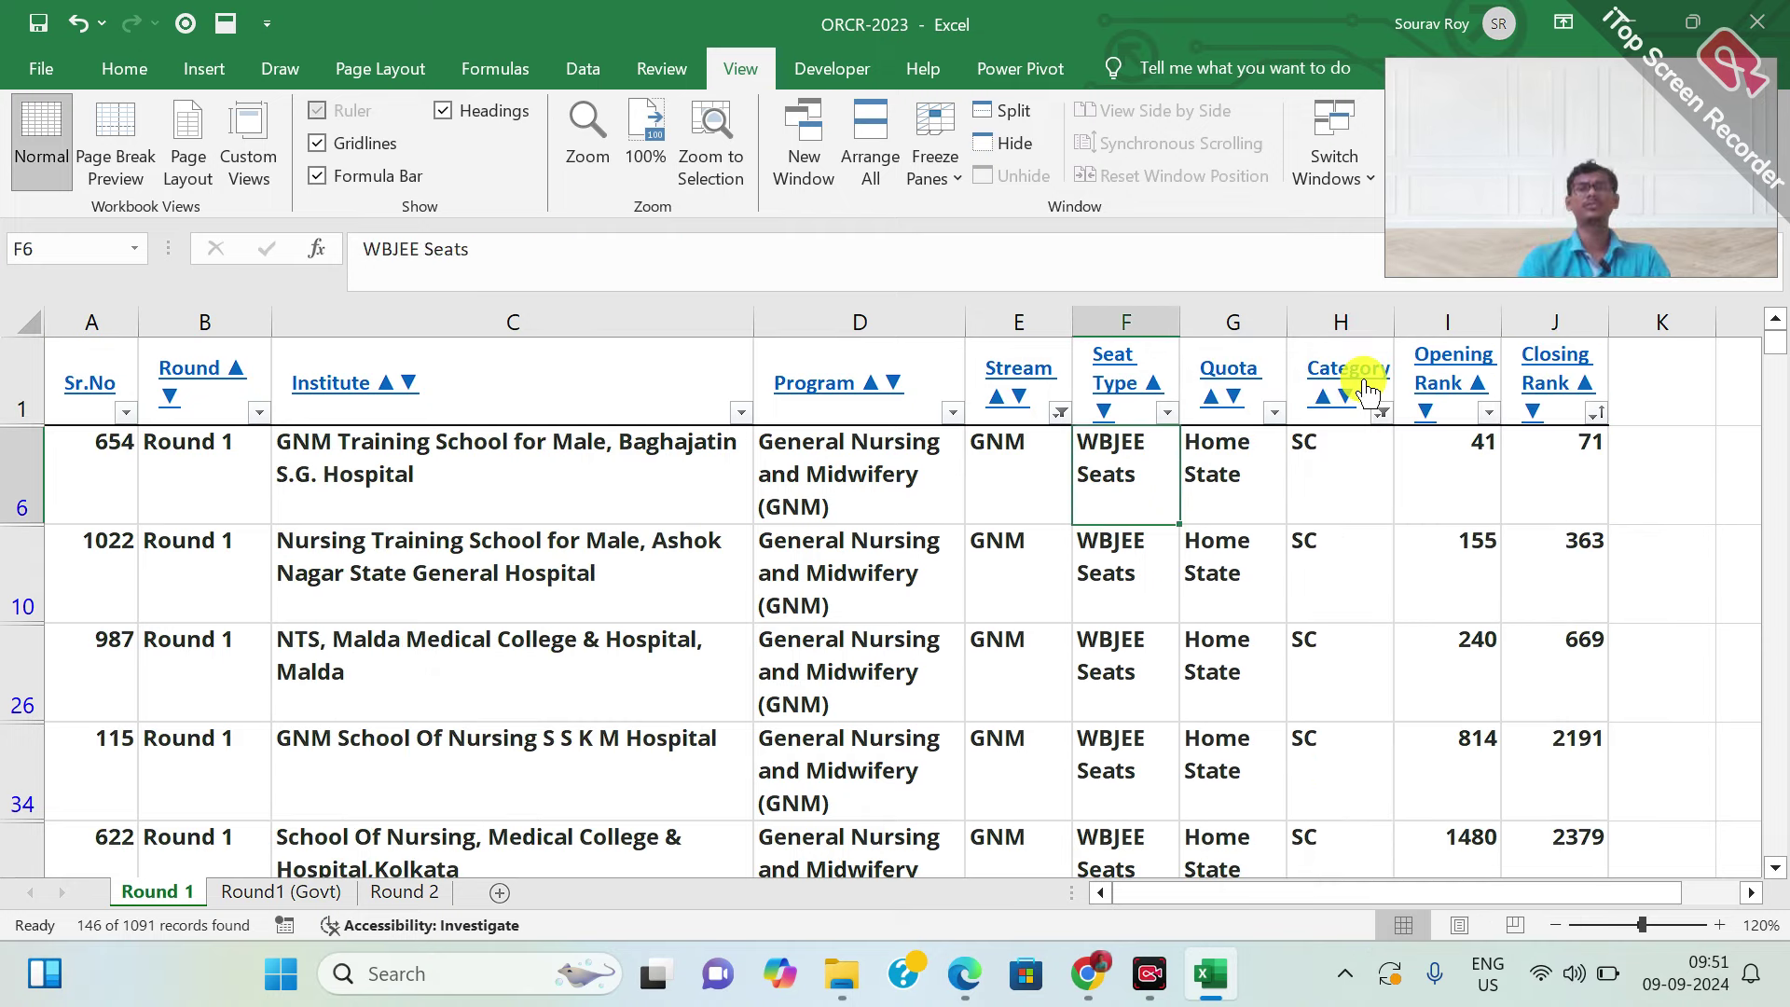
{"action": "key", "text": "Right"}
Examine the closing ranks of the following SC institutes row by row down the list
{"action": "key", "text": "Down"}
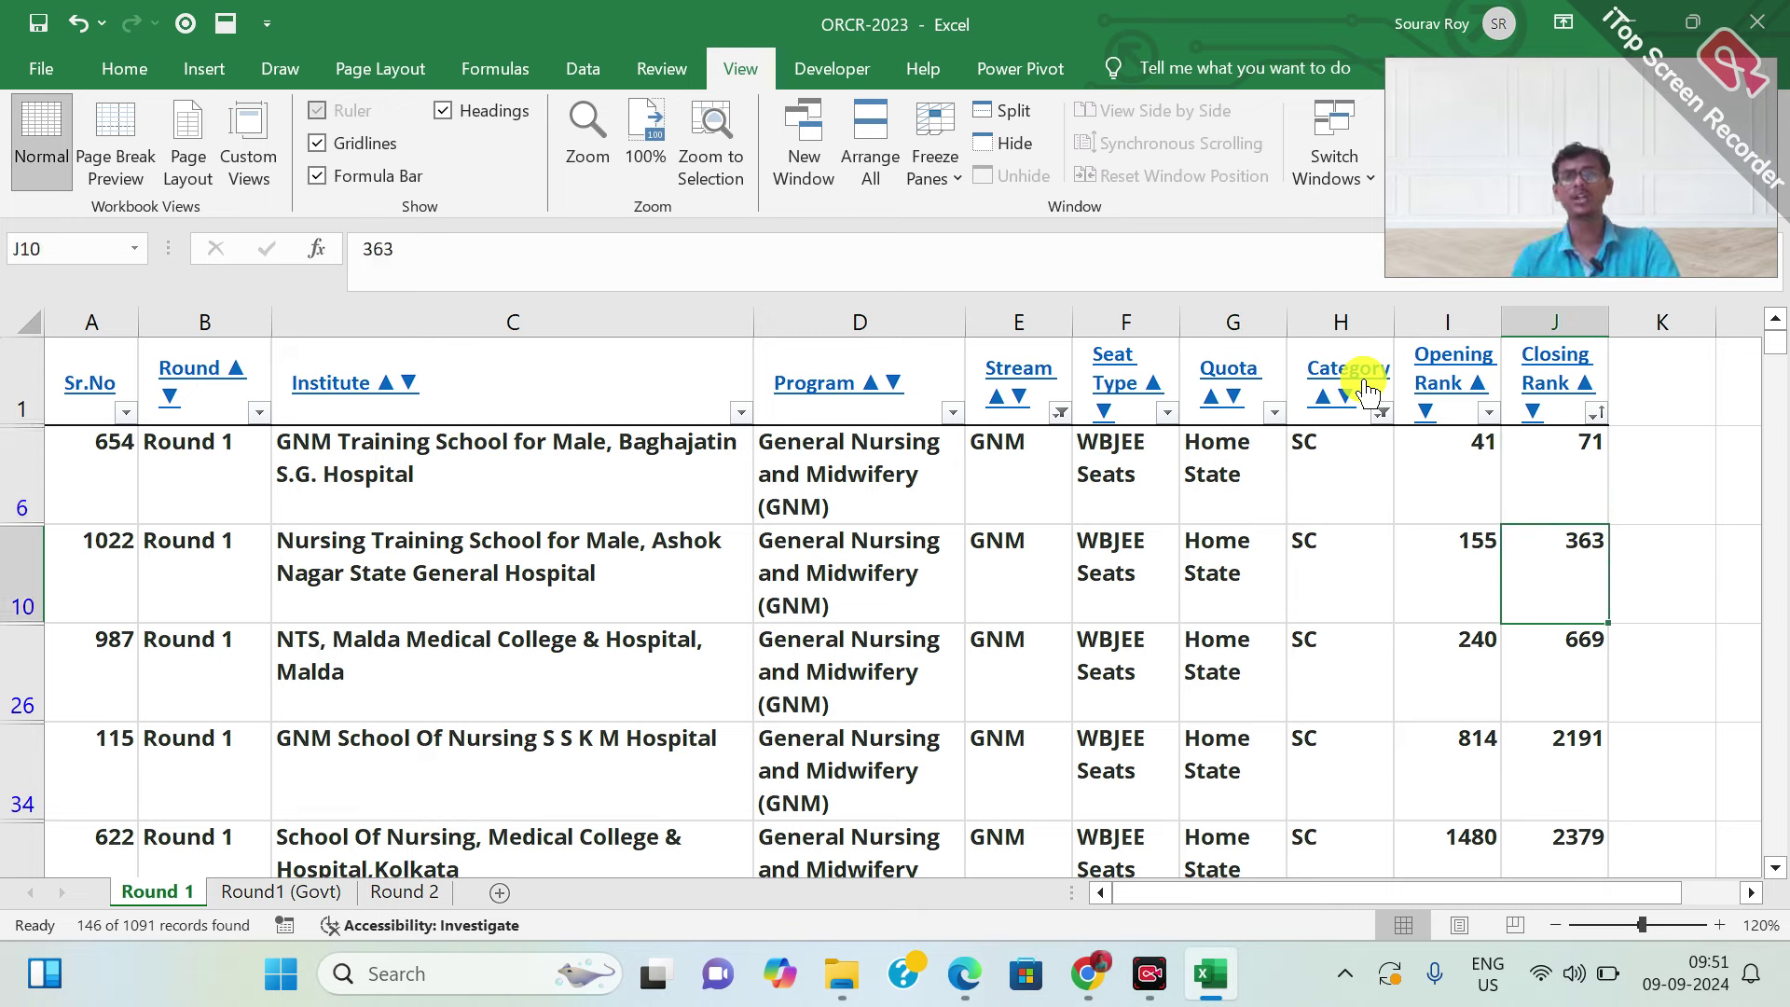
{"action": "key", "text": "Down"}
{"action": "key", "text": "Down"}
{"action": "key", "text": "Down"}
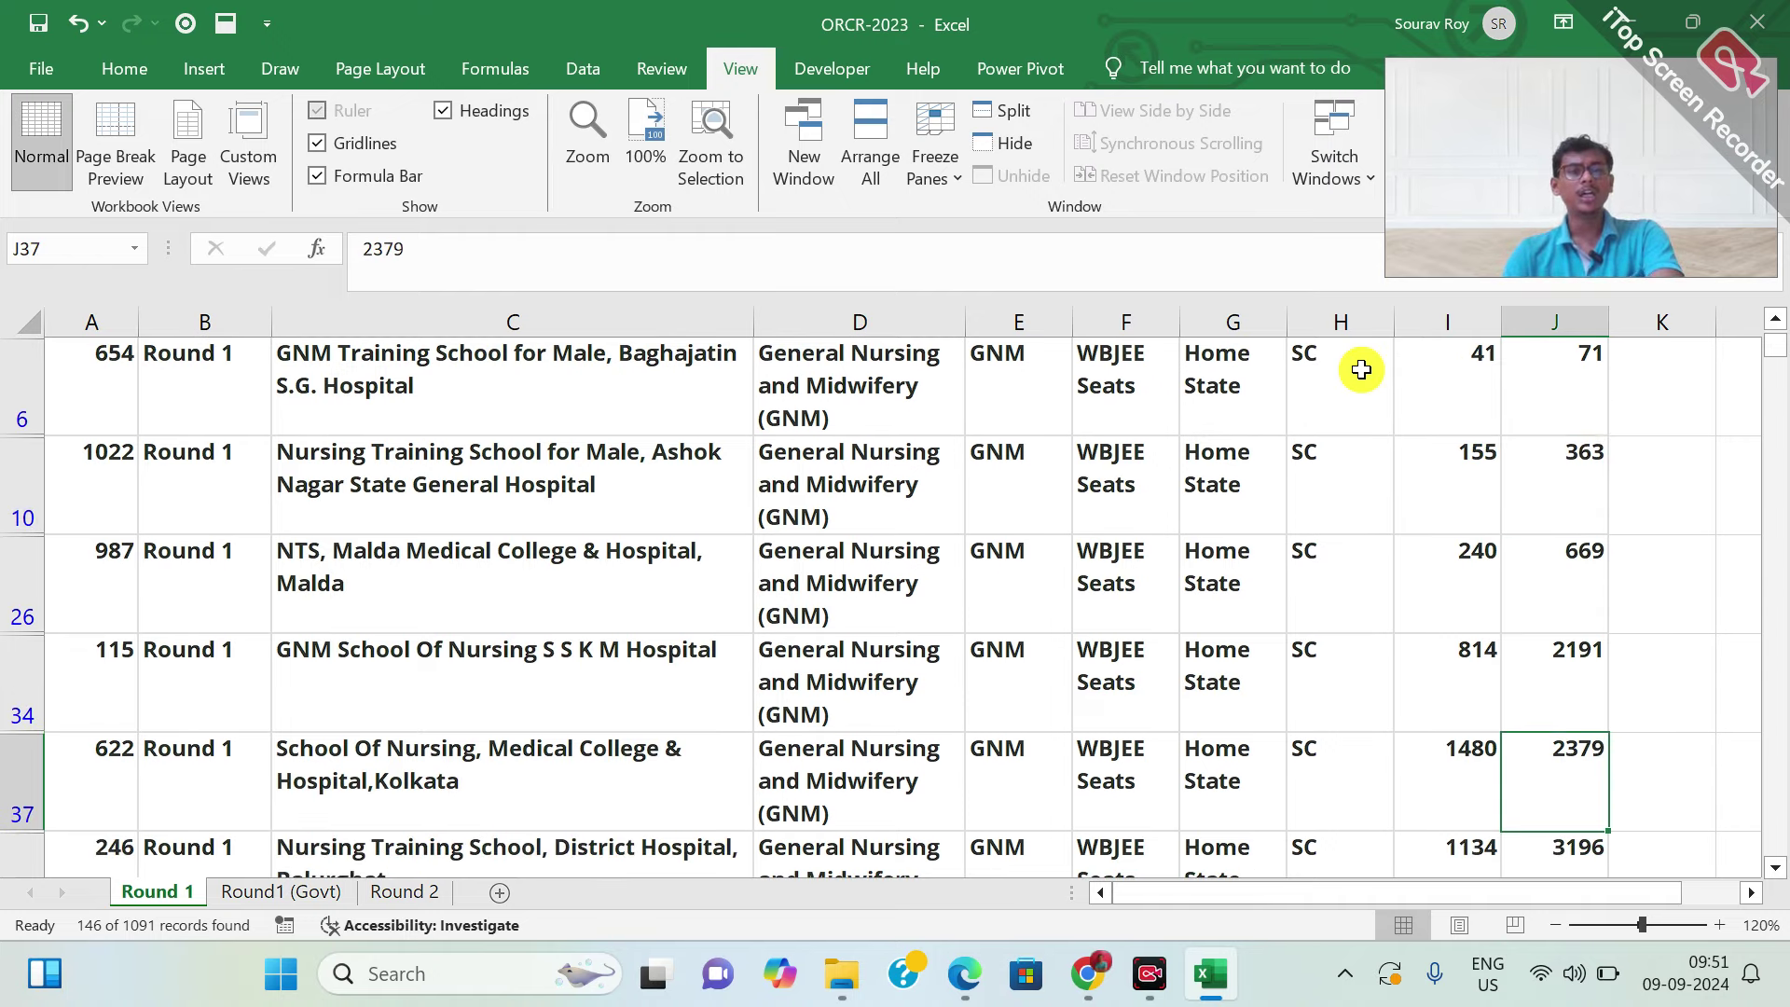
{"action": "key", "text": "Down"}
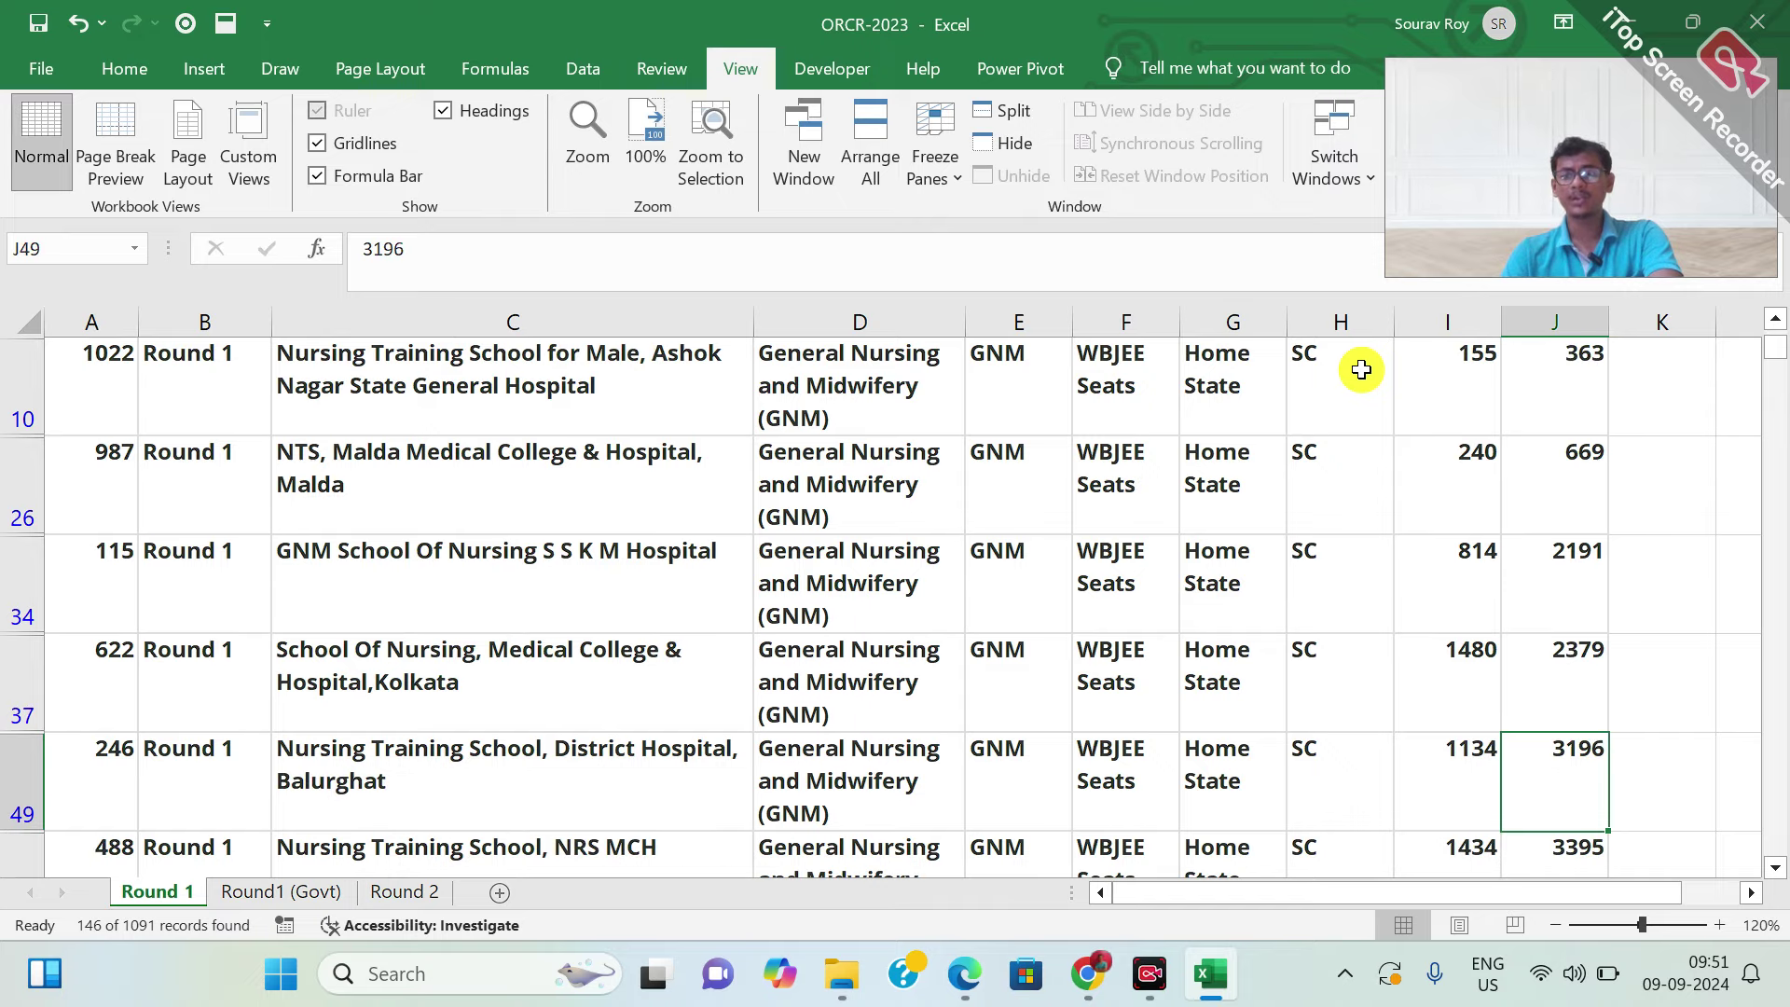
{"action": "key", "text": "Down"}
{"action": "key", "text": "Down"}
{"action": "key", "text": "Down"}
{"action": "key", "text": "Down"}
{"action": "key", "text": "Down"}
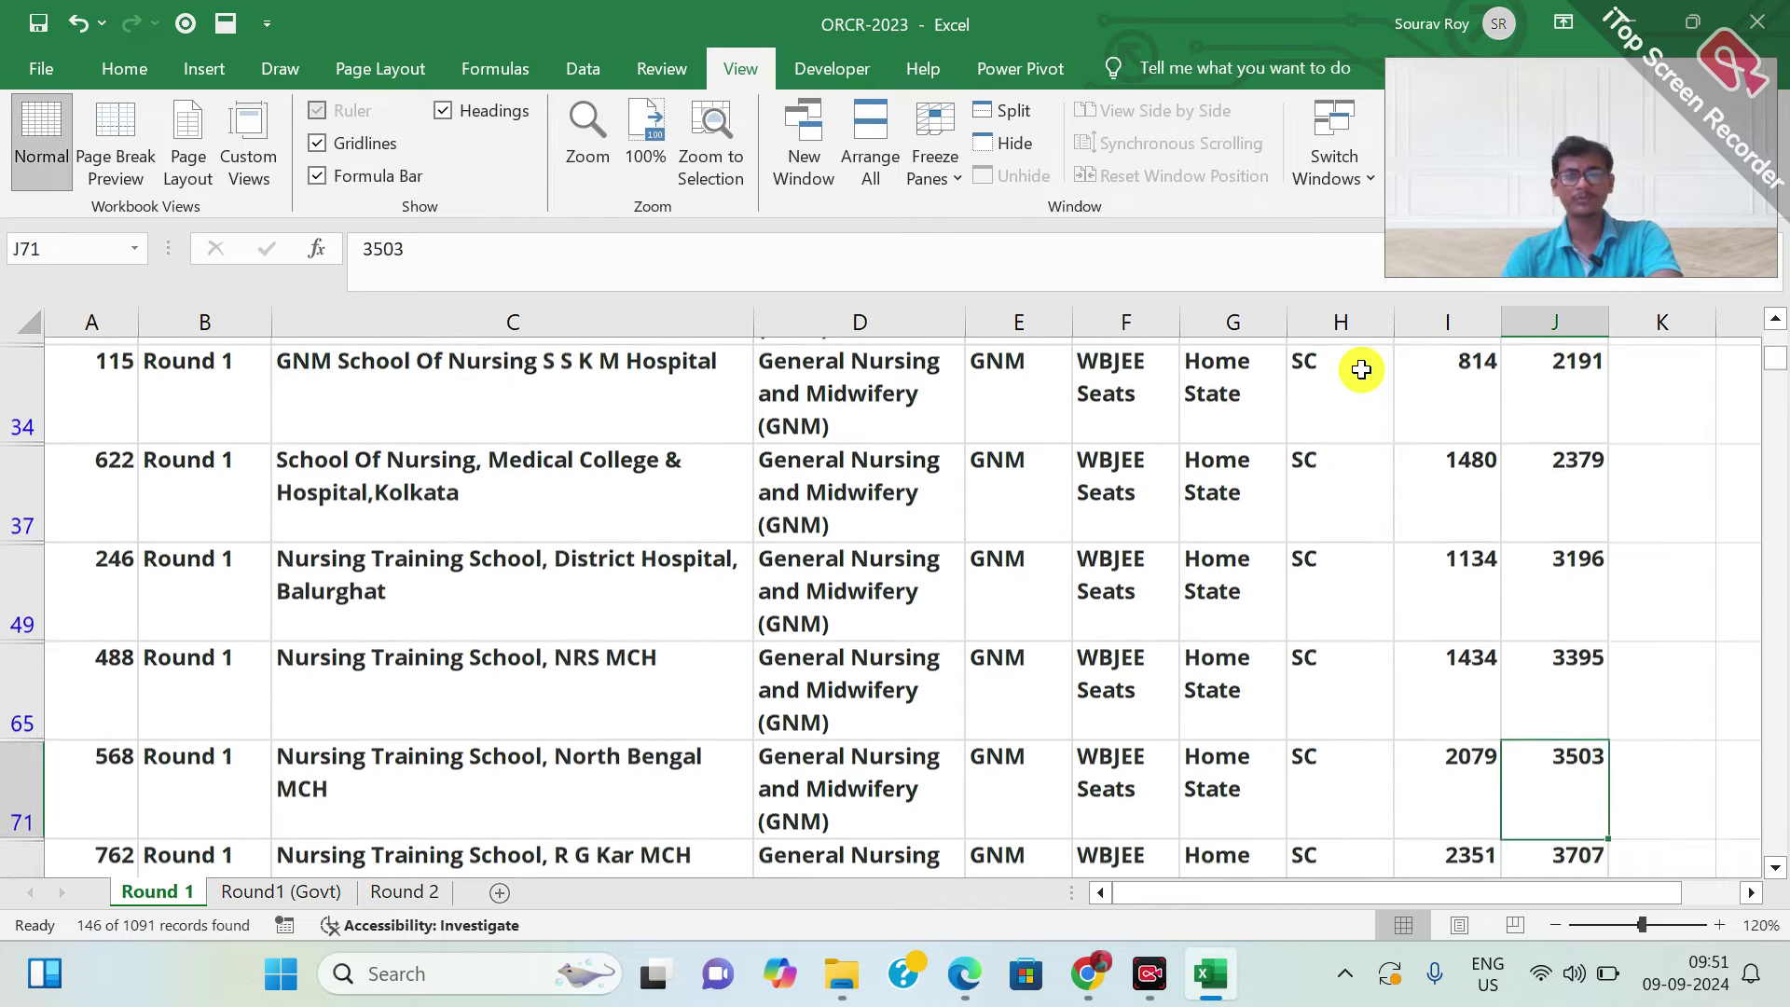
{"action": "key", "text": "Up"}
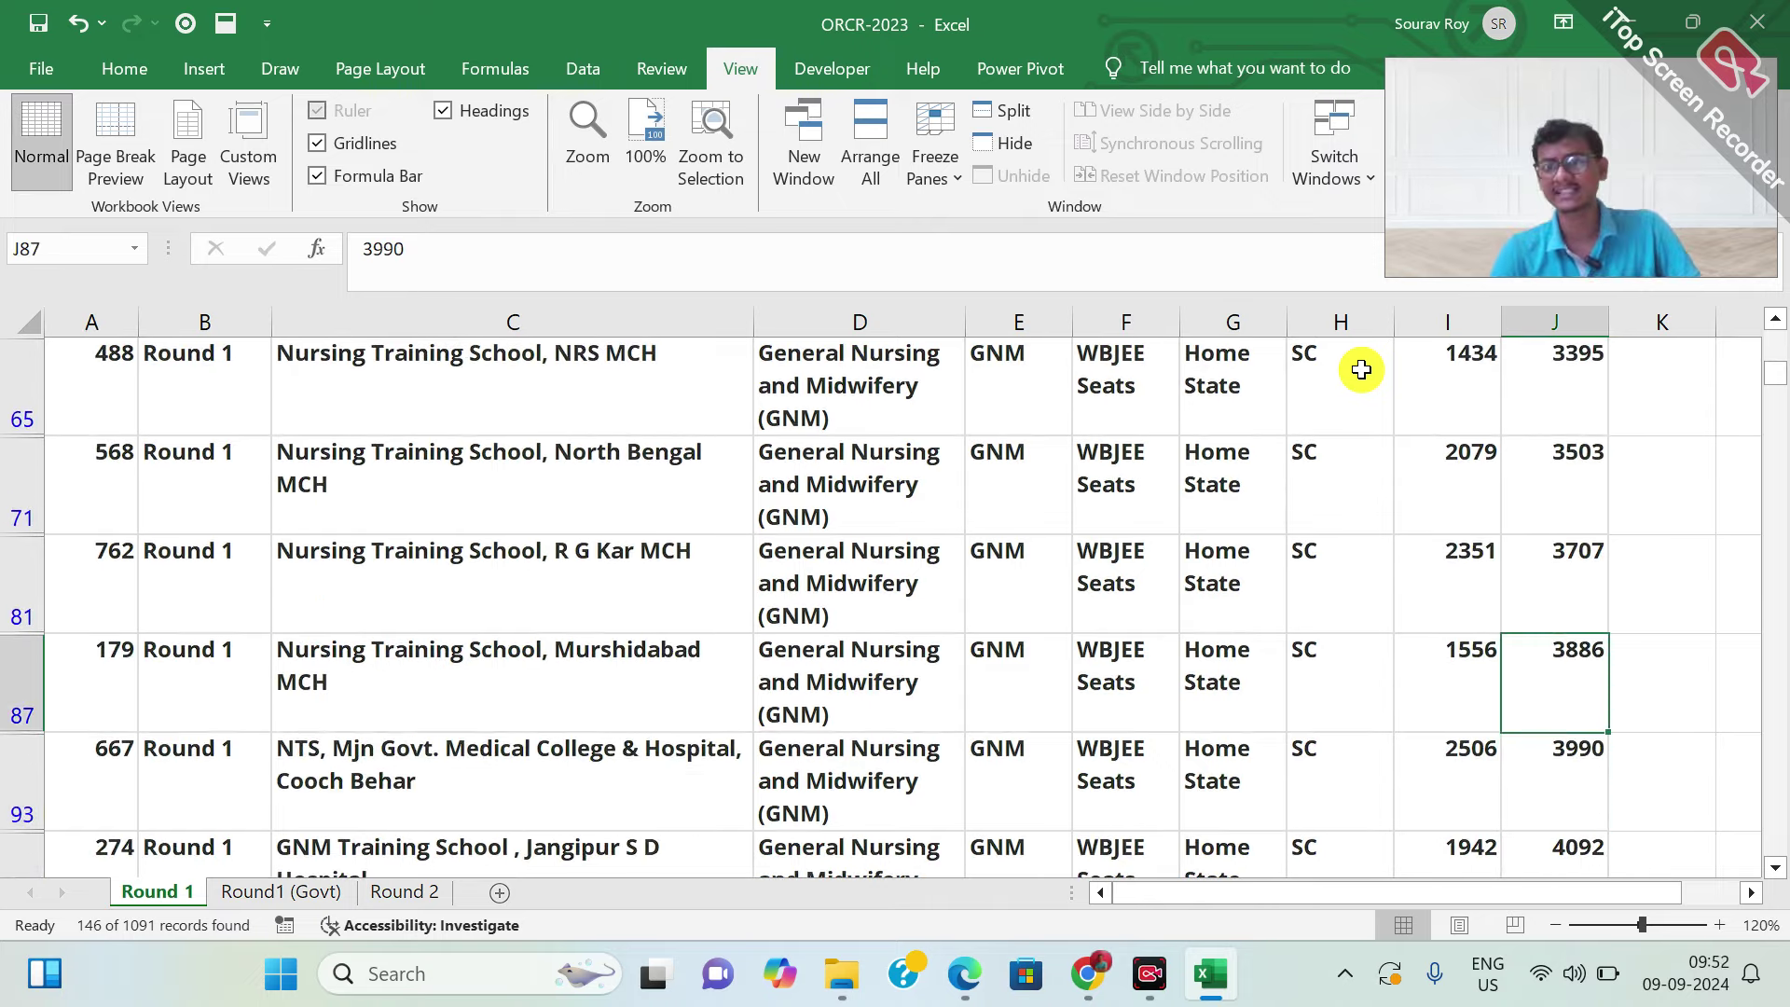
{"action": "key", "text": "Down"}
{"action": "key", "text": "Down"}
{"action": "scroll", "coordinate": [1361, 370], "scroll_direction": "down", "scroll_amount": 1}
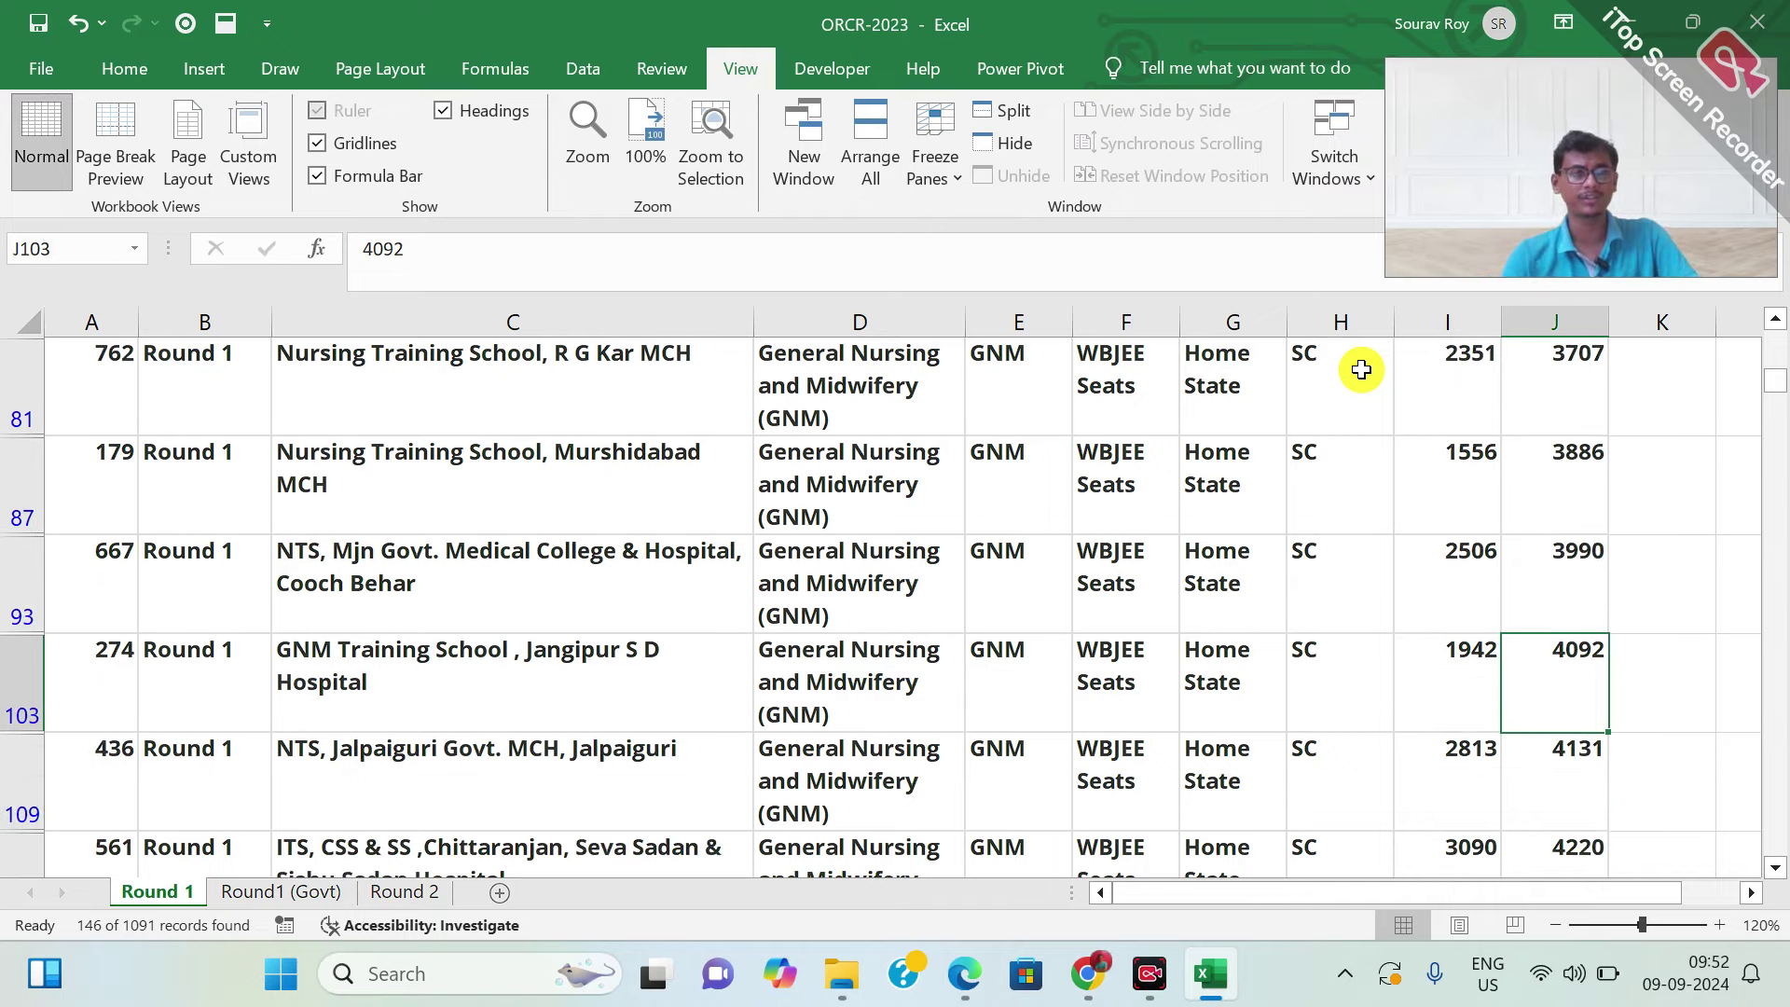
{"action": "key", "text": "Up"}
{"action": "key", "text": "Up"}
{"action": "key", "text": "Down"}
{"action": "key", "text": "Down"}
{"action": "key", "text": "Down"}
{"action": "key", "text": "Down"}
{"action": "key", "text": "Down"}
{"action": "key", "text": "Down"}
{"action": "key", "text": "Down"}
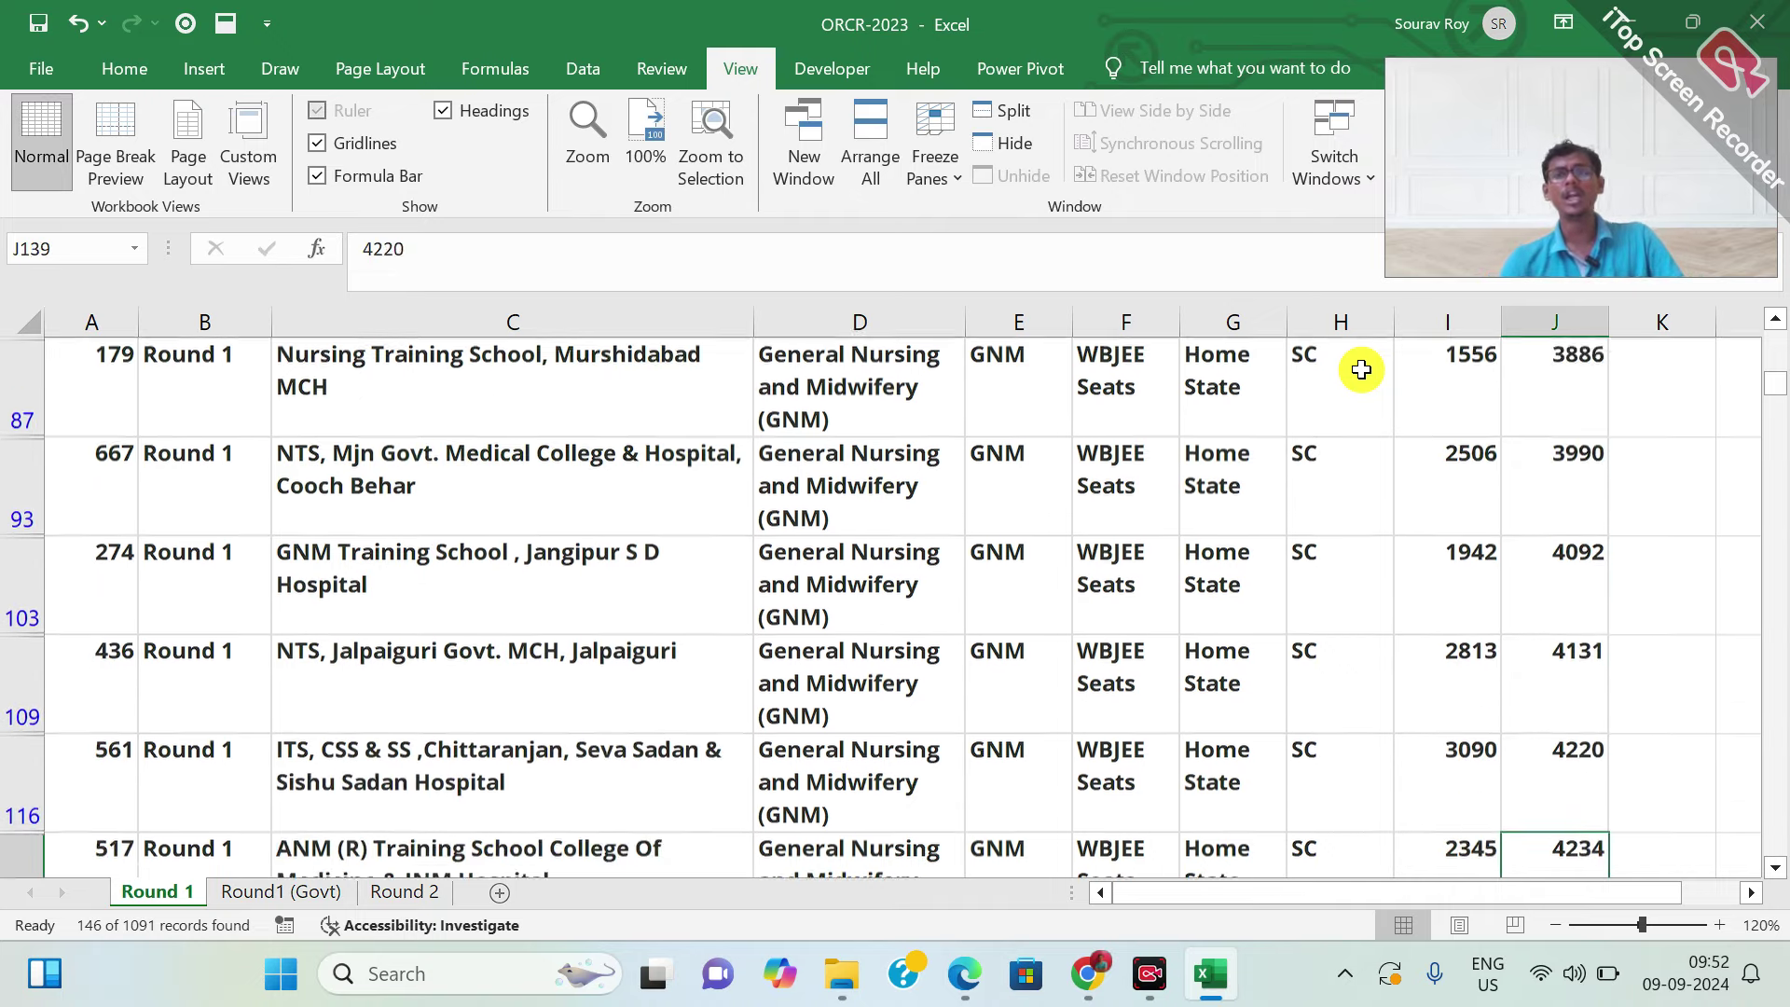
{"action": "key", "text": "Down"}
{"action": "key", "text": "Down"}
{"action": "key", "text": "Down"}
{"action": "key", "text": "Down"}
{"action": "key", "text": "Down"}
{"action": "key", "text": "Down"}
Check the closing ranks at the end of the SC list and return to its first record
{"action": "key", "text": "ctrl+Down"}
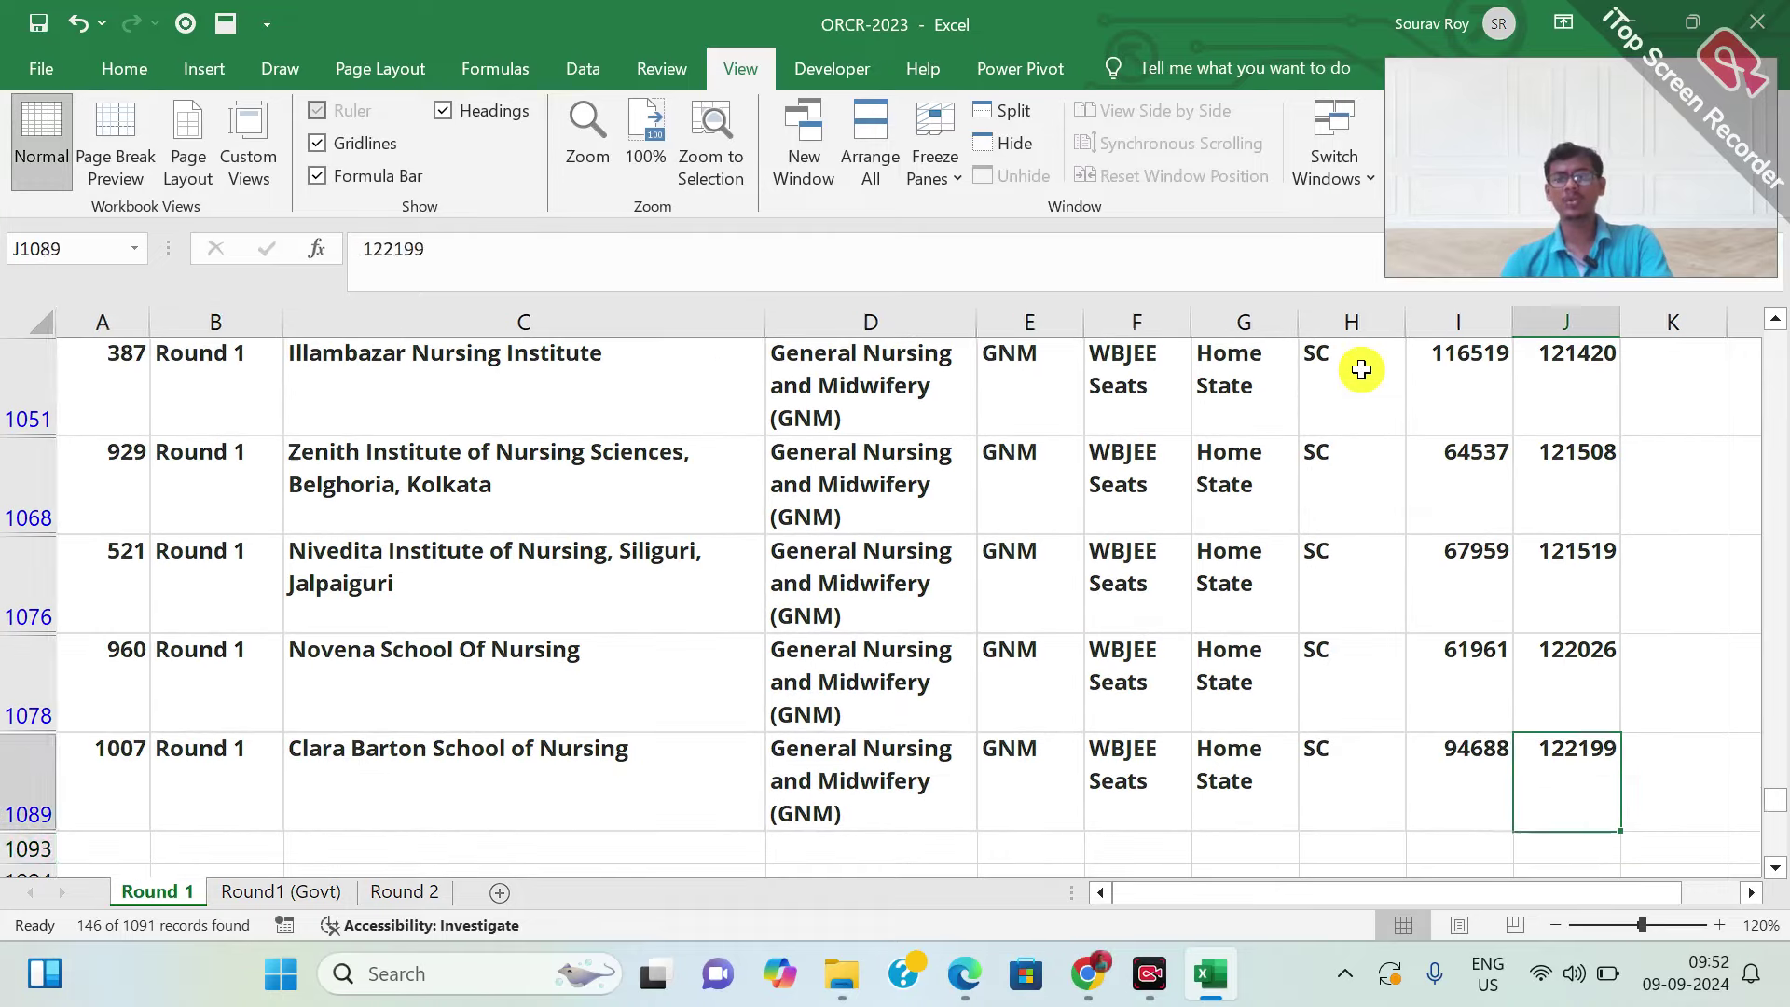
{"action": "key", "text": "Down"}
{"action": "key", "text": "Up"}
{"action": "key", "text": "Up"}
{"action": "key", "text": "Down"}
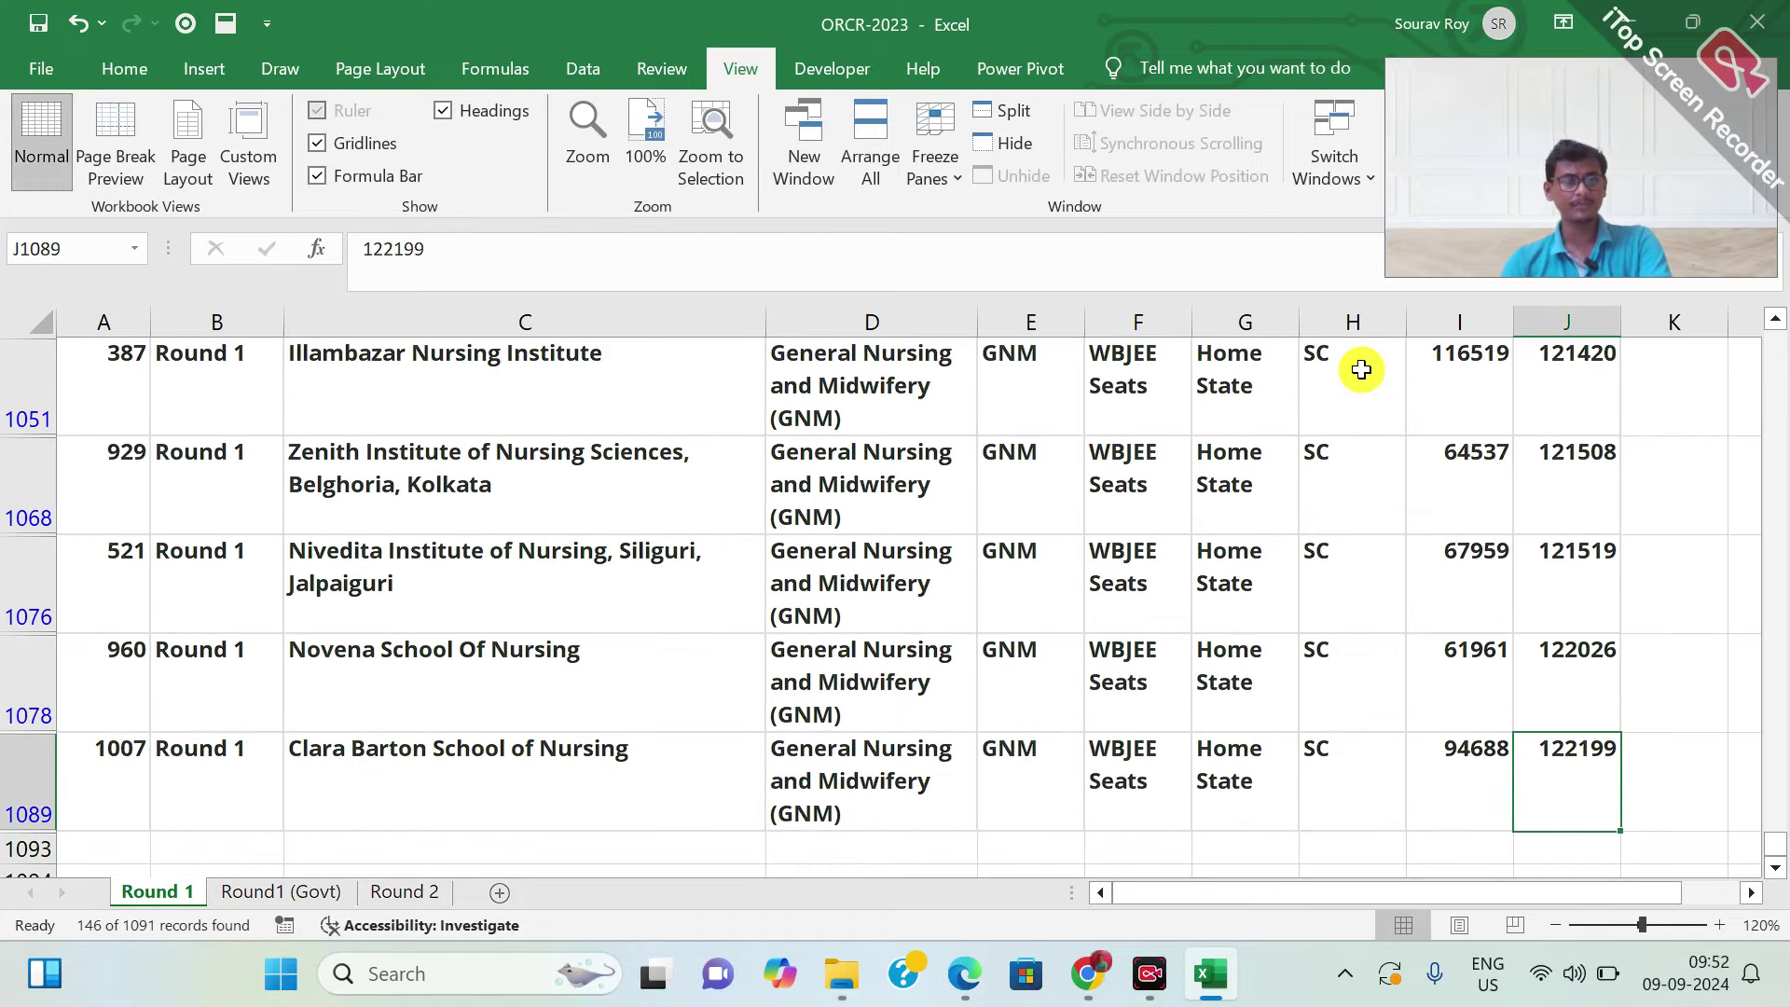
{"action": "key", "text": "ctrl+Up"}
{"action": "key", "text": "Down"}
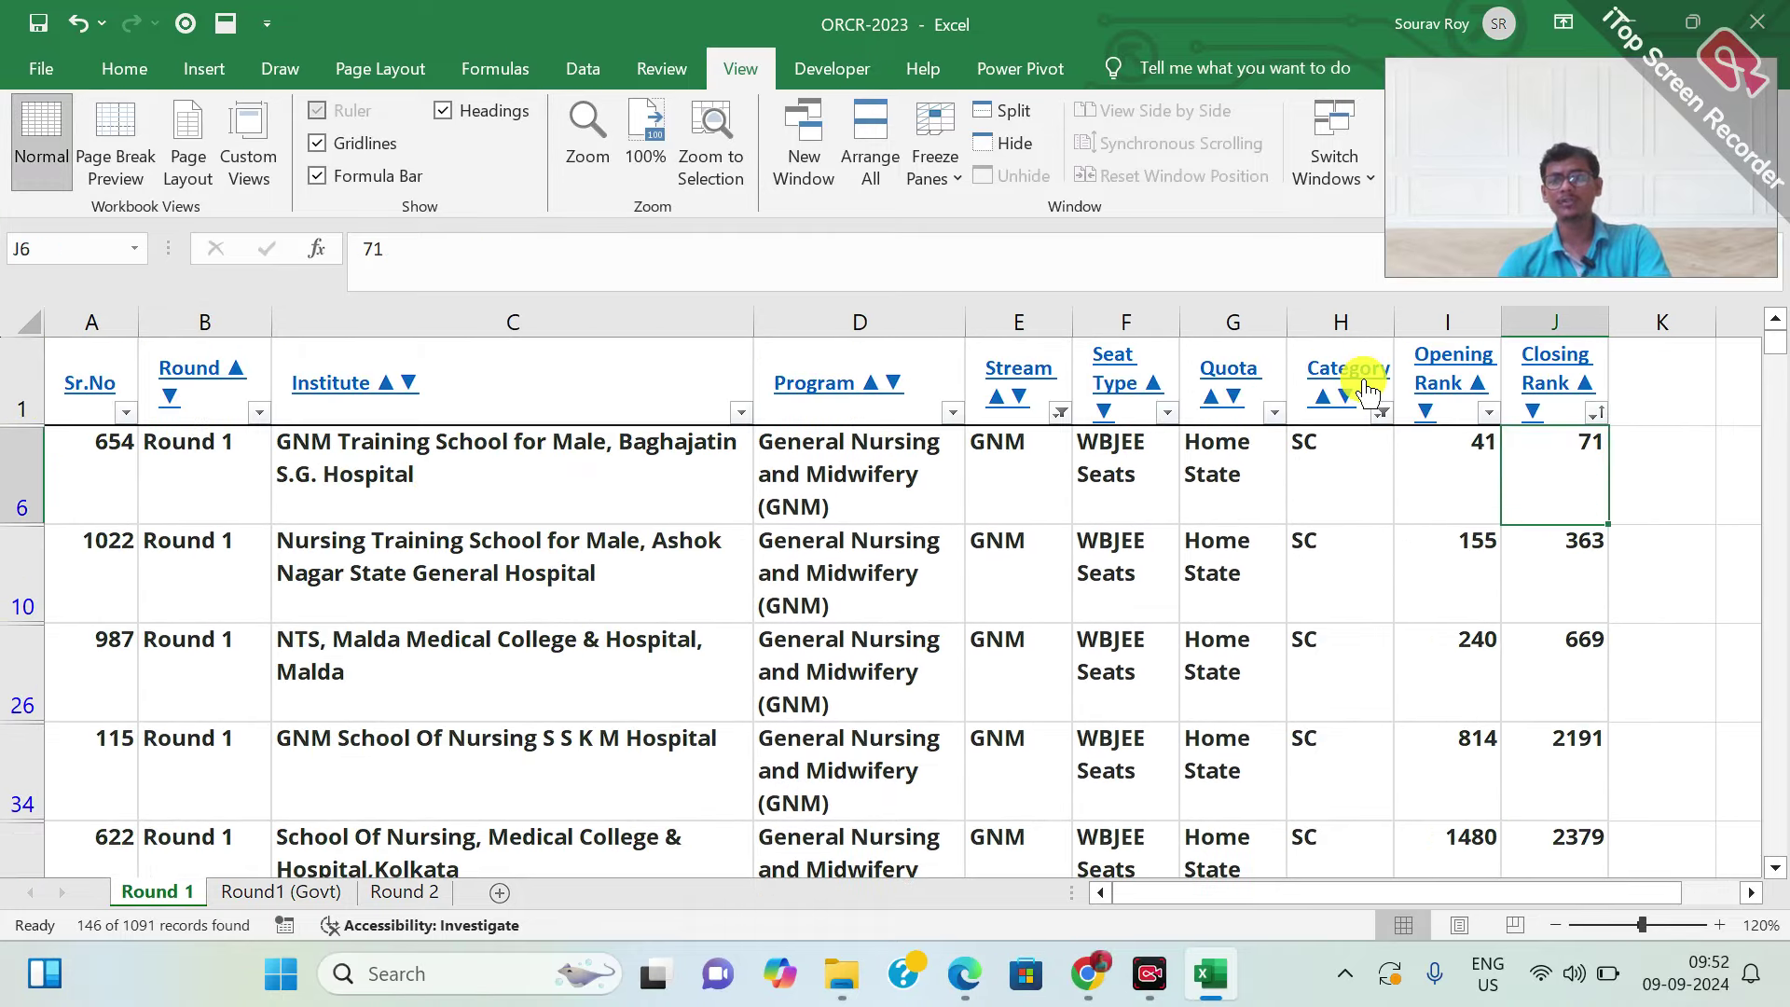
Change the Category filter to show only ST records instead of SC
{"action": "key", "text": "Up"}
{"action": "left_click", "coordinate": [1363, 382]}
{"action": "key", "text": "Left"}
{"action": "key", "text": "Left"}
{"action": "key", "text": "Left"}
{"action": "key", "text": "Left"}
{"action": "key", "text": "Left"}
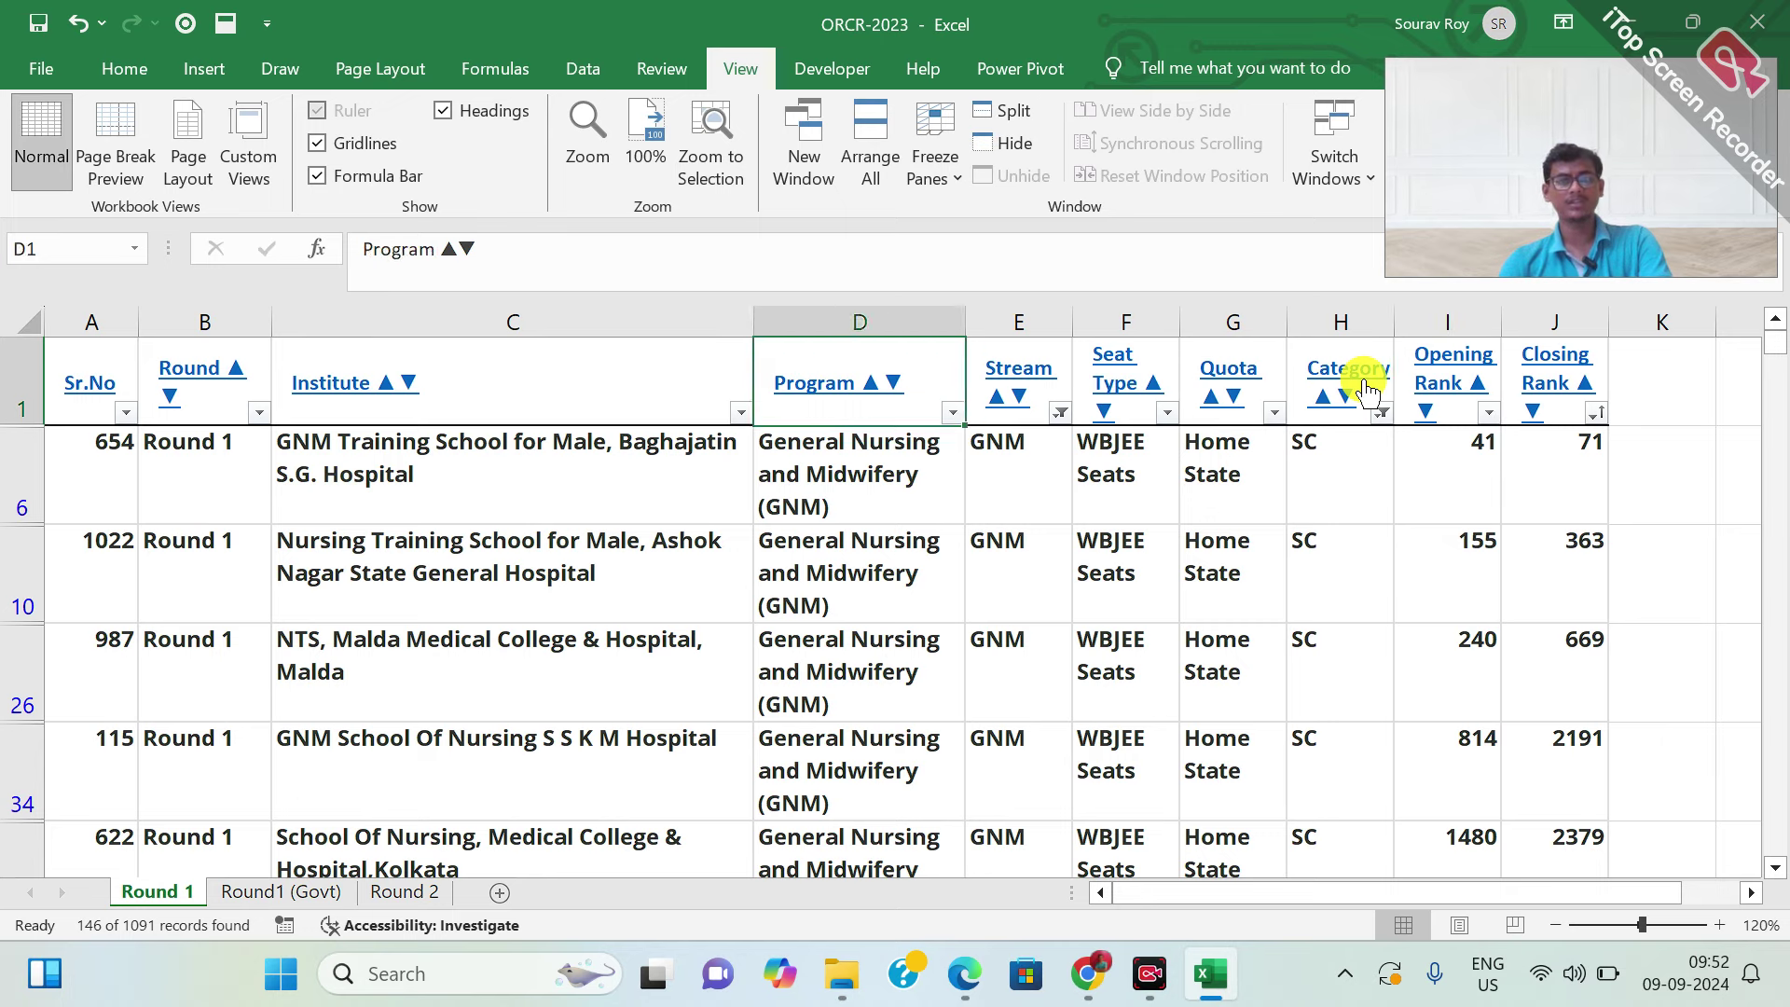
{"action": "key", "text": "Right"}
{"action": "key", "text": "Right"}
{"action": "key", "text": "Right"}
{"action": "key", "text": "Right"}
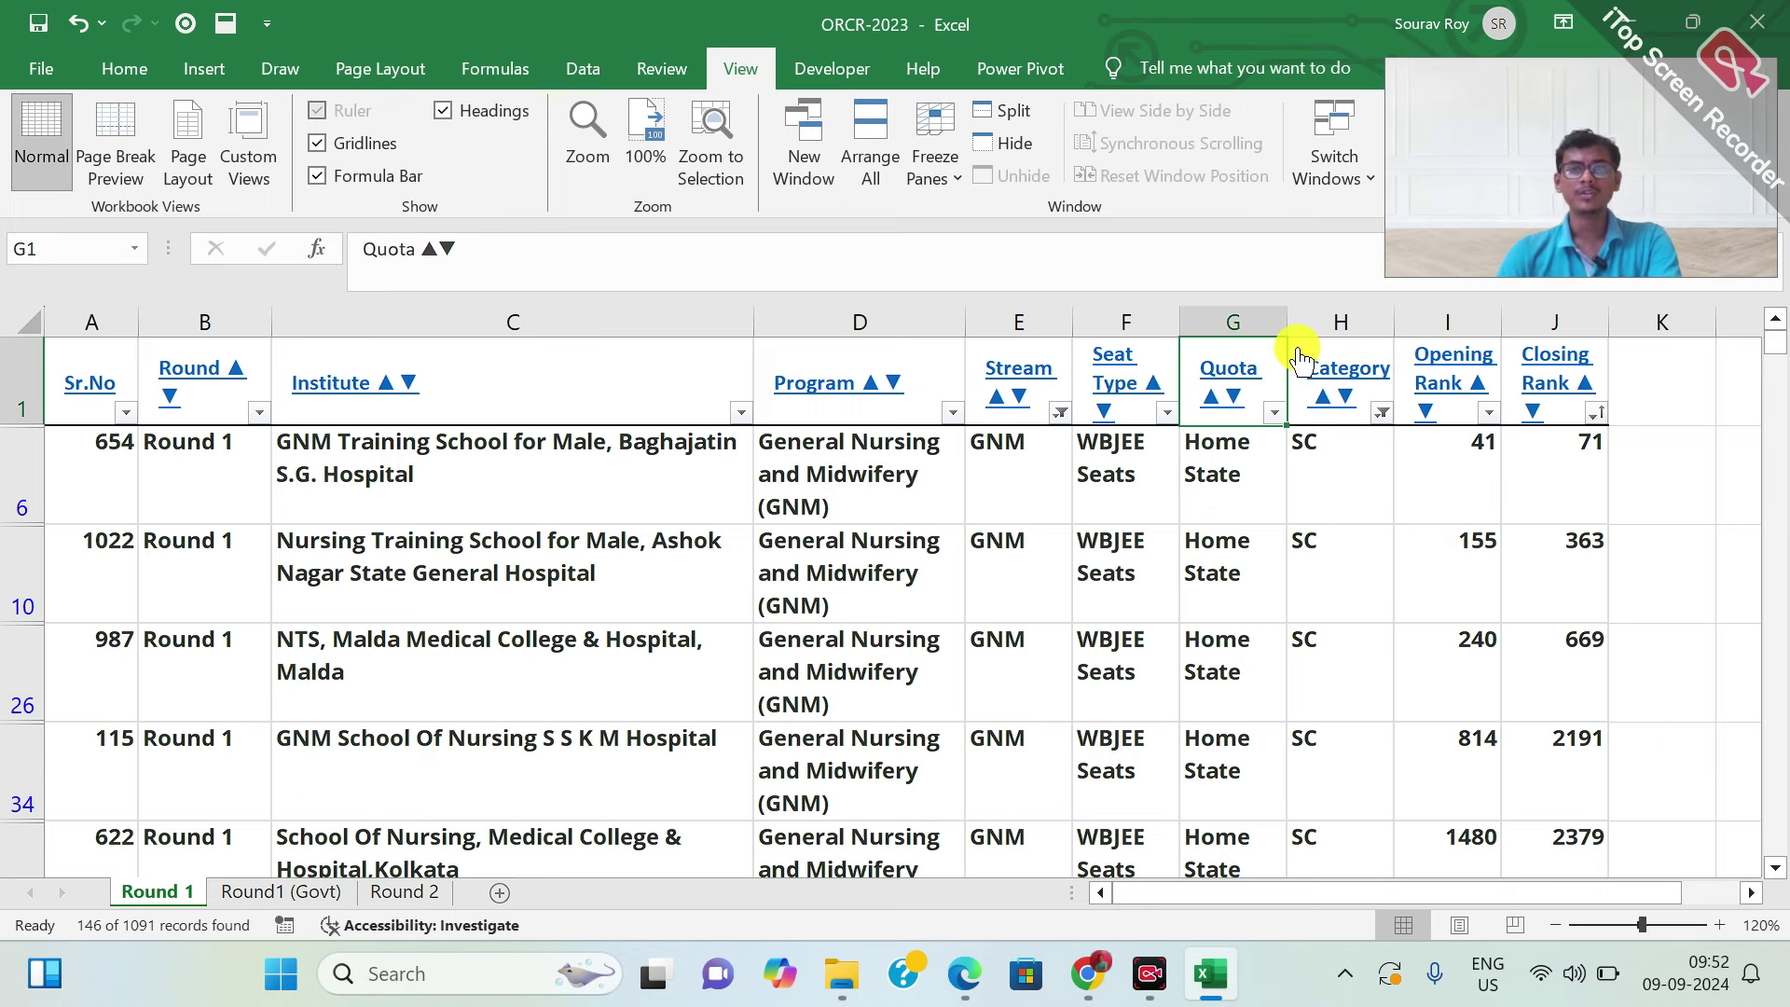
{"action": "key", "text": "Right"}
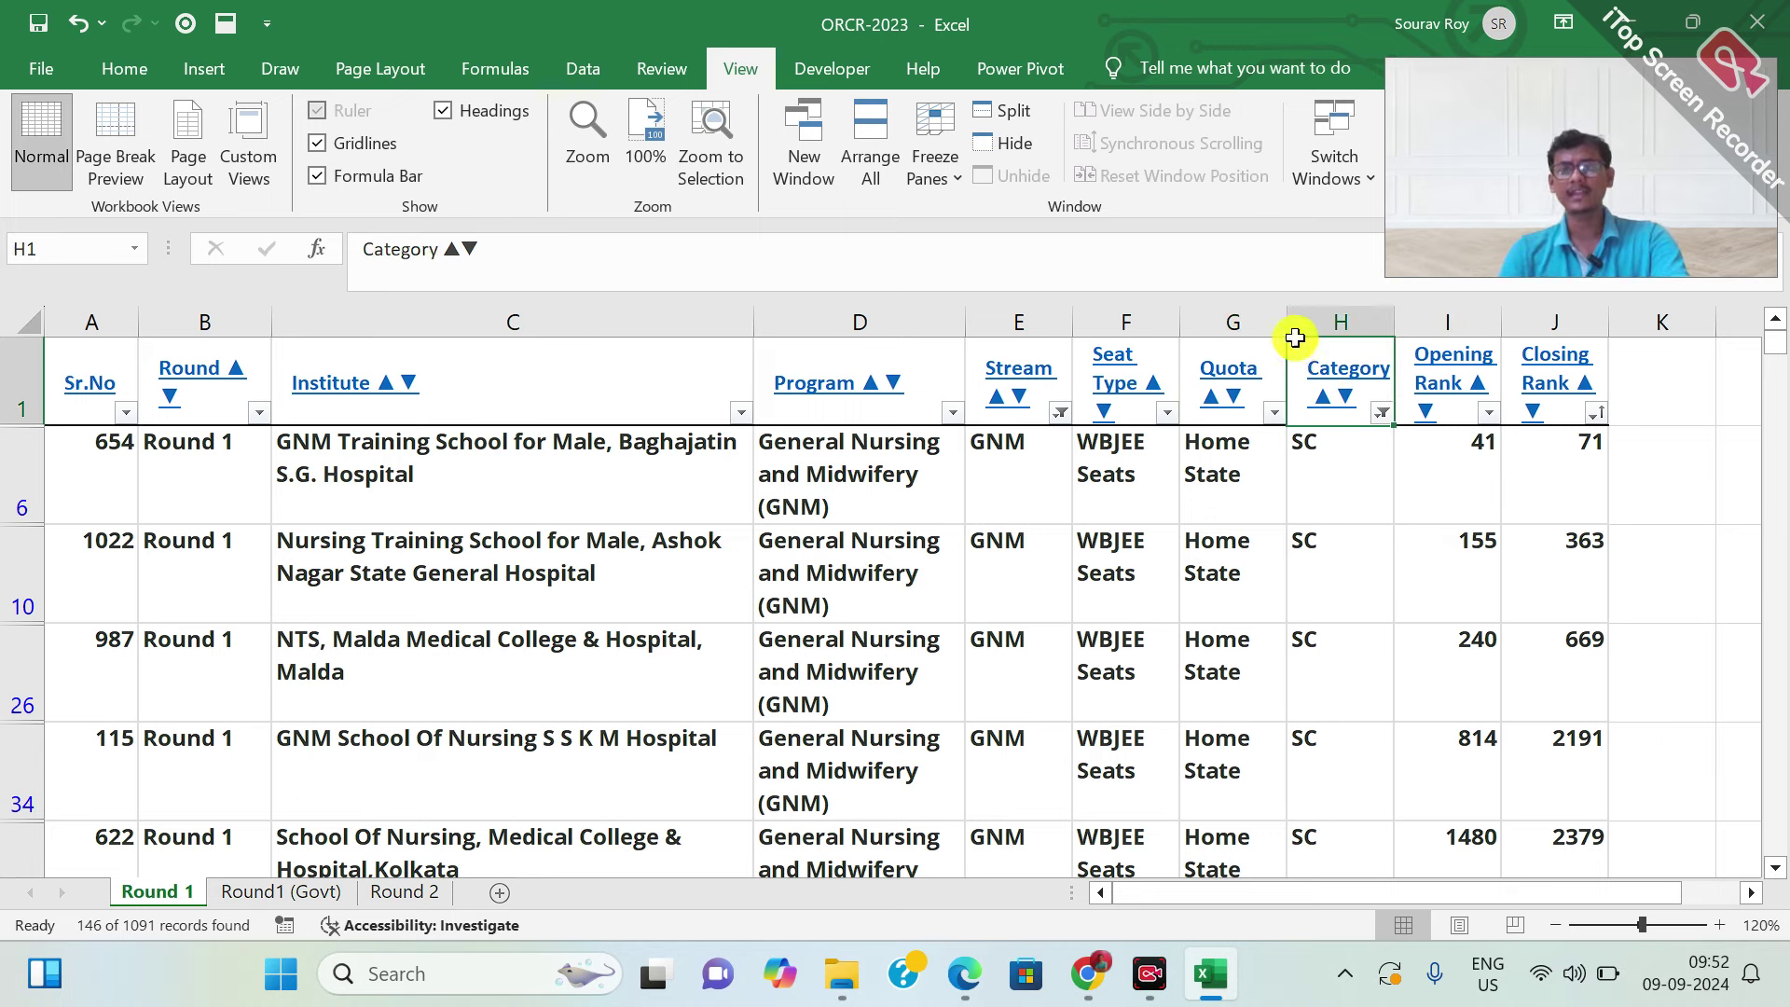
{"action": "key", "text": "alt+Down"}
{"action": "key", "text": "Down"}
{"action": "key", "text": "Down"}
{"action": "key", "text": "Down"}
{"action": "key", "text": "Down"}
{"action": "key", "text": "Down"}
{"action": "key", "text": "Down"}
{"action": "key", "text": "Down"}
{"action": "key", "text": "Down"}
{"action": "key", "text": "Down"}
{"action": "key", "text": "Down"}
{"action": "key", "text": "Down"}
{"action": "key", "text": "Down"}
{"action": "key", "text": "Up"}
{"action": "key", "text": "Up"}
{"action": "key", "text": "Up"}
{"action": "key", "text": "Up"}
{"action": "key", "text": "Up"}
{"action": "key", "text": "Up"}
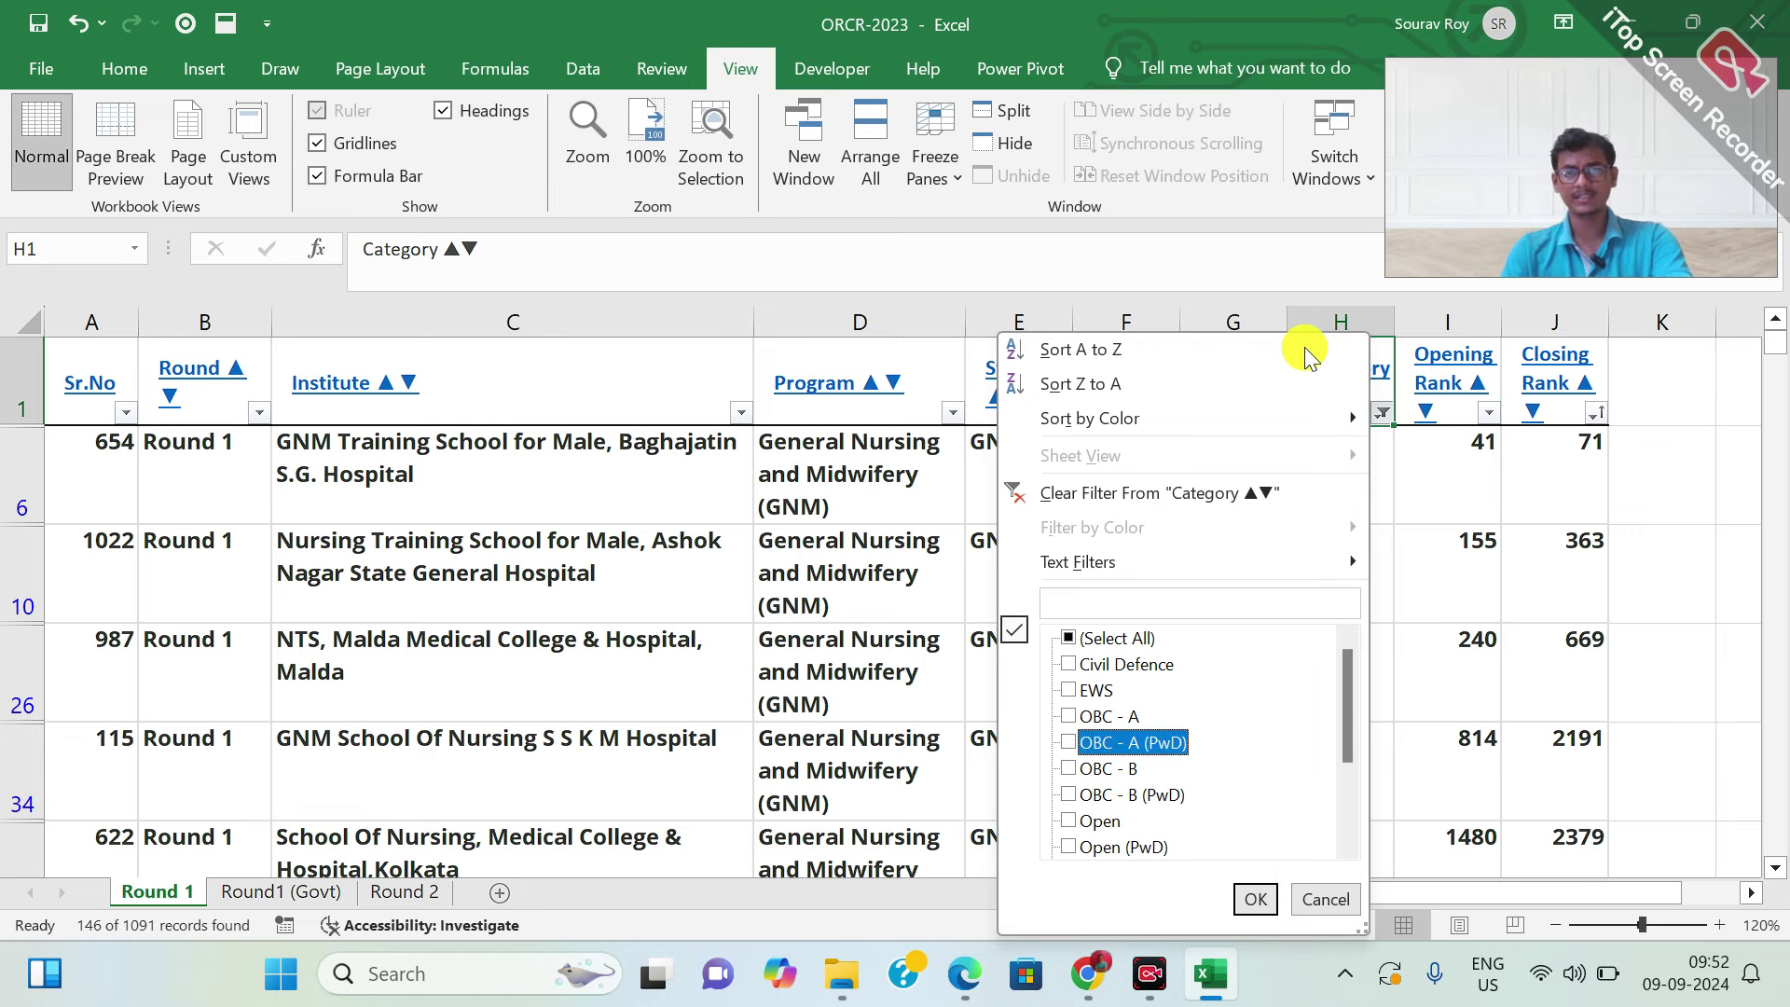
{"action": "key", "text": "Up"}
{"action": "key", "text": "space"}
{"action": "key", "text": "Down"}
{"action": "key", "text": "Up"}
{"action": "key", "text": "space"}
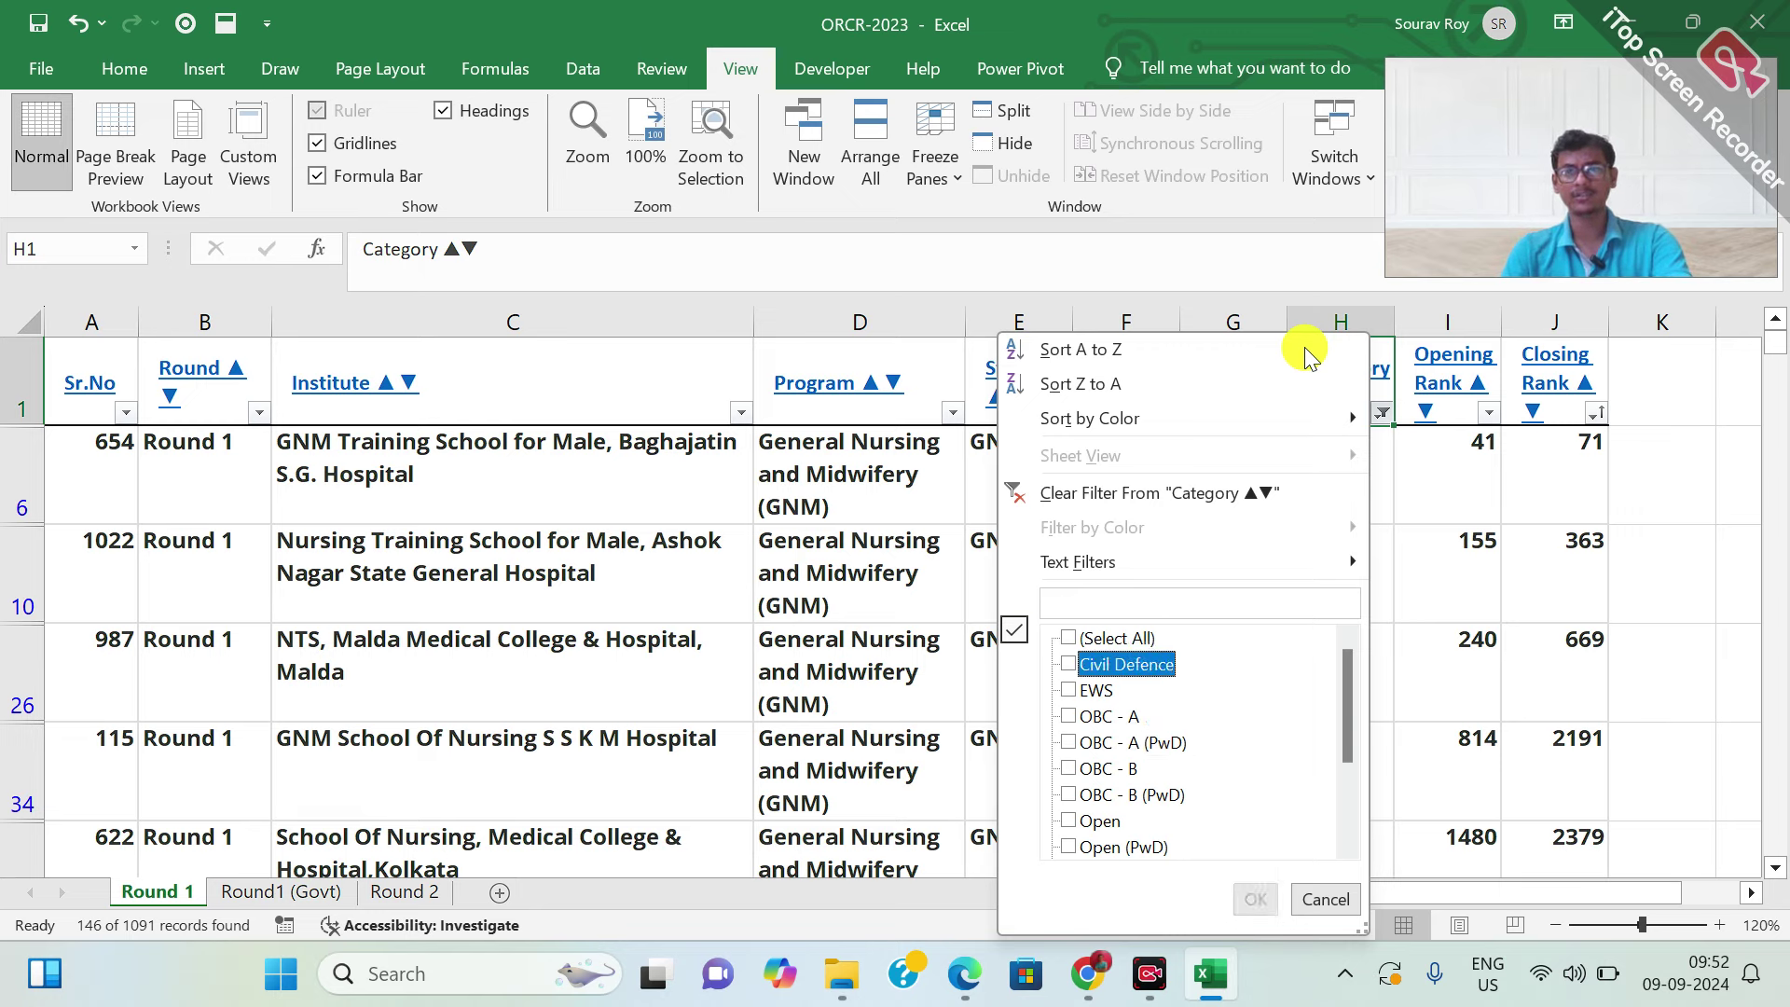
{"action": "key", "text": "Down"}
{"action": "key", "text": "Down"}
{"action": "key", "text": "Down"}
{"action": "key", "text": "Down"}
{"action": "key", "text": "Down"}
{"action": "key", "text": "Down"}
{"action": "key", "text": "Down"}
{"action": "key", "text": "Down"}
{"action": "key", "text": "Down"}
{"action": "key", "text": "Down"}
{"action": "key", "text": "Down"}
{"action": "key", "text": "Down"}
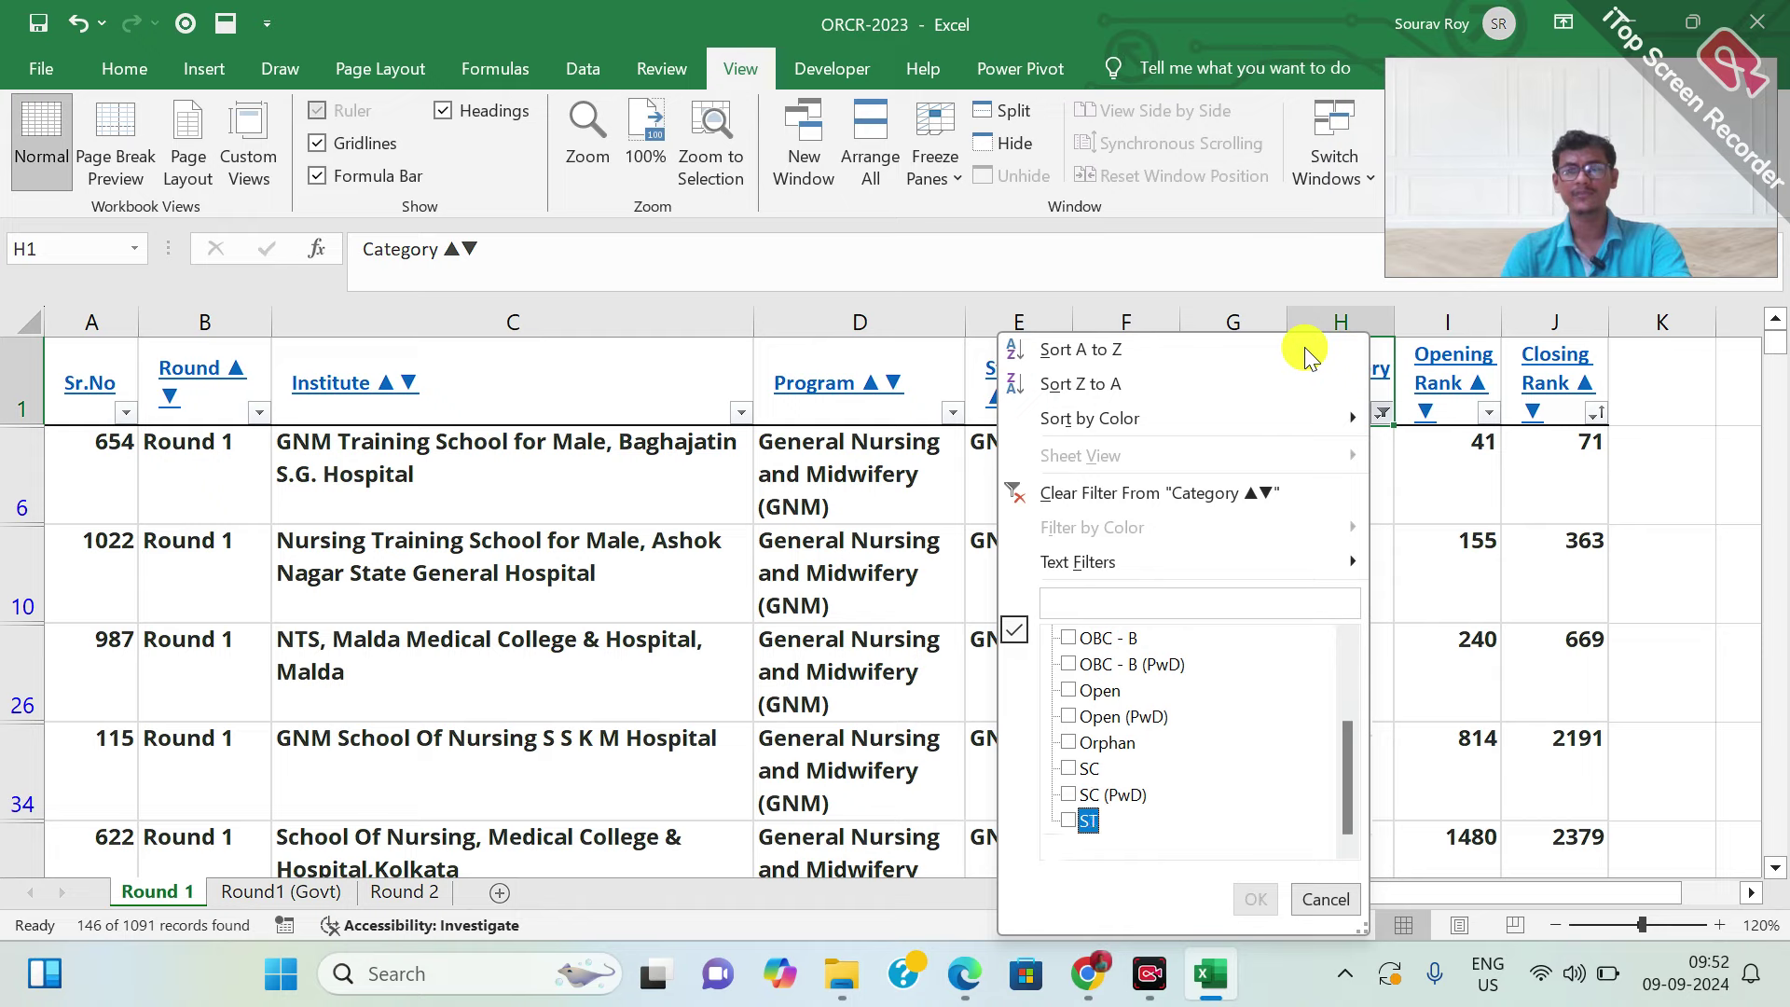
{"action": "key", "text": "space"}
{"action": "key", "text": "Return"}
Sort the ST records by Closing Rank from smallest to largest
{"action": "key", "text": "Down"}
{"action": "key", "text": "Right"}
{"action": "key", "text": "Right"}
{"action": "key", "text": "Up"}
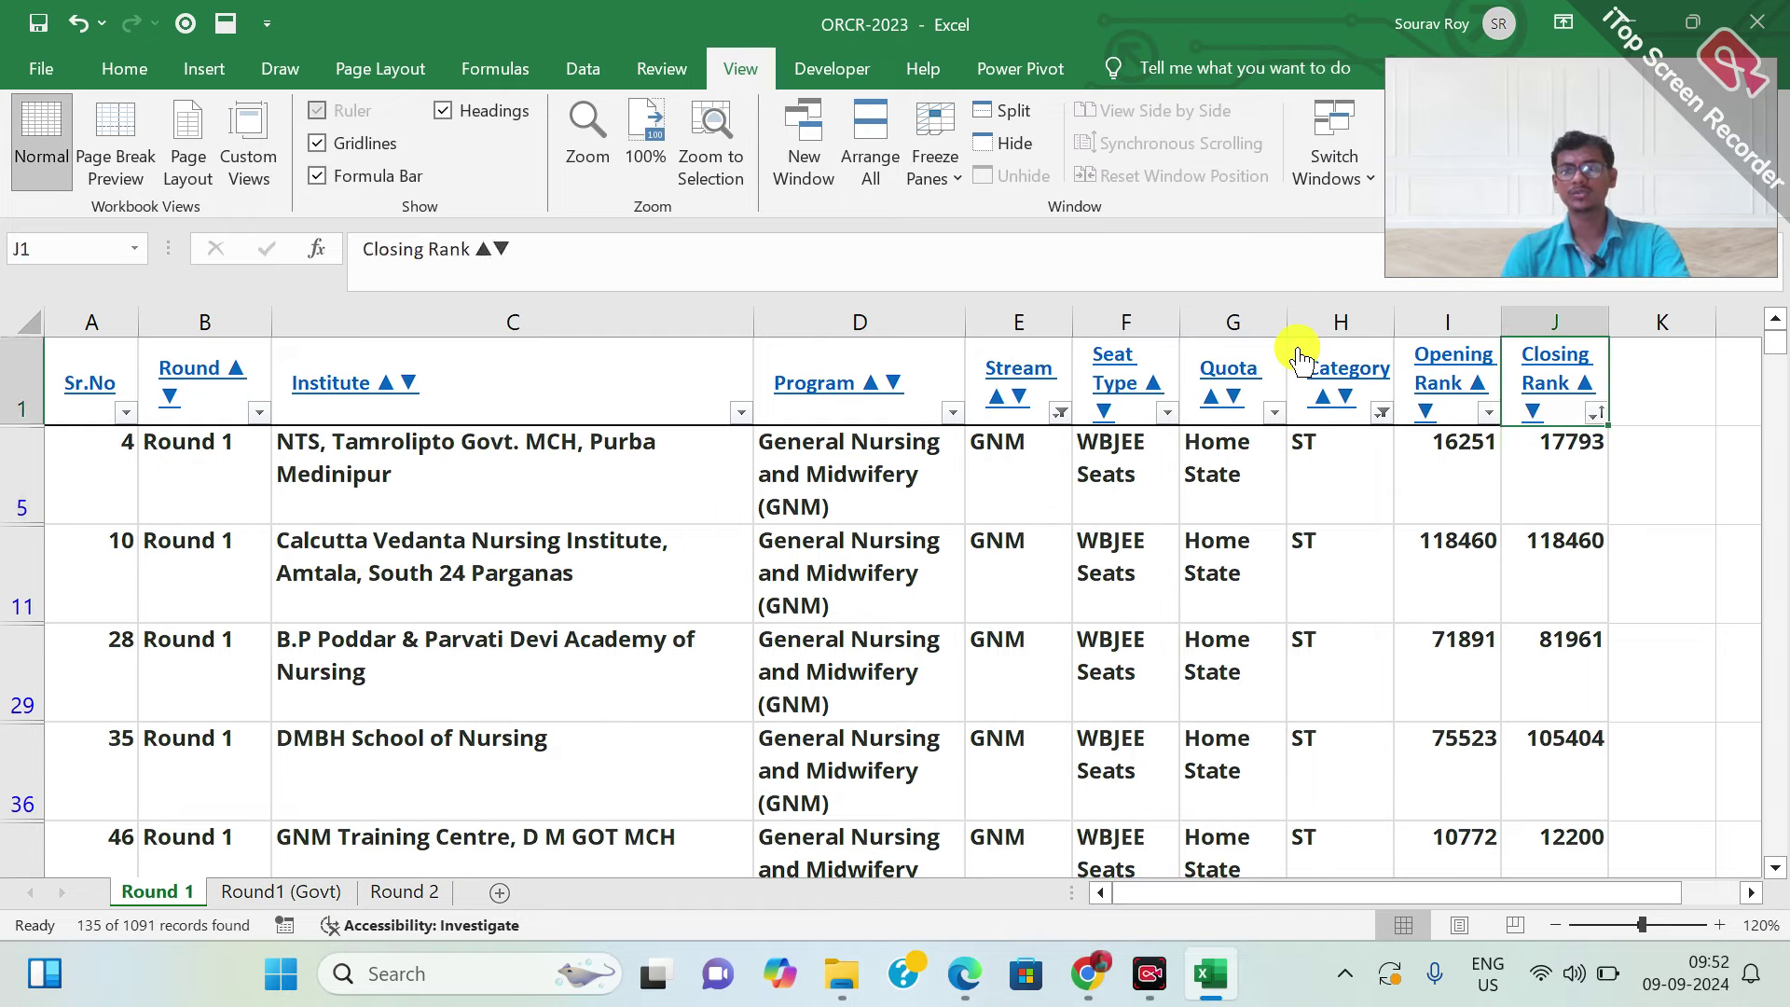
{"action": "key", "text": "alt+Down"}
{"action": "key", "text": "Down"}
{"action": "key", "text": "Down"}
{"action": "key", "text": "Up"}
{"action": "key", "text": "Up"}
{"action": "key", "text": "Return"}
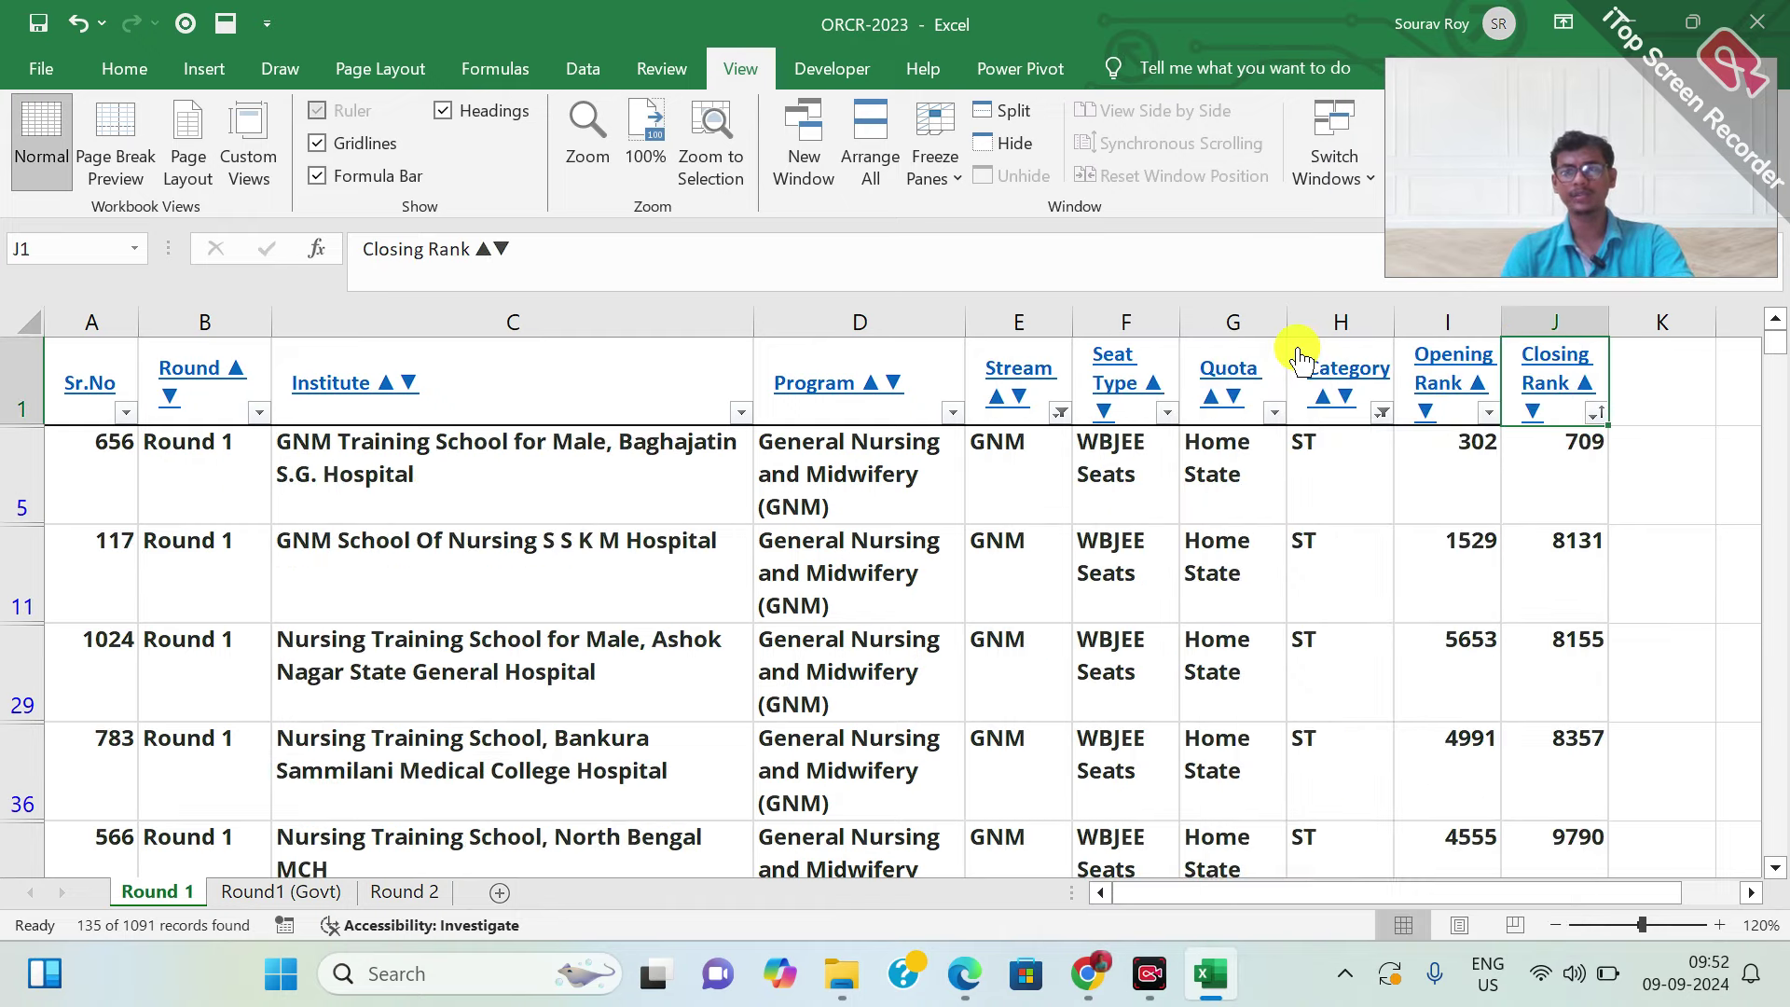
Examine the ST opening and closing ranks row by row, selecting the North Bengal MCH and District Hospital Darjeeling rows in turn
{"action": "key", "text": "Down"}
{"action": "key", "text": "Down"}
{"action": "key", "text": "Left"}
{"action": "key", "text": "Up"}
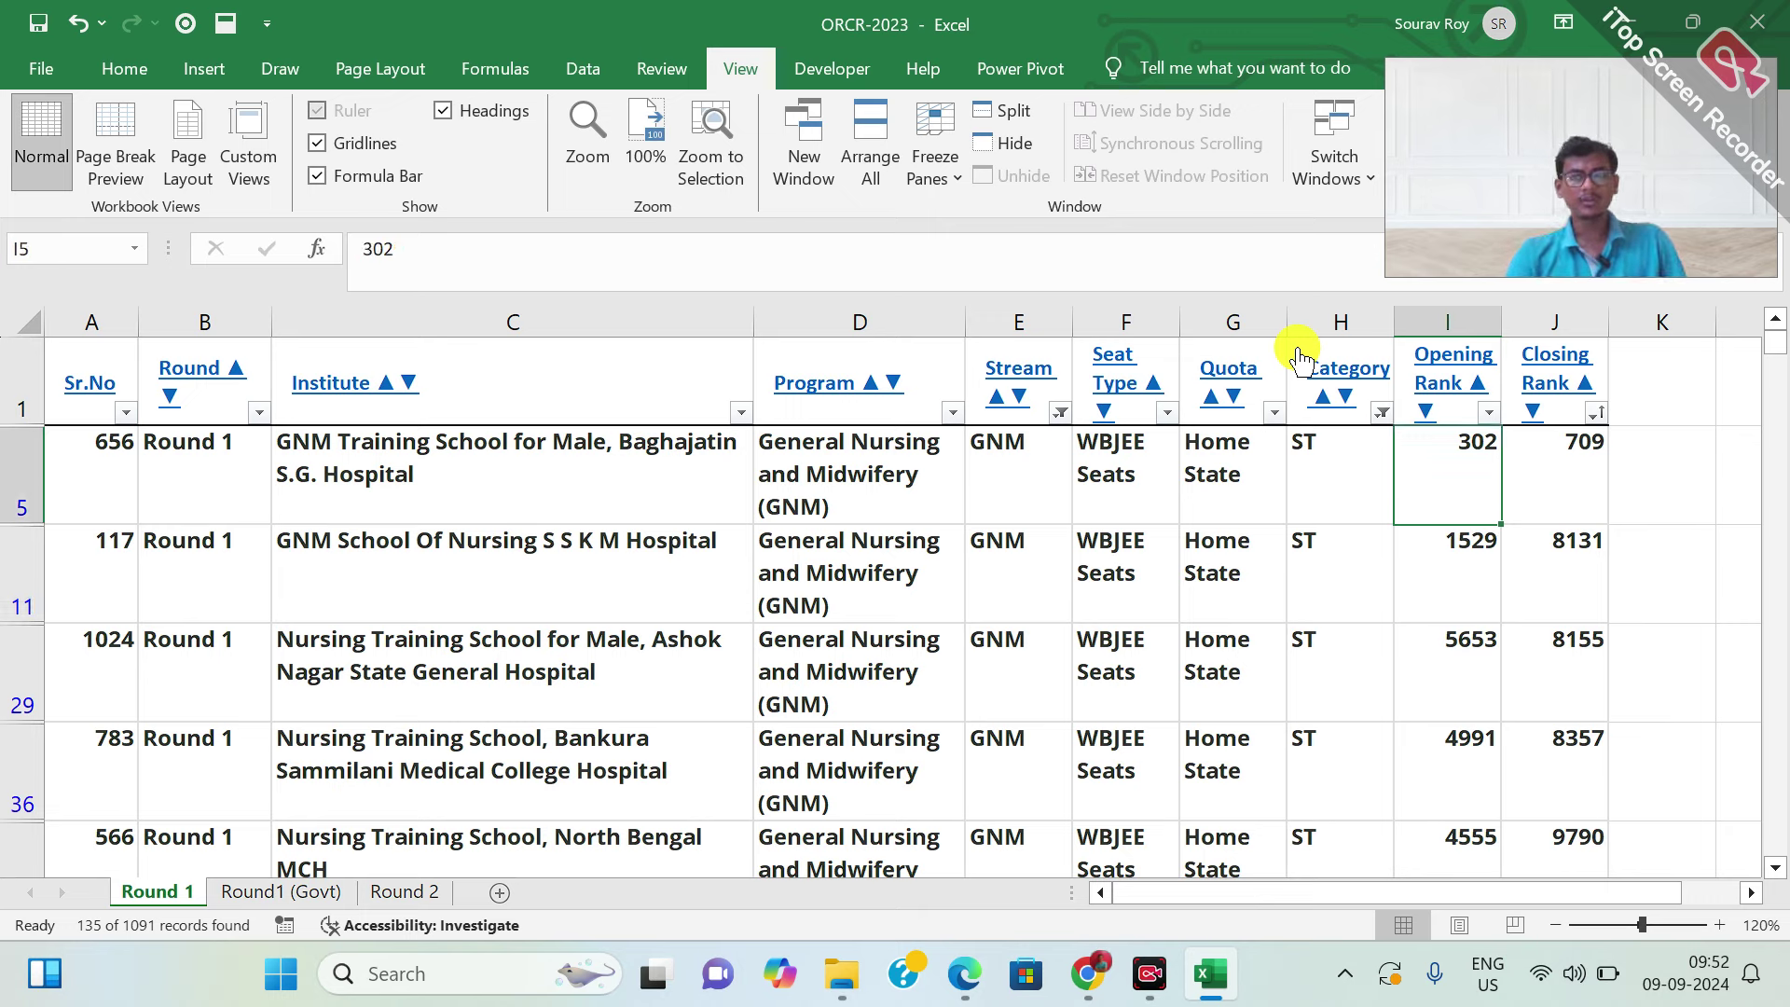
{"action": "key", "text": "Right"}
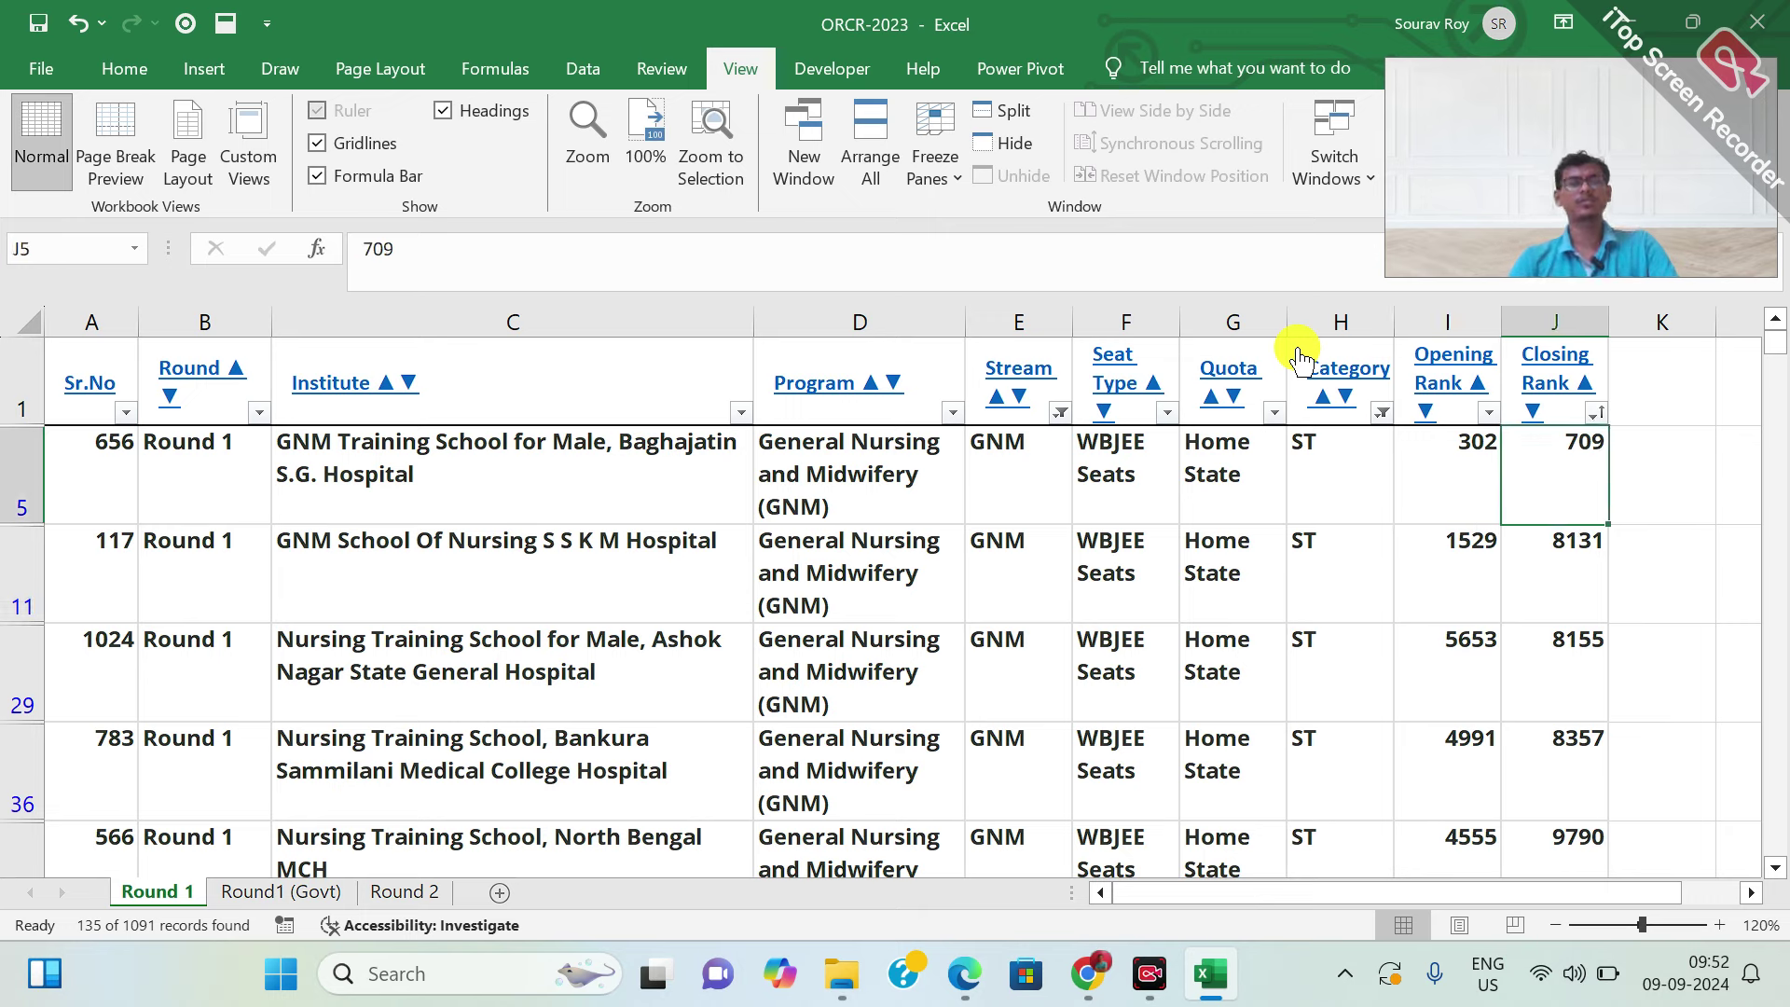
{"action": "key", "text": "Down"}
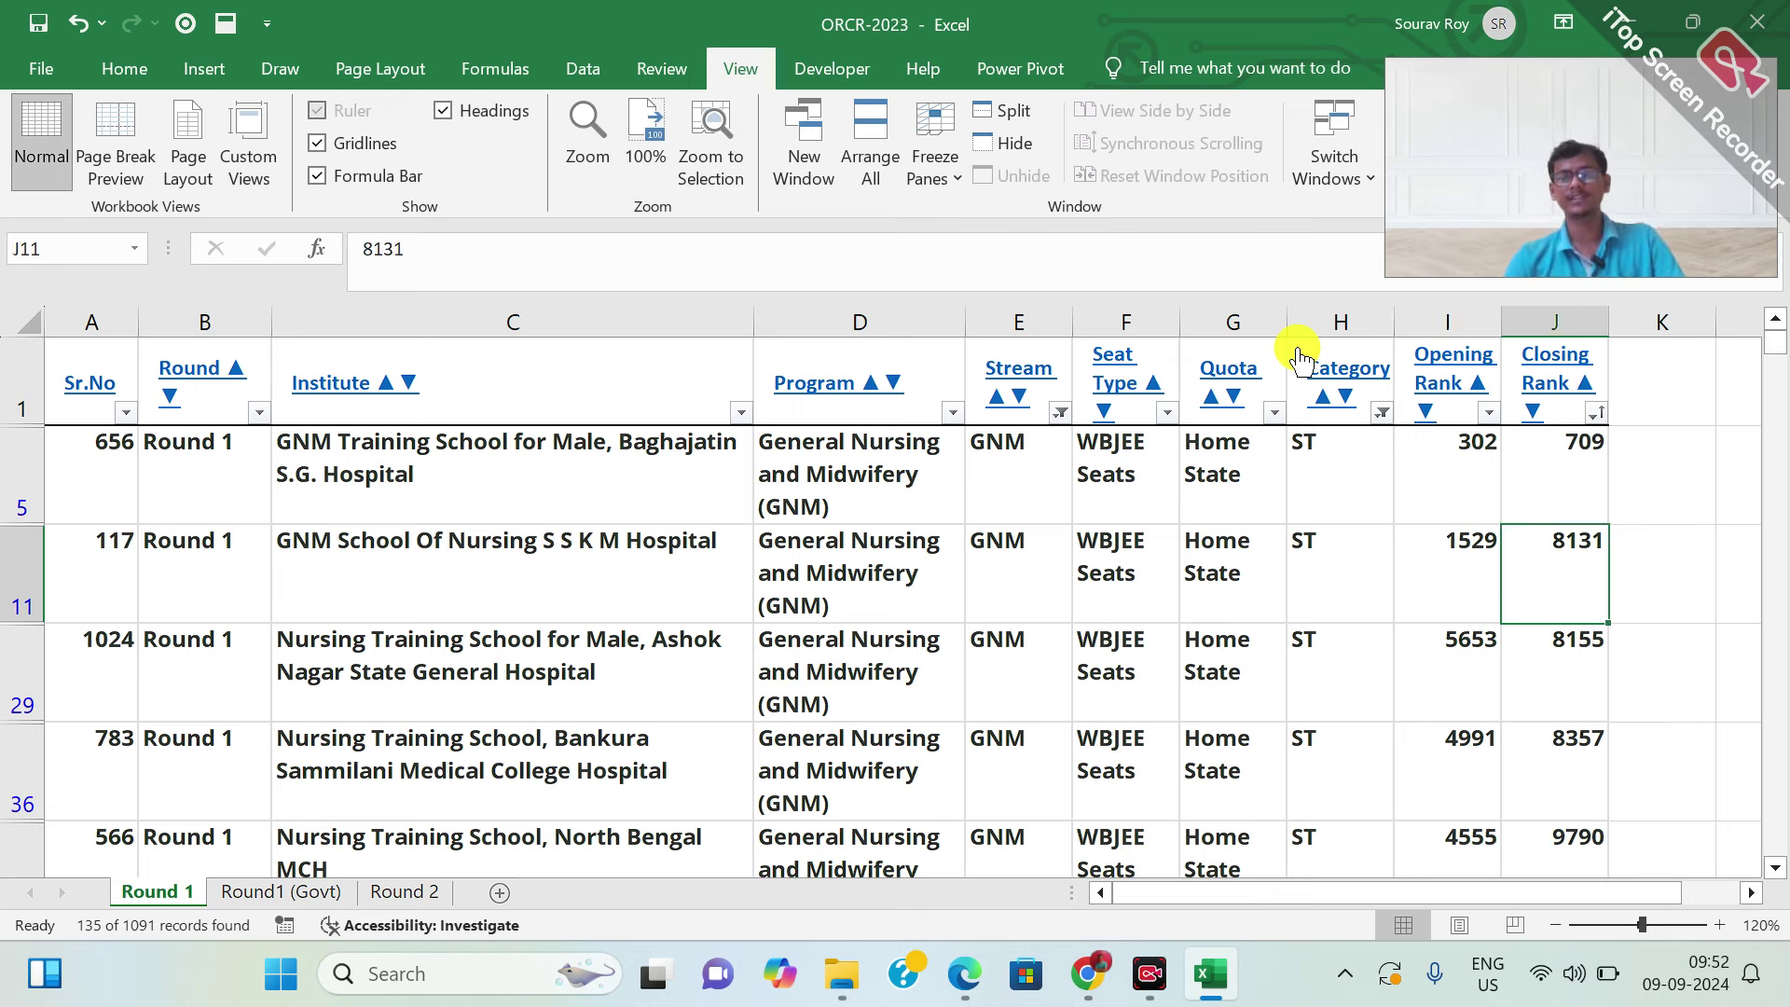
{"action": "key", "text": "Down"}
{"action": "key", "text": "Down"}
{"action": "key", "text": "Down"}
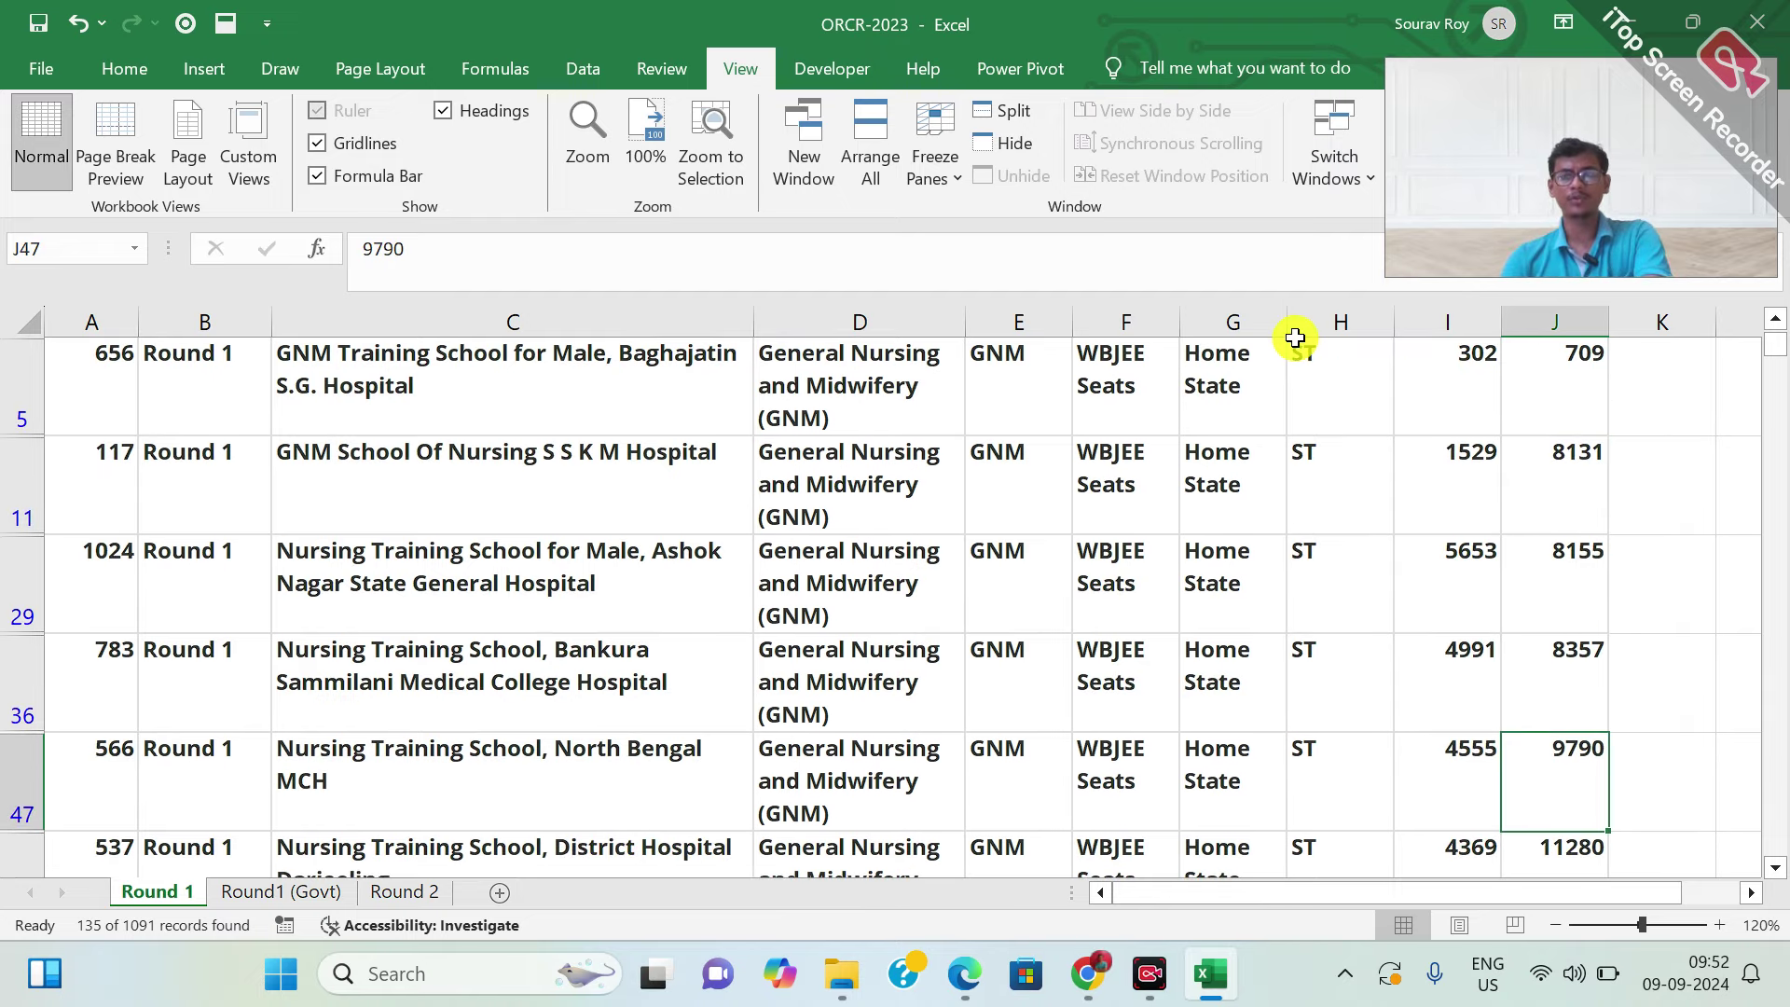
{"action": "key", "text": "shift+space"}
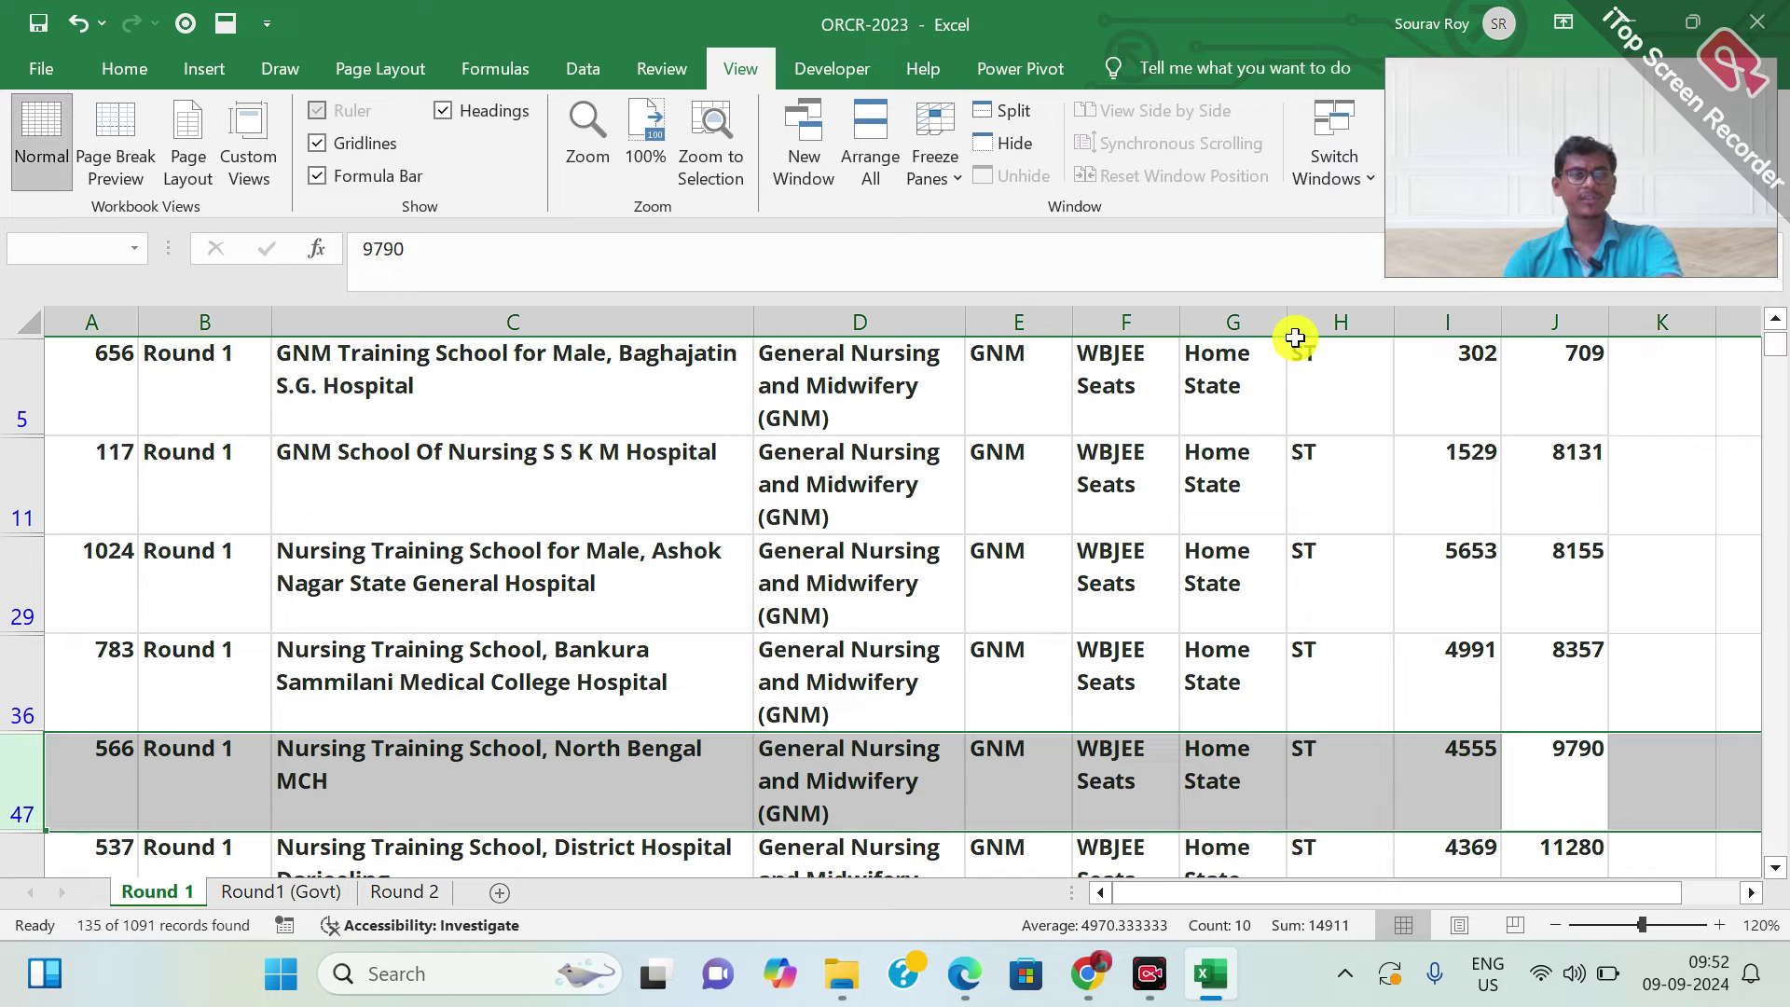
{"action": "key", "text": "Down"}
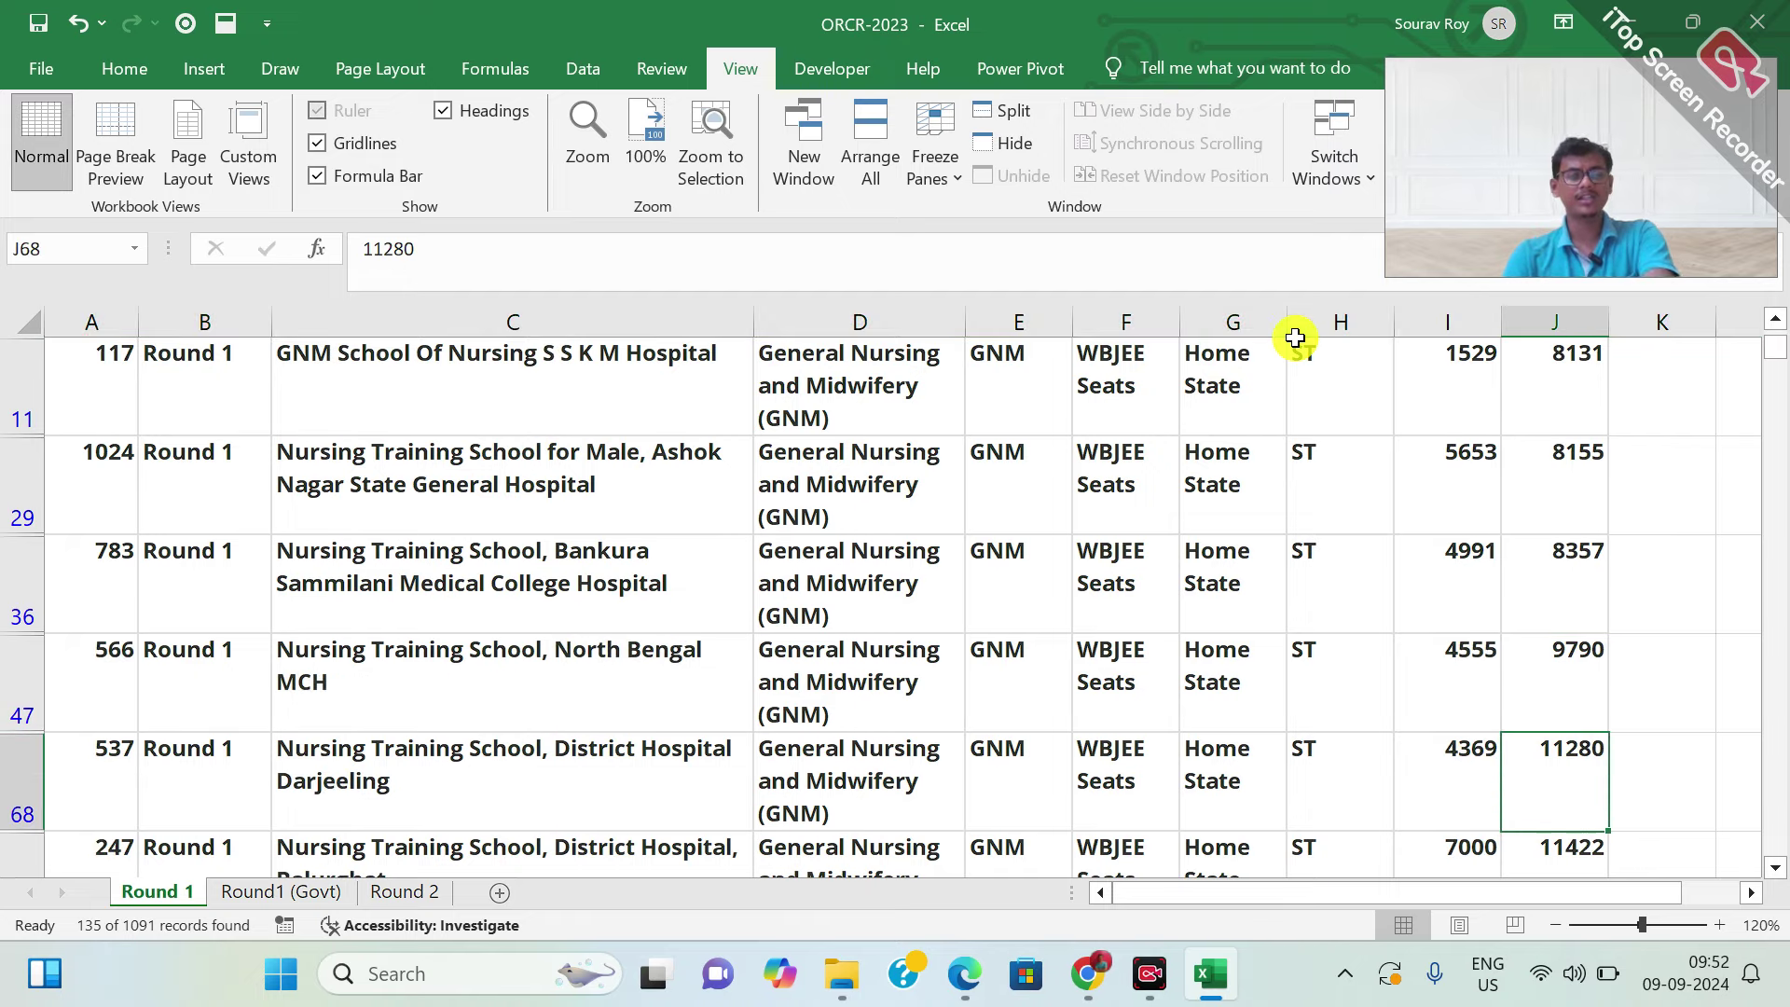
{"action": "key", "text": "shift+space"}
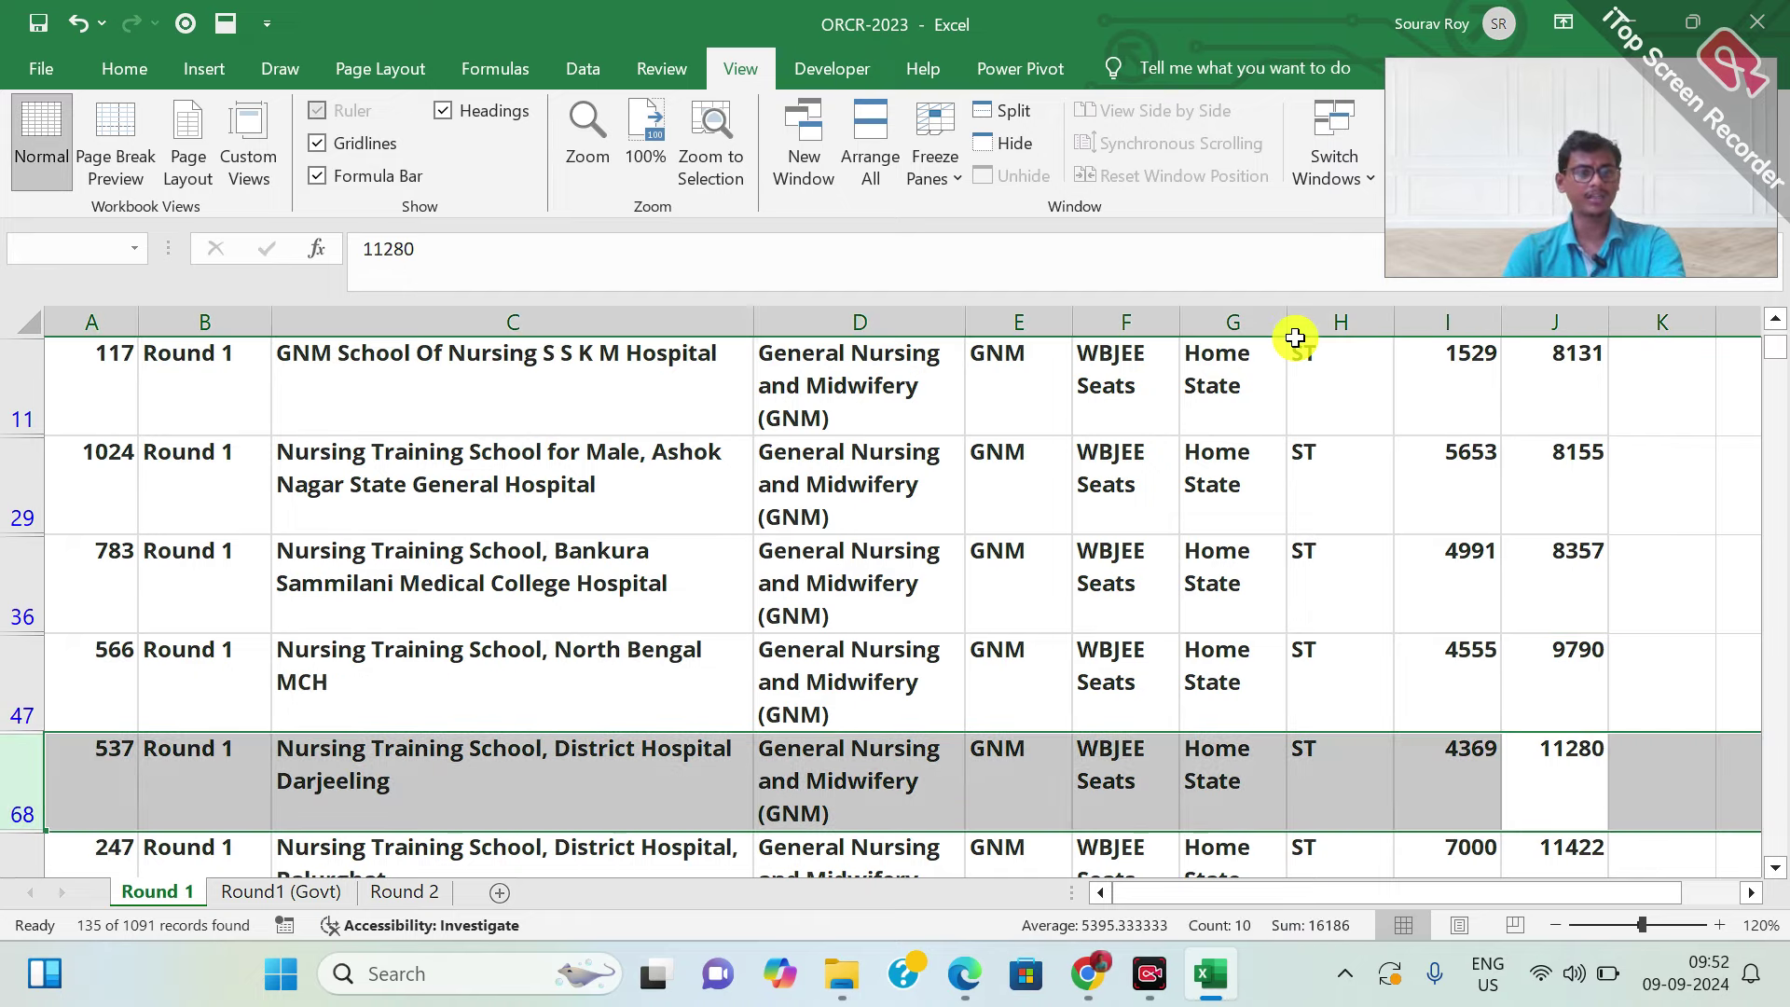
Examine the next ST opening and closing ranks, selecting the D M GOT MCH and Malda Medical College rows in turn
{"action": "key", "text": "Down"}
{"action": "key", "text": "Down"}
{"action": "key", "text": "Down"}
{"action": "key", "text": "Down"}
{"action": "key", "text": "Down"}
{"action": "key", "text": "Up"}
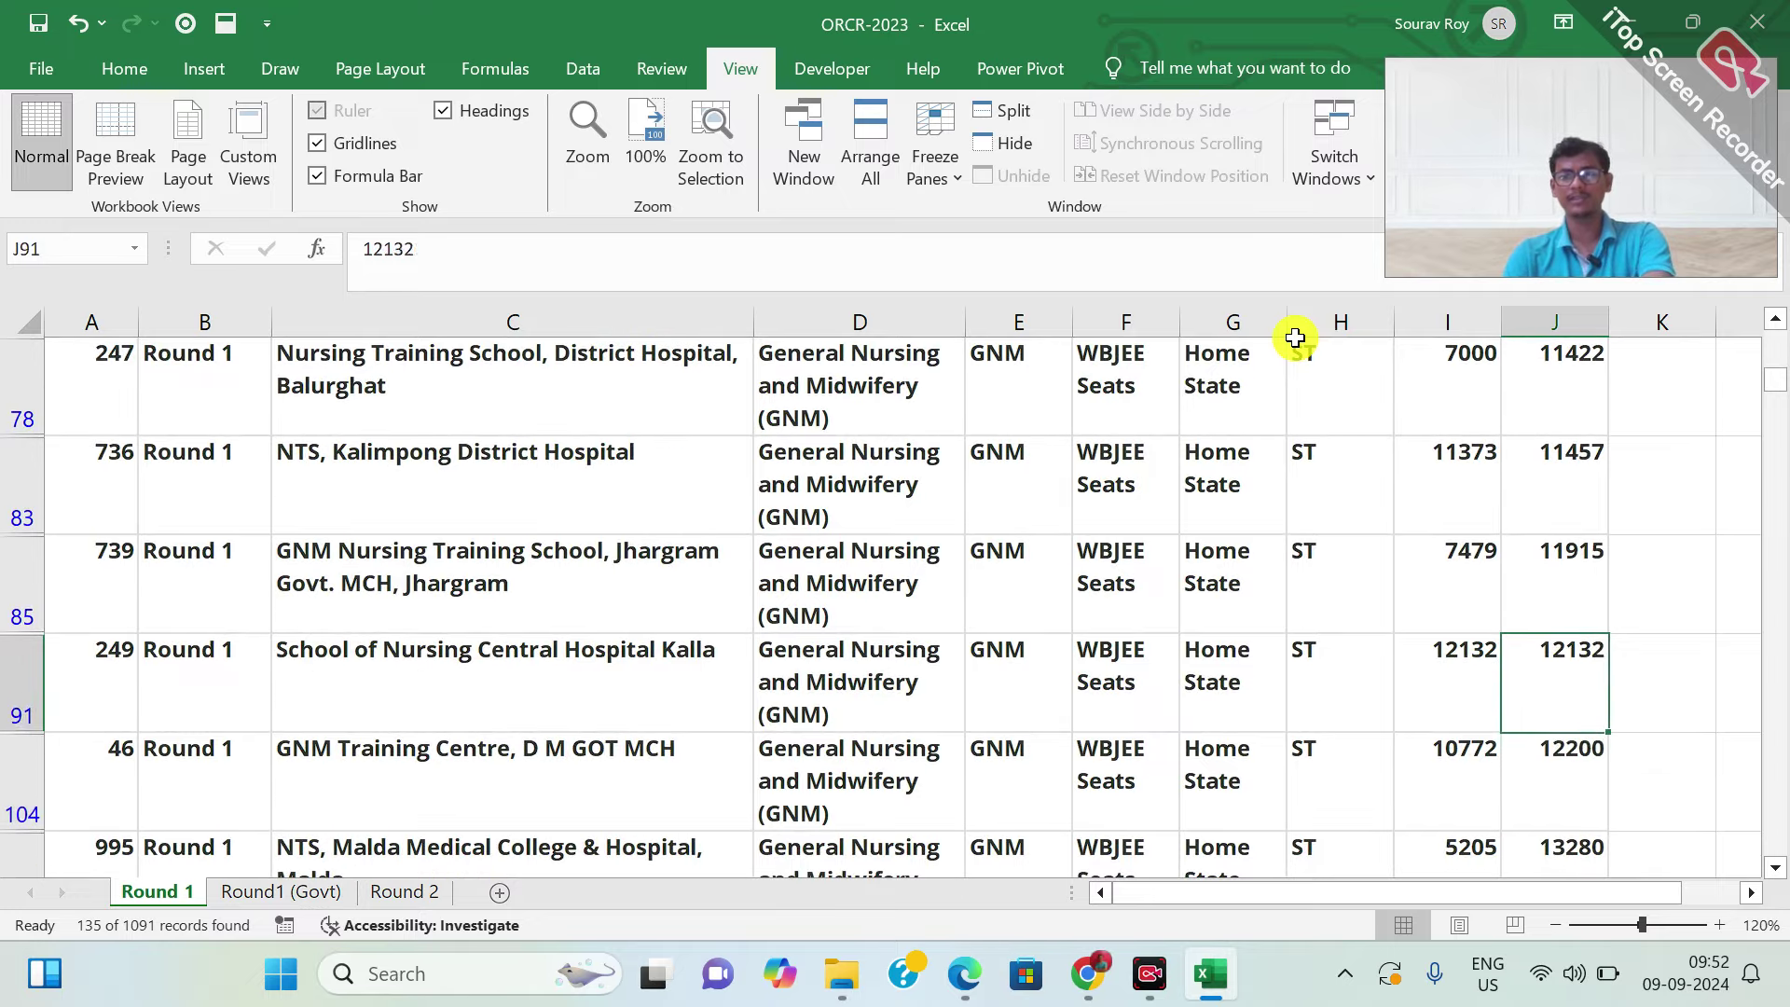
{"action": "key", "text": "Down"}
{"action": "key", "text": "shift+space"}
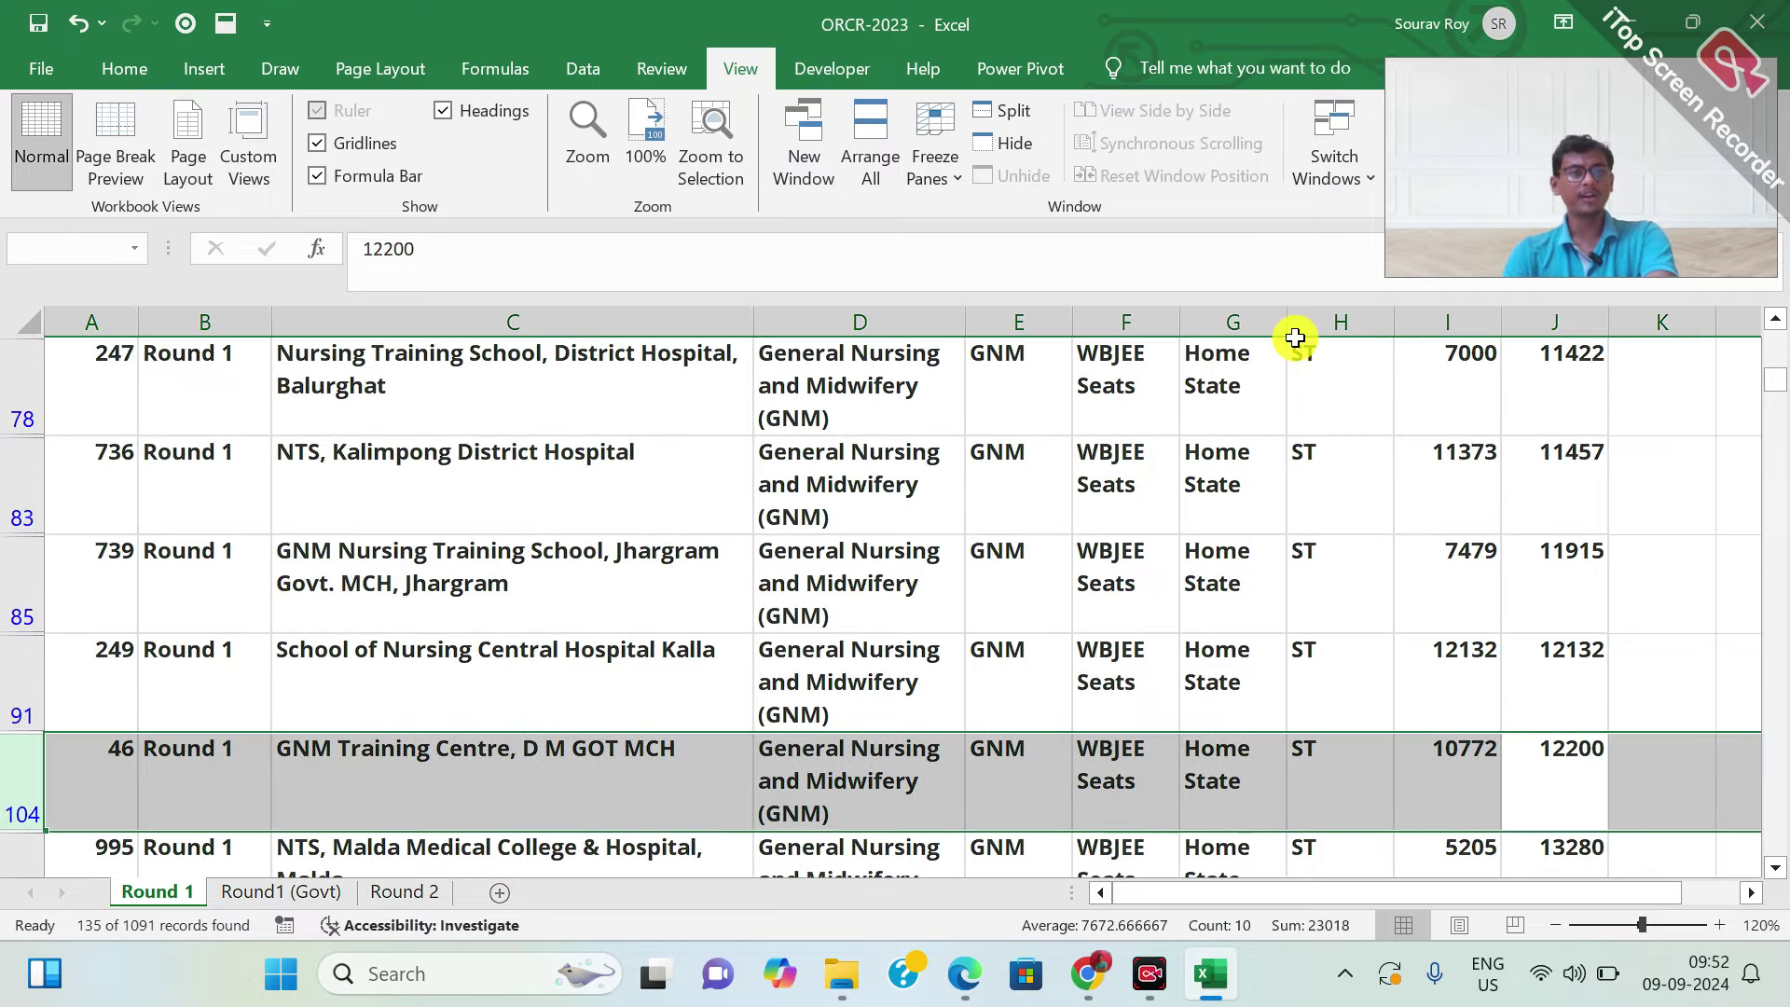
{"action": "key", "text": "Down"}
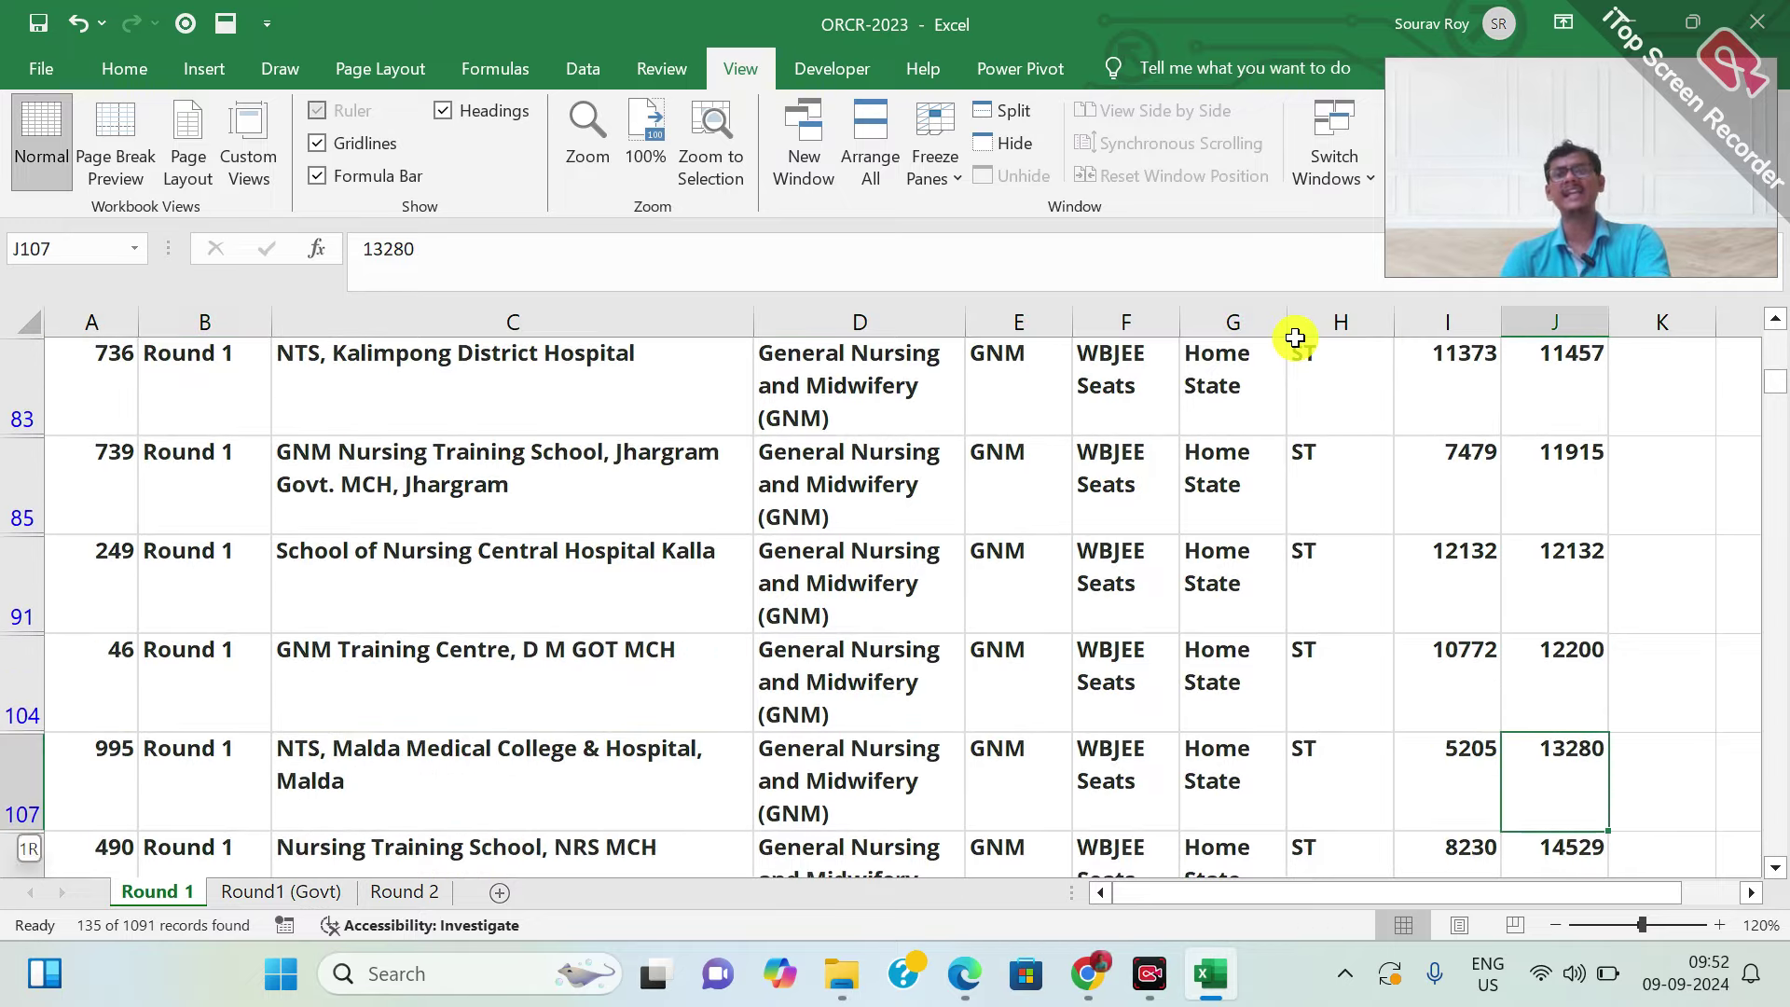
{"action": "key", "text": "shift+space"}
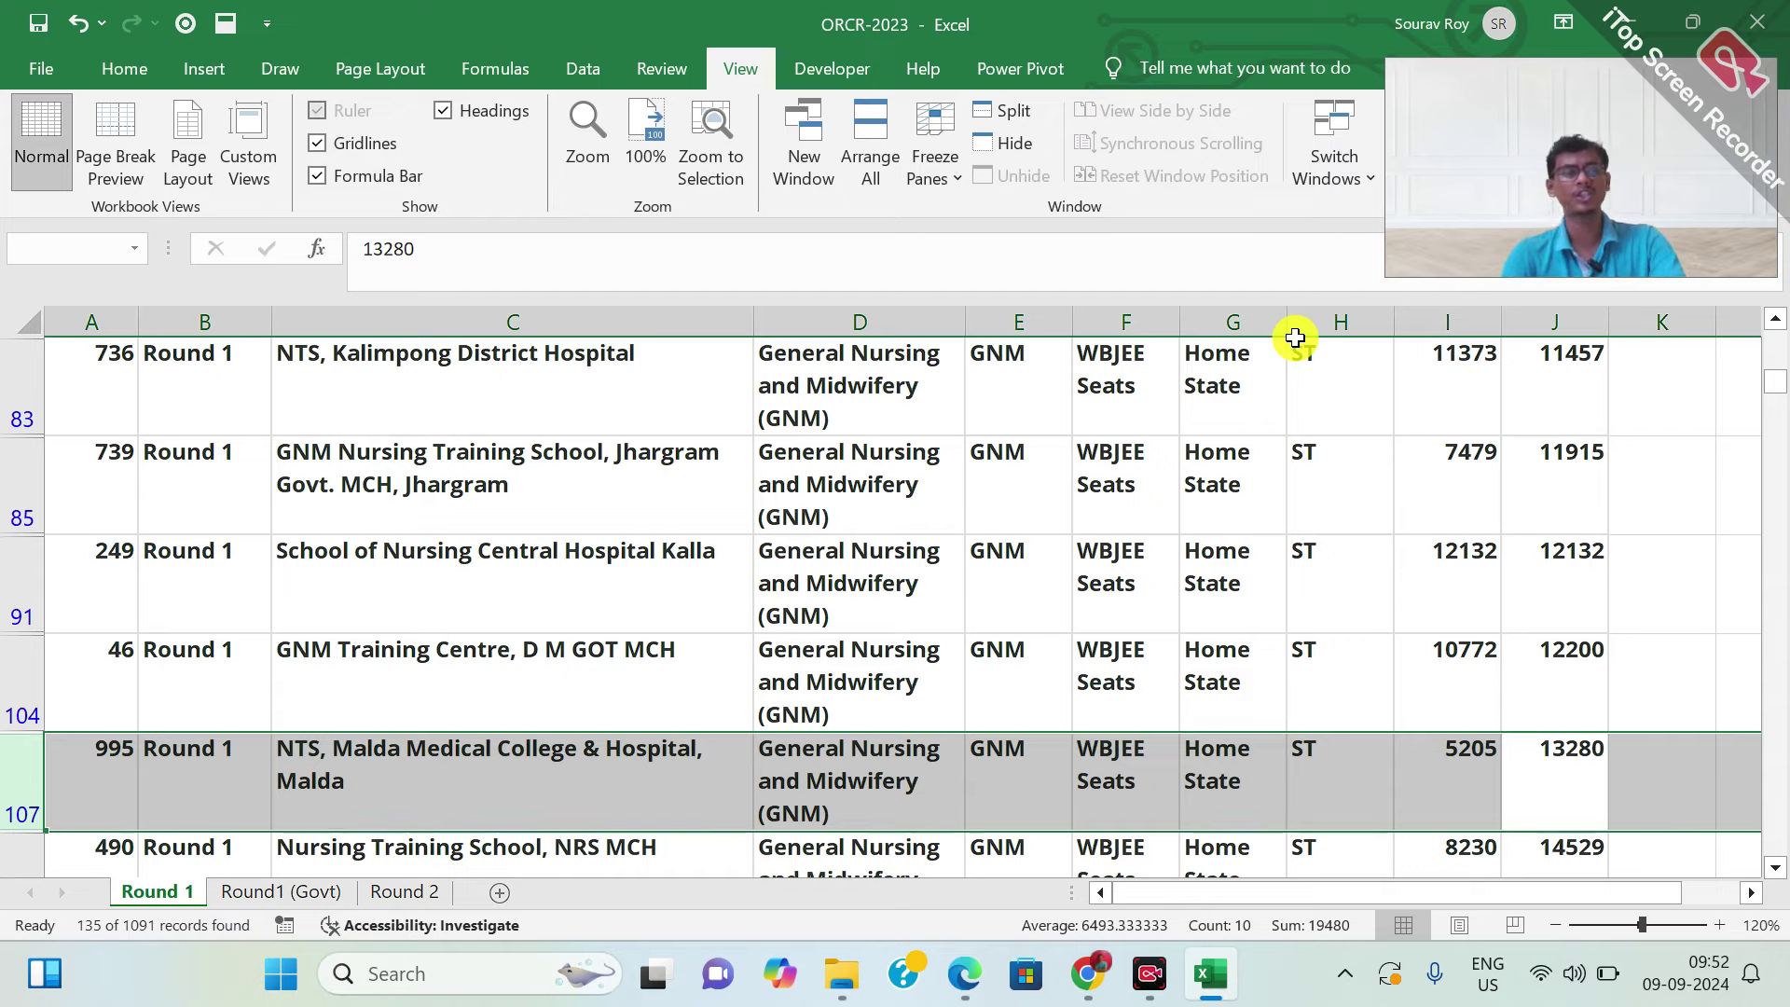
Examine further ST ranks, selecting the Medical College & Hospital, Kolkata and Alipurduar District Hospital rows in turn
{"action": "key", "text": "Down"}
{"action": "key", "text": "Down"}
{"action": "key", "text": "Down"}
{"action": "key", "text": "Down"}
{"action": "key", "text": "Down"}
{"action": "key", "text": "Down"}
{"action": "key", "text": "Down"}
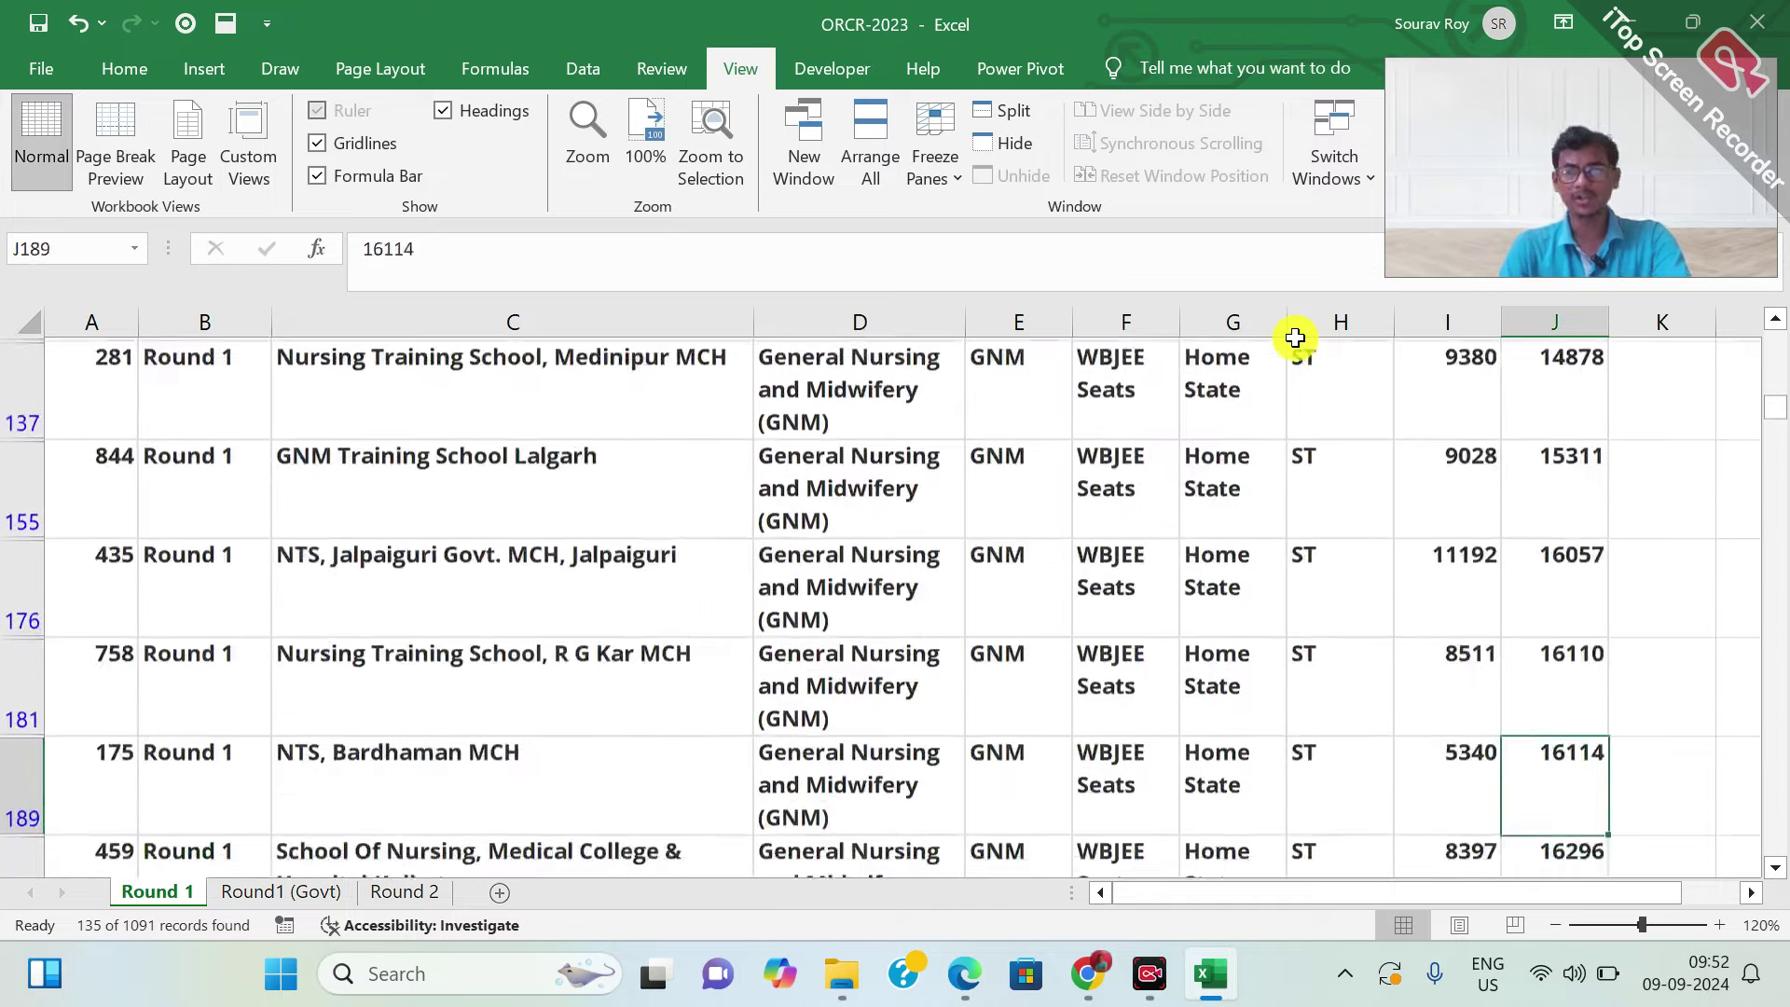
{"action": "key", "text": "Up"}
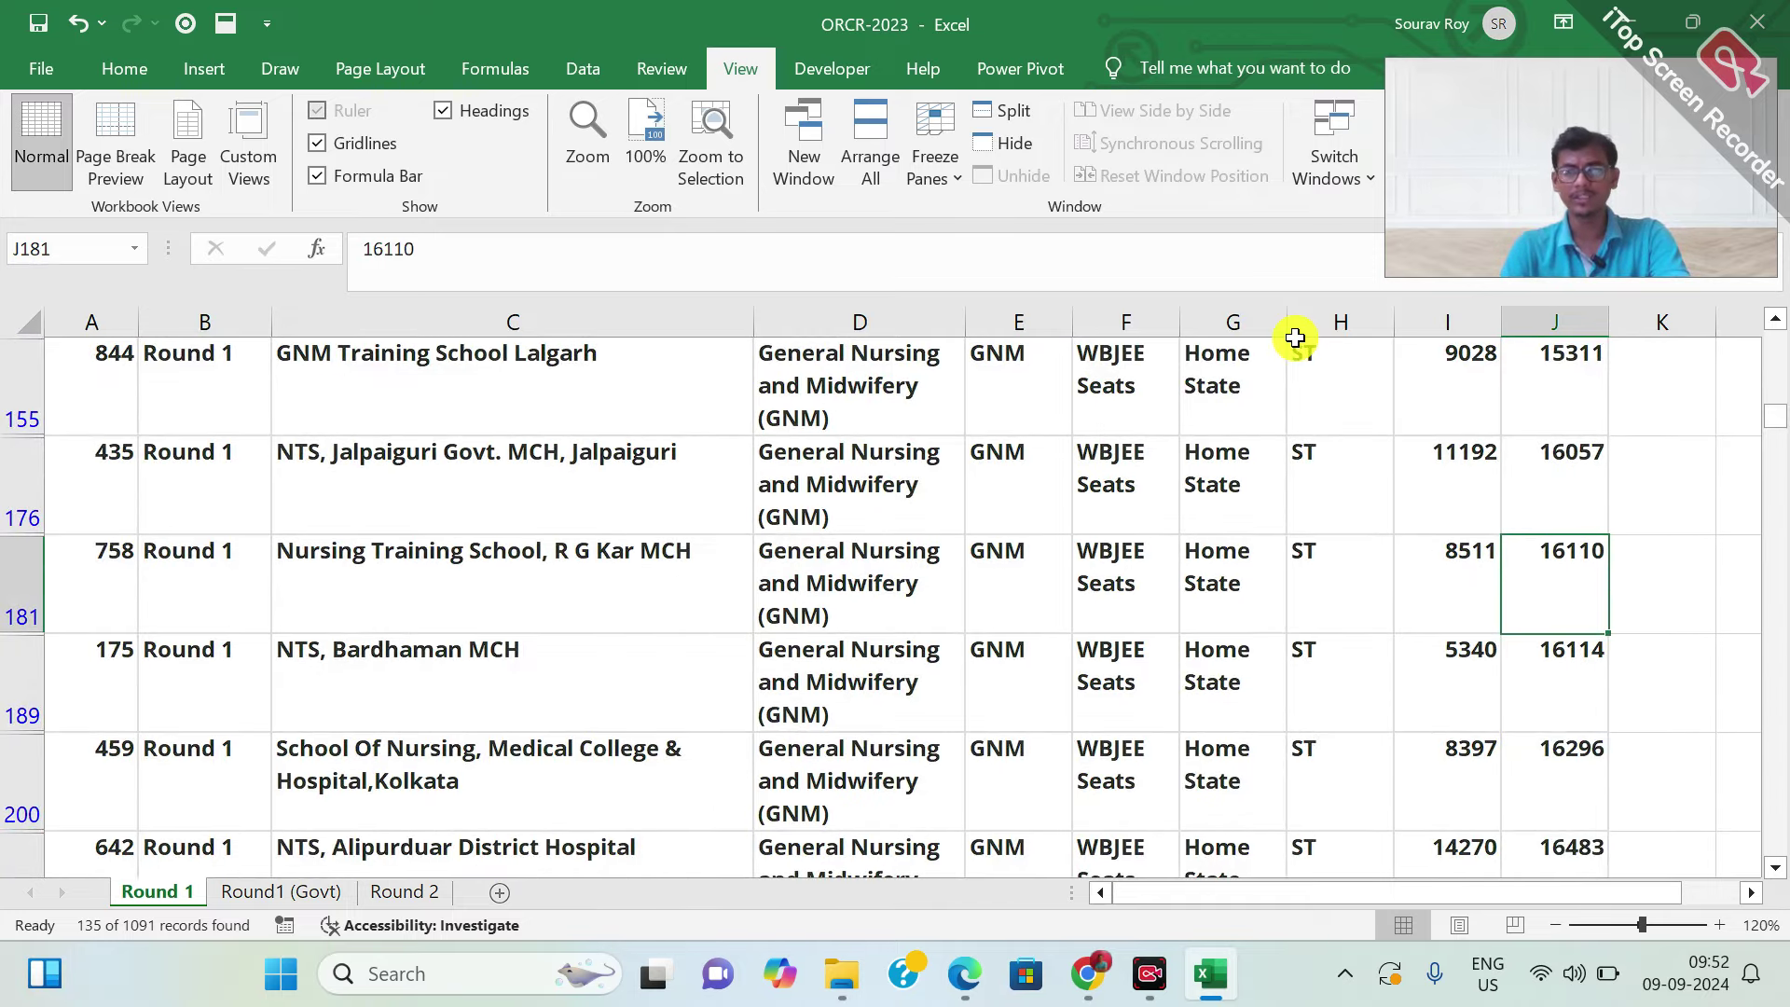
{"action": "key", "text": "Down"}
{"action": "key", "text": "Down"}
{"action": "key", "text": "shift+space"}
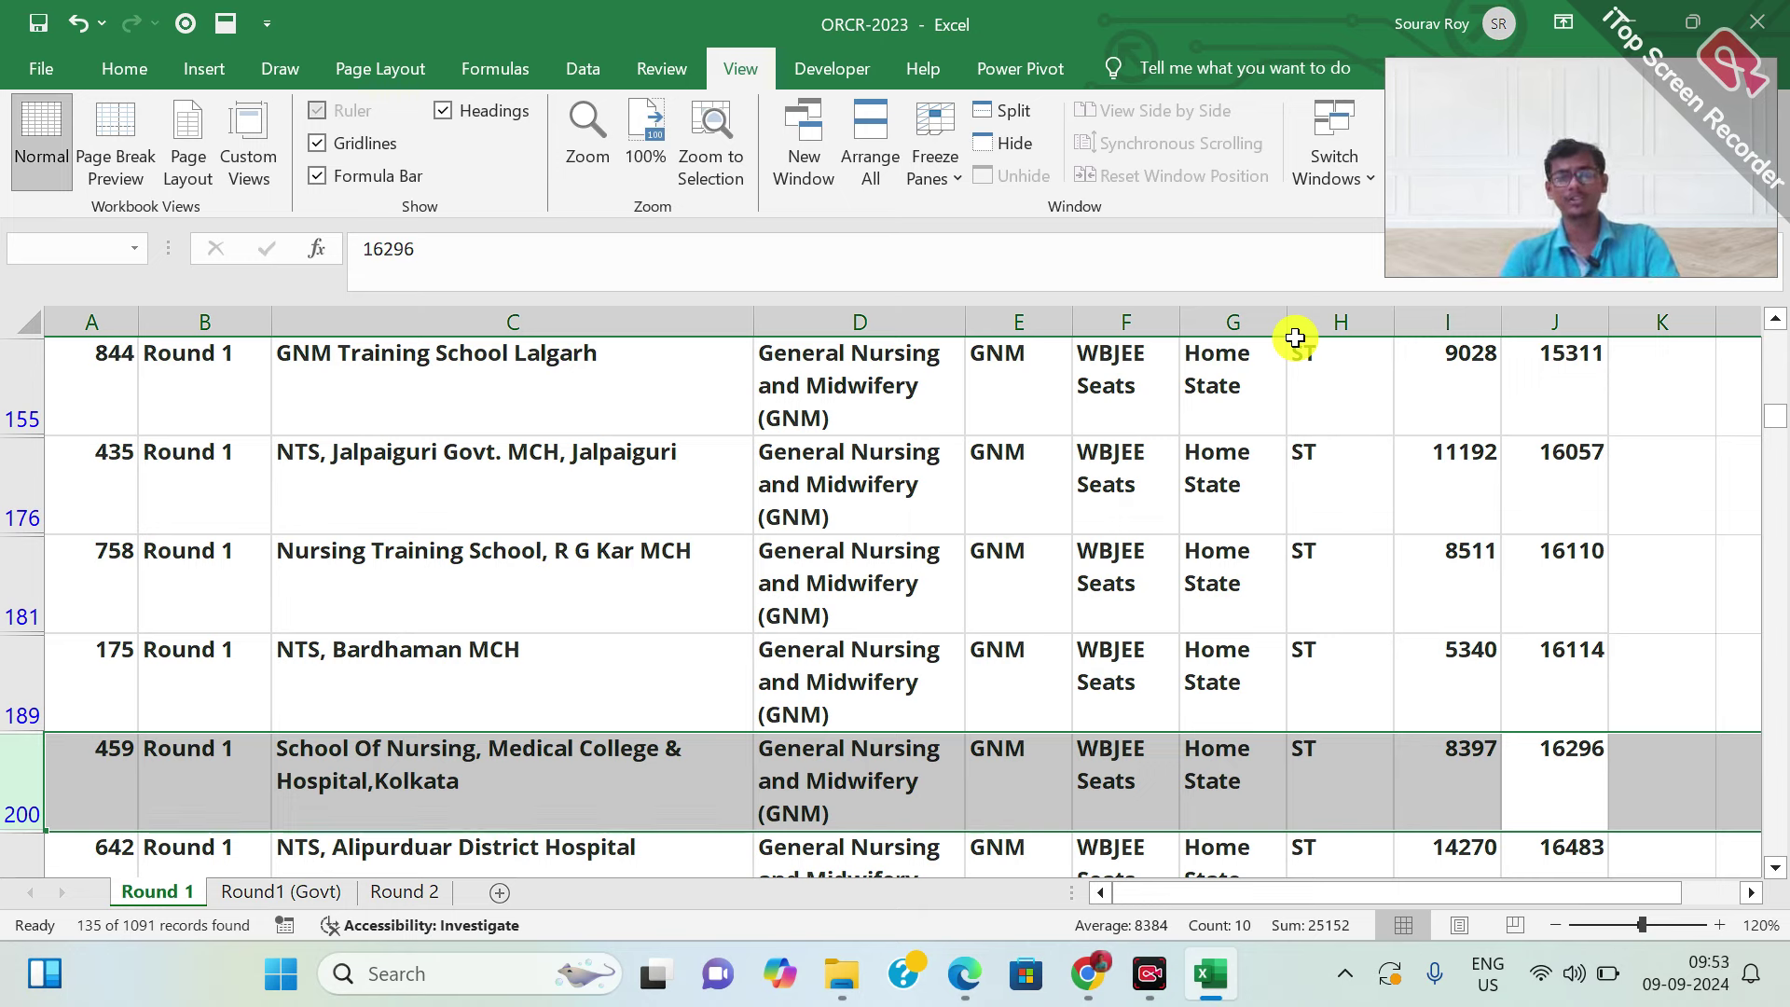
{"action": "key", "text": "Down"}
{"action": "key", "text": "shift+space"}
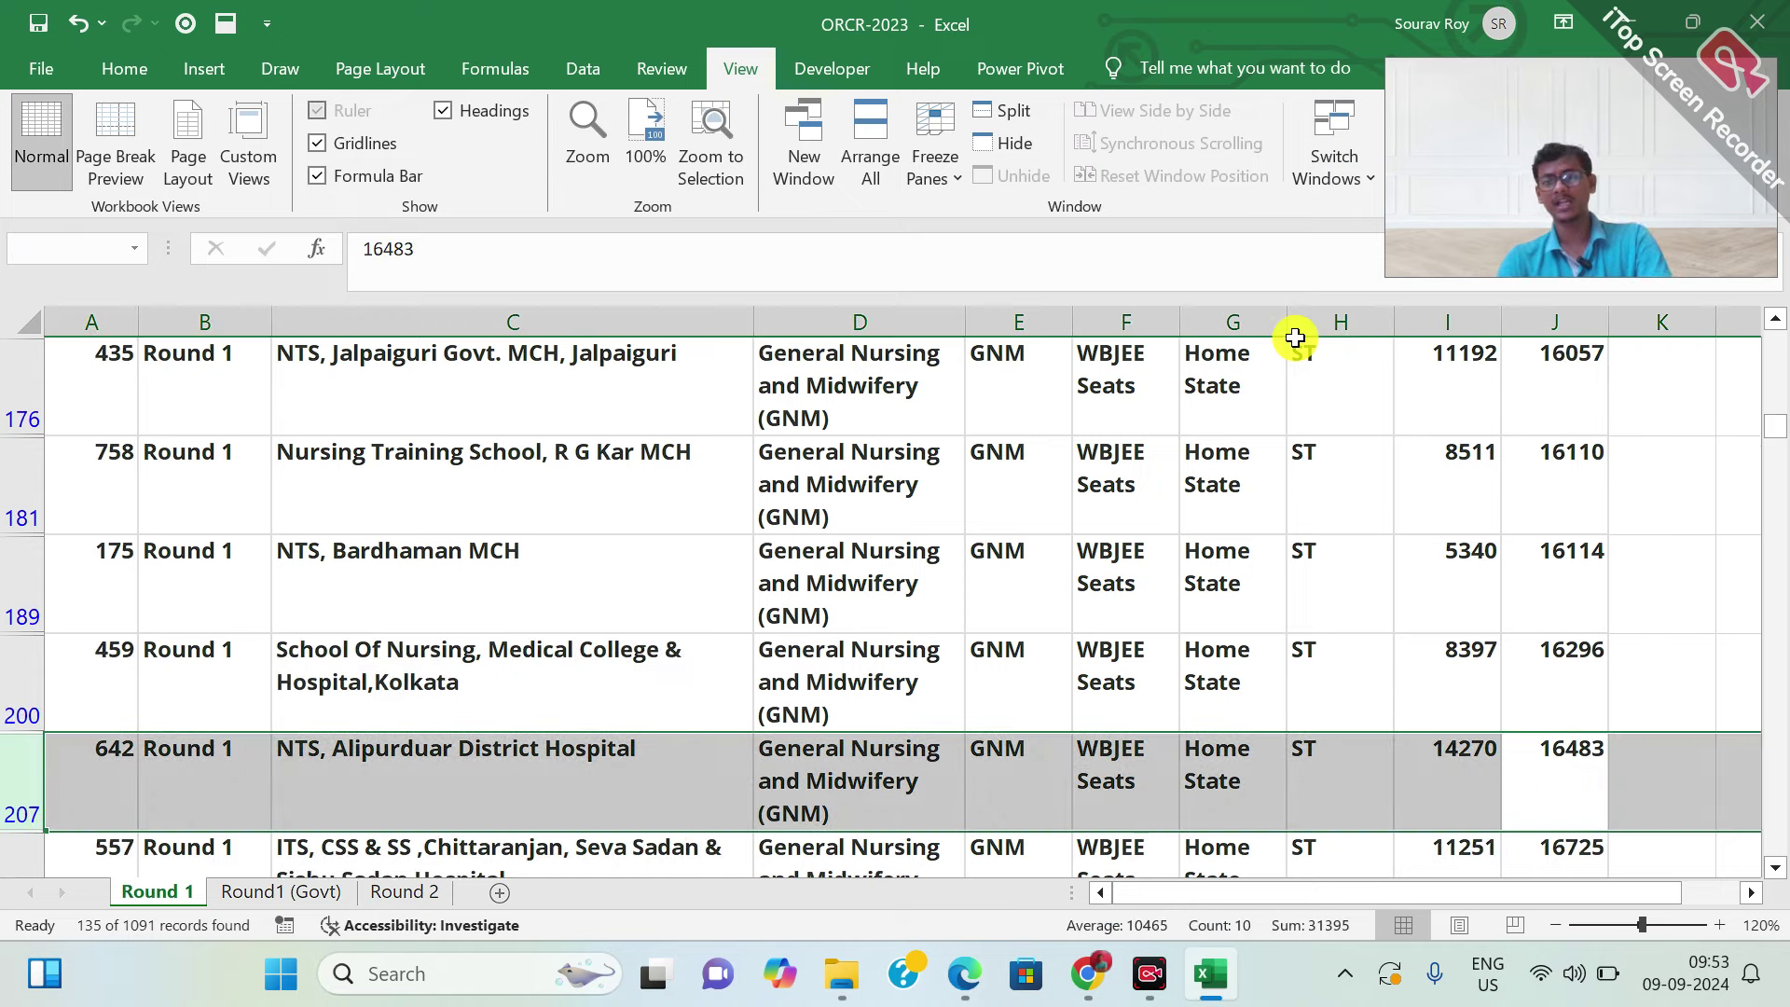
Review the ST closing ranks further down the list as far as Aastha Nursing Institute, Jiaganj
{"action": "key", "text": "Down"}
{"action": "key", "text": "Down"}
{"action": "key", "text": "Down"}
{"action": "key", "text": "Down"}
{"action": "key", "text": "Down"}
{"action": "key", "text": "Down"}
{"action": "key", "text": "Down"}
{"action": "key", "text": "Down"}
{"action": "key", "text": "Down"}
{"action": "key", "text": "Down"}
{"action": "key", "text": "Down"}
{"action": "key", "text": "Down"}
{"action": "key", "text": "Down"}
{"action": "key", "text": "Down"}
{"action": "key", "text": "Down"}
{"action": "key", "text": "Down"}
{"action": "key", "text": "Down"}
{"action": "key", "text": "Down"}
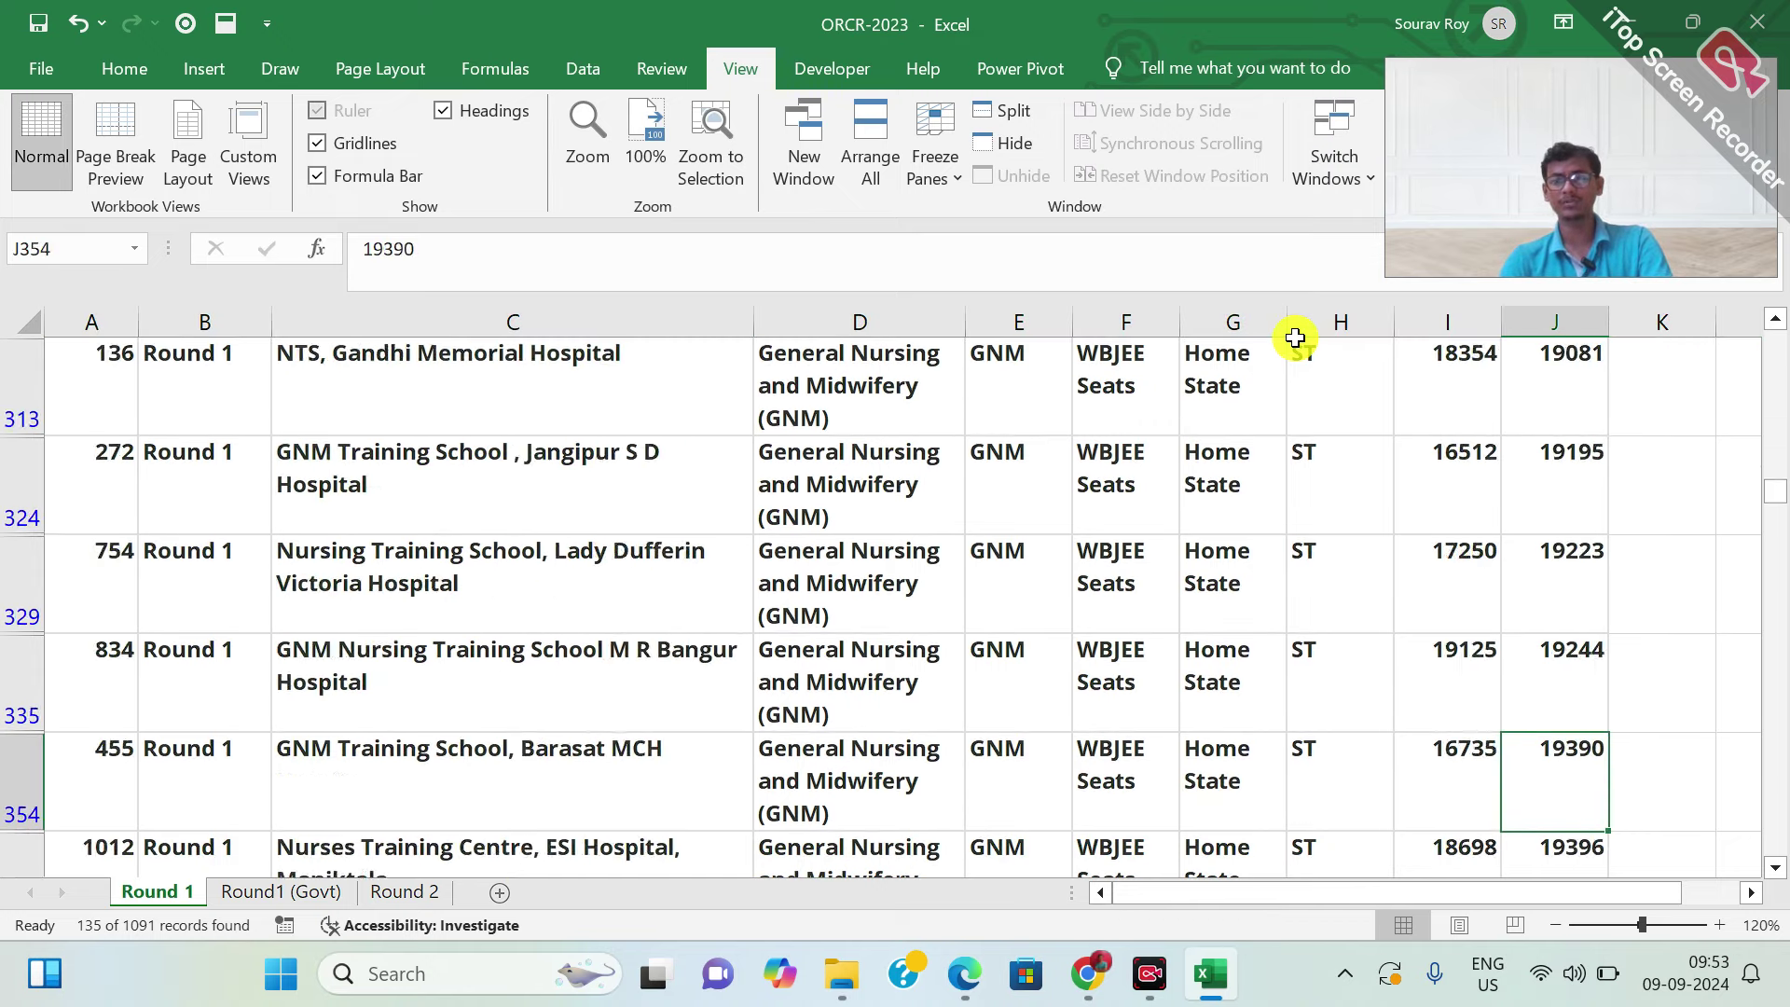
{"action": "key", "text": "Down"}
{"action": "key", "text": "Down"}
{"action": "key", "text": "Down"}
{"action": "key", "text": "Down"}
{"action": "key", "text": "Down"}
{"action": "key", "text": "Down"}
{"action": "key", "text": "Down"}
{"action": "key", "text": "Up"}
{"action": "key", "text": "Up"}
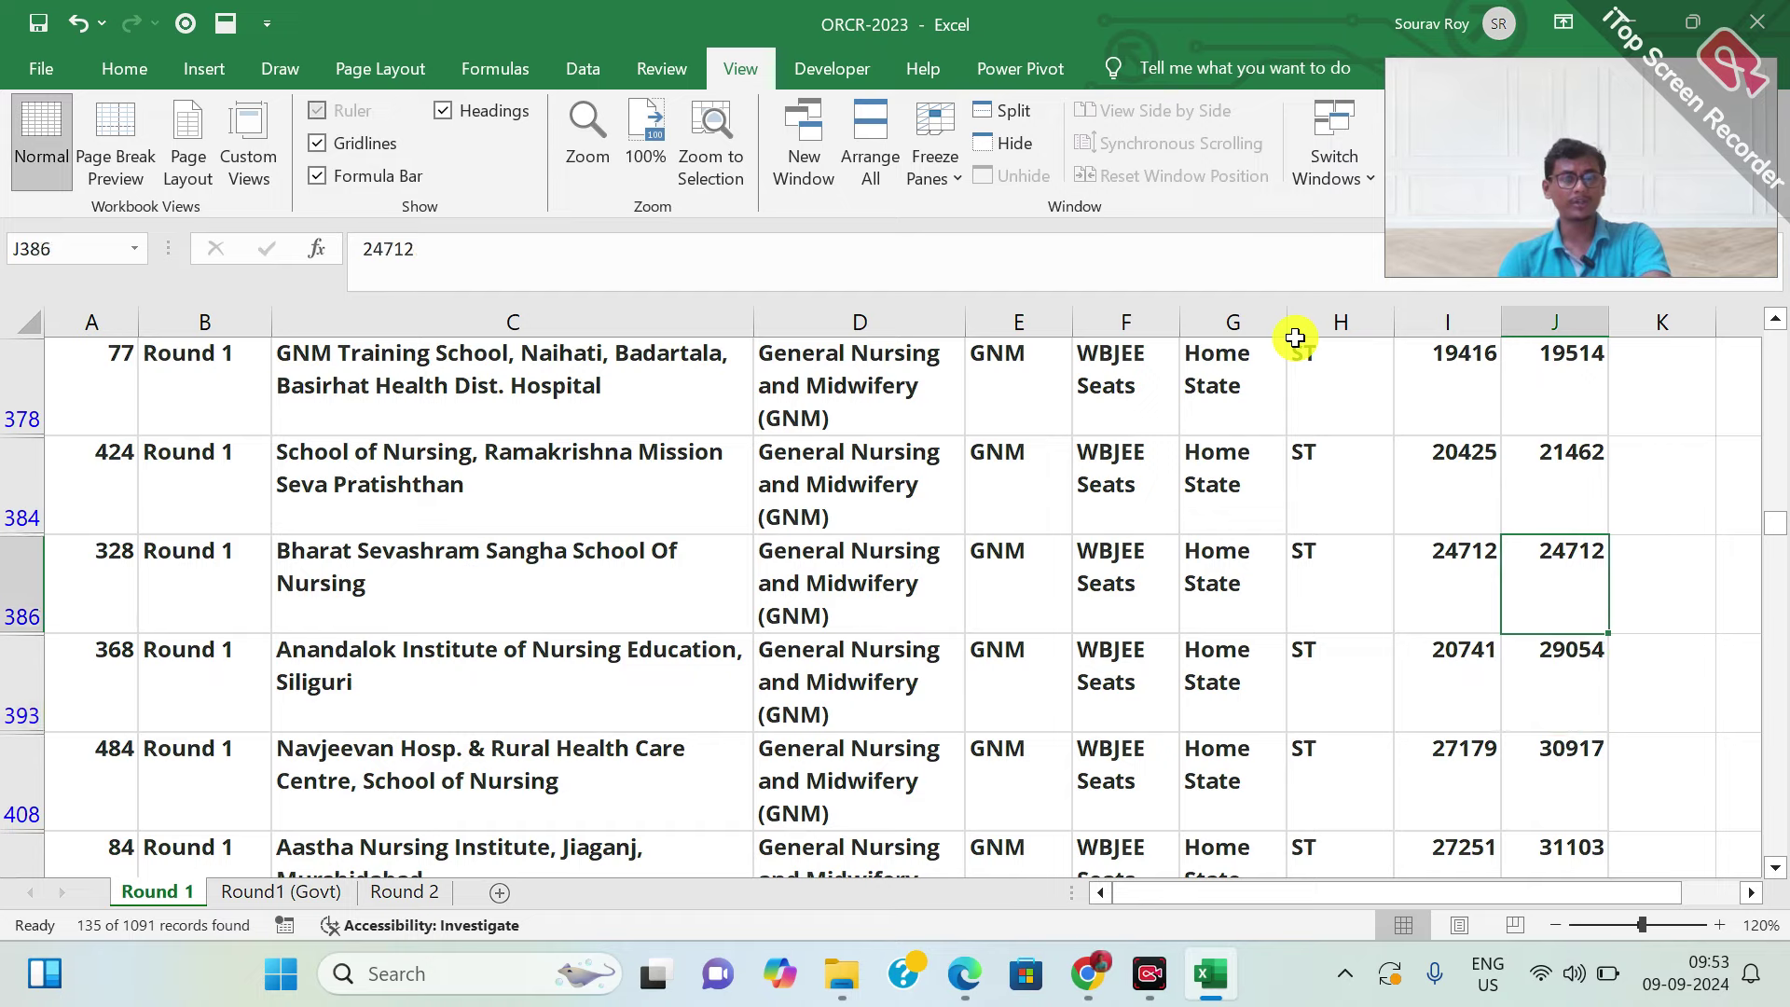
{"action": "key", "text": "Down"}
{"action": "key", "text": "Down"}
{"action": "key", "text": "Down"}
{"action": "key", "text": "Up"}
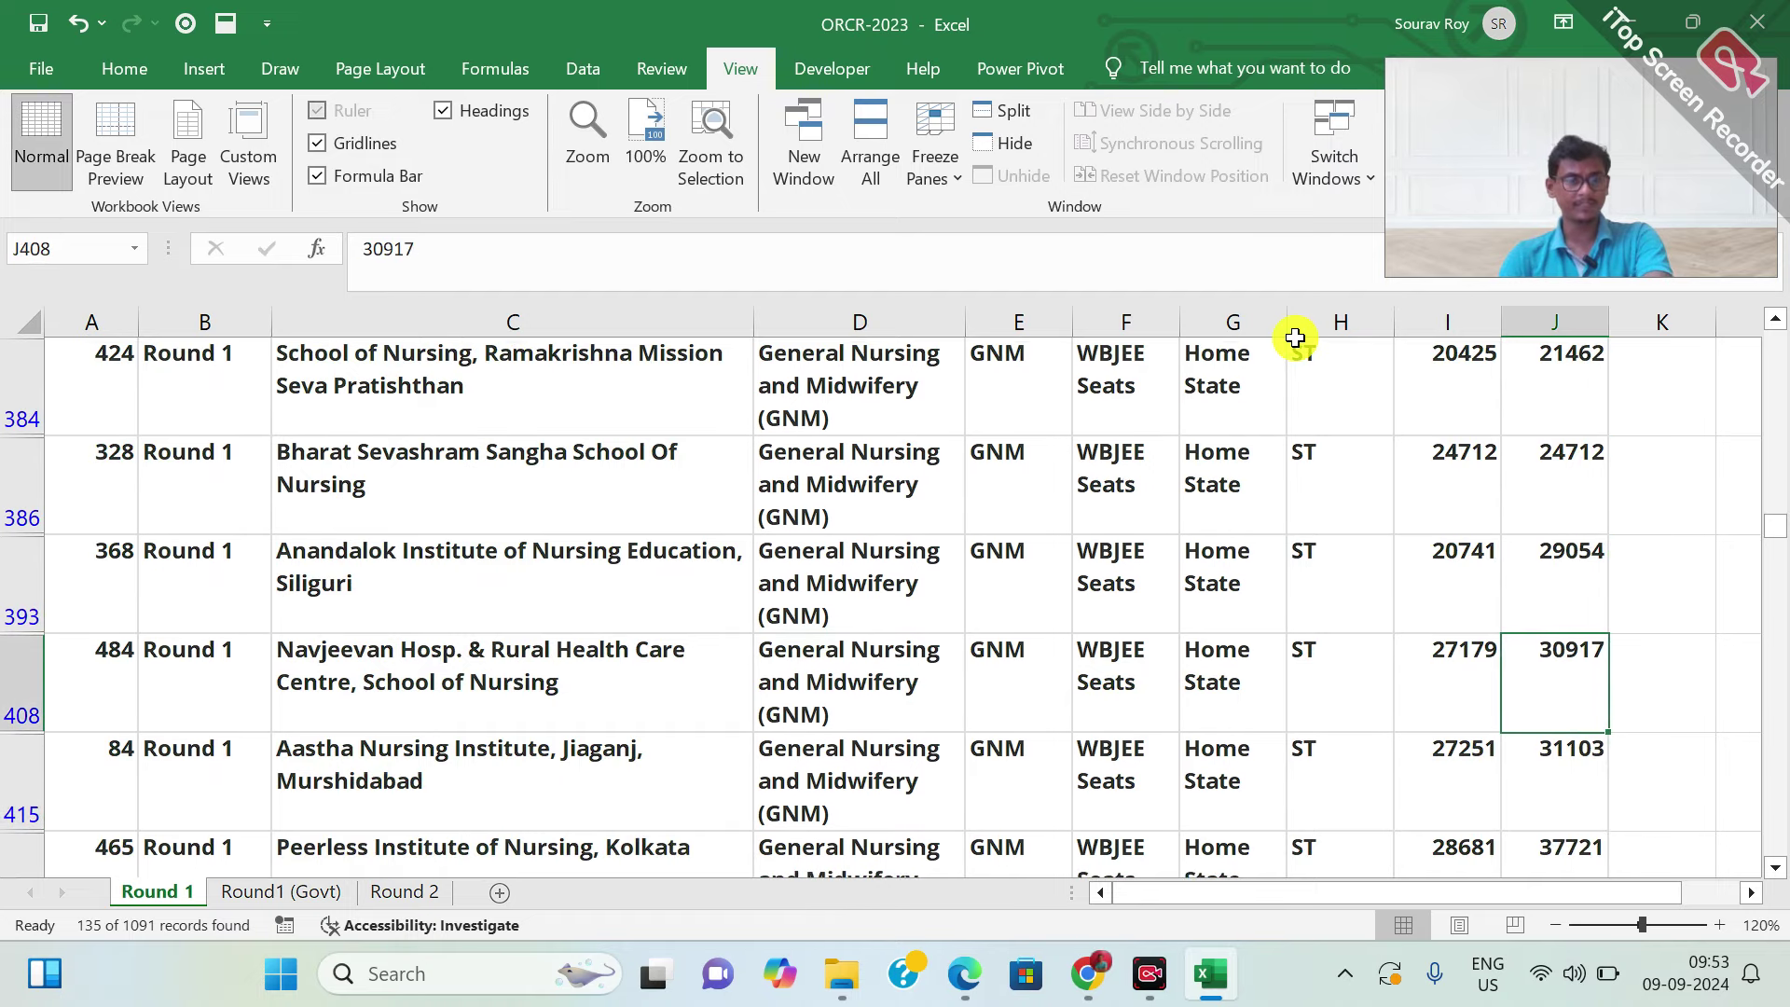
{"action": "key", "text": "Down"}
{"action": "key", "text": "Up"}
{"action": "key", "text": "Down"}
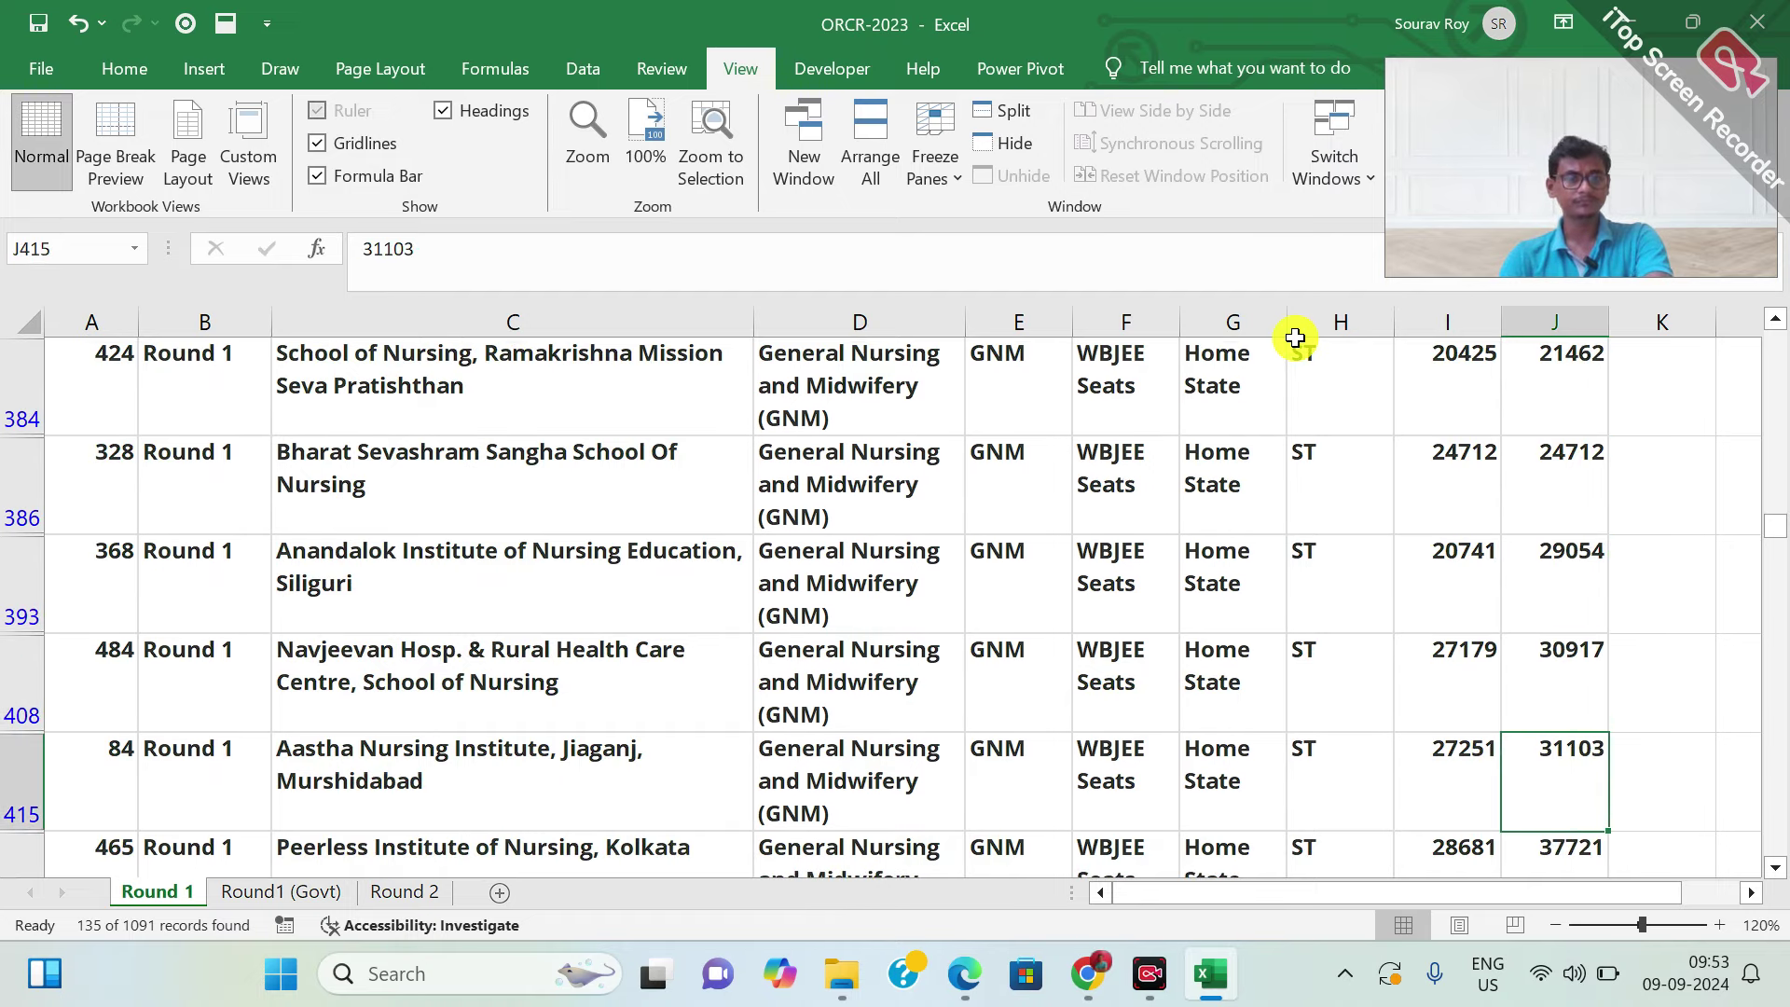
Go back up the ST list and select the GNM Training School, Barasat MCH row
{"action": "key", "text": "Up"}
{"action": "key", "text": "Up"}
{"action": "key", "text": "Up"}
{"action": "key", "text": "Up"}
{"action": "key", "text": "Up"}
{"action": "key", "text": "Up"}
{"action": "key", "text": "Up"}
{"action": "key", "text": "Up"}
{"action": "key", "text": "Up"}
{"action": "key", "text": "Down"}
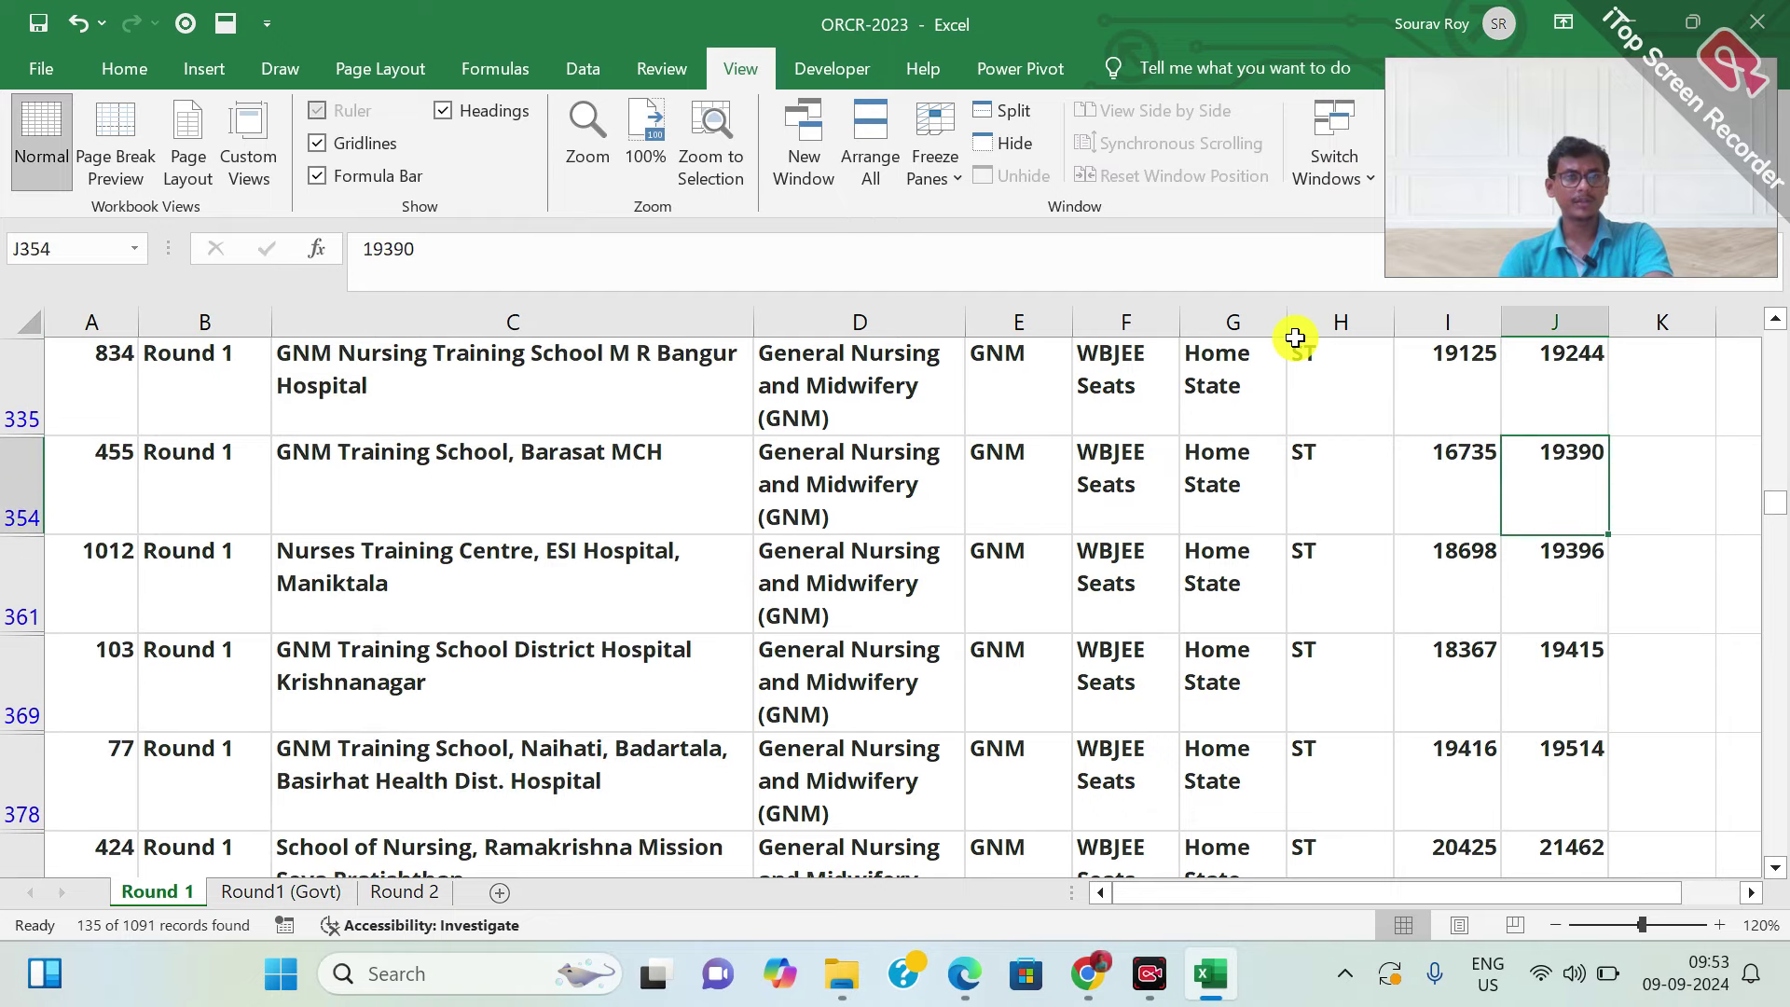
{"action": "key", "text": "shift+space"}
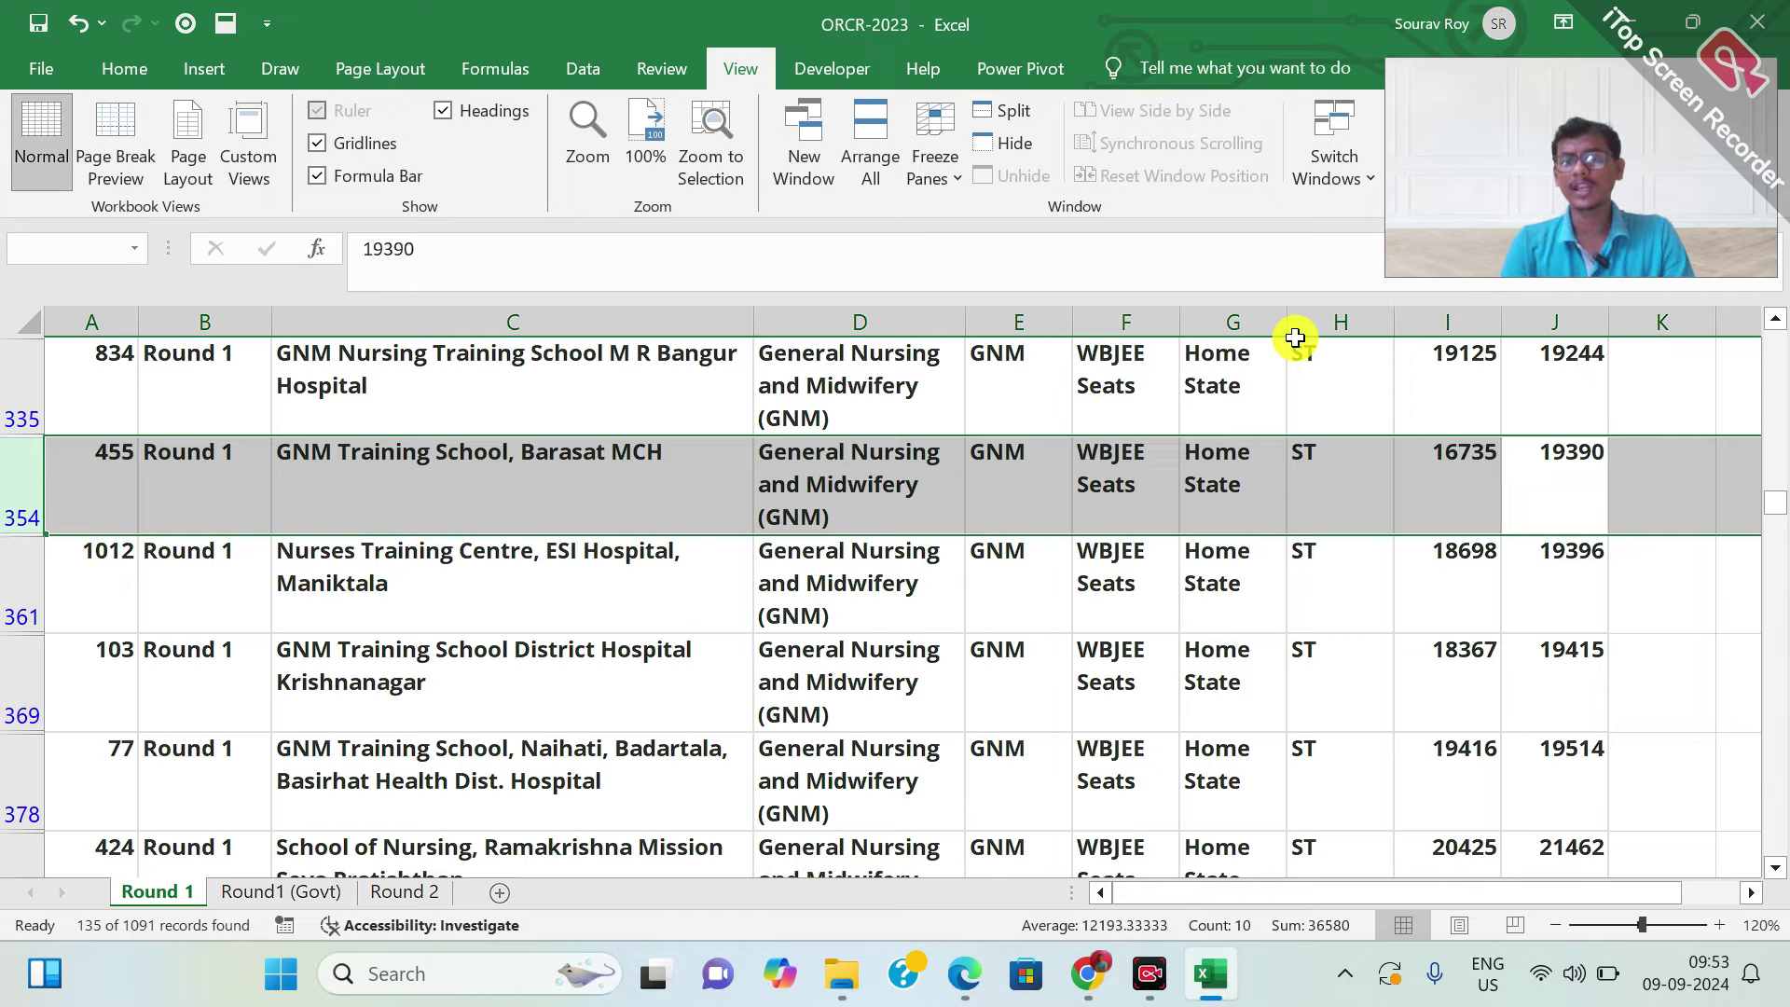
Change the Category filter to show only Civil Defence records instead of ST
{"action": "key", "text": "ctrl+Up"}
{"action": "left_click", "coordinate": [1300, 359]}
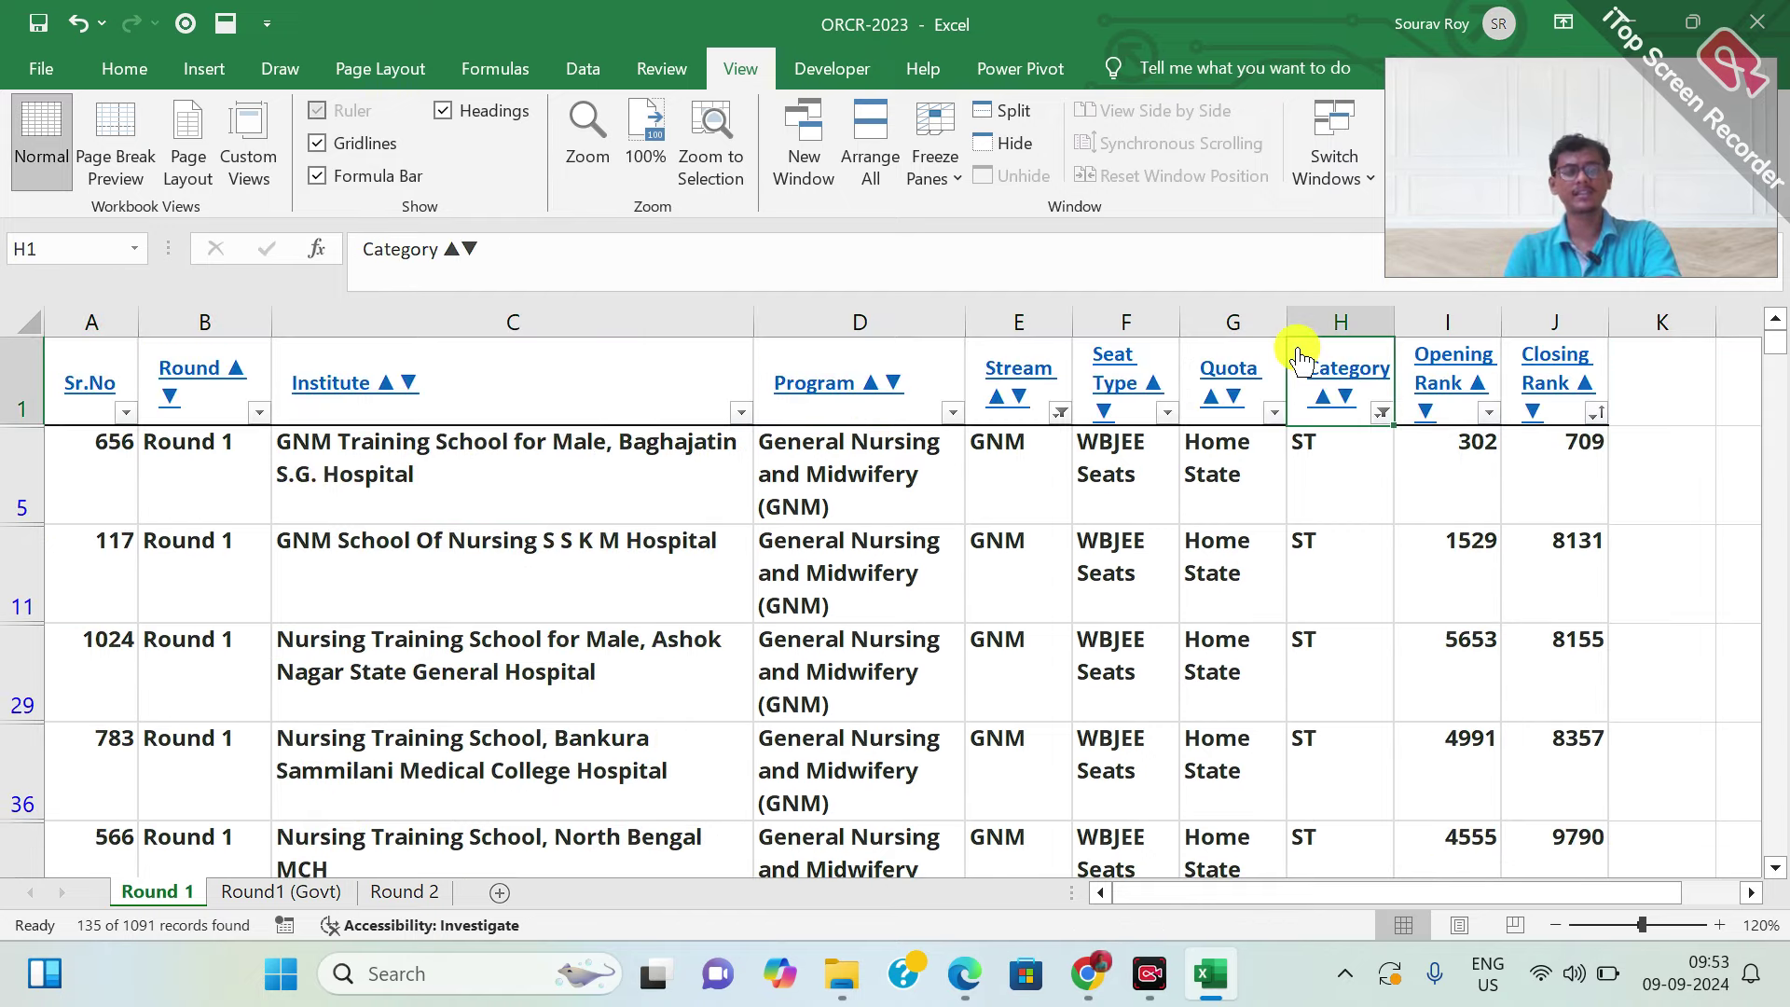
{"action": "key", "text": "alt+Down"}
{"action": "key", "text": "Down"}
{"action": "key", "text": "Down"}
{"action": "key", "text": "Down"}
{"action": "key", "text": "Down"}
{"action": "key", "text": "Down"}
{"action": "key", "text": "Down"}
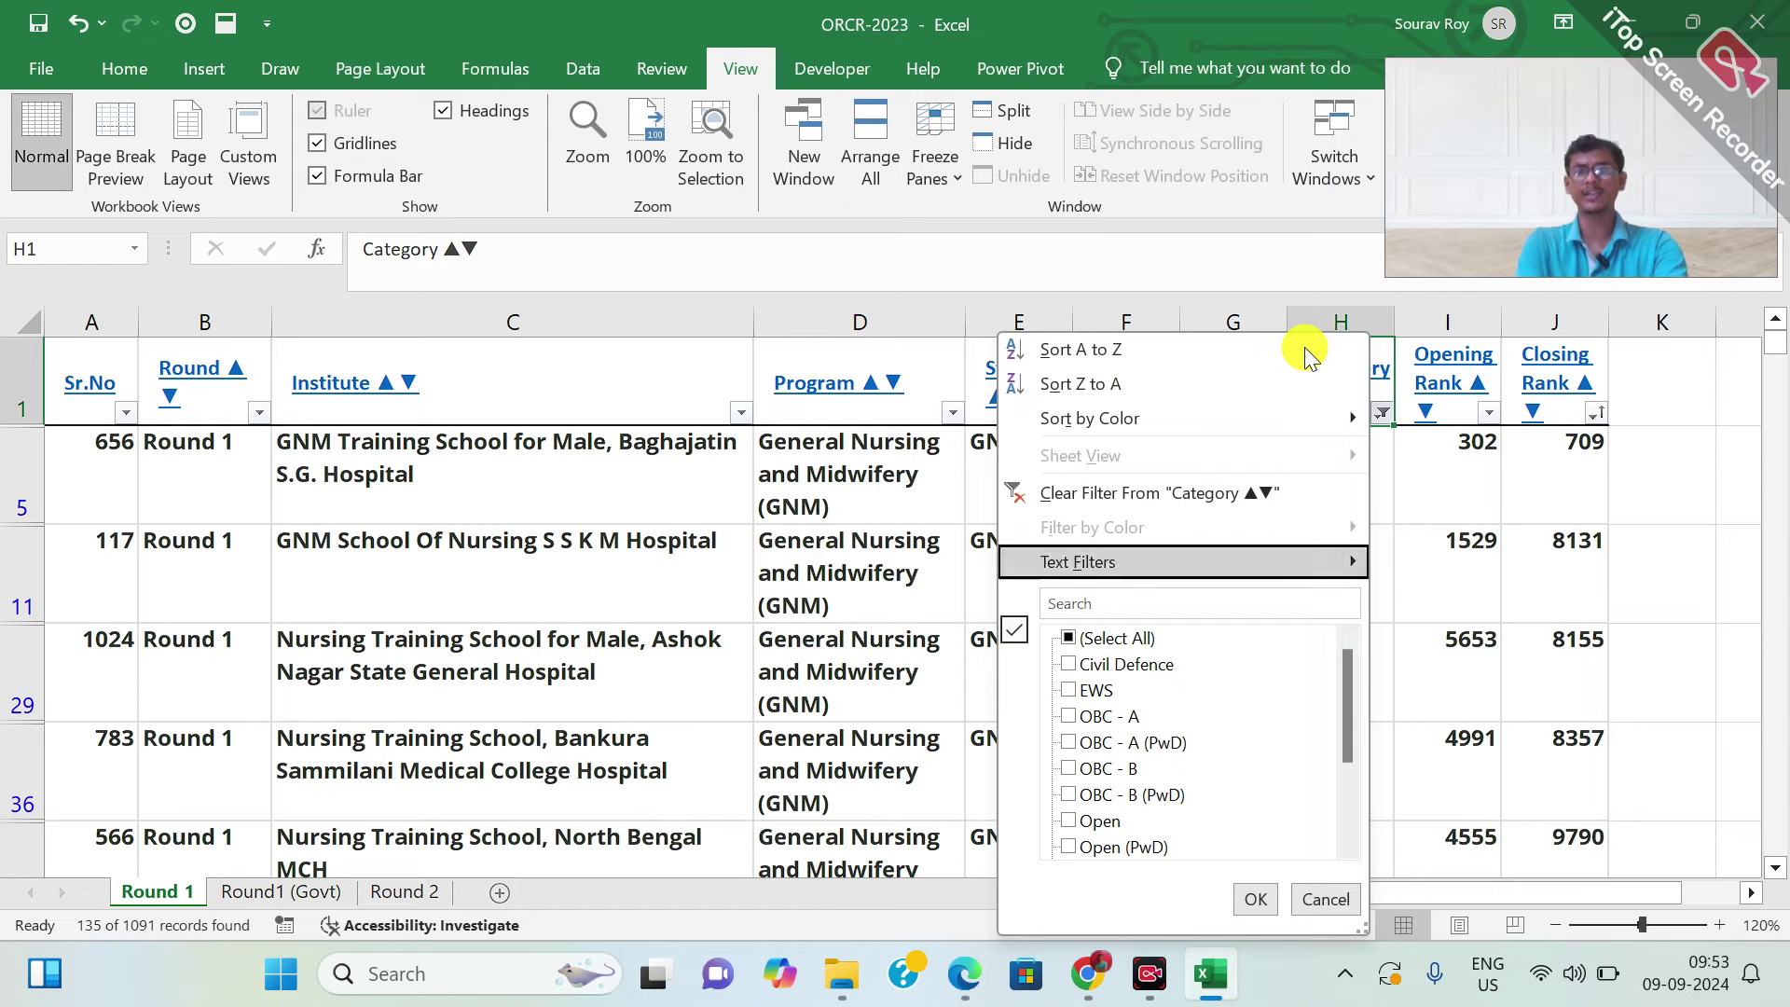
{"action": "key", "text": "Down"}
{"action": "key", "text": "Down"}
{"action": "key", "text": "space"}
{"action": "key", "text": "Down"}
{"action": "key", "text": "space"}
{"action": "key", "text": "Tab"}
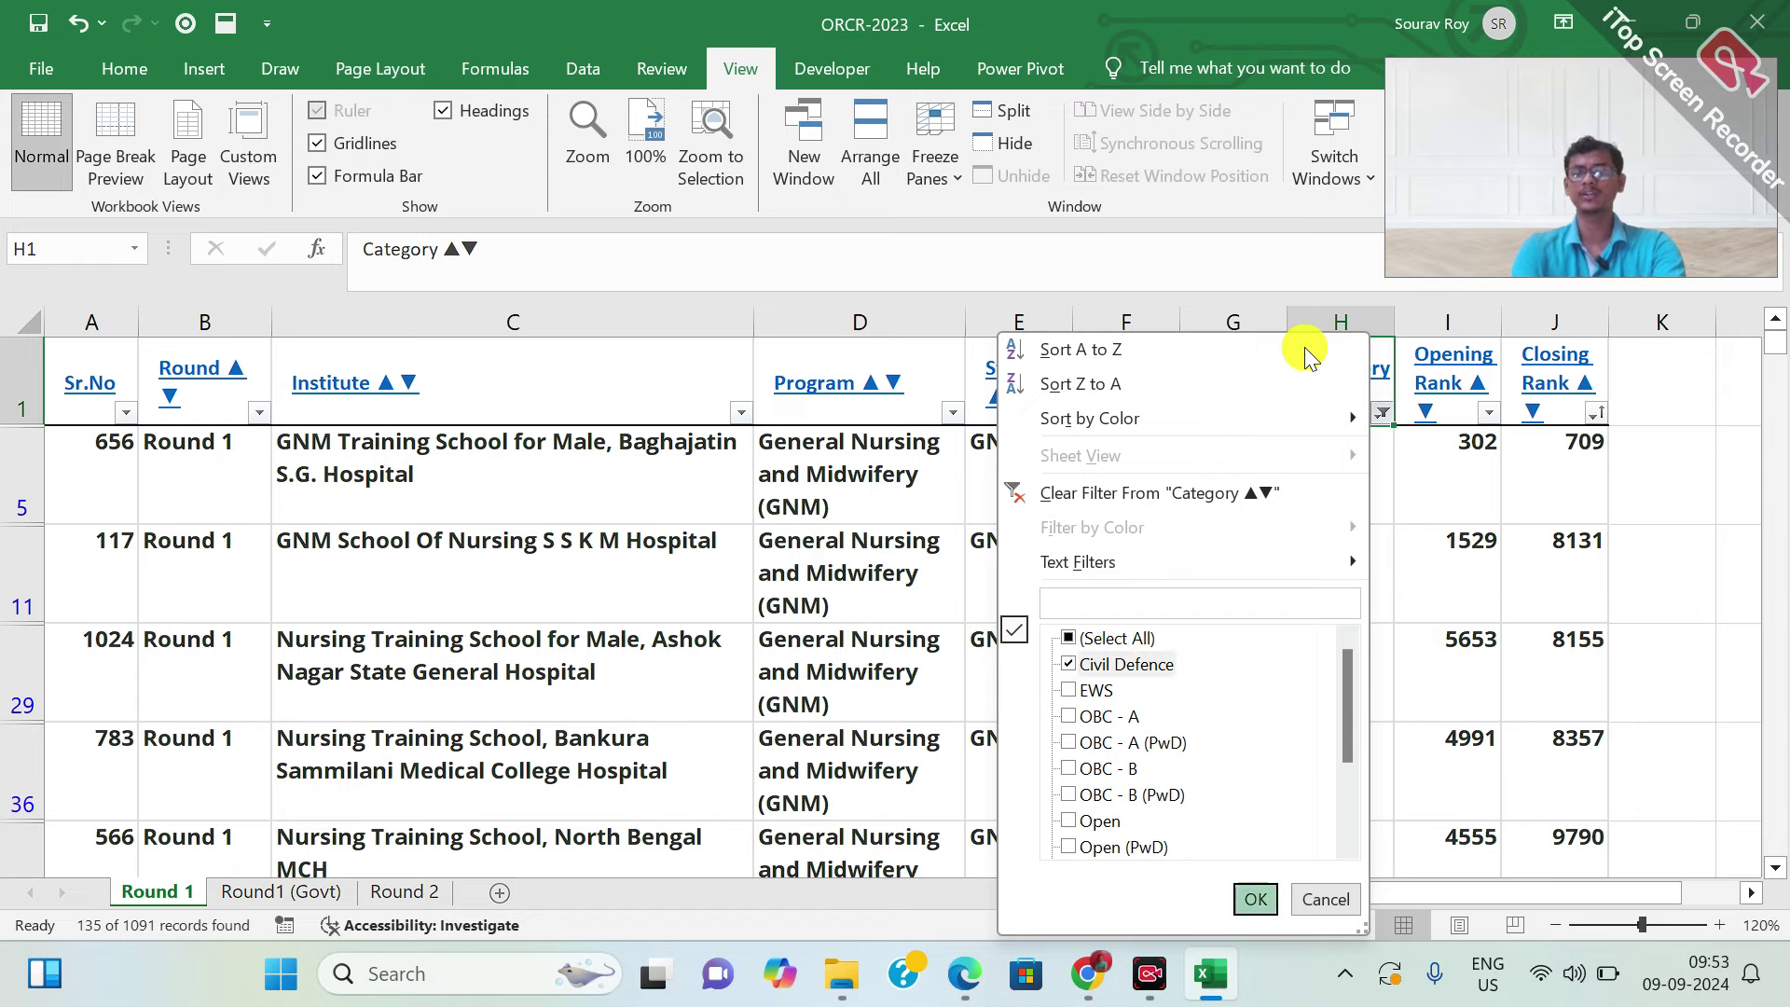
{"action": "key", "text": "Return"}
Sort the Civil Defence records by Closing Rank from smallest to largest
{"action": "key", "text": "Right"}
{"action": "key", "text": "Right"}
{"action": "key", "text": "alt+Down"}
{"action": "key", "text": "Down"}
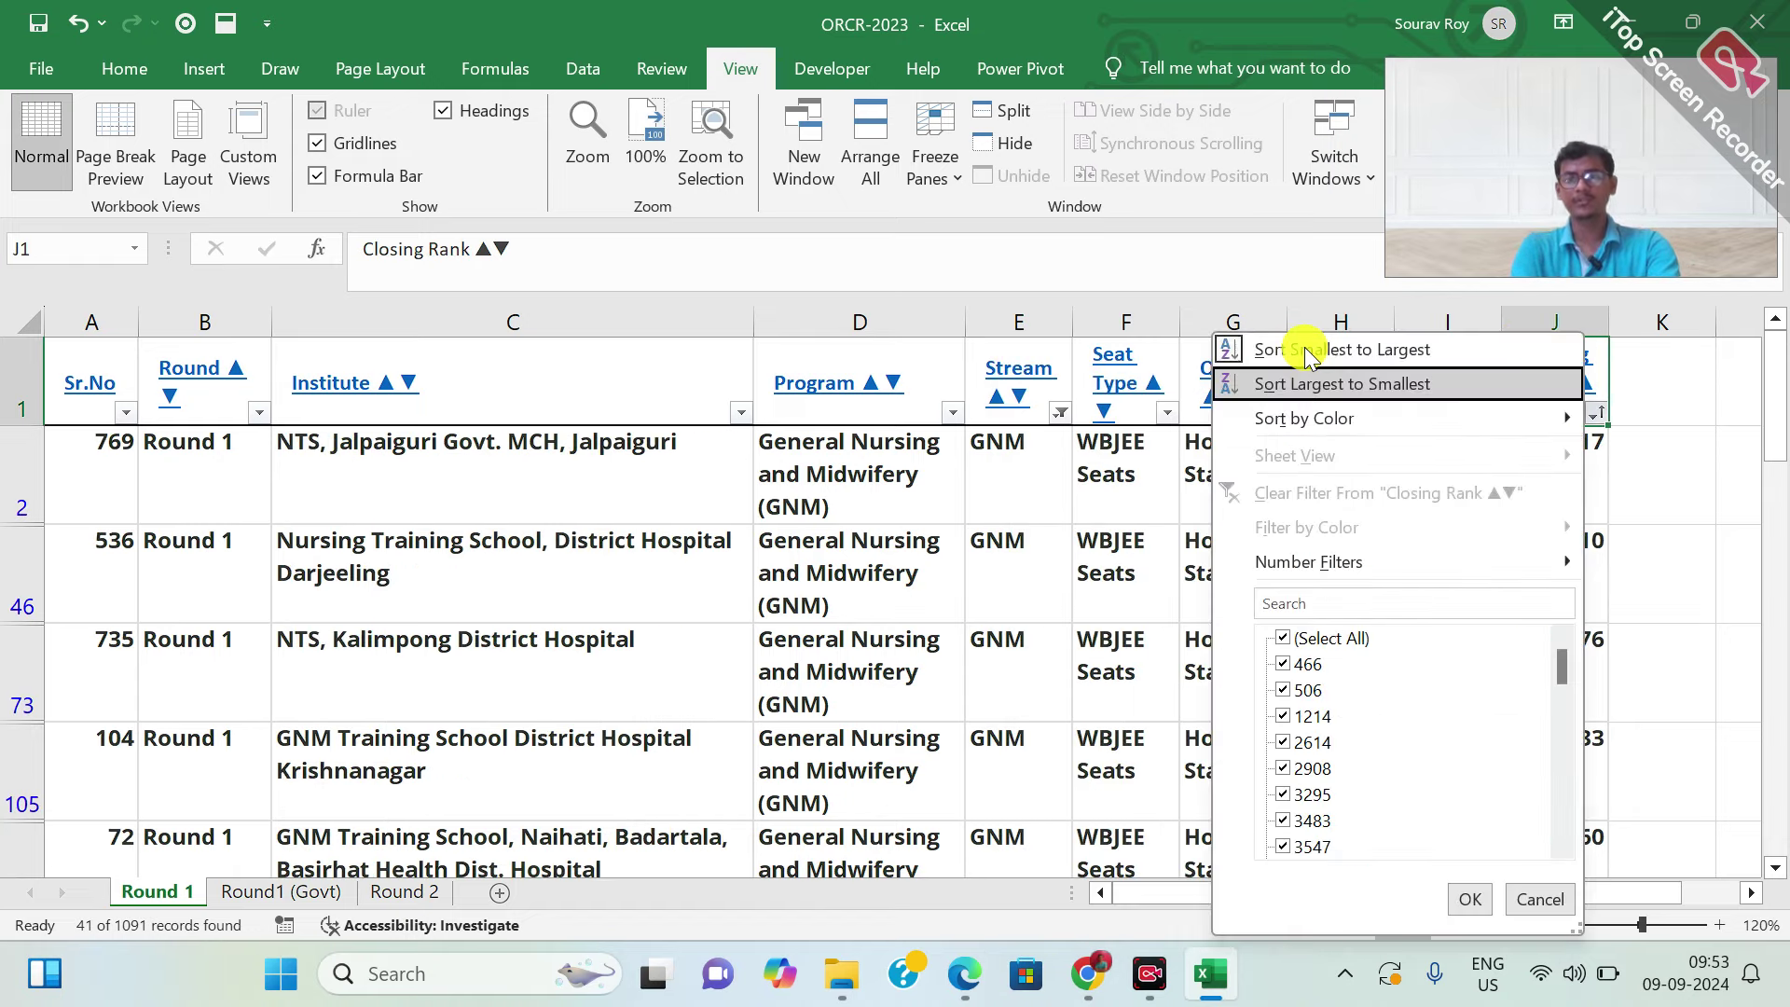
{"action": "left_click", "coordinate": [1305, 353]}
Select the first Civil Defence record and examine the closing ranks down to NTS, Bardhaman MCH
{"action": "key", "text": "Down"}
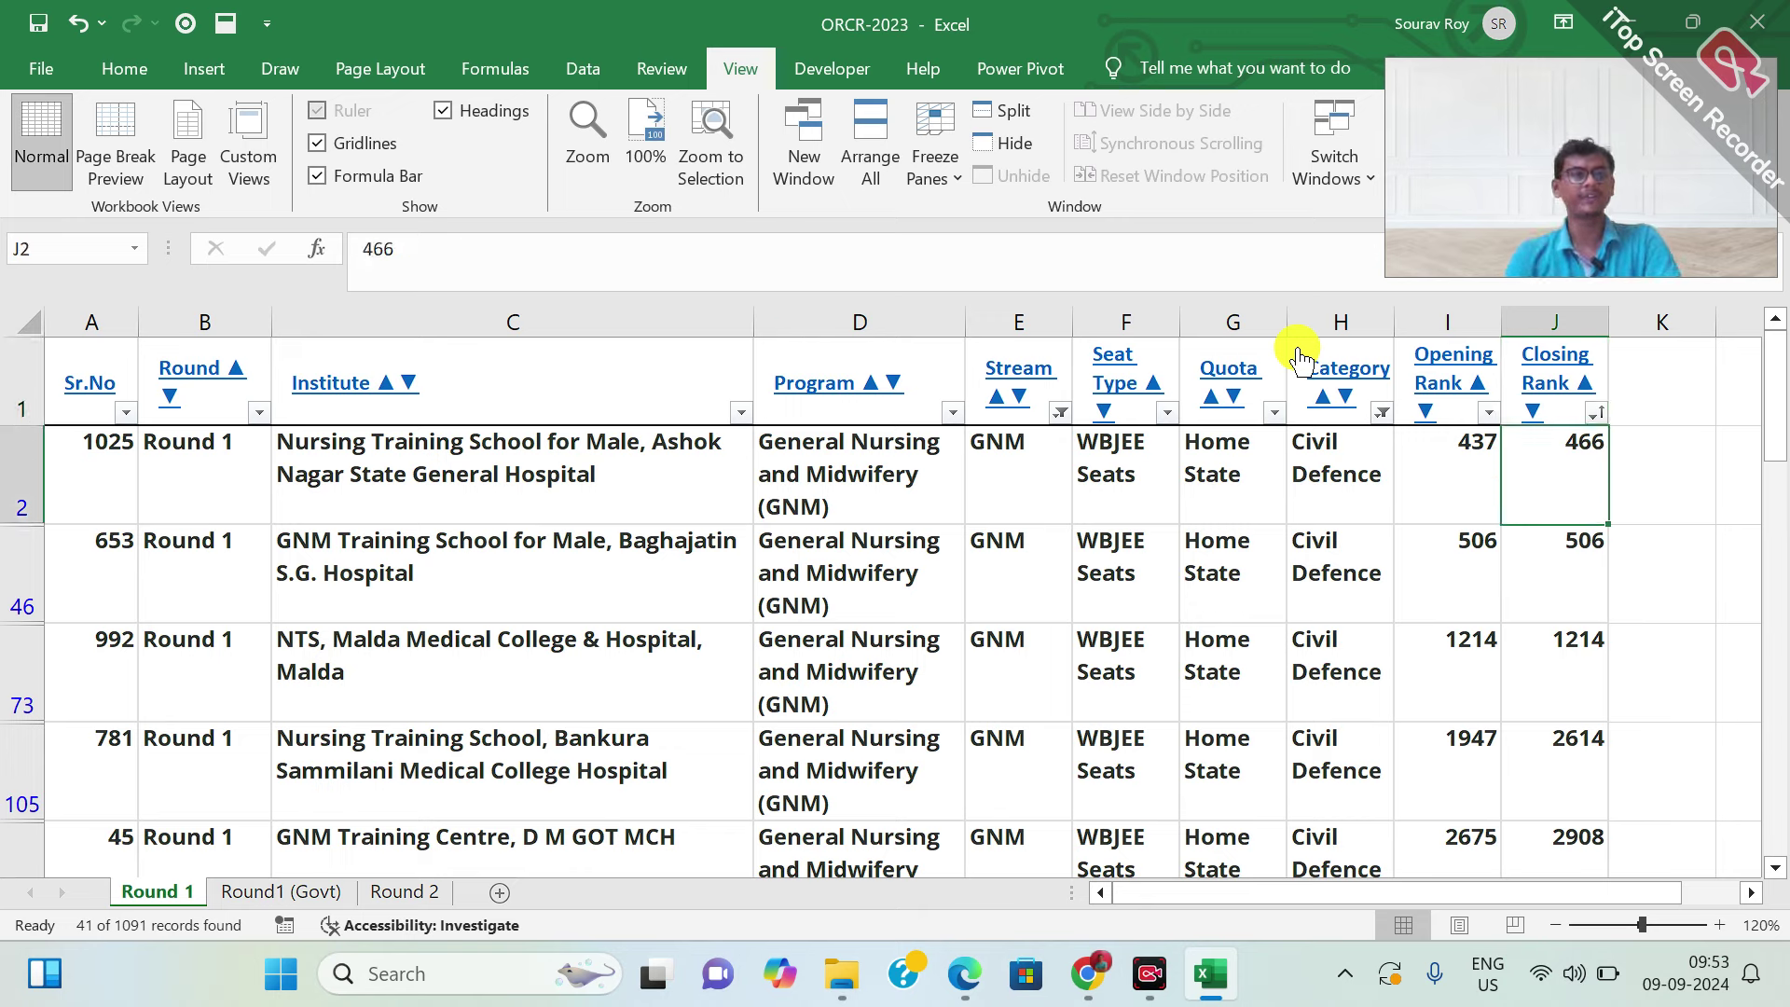
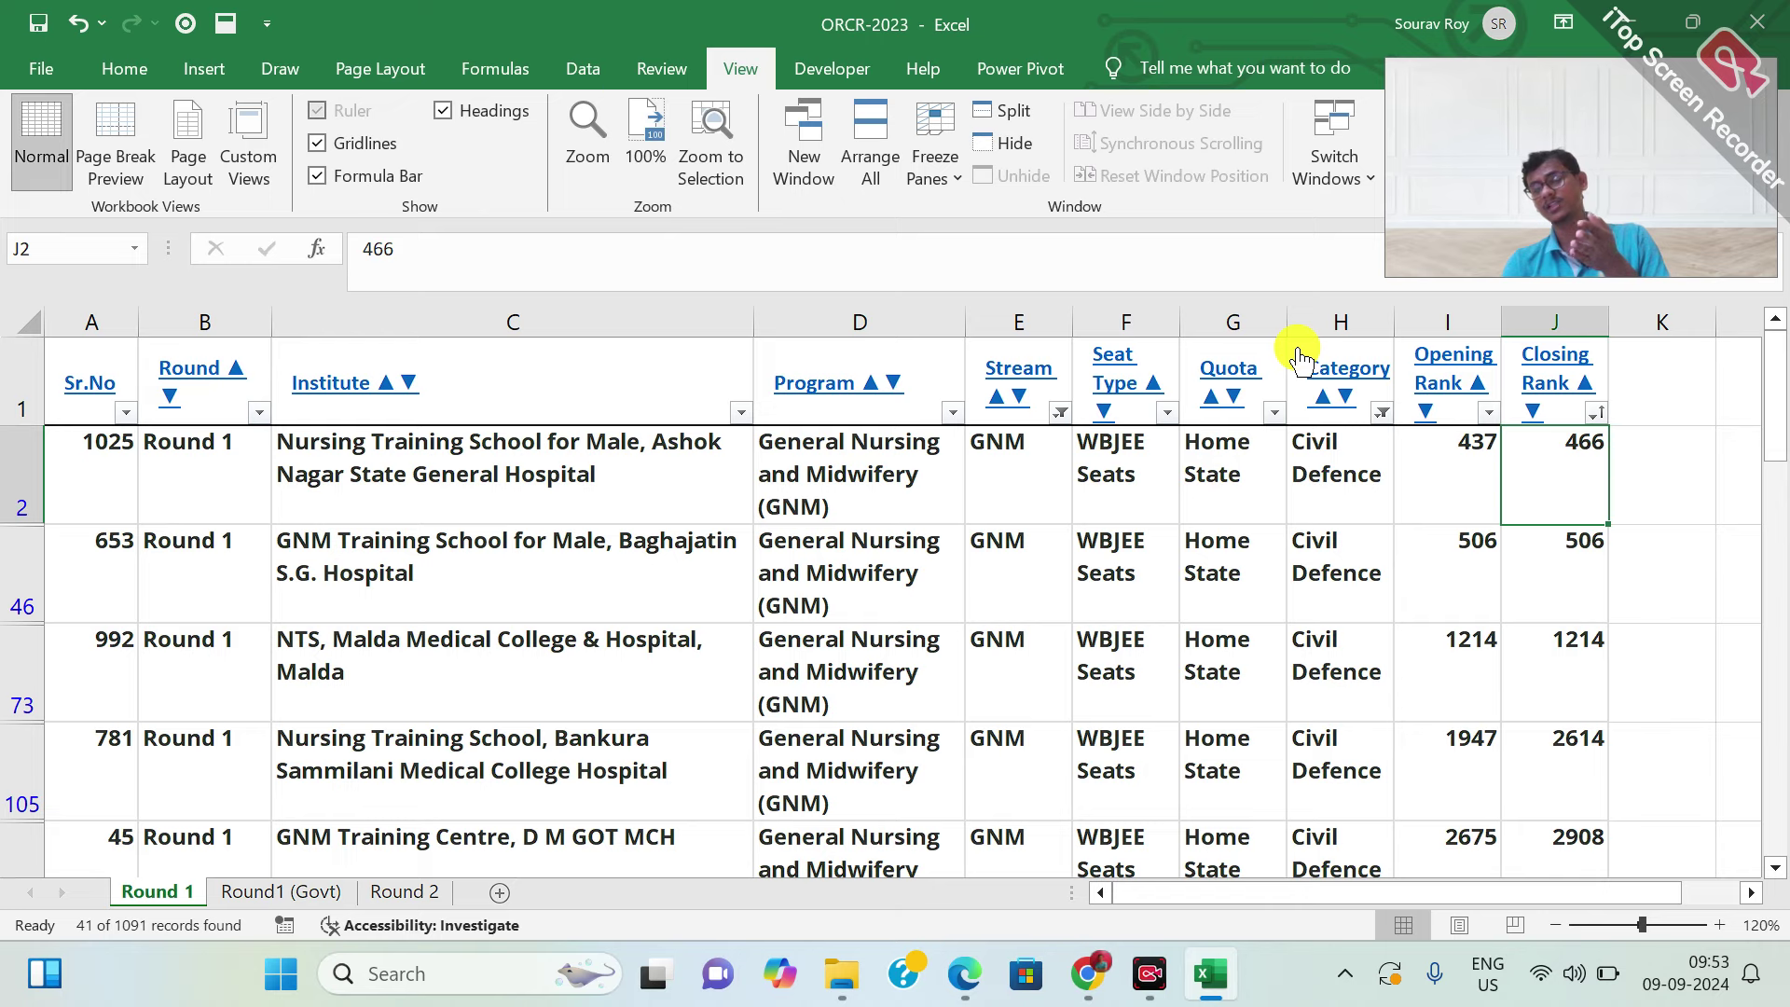
{"action": "key", "text": "shift+space"}
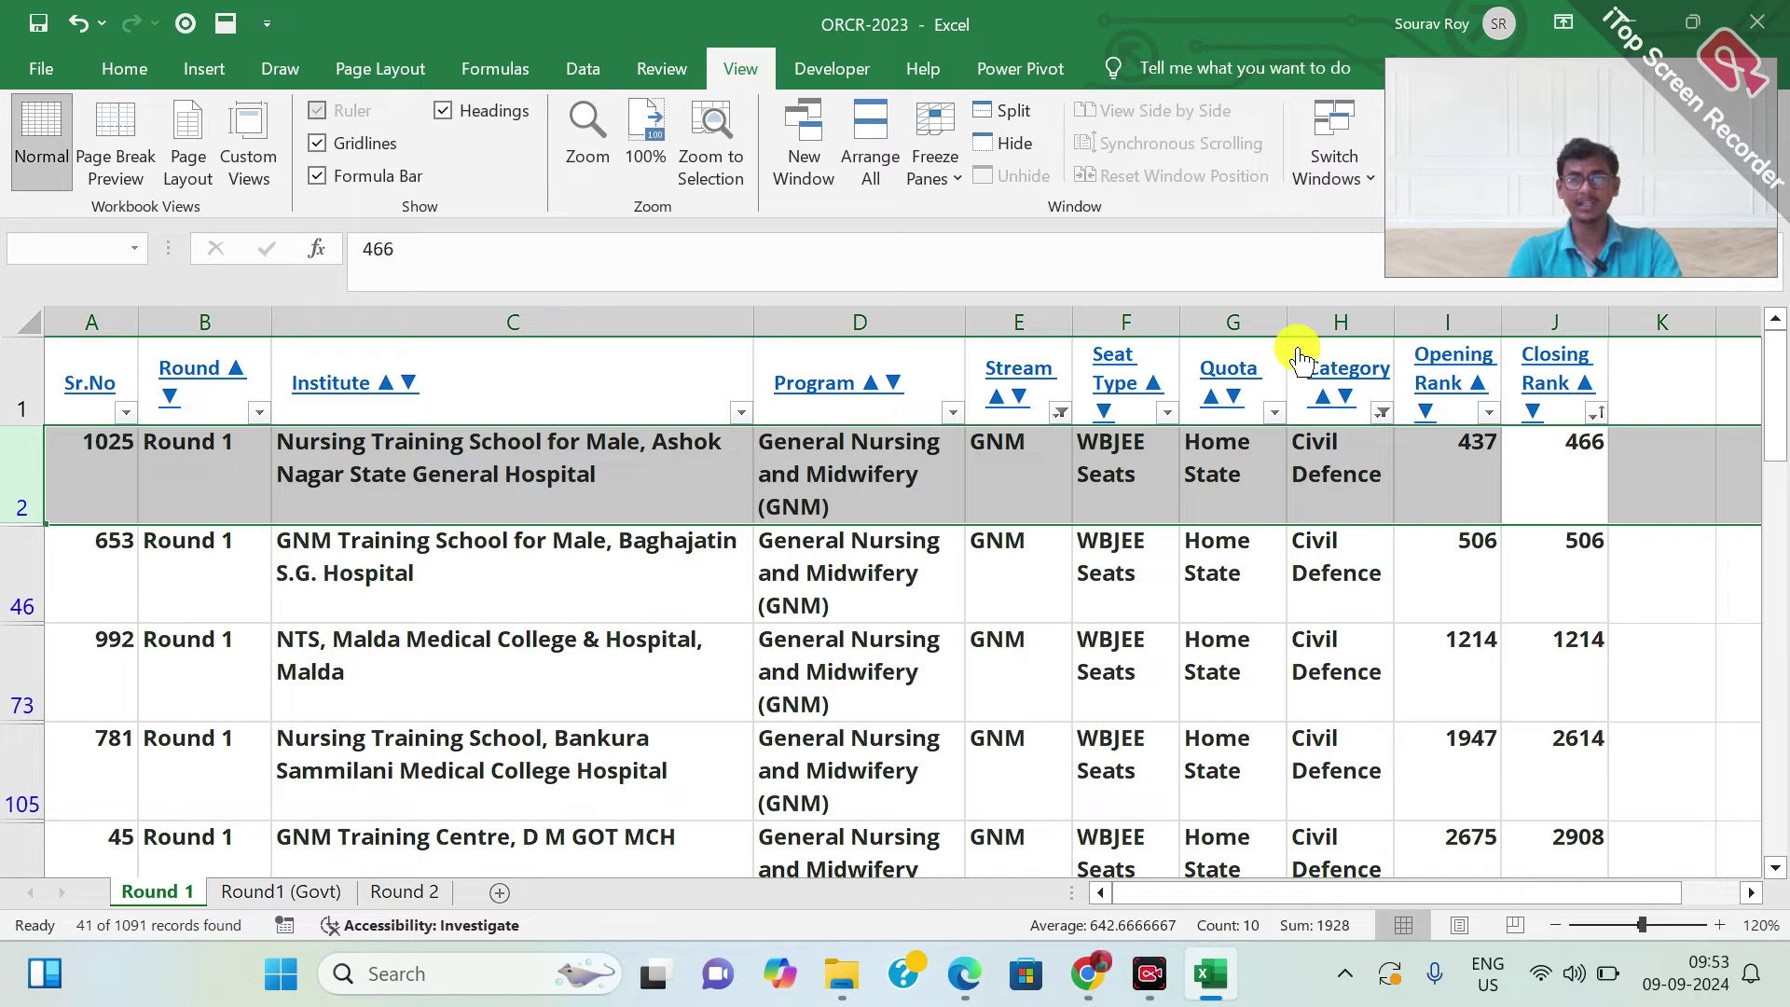
{"action": "key", "text": "Down"}
{"action": "key", "text": "Down"}
{"action": "key", "text": "Down"}
{"action": "key", "text": "Down"}
{"action": "key", "text": "Down"}
{"action": "key", "text": "Down"}
{"action": "key", "text": "Down"}
{"action": "key", "text": "Down"}
{"action": "key", "text": "Down"}
{"action": "key", "text": "Down"}
{"action": "key", "text": "Down"}
{"action": "key", "text": "Down"}
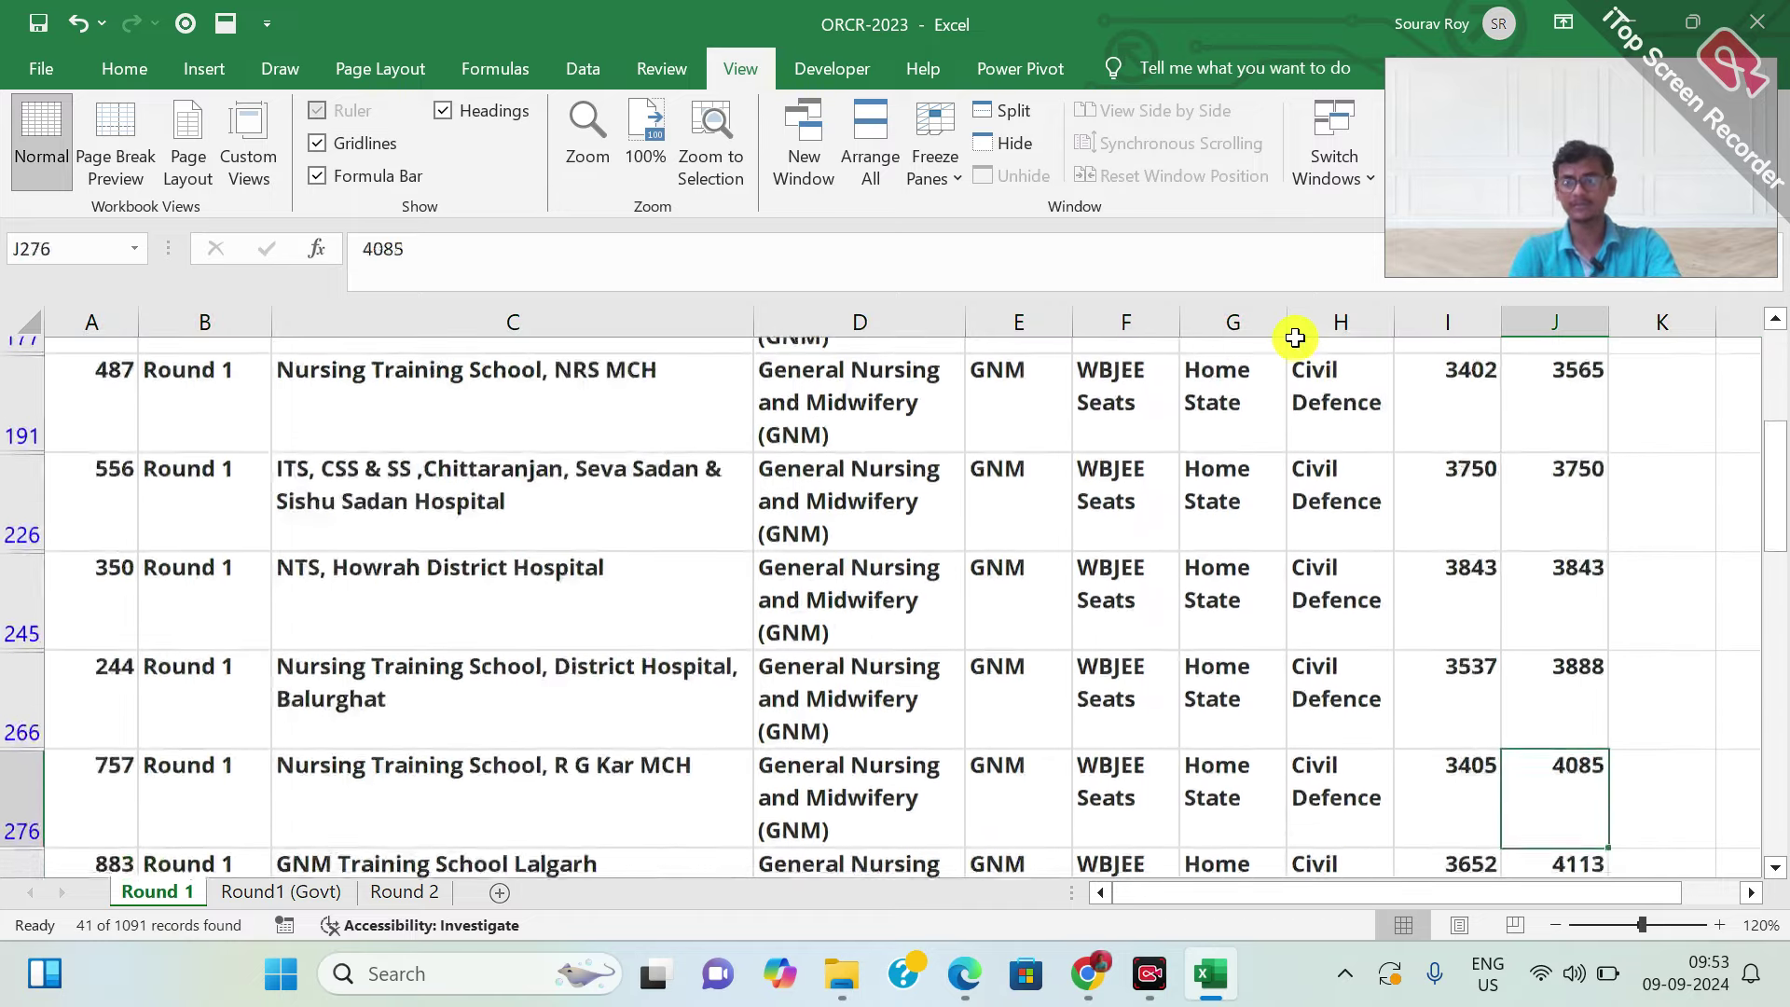
{"action": "key", "text": "Down"}
{"action": "key", "text": "Down"}
{"action": "key", "text": "Down"}
{"action": "key", "text": "Up"}
{"action": "key", "text": "Up"}
{"action": "key", "text": "Down"}
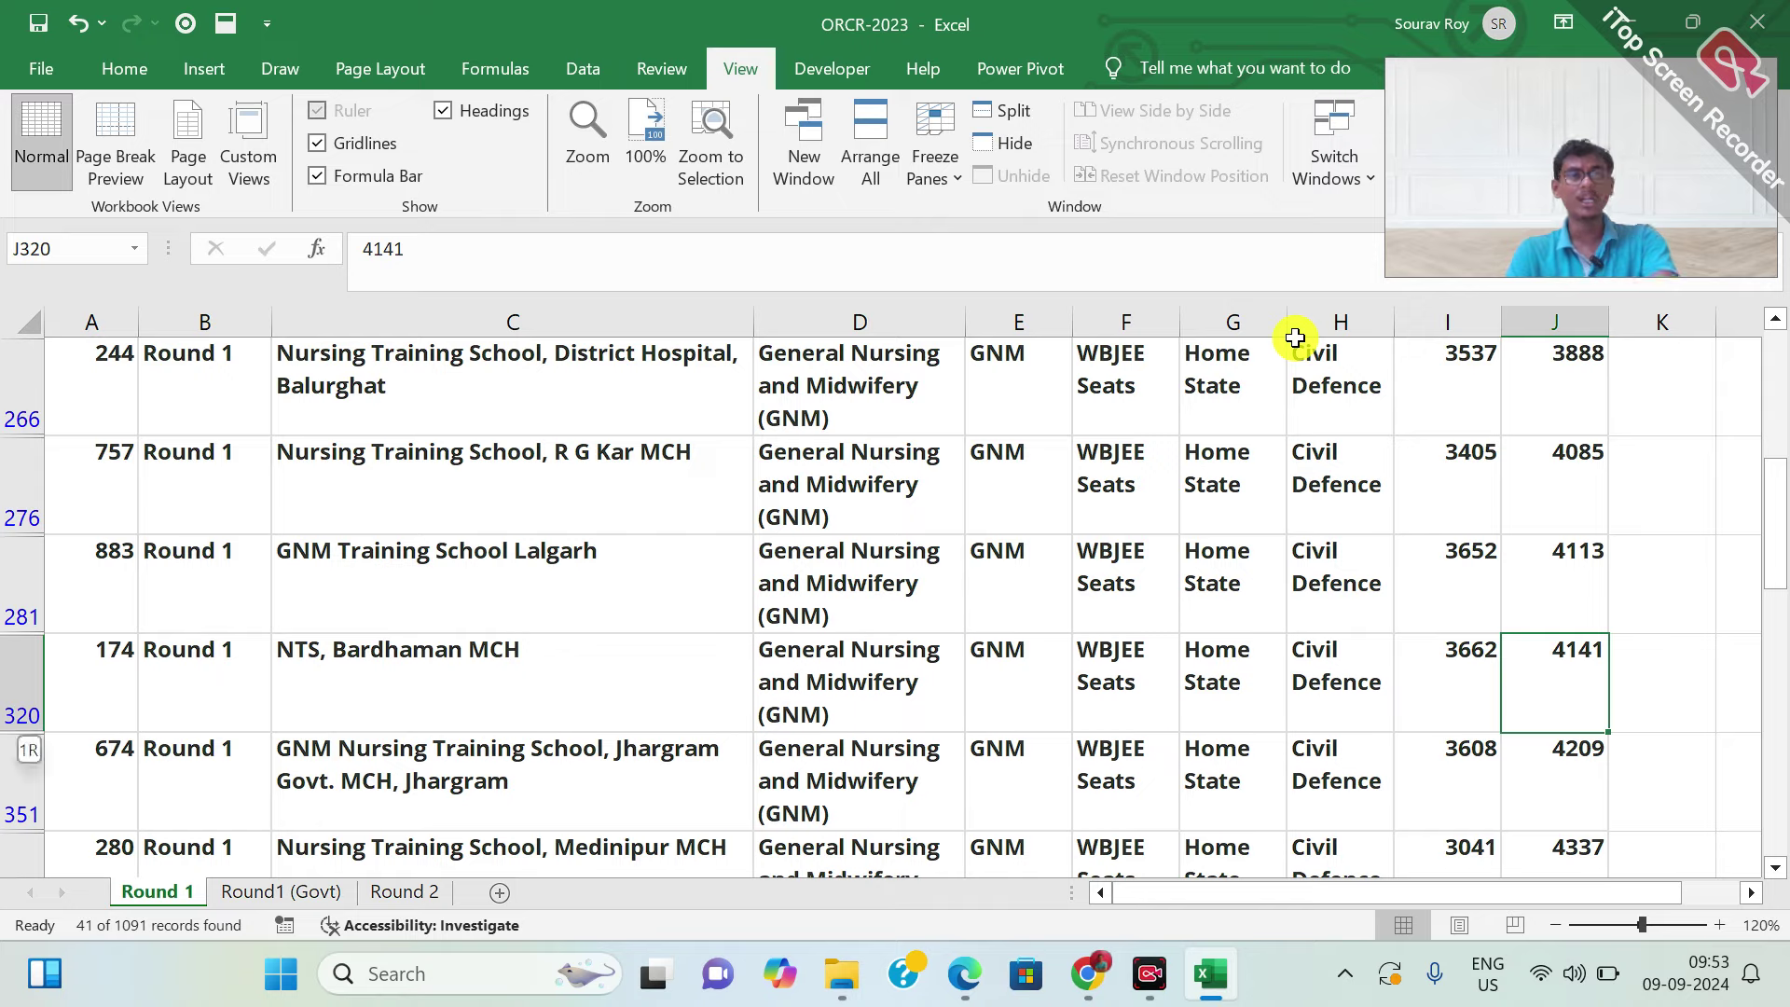
Examine the Civil Defence ranks further down and select the Sambhu Nath Pandit Hospital row
{"action": "key", "text": "Down"}
{"action": "key", "text": "Down"}
{"action": "key", "text": "Down"}
{"action": "key", "text": "Down"}
{"action": "key", "text": "Down"}
{"action": "key", "text": "Down"}
{"action": "key", "text": "Down"}
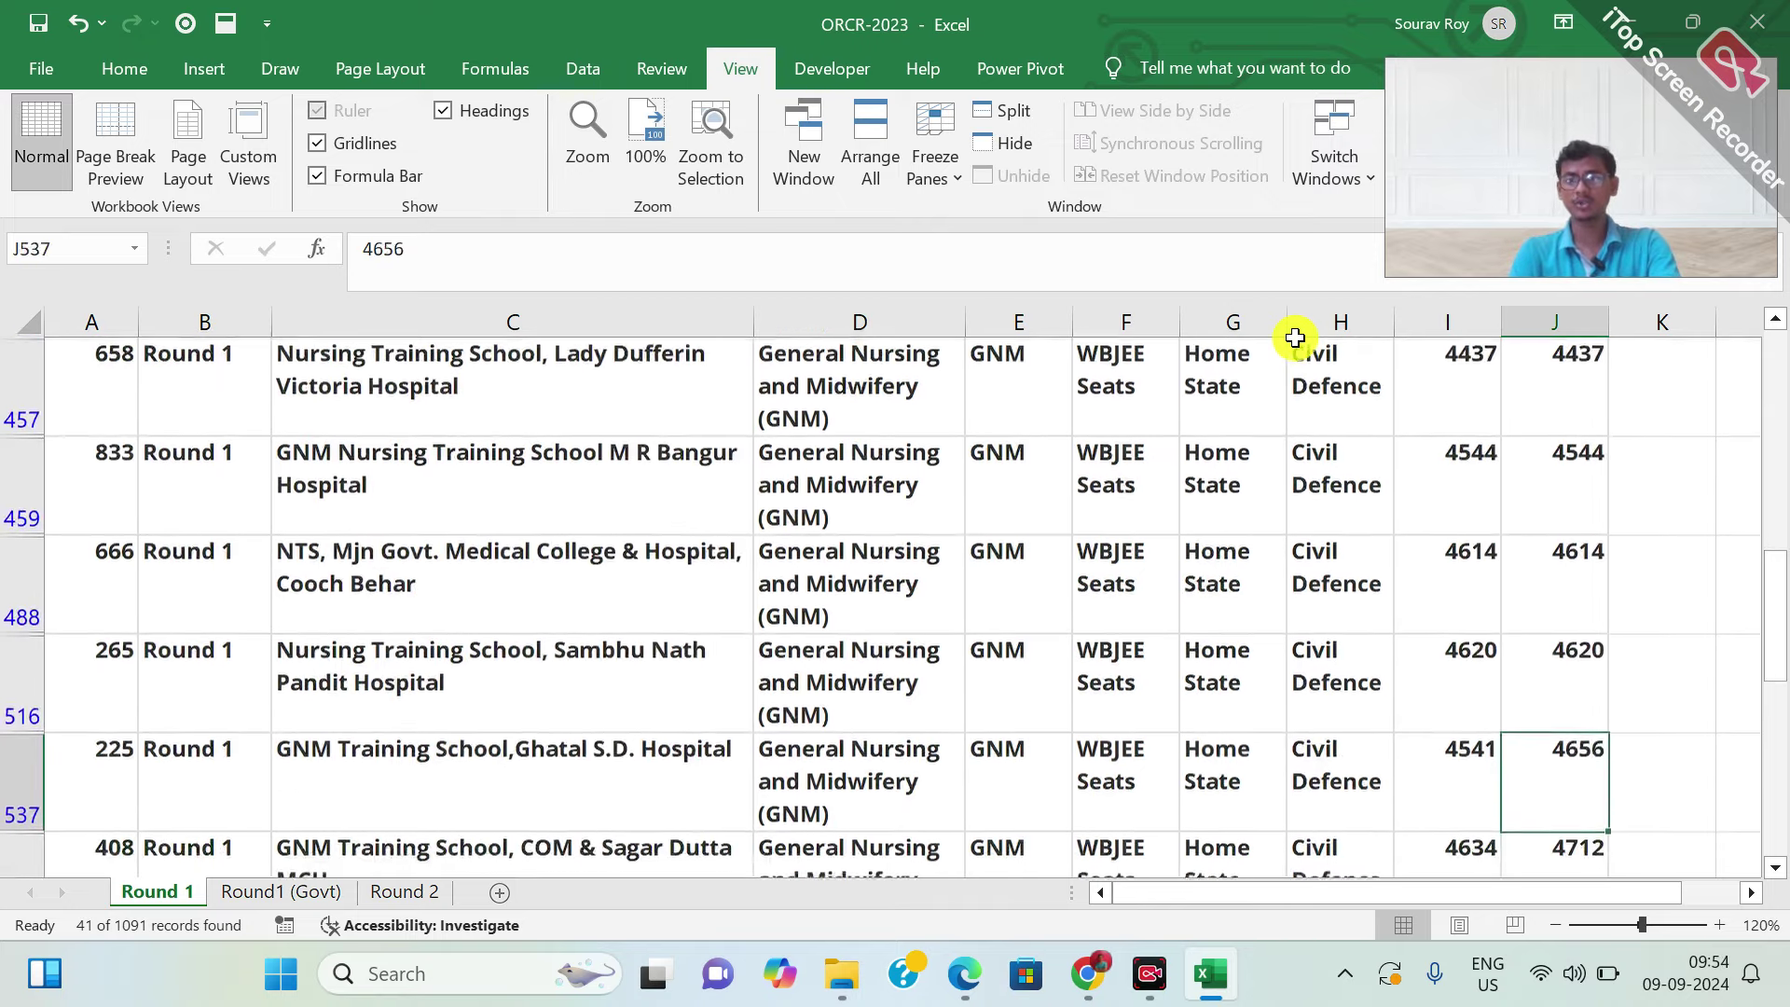
{"action": "key", "text": "Up"}
{"action": "key", "text": "Up"}
{"action": "key", "text": "Up"}
{"action": "key", "text": "Down"}
{"action": "key", "text": "Down"}
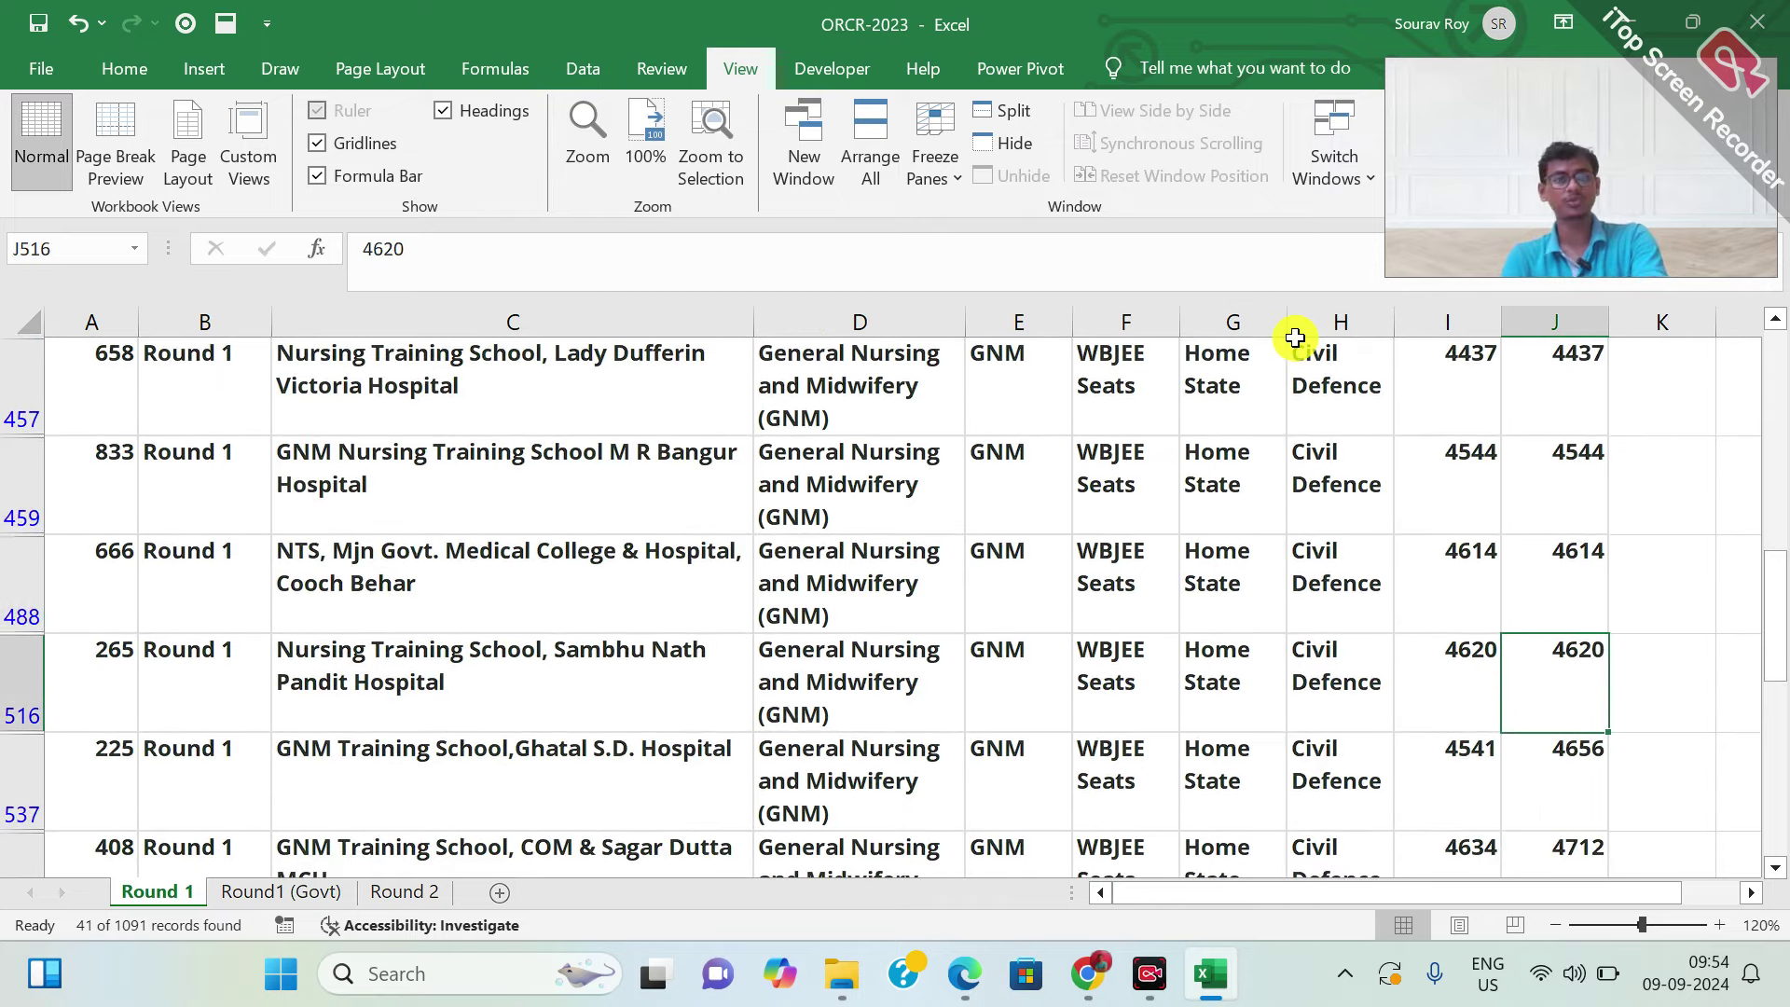
{"action": "key", "text": "shift+space"}
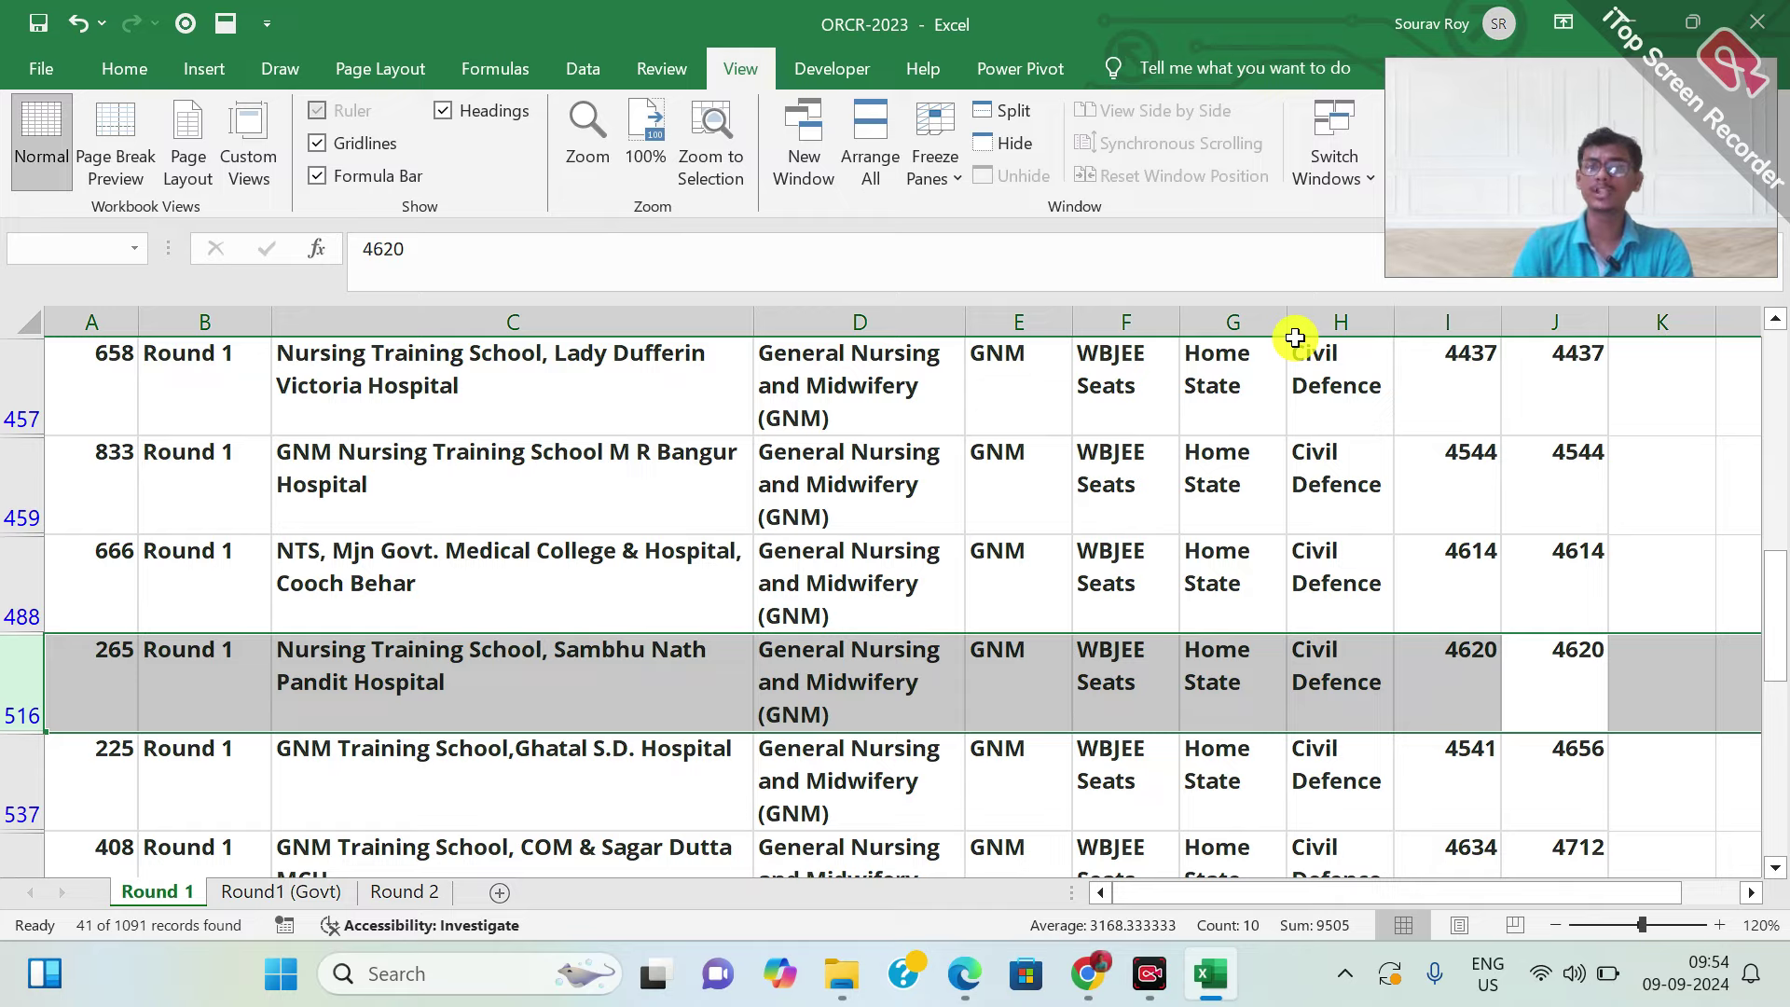
Select the Ghatal S.D. Hospital row and examine the following Civil Defence ranks down to ESI Hospital, Maniktala
{"action": "key", "text": "Down"}
{"action": "key", "text": "shift+space"}
{"action": "key", "text": "Down"}
{"action": "key", "text": "Down"}
{"action": "key", "text": "Down"}
{"action": "key", "text": "Down"}
{"action": "key", "text": "Down"}
{"action": "key", "text": "Down"}
{"action": "key", "text": "Down"}
{"action": "key", "text": "Down"}
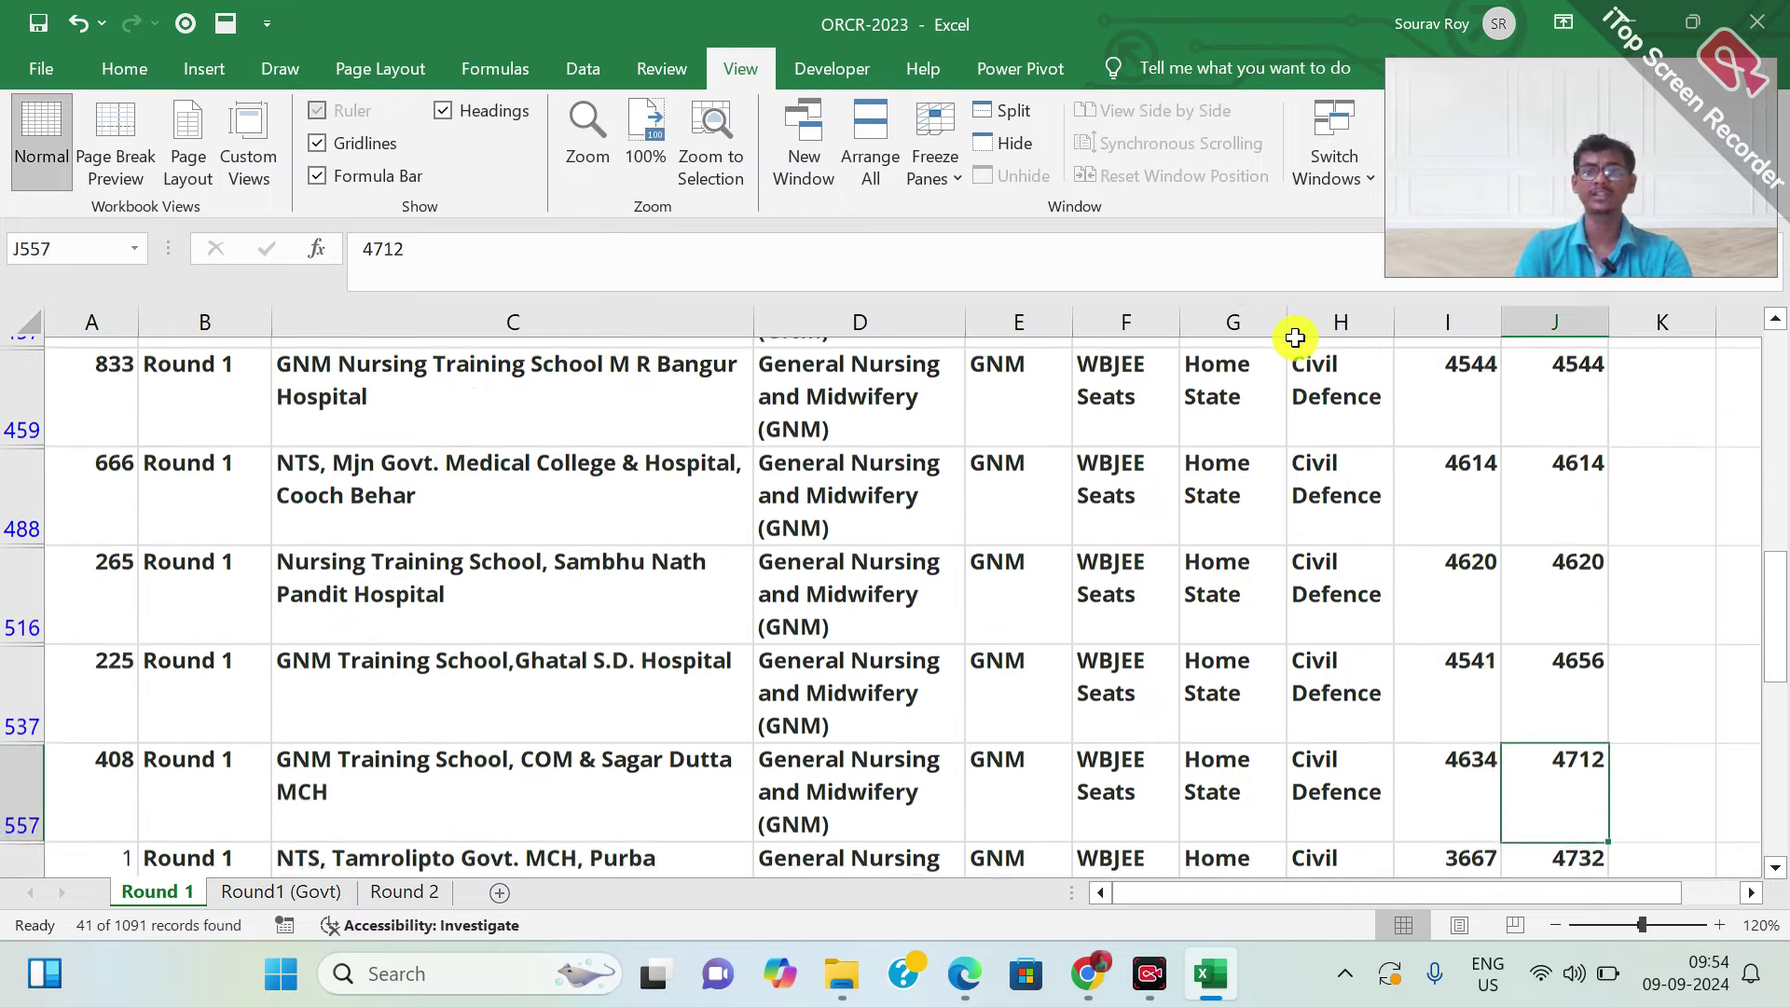
{"action": "key", "text": "Up"}
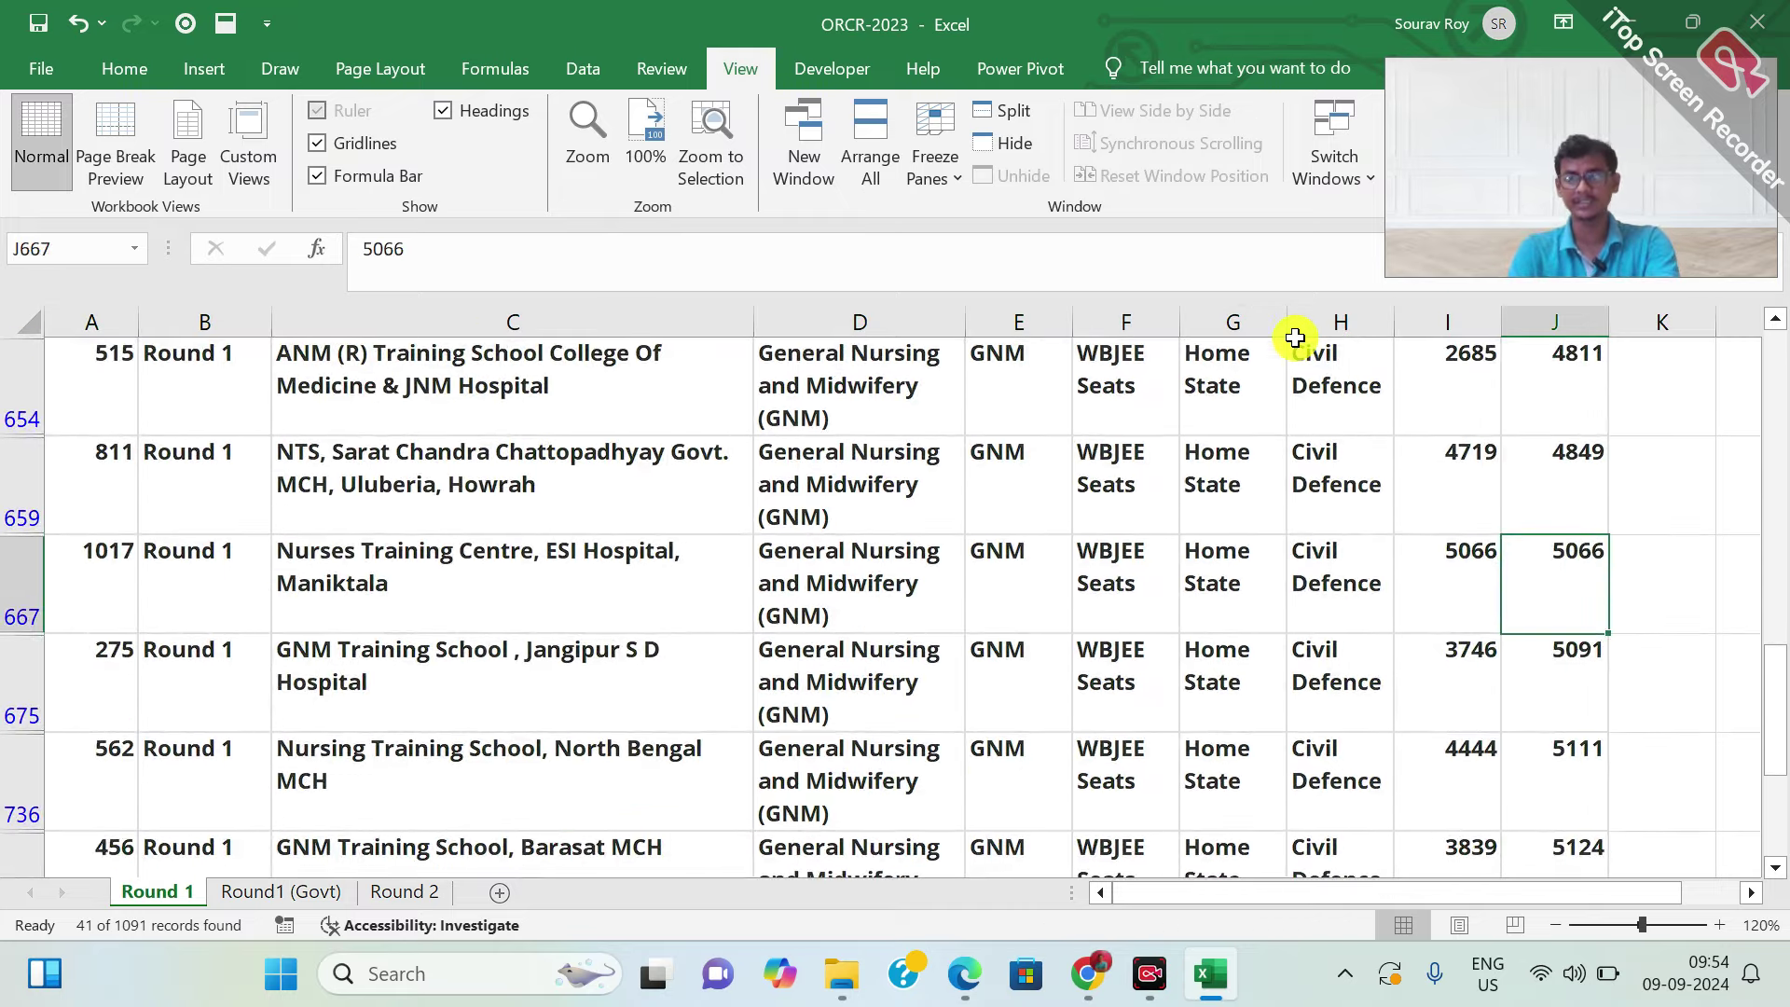
{"action": "key", "text": "BackSpace"}
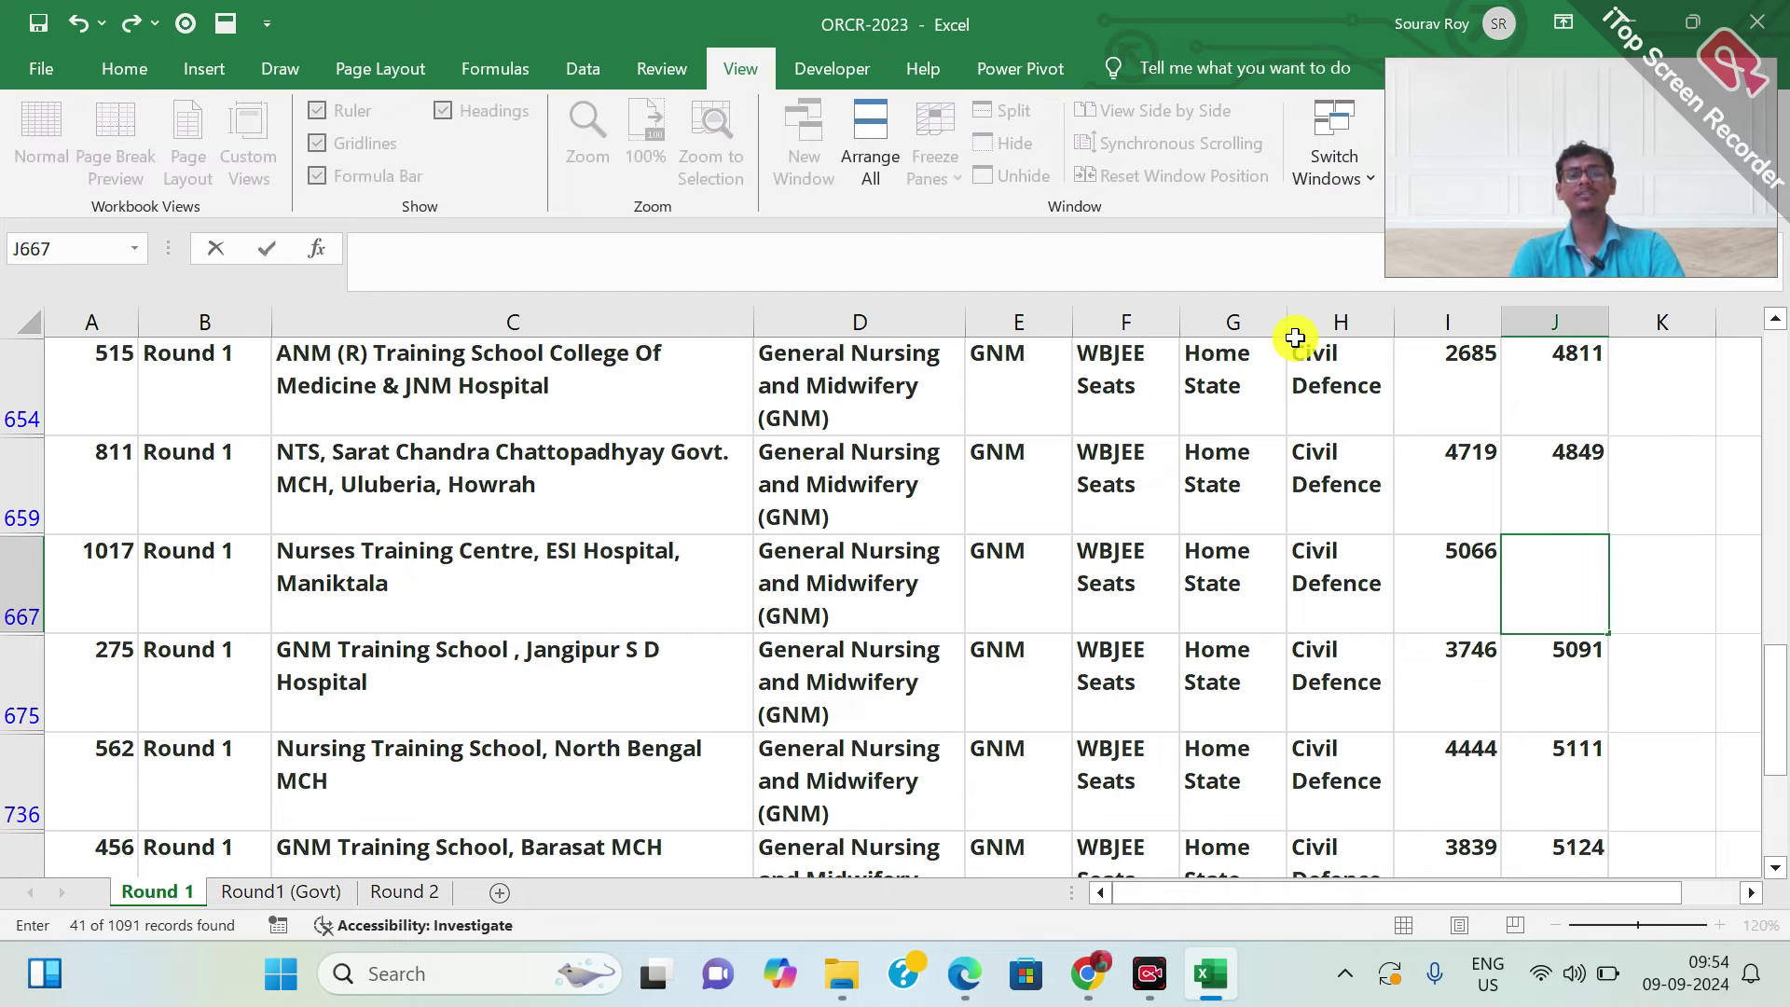
{"action": "key", "text": "ctrl+z"}
{"action": "key", "text": "BackSpace"}
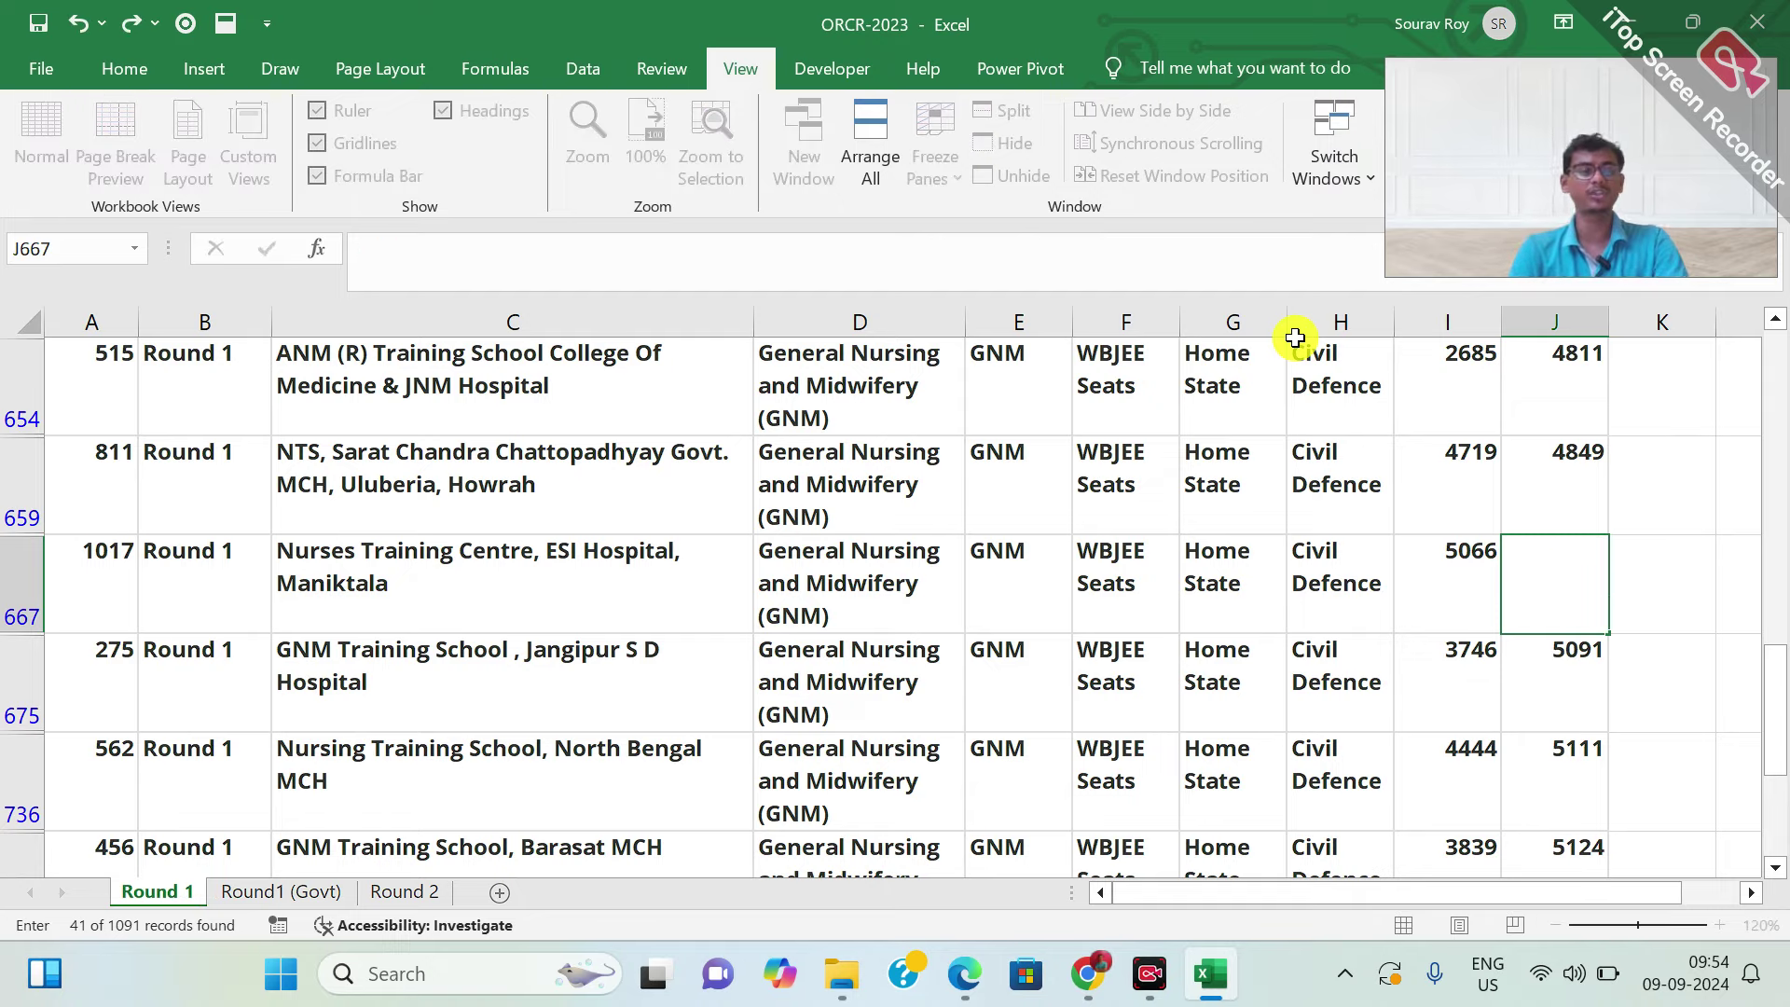
{"action": "key", "text": "Escape"}
Return to the first Civil Defence record in the Closing Rank column
{"action": "key", "text": "Down"}
{"action": "key", "text": "Up"}
{"action": "key", "text": "Up"}
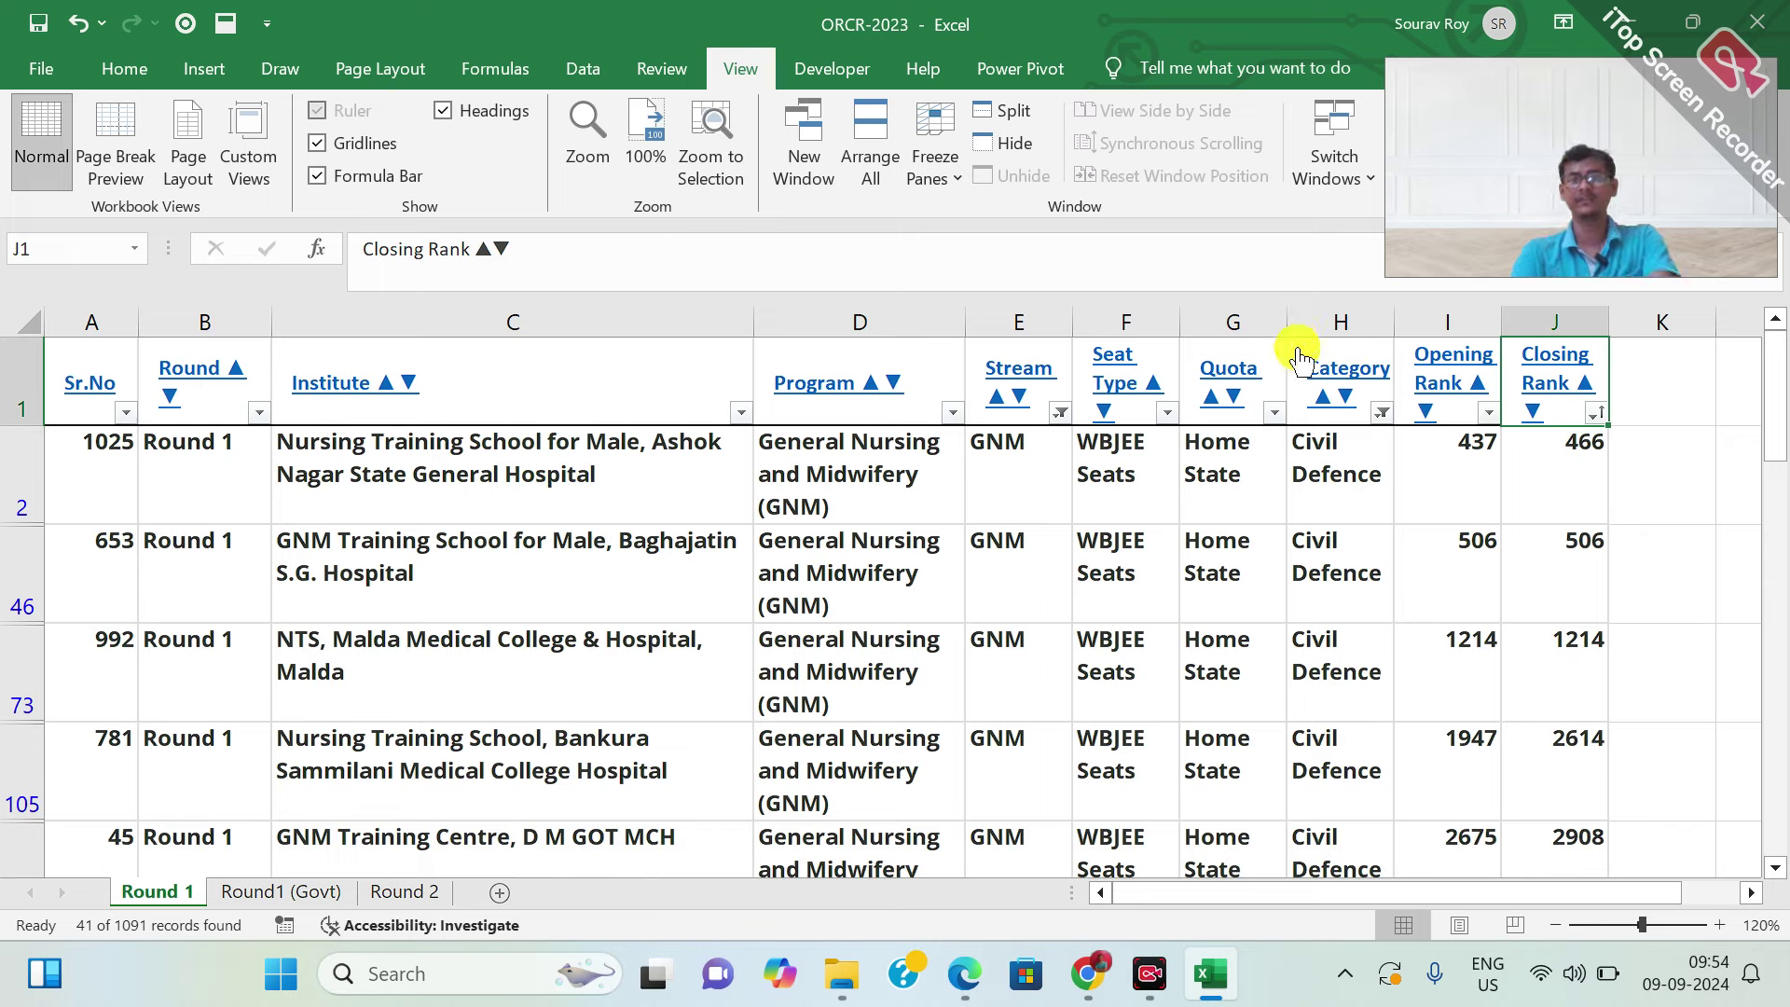
{"action": "key", "text": "Down"}
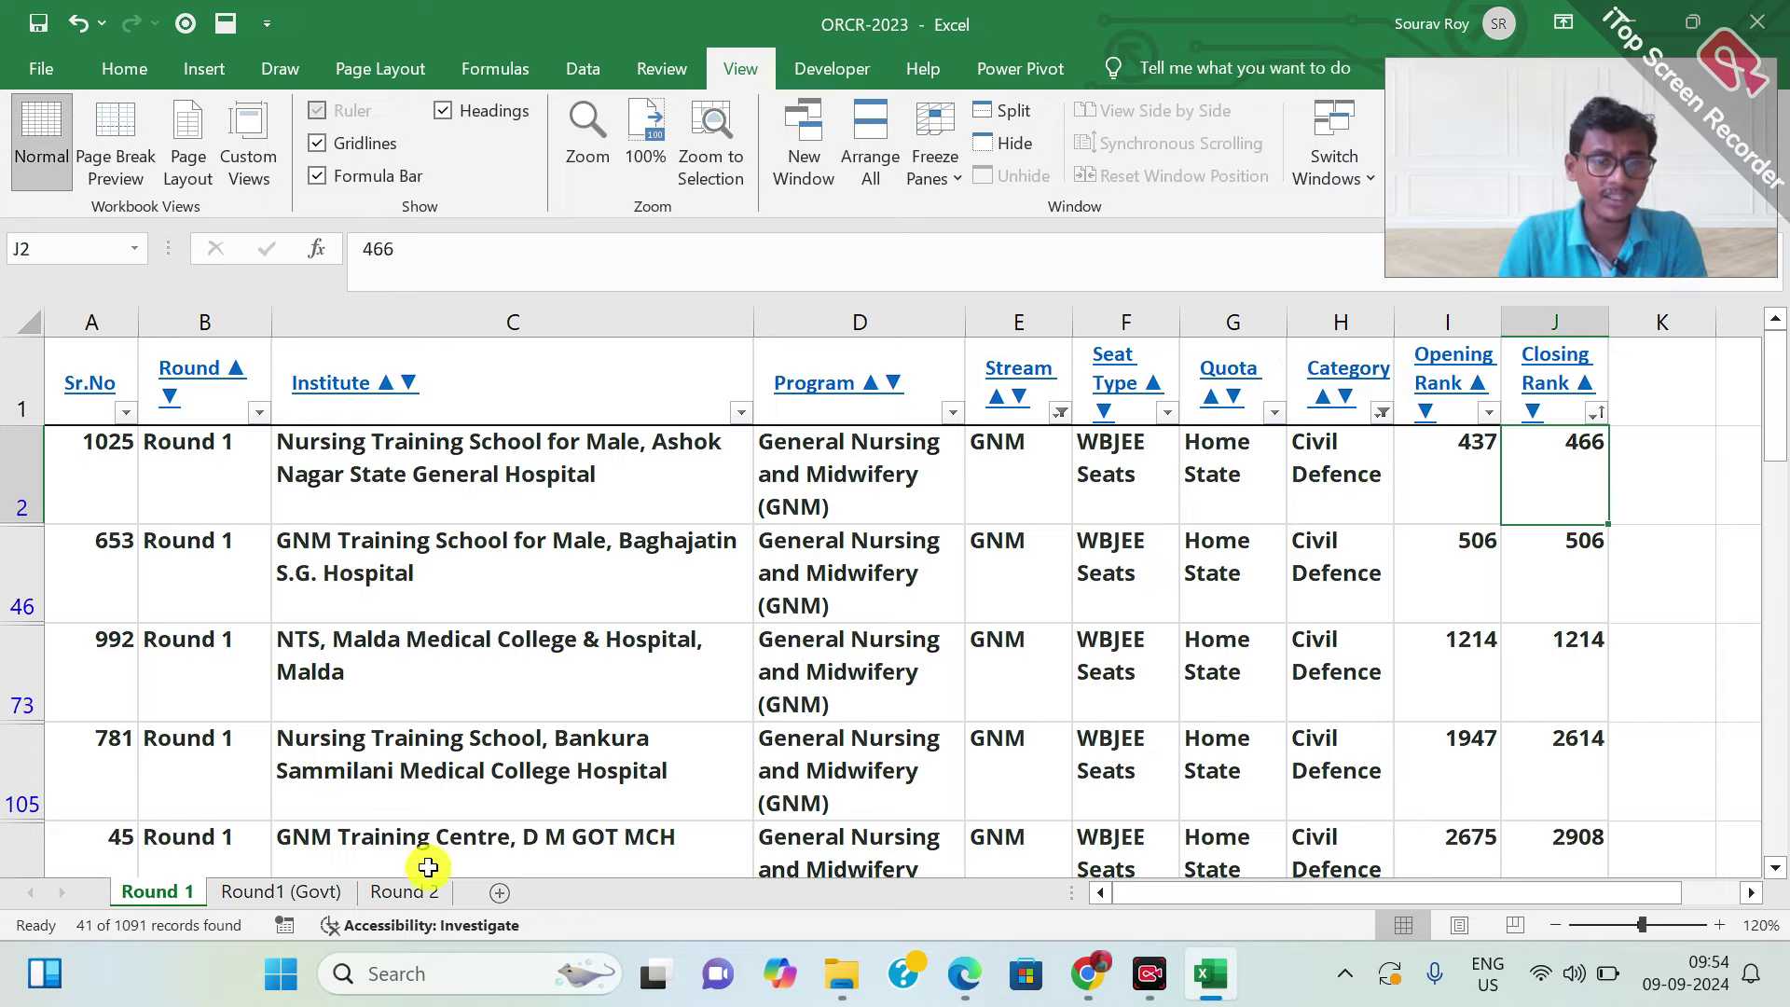
Switch to the Round 2 sheet and go to the Program heading in its header row
{"action": "left_click", "coordinate": [409, 891]}
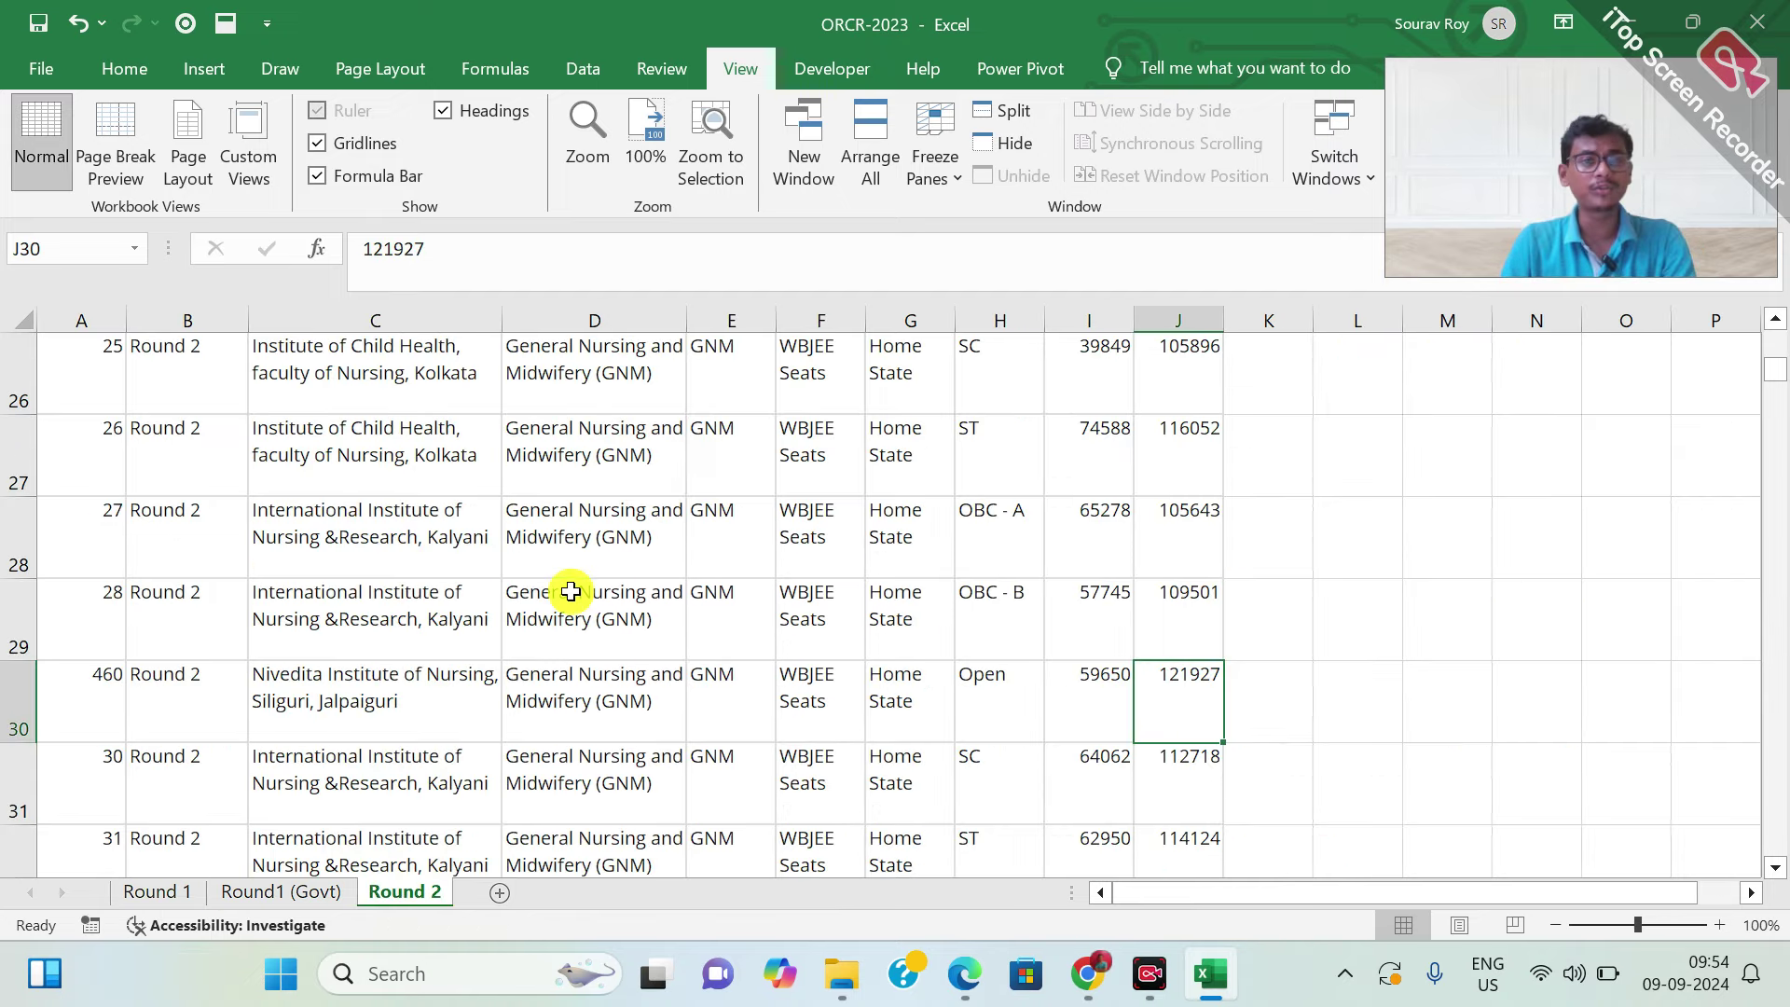
{"action": "left_click", "coordinate": [607, 338]}
{"action": "key", "text": "ctrl+Up"}
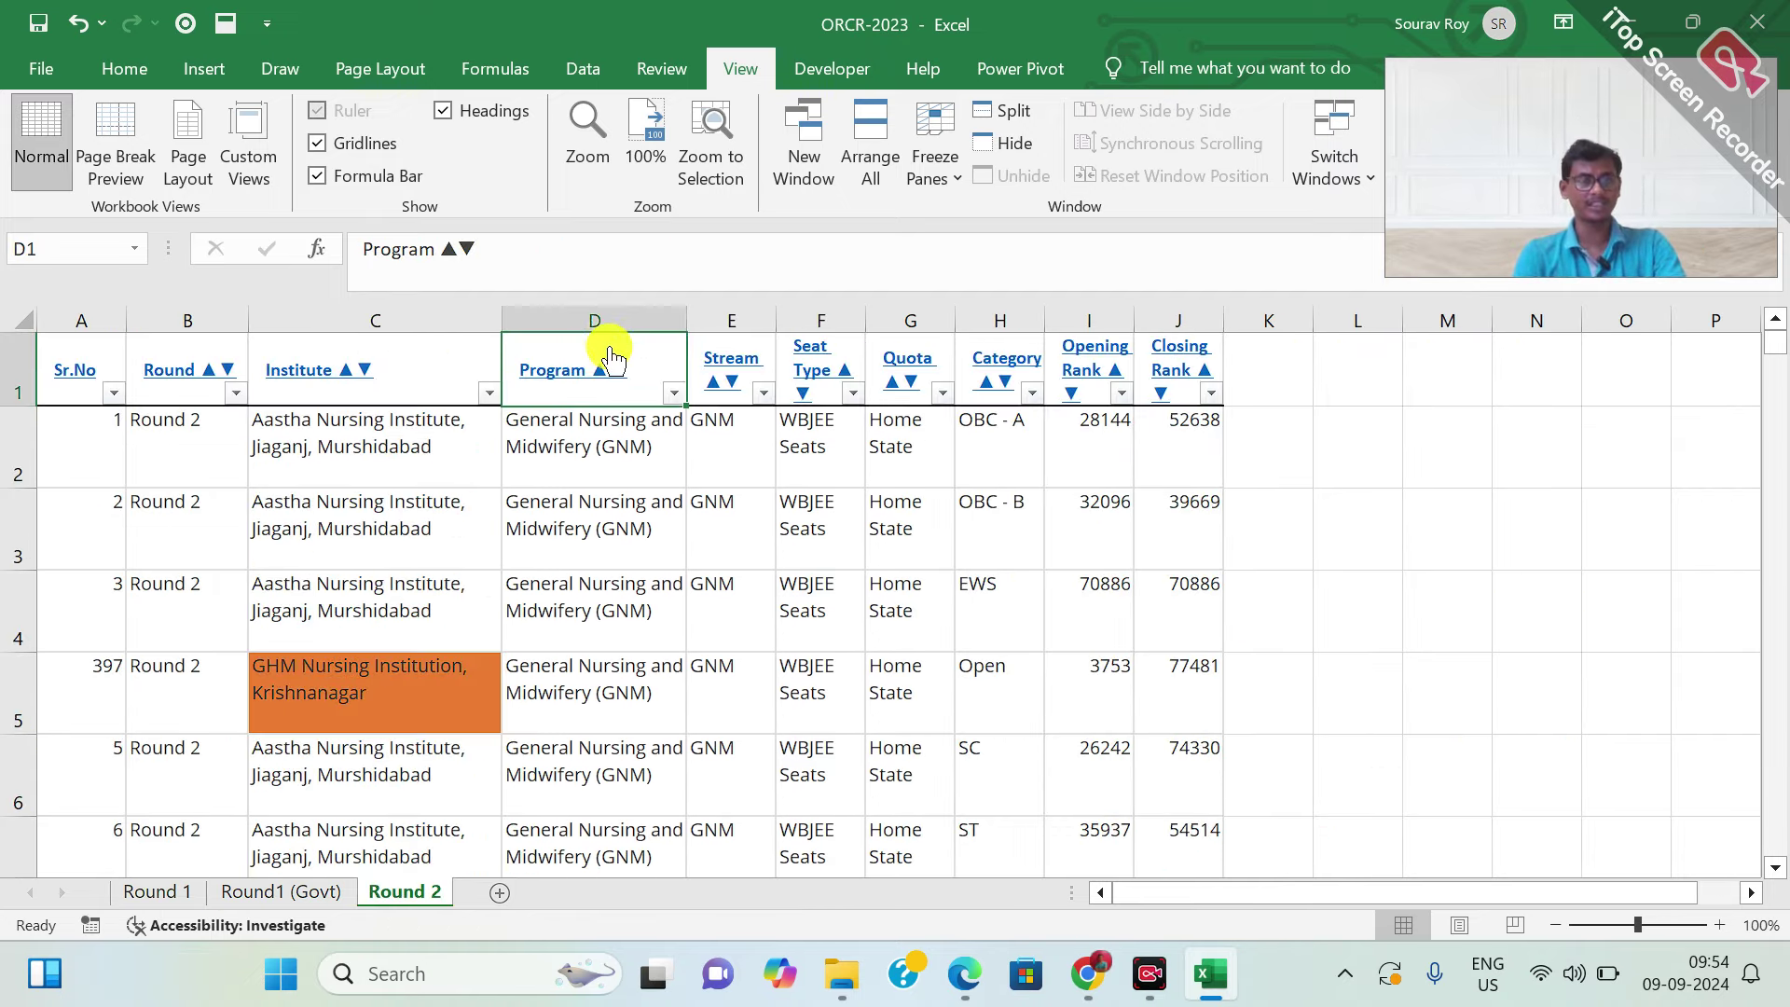
{"action": "key", "text": "Left"}
{"action": "key", "text": "Left"}
{"action": "key", "text": "Right"}
{"action": "key", "text": "Right"}
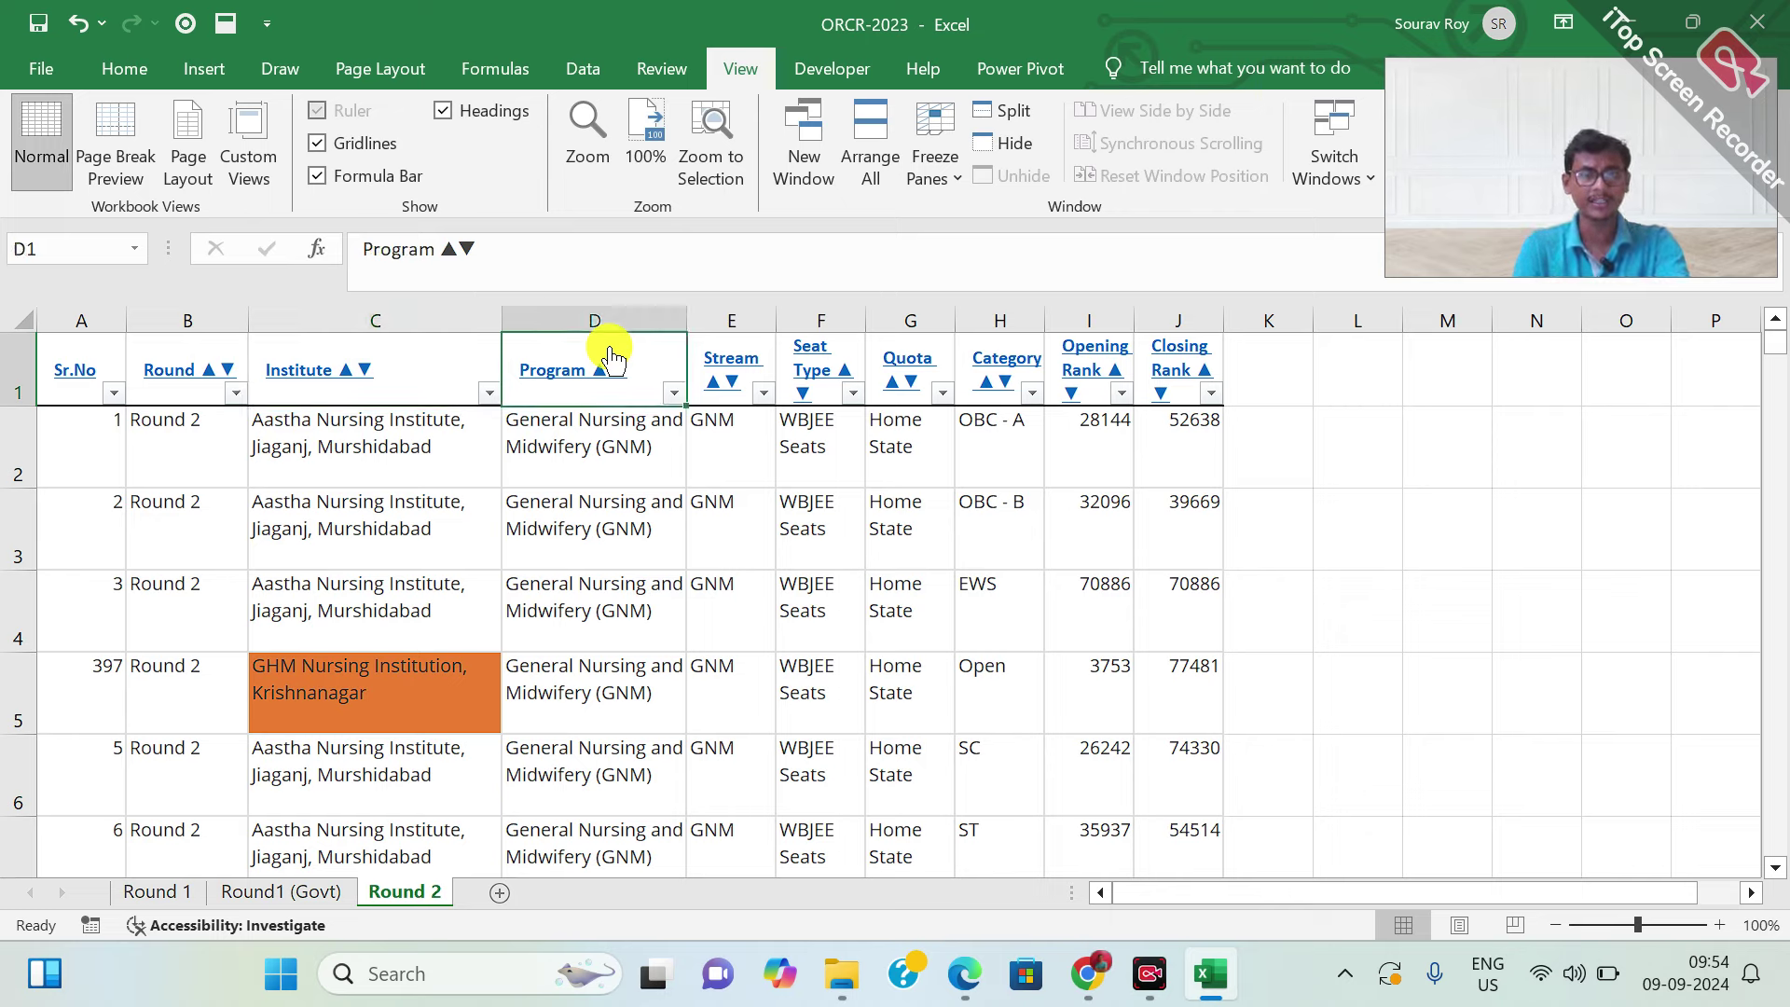
Filter the Stream column to show only ANM(R) records
{"action": "key", "text": "Right"}
{"action": "key", "text": "alt+Down"}
{"action": "key", "text": "Down"}
{"action": "key", "text": "Down"}
{"action": "key", "text": "Down"}
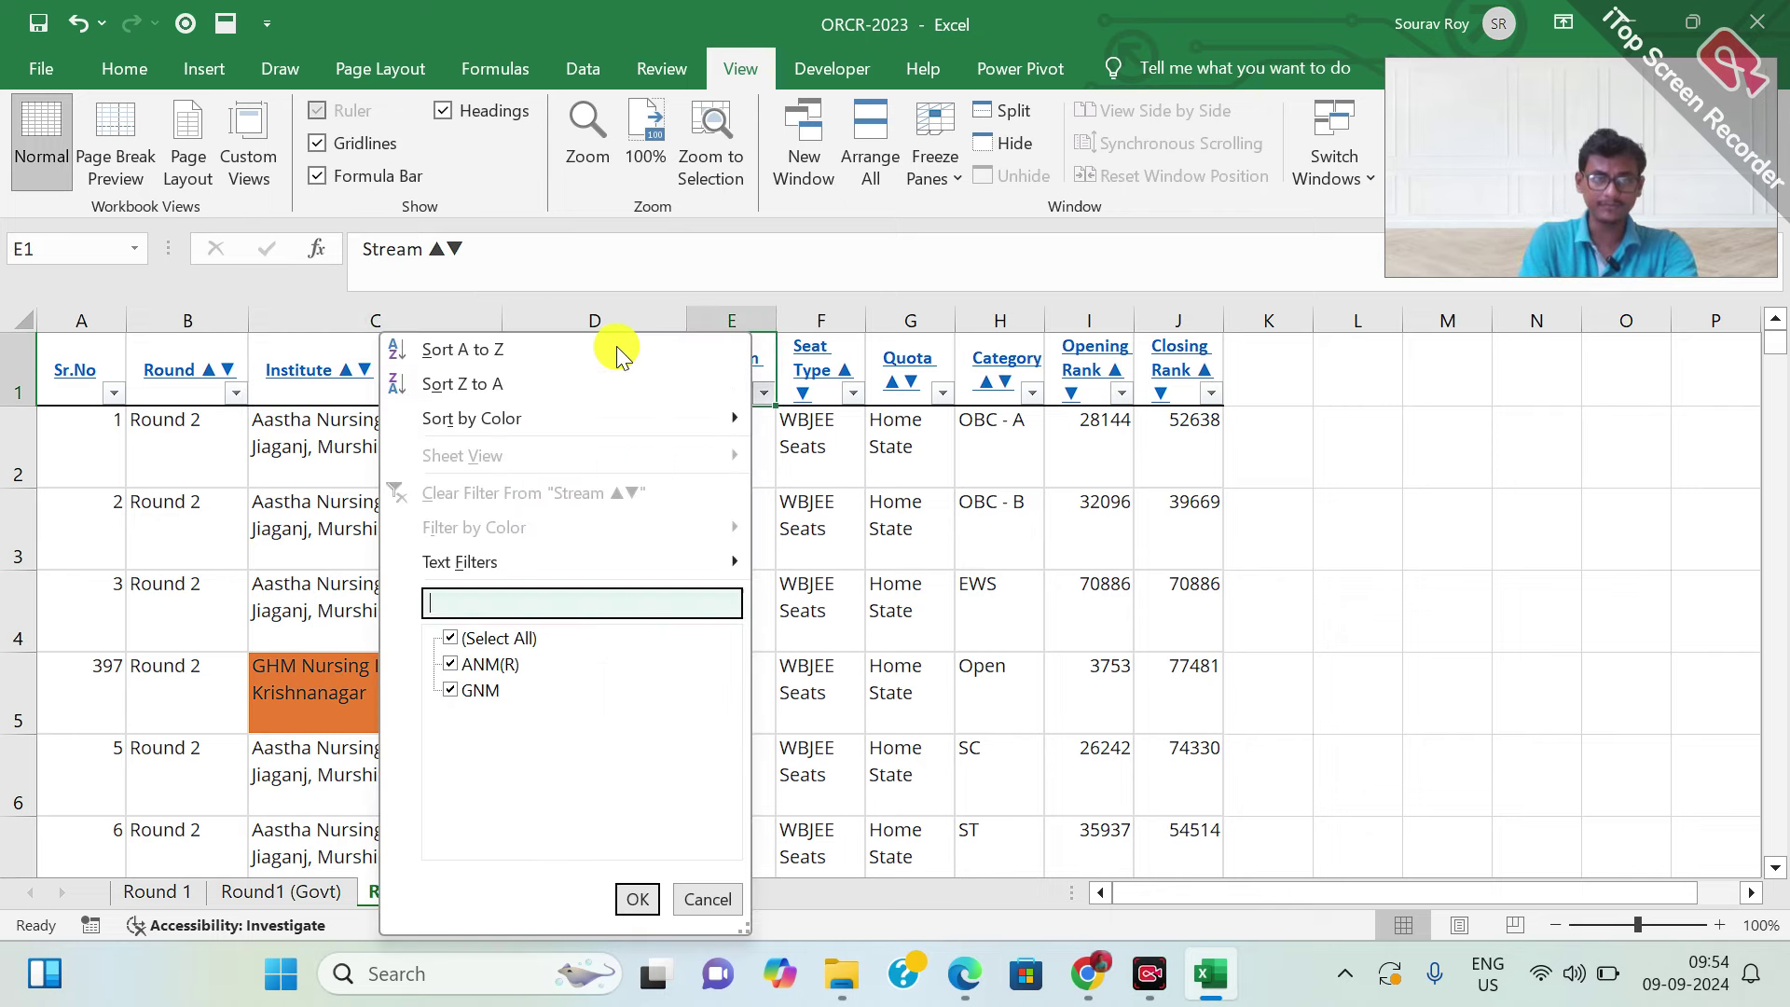
{"action": "key", "text": "Down"}
{"action": "key", "text": "Down"}
{"action": "key", "text": "Up"}
{"action": "key", "text": "space"}
{"action": "key", "text": "Down"}
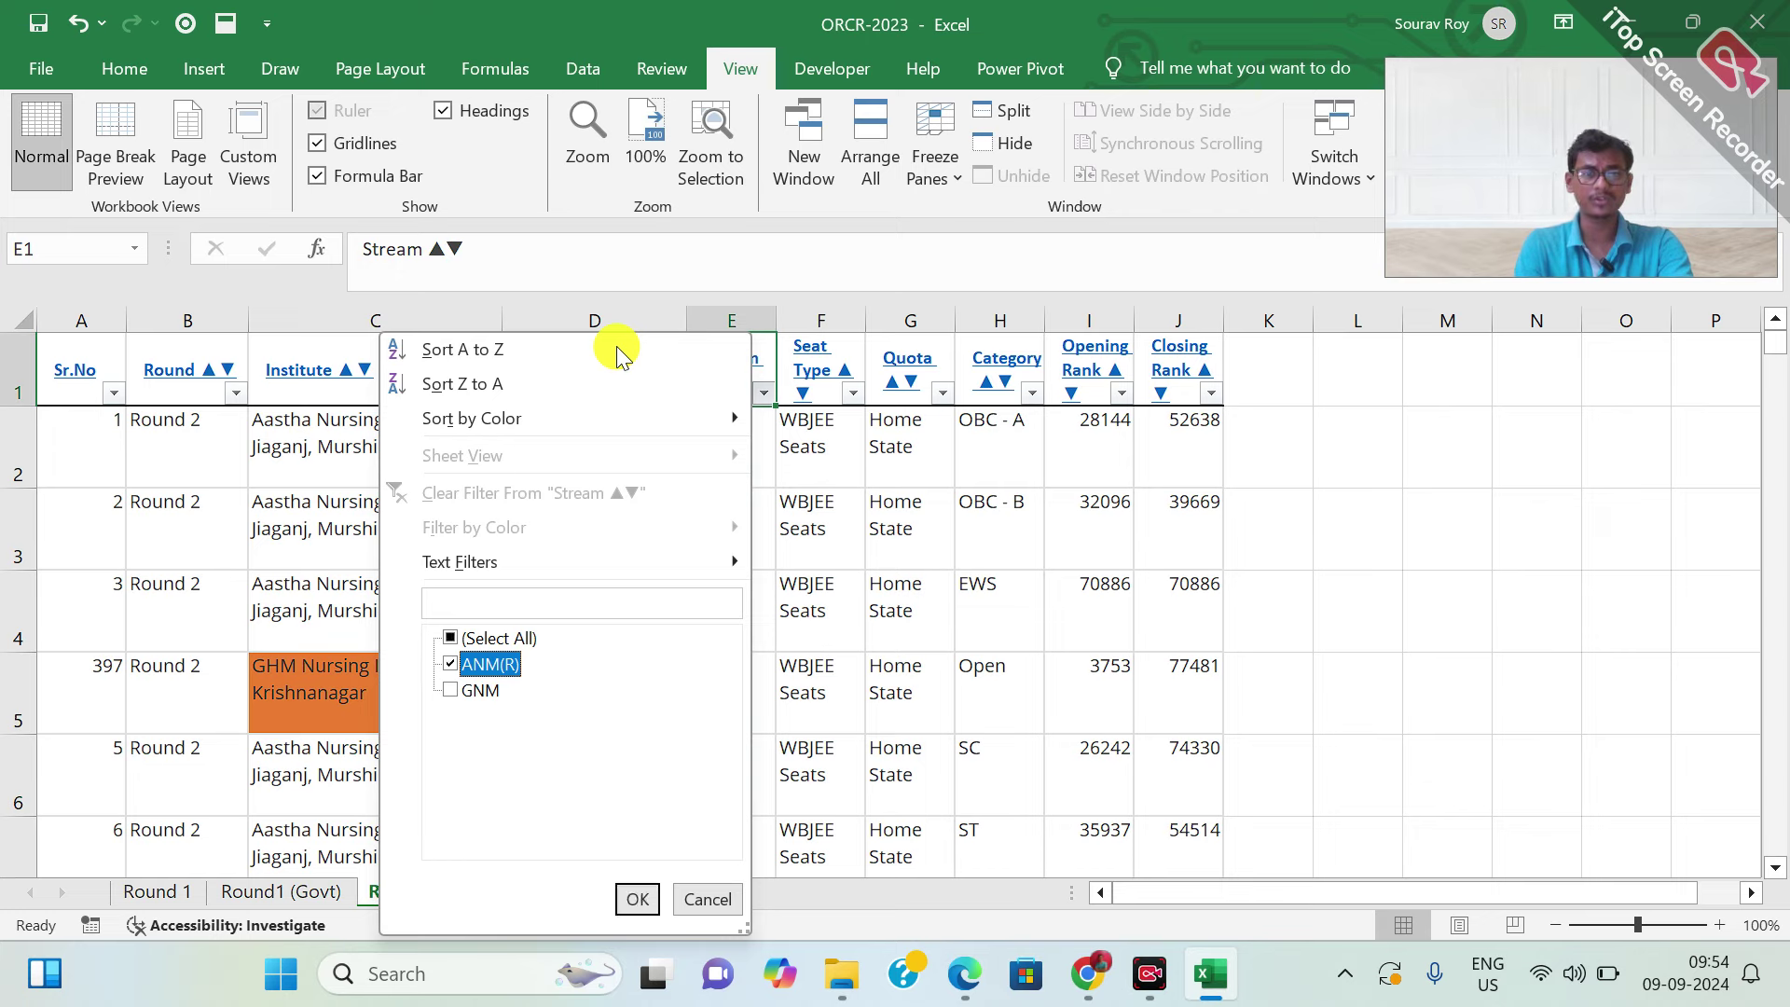
{"action": "key", "text": "Return"}
Sort the ANM(R) records by Closing Rank from smallest to largest and select the first record
{"action": "key", "text": "Right"}
{"action": "key", "text": "Right"}
{"action": "key", "text": "Right"}
{"action": "key", "text": "Right"}
{"action": "key", "text": "Right"}
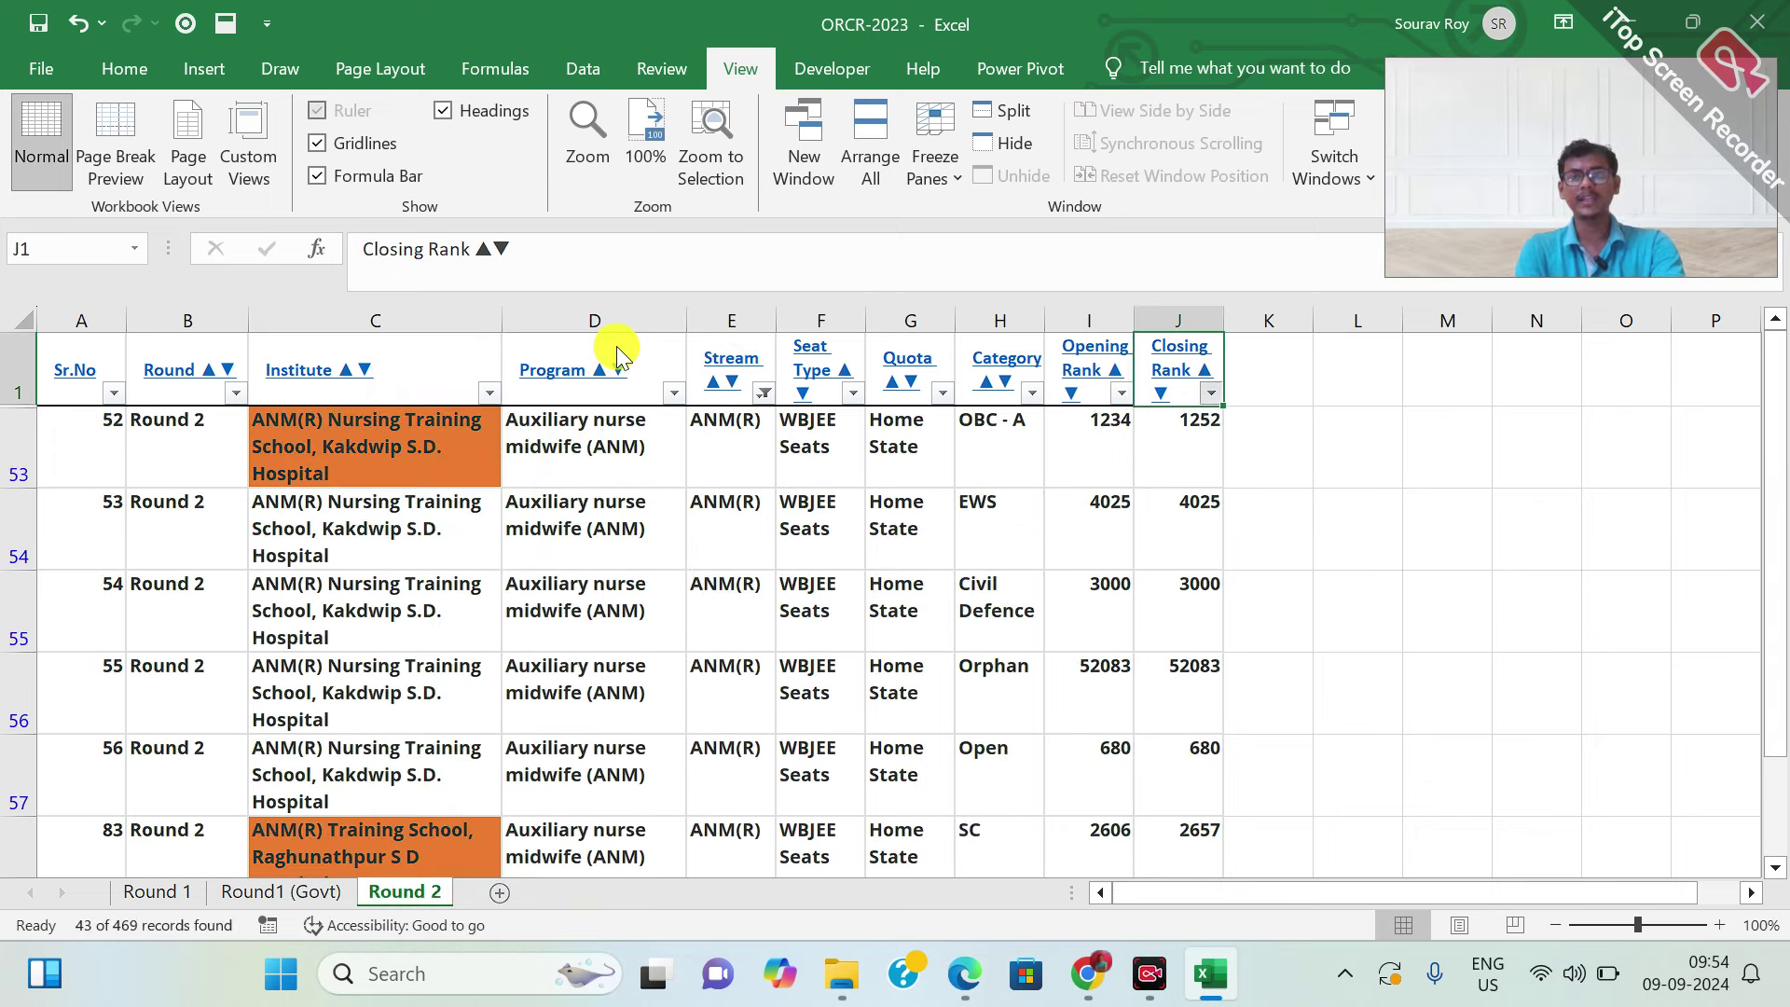
{"action": "key", "text": "alt+Down"}
{"action": "key", "text": "Return"}
{"action": "key", "text": "Down"}
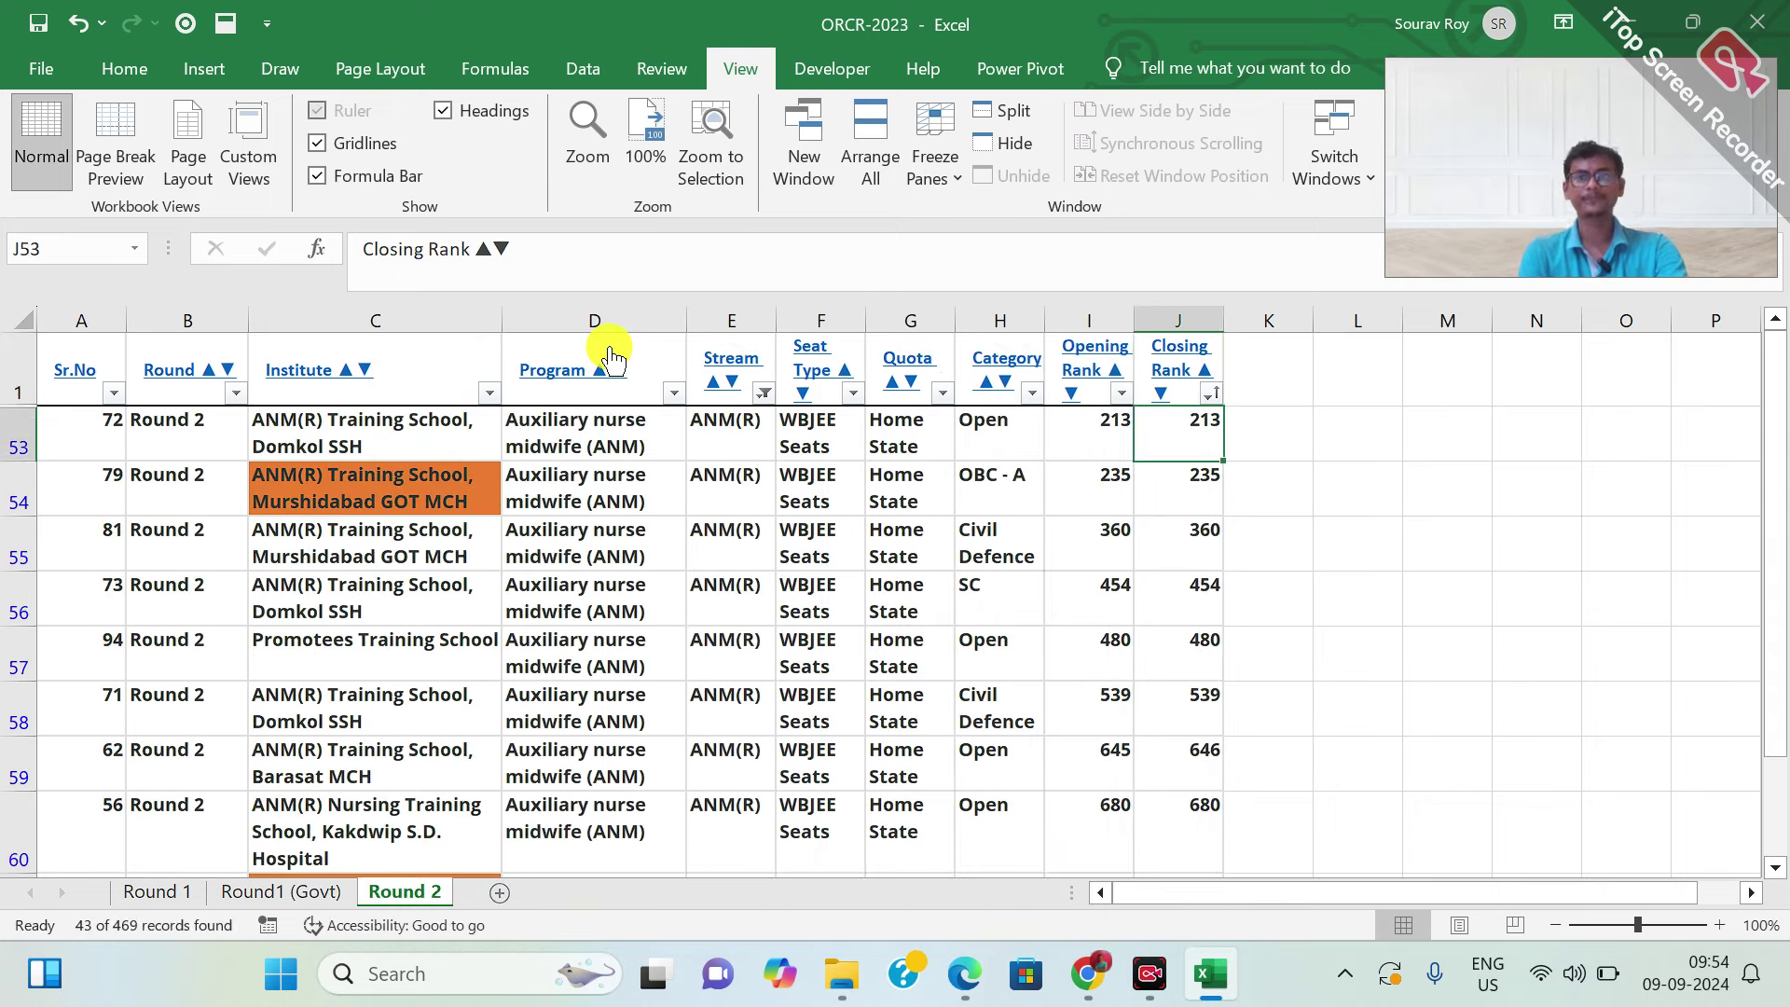
Sort the ANM(R) records by Closing Rank from largest to smallest and select the first record
{"action": "key", "text": "Up"}
{"action": "key", "text": "alt+Down"}
{"action": "key", "text": "Down"}
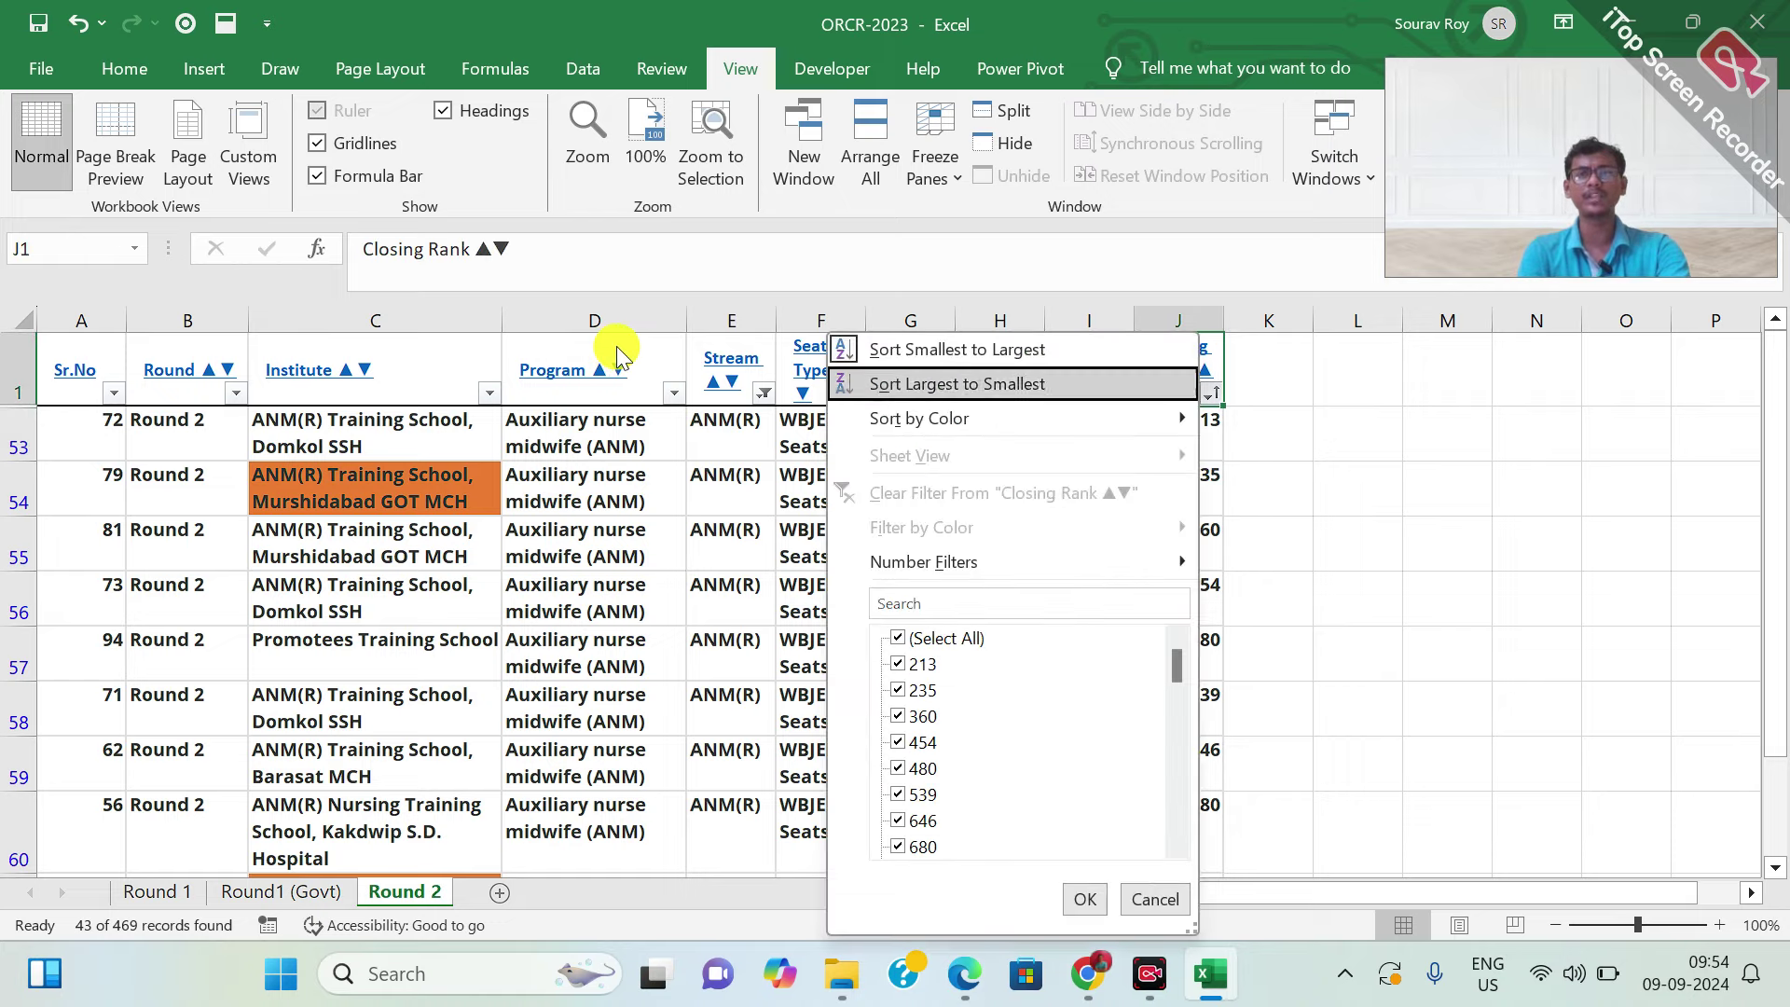
{"action": "key", "text": "Down"}
{"action": "key", "text": "Up"}
{"action": "key", "text": "Return"}
{"action": "key", "text": "Down"}
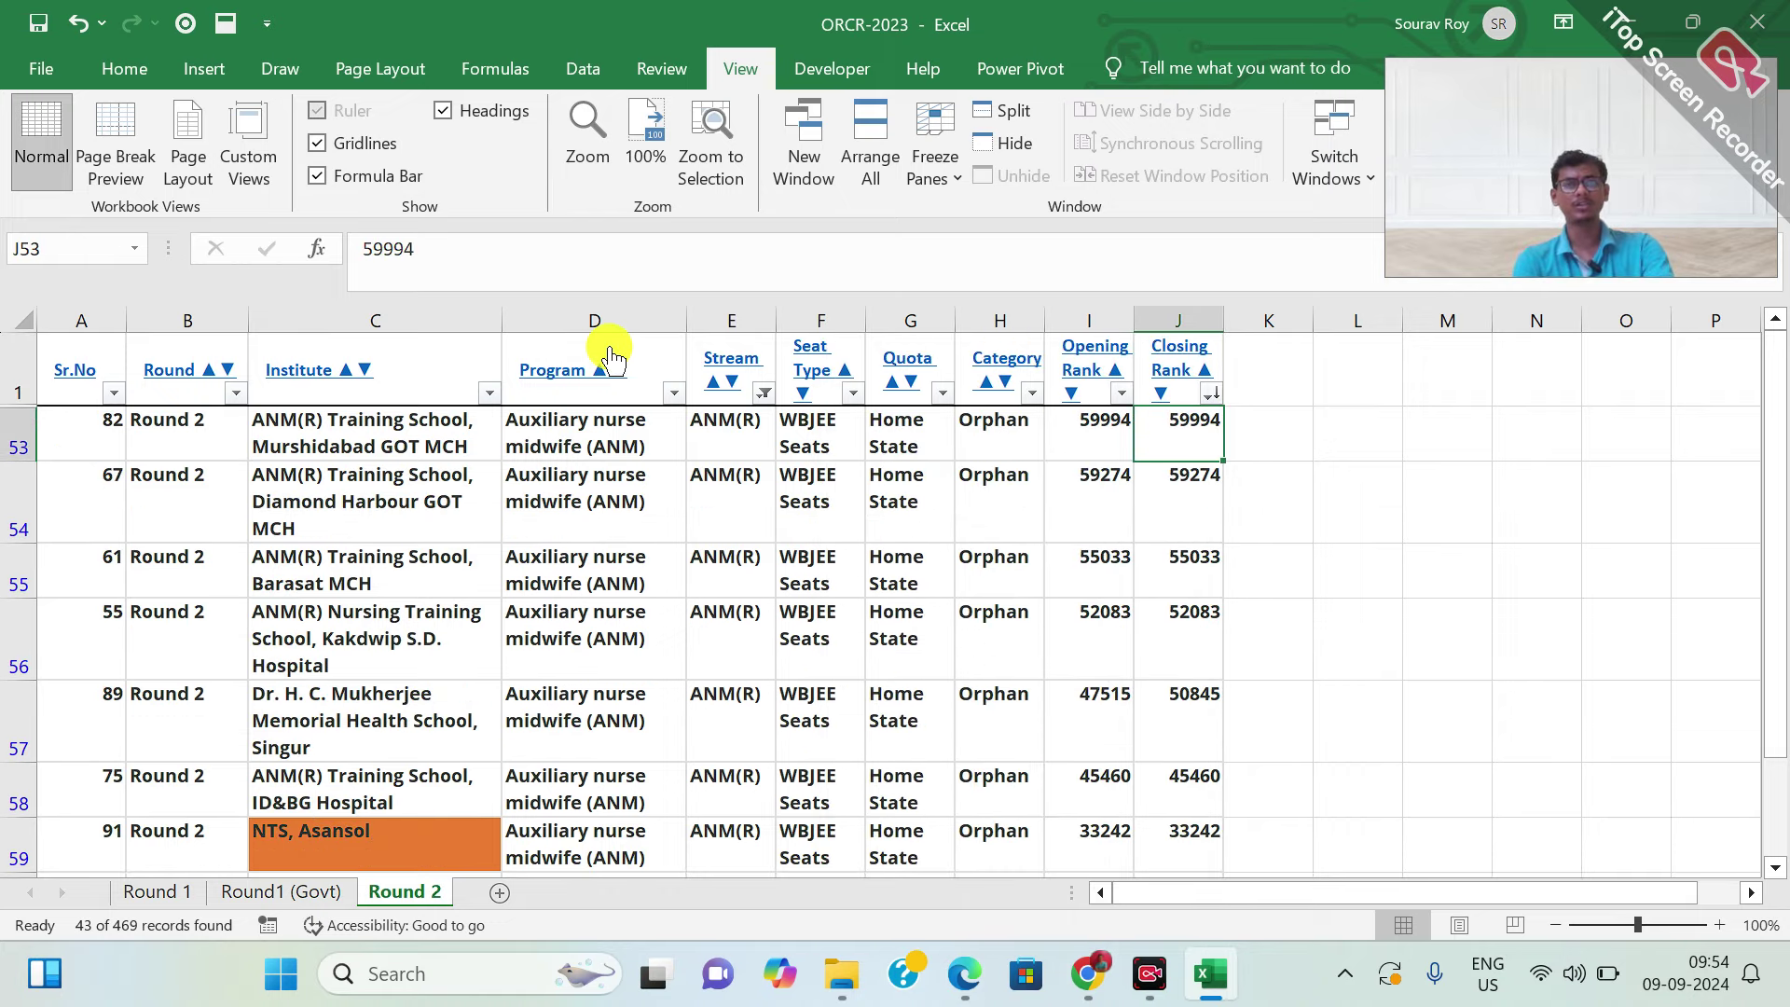
{"action": "key", "text": "Up"}
{"action": "key", "text": "Left"}
{"action": "key", "text": "Left"}
{"action": "key", "text": "Left"}
{"action": "key", "text": "Left"}
{"action": "key", "text": "Left"}
{"action": "key", "text": "alt+Down"}
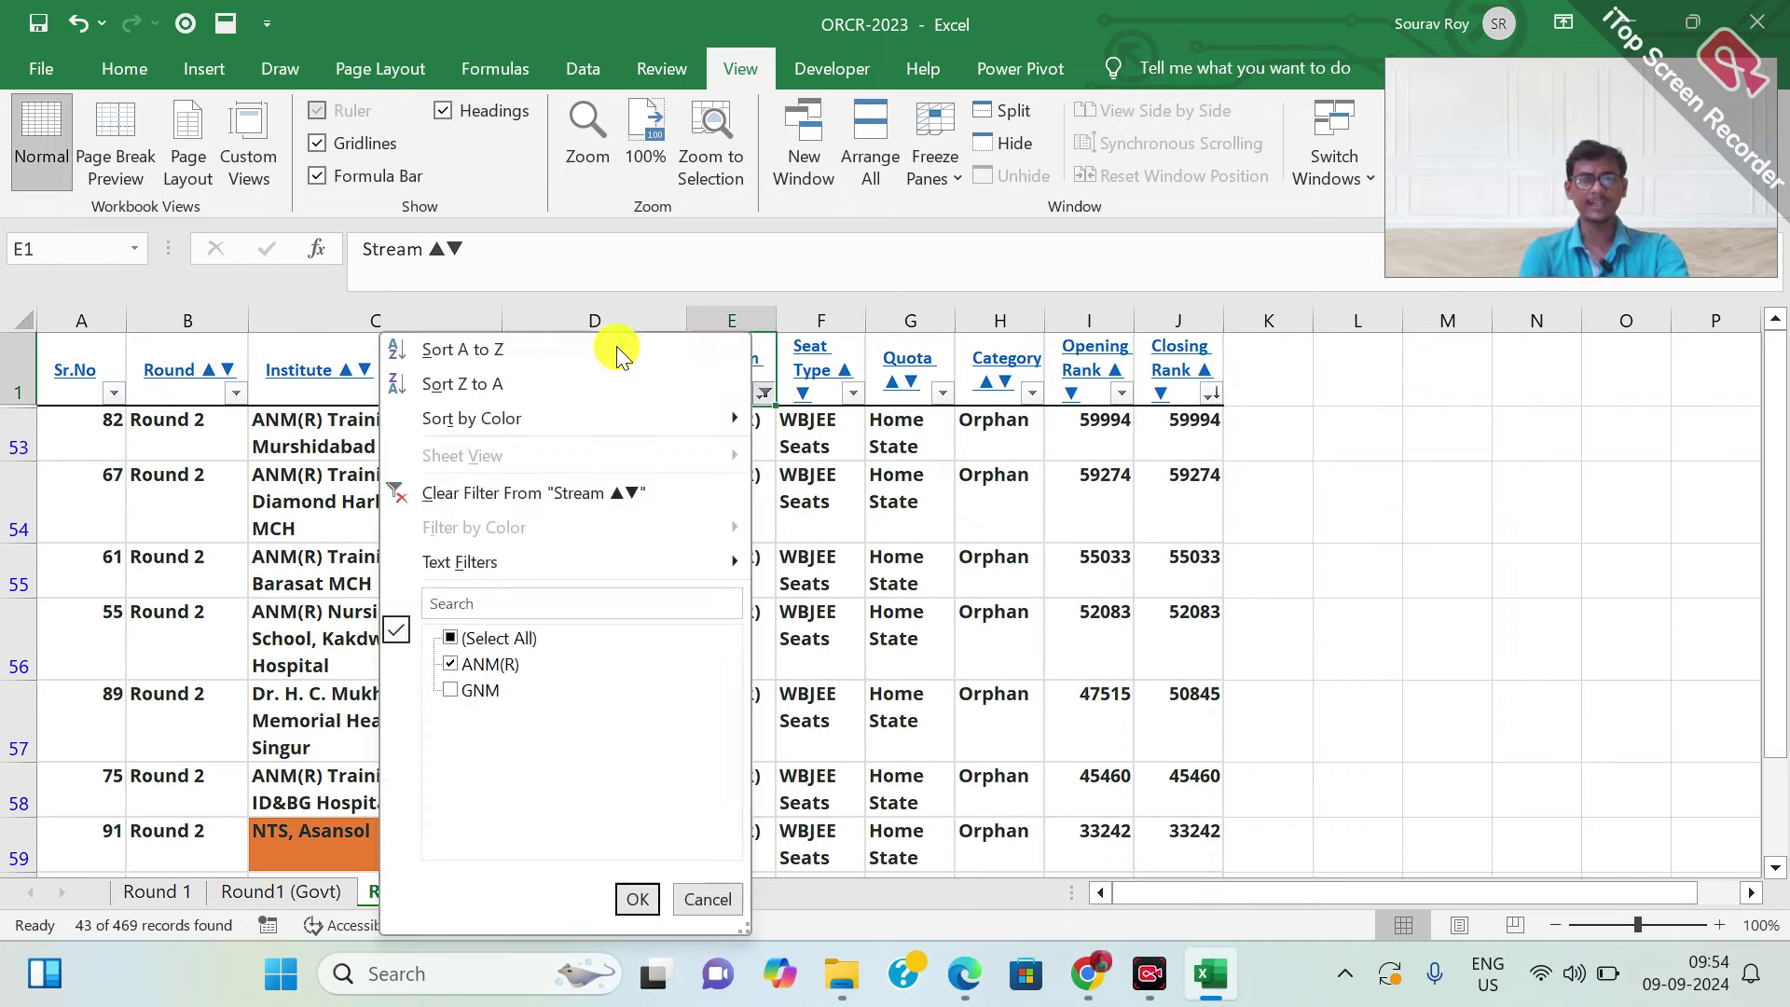
{"action": "key", "text": "Down"}
{"action": "key", "text": "Down"}
{"action": "key", "text": "Down"}
{"action": "key", "text": "Down"}
{"action": "key", "text": "Down"}
{"action": "key", "text": "Down"}
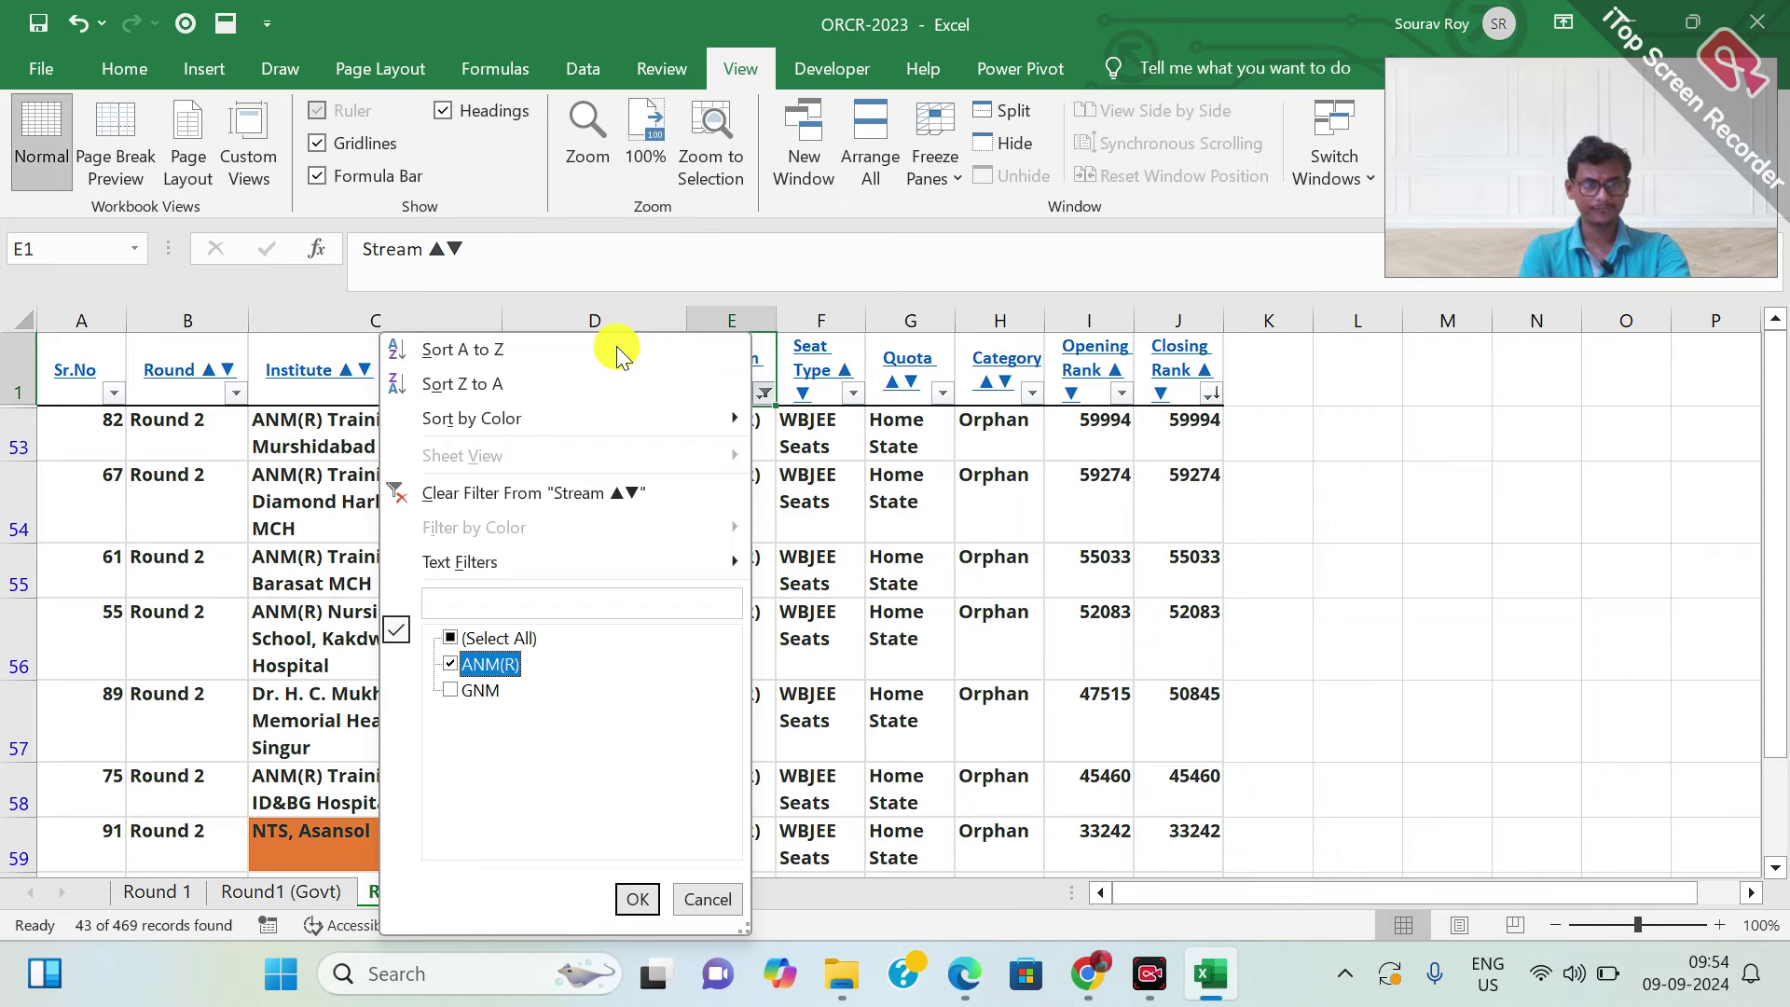
{"action": "key", "text": "Escape"}
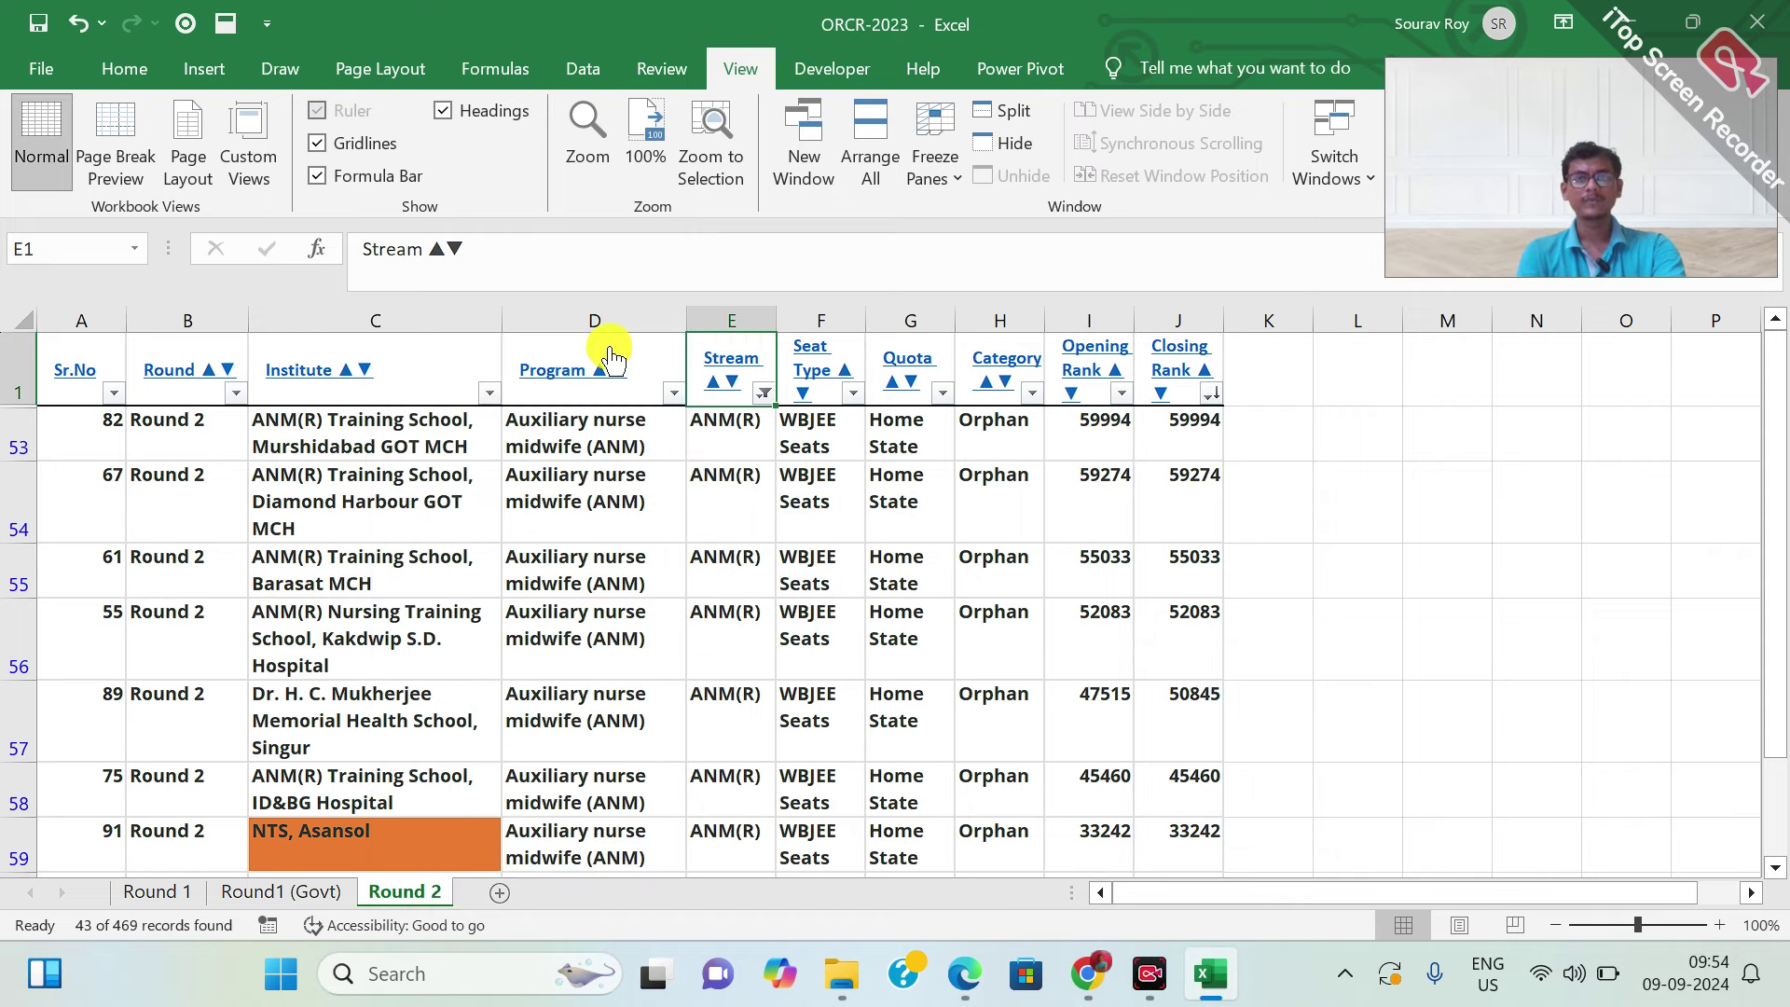
Filter the Category column to show only Civil Defence records
{"action": "key", "text": "Right"}
{"action": "key", "text": "Right"}
{"action": "key", "text": "Right"}
{"action": "key", "text": "alt+Down"}
{"action": "key", "text": "Down"}
{"action": "key", "text": "Down"}
{"action": "key", "text": "Down"}
{"action": "key", "text": "Down"}
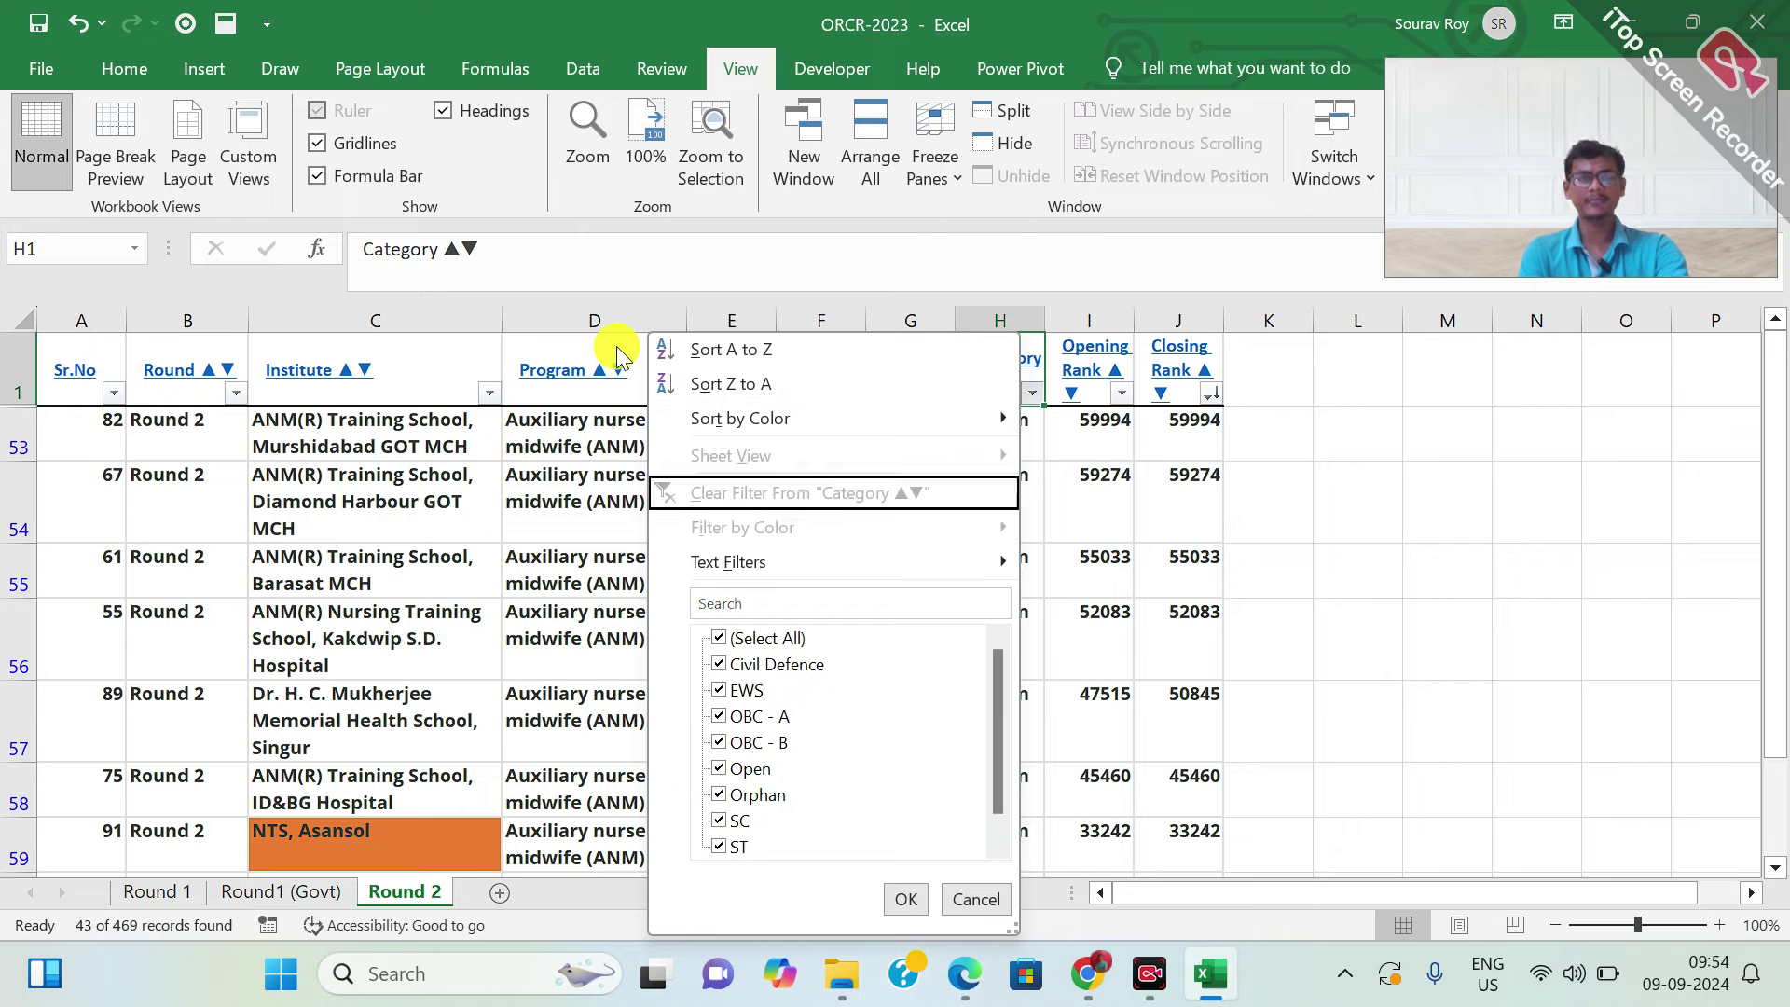
{"action": "key", "text": "Down"}
{"action": "key", "text": "Down"}
{"action": "key", "text": "Down"}
{"action": "key", "text": "space"}
{"action": "key", "text": "Down"}
{"action": "key", "text": "space"}
{"action": "key", "text": "Return"}
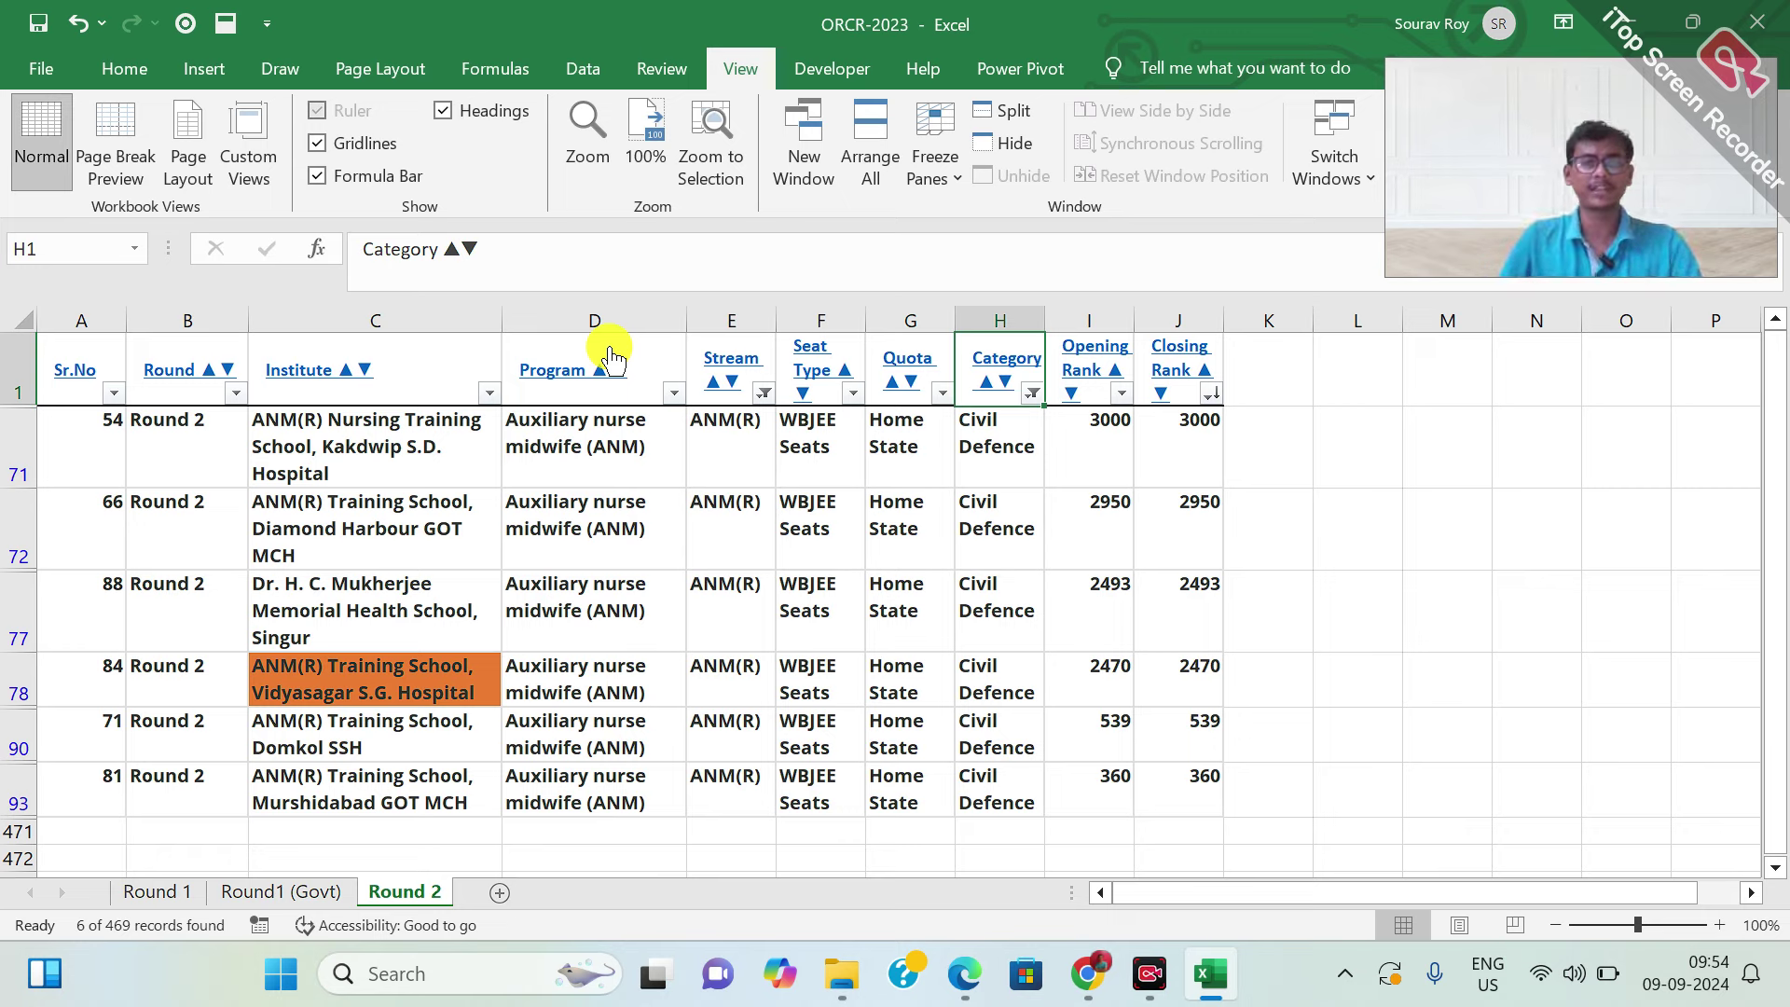
Examine the ANM(R) ranks for Civil Defence and return to the Category heading
{"action": "key", "text": "Down"}
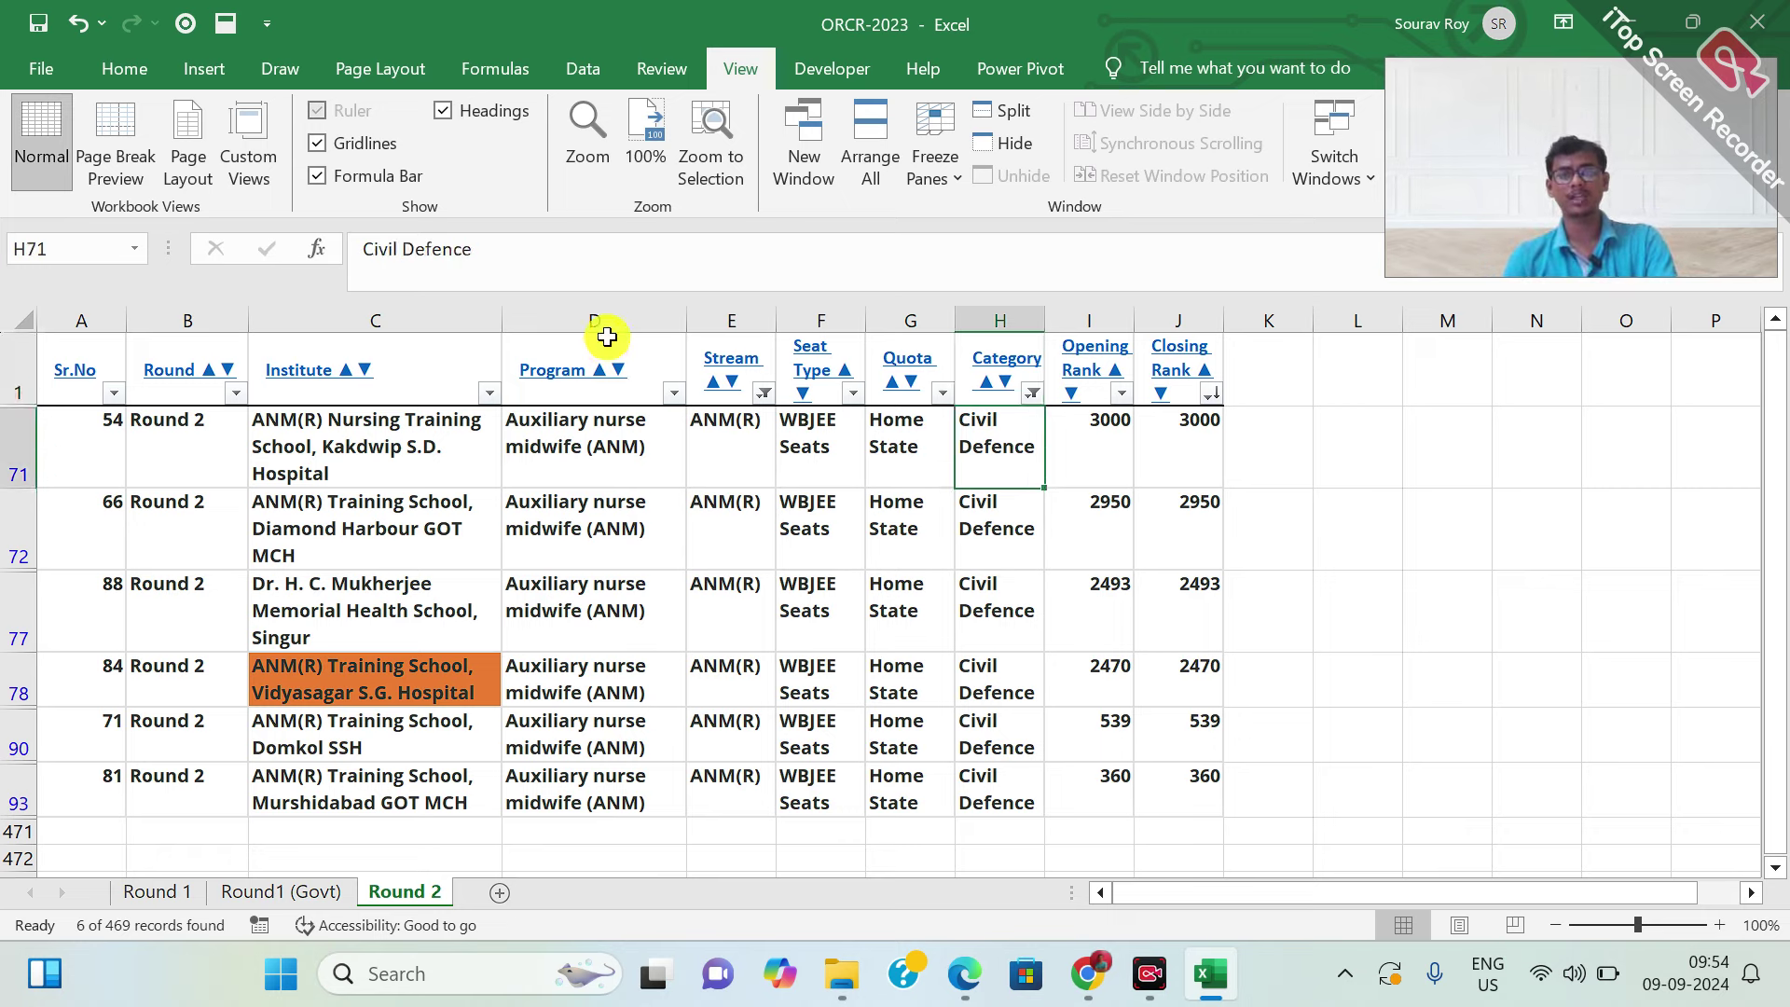
{"action": "key", "text": "ctrl+shift+Down"}
{"action": "key", "text": "ctrl+Up"}
{"action": "key", "text": "Right"}
{"action": "key", "text": "Right"}
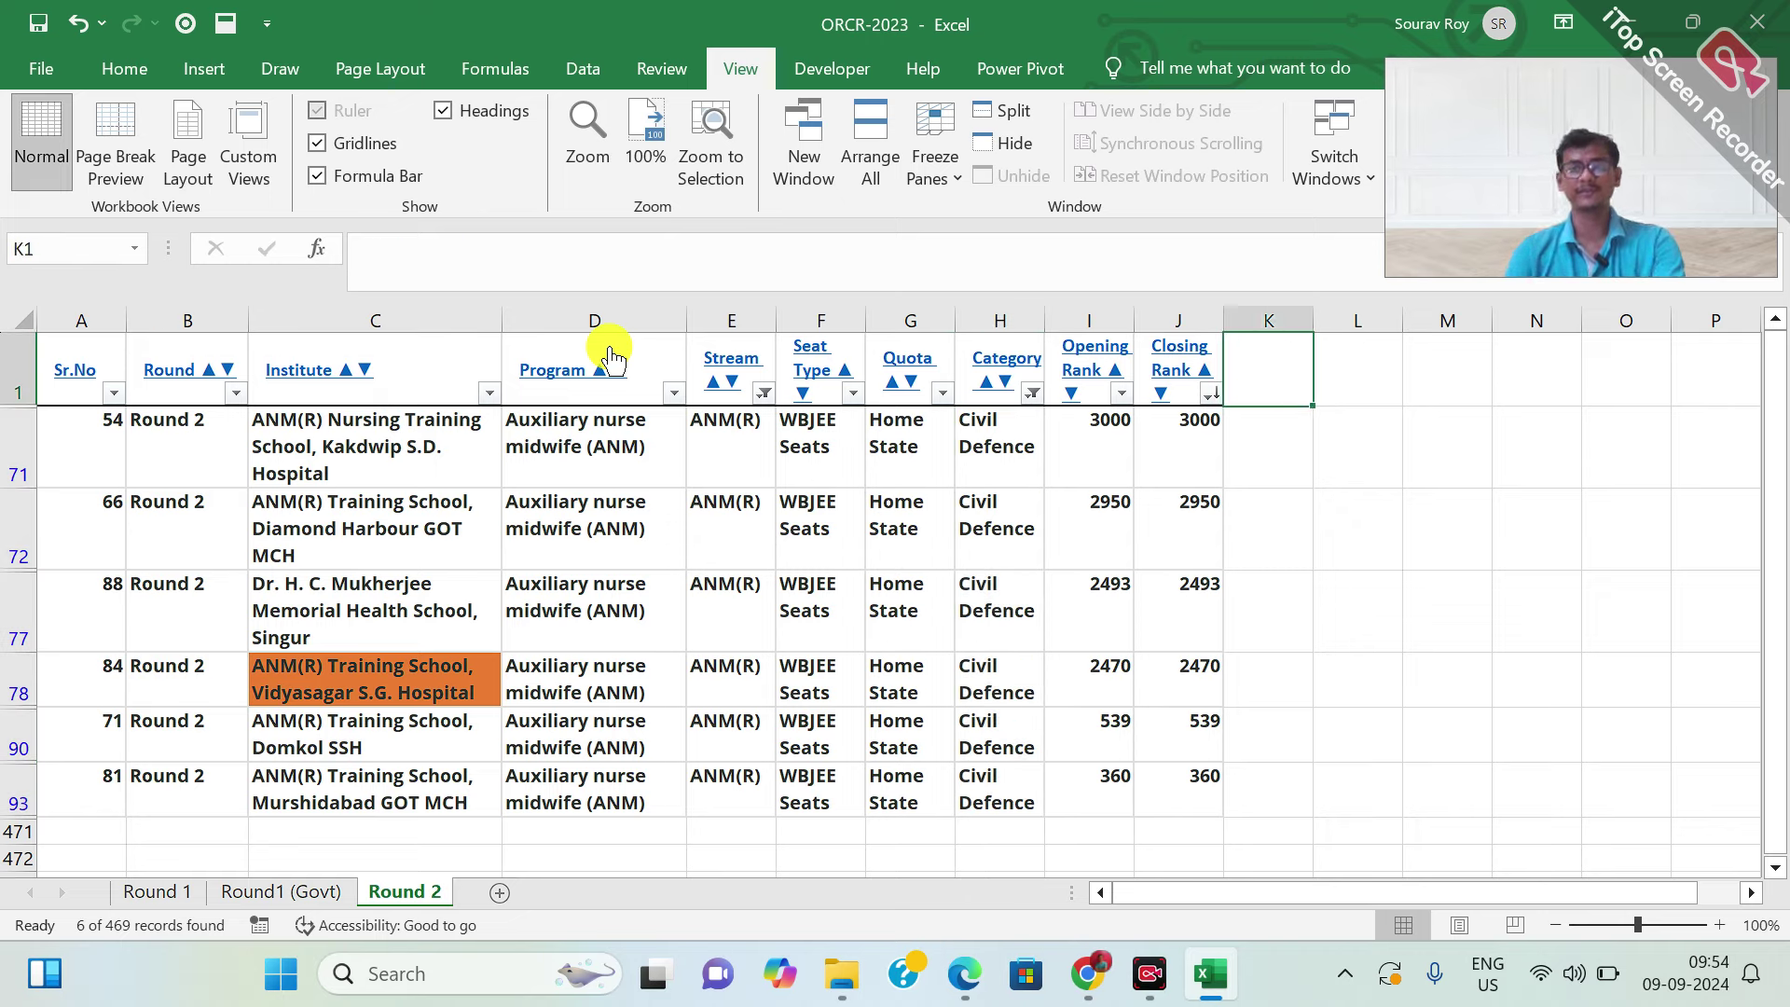
{"action": "key", "text": "Left"}
{"action": "key", "text": "Left"}
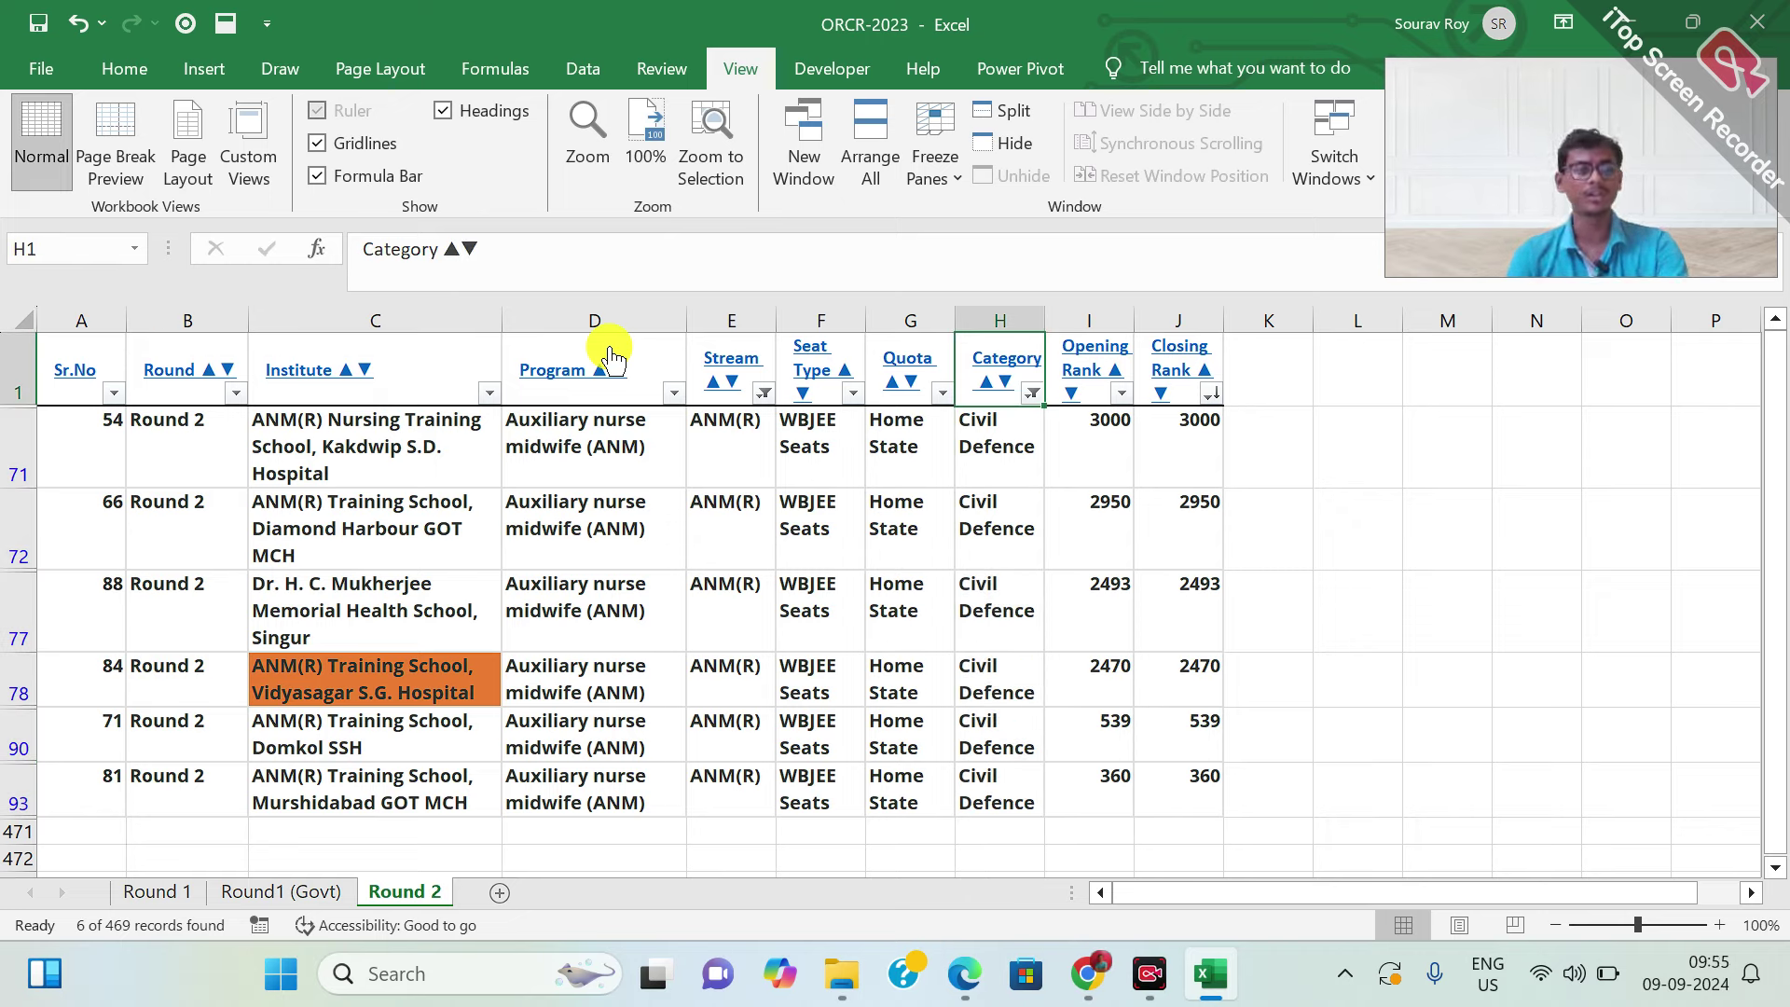
Change the Category filter to show only EWS records
{"action": "key", "text": "alt+Down"}
{"action": "key", "text": "Down"}
{"action": "key", "text": "Down"}
{"action": "key", "text": "Down"}
{"action": "key", "text": "Down"}
{"action": "key", "text": "Down"}
{"action": "key", "text": "Down"}
{"action": "key", "text": "Down"}
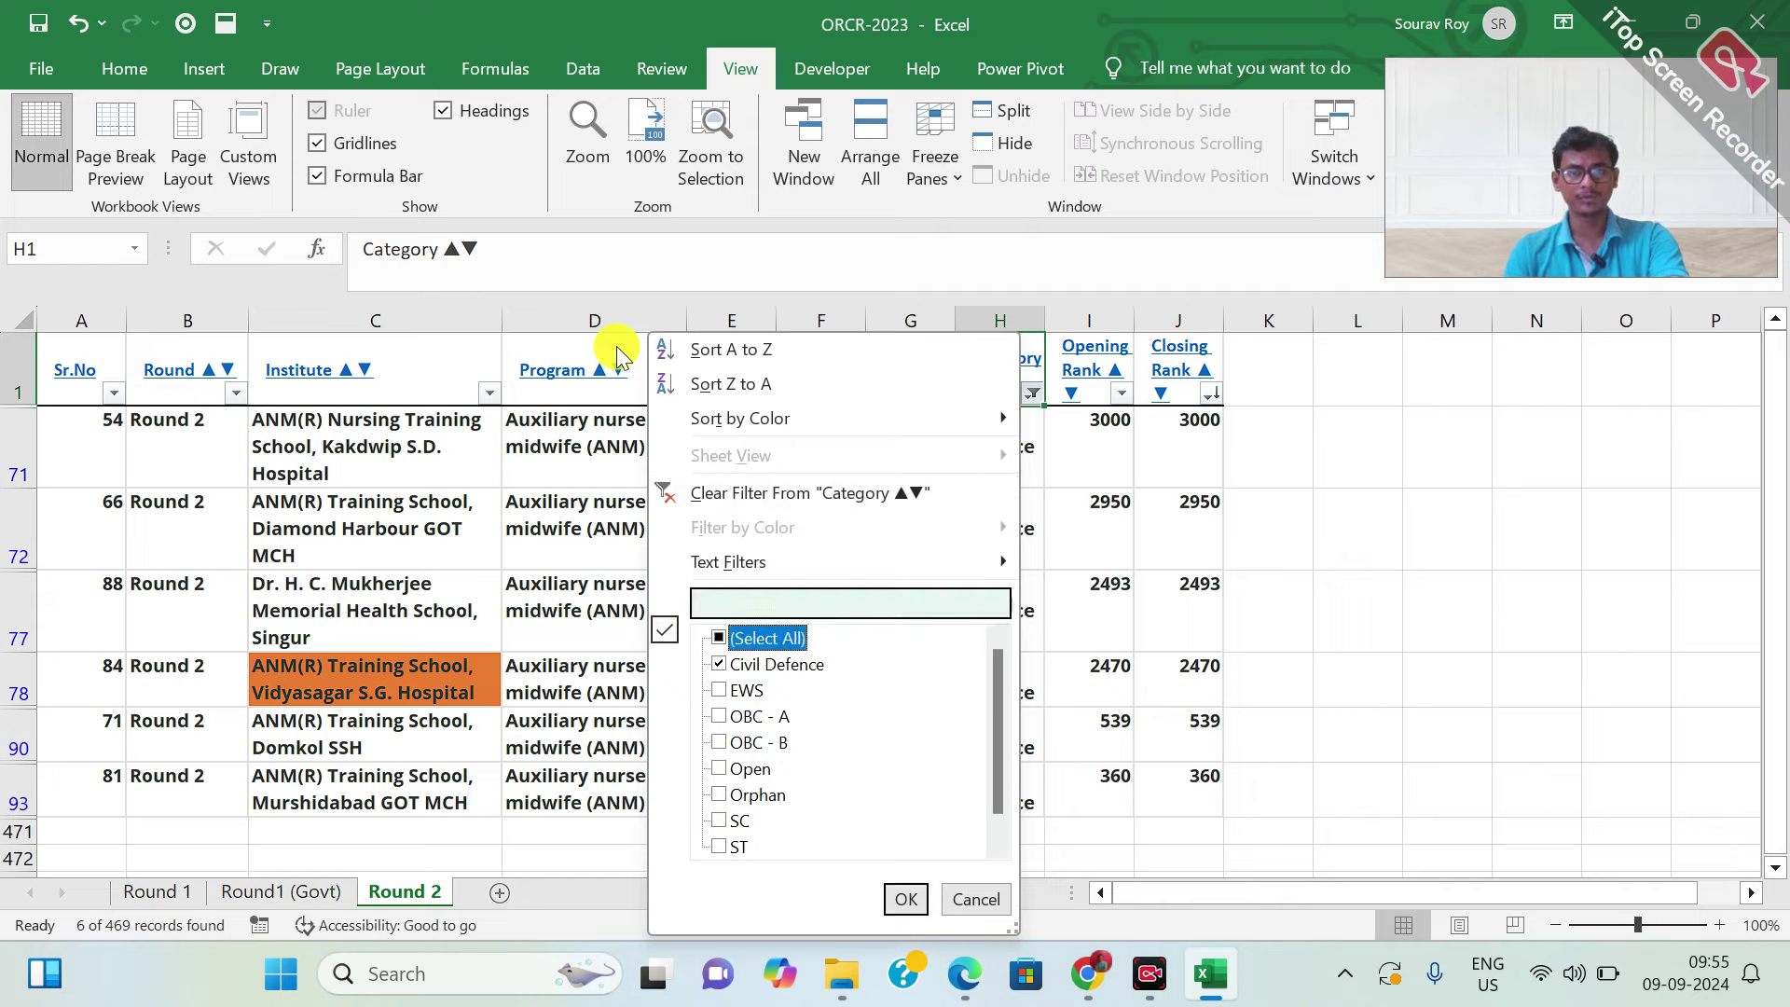
{"action": "key", "text": "space"}
{"action": "key", "text": "Down"}
{"action": "key", "text": "Down"}
{"action": "key", "text": "space"}
{"action": "key", "text": "Return"}
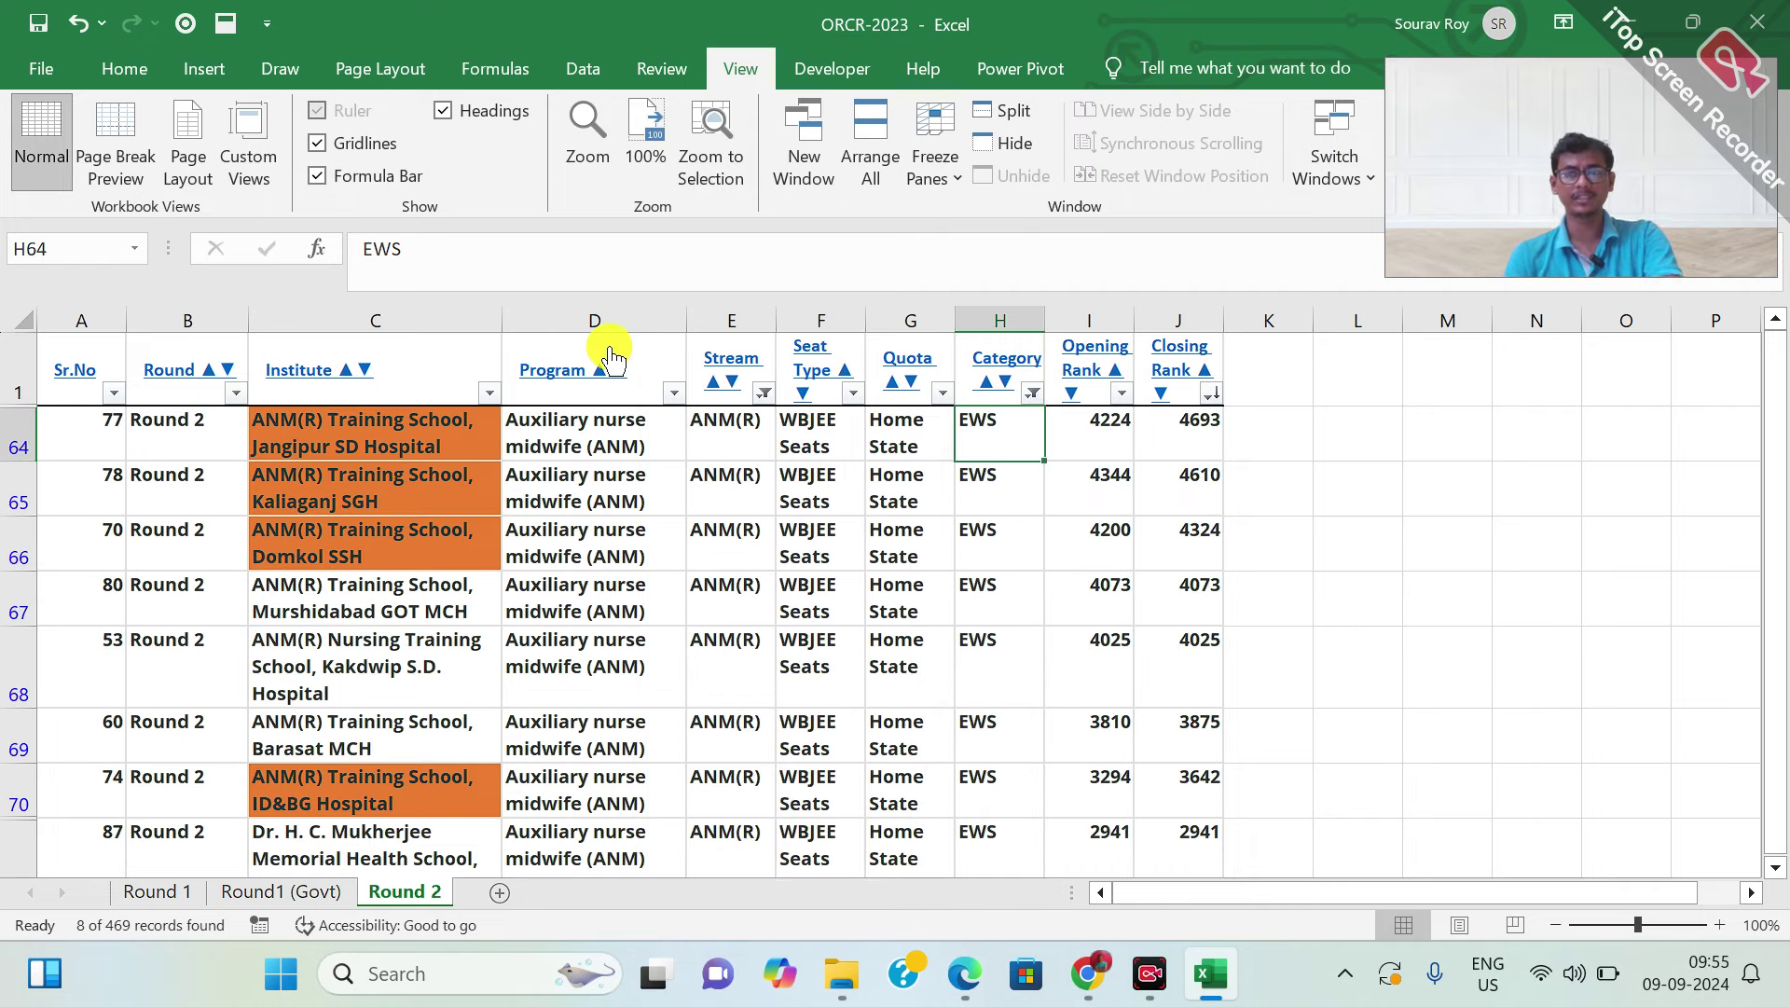
Recheck the options in the Stream filter and reapply it with only ANM(R) selected
{"action": "key", "text": "Right"}
{"action": "key", "text": "Right"}
{"action": "key", "text": "Left"}
{"action": "key", "text": "Up"}
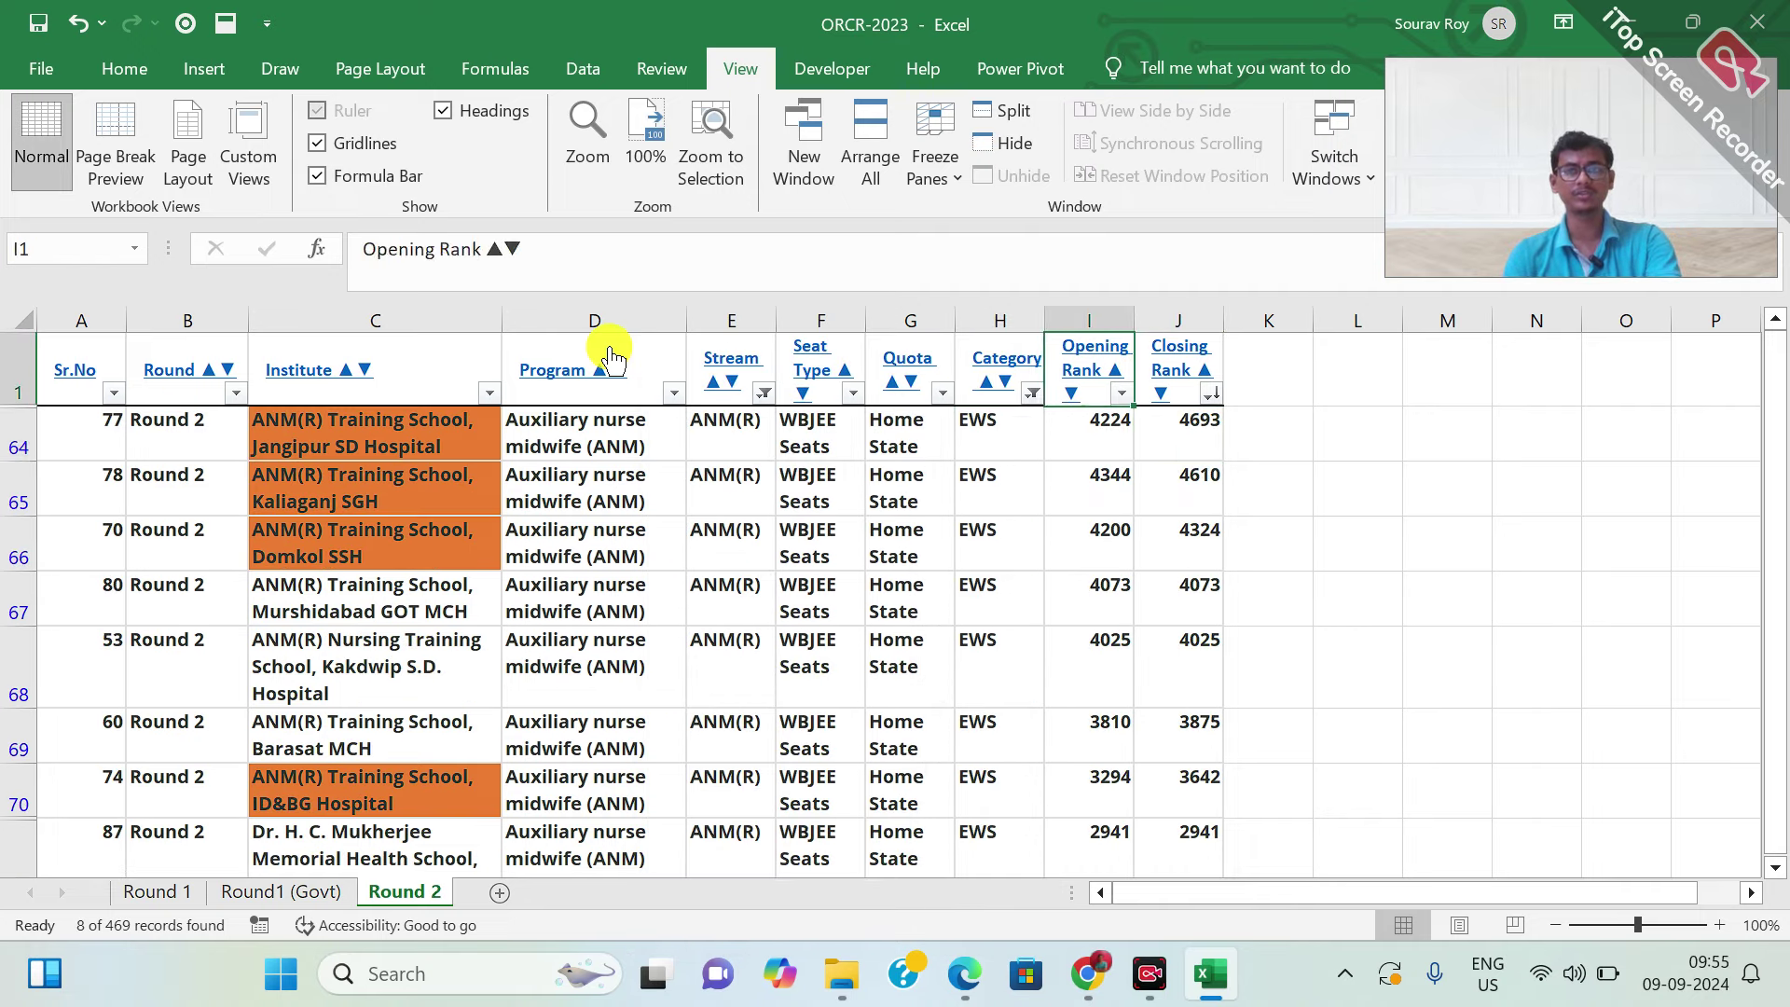
{"action": "key", "text": "Left"}
{"action": "key", "text": "Left"}
{"action": "key", "text": "Left"}
{"action": "key", "text": "Left"}
{"action": "key", "text": "alt+Down"}
{"action": "key", "text": "Down"}
{"action": "key", "text": "Down"}
{"action": "key", "text": "Down"}
{"action": "key", "text": "Down"}
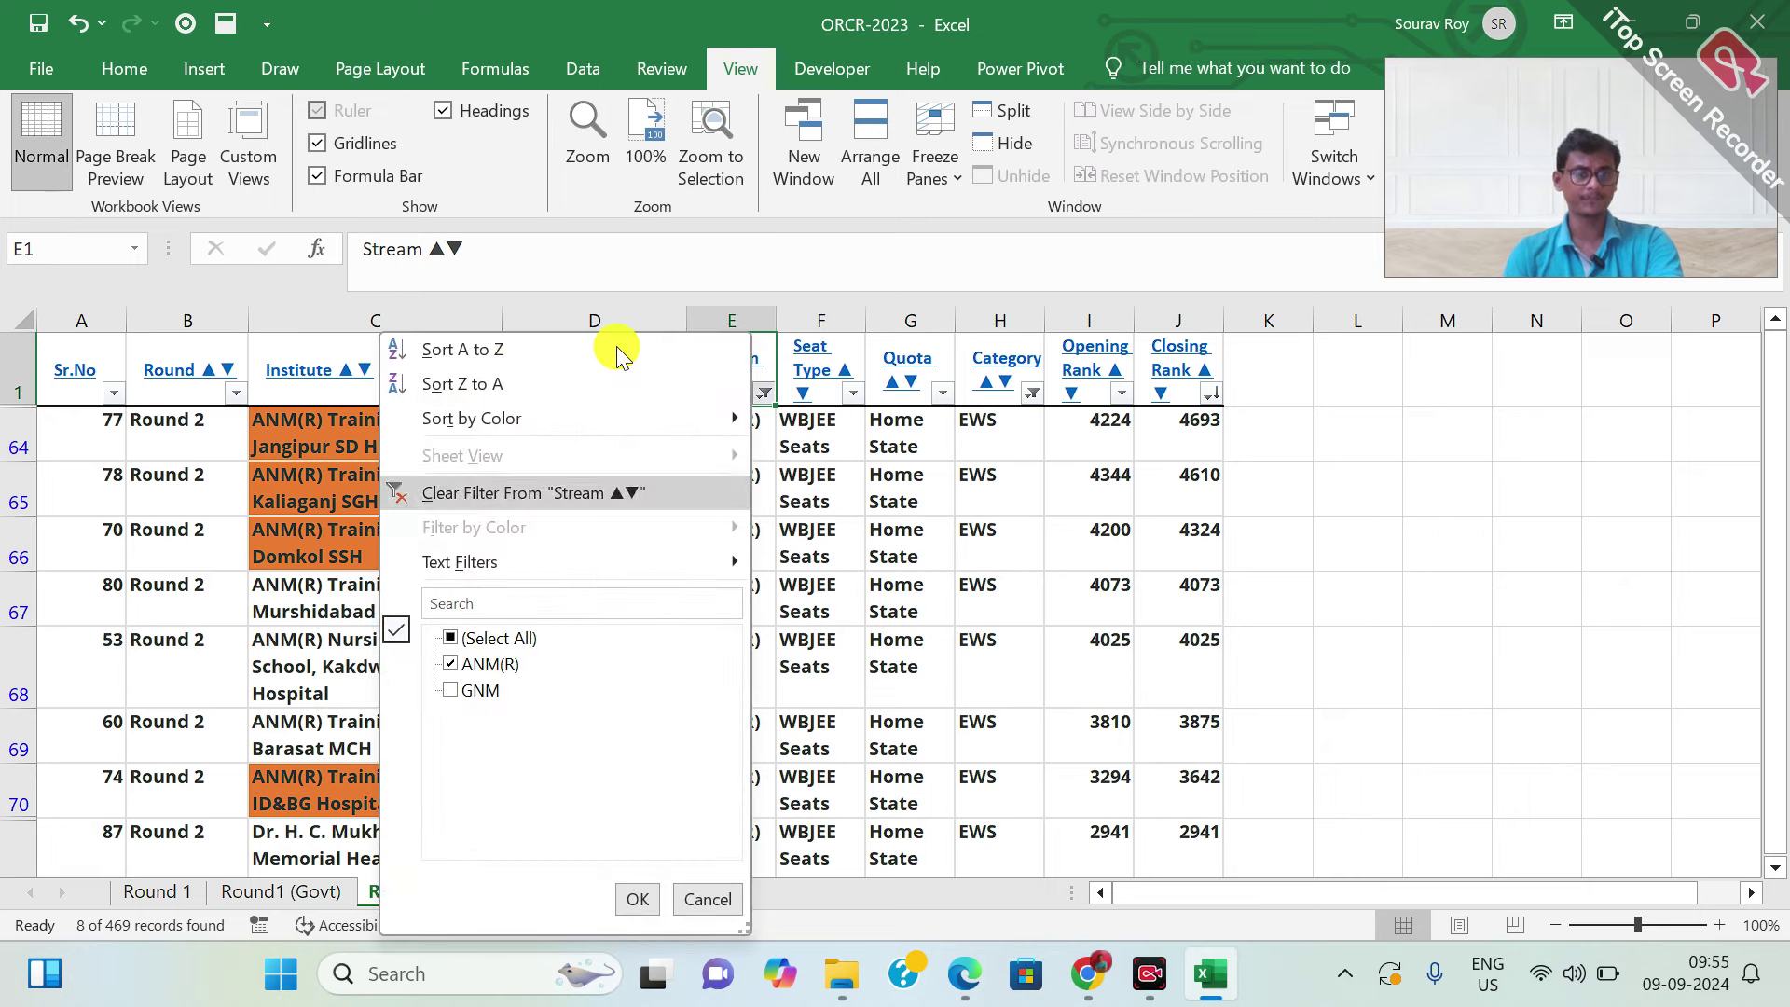
{"action": "key", "text": "Down"}
{"action": "key", "text": "Down"}
{"action": "key", "text": "Down"}
{"action": "key", "text": "Down"}
{"action": "key", "text": "space"}
{"action": "key", "text": "Down"}
{"action": "key", "text": "space"}
{"action": "key", "text": "Up"}
{"action": "key", "text": "space"}
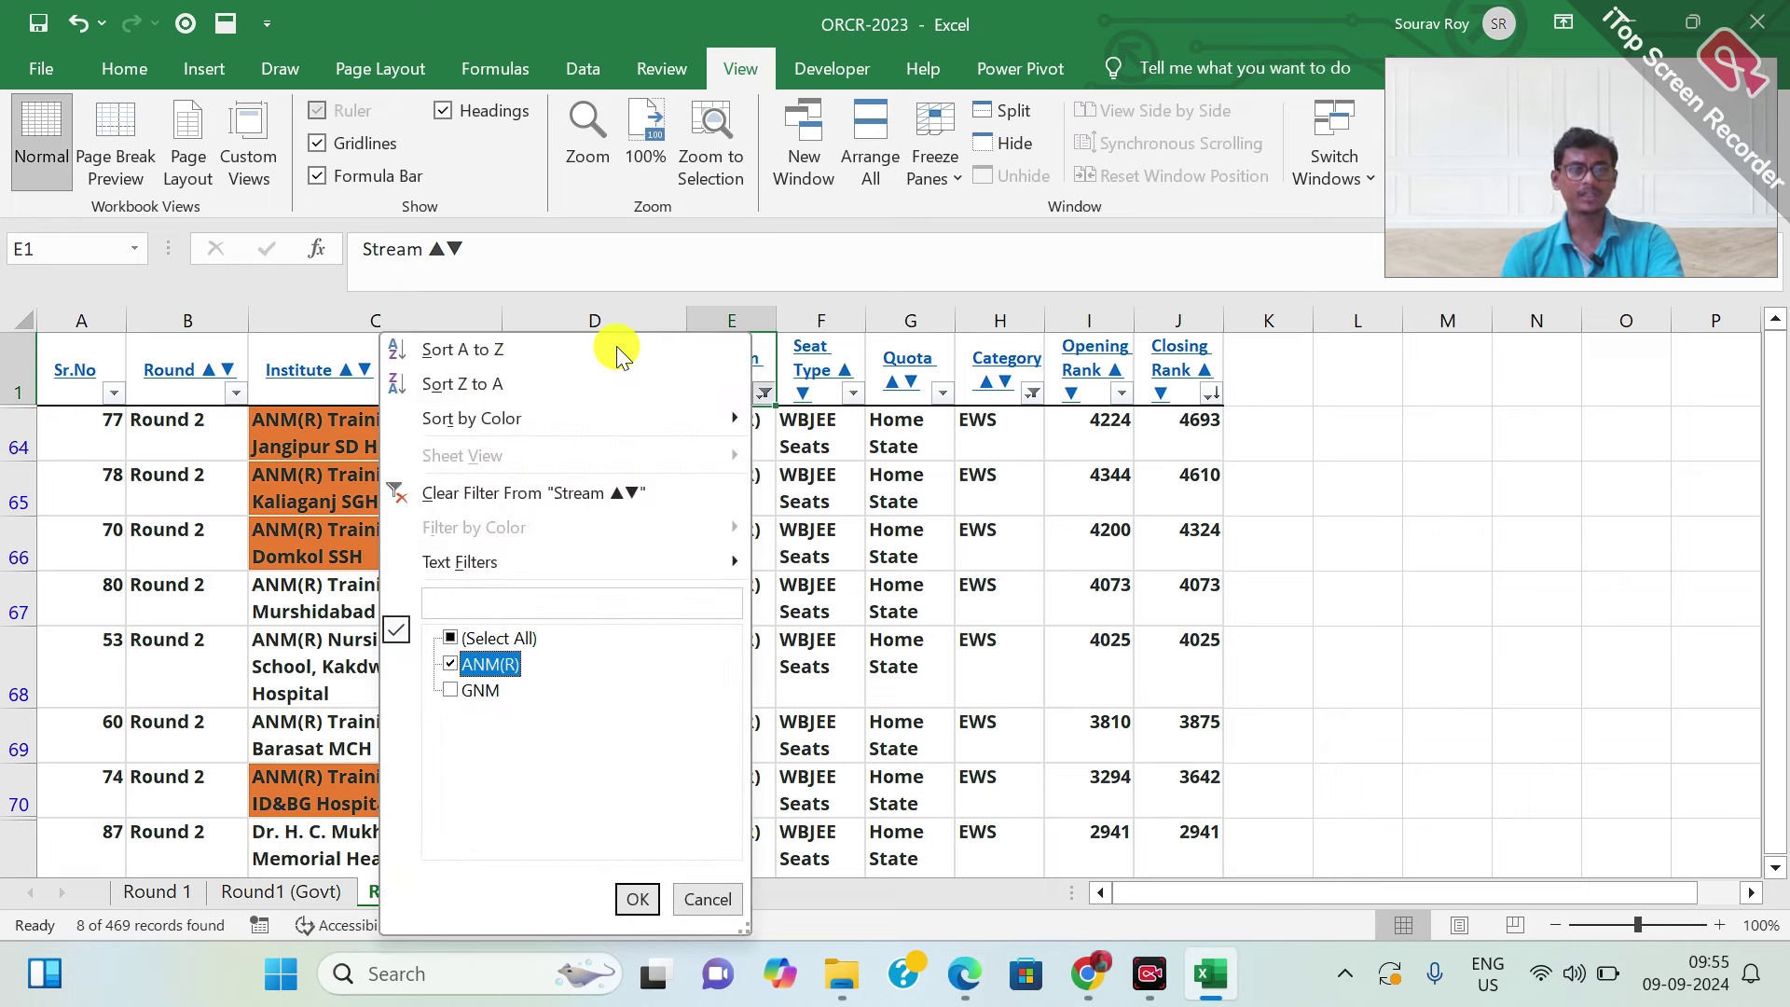
{"action": "key", "text": "Return"}
Examine the EWS opening and closing ranks and select the first record's Closing Rank
{"action": "key", "text": "Right"}
{"action": "key", "text": "Right"}
{"action": "key", "text": "Right"}
{"action": "key", "text": "Down"}
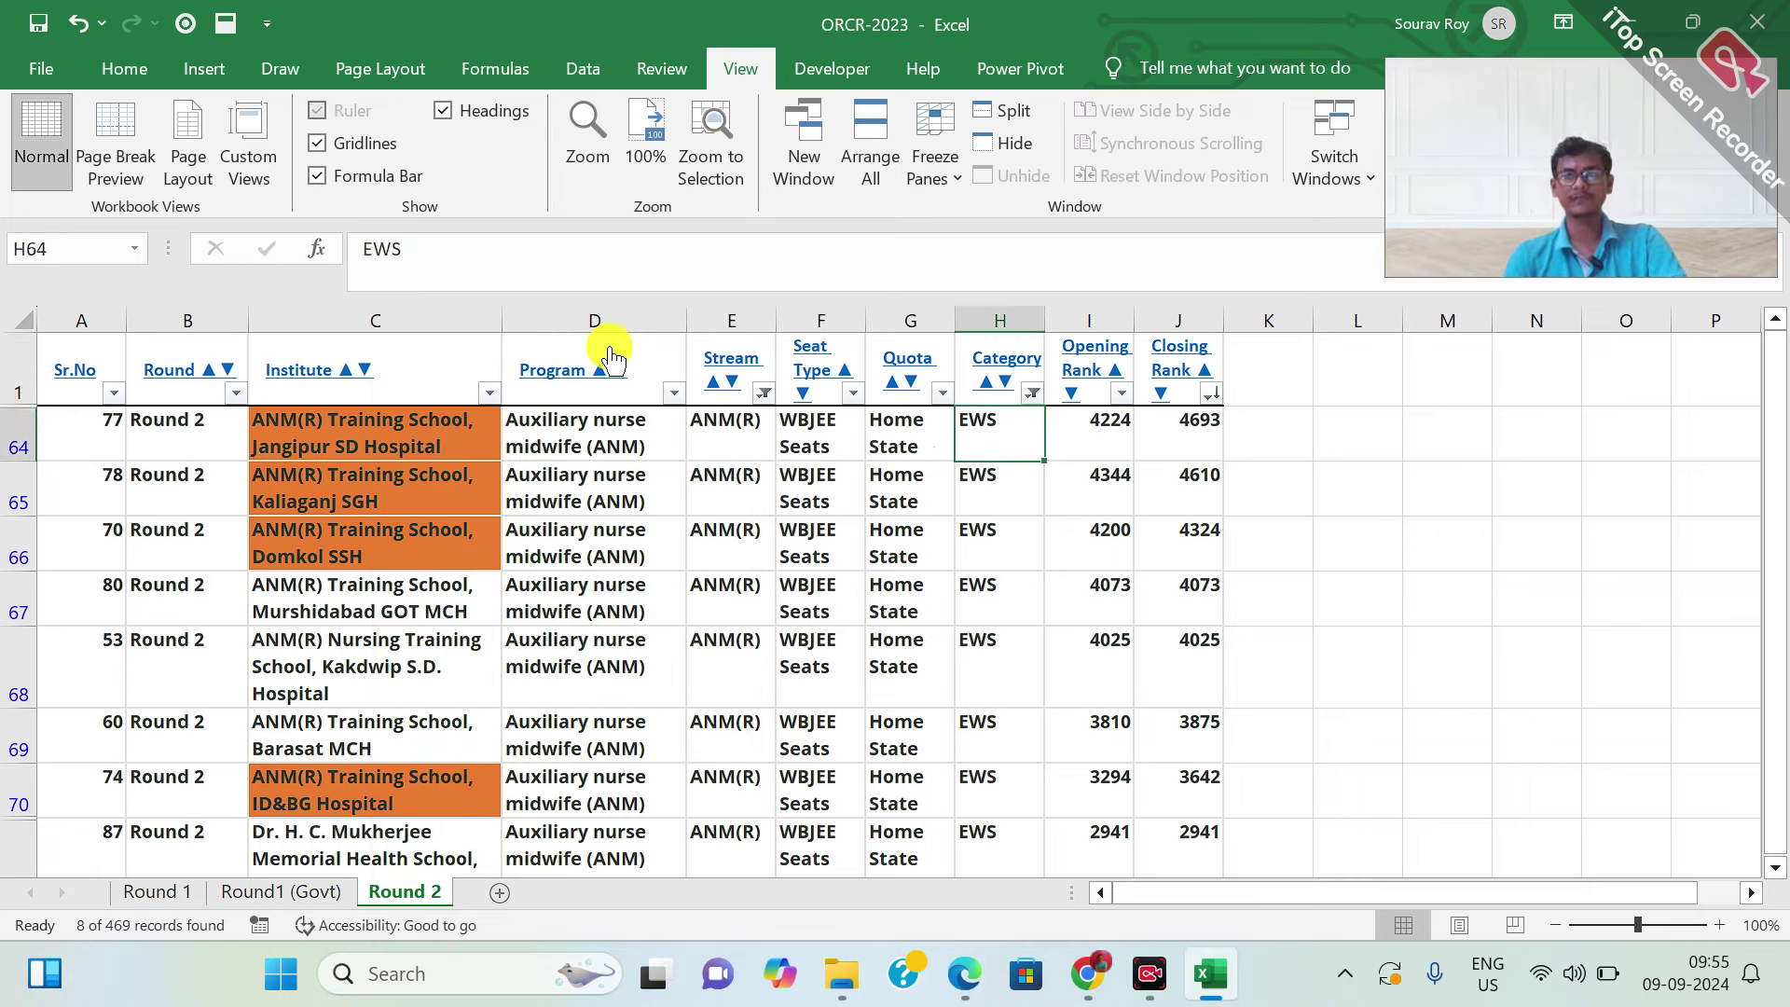
{"action": "key", "text": "ctrl+shift+Down"}
{"action": "key", "text": "Up"}
{"action": "key", "text": "Down"}
{"action": "key", "text": "Down"}
{"action": "key", "text": "Right"}
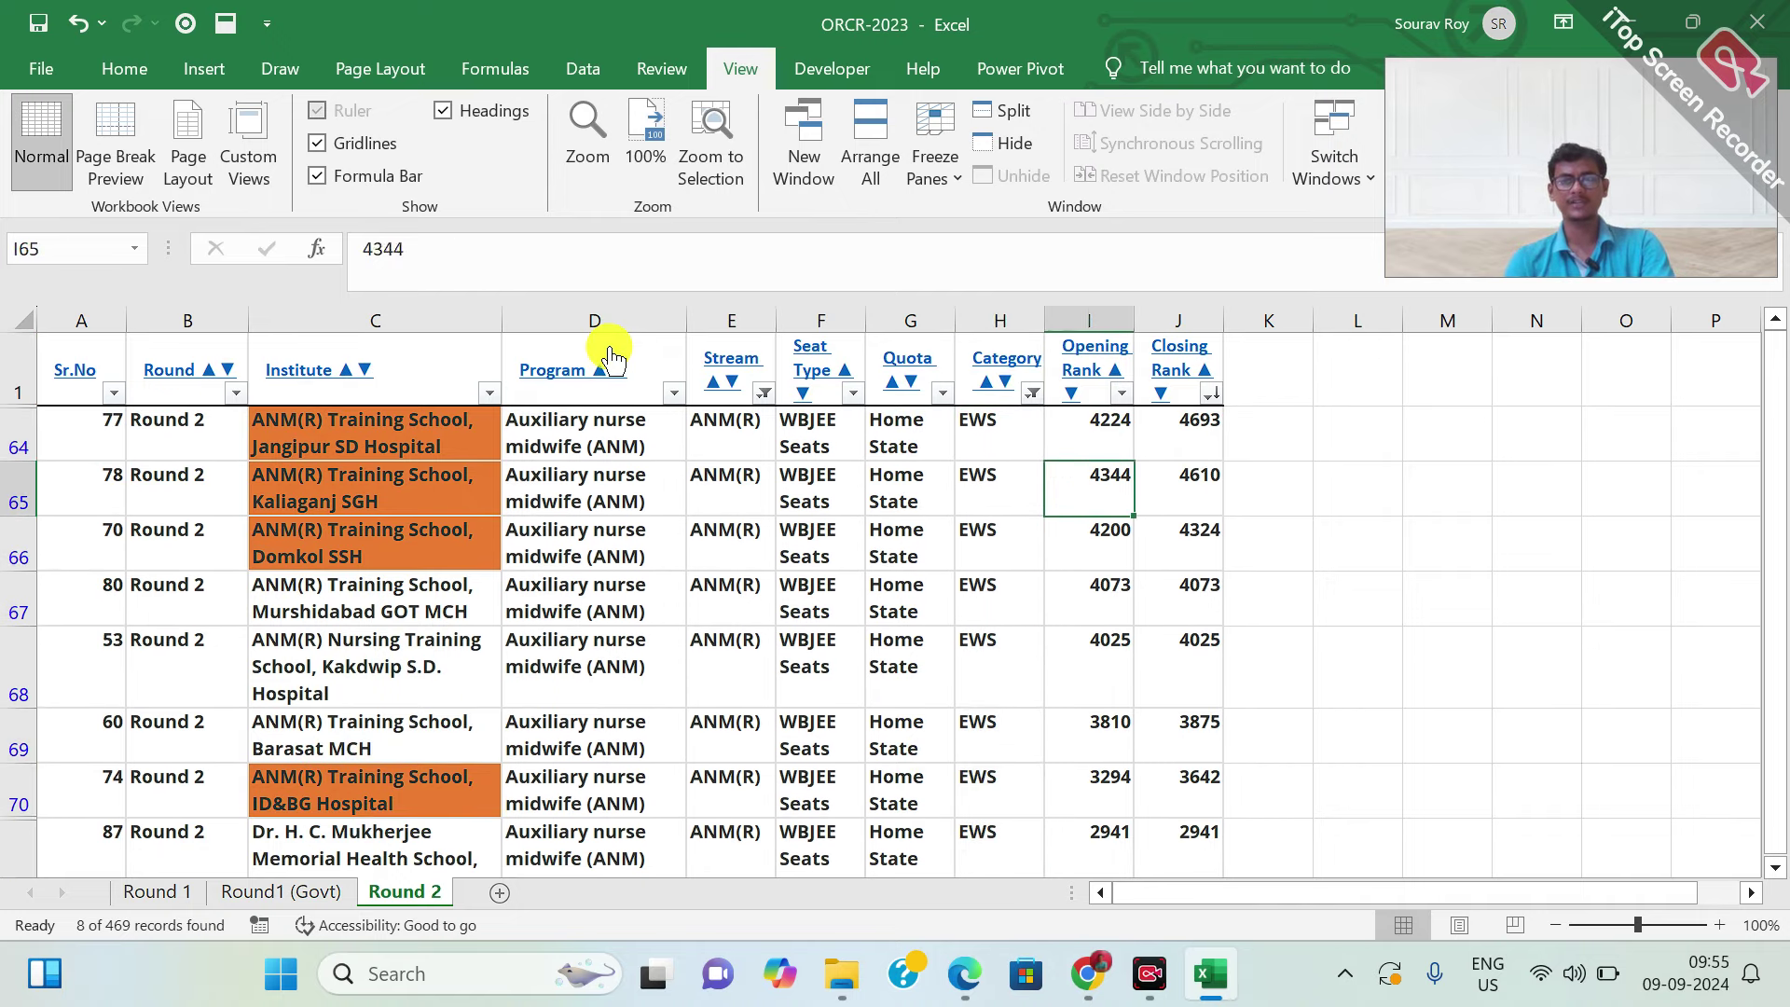
{"action": "key", "text": "Right"}
{"action": "key", "text": "Up"}
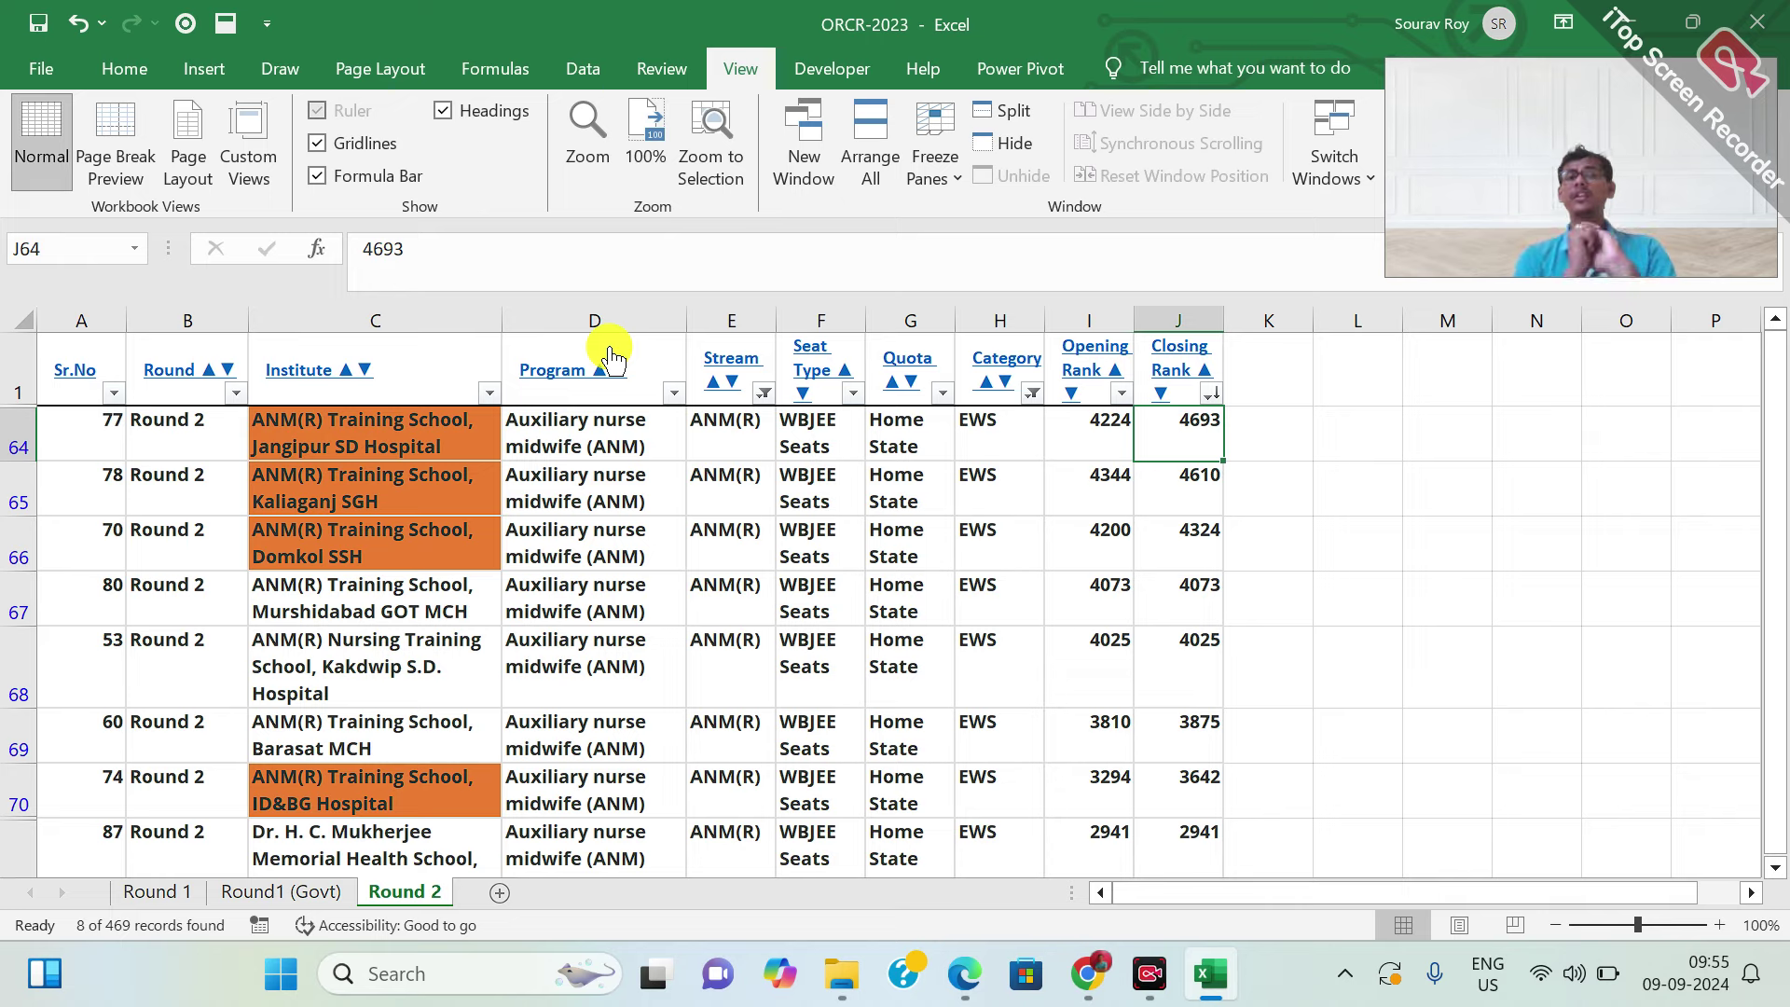
Change the Category filter to show only Open records
{"action": "key", "text": "Left"}
{"action": "key", "text": "Up"}
{"action": "key", "text": "Left"}
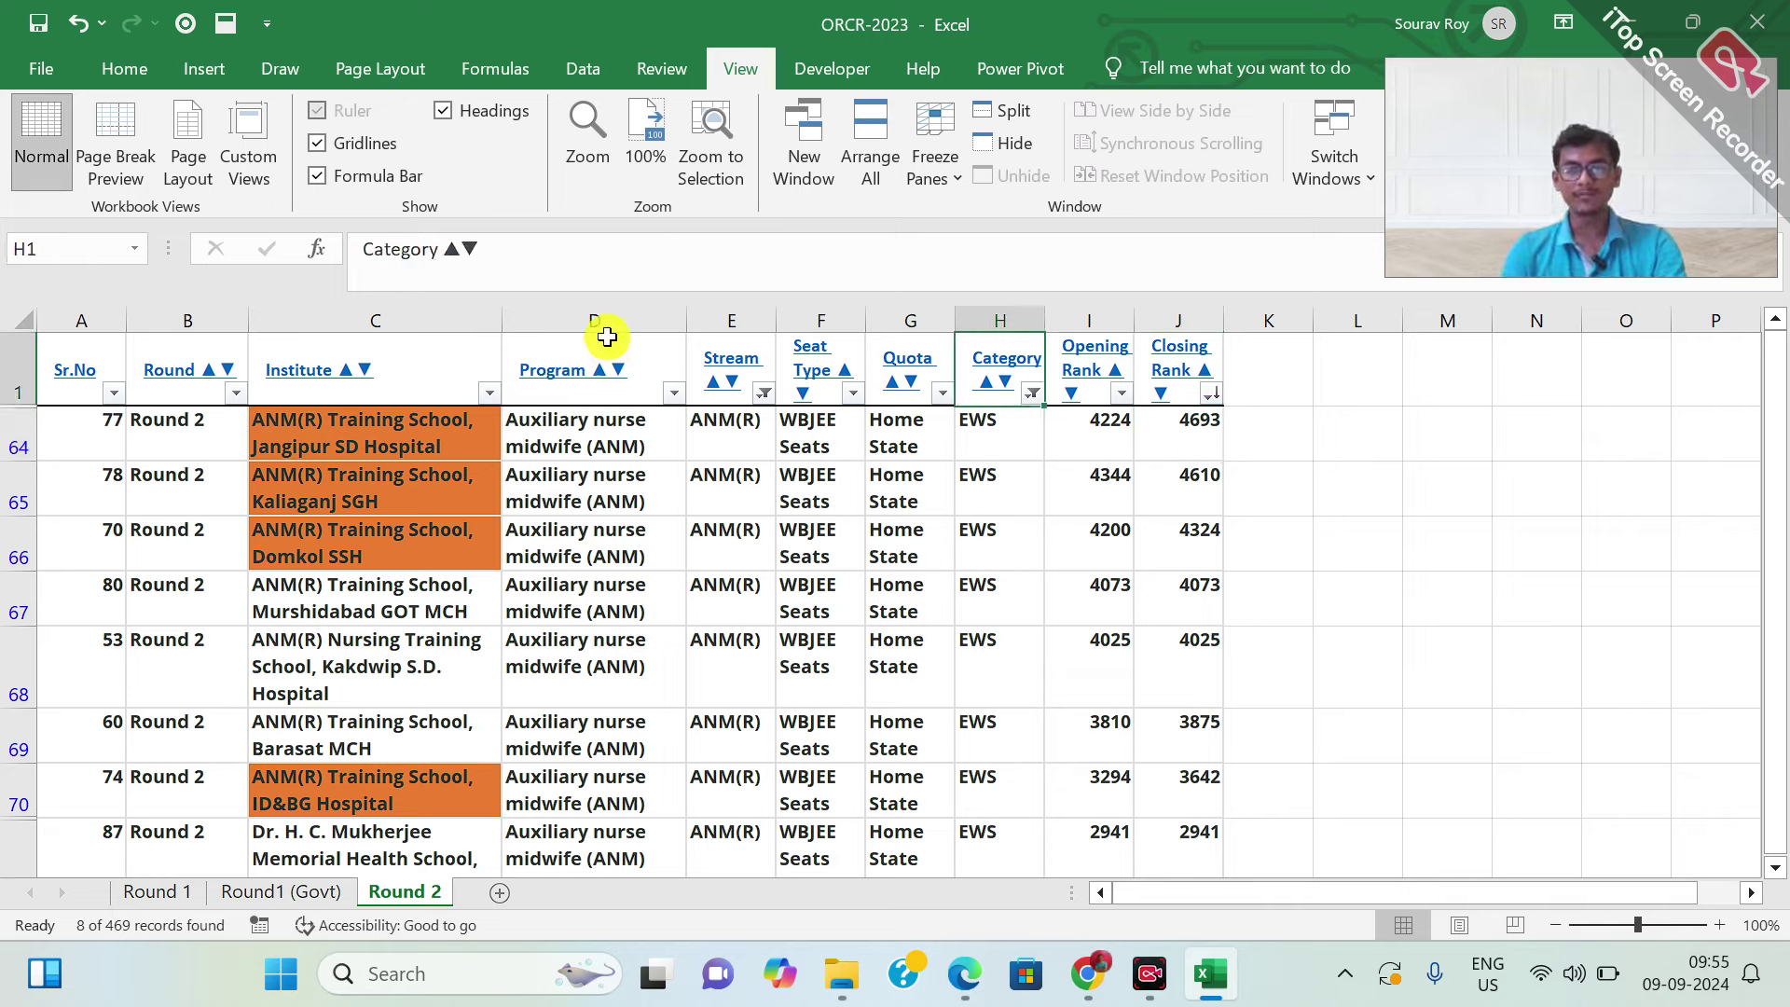
{"action": "key", "text": "alt+Down"}
{"action": "key", "text": "Down"}
{"action": "key", "text": "Down"}
{"action": "key", "text": "Down"}
{"action": "key", "text": "Down"}
{"action": "key", "text": "Down"}
{"action": "key", "text": "Down"}
{"action": "key", "text": "Down"}
{"action": "key", "text": "Down"}
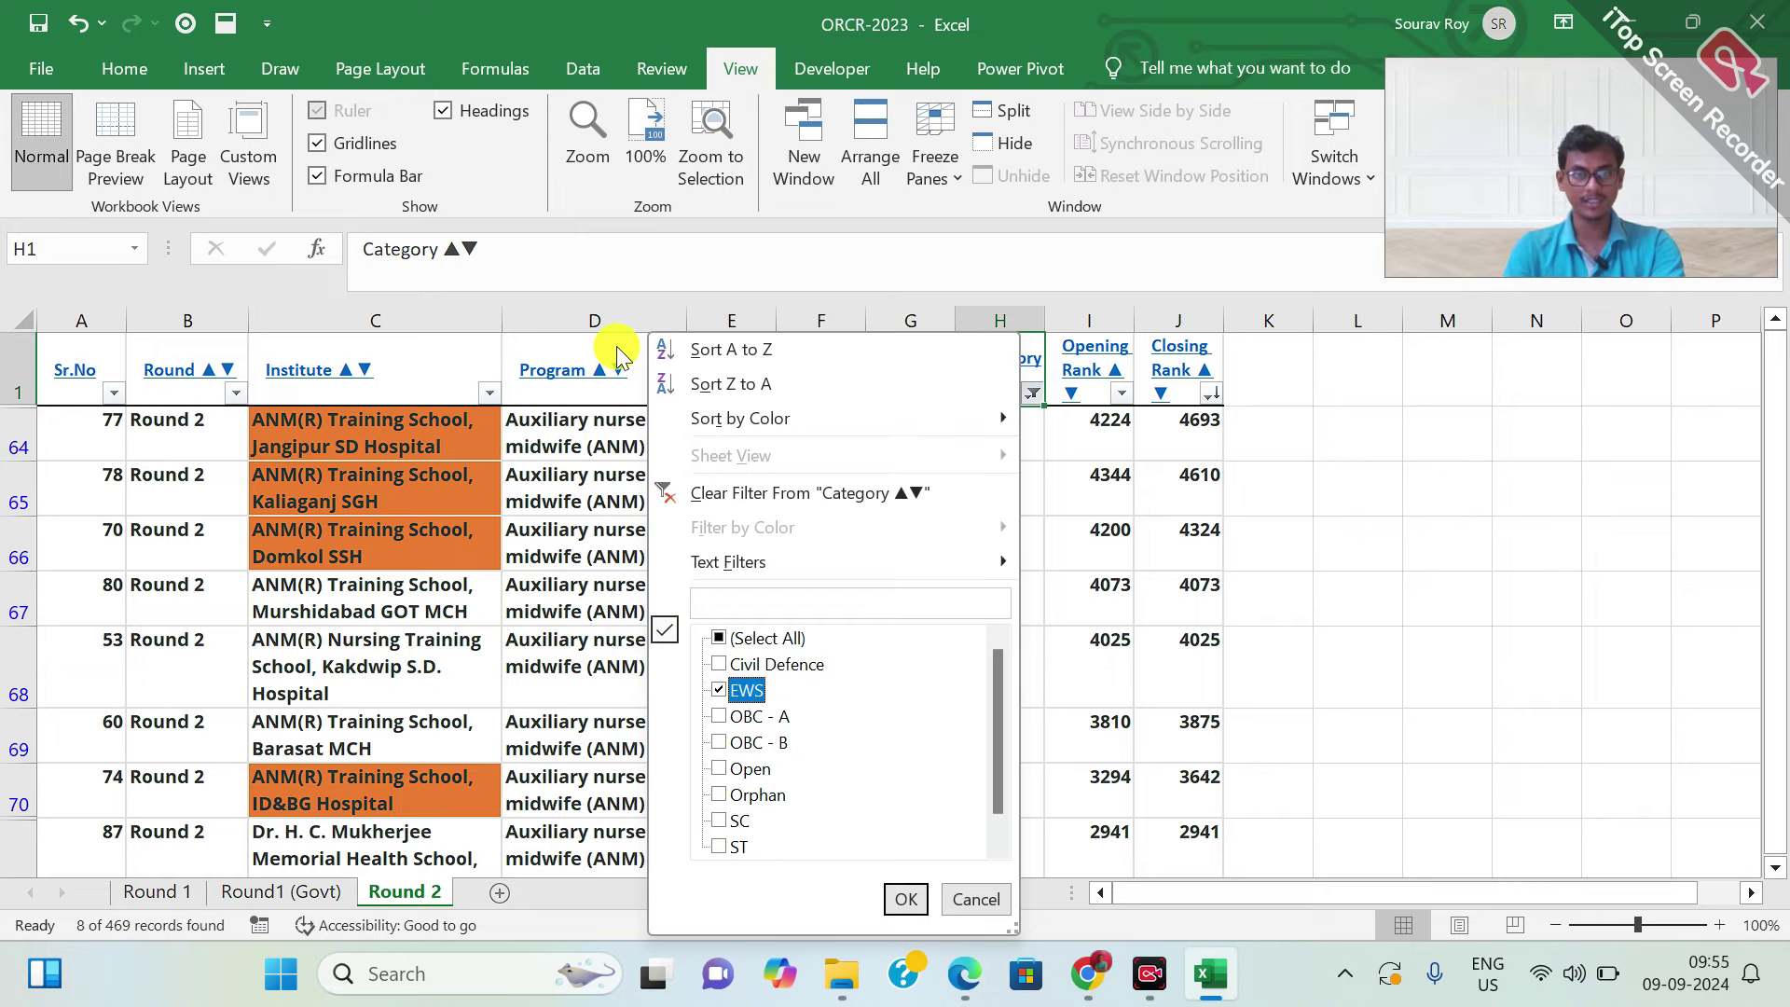
{"action": "key", "text": "space"}
{"action": "key", "text": "space"}
{"action": "key", "text": "Return"}
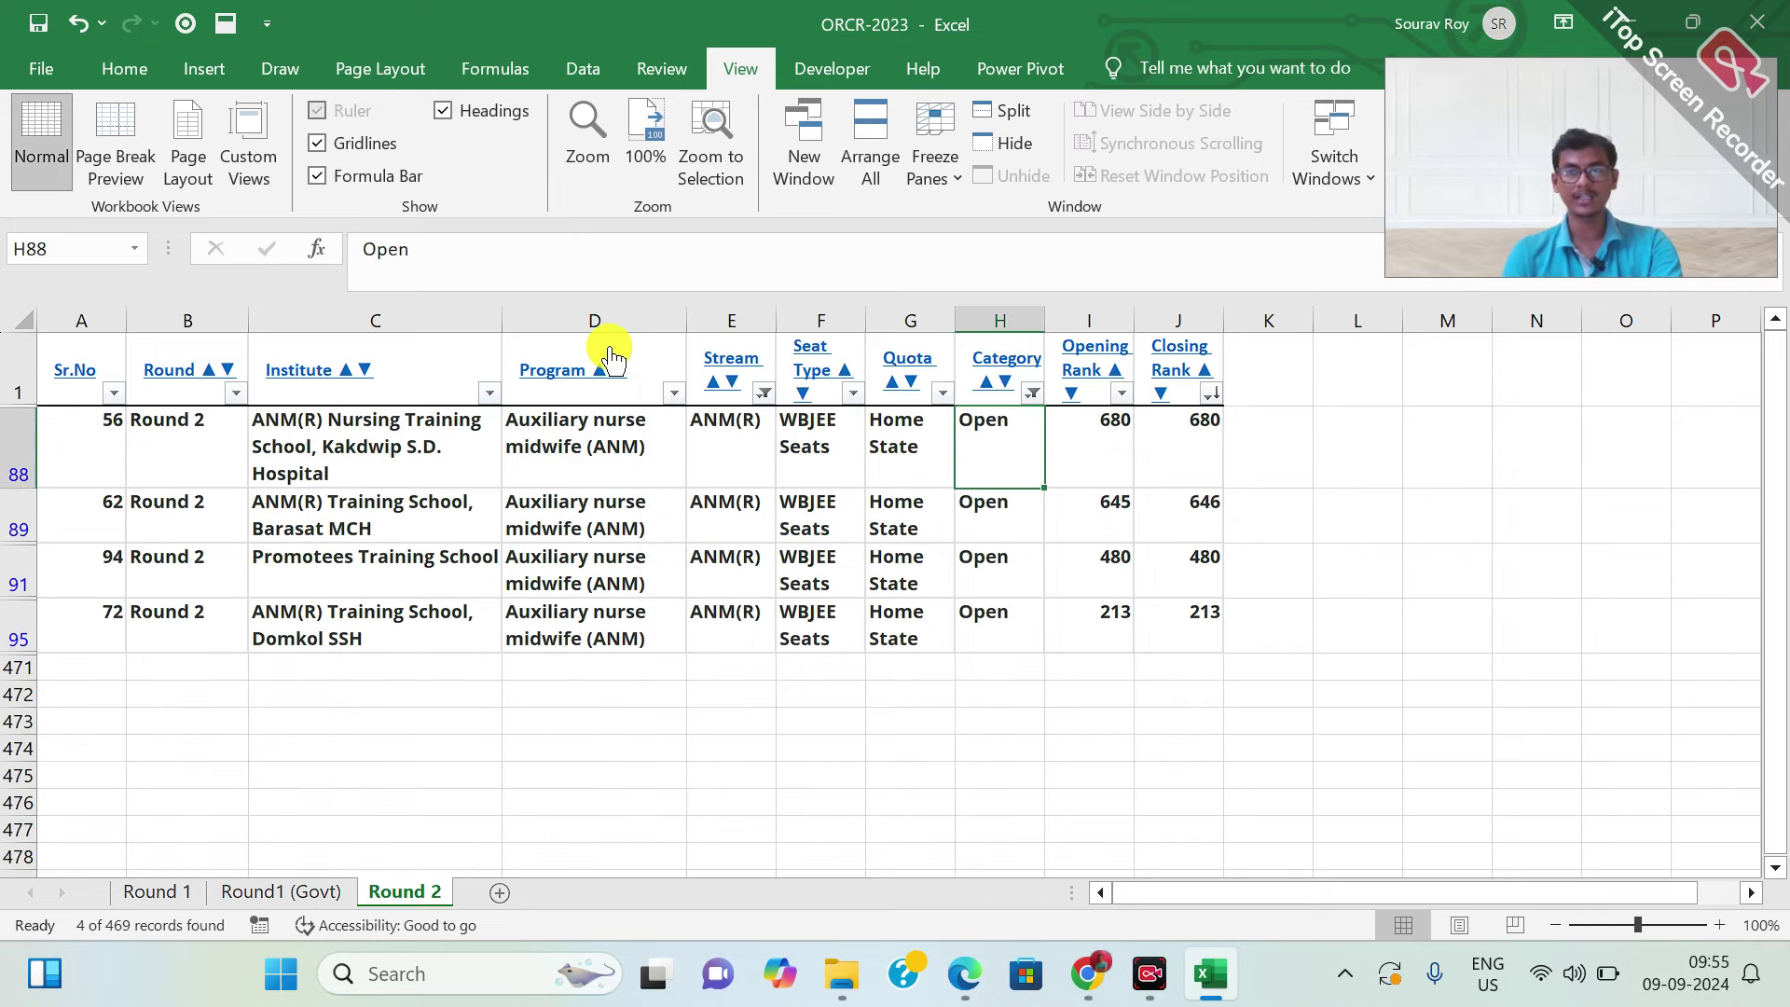
Reapply the largest-to-smallest sort on Closing Rank for the Open records and return to the Category heading
{"action": "key", "text": "Right"}
{"action": "key", "text": "Right"}
{"action": "key", "text": "Up"}
{"action": "key", "text": "alt+Down"}
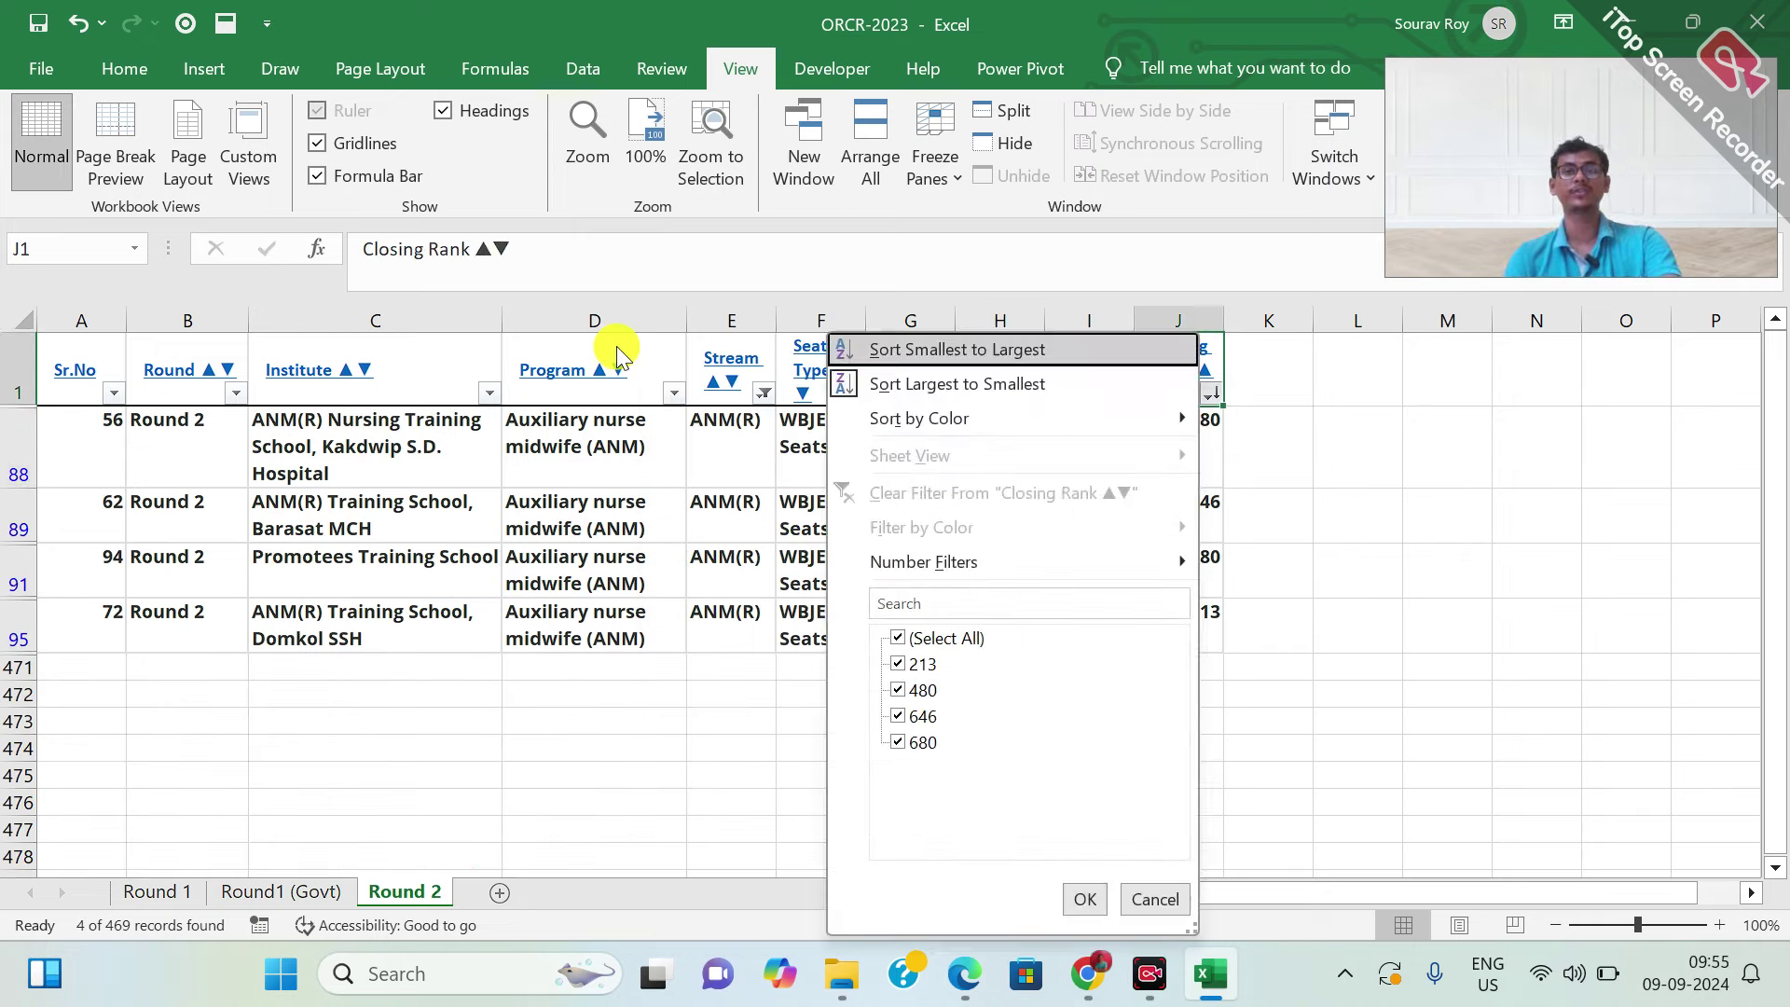
{"action": "key", "text": "Down"}
{"action": "key", "text": "Return"}
{"action": "key", "text": "Left"}
{"action": "key", "text": "Left"}
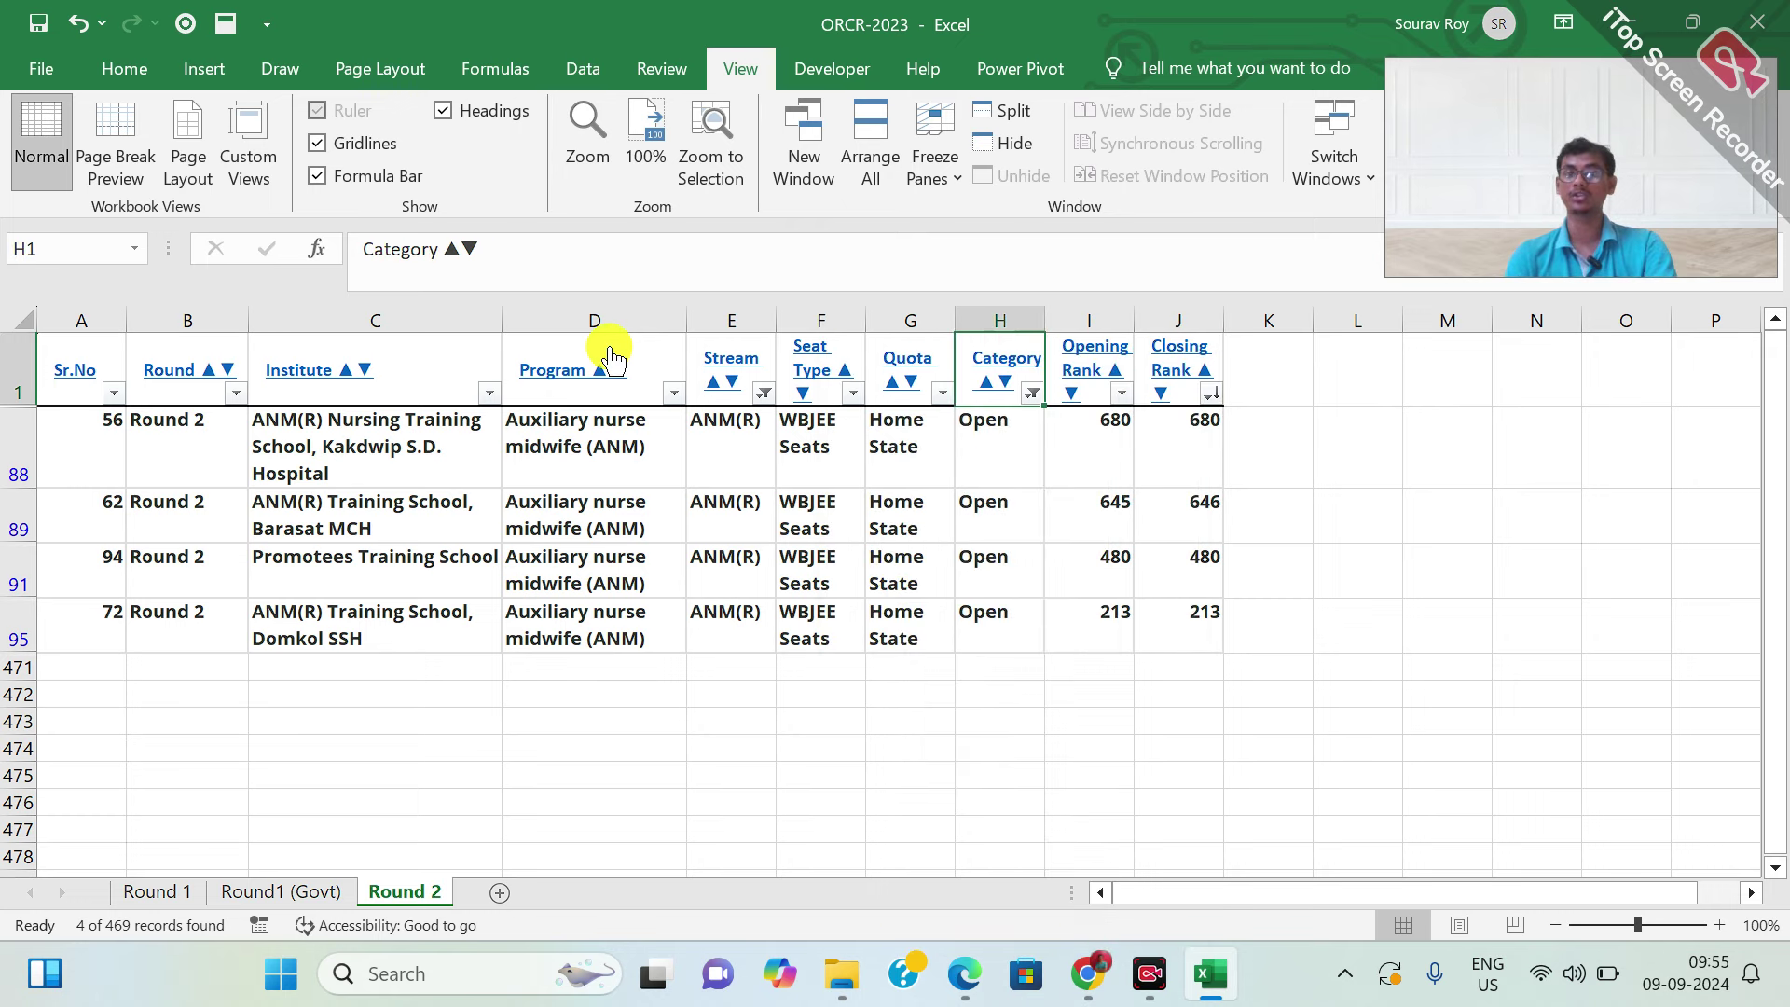
Change the Category filter to show only OBC - A records
{"action": "key", "text": "alt+Down"}
{"action": "key", "text": "Down"}
{"action": "key", "text": "Down"}
{"action": "key", "text": "Down"}
{"action": "key", "text": "Down"}
{"action": "key", "text": "Down"}
{"action": "key", "text": "Down"}
{"action": "key", "text": "Down"}
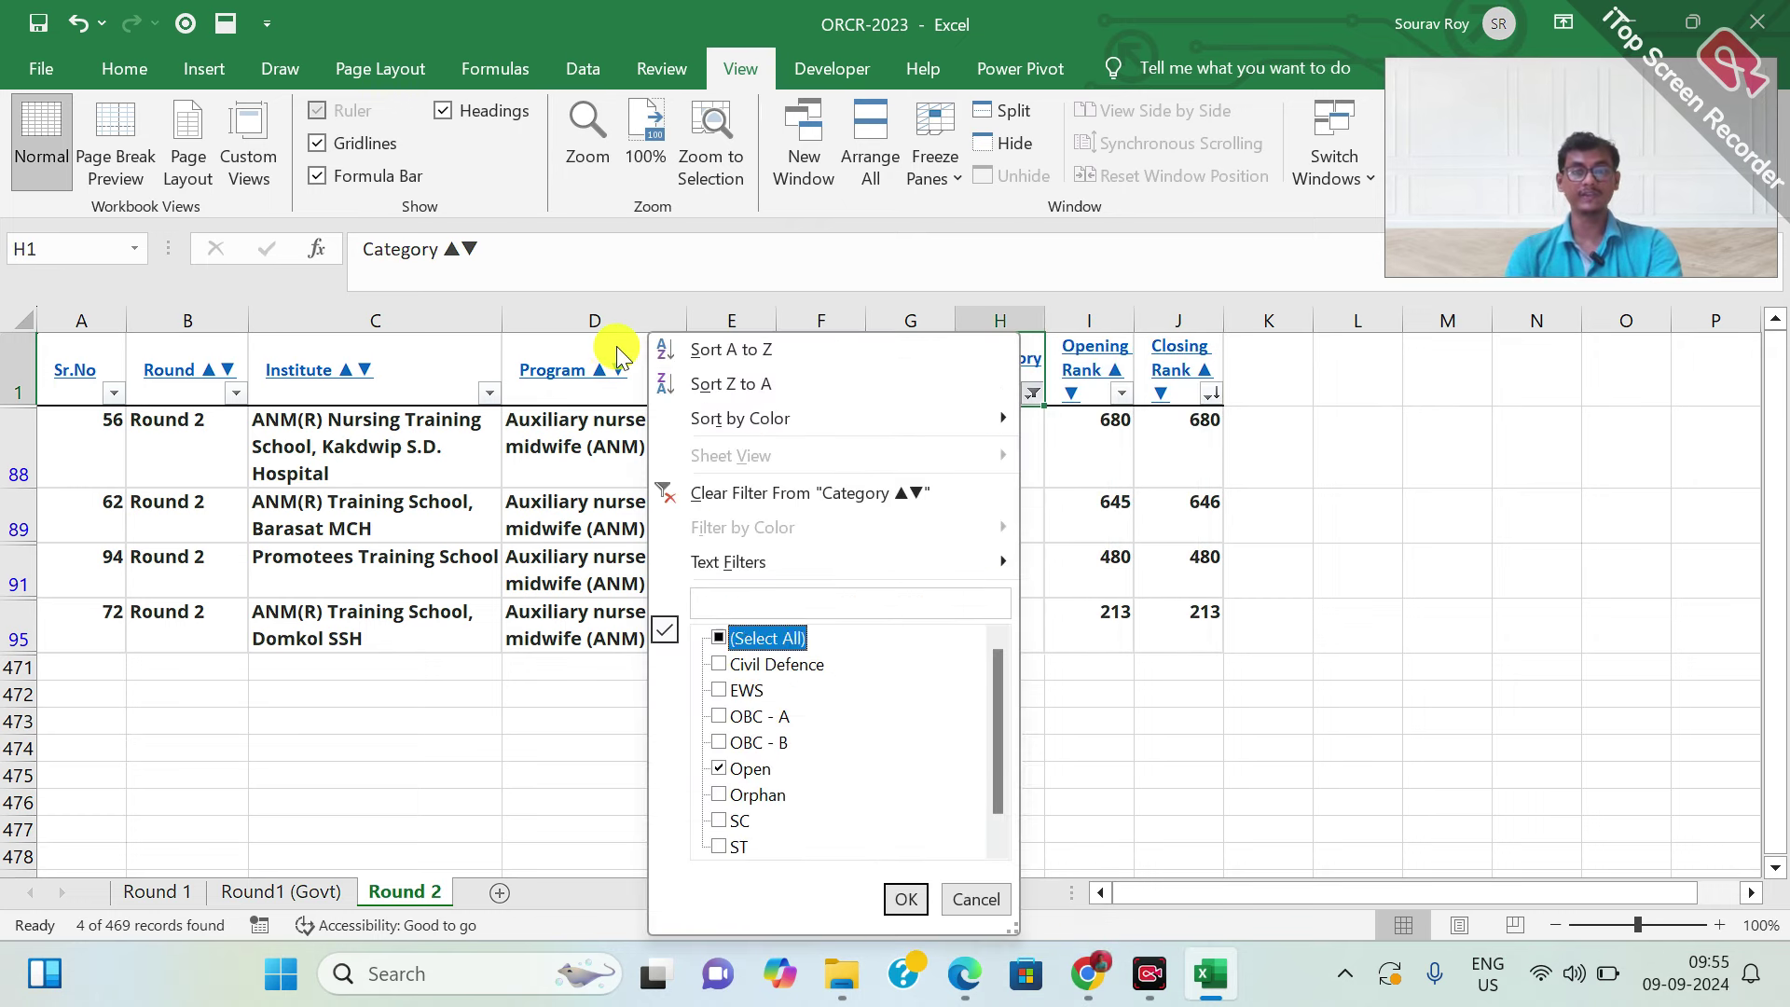
{"action": "key", "text": "Down"}
{"action": "key", "text": "Down"}
{"action": "key", "text": "Down"}
{"action": "key", "text": "space"}
{"action": "key", "text": "Up"}
{"action": "key", "text": "Up"}
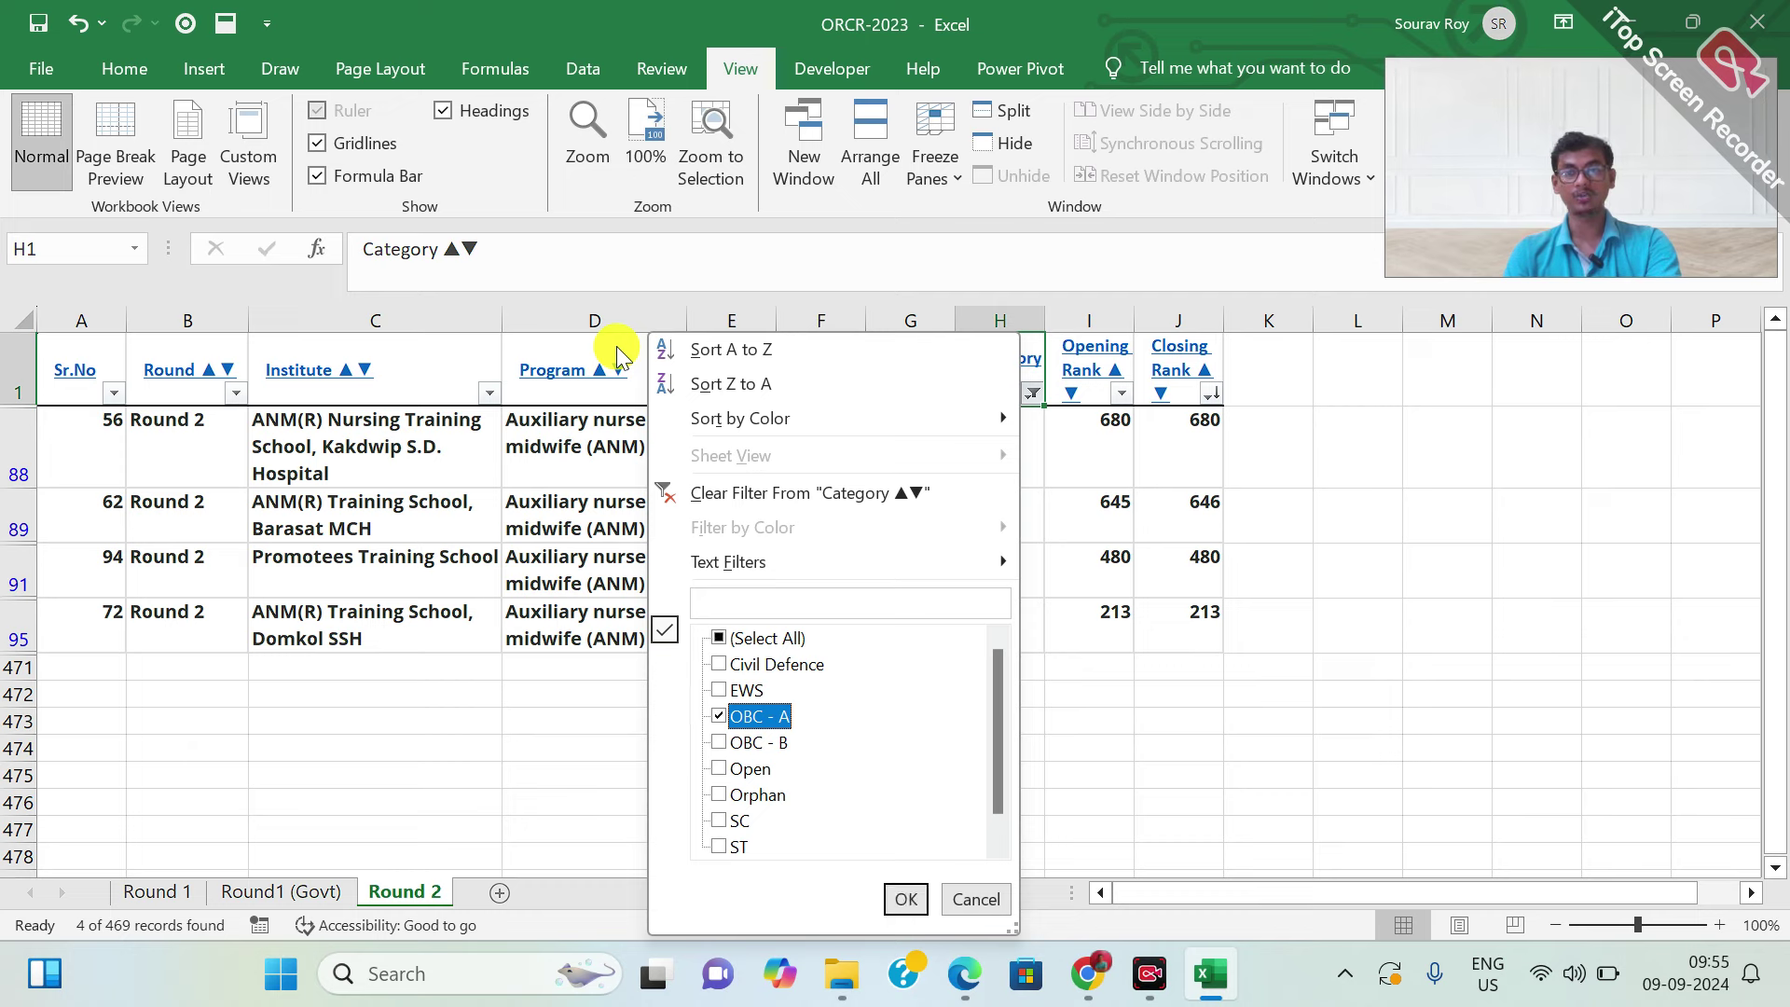
{"action": "key", "text": "Return"}
Examine the OBC - A closing ranks from the first two records and return to the Category heading
{"action": "key", "text": "Down"}
{"action": "key", "text": "Down"}
{"action": "key", "text": "Right"}
{"action": "key", "text": "Right"}
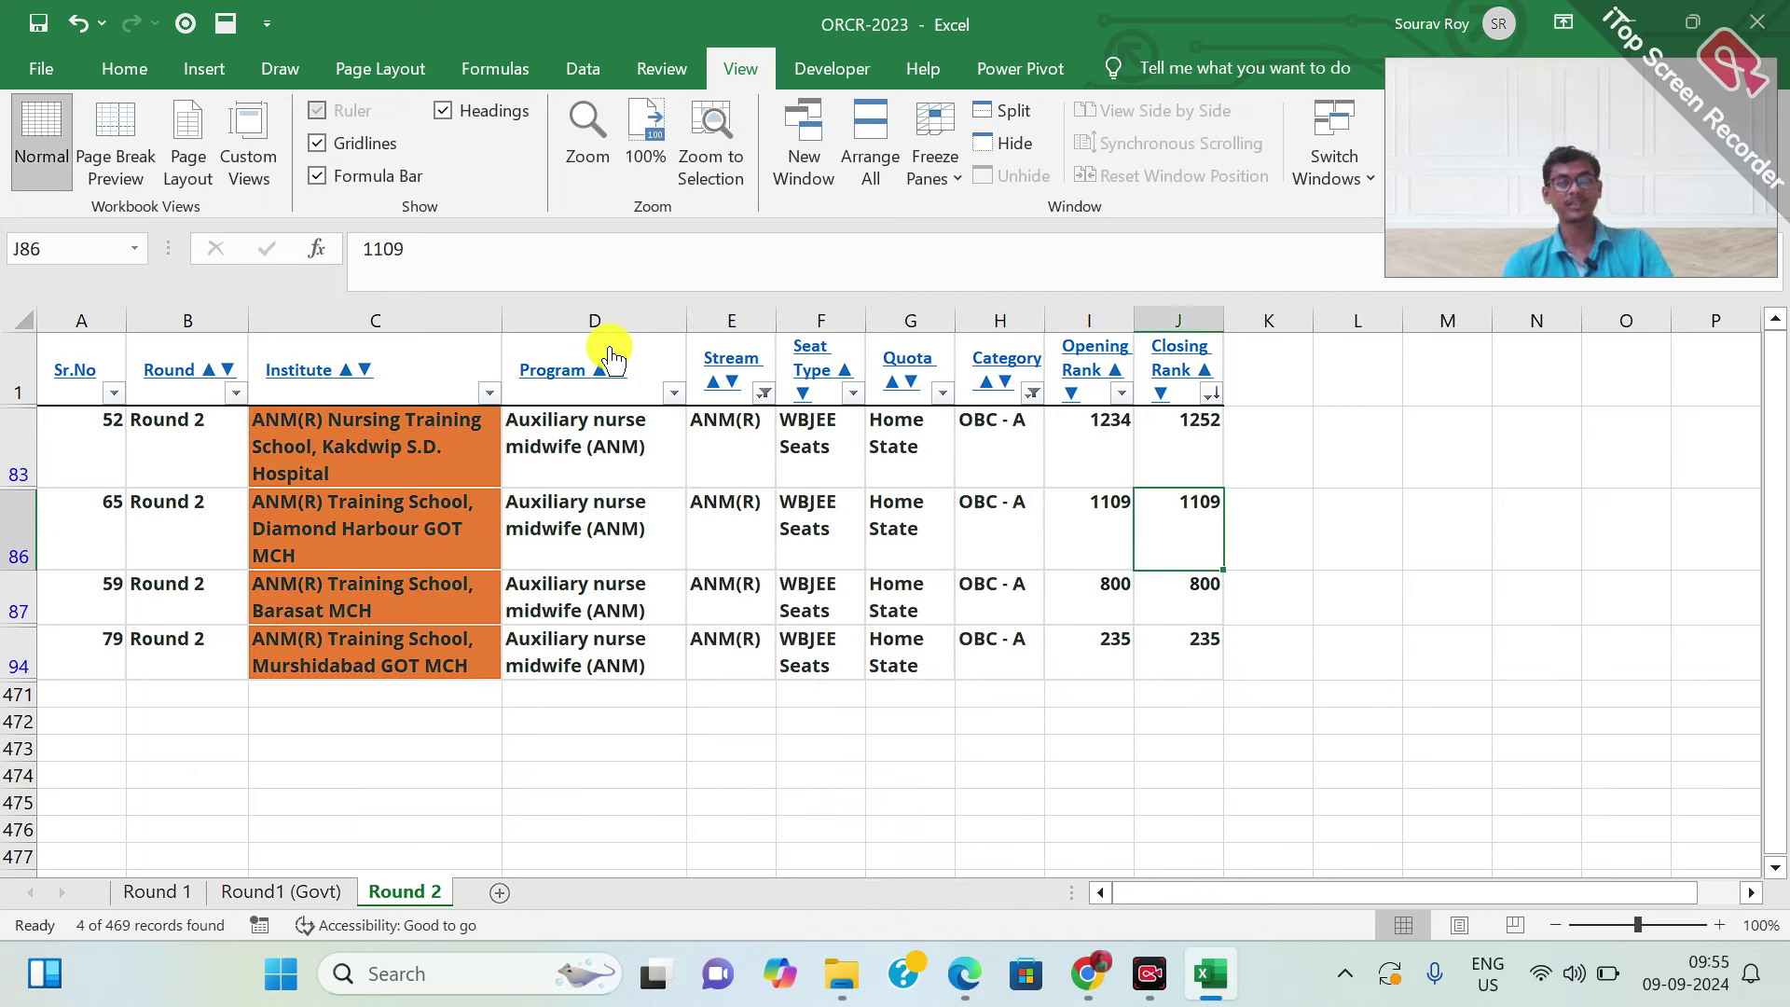
{"action": "key", "text": "Up"}
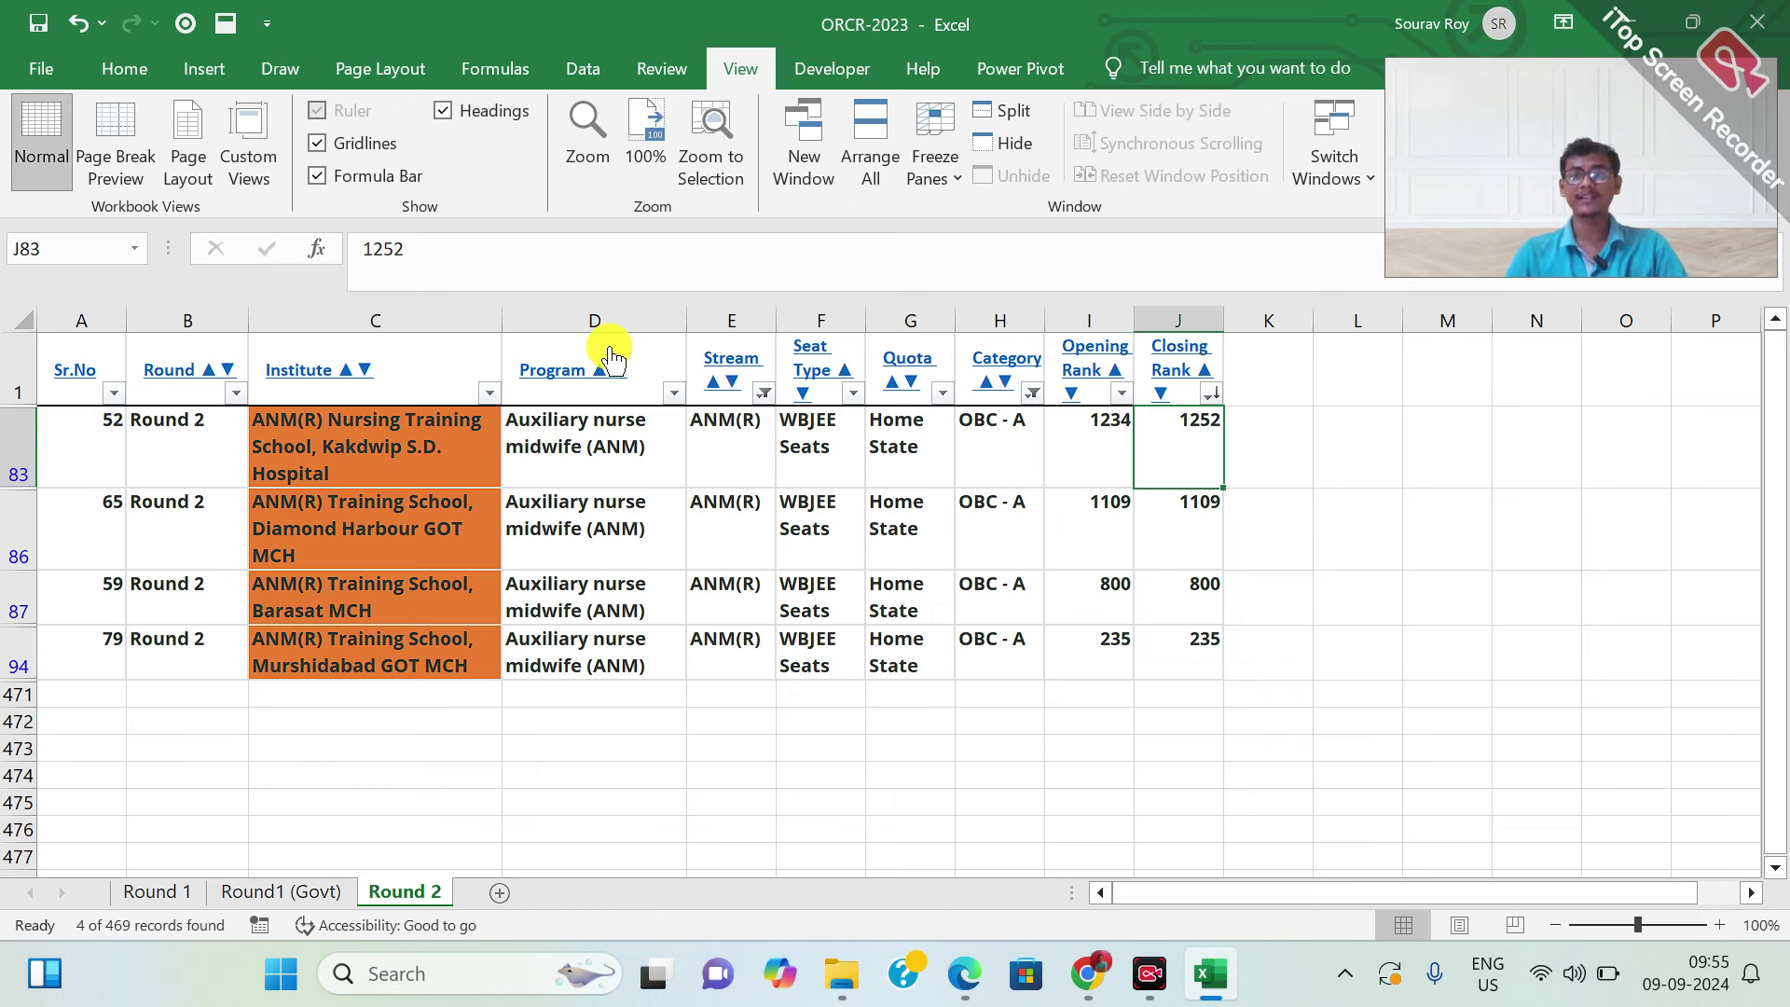
{"action": "key", "text": "Left"}
{"action": "key", "text": "Left"}
{"action": "key", "text": "Up"}
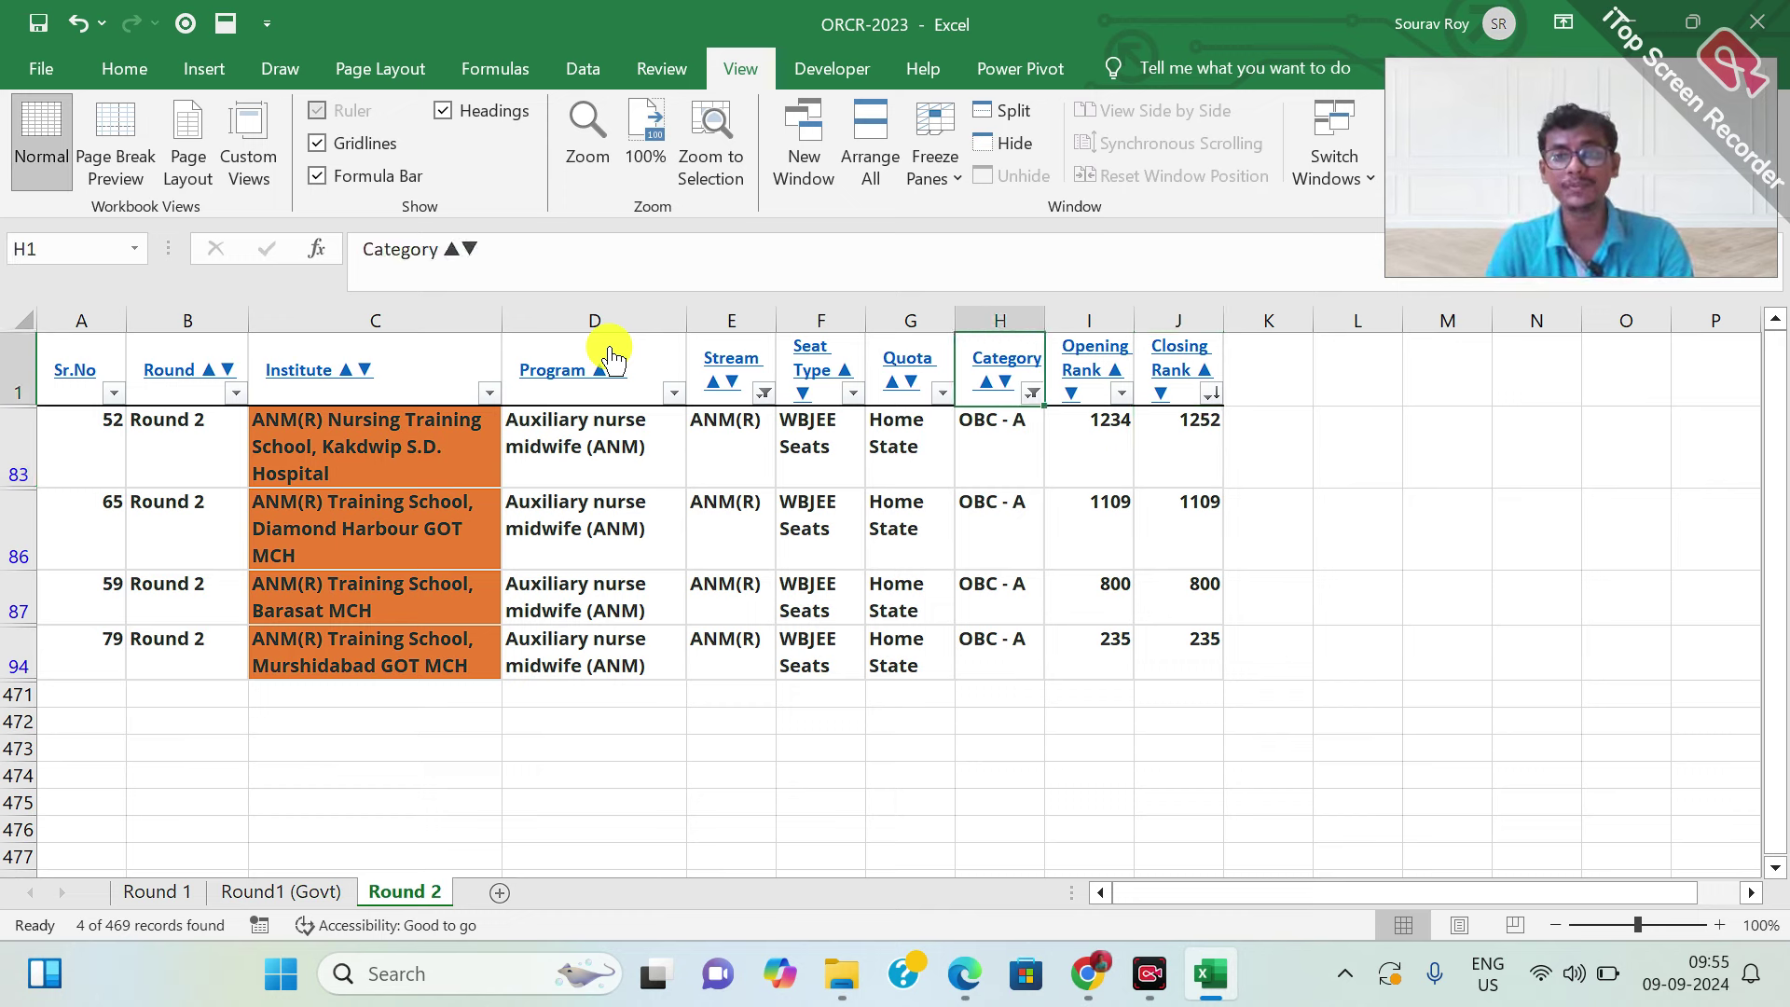
Change the Category filter to show only OBC - B records and move to the first matching record
{"action": "key", "text": "alt+Down"}
{"action": "key", "text": "Down"}
{"action": "key", "text": "Down"}
{"action": "key", "text": "Down"}
{"action": "key", "text": "Down"}
{"action": "key", "text": "Down"}
{"action": "key", "text": "Down"}
{"action": "key", "text": "Down"}
{"action": "key", "text": "Down"}
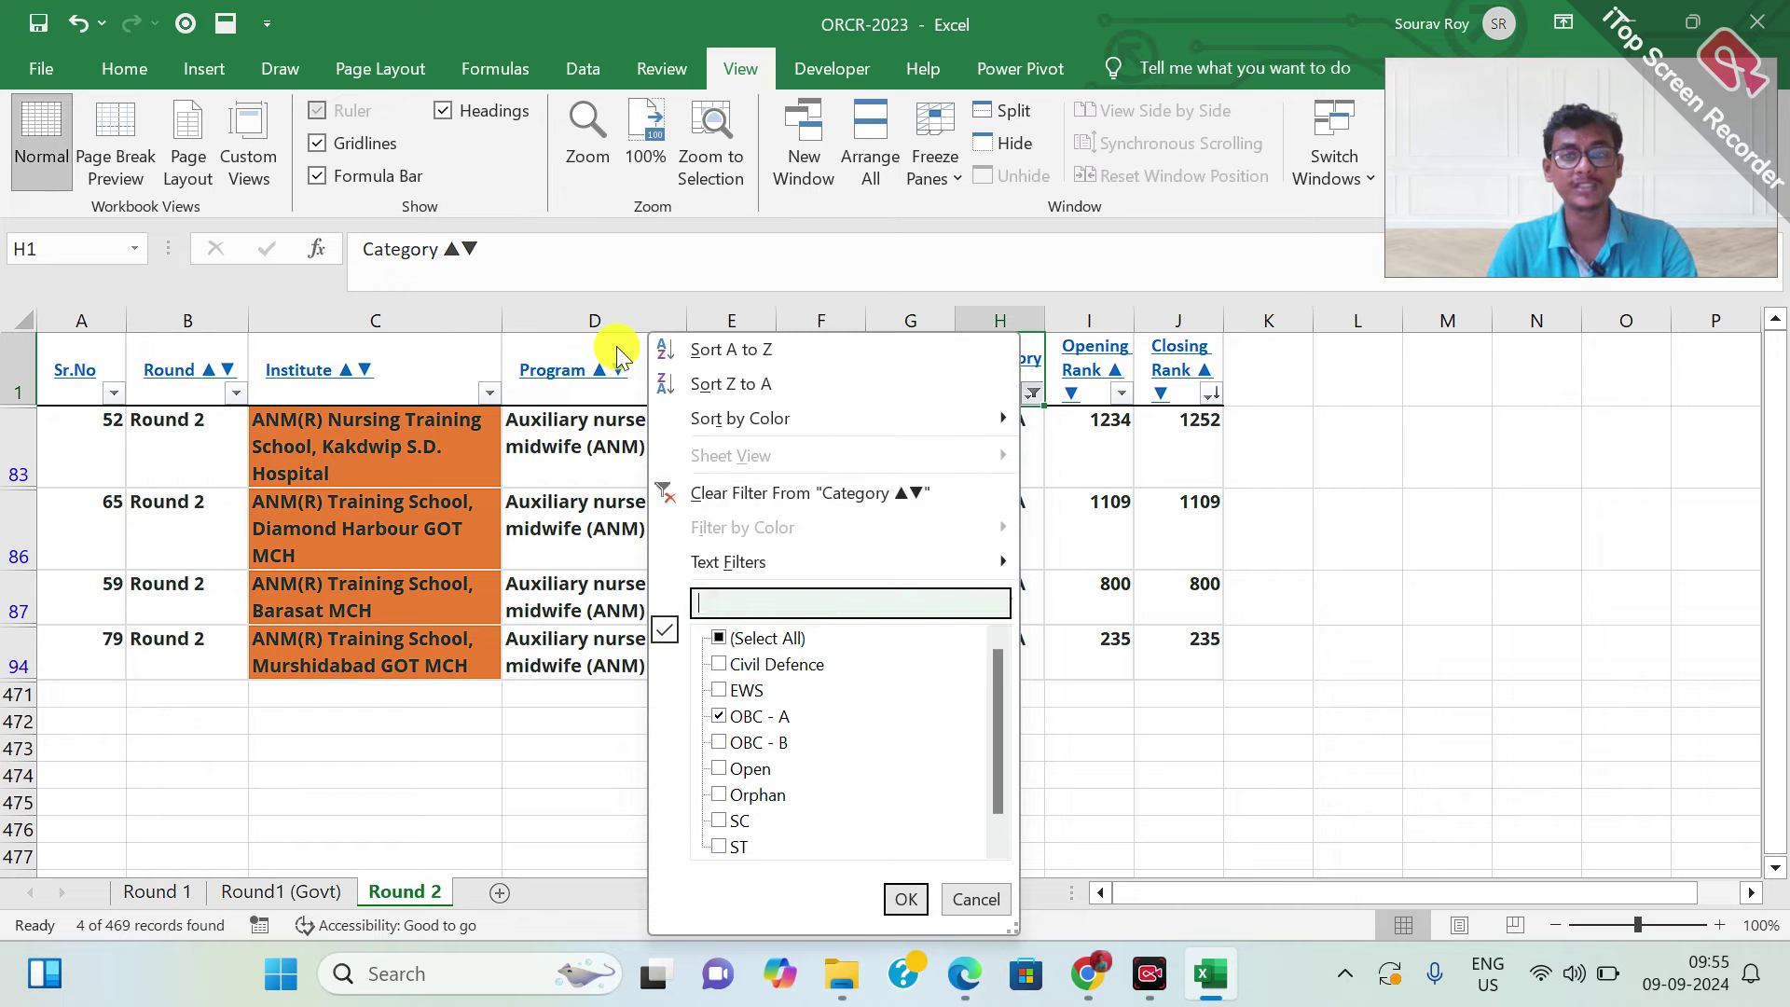
{"action": "key", "text": "Down"}
{"action": "key", "text": "space"}
{"action": "key", "text": "Down"}
{"action": "key", "text": "space"}
{"action": "key", "text": "Return"}
{"action": "key", "text": "Down"}
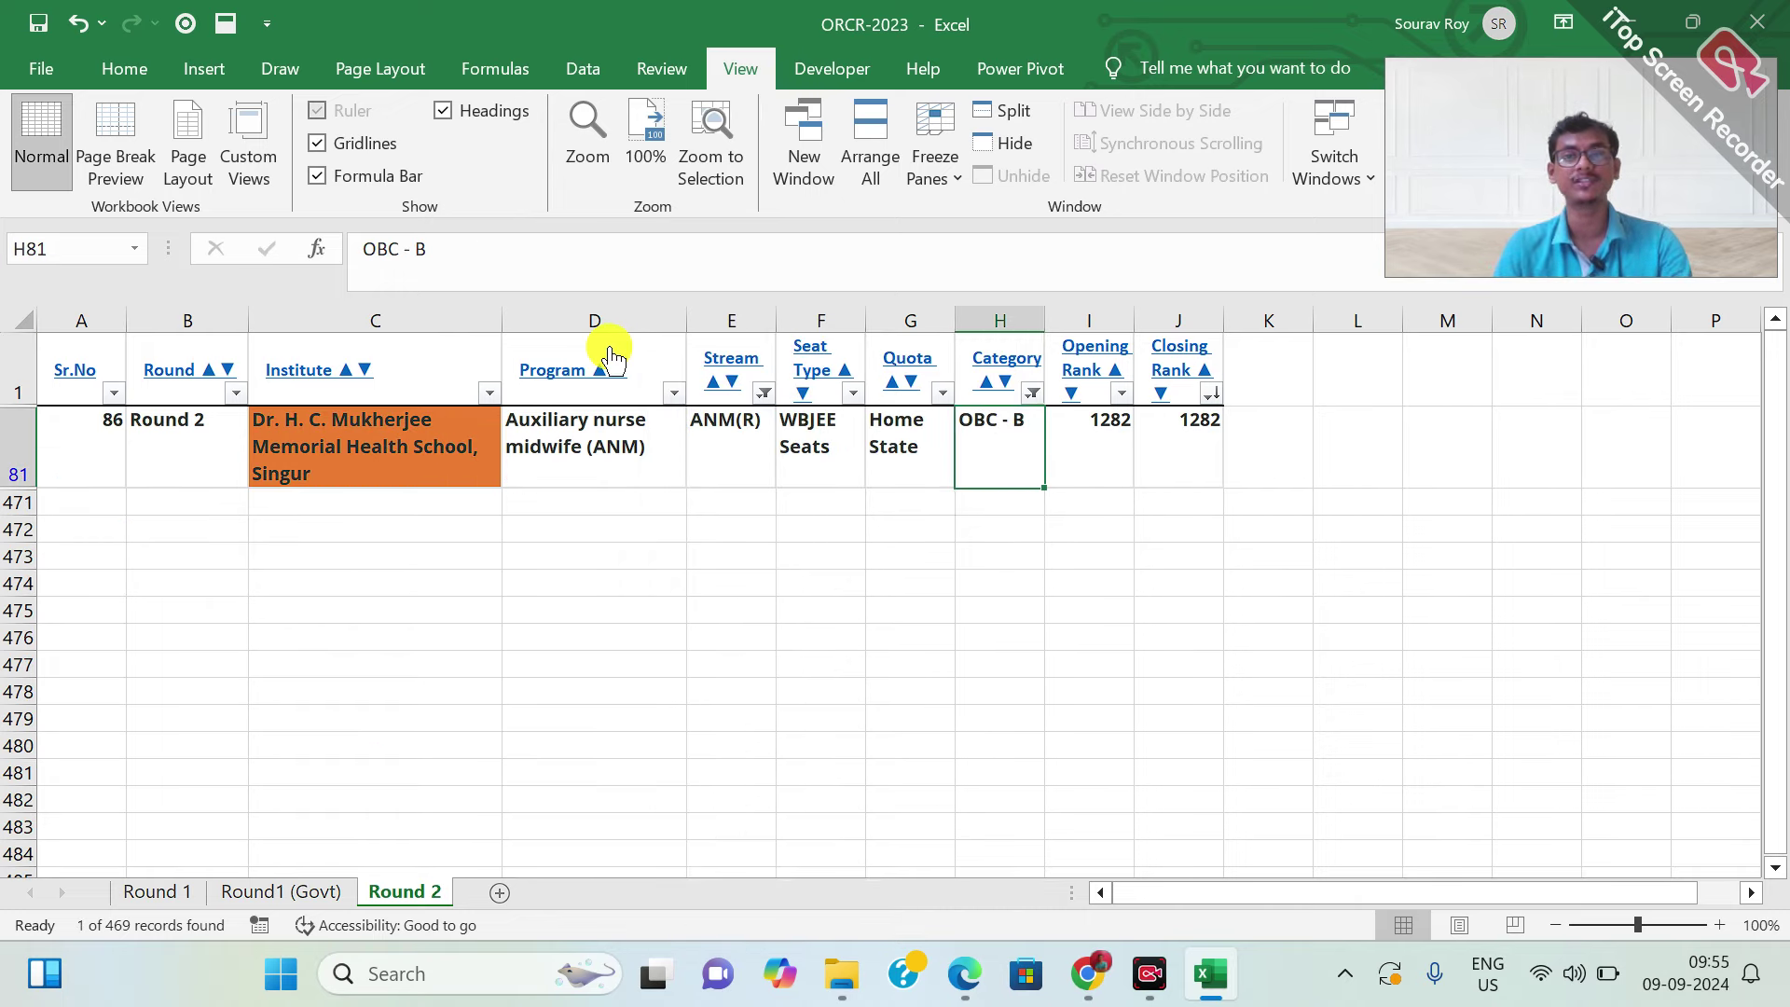
Examine the institute and the opening and closing ranks of the OBC - B record
{"action": "key", "text": "Right"}
{"action": "key", "text": "Left"}
{"action": "key", "text": "Left"}
{"action": "key", "text": "Left"}
{"action": "key", "text": "Left"}
{"action": "key", "text": "Left"}
{"action": "key", "text": "Left"}
{"action": "key", "text": "Left"}
{"action": "key", "text": "Left"}
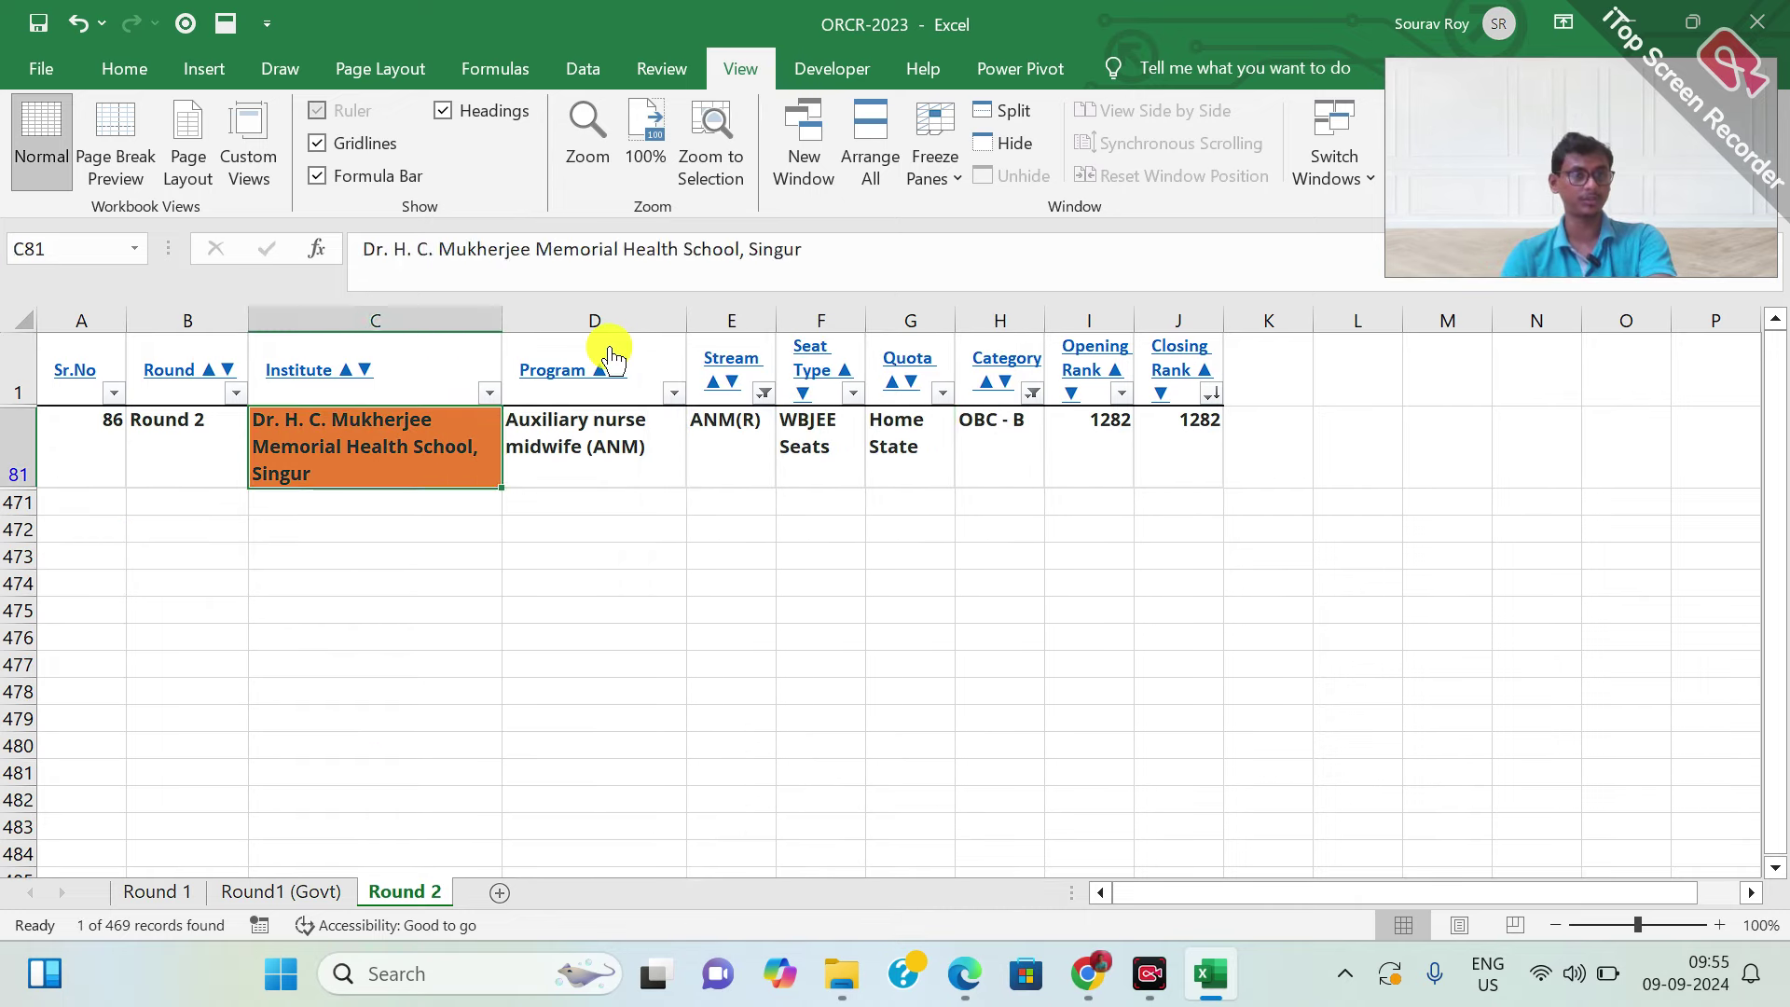
{"action": "key", "text": "Right"}
{"action": "key", "text": "Right"}
{"action": "key", "text": "Right"}
{"action": "key", "text": "Right"}
{"action": "key", "text": "Right"}
{"action": "key", "text": "Right"}
{"action": "key", "text": "Right"}
{"action": "key", "text": "Right"}
{"action": "key", "text": "Right"}
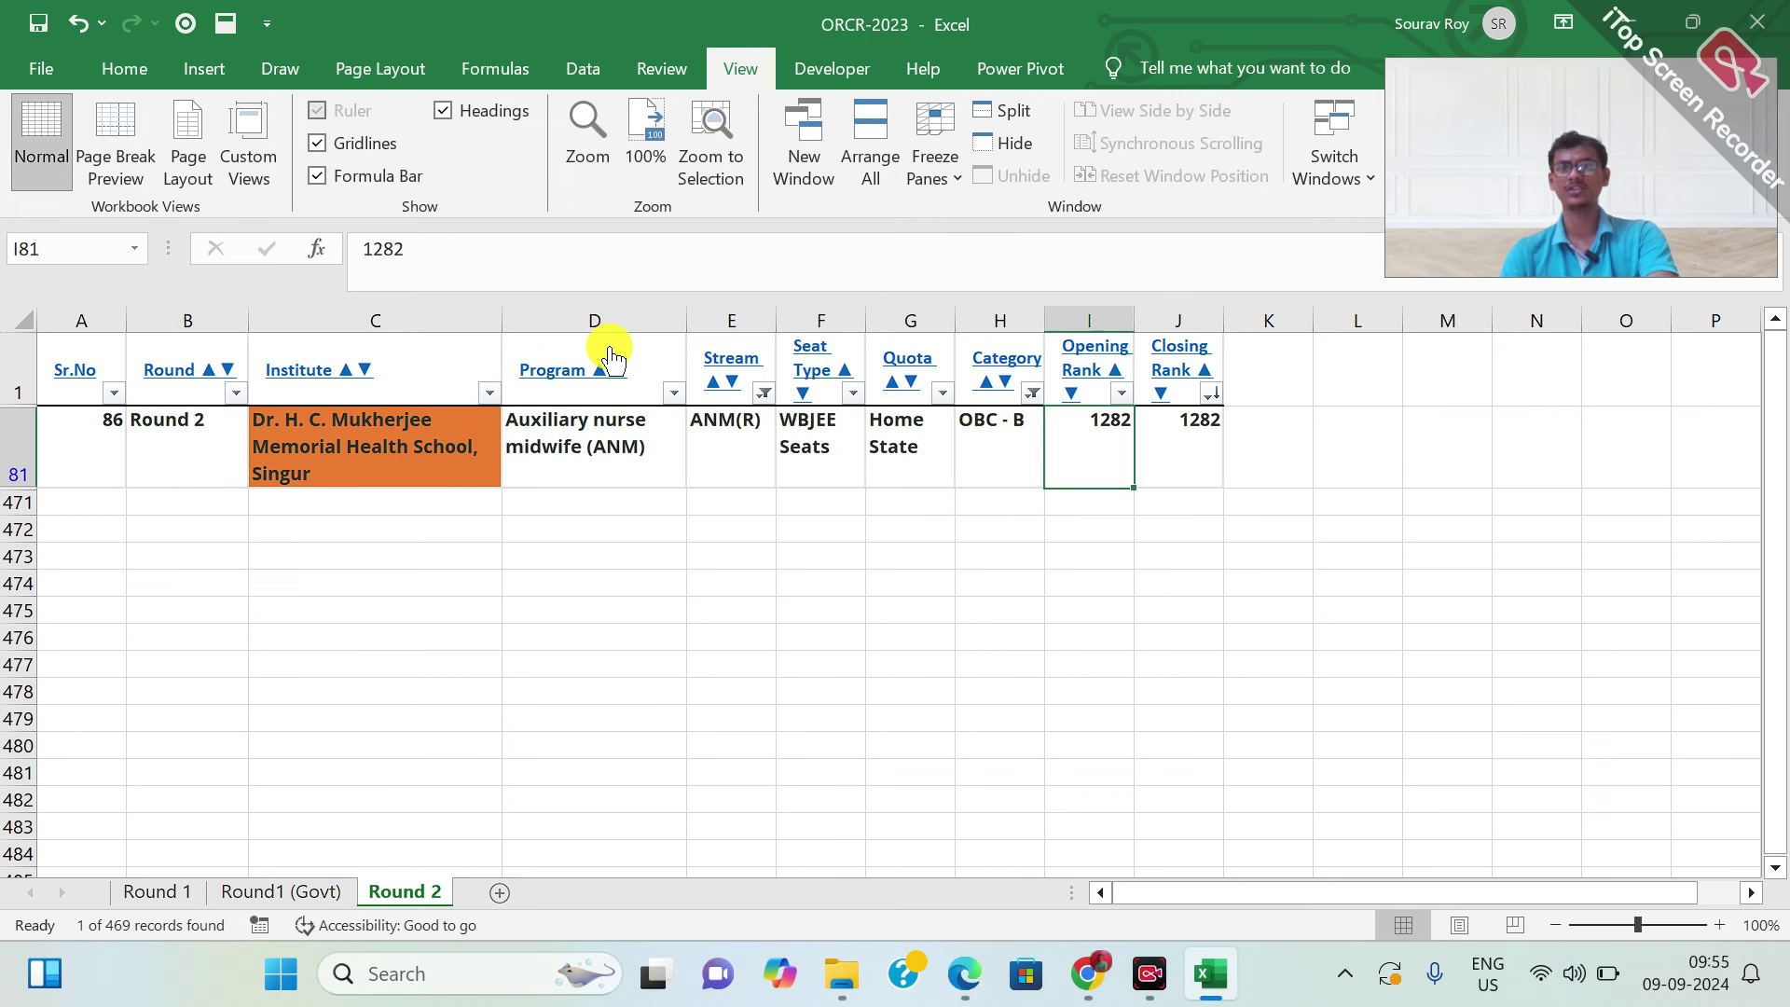
{"action": "key", "text": "Down"}
{"action": "key", "text": "Down"}
{"action": "key", "text": "Down"}
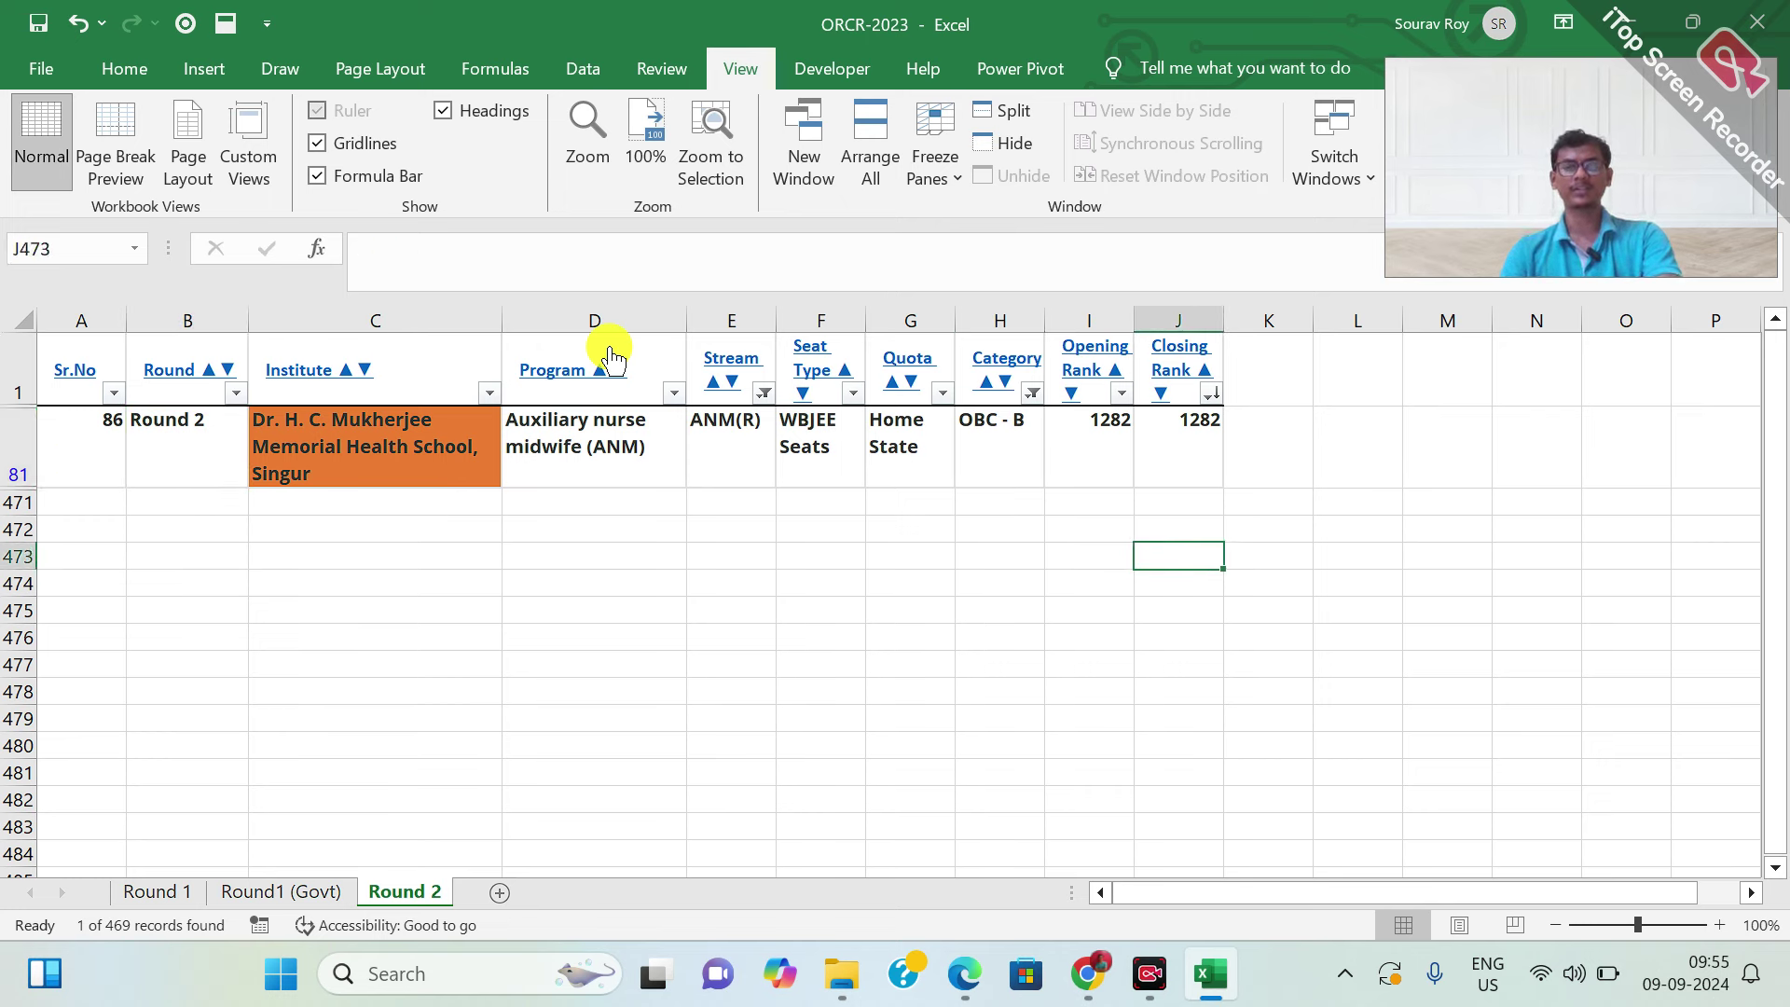
{"action": "key", "text": "Down"}
{"action": "key", "text": "Up"}
{"action": "key", "text": "Up"}
{"action": "key", "text": "Down"}
{"action": "key", "text": "Down"}
{"action": "key", "text": "Down"}
{"action": "key", "text": "Up"}
{"action": "key", "text": "Up"}
{"action": "key", "text": "Up"}
{"action": "key", "text": "Up"}
{"action": "key", "text": "Up"}
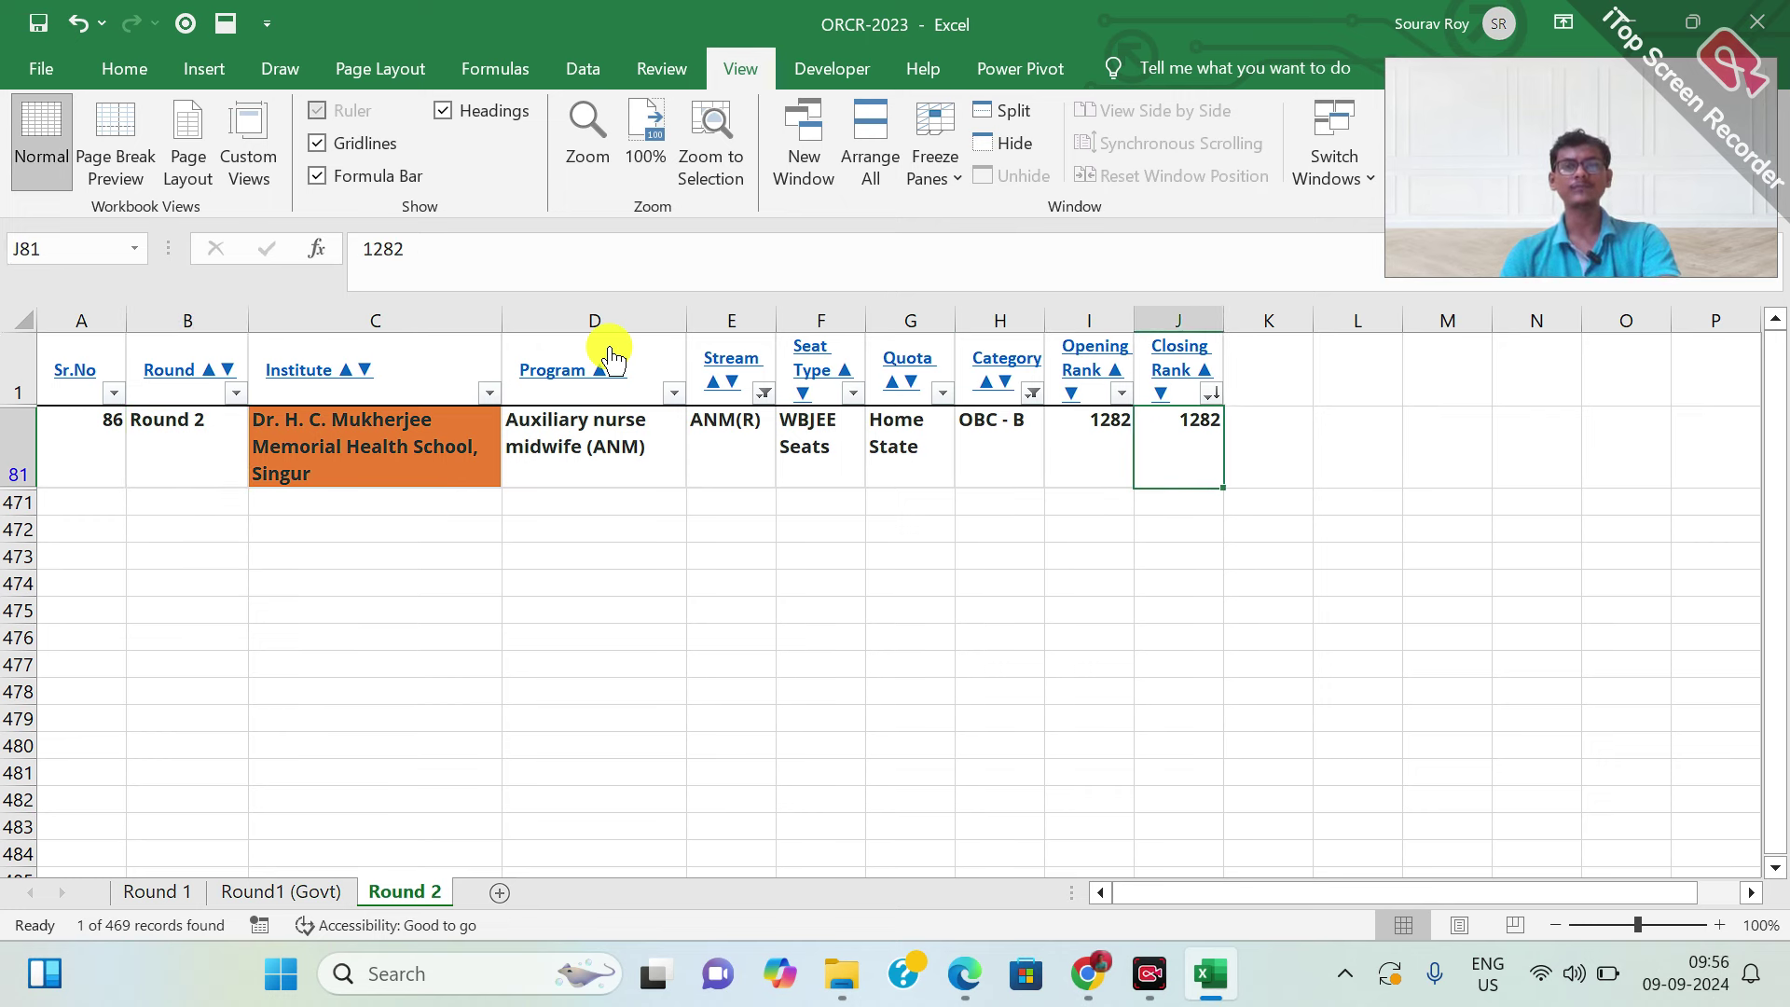
Change the Category filter to show only SC records and move to the first matching record
{"action": "key", "text": "Up"}
{"action": "key", "text": "Left"}
{"action": "key", "text": "Left"}
{"action": "key", "text": "alt+Down"}
{"action": "key", "text": "Down"}
{"action": "key", "text": "Down"}
{"action": "key", "text": "Down"}
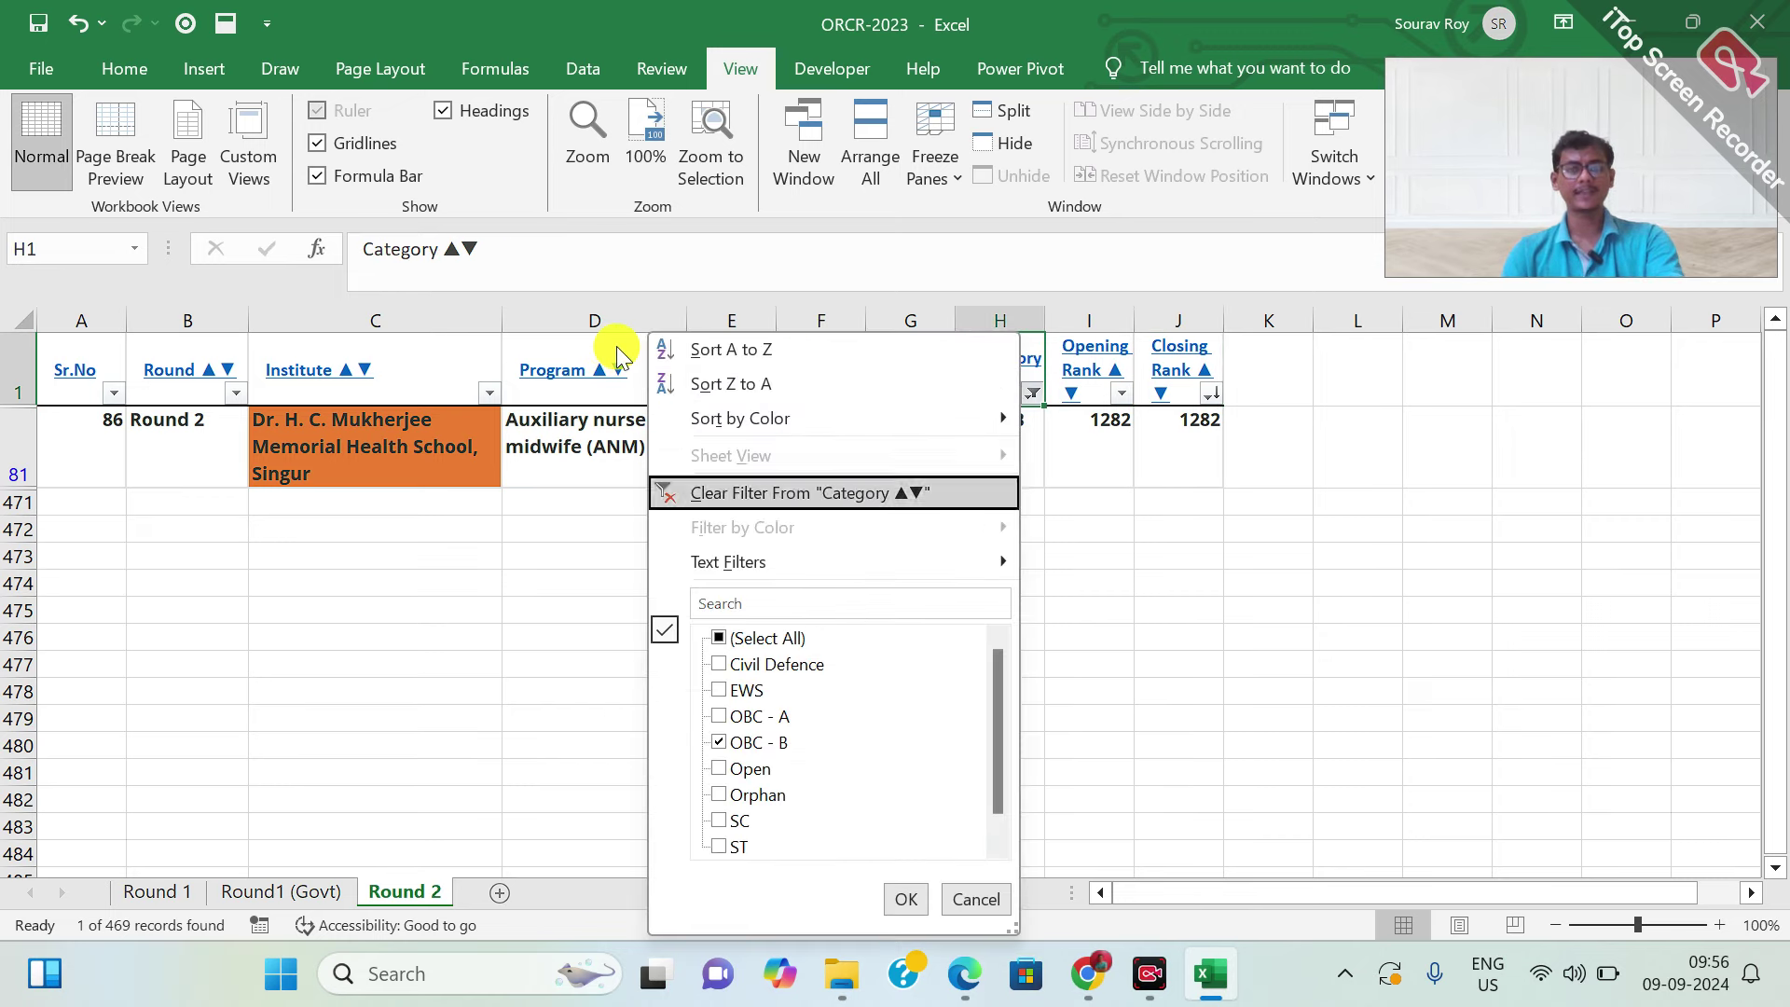
{"action": "key", "text": "Down"}
{"action": "key", "text": "Down"}
{"action": "key", "text": "Down"}
{"action": "key", "text": "Down"}
{"action": "key", "text": "Down"}
{"action": "key", "text": "Down"}
{"action": "key", "text": "space"}
{"action": "key", "text": "Down"}
{"action": "key", "text": "Down"}
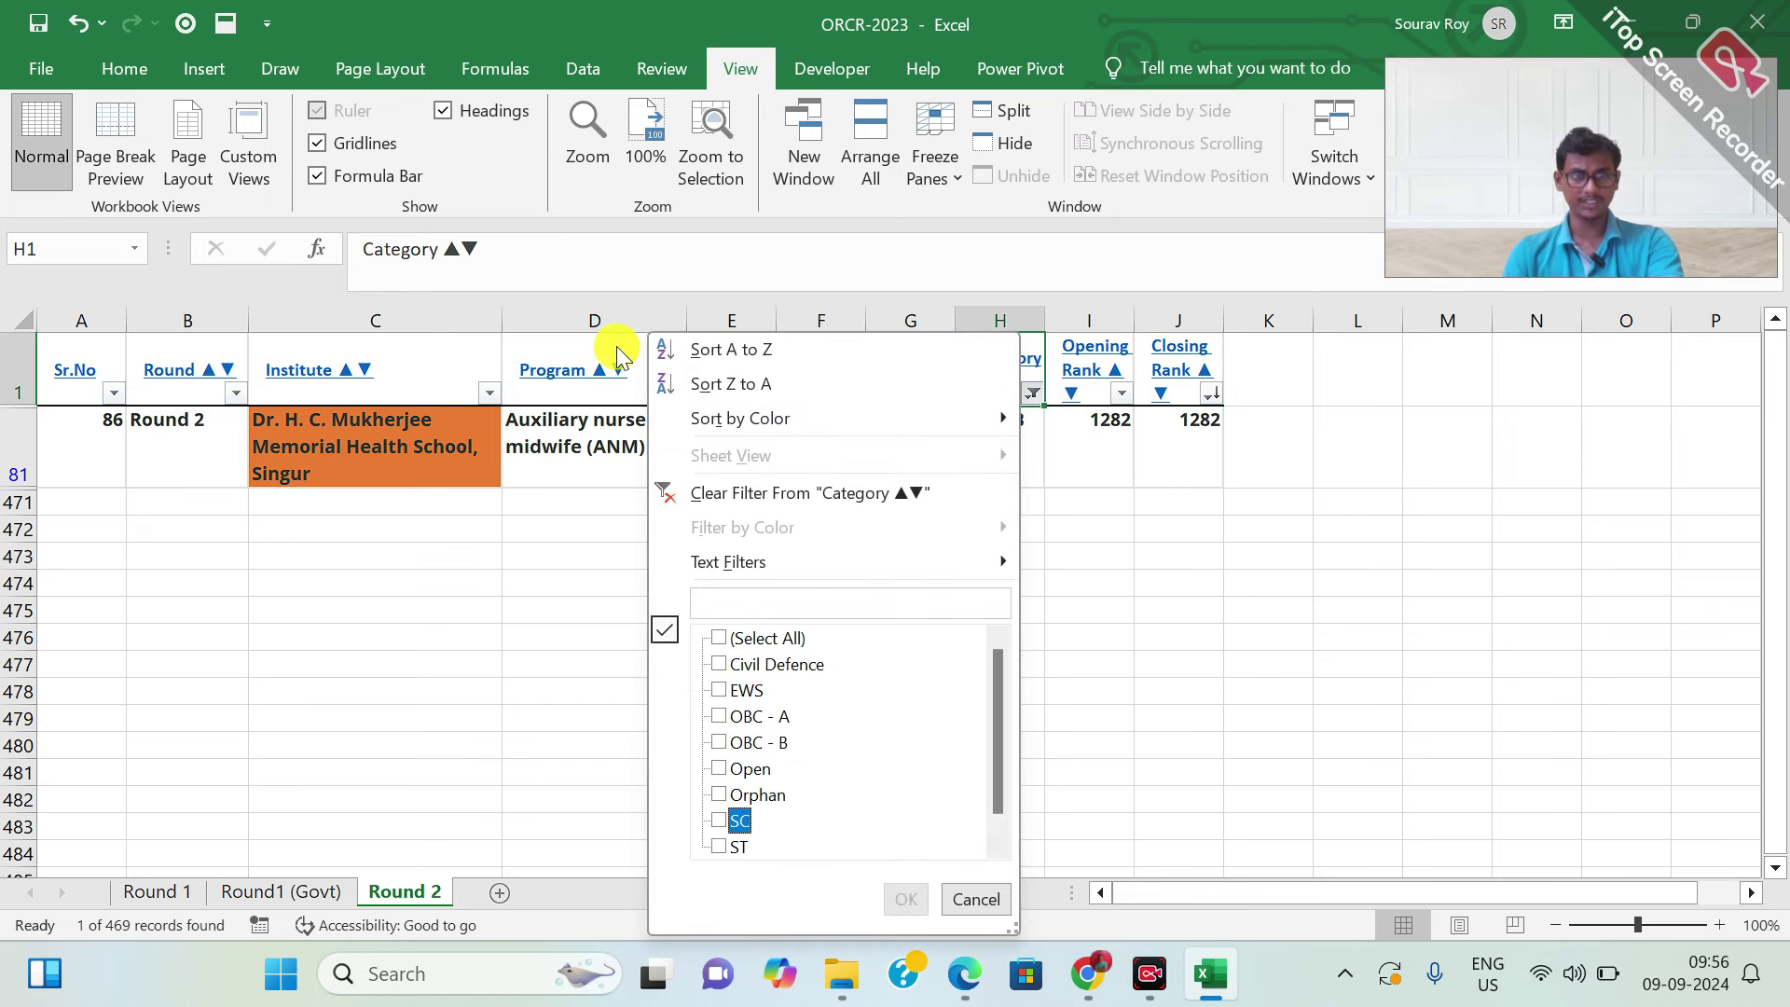
{"action": "key", "text": "Return"}
{"action": "key", "text": "Down"}
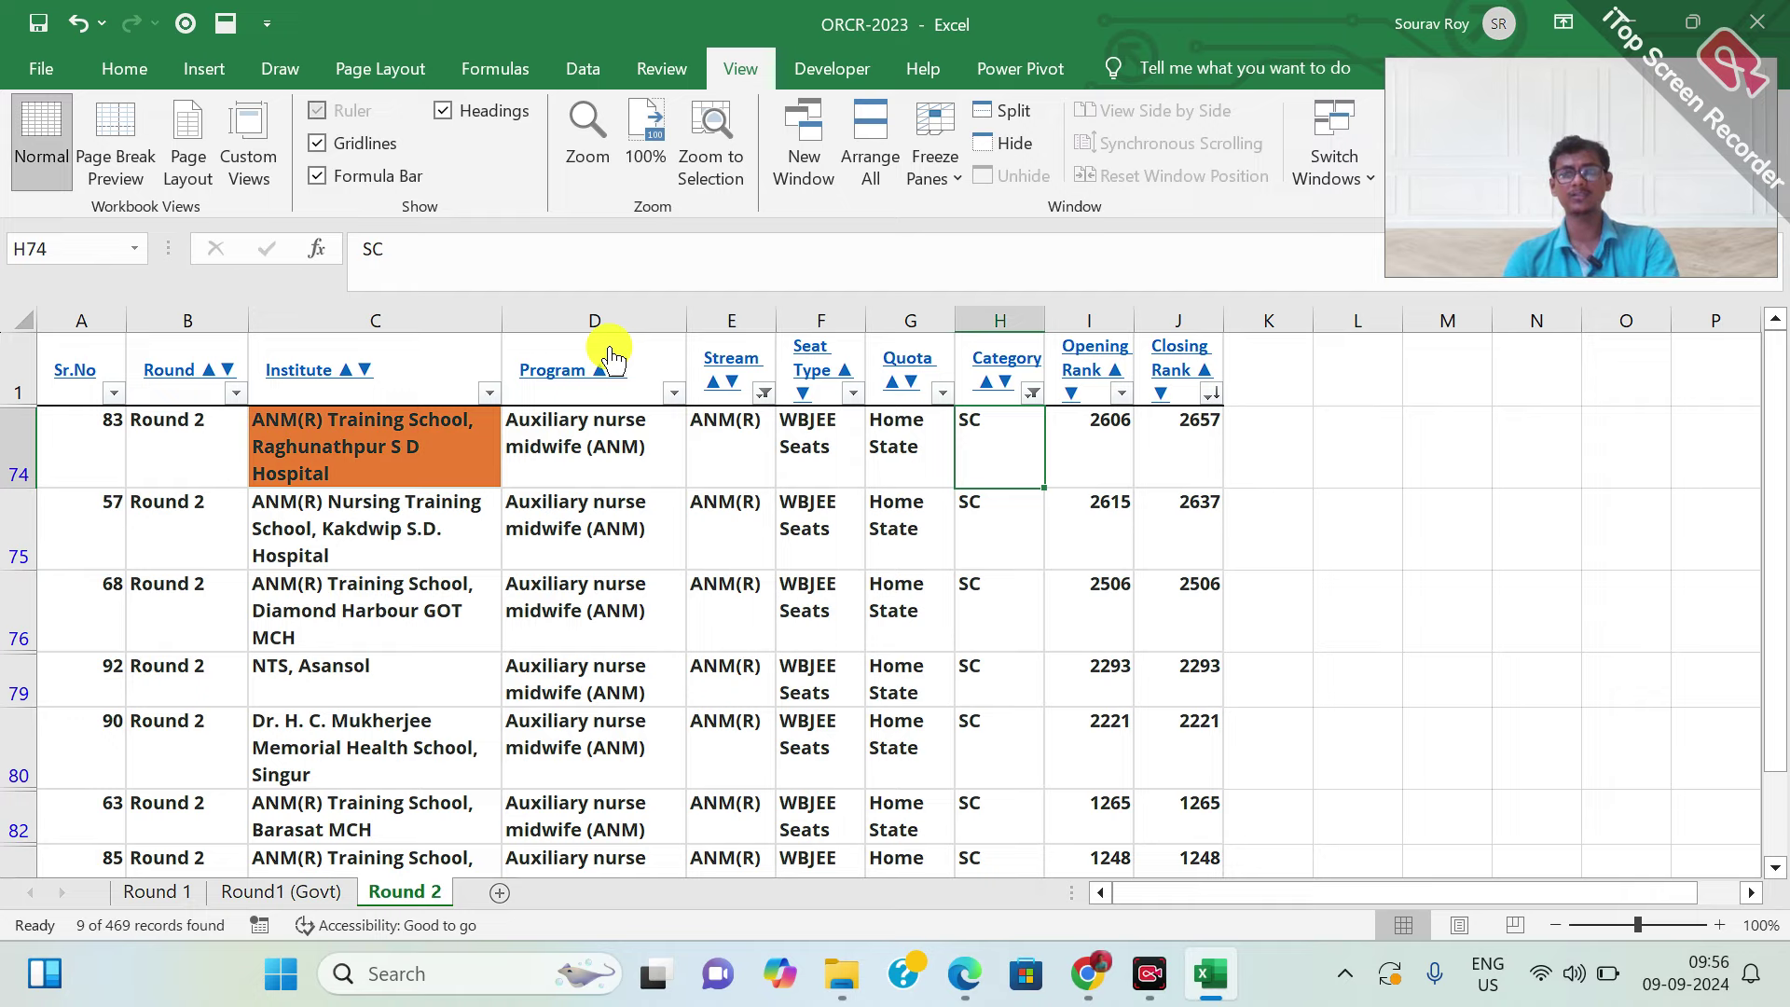
{"action": "key", "text": "ctrl+shift+Down"}
{"action": "key", "text": "ctrl+Up"}
{"action": "key", "text": "Down"}
{"action": "key", "text": "Down"}
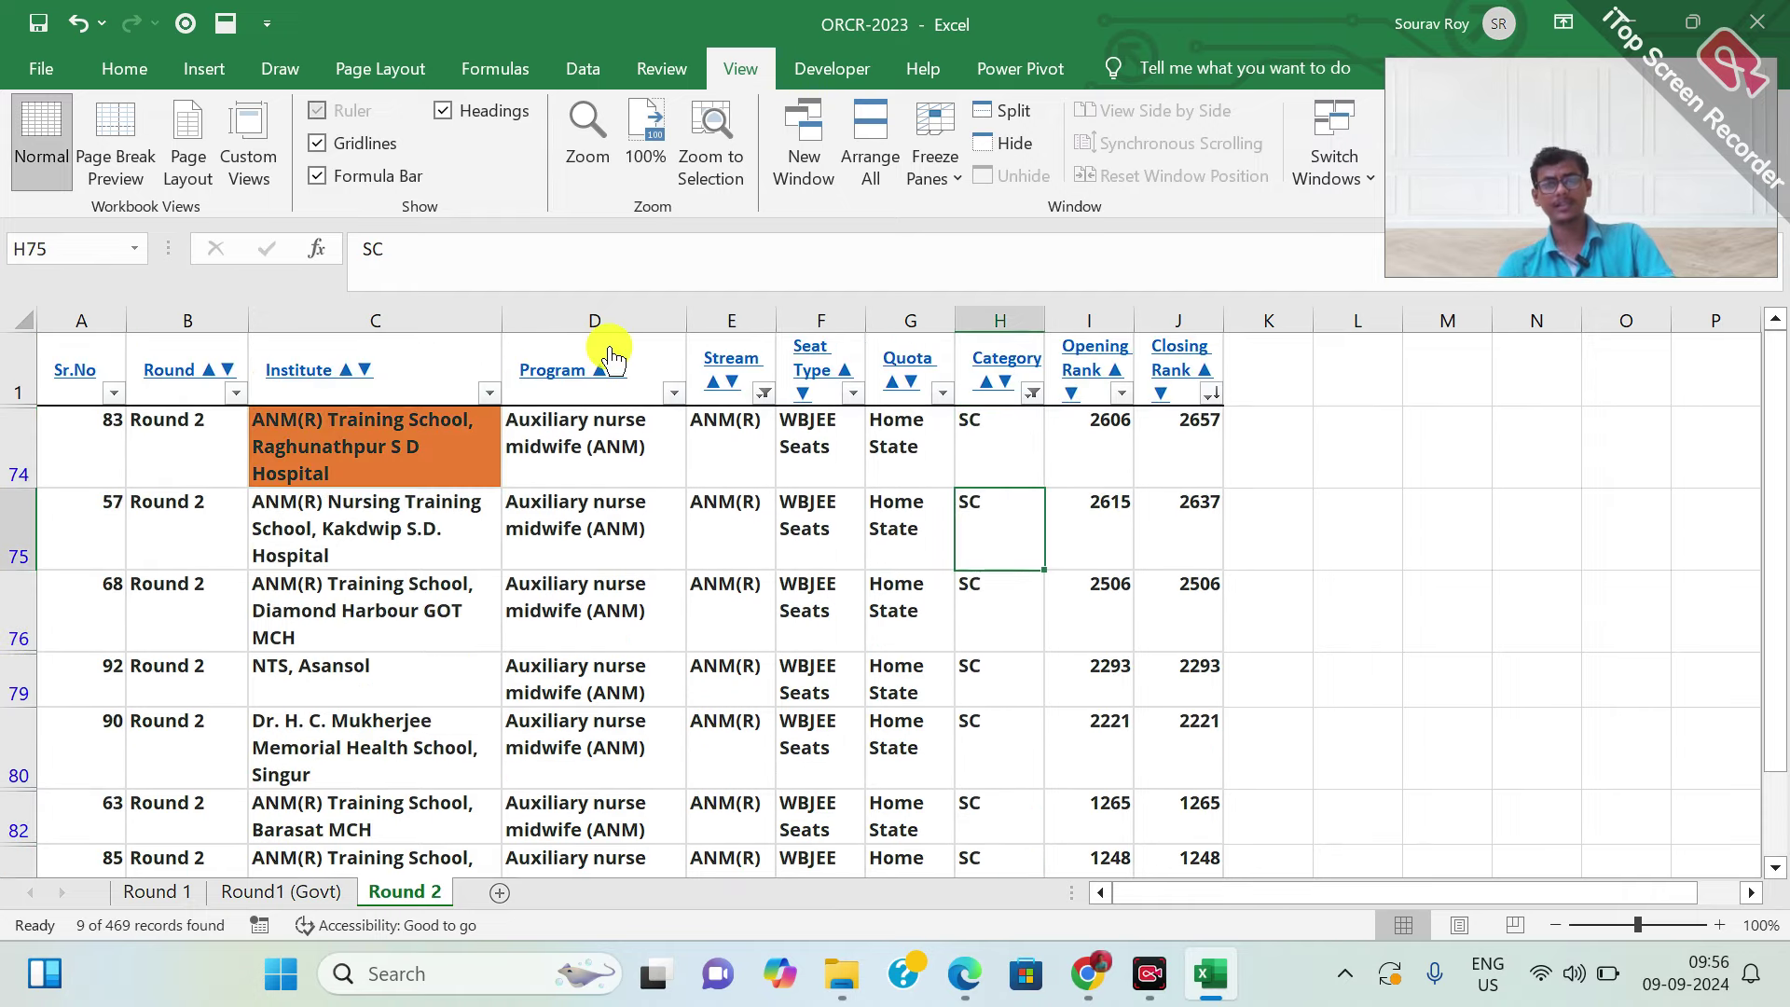
{"action": "key", "text": "Up"}
{"action": "key", "text": "Right"}
{"action": "key", "text": "Right"}
{"action": "key", "text": "ctrl+Up"}
{"action": "key", "text": "alt+Down"}
{"action": "key", "text": "Down"}
{"action": "key", "text": "Down"}
{"action": "key", "text": "Down"}
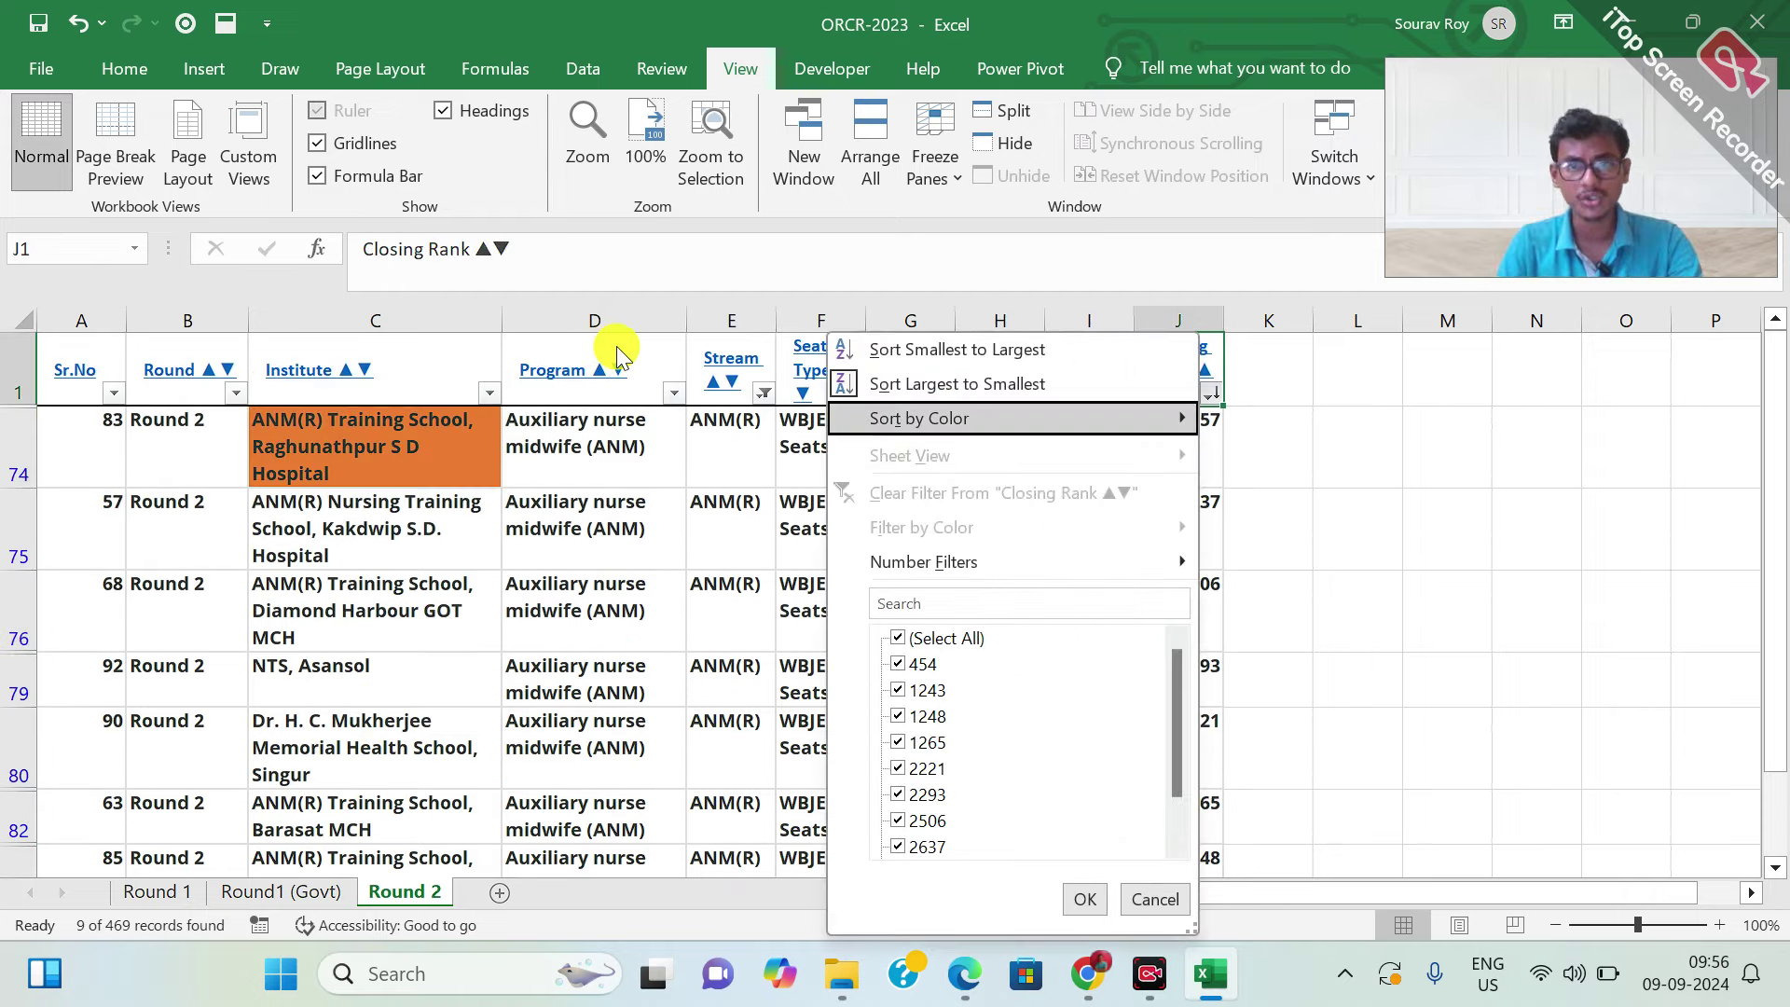
{"action": "key", "text": "Escape"}
{"action": "key", "text": "Down"}
{"action": "key", "text": "Up"}
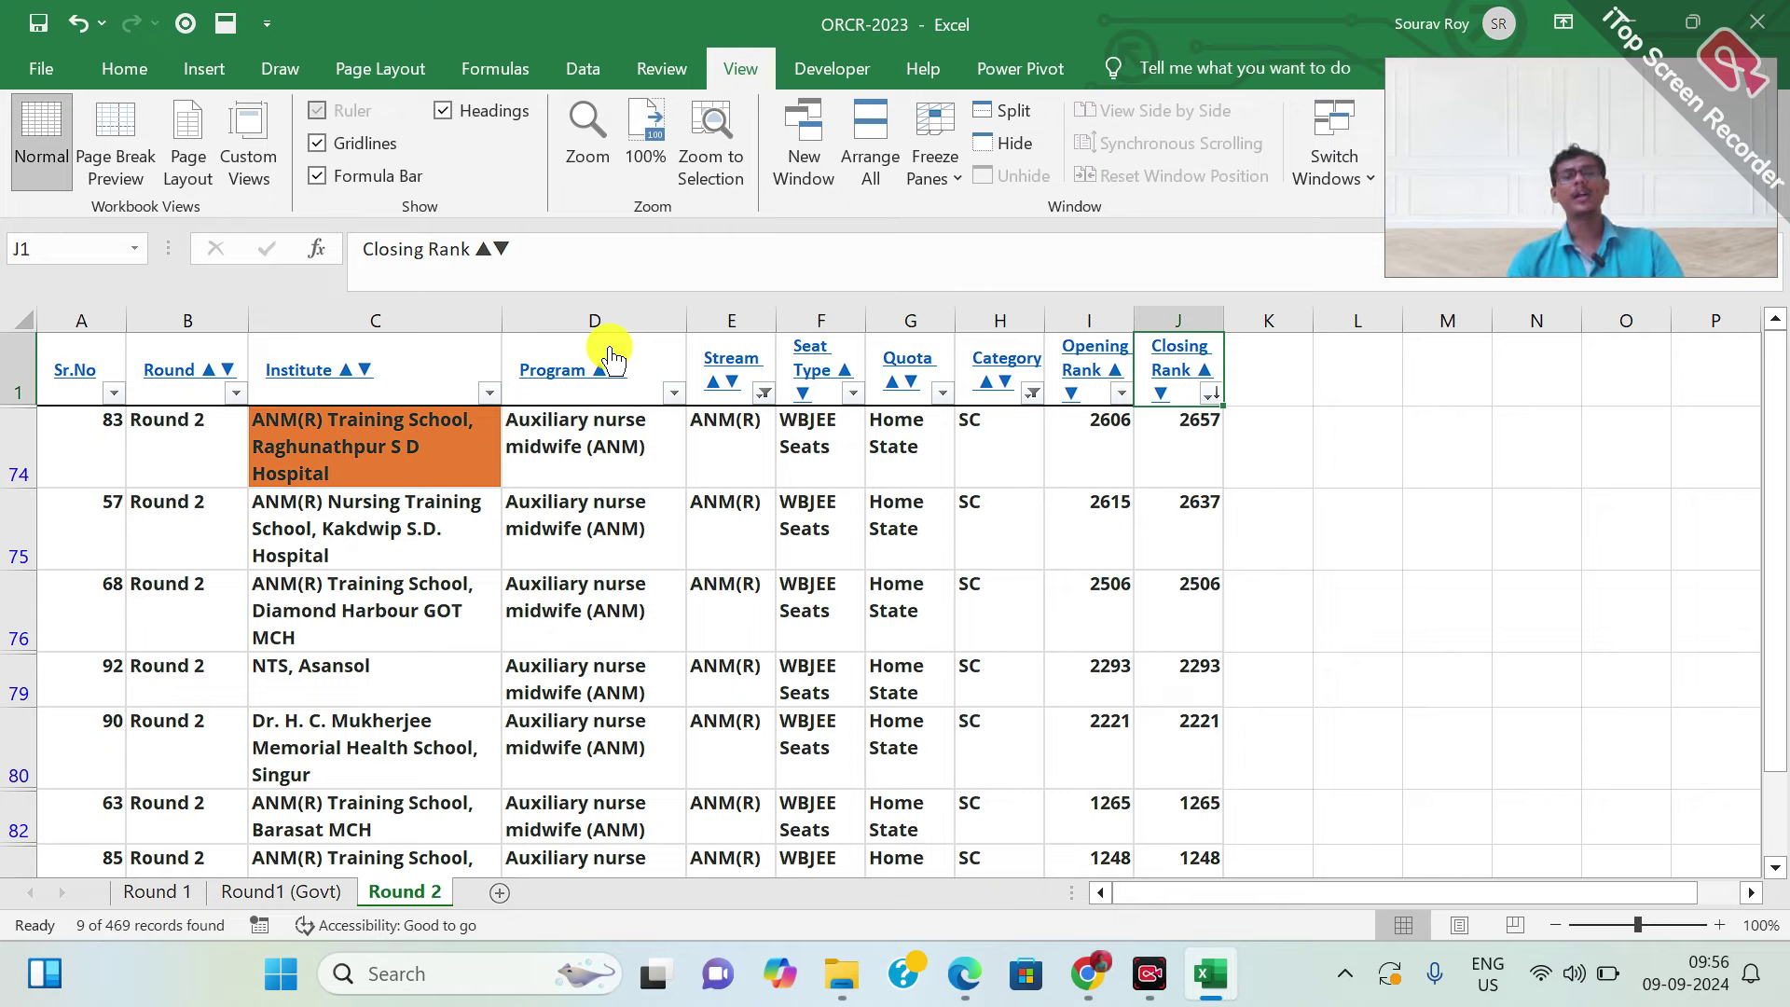
Examine the SC closing ranks from the first record to the last and return to the Closing Rank heading
{"action": "key", "text": "Down"}
{"action": "key", "text": "Down"}
{"action": "key", "text": "Down"}
{"action": "key", "text": "Down"}
{"action": "key", "text": "Down"}
{"action": "key", "text": "Down"}
{"action": "key", "text": "Down"}
{"action": "key", "text": "Down"}
{"action": "key", "text": "Down"}
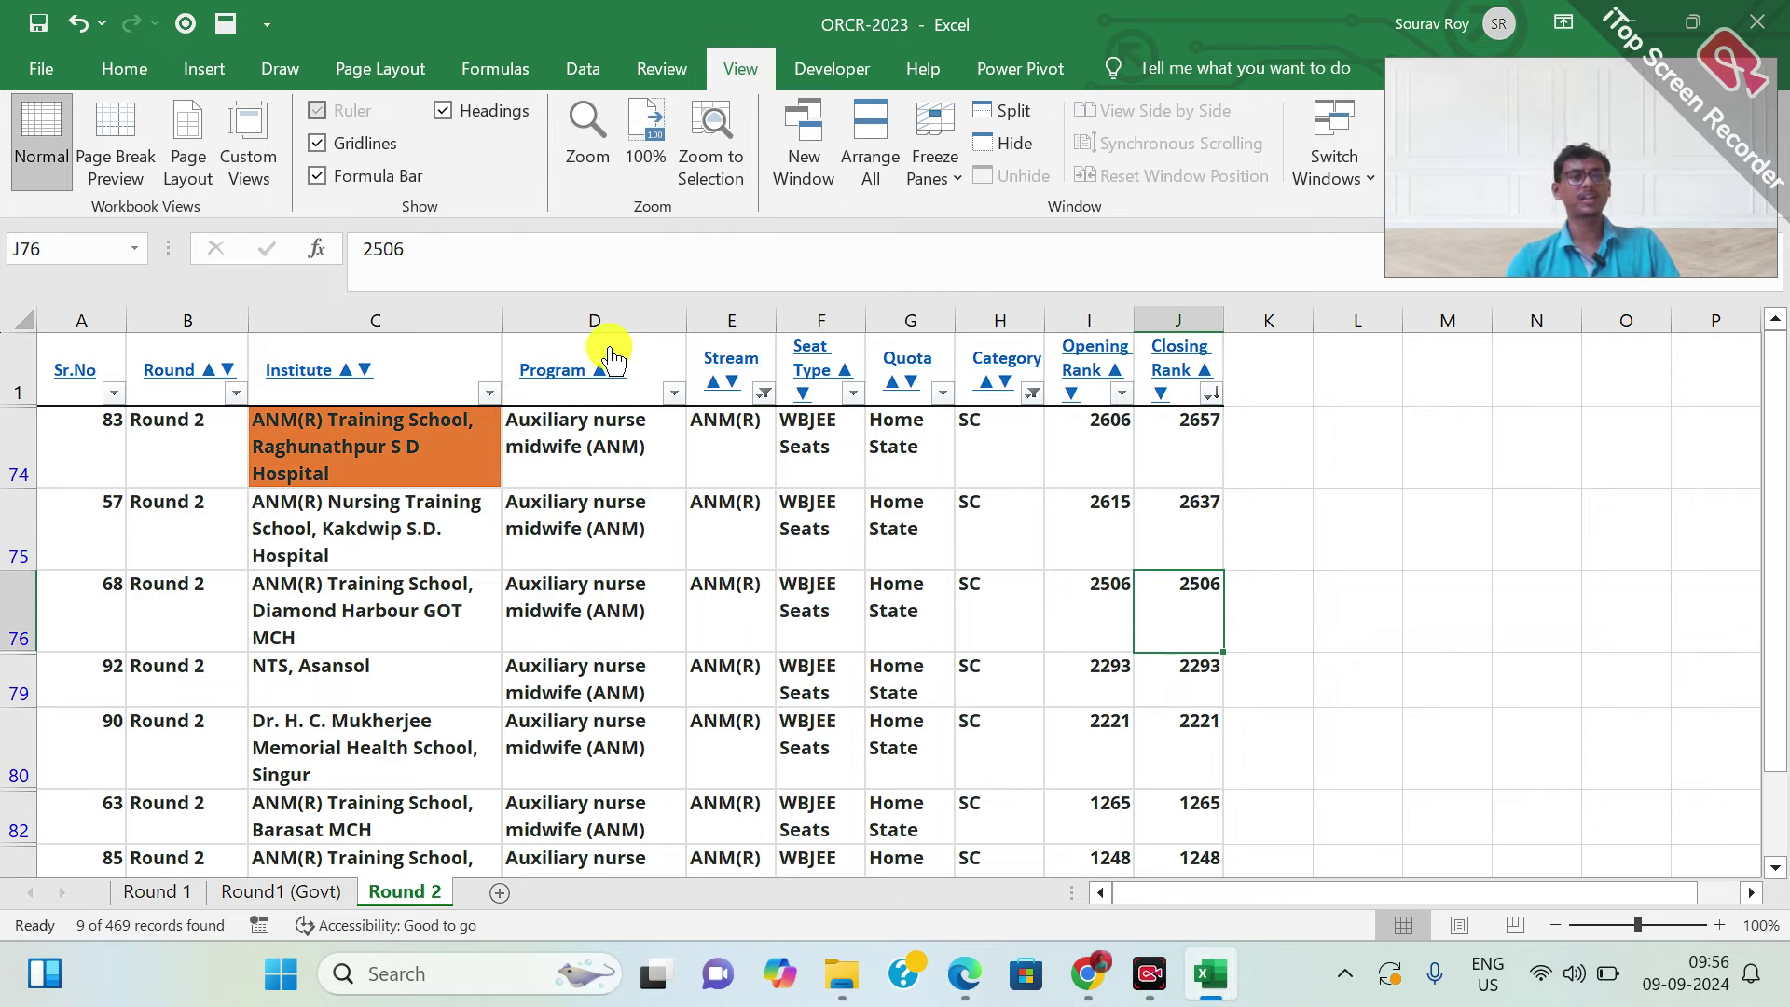
{"action": "key", "text": "Up"}
{"action": "key", "text": "Up"}
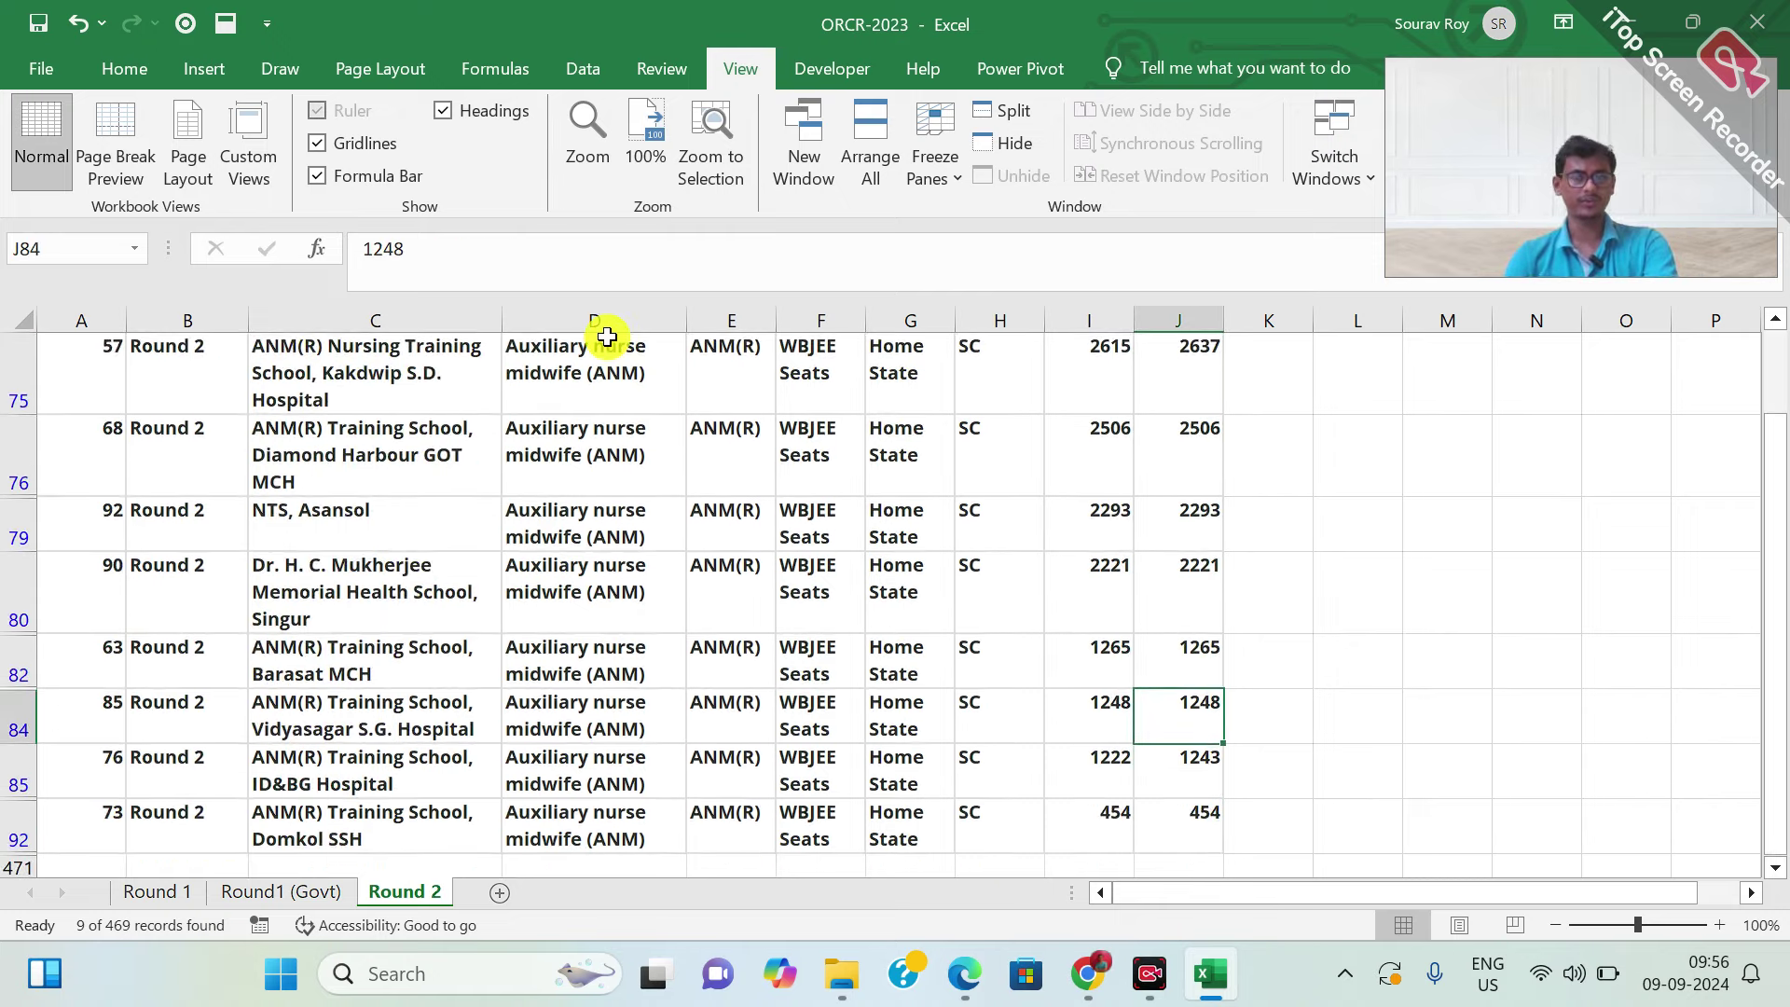
{"action": "key", "text": "Down"}
{"action": "key", "text": "Down"}
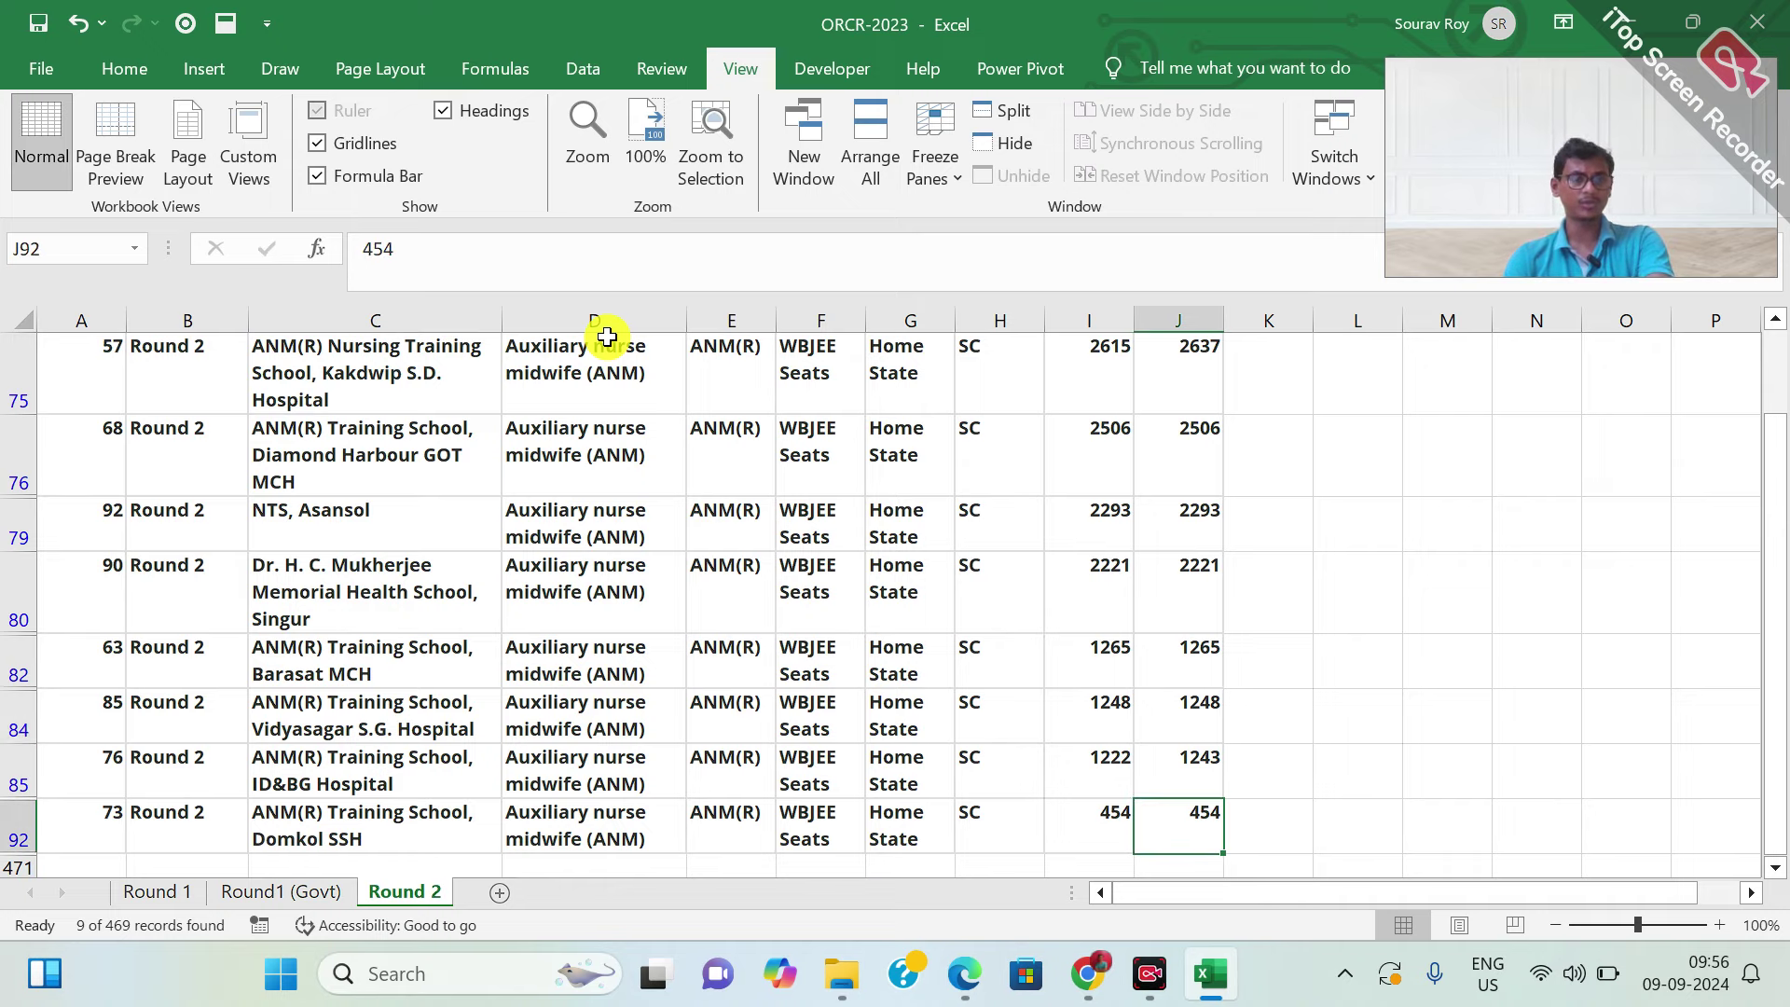
{"action": "key", "text": "Up"}
{"action": "key", "text": "Up"}
{"action": "key", "text": "Up"}
{"action": "key", "text": "Up"}
{"action": "key", "text": "Up"}
{"action": "key", "text": "Up"}
{"action": "key", "text": "Up"}
{"action": "key", "text": "Up"}
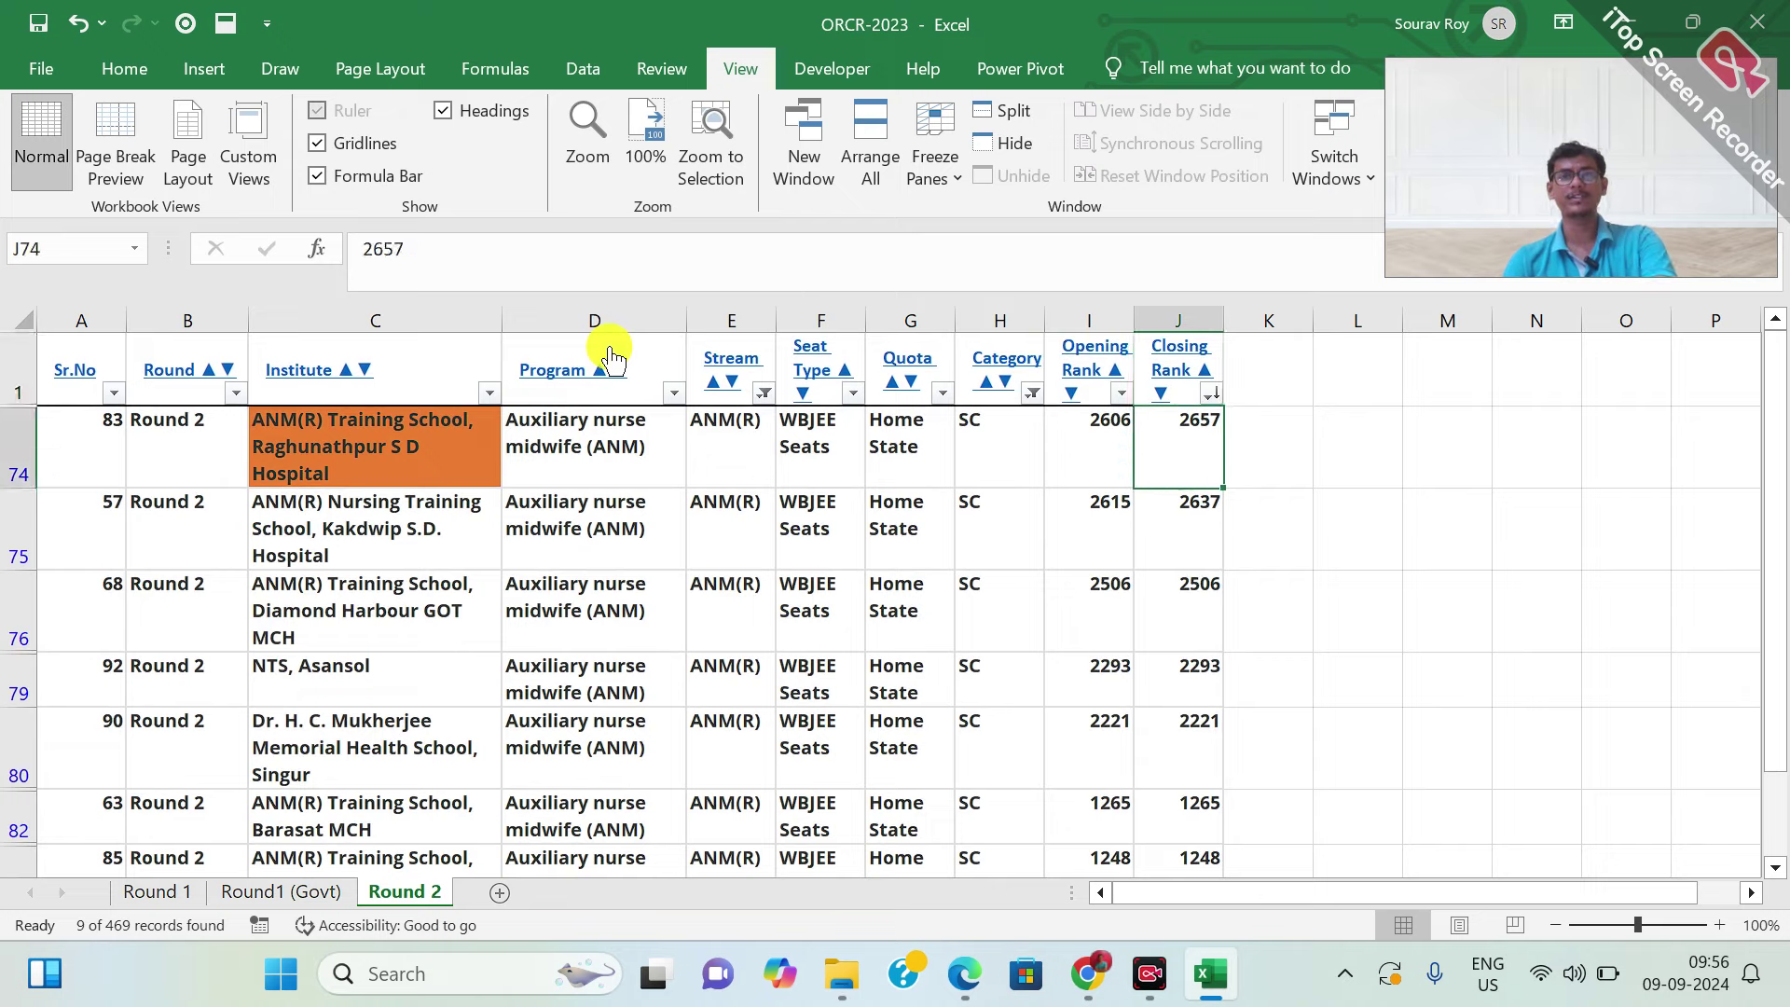
{"action": "key", "text": "Up"}
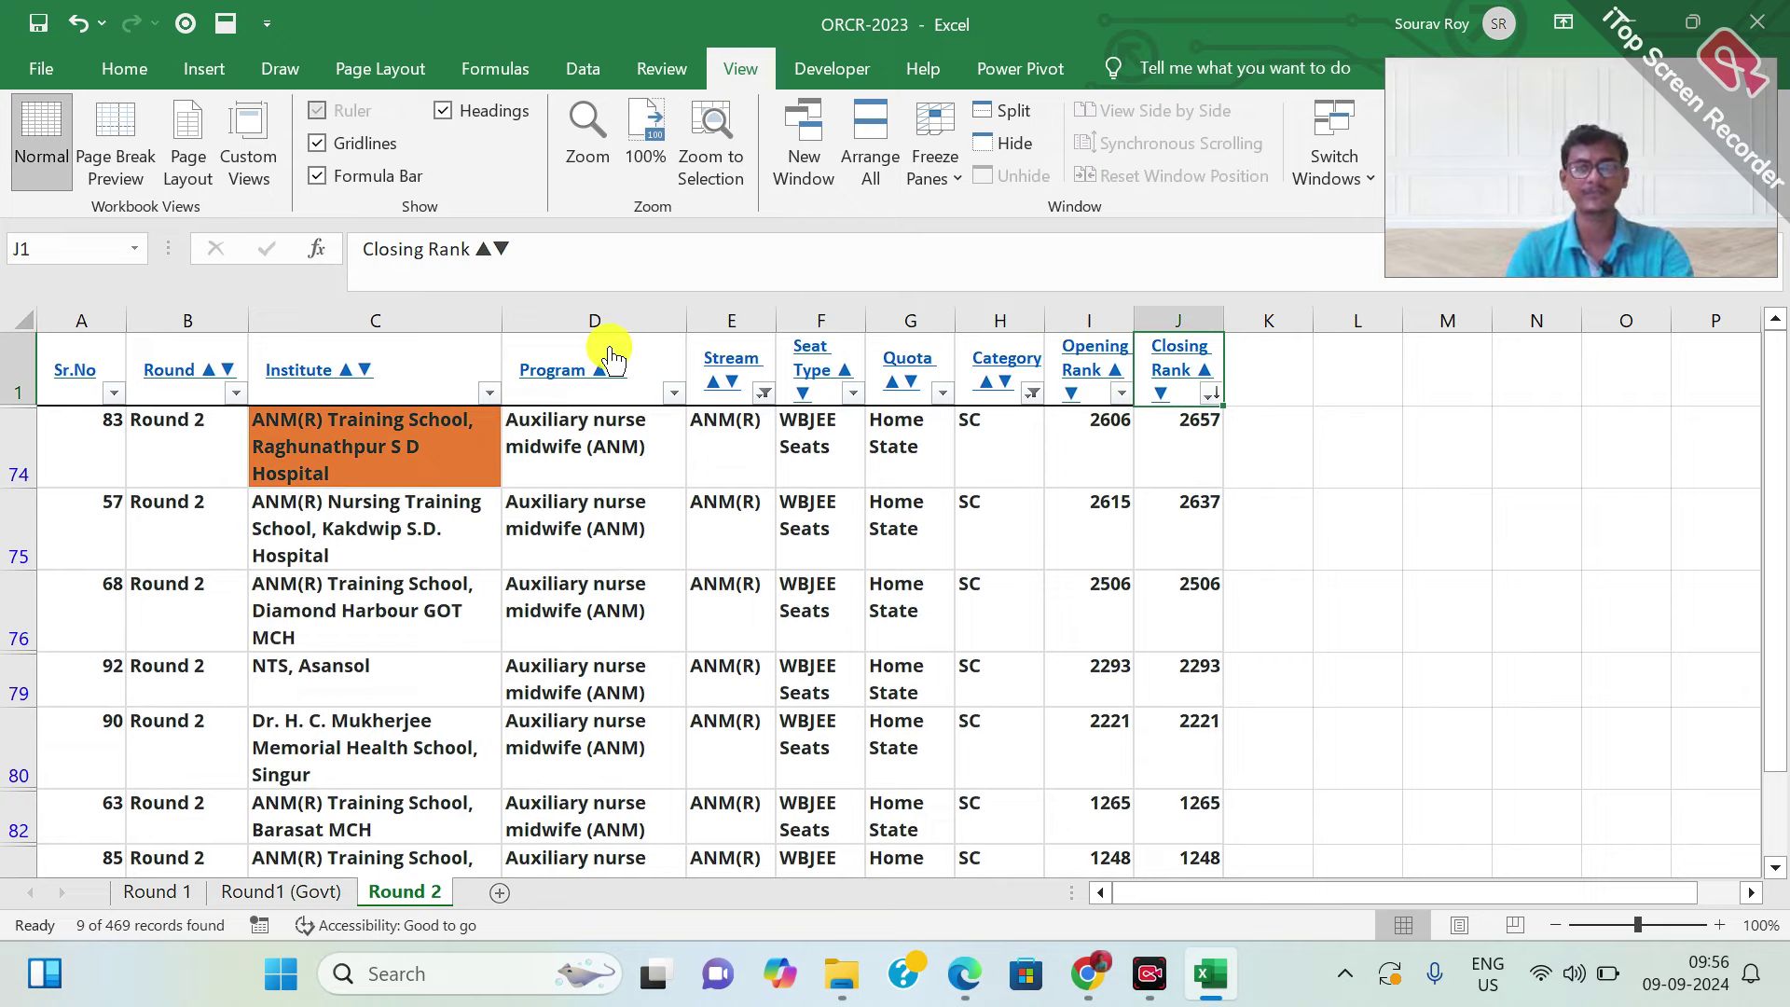
Change the Category filter to show only ST records
{"action": "key", "text": "Left"}
{"action": "key", "text": "Left"}
{"action": "key", "text": "alt+Down"}
{"action": "key", "text": "Down"}
{"action": "key", "text": "Down"}
{"action": "key", "text": "Down"}
{"action": "key", "text": "Down"}
{"action": "key", "text": "Down"}
{"action": "key", "text": "Down"}
{"action": "key", "text": "Down"}
{"action": "key", "text": "Down"}
{"action": "key", "text": "Down"}
{"action": "key", "text": "Down"}
{"action": "key", "text": "Down"}
{"action": "key", "text": "Down"}
{"action": "key", "text": "Down"}
{"action": "key", "text": "Down"}
{"action": "key", "text": "Down"}
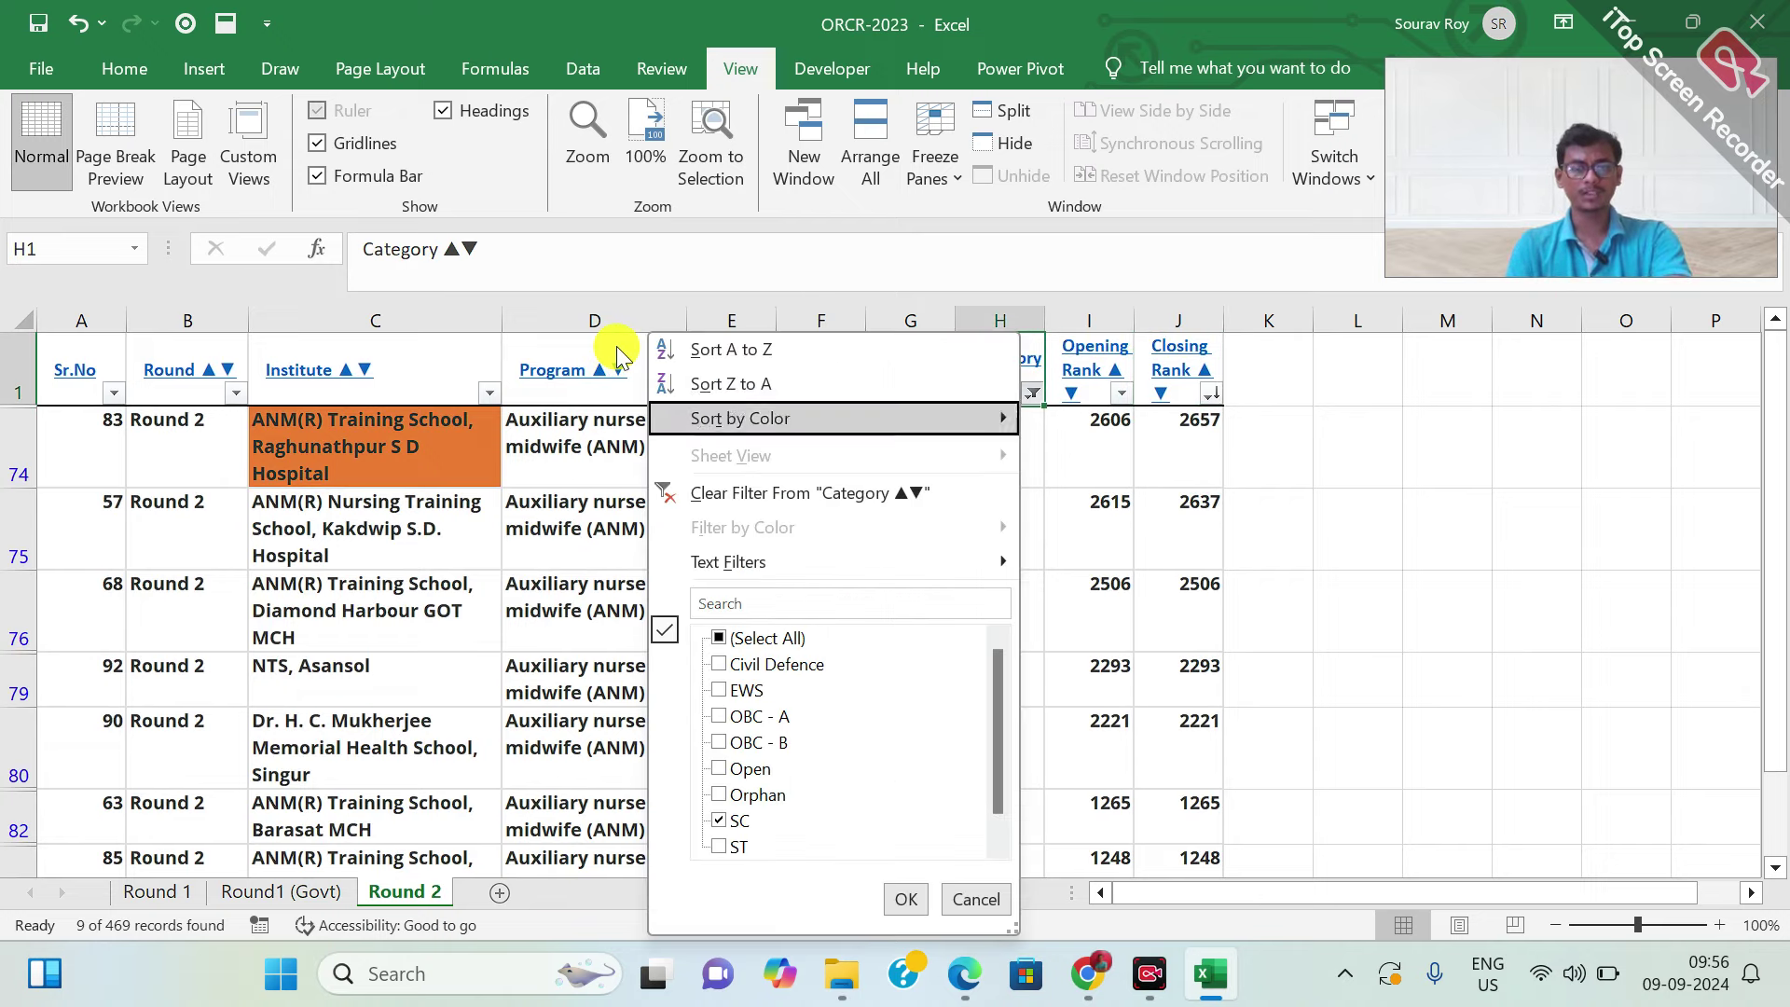
{"action": "key", "text": "space"}
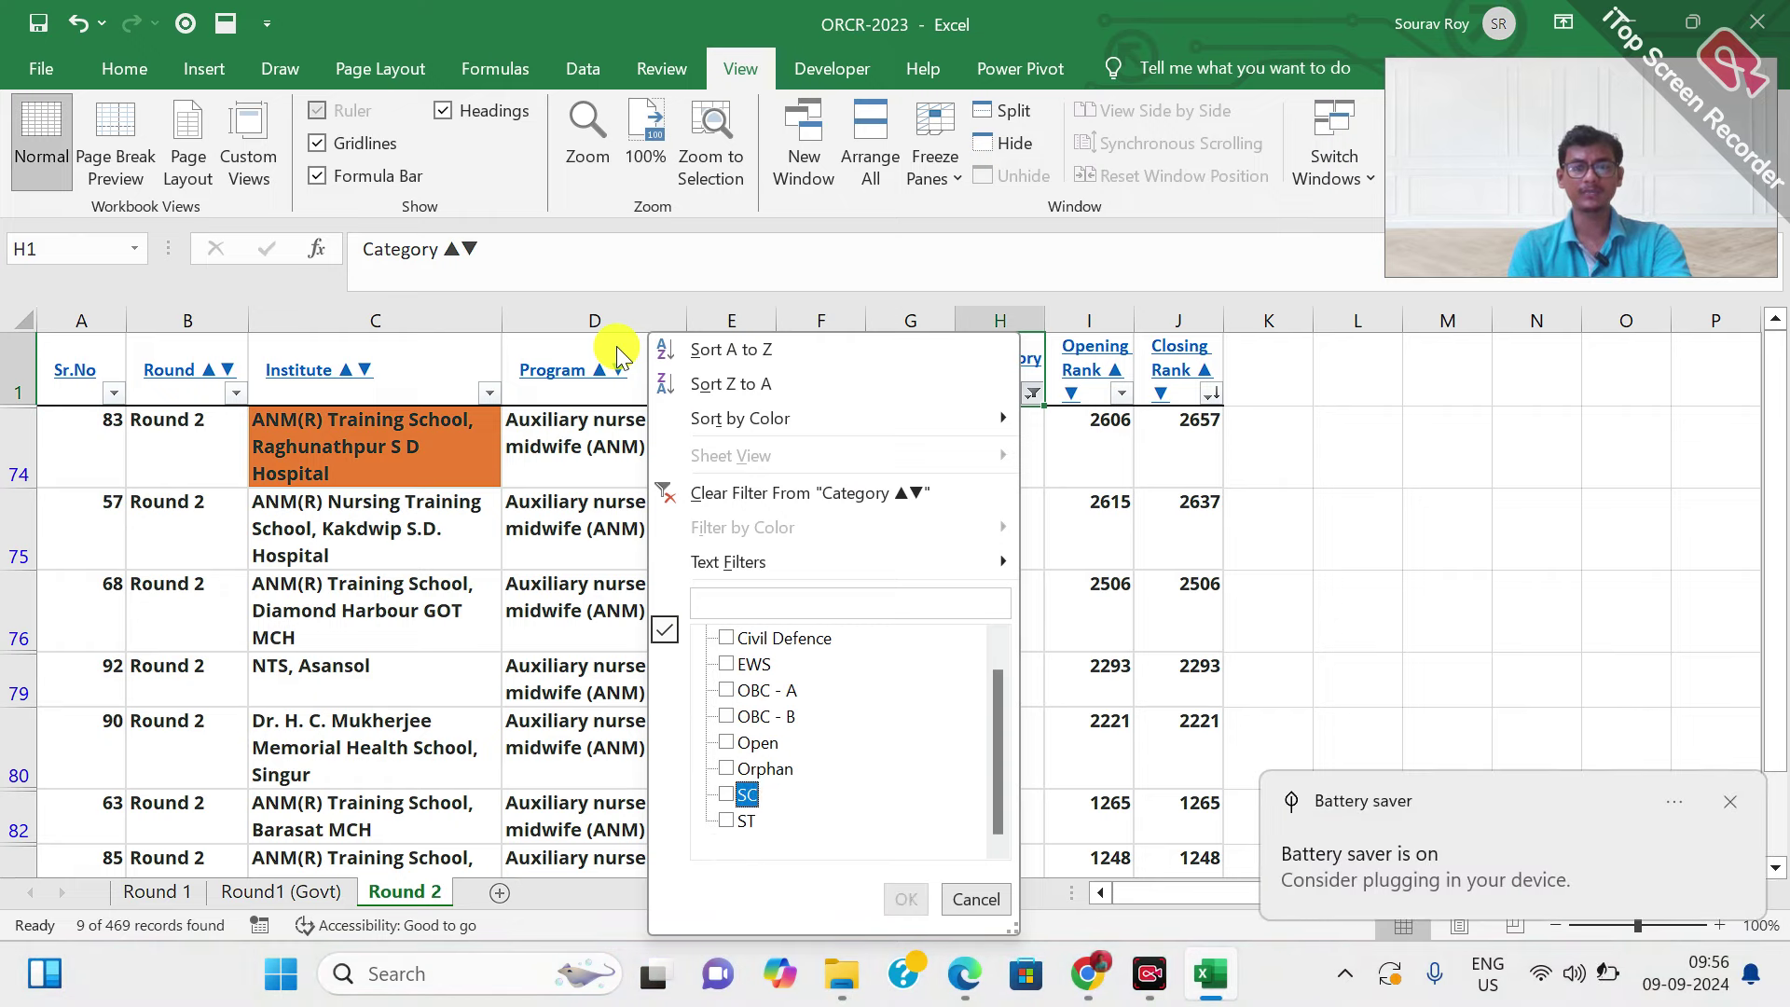
{"action": "key", "text": "Return"}
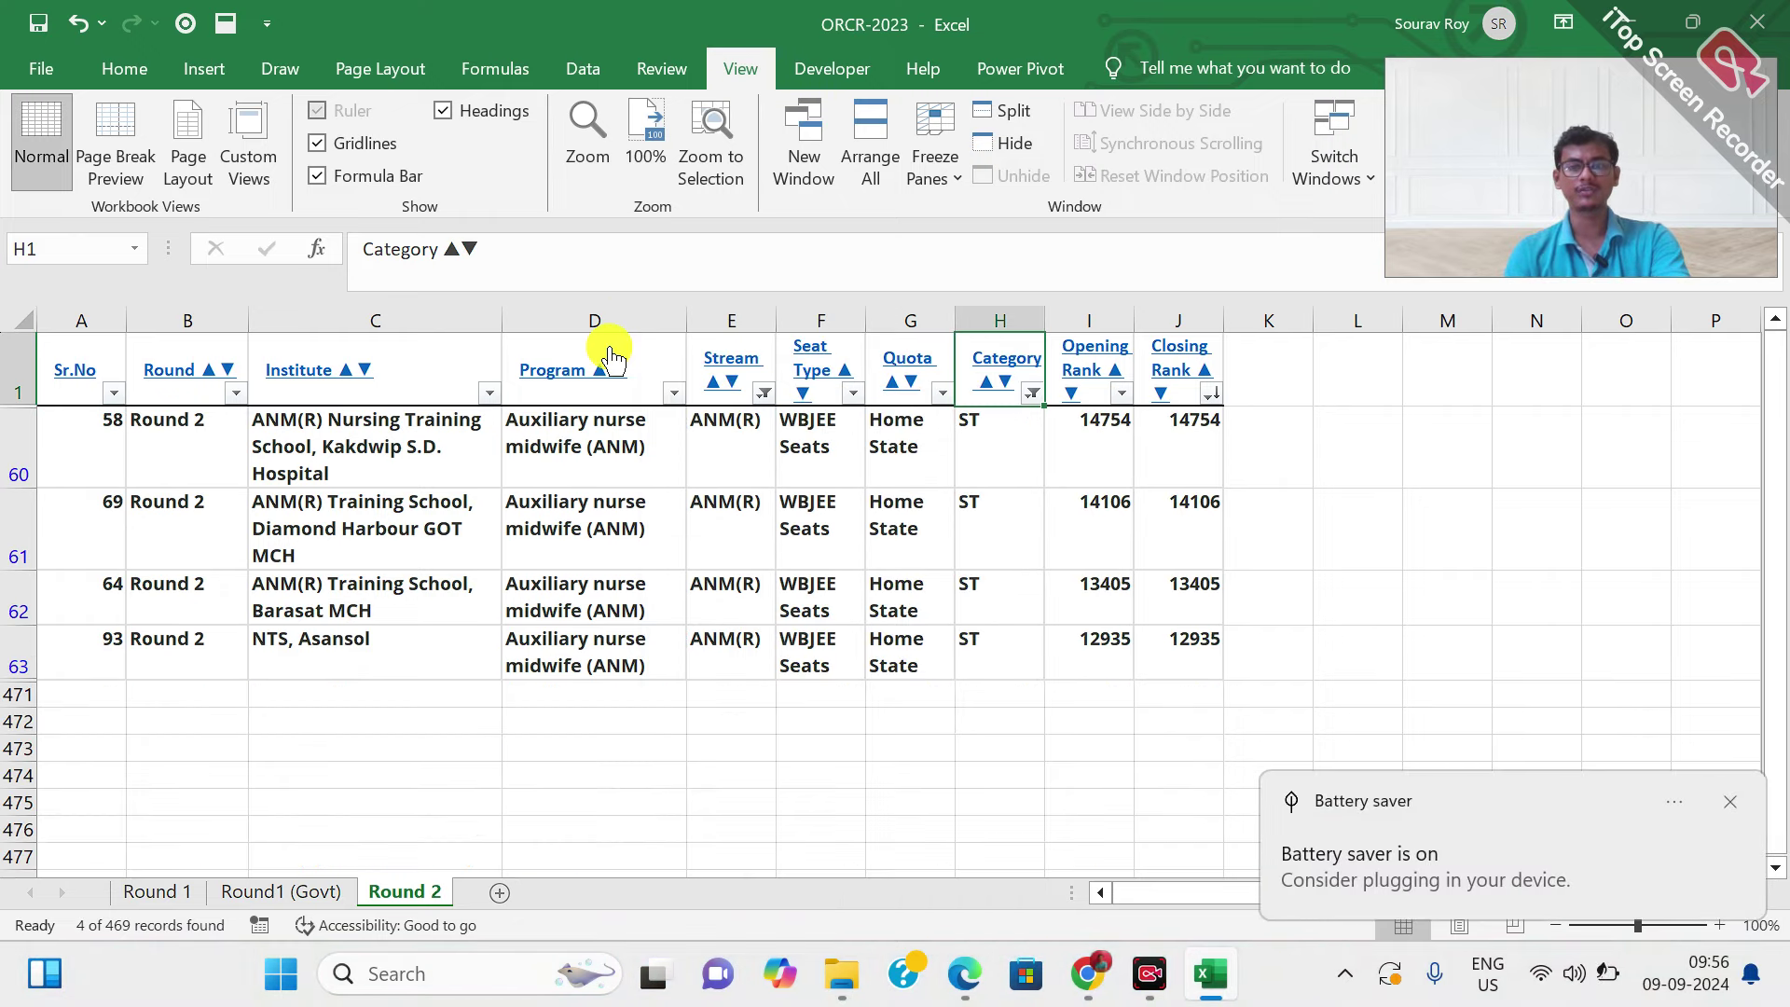
{"action": "left_click", "coordinate": [1150, 973]}
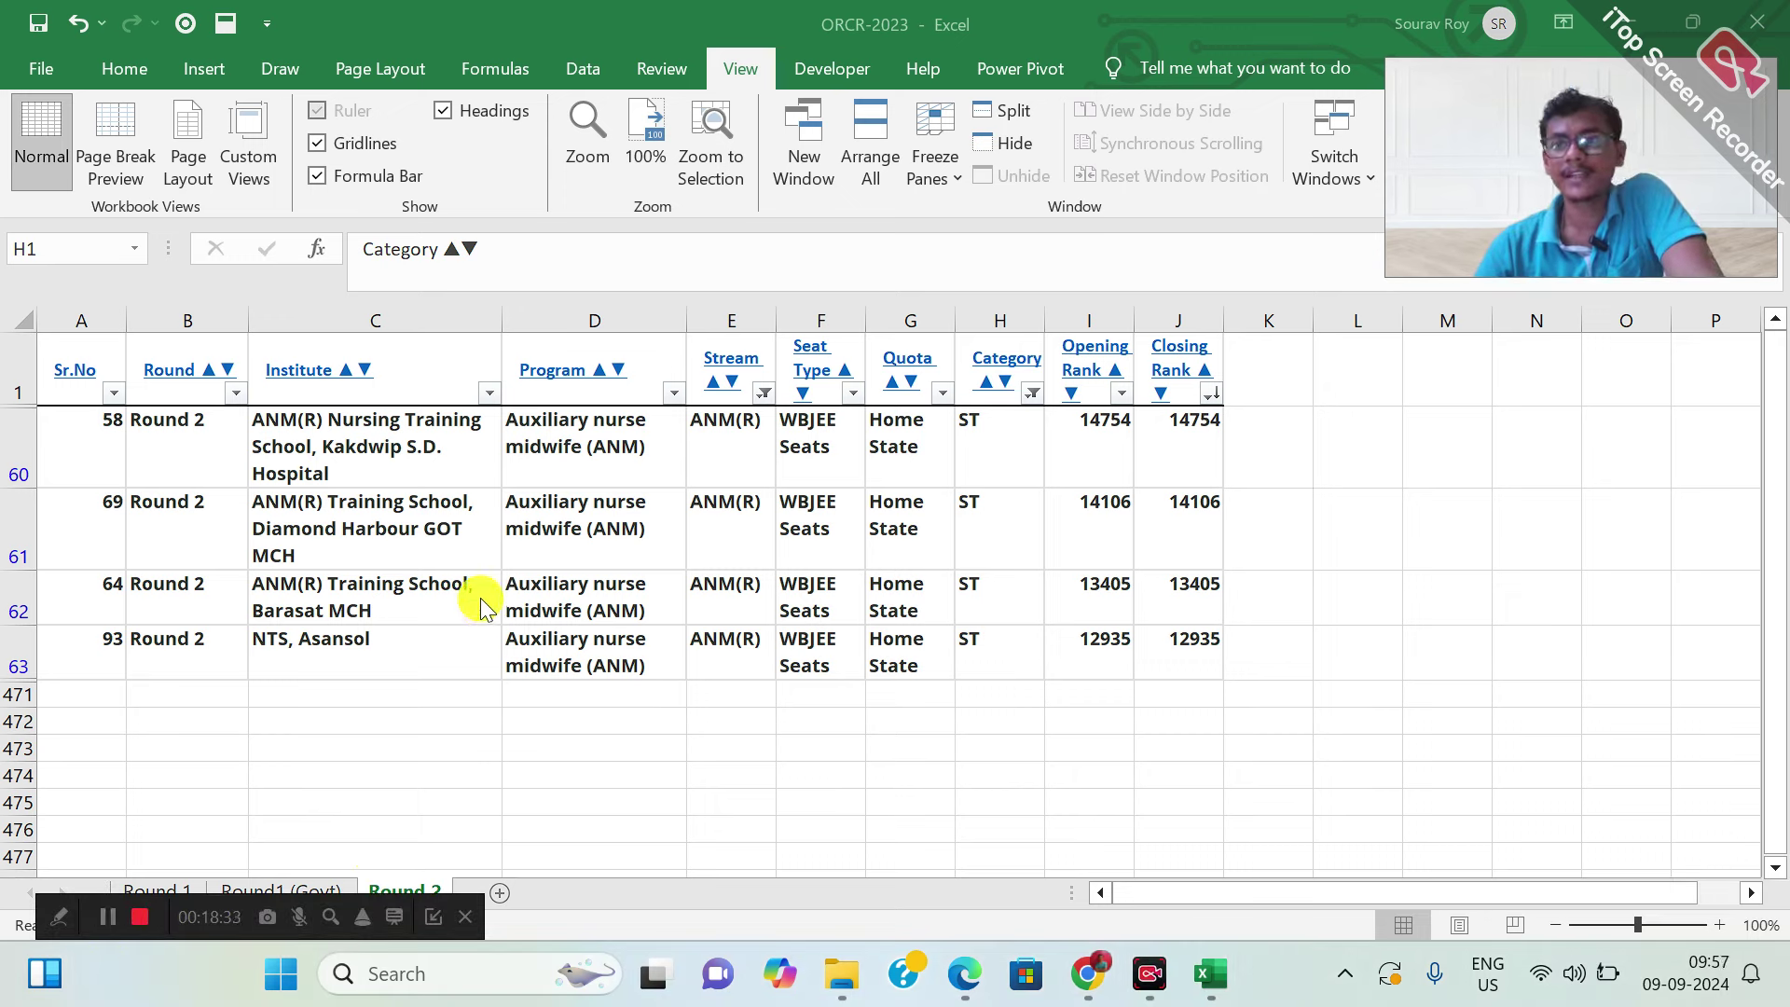
{"action": "left_click", "coordinate": [1179, 422]}
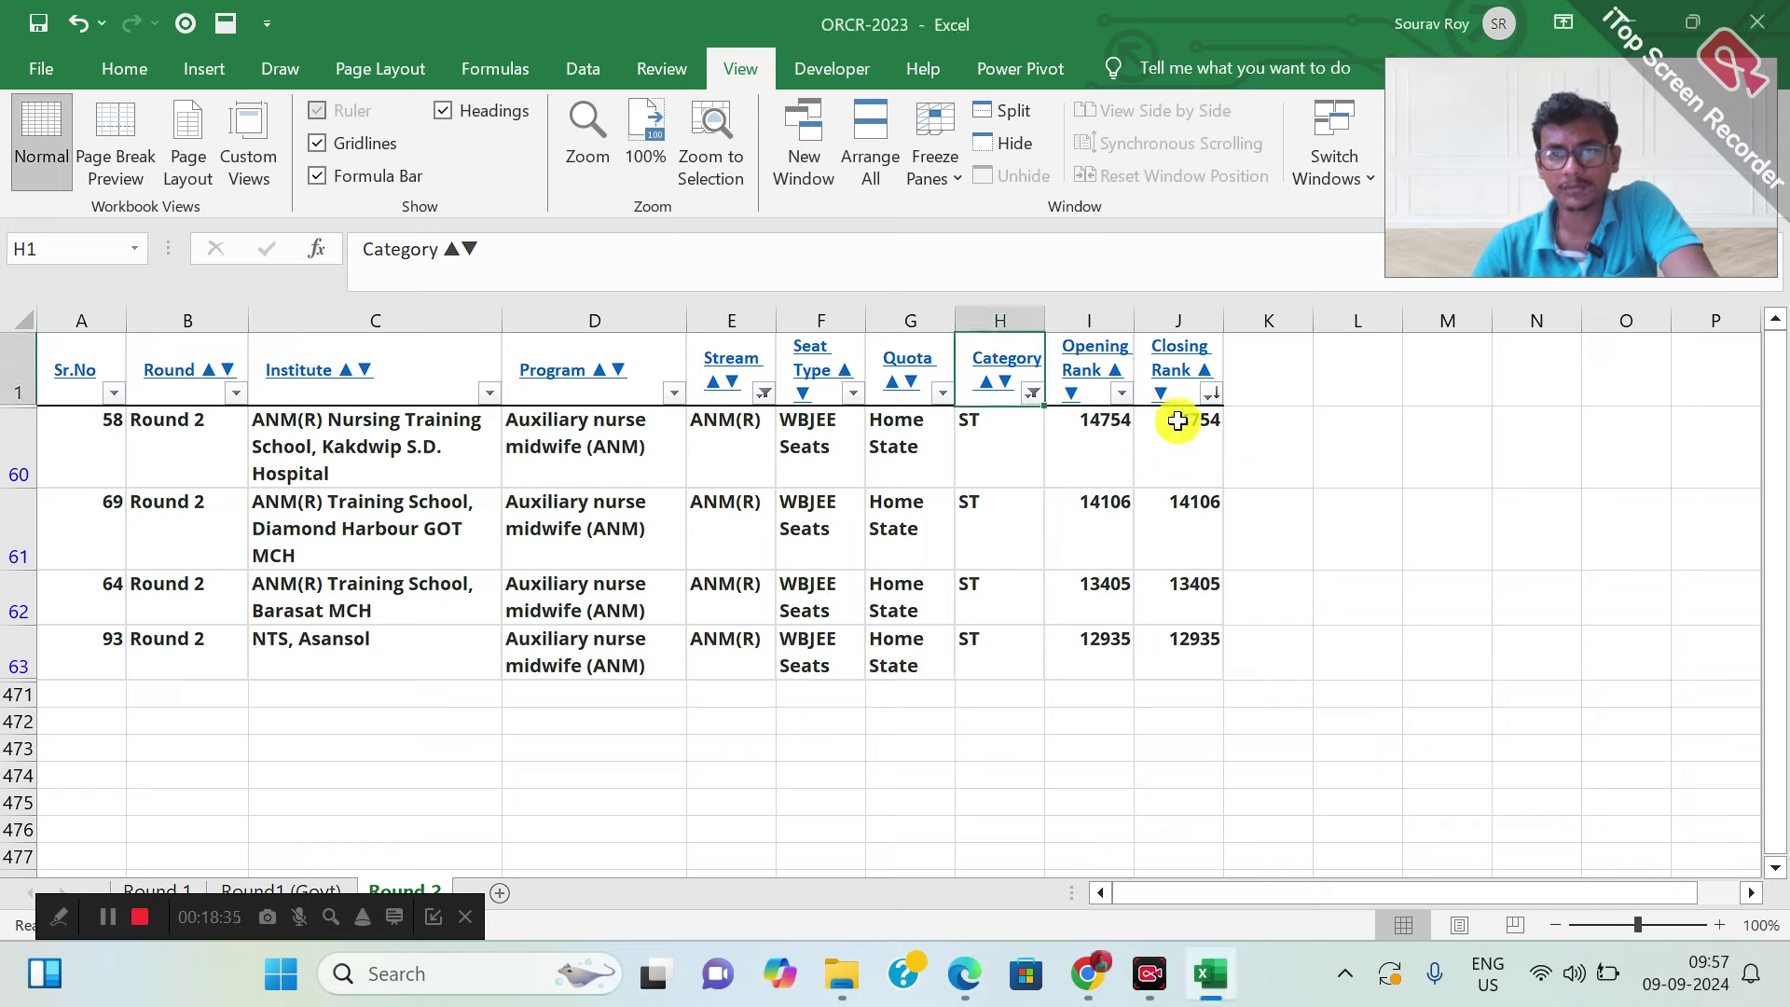
{"action": "left_click", "coordinate": [1179, 369]}
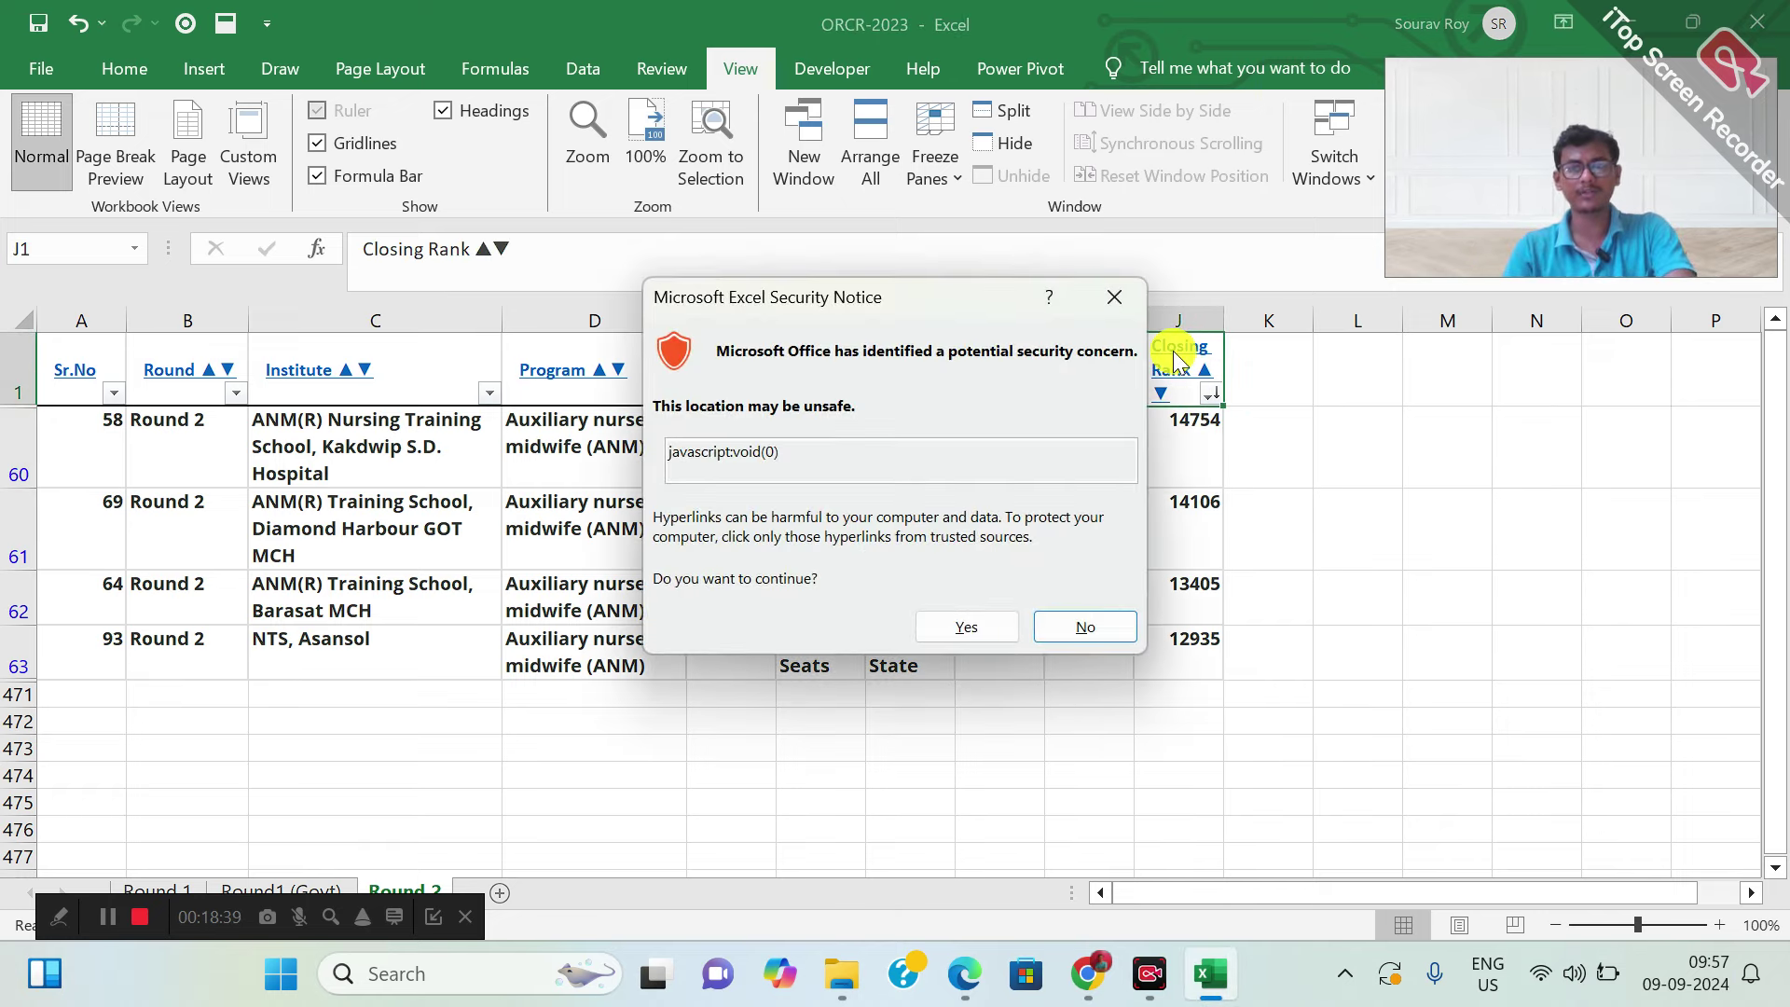
{"action": "key", "text": "Escape"}
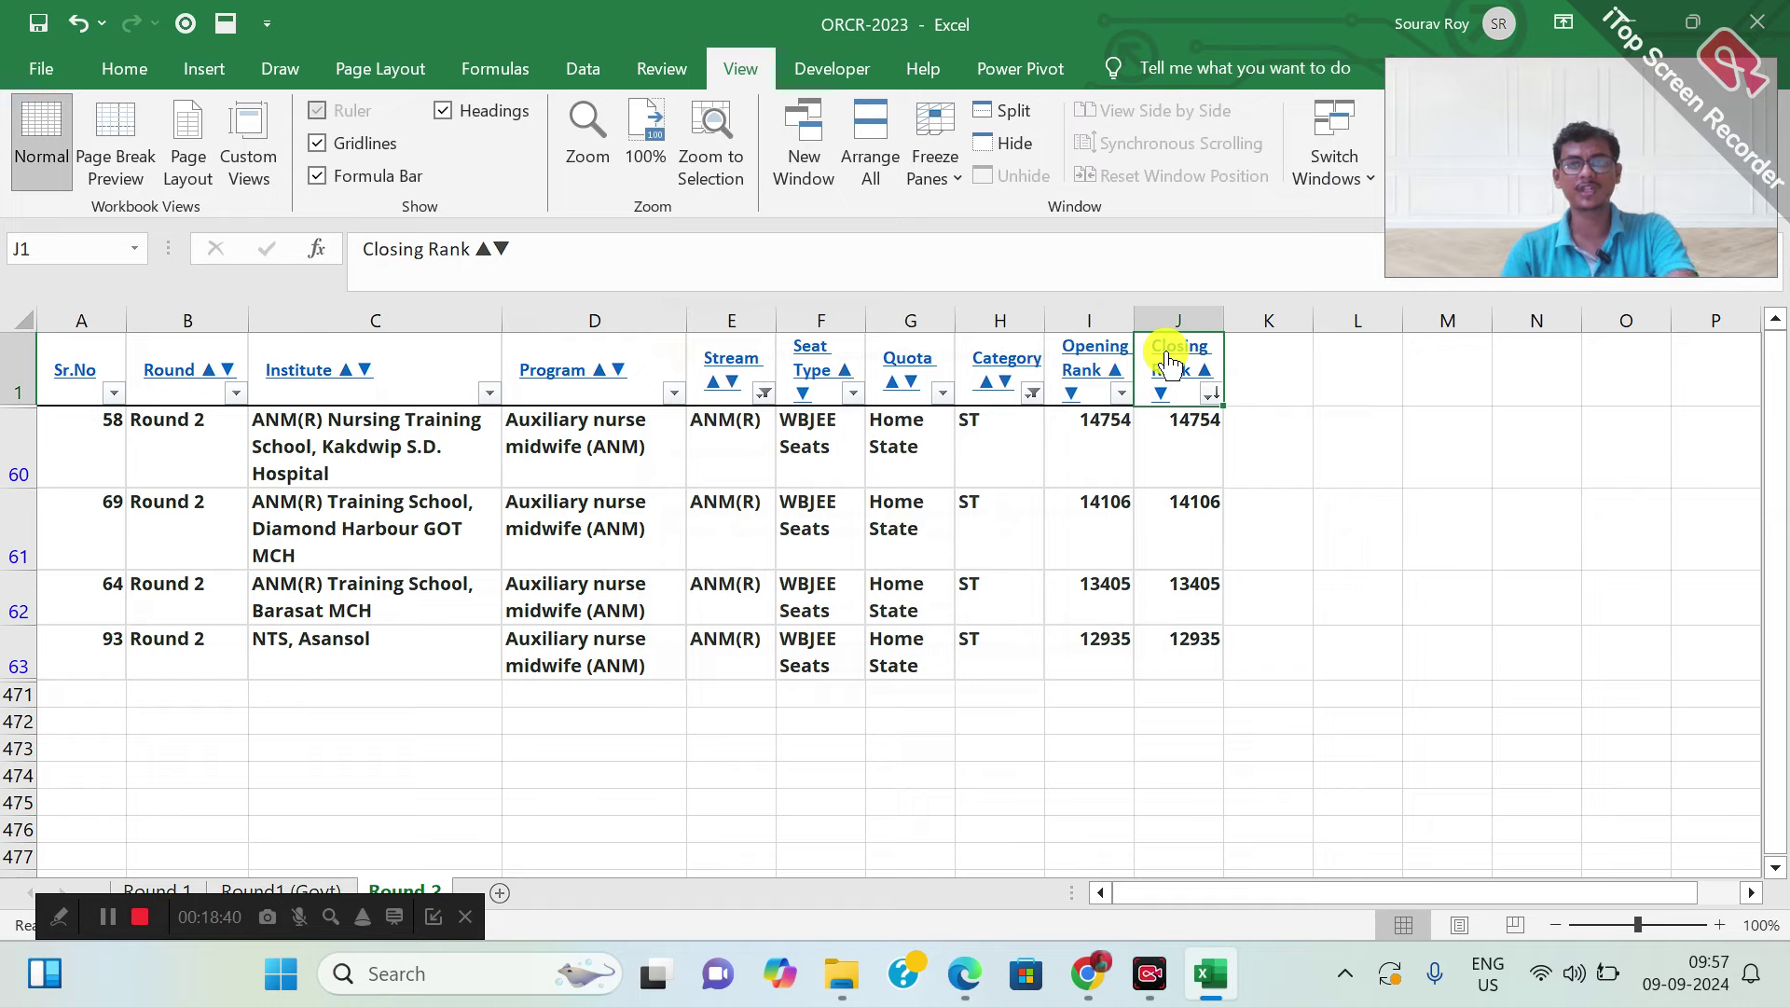
{"action": "left_click", "coordinate": [964, 365]}
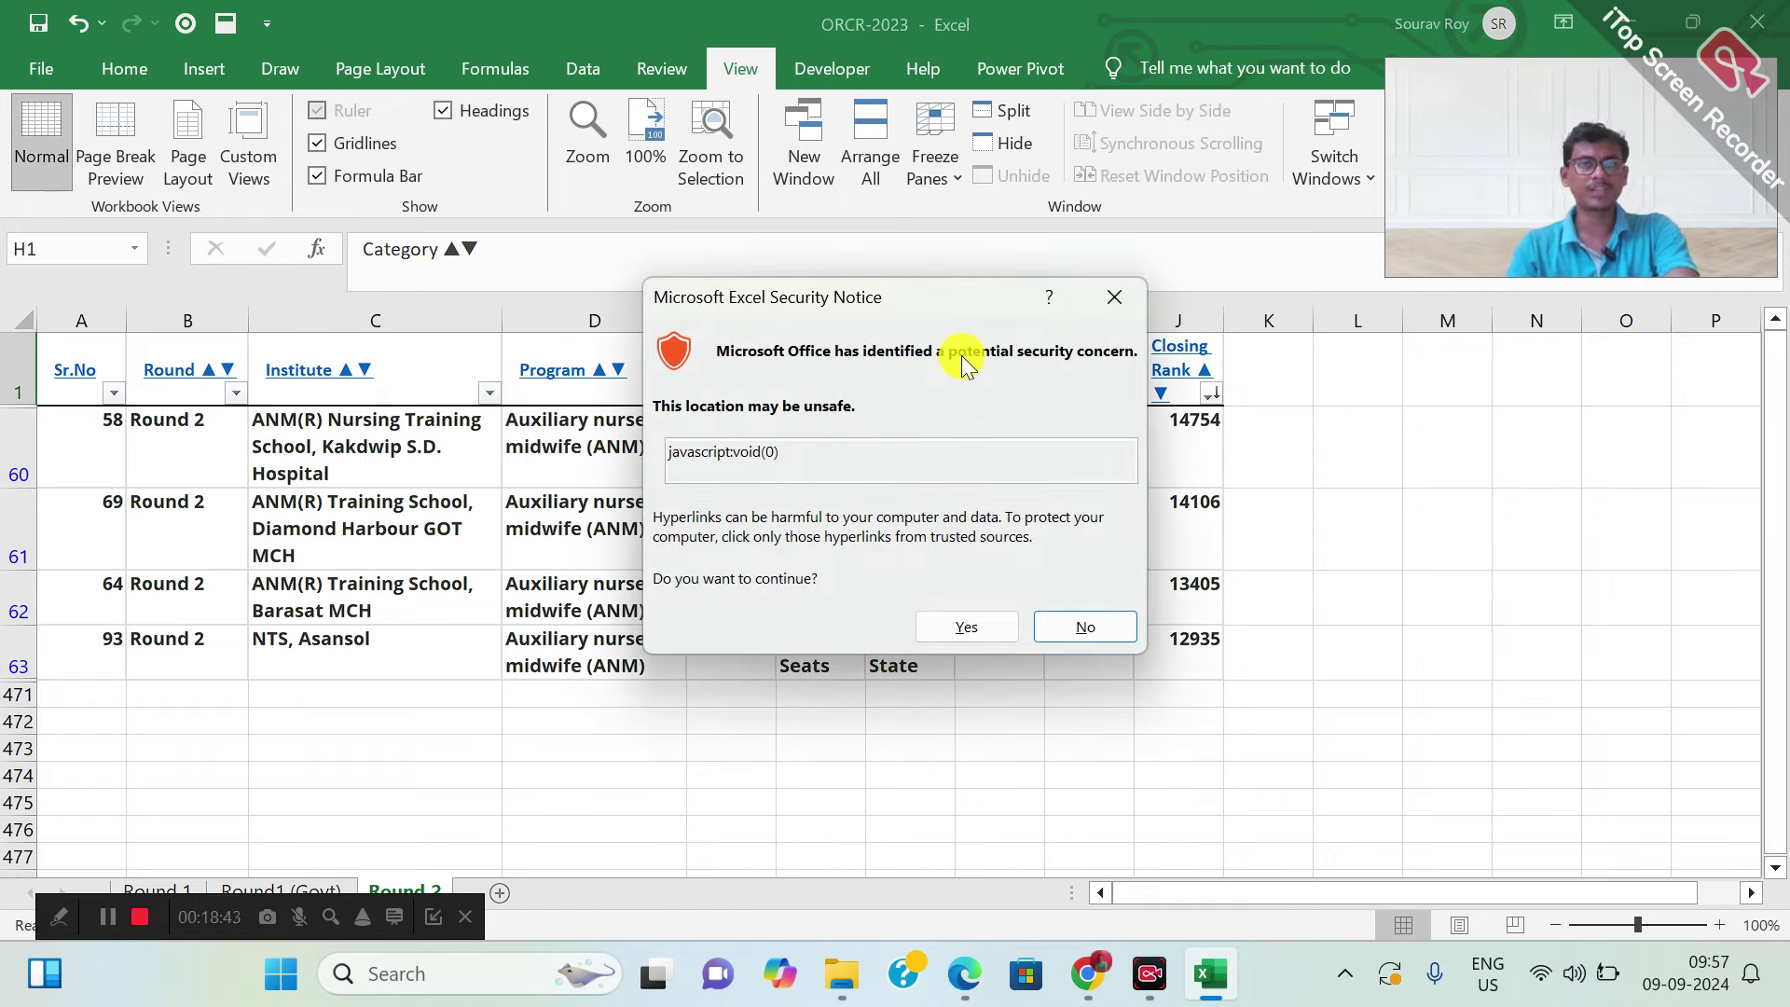
{"action": "key", "text": "Escape"}
Clear all filters on the Round 2 sheet and filter the Stream column to show only GNM records
{"action": "key", "text": "alt+a"}
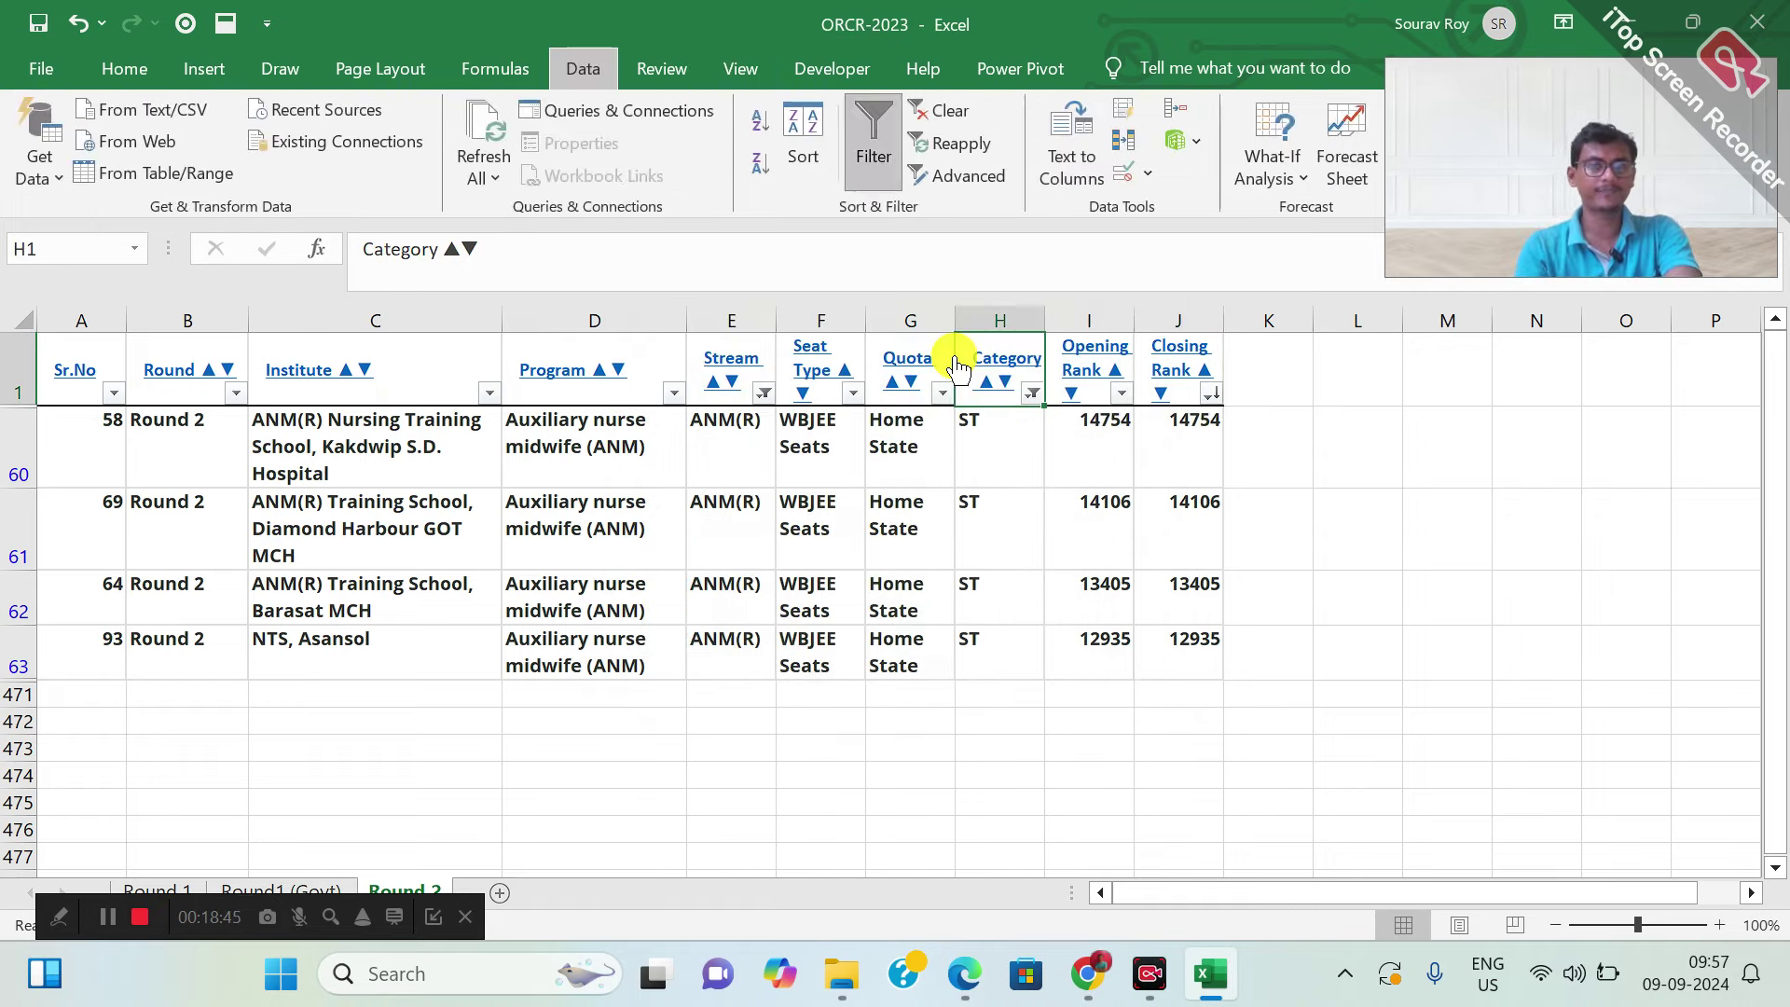
{"action": "key", "text": "c"}
{"action": "key", "text": "Left"}
{"action": "key", "text": "Left"}
{"action": "key", "text": "Left"}
{"action": "key", "text": "Left"}
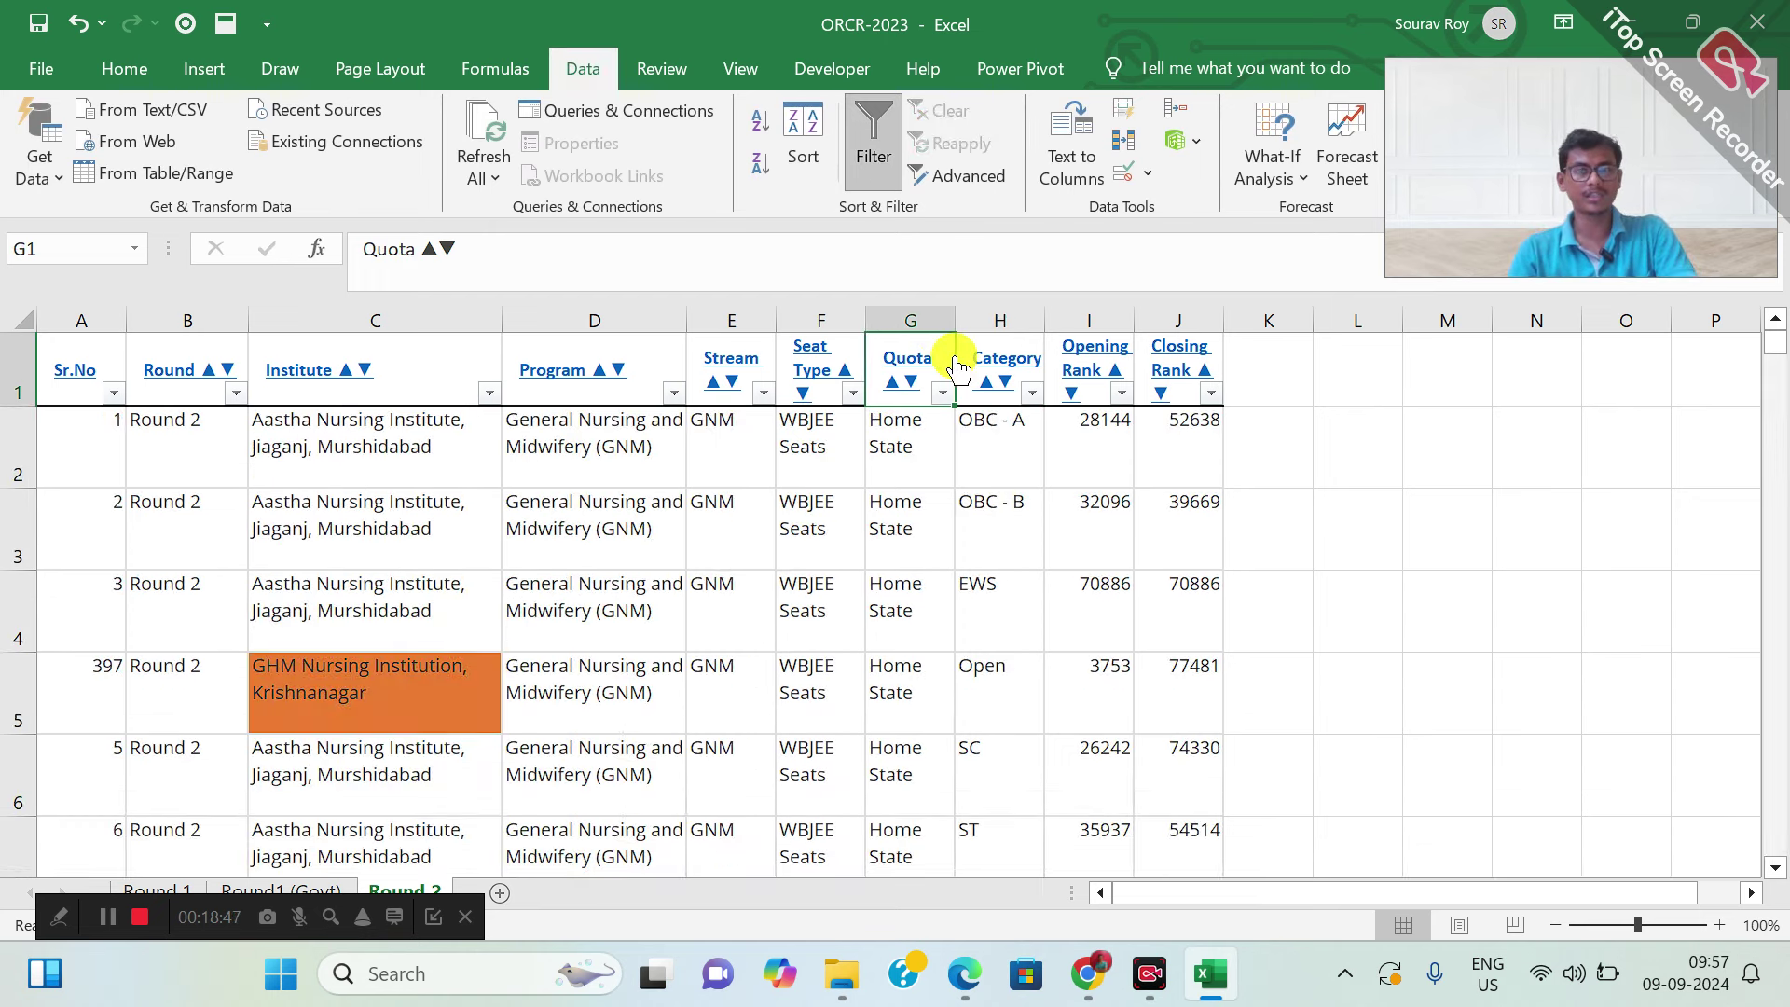
{"action": "key", "text": "Right"}
{"action": "key", "text": "alt+Down"}
{"action": "key", "text": "Down"}
{"action": "key", "text": "Down"}
{"action": "key", "text": "Down"}
{"action": "key", "text": "Down"}
{"action": "key", "text": "Down"}
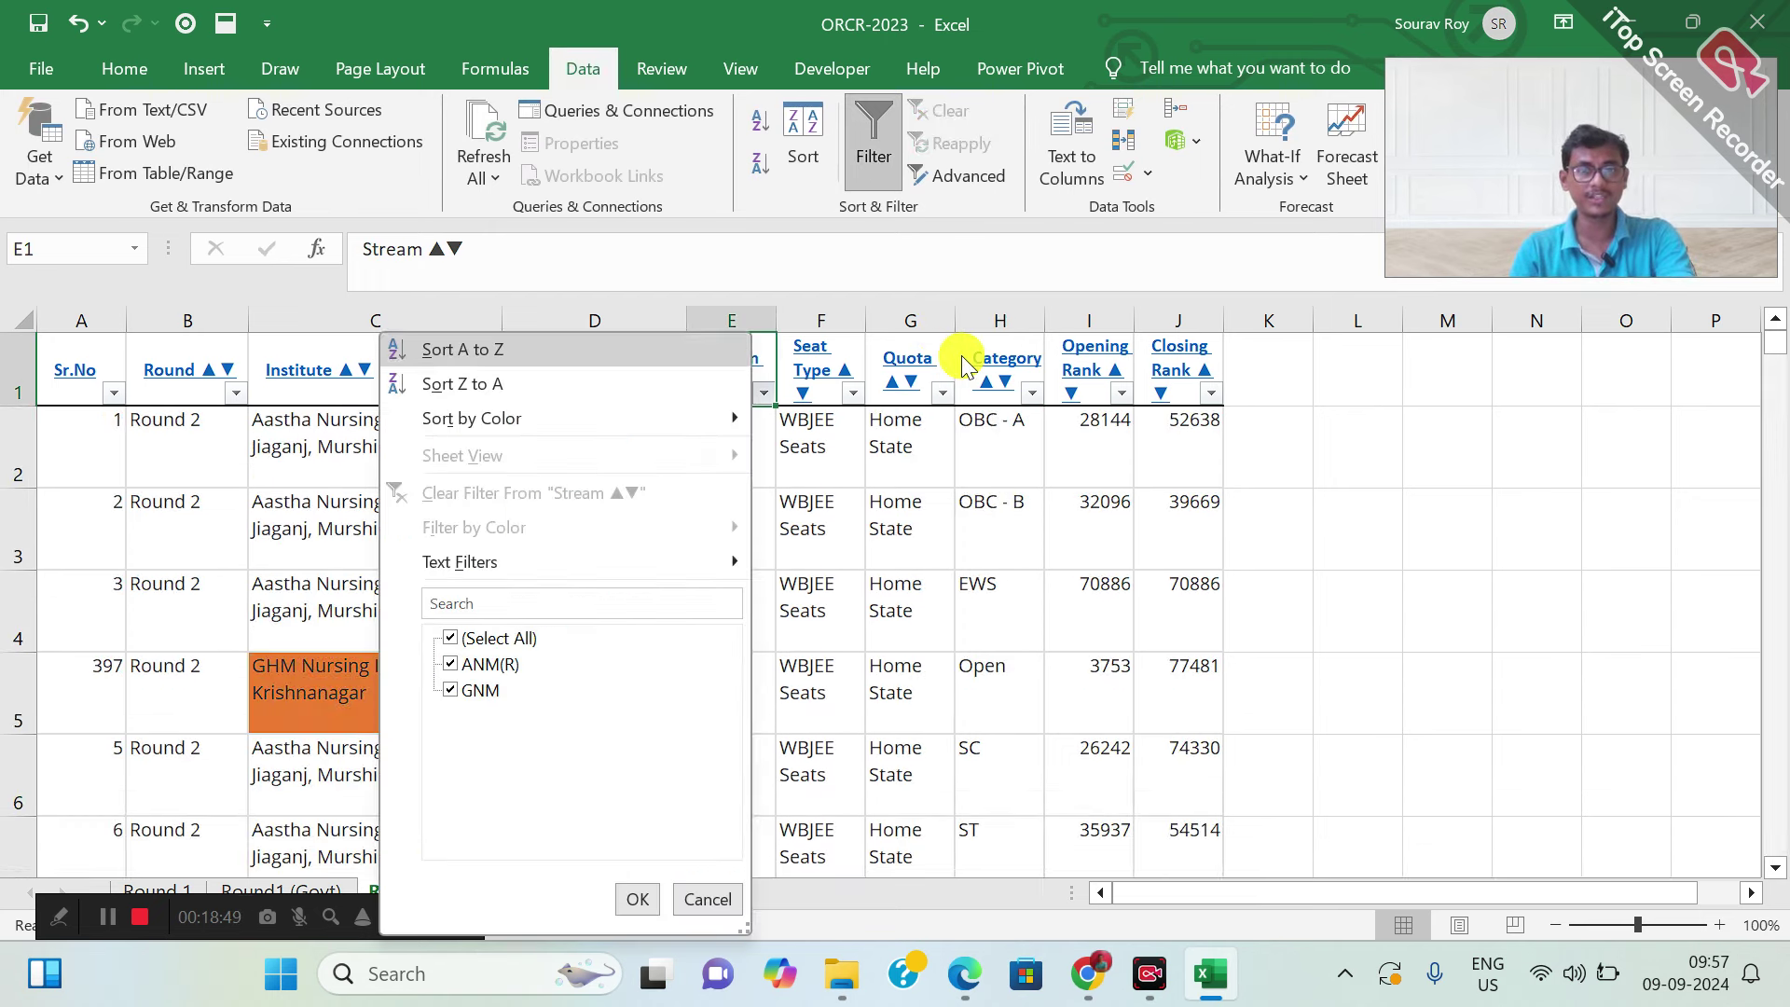
{"action": "key", "text": "Down"}
{"action": "key", "text": "Down"}
{"action": "key", "text": "space"}
{"action": "key", "text": "Down"}
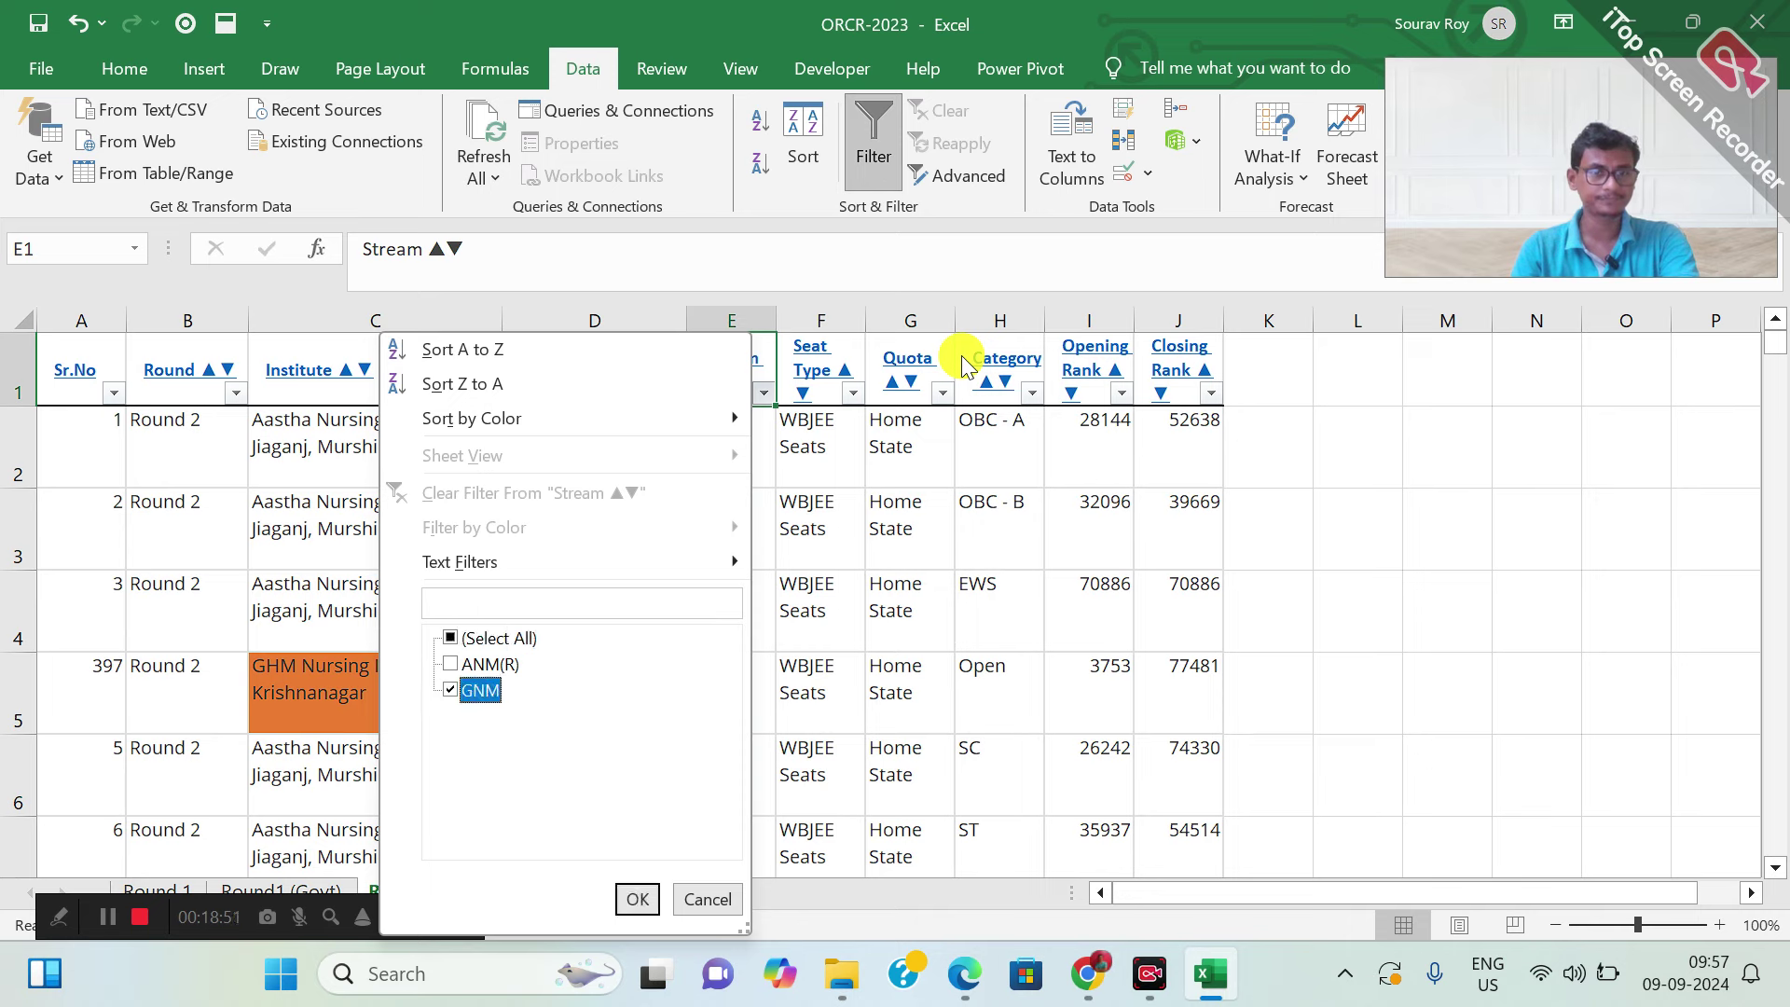
{"action": "key", "text": "Return"}
Filter the Category column of the Round 2 sheet to show only Open records
{"action": "key", "text": "Right"}
{"action": "key", "text": "Right"}
{"action": "key", "text": "Right"}
{"action": "key", "text": "Right"}
{"action": "key", "text": "Right"}
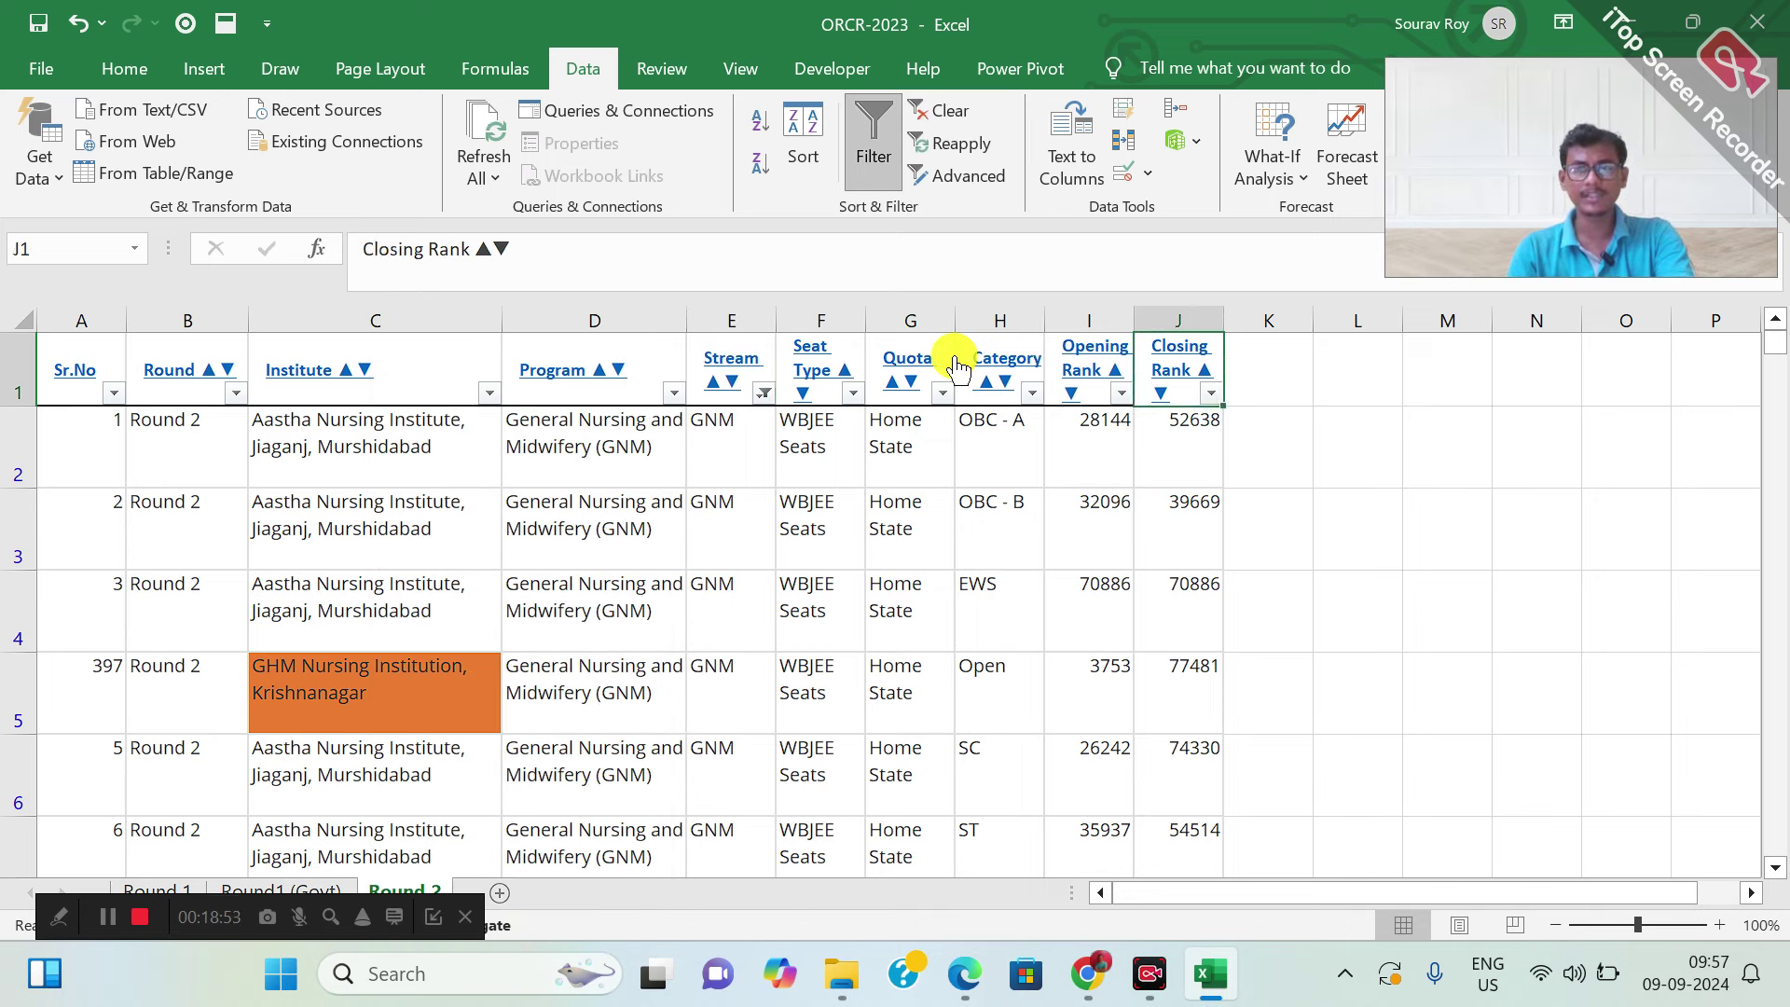
{"action": "key", "text": "Left"}
{"action": "key", "text": "Right"}
{"action": "key", "text": "Left"}
{"action": "key", "text": "Left"}
{"action": "key", "text": "alt+Down"}
{"action": "key", "text": "Down"}
{"action": "key", "text": "Down"}
{"action": "key", "text": "Down"}
{"action": "key", "text": "Down"}
{"action": "key", "text": "Down"}
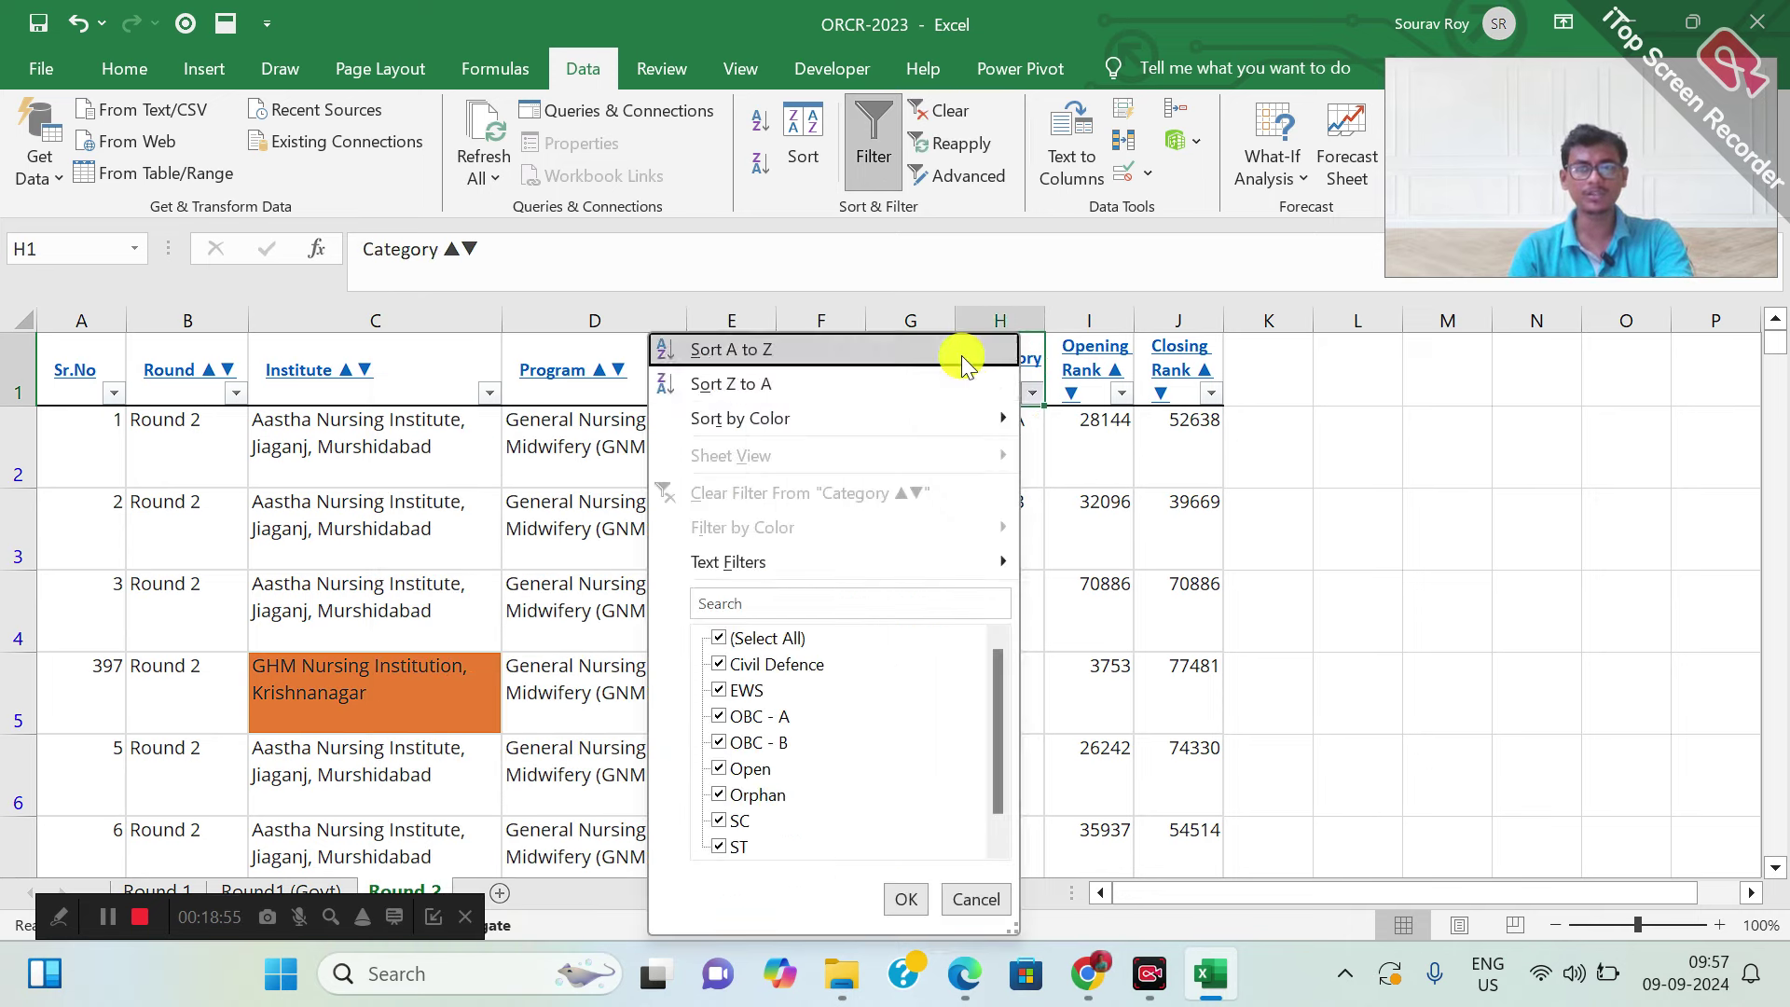
{"action": "key", "text": "Down"}
{"action": "key", "text": "Down"}
{"action": "key", "text": "Up"}
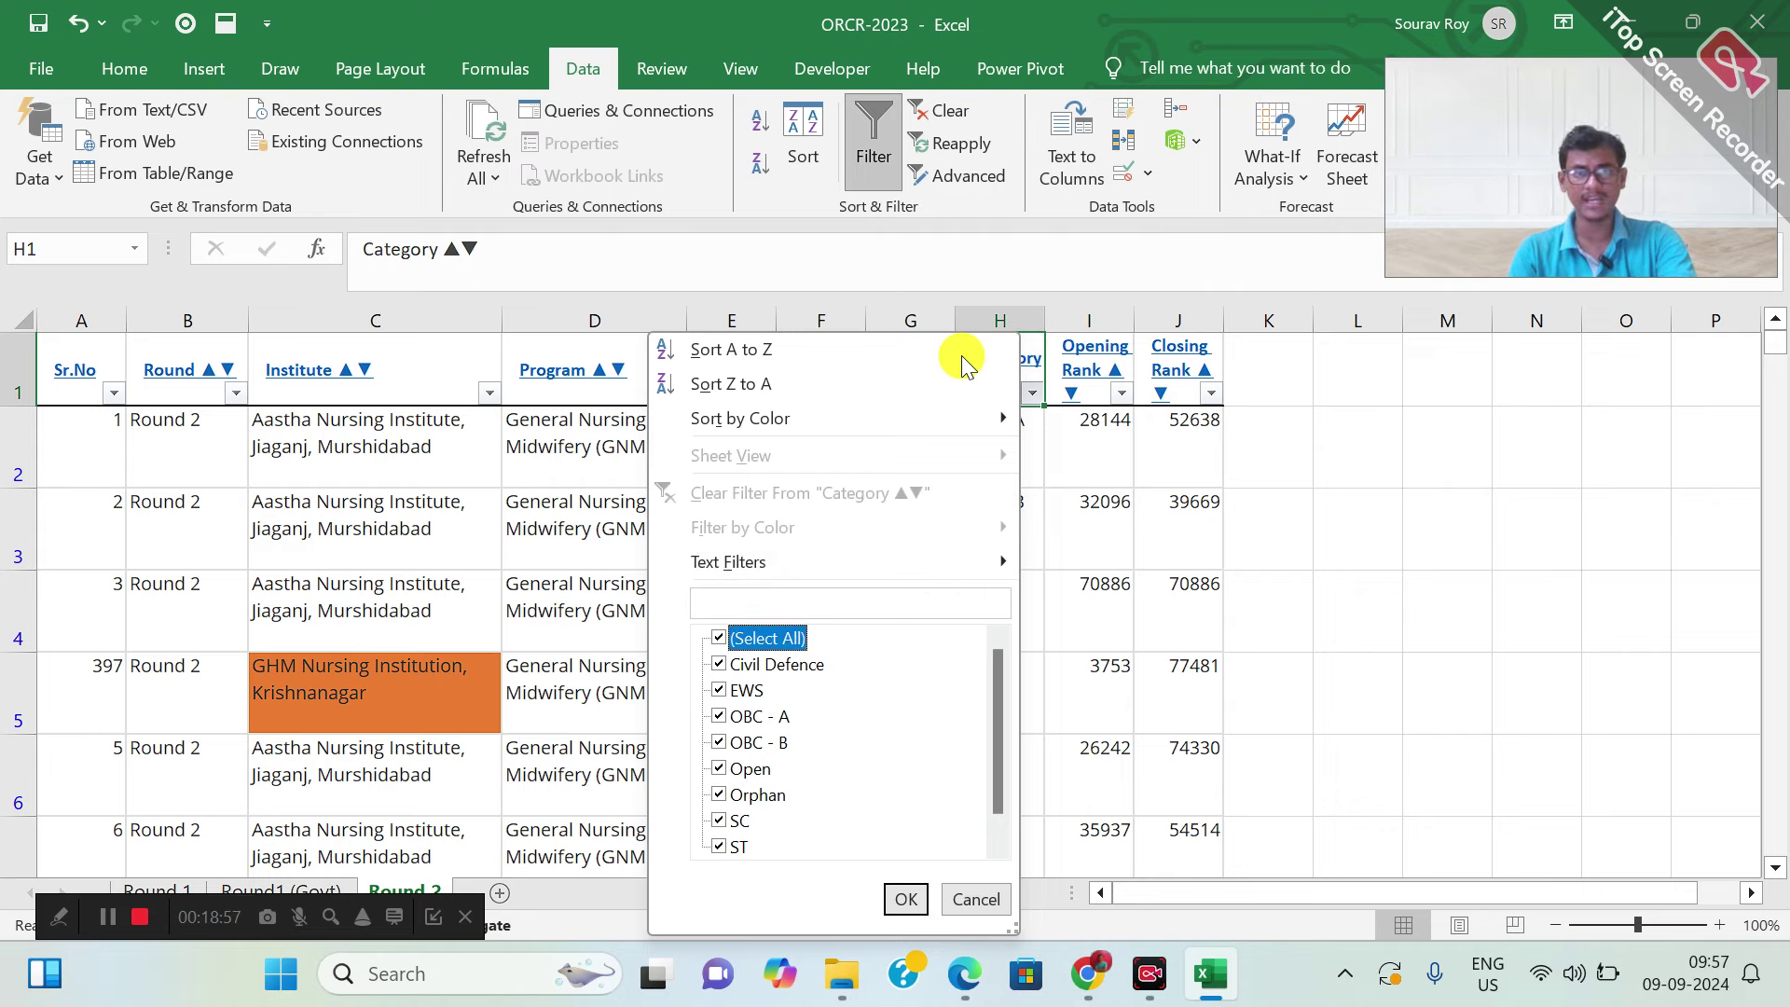
{"action": "key", "text": "space"}
{"action": "key", "text": "Down"}
{"action": "key", "text": "Down"}
{"action": "key", "text": "Down"}
{"action": "key", "text": "Down"}
{"action": "key", "text": "space"}
{"action": "key", "text": "Down"}
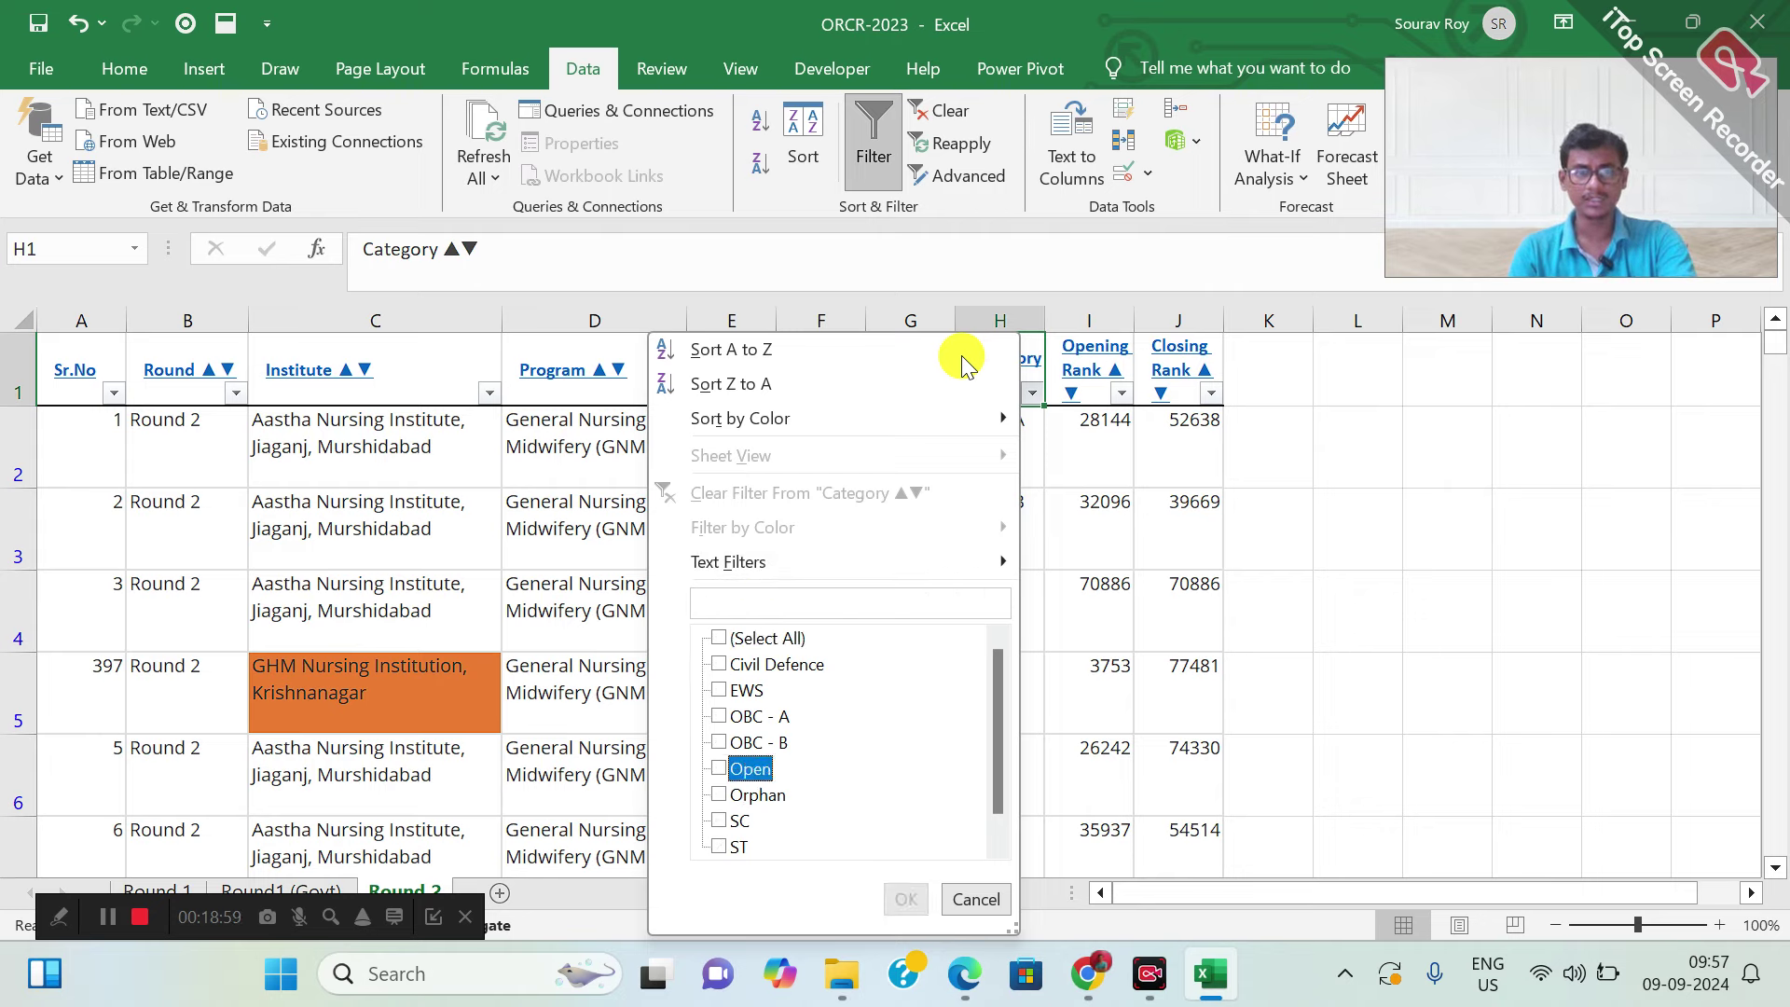
{"action": "key", "text": "space"}
{"action": "key", "text": "Return"}
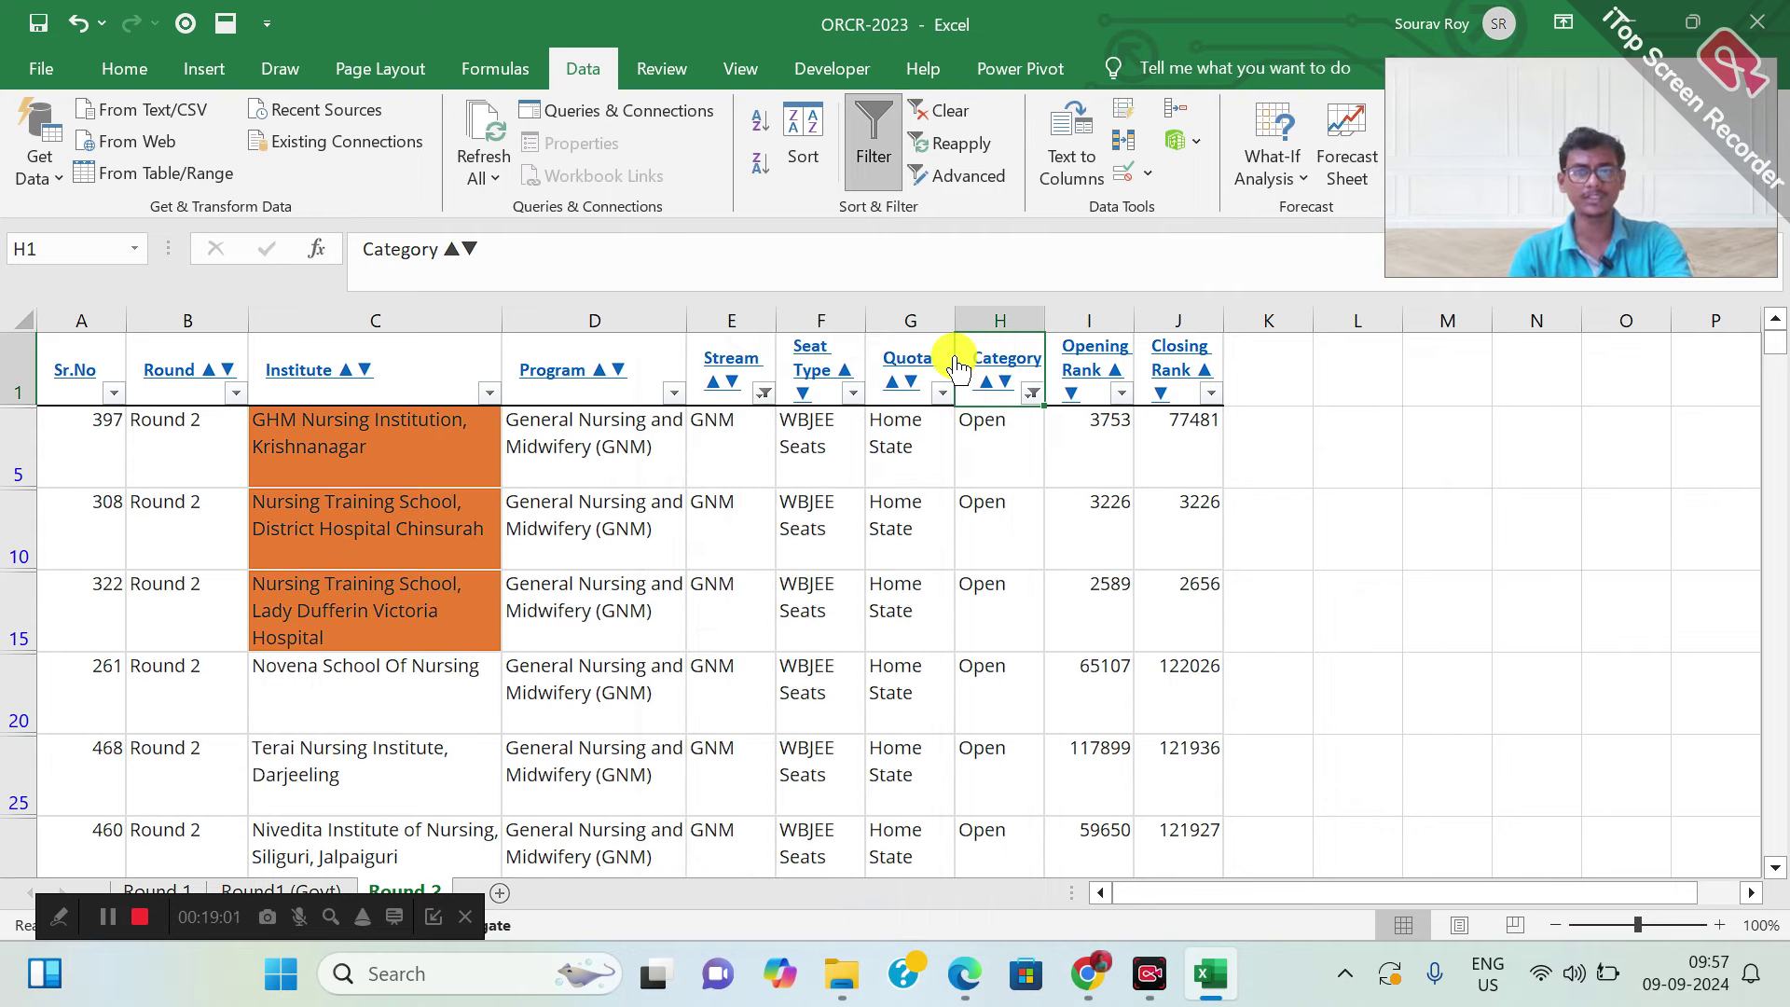
Sort the filtered Open records by Closing Rank from smallest to largest
{"action": "key", "text": "Right"}
{"action": "key", "text": "Right"}
{"action": "key", "text": "alt+Down"}
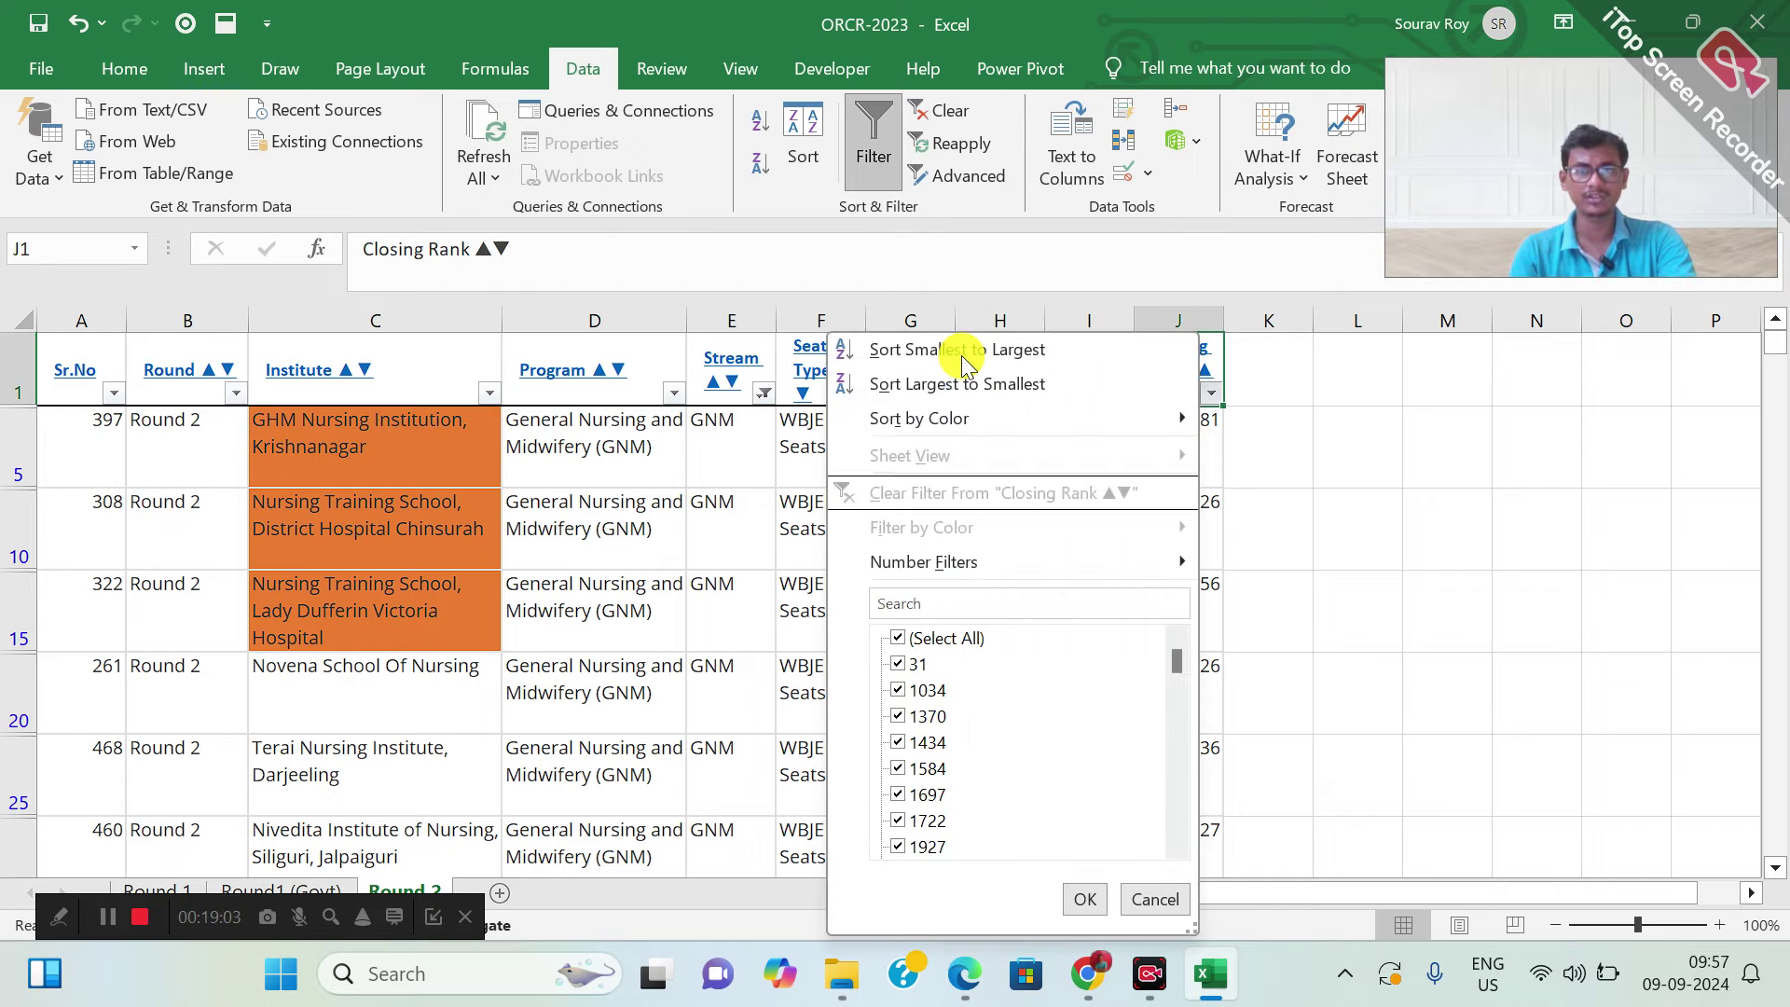
{"action": "left_click", "coordinate": [961, 355]}
{"action": "key", "text": "Left"}
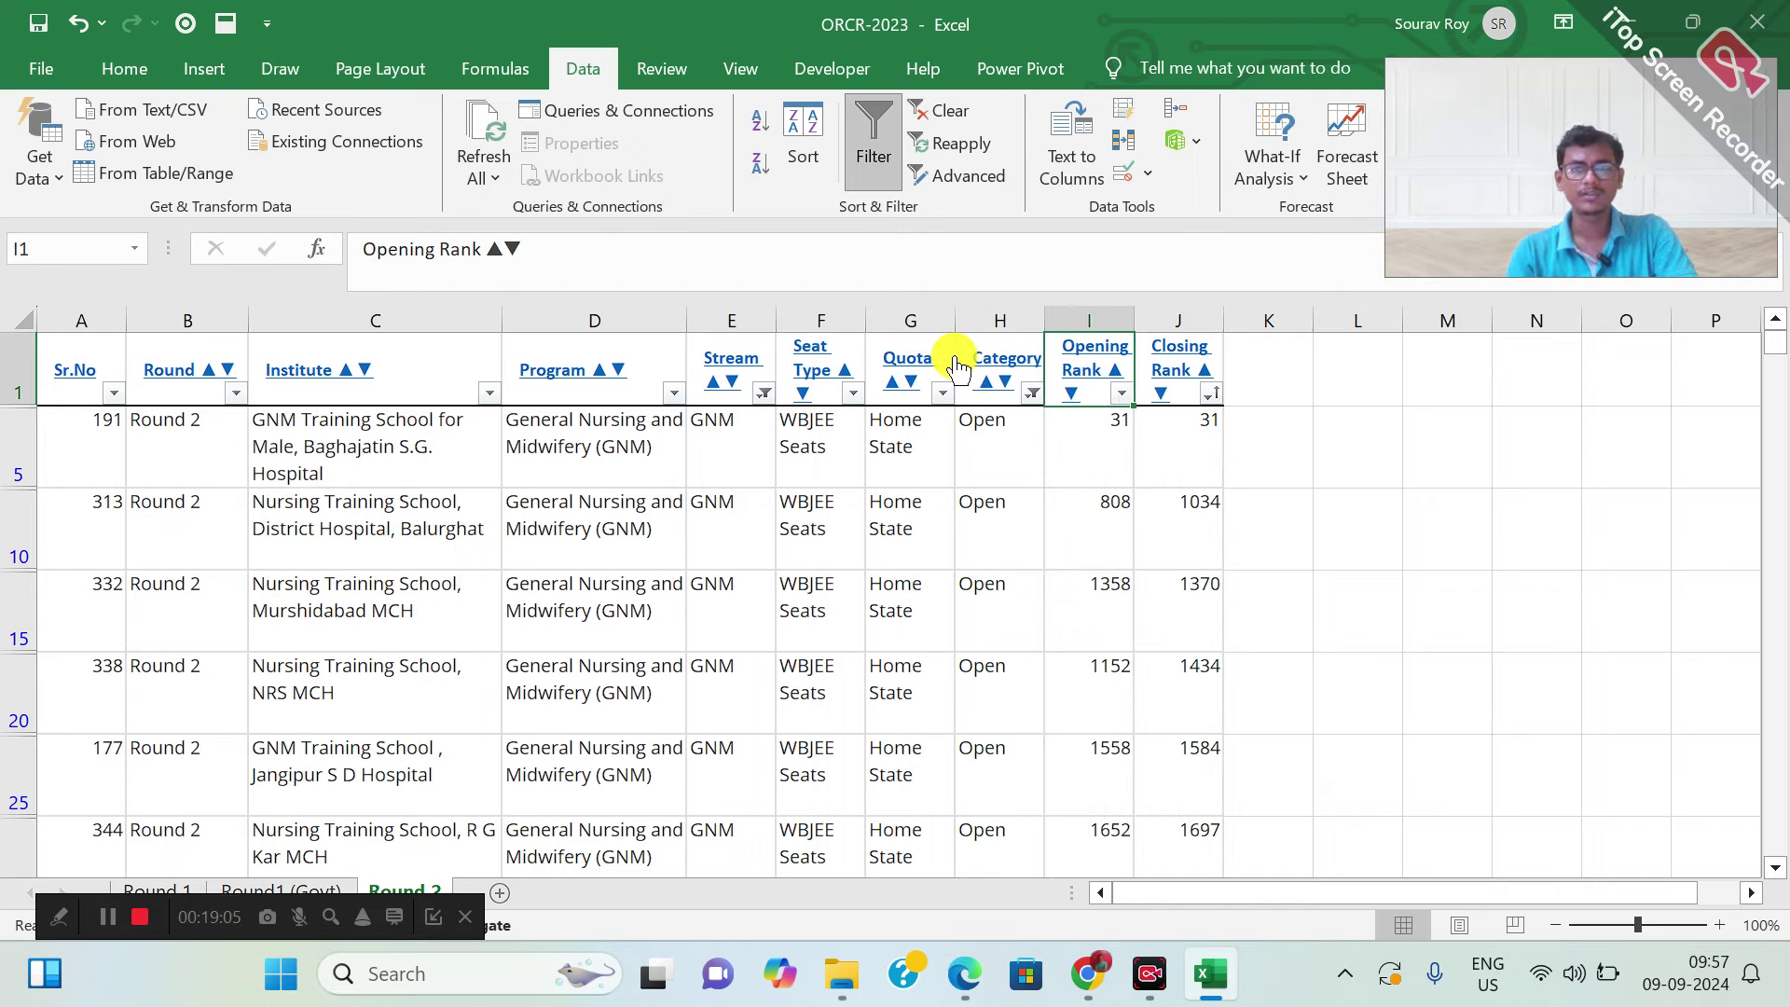
Examine the first Open record across its columns, from the institute name to the closing rank
{"action": "key", "text": "Home"}
{"action": "key", "text": "ctrl+shift+End"}
{"action": "key", "text": "ctrl+Home"}
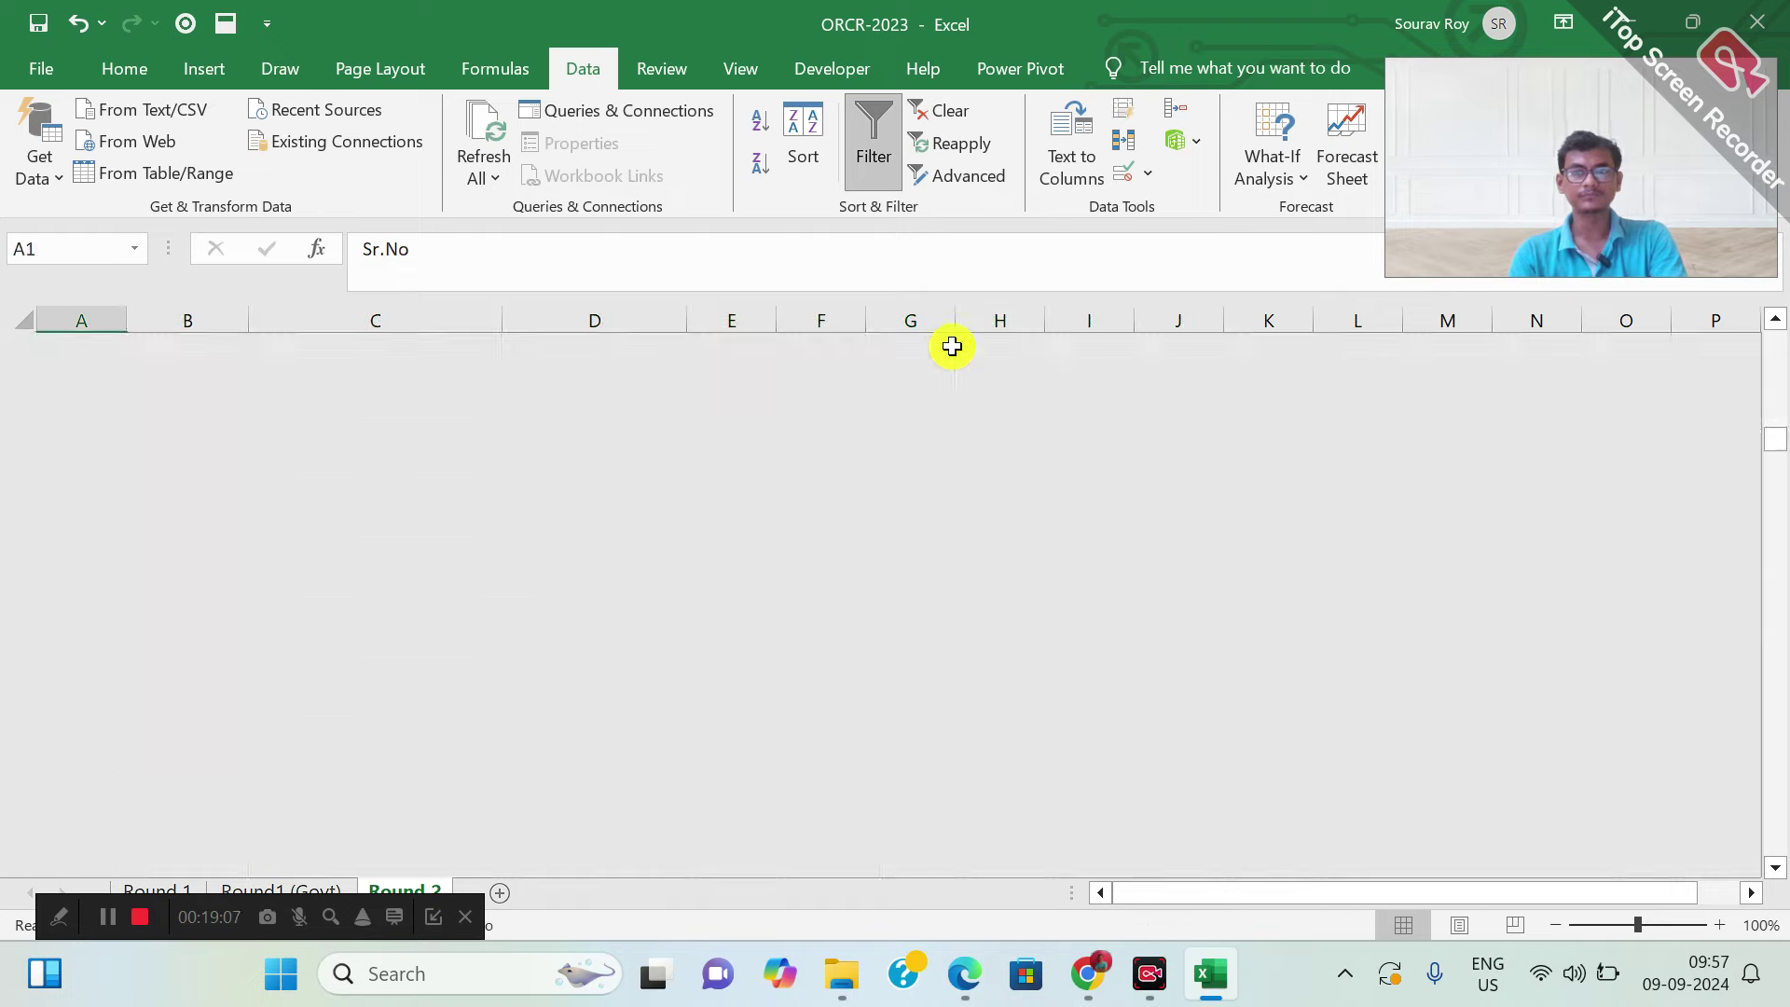
{"action": "key", "text": "Down"}
{"action": "key", "text": "Down"}
{"action": "key", "text": "Right"}
{"action": "key", "text": "Right"}
{"action": "key", "text": "Up"}
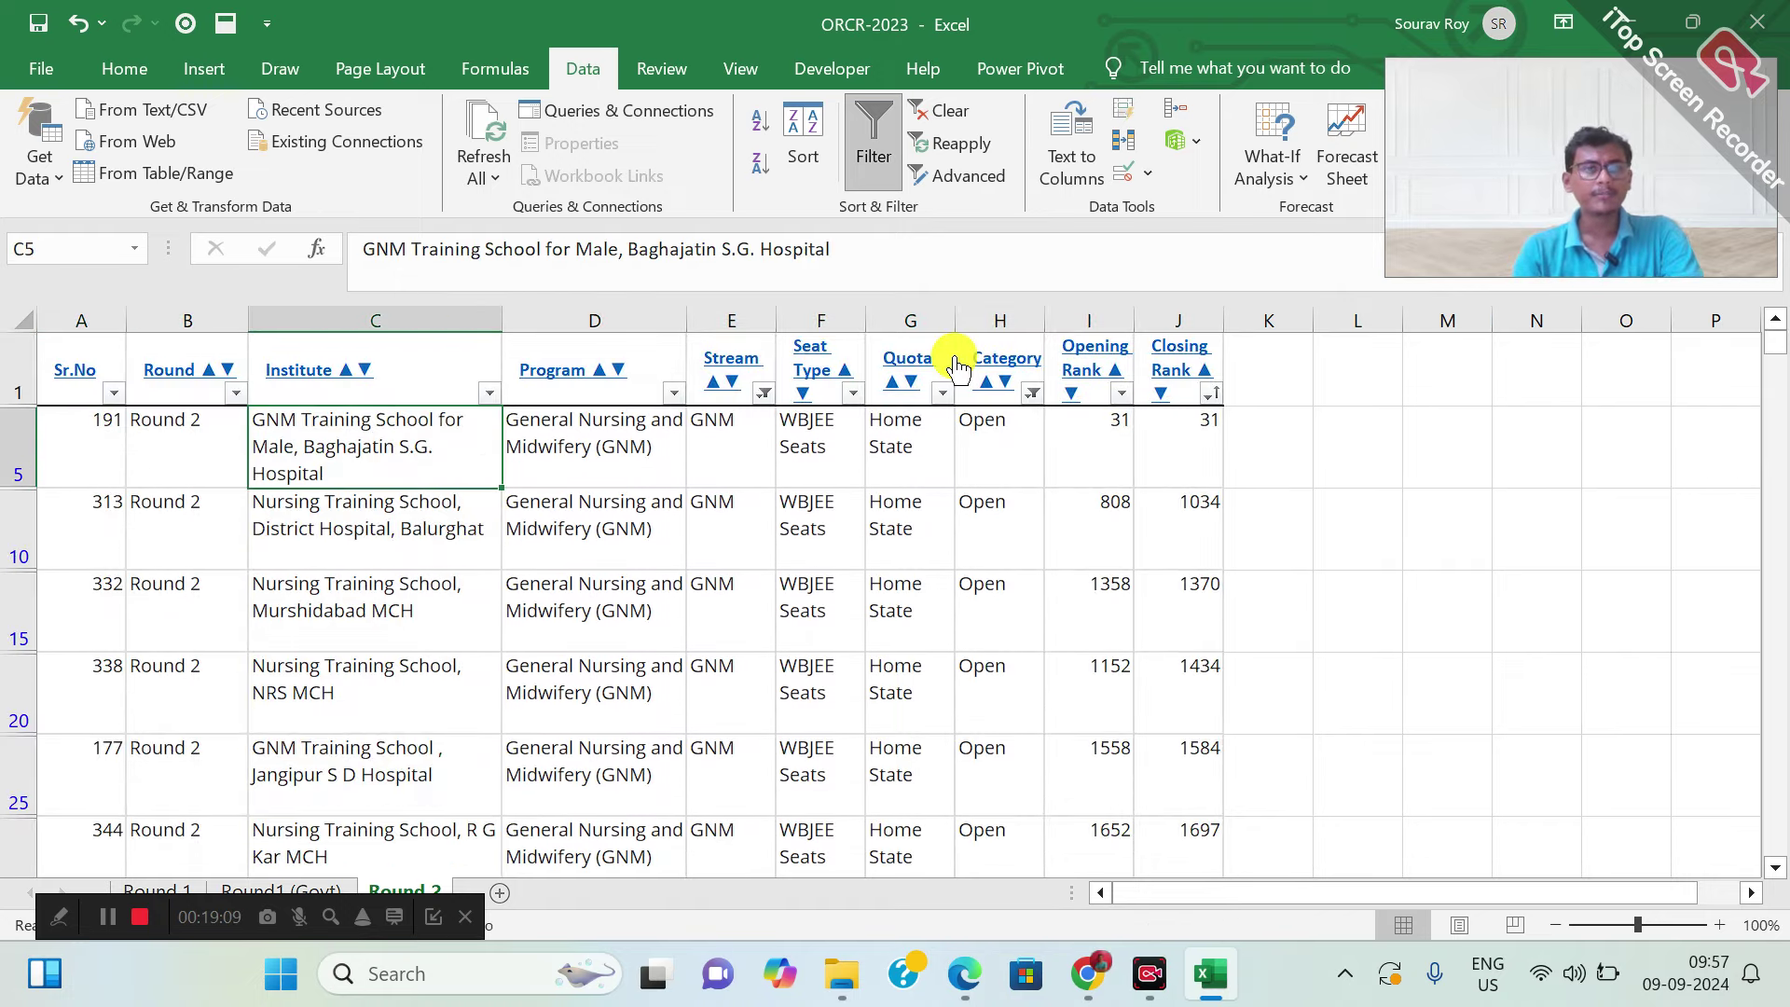
{"action": "key", "text": "Right"}
{"action": "key", "text": "Right"}
{"action": "key", "text": "Right"}
{"action": "key", "text": "Right"}
{"action": "key", "text": "Right"}
{"action": "key", "text": "Right"}
{"action": "key", "text": "Left"}
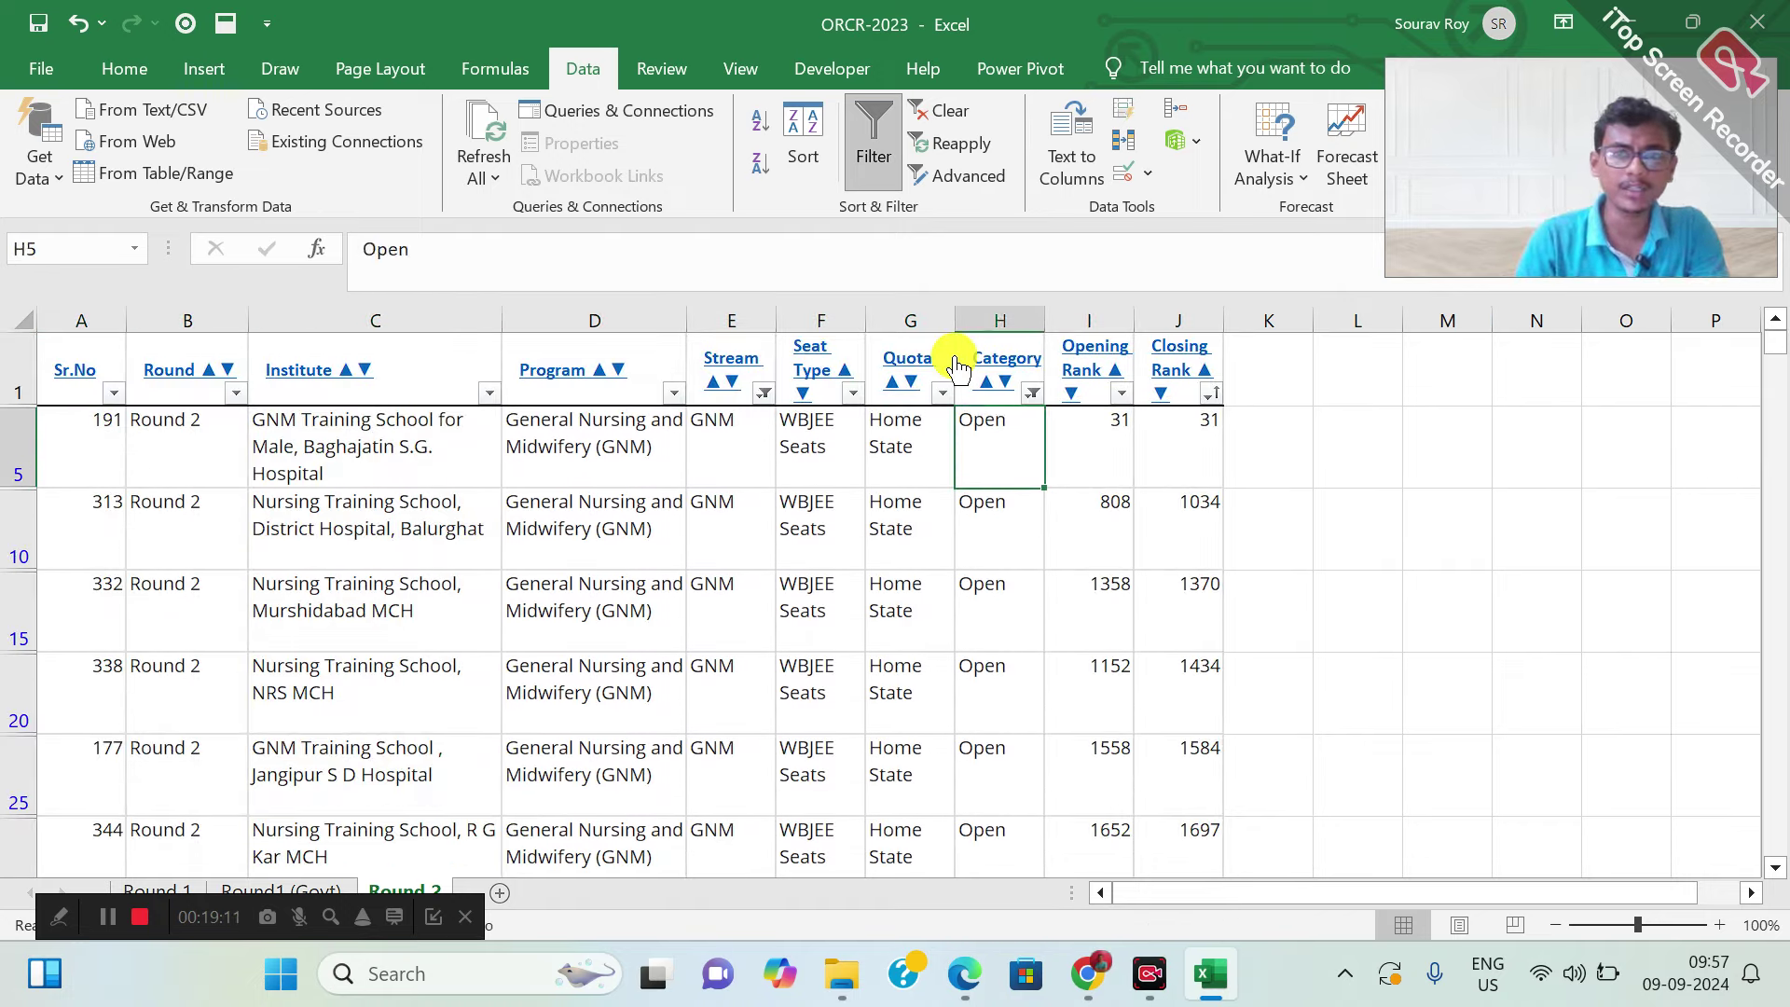
{"action": "key", "text": "Left"}
{"action": "key", "text": "Right"}
{"action": "key", "text": "Right"}
{"action": "key", "text": "Right"}
Examine the Open closing ranks from the first record down to the R.N. Tagore Hospital entry and return to the Closing Rank heading
{"action": "key", "text": "Down"}
{"action": "key", "text": "Down"}
{"action": "key", "text": "Down"}
{"action": "key", "text": "Down"}
{"action": "key", "text": "Down"}
{"action": "key", "text": "Down"}
{"action": "key", "text": "Down"}
{"action": "key", "text": "Down"}
{"action": "key", "text": "Down"}
{"action": "key", "text": "Down"}
{"action": "key", "text": "Down"}
{"action": "key", "text": "Down"}
{"action": "key", "text": "Down"}
{"action": "key", "text": "Down"}
{"action": "key", "text": "Down"}
{"action": "key", "text": "Down"}
{"action": "key", "text": "Down"}
{"action": "key", "text": "Down"}
{"action": "key", "text": "Down"}
{"action": "key", "text": "Down"}
{"action": "key", "text": "Down"}
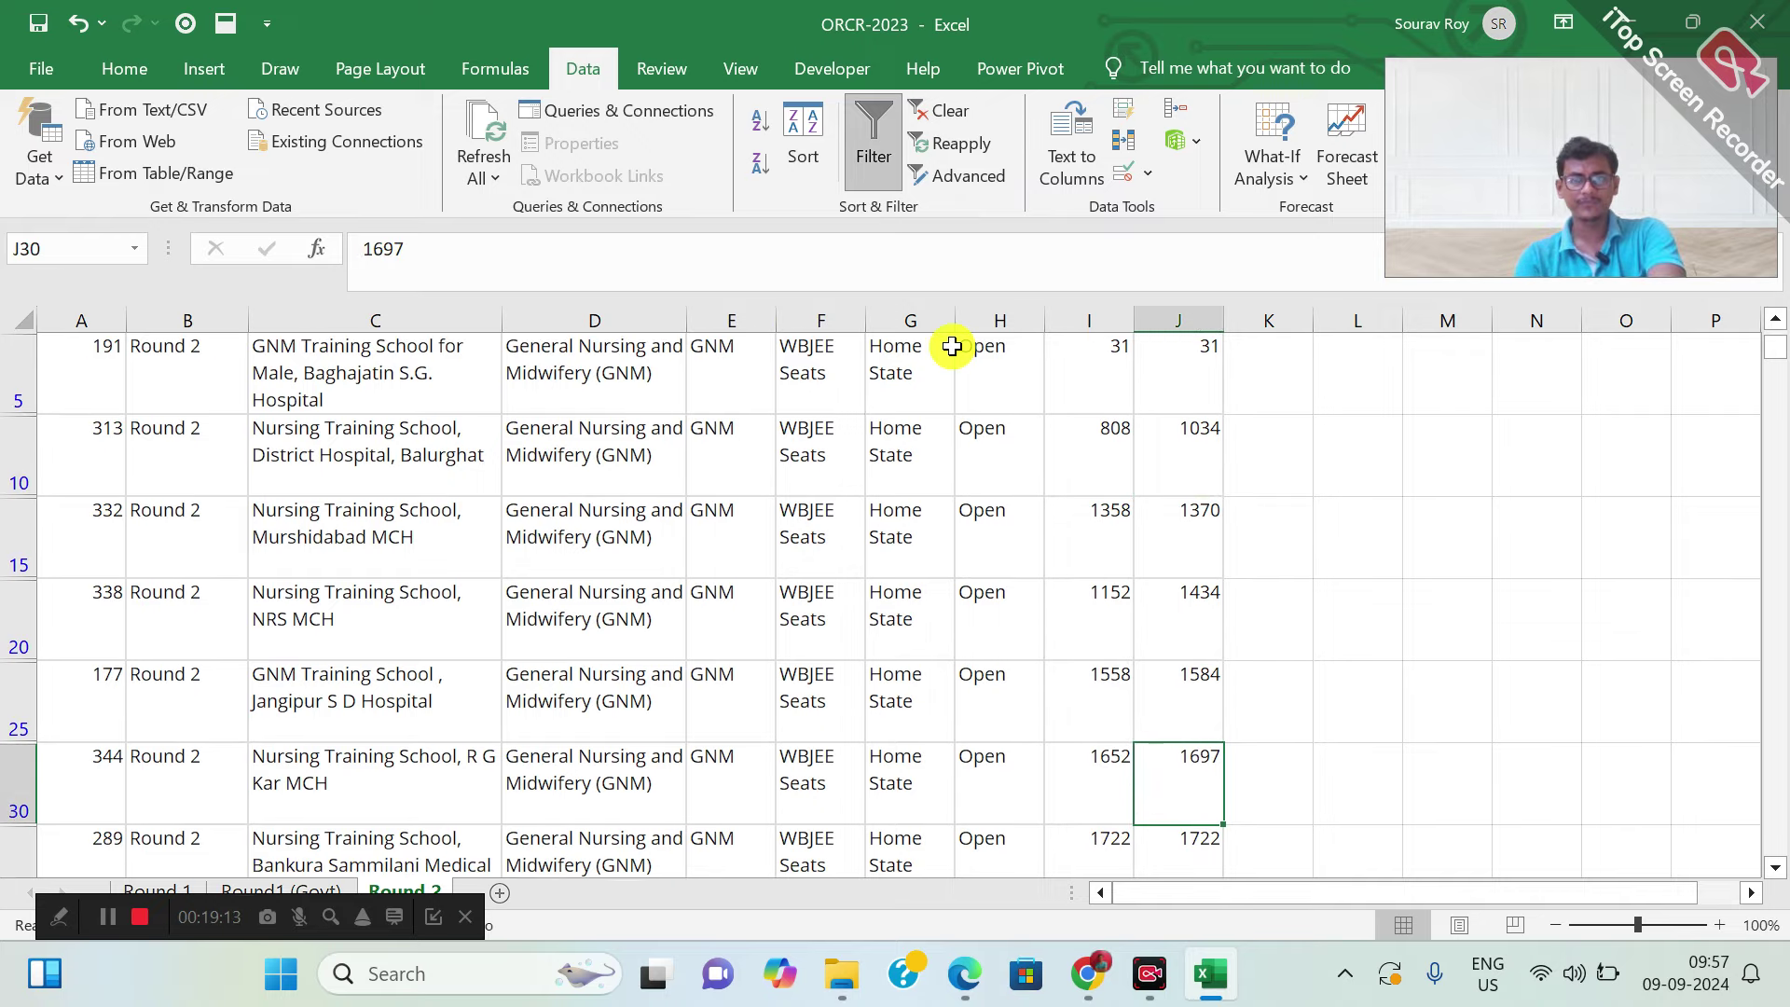
{"action": "key", "text": "Down"}
{"action": "key", "text": "Down"}
{"action": "key", "text": "Down"}
{"action": "key", "text": "Down"}
{"action": "key", "text": "Down"}
{"action": "key", "text": "Down"}
{"action": "key", "text": "Down"}
{"action": "key", "text": "Down"}
{"action": "key", "text": "Down"}
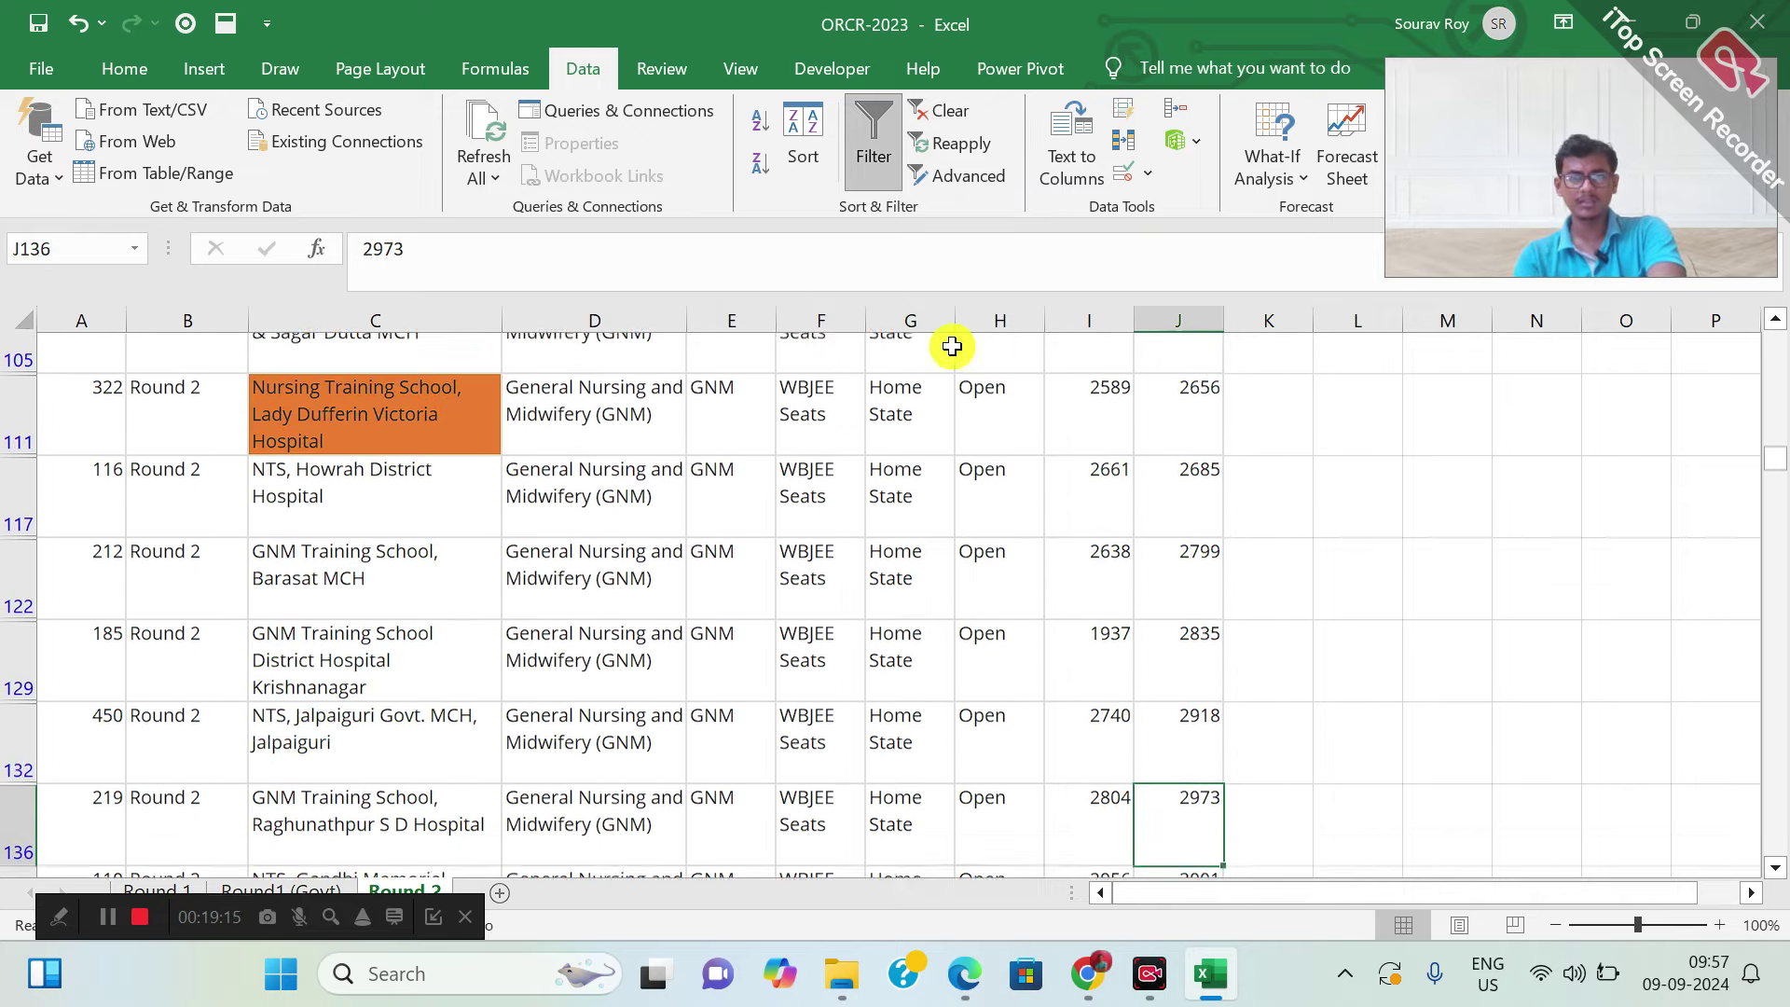
{"action": "key", "text": "Down"}
{"action": "key", "text": "Down"}
{"action": "key", "text": "Down"}
{"action": "key", "text": "Down"}
{"action": "key", "text": "Down"}
{"action": "key", "text": "Down"}
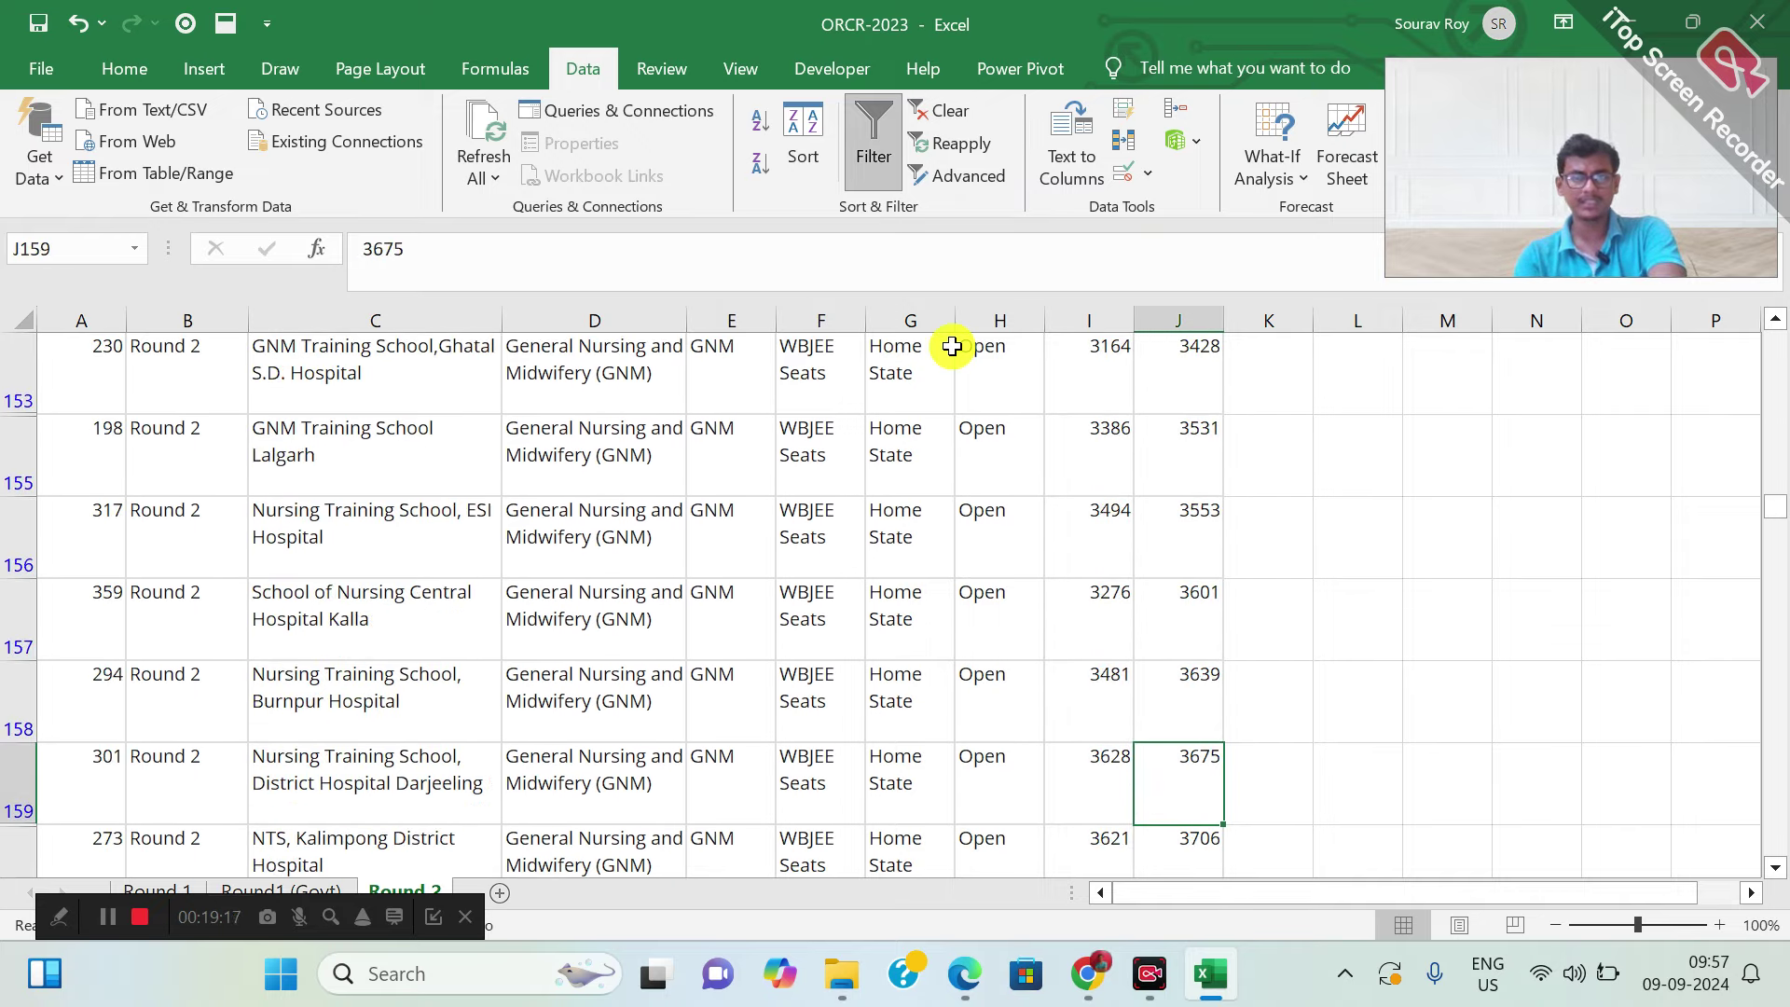
{"action": "key", "text": "Down"}
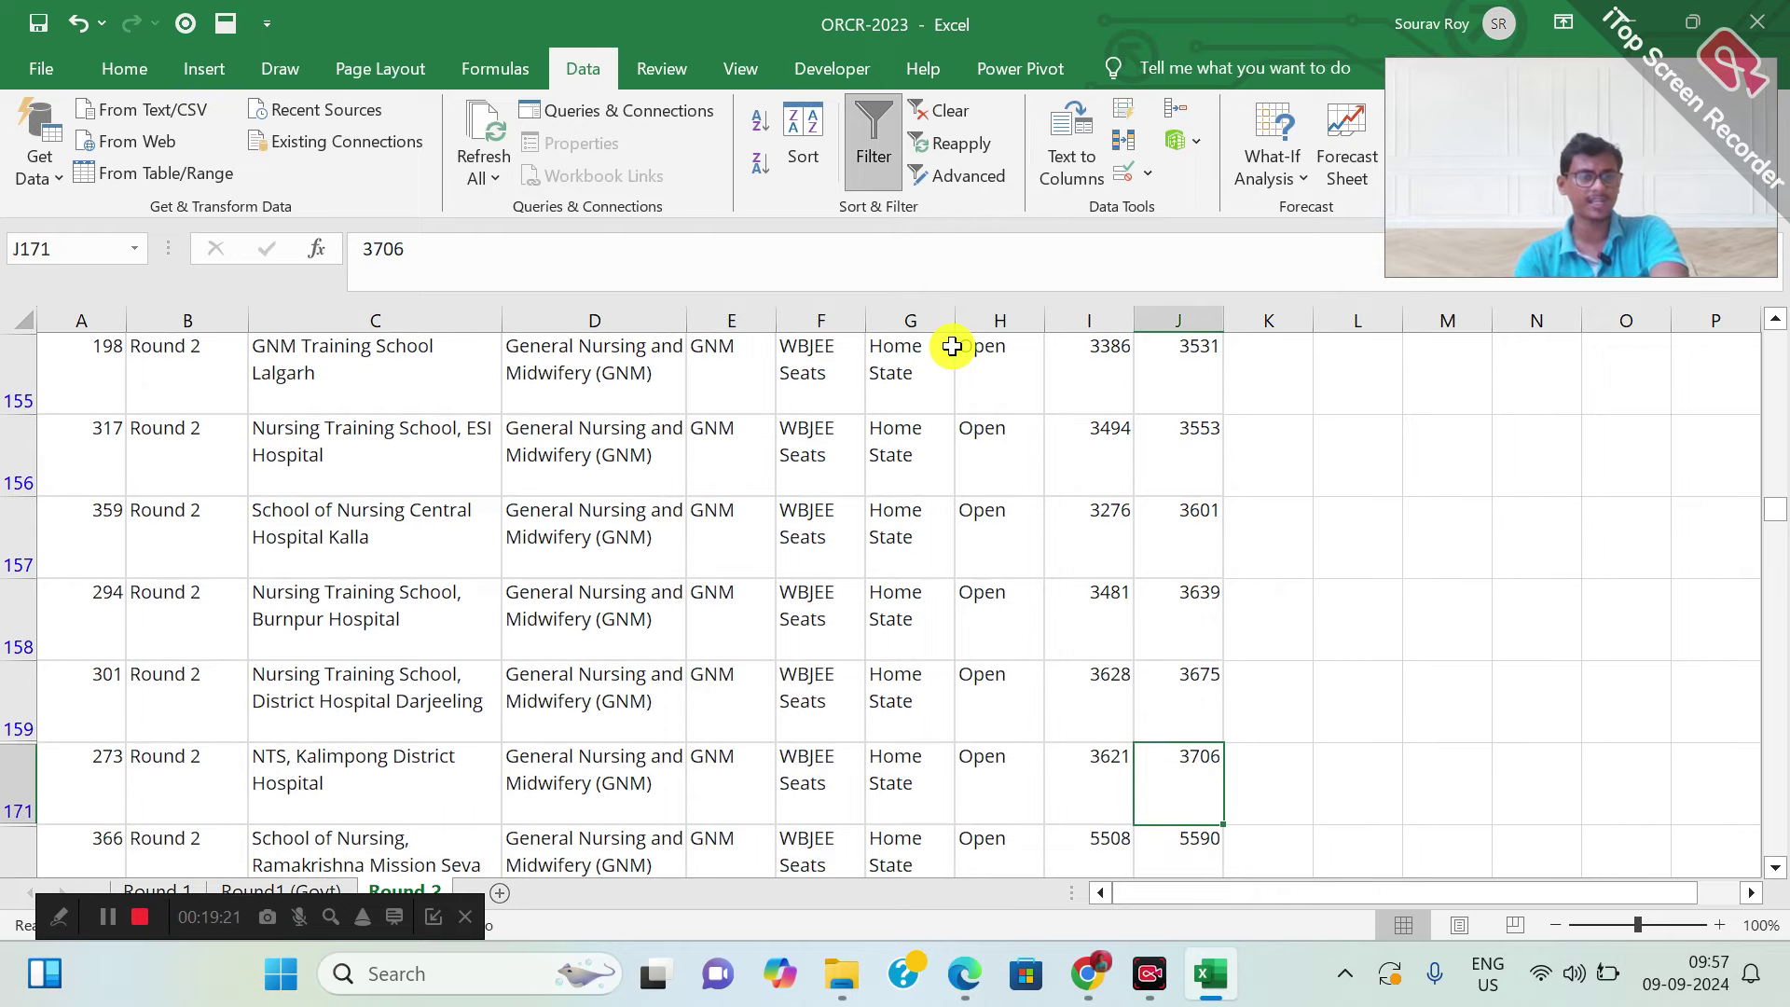
{"action": "key", "text": "Down"}
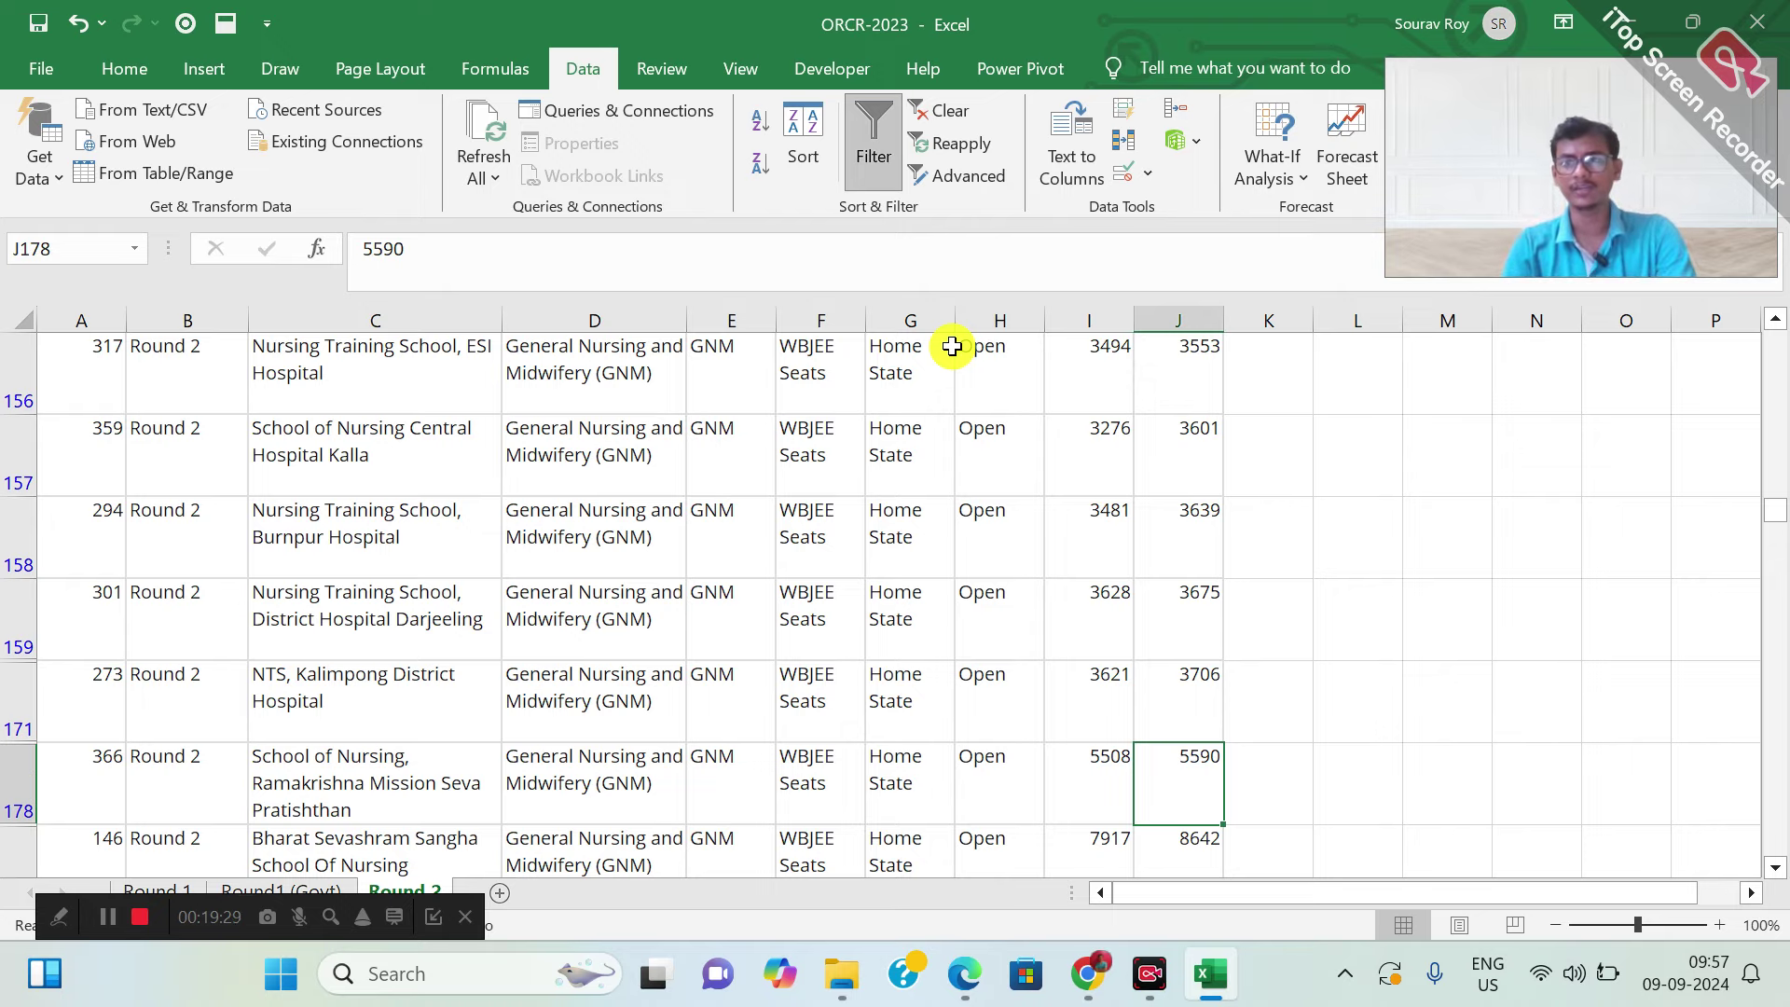
{"action": "key", "text": "Down"}
{"action": "key", "text": "Down"}
{"action": "key", "text": "Down"}
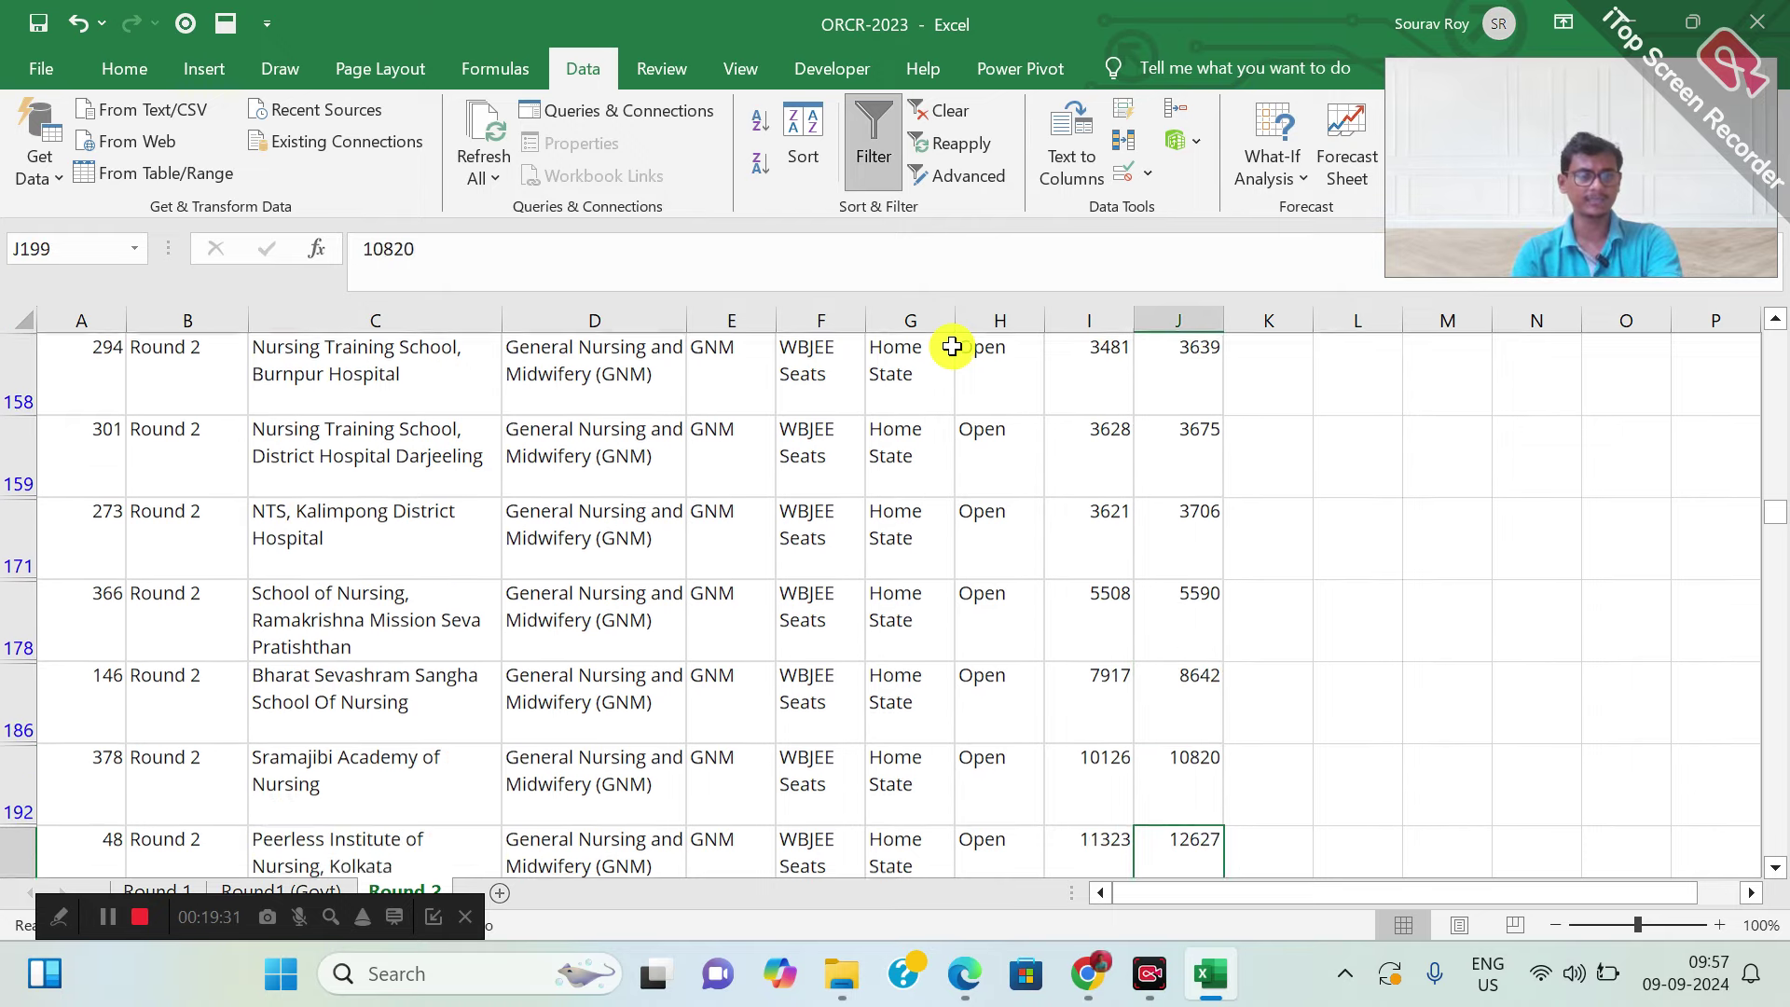
{"action": "key", "text": "Down"}
{"action": "key", "text": "Down"}
{"action": "key", "text": "Down"}
{"action": "key", "text": "Down"}
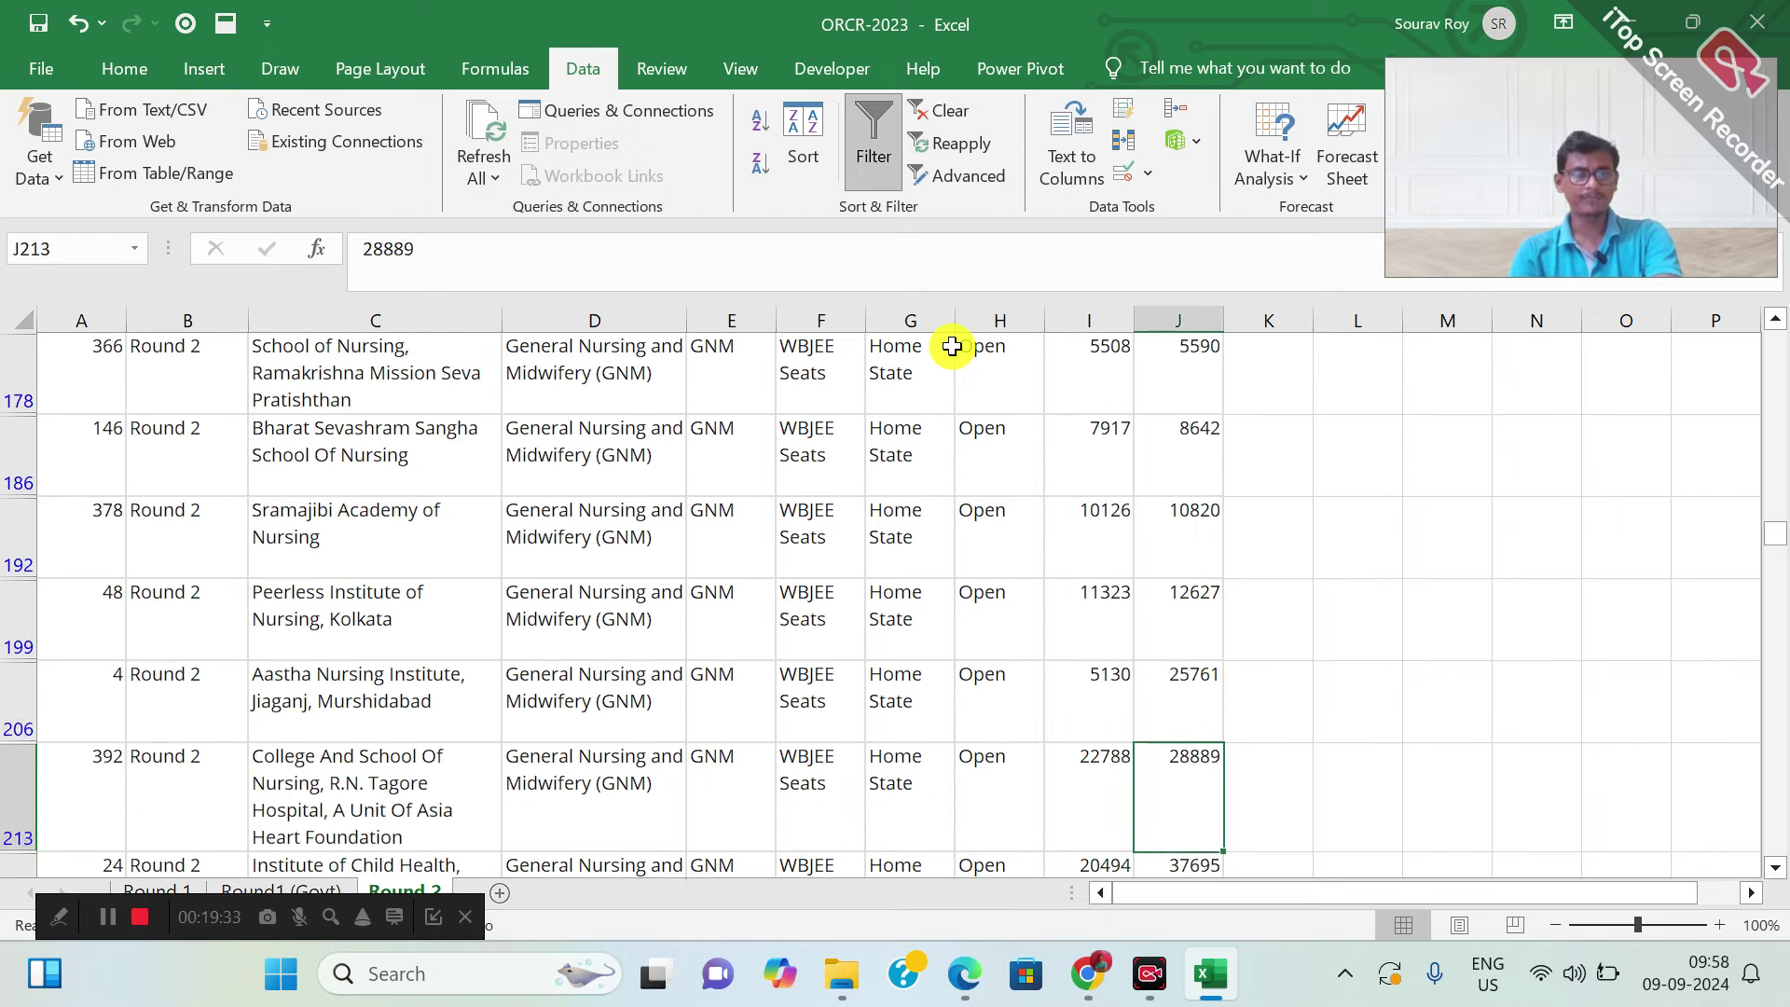
{"action": "key", "text": "ctrl+Up"}
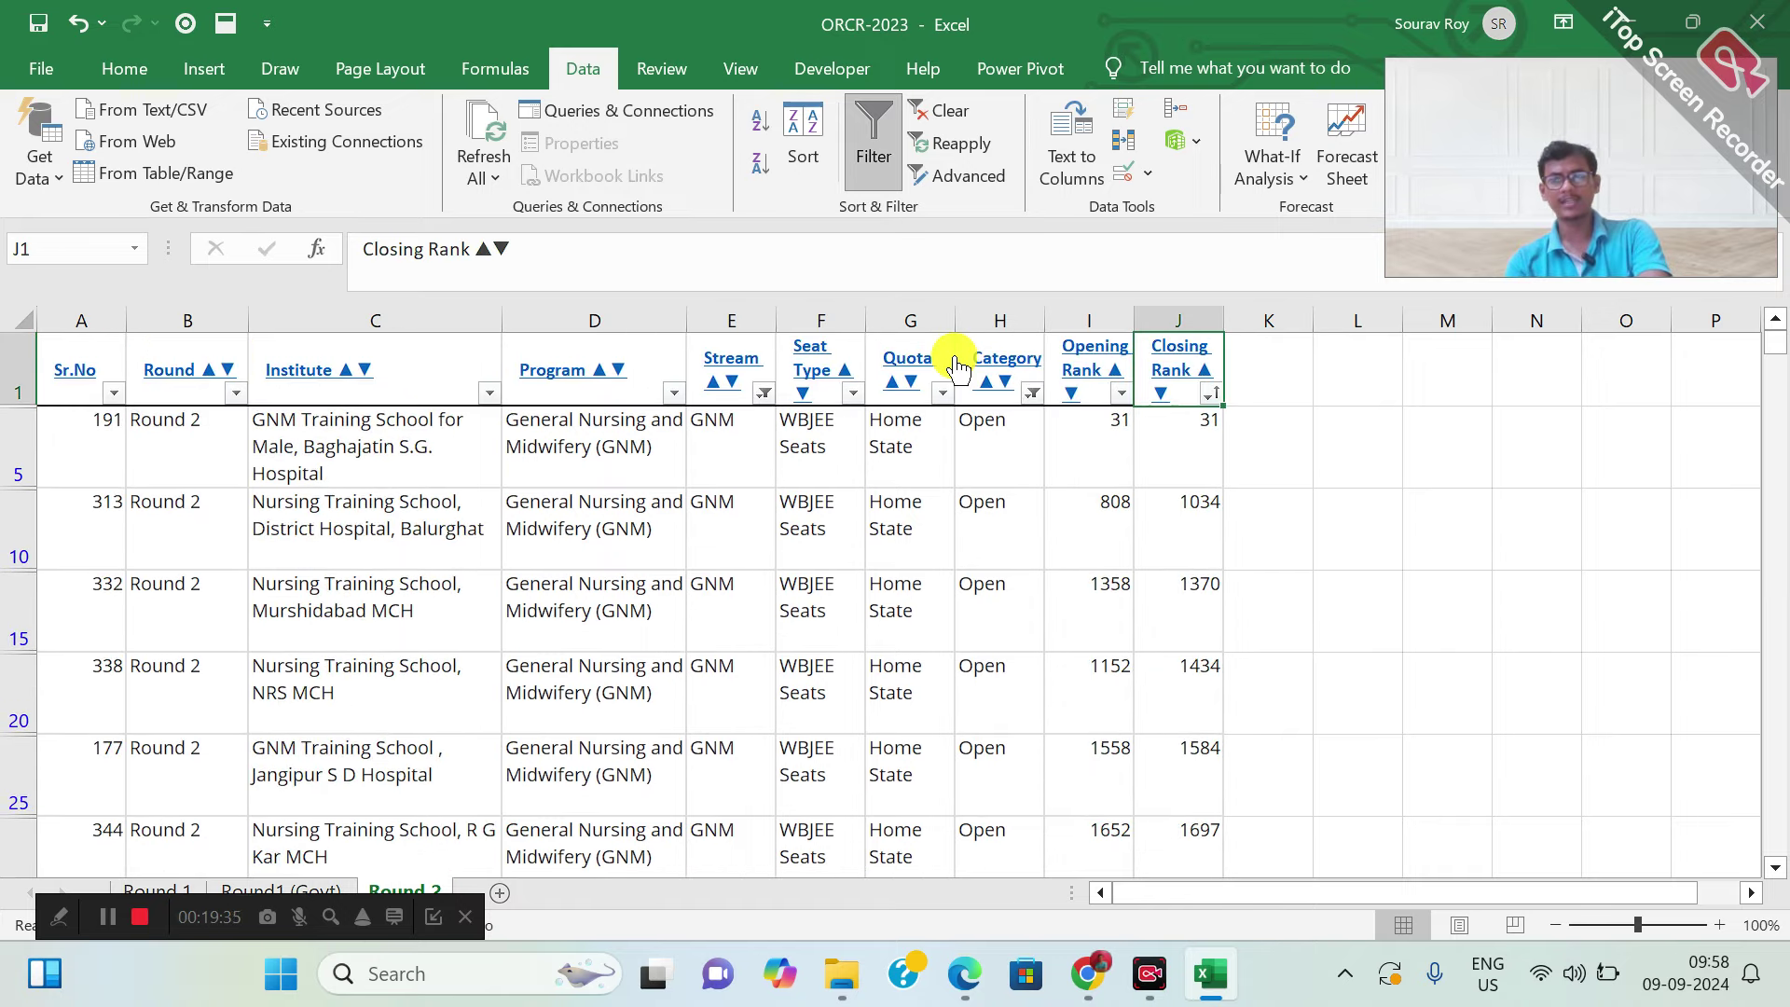
Review the lowest Open closing ranks again, down to the North Bengal MCH entry, and return to the Closing Rank heading
{"action": "key", "text": "Down"}
{"action": "key", "text": "Down"}
{"action": "key", "text": "Down"}
{"action": "key", "text": "Down"}
{"action": "key", "text": "Down"}
{"action": "key", "text": "Down"}
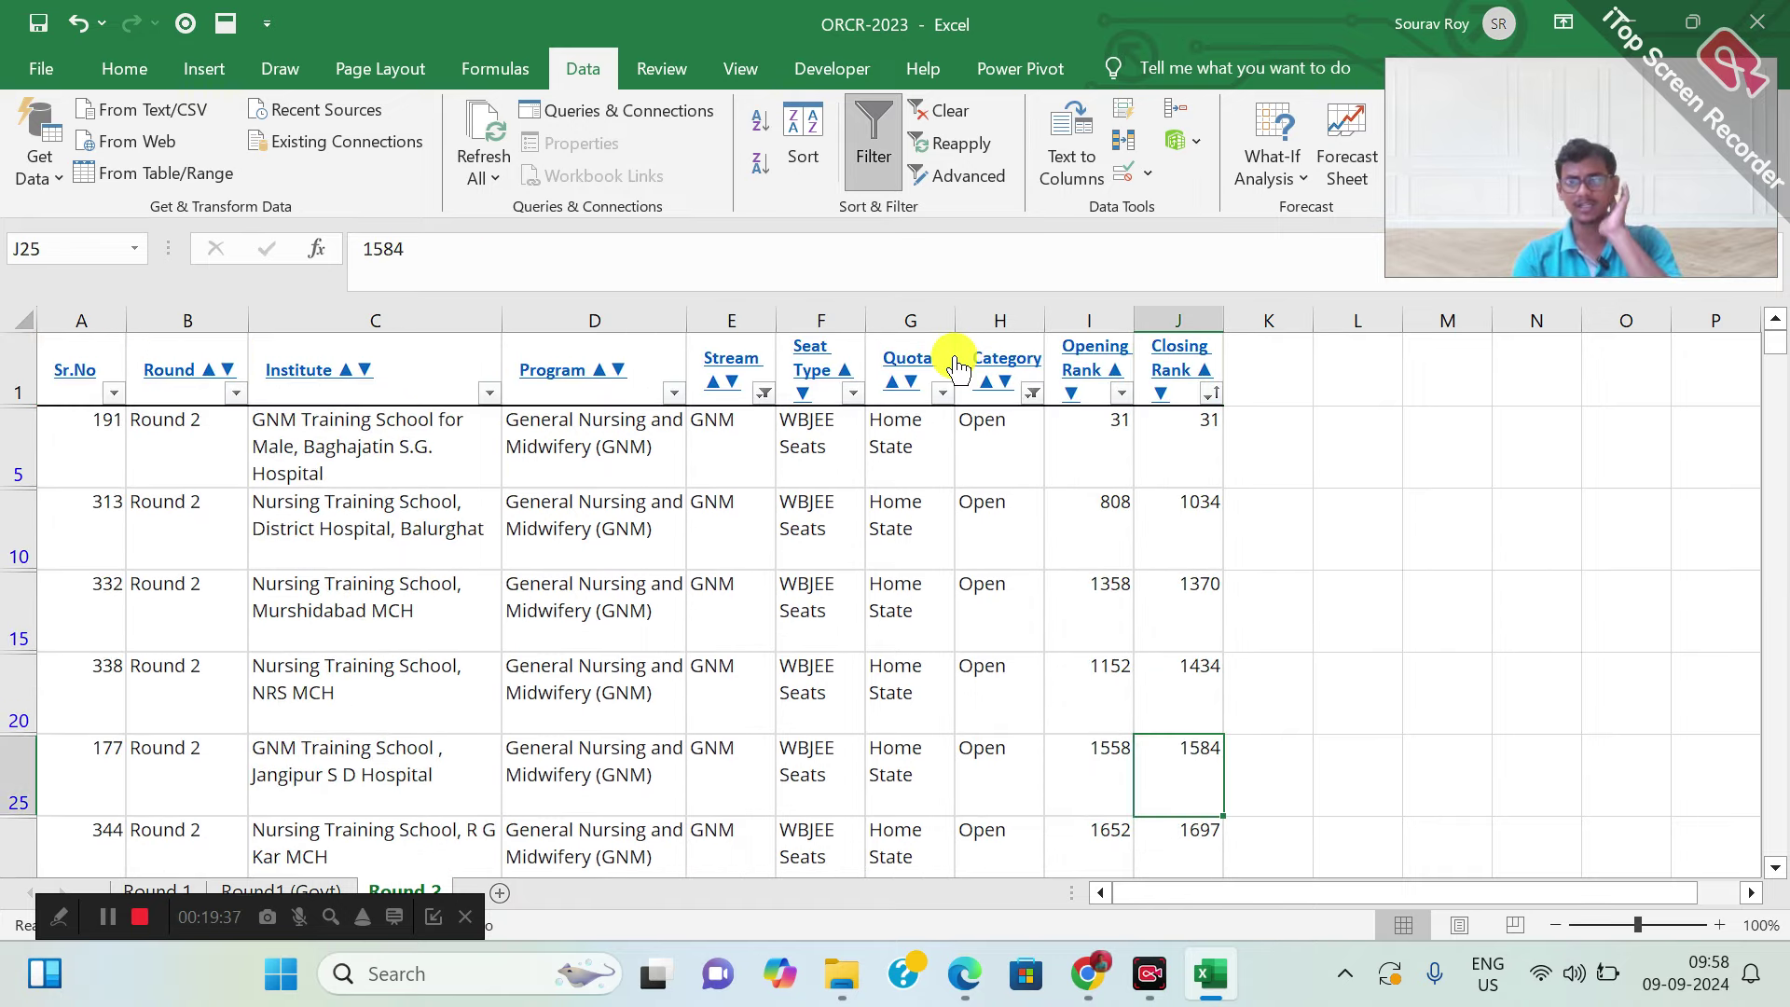
{"action": "key", "text": "Down"}
{"action": "key", "text": "Down"}
{"action": "key", "text": "Up"}
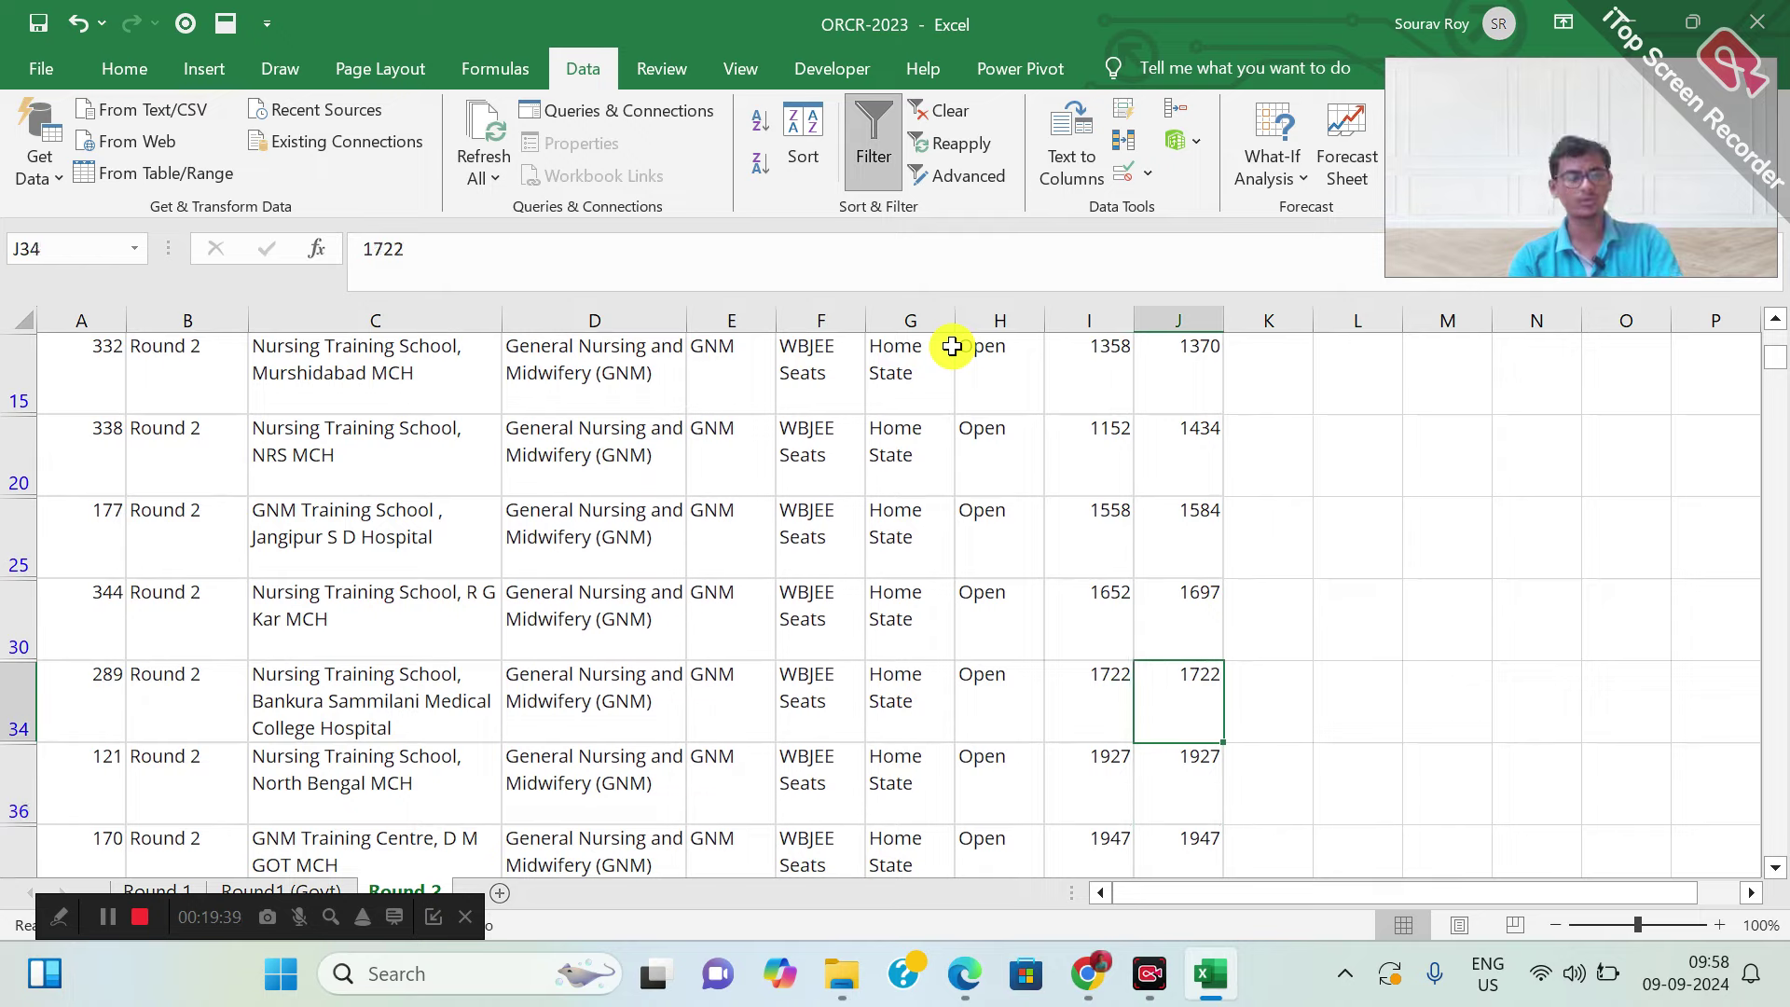
{"action": "key", "text": "ctrl+Up"}
{"action": "key", "text": "Down"}
{"action": "key", "text": "Up"}
Change the Category filter to show only EWS records
{"action": "key", "text": "Left"}
{"action": "key", "text": "Left"}
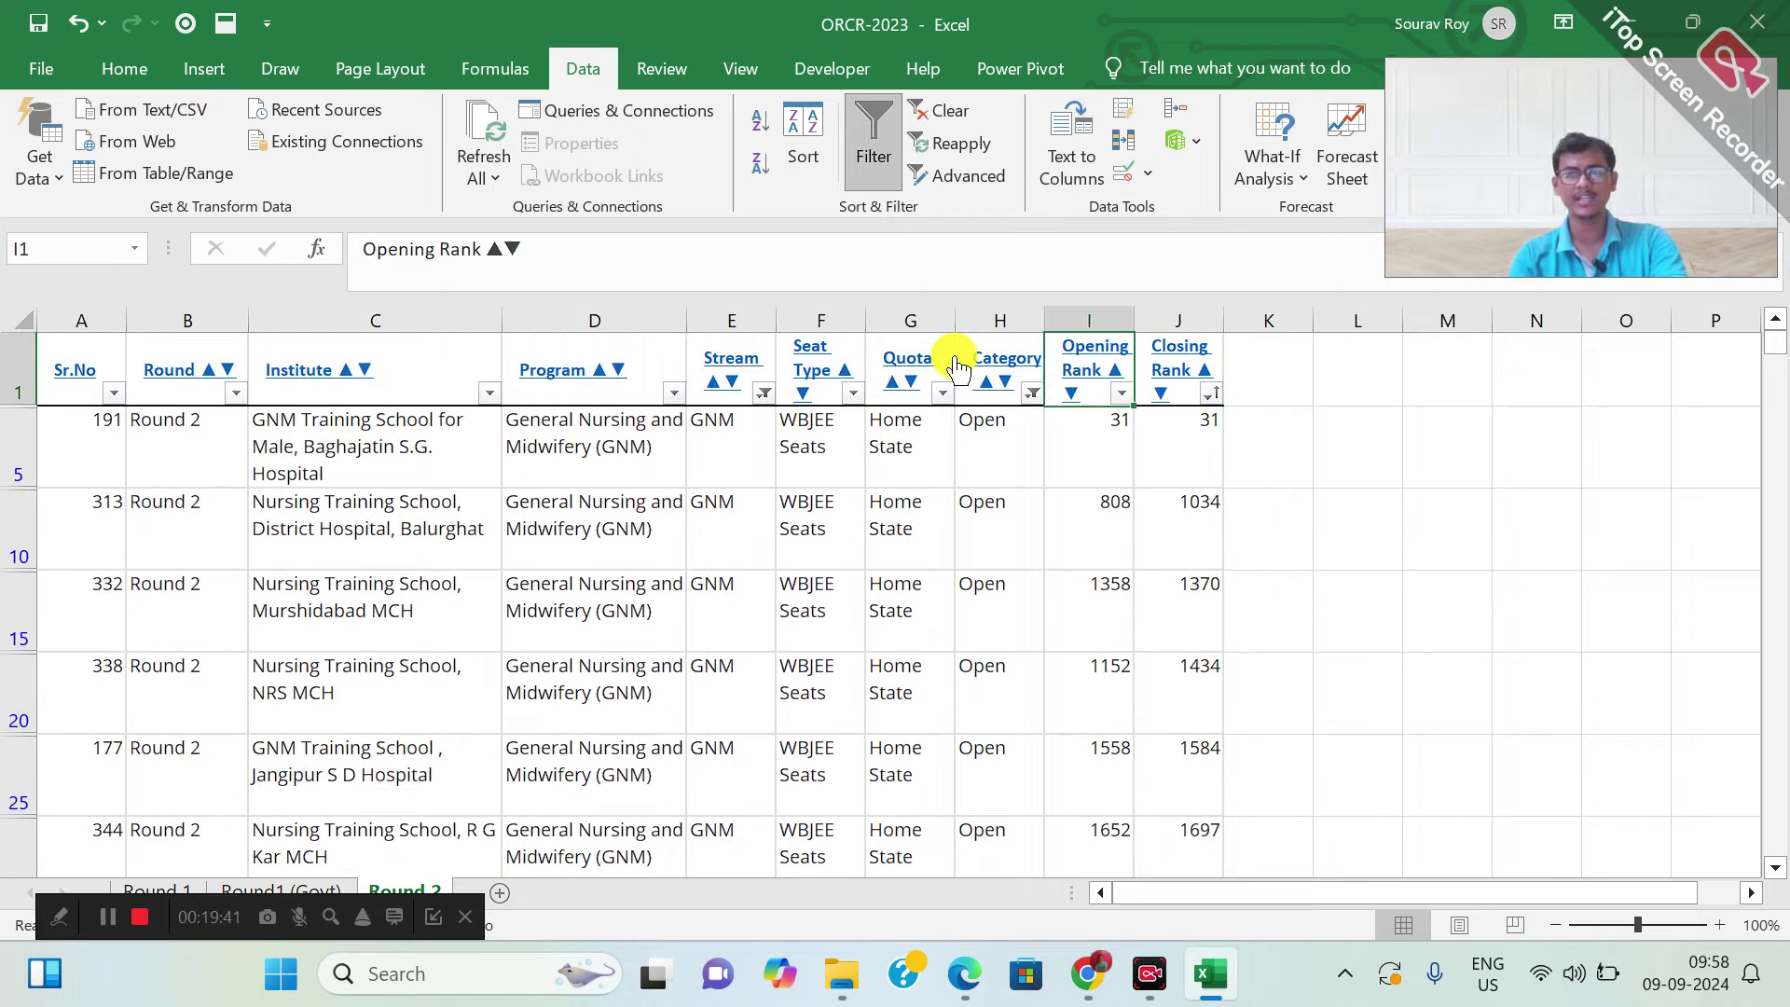
{"action": "key", "text": "alt+Down"}
{"action": "key", "text": "Down"}
{"action": "key", "text": "Down"}
{"action": "key", "text": "Down"}
{"action": "key", "text": "Down"}
{"action": "key", "text": "Down"}
{"action": "key", "text": "Down"}
{"action": "key", "text": "Down"}
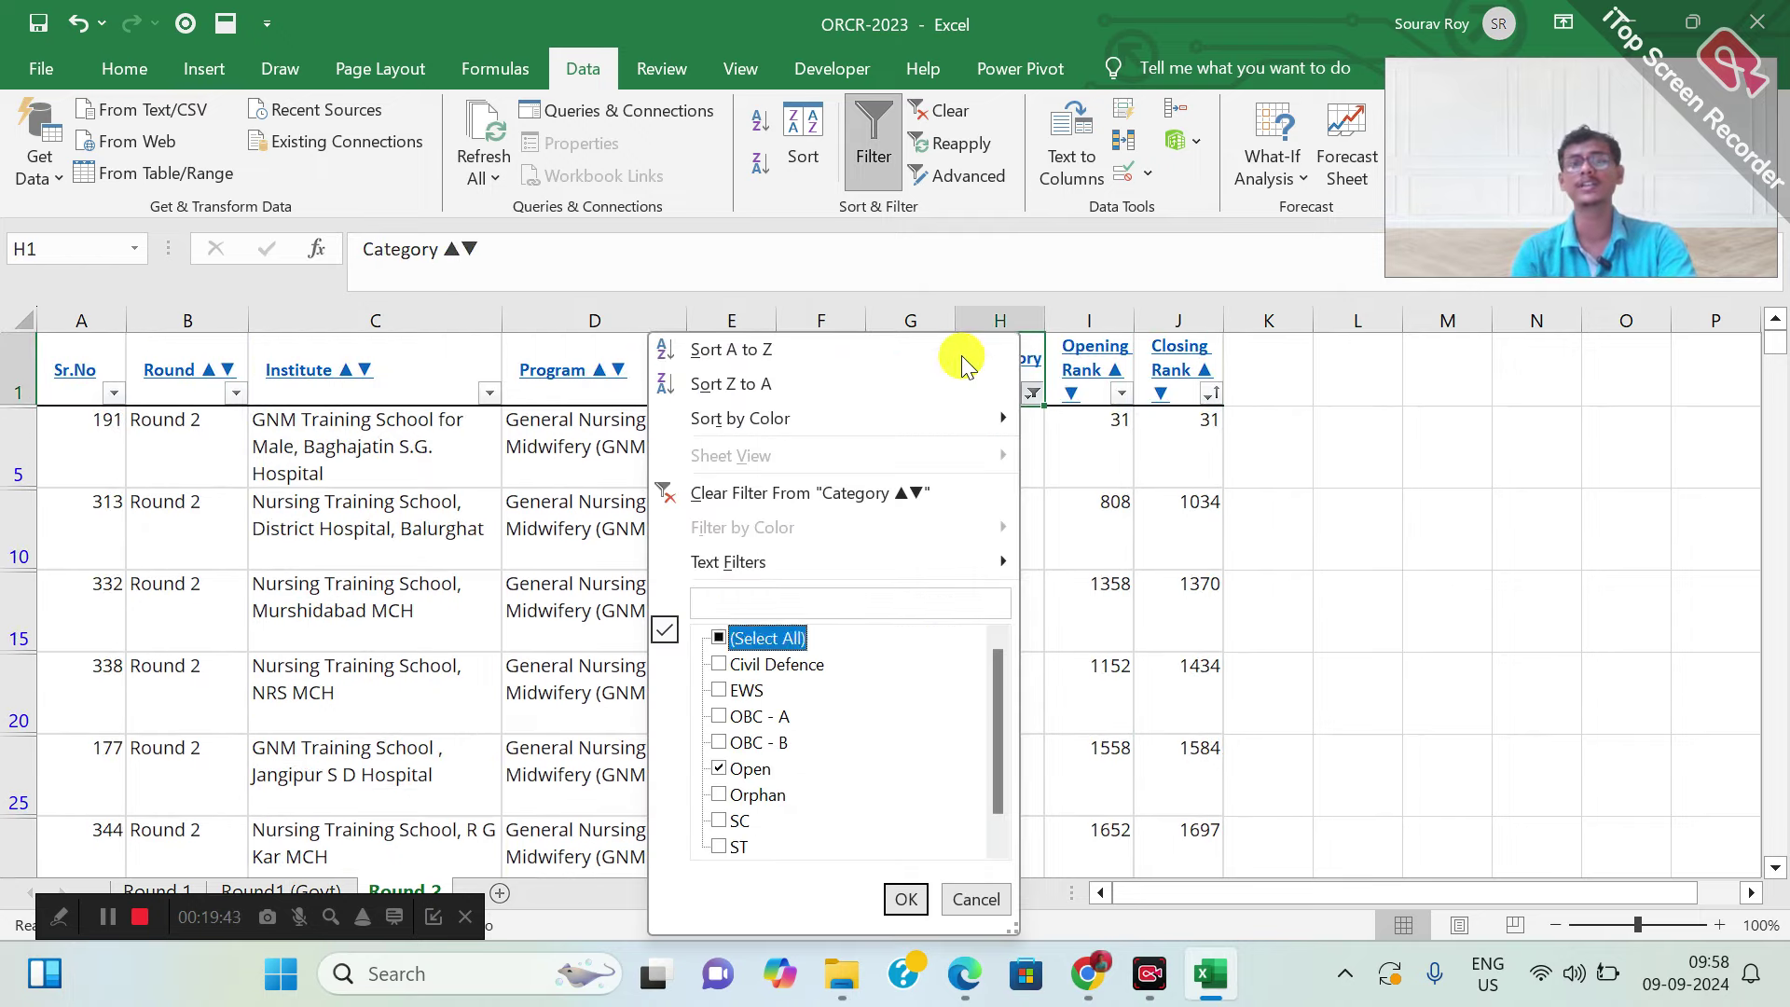
{"action": "key", "text": "Down"}
{"action": "key", "text": "space"}
{"action": "key", "text": "Down"}
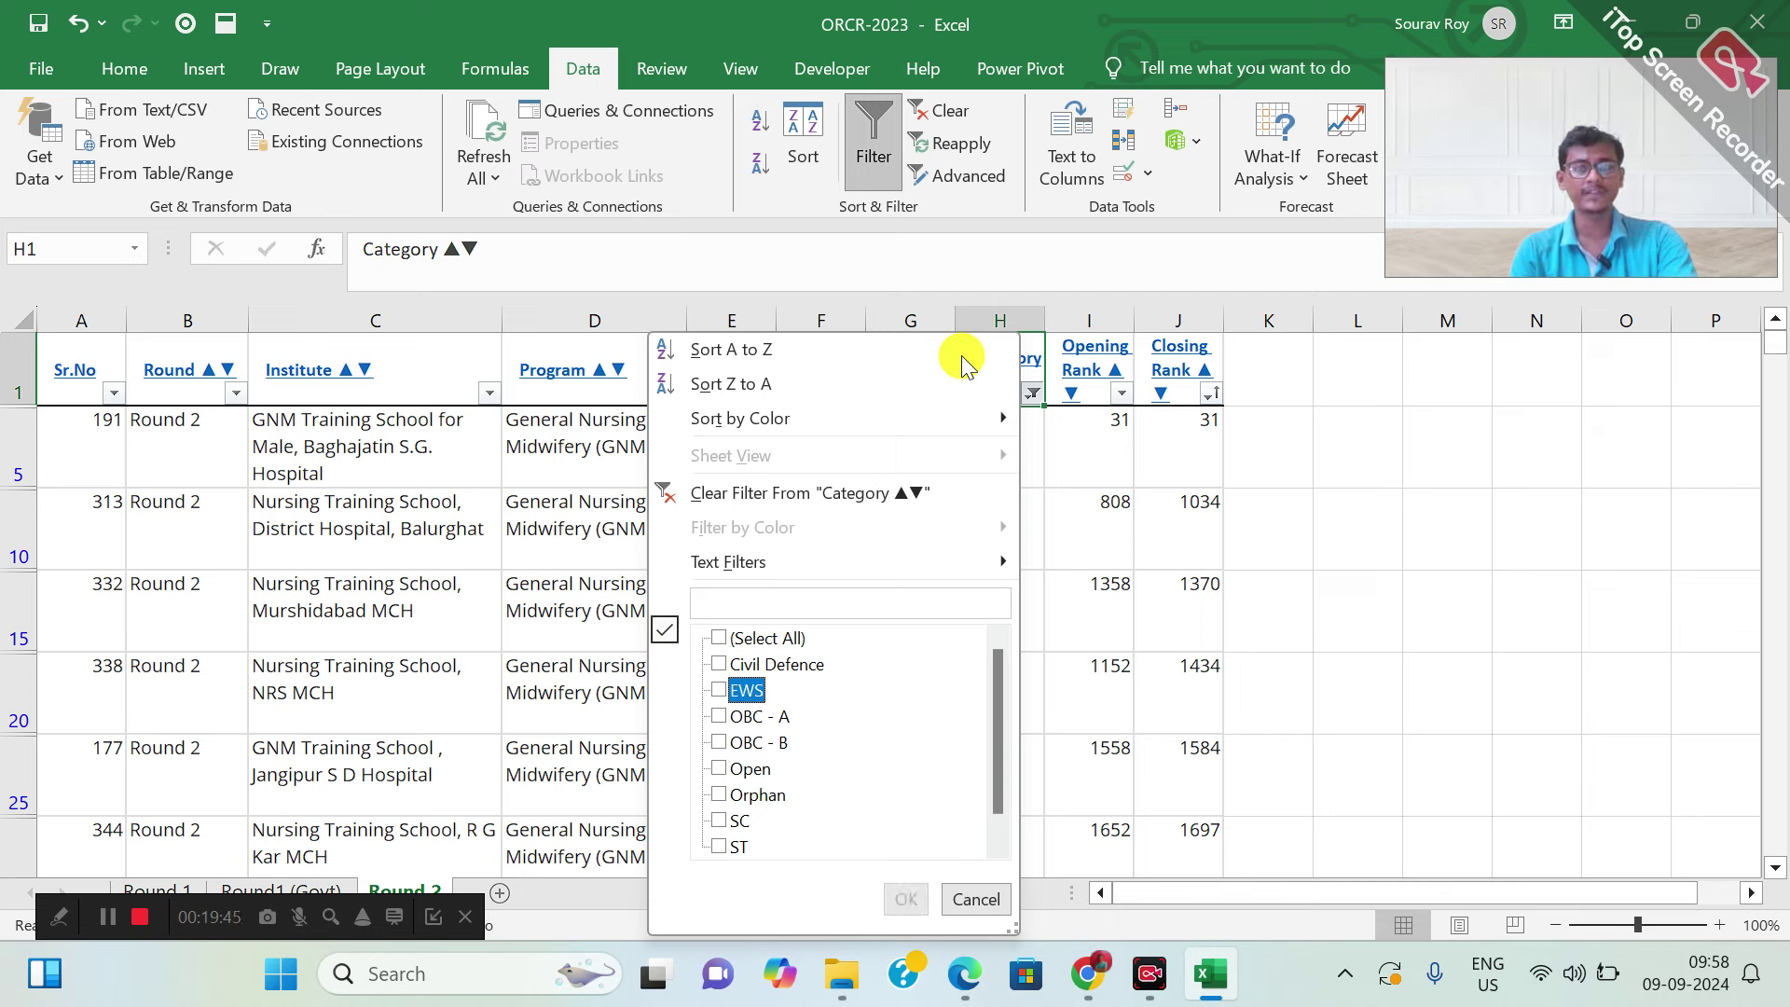
{"action": "key", "text": "space"}
{"action": "key", "text": "Return"}
Sort the filtered EWS records by Closing Rank from smallest to largest
{"action": "key", "text": "Down"}
{"action": "key", "text": "Right"}
{"action": "key", "text": "Right"}
{"action": "key", "text": "Up"}
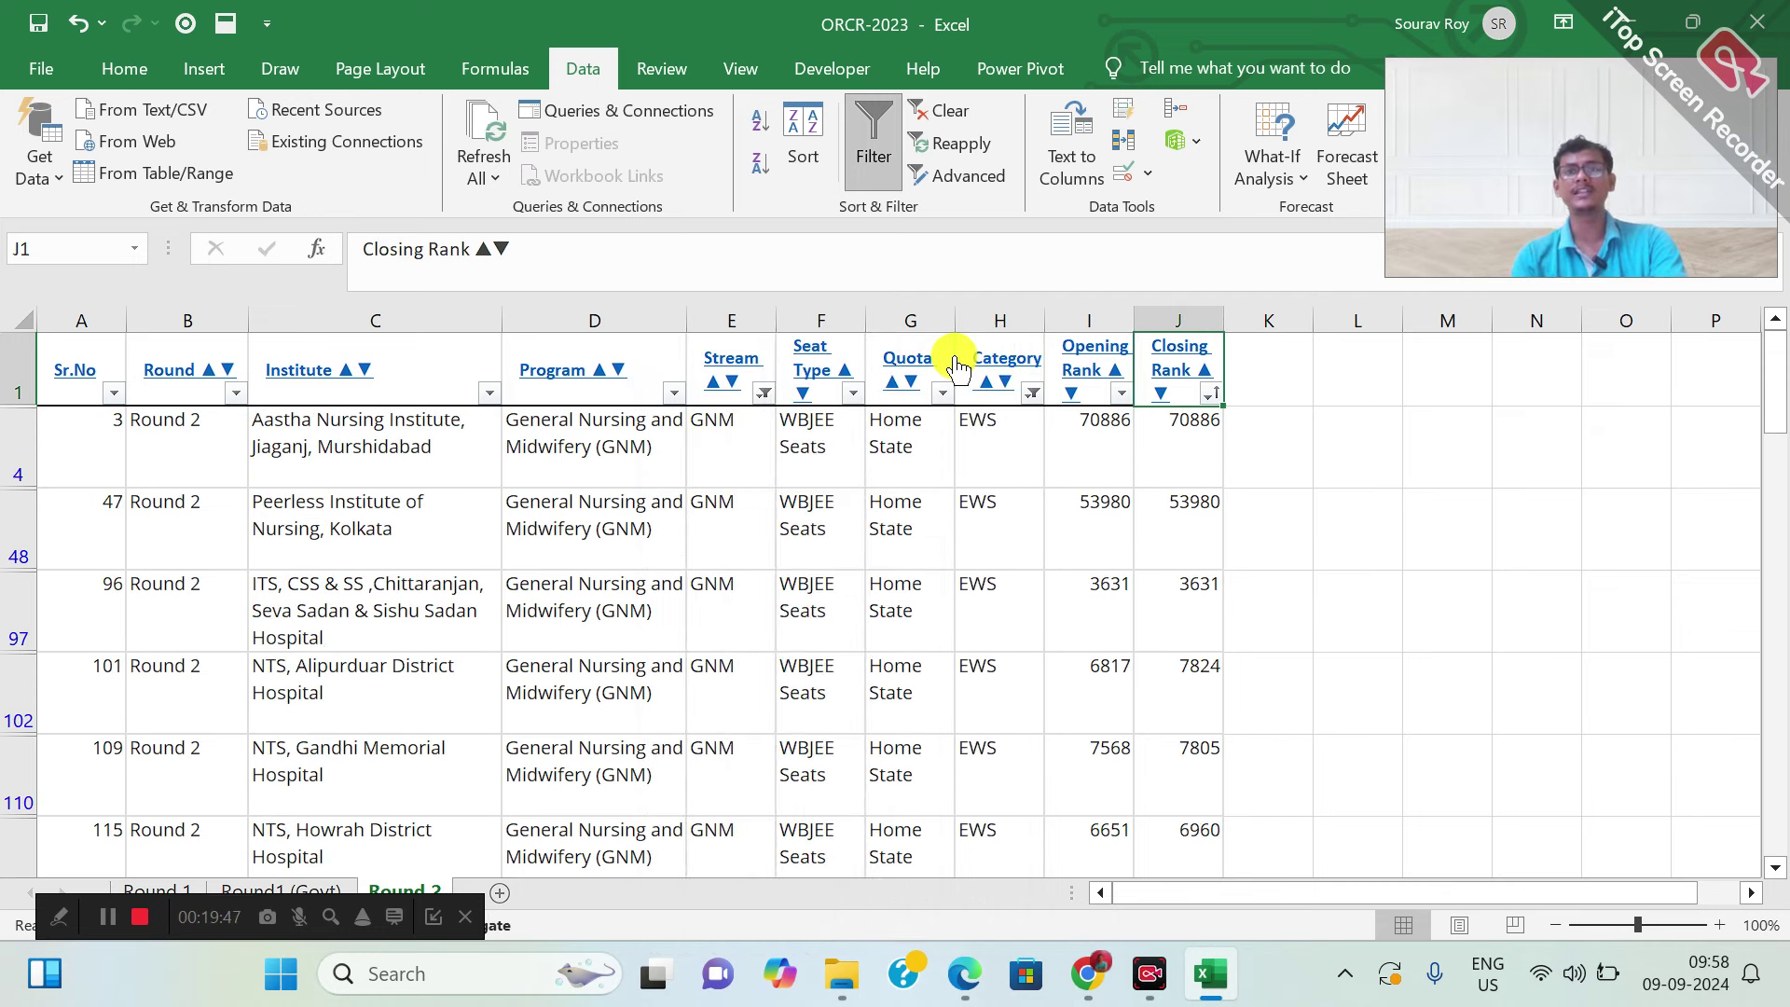
{"action": "key", "text": "alt+Down"}
{"action": "key", "text": "Down"}
{"action": "left_click", "coordinate": [961, 355]}
Examine the EWS opening and closing ranks from the first record down to the District Hospital Darjeeling entry
{"action": "key", "text": "Down"}
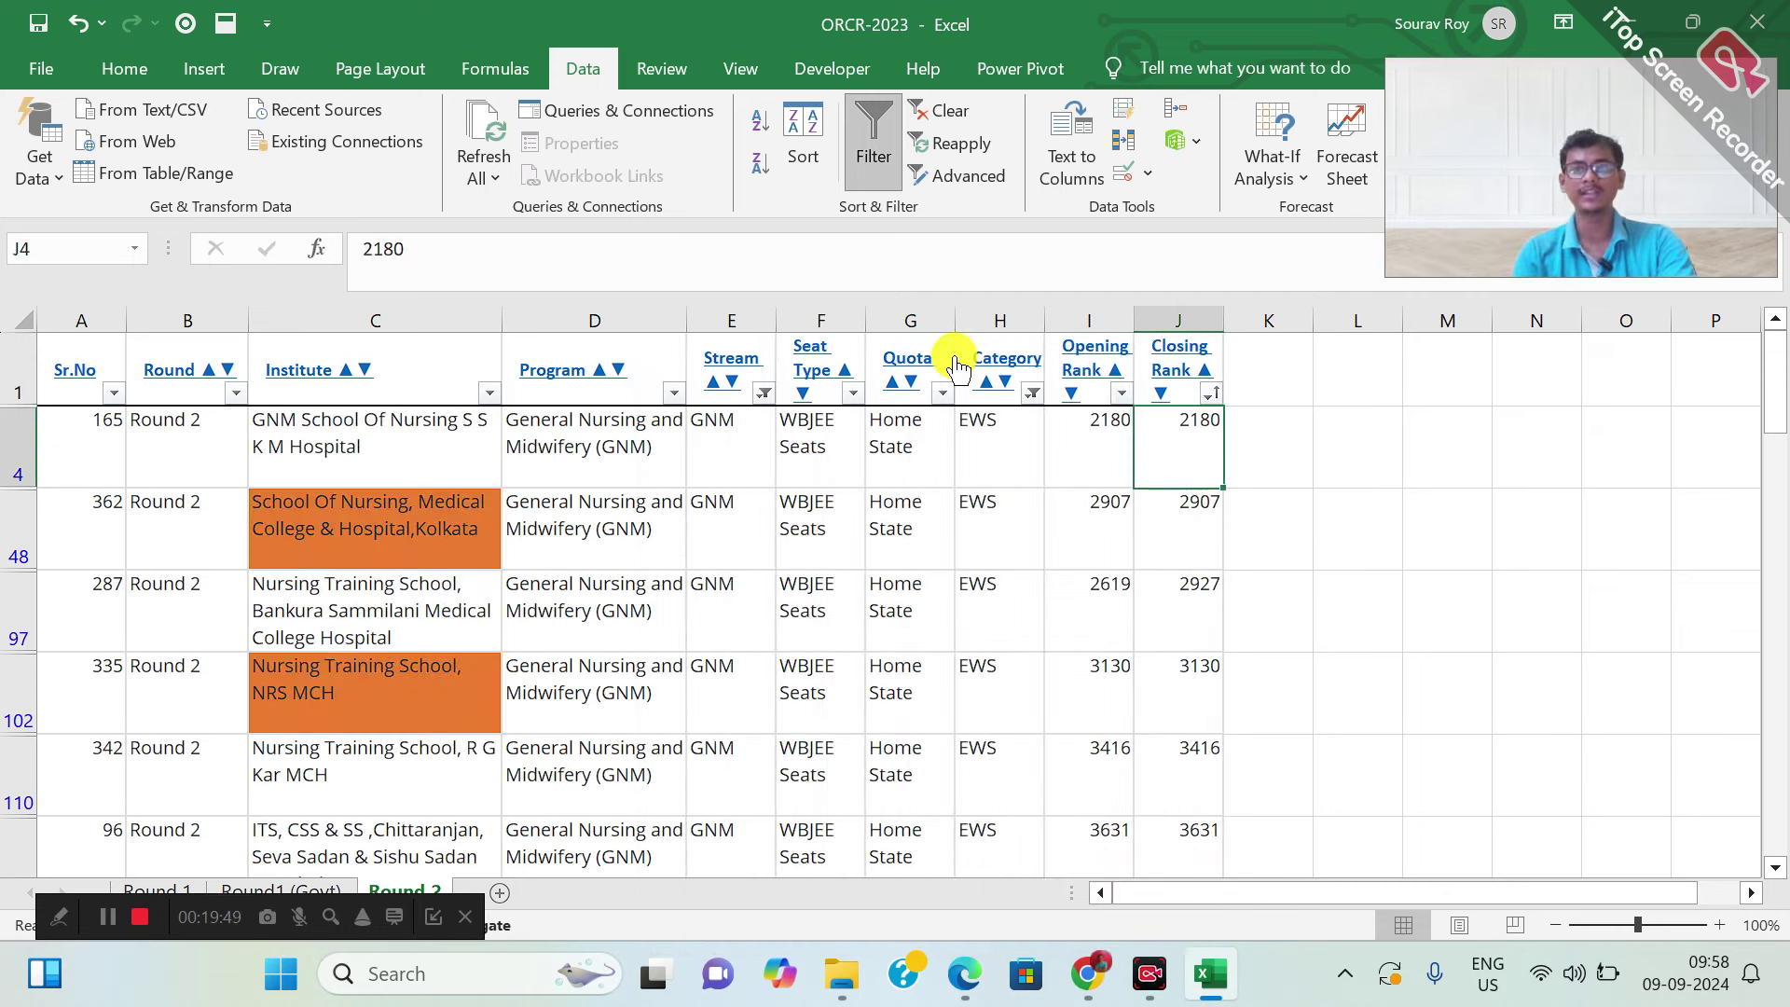
{"action": "key", "text": "Down"}
{"action": "key", "text": "Down"}
{"action": "key", "text": "Down"}
{"action": "key", "text": "Down"}
{"action": "key", "text": "Down"}
{"action": "key", "text": "Down"}
{"action": "key", "text": "Down"}
{"action": "key", "text": "Down"}
{"action": "key", "text": "Down"}
{"action": "key", "text": "Down"}
{"action": "key", "text": "Down"}
{"action": "key", "text": "Down"}
{"action": "key", "text": "Down"}
{"action": "key", "text": "Down"}
{"action": "key", "text": "Down"}
{"action": "key", "text": "Down"}
{"action": "key", "text": "Down"}
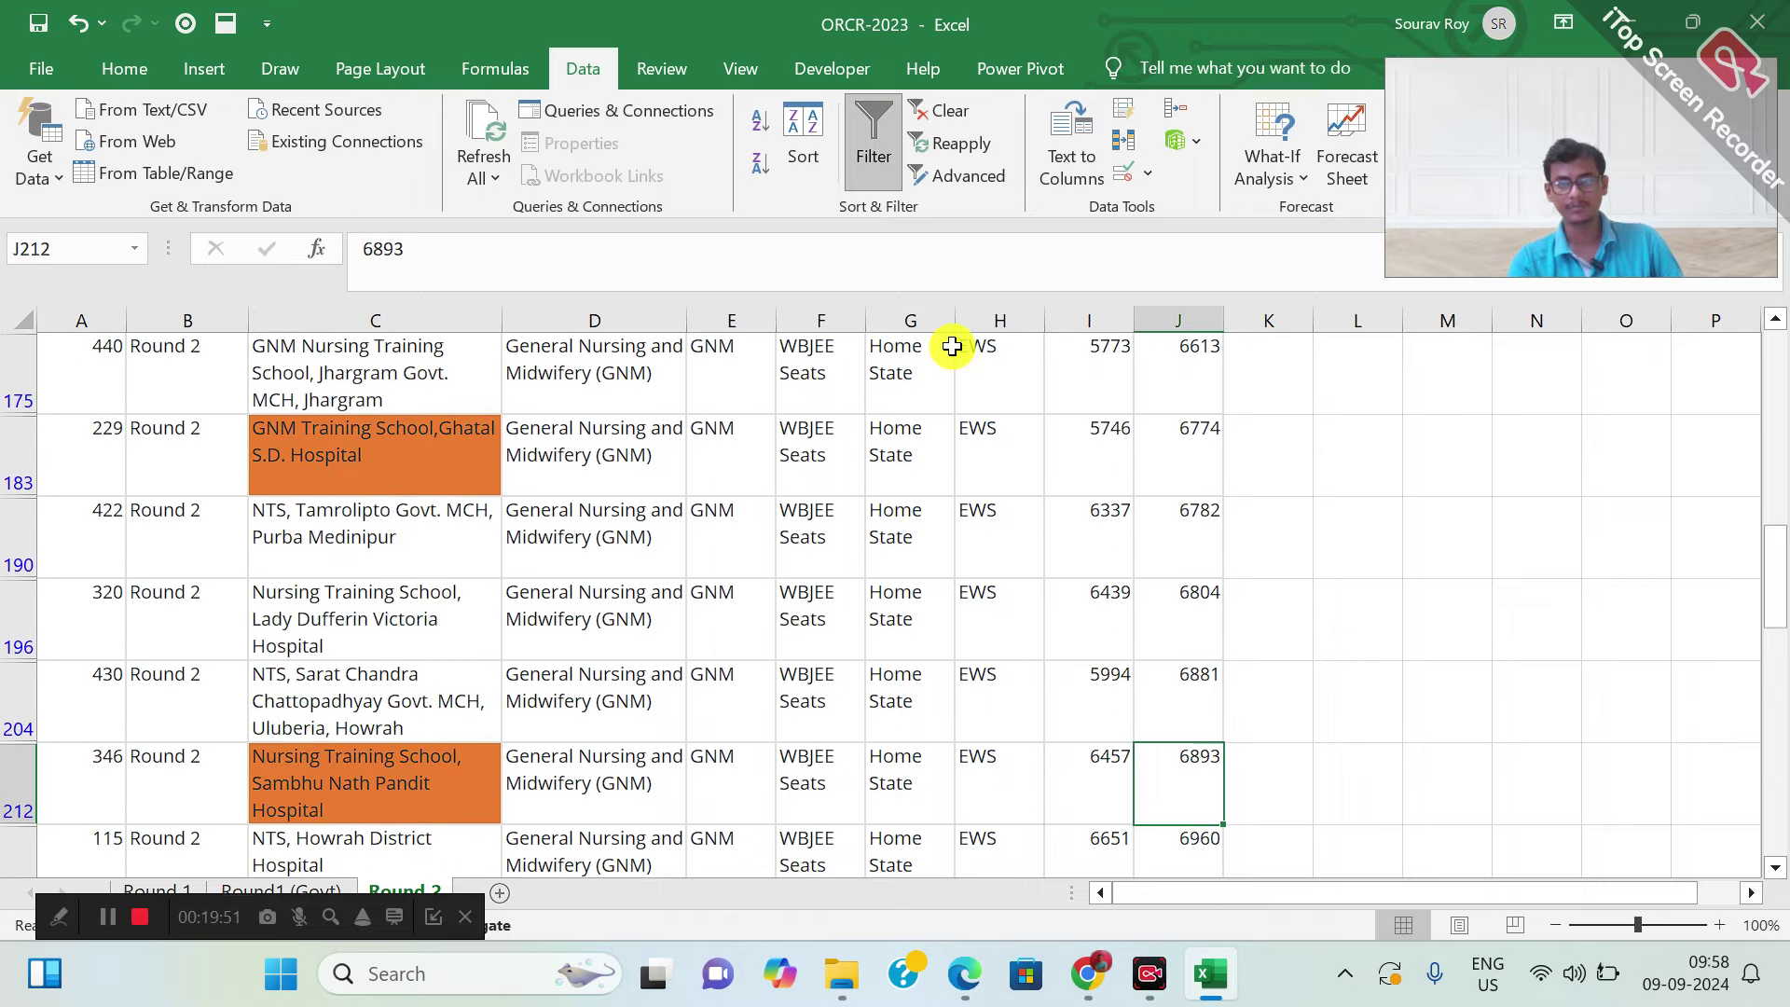
{"action": "key", "text": "Down"}
{"action": "key", "text": "Down"}
{"action": "key", "text": "Down"}
{"action": "key", "text": "Down"}
{"action": "key", "text": "Down"}
{"action": "key", "text": "Down"}
{"action": "key", "text": "Down"}
{"action": "key", "text": "Down"}
{"action": "key", "text": "Down"}
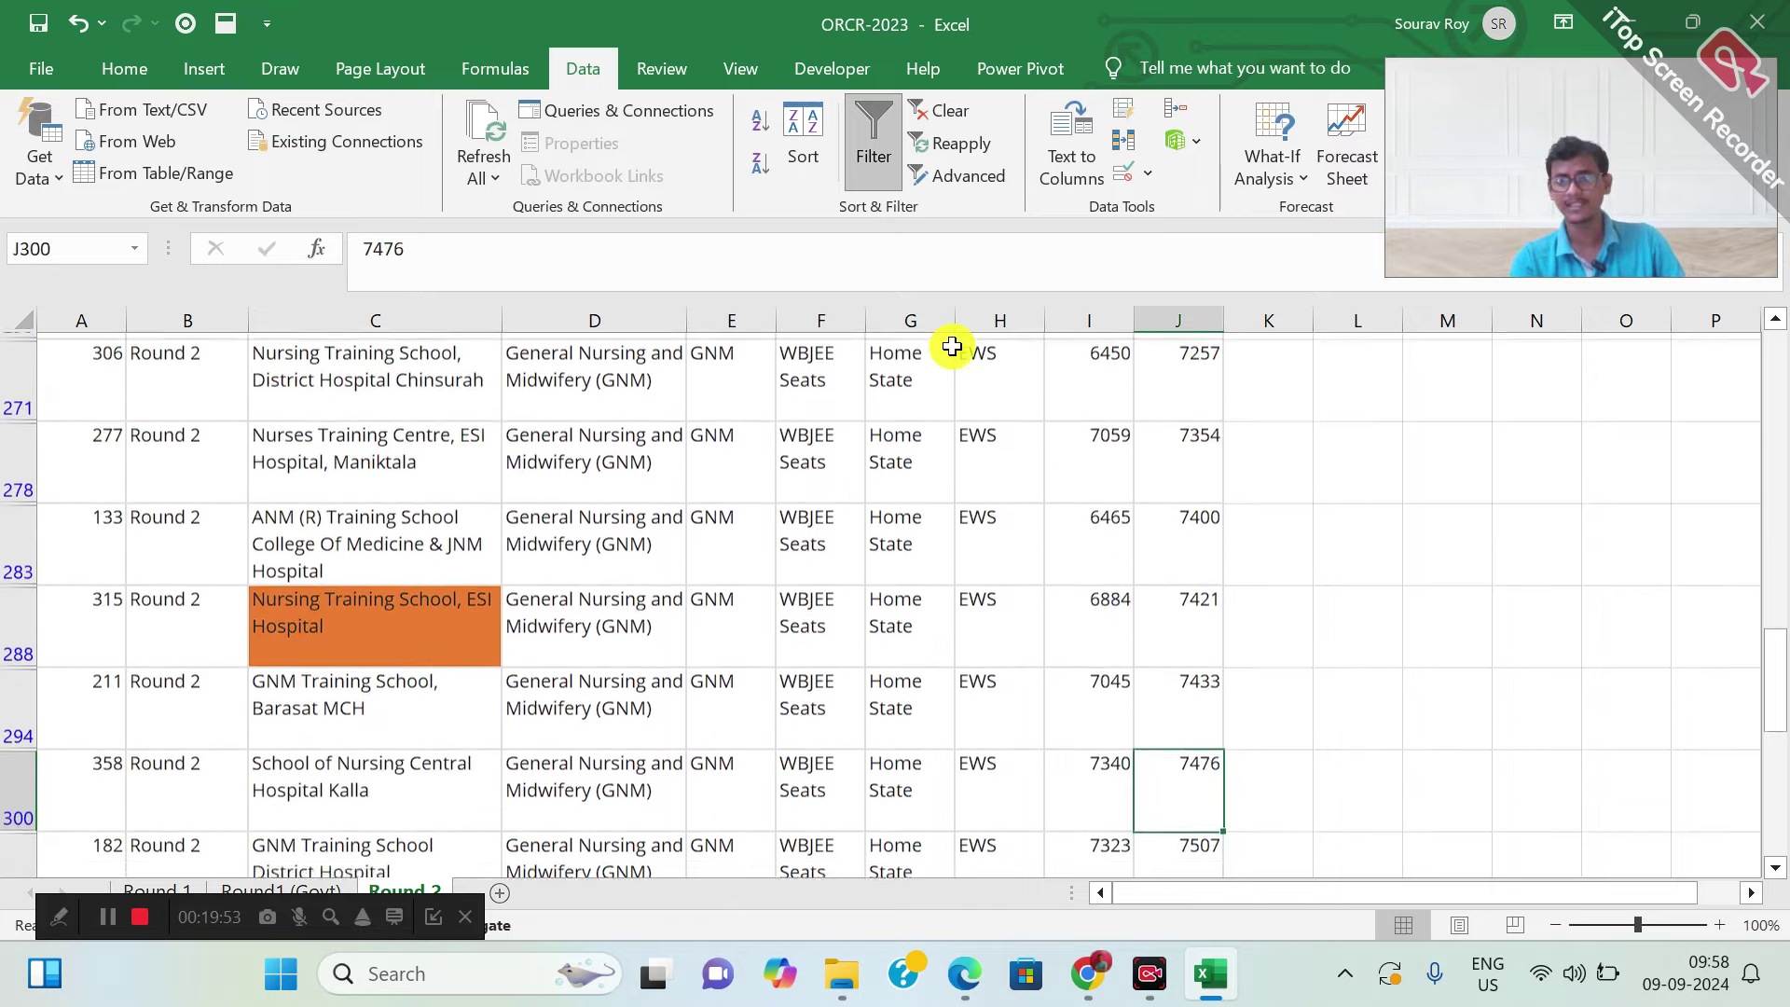
{"action": "key", "text": "Down"}
{"action": "key", "text": "Down"}
{"action": "key", "text": "Down"}
{"action": "key", "text": "Down"}
{"action": "key", "text": "Down"}
{"action": "key", "text": "Down"}
{"action": "key", "text": "Down"}
{"action": "key", "text": "Down"}
{"action": "key", "text": "Up"}
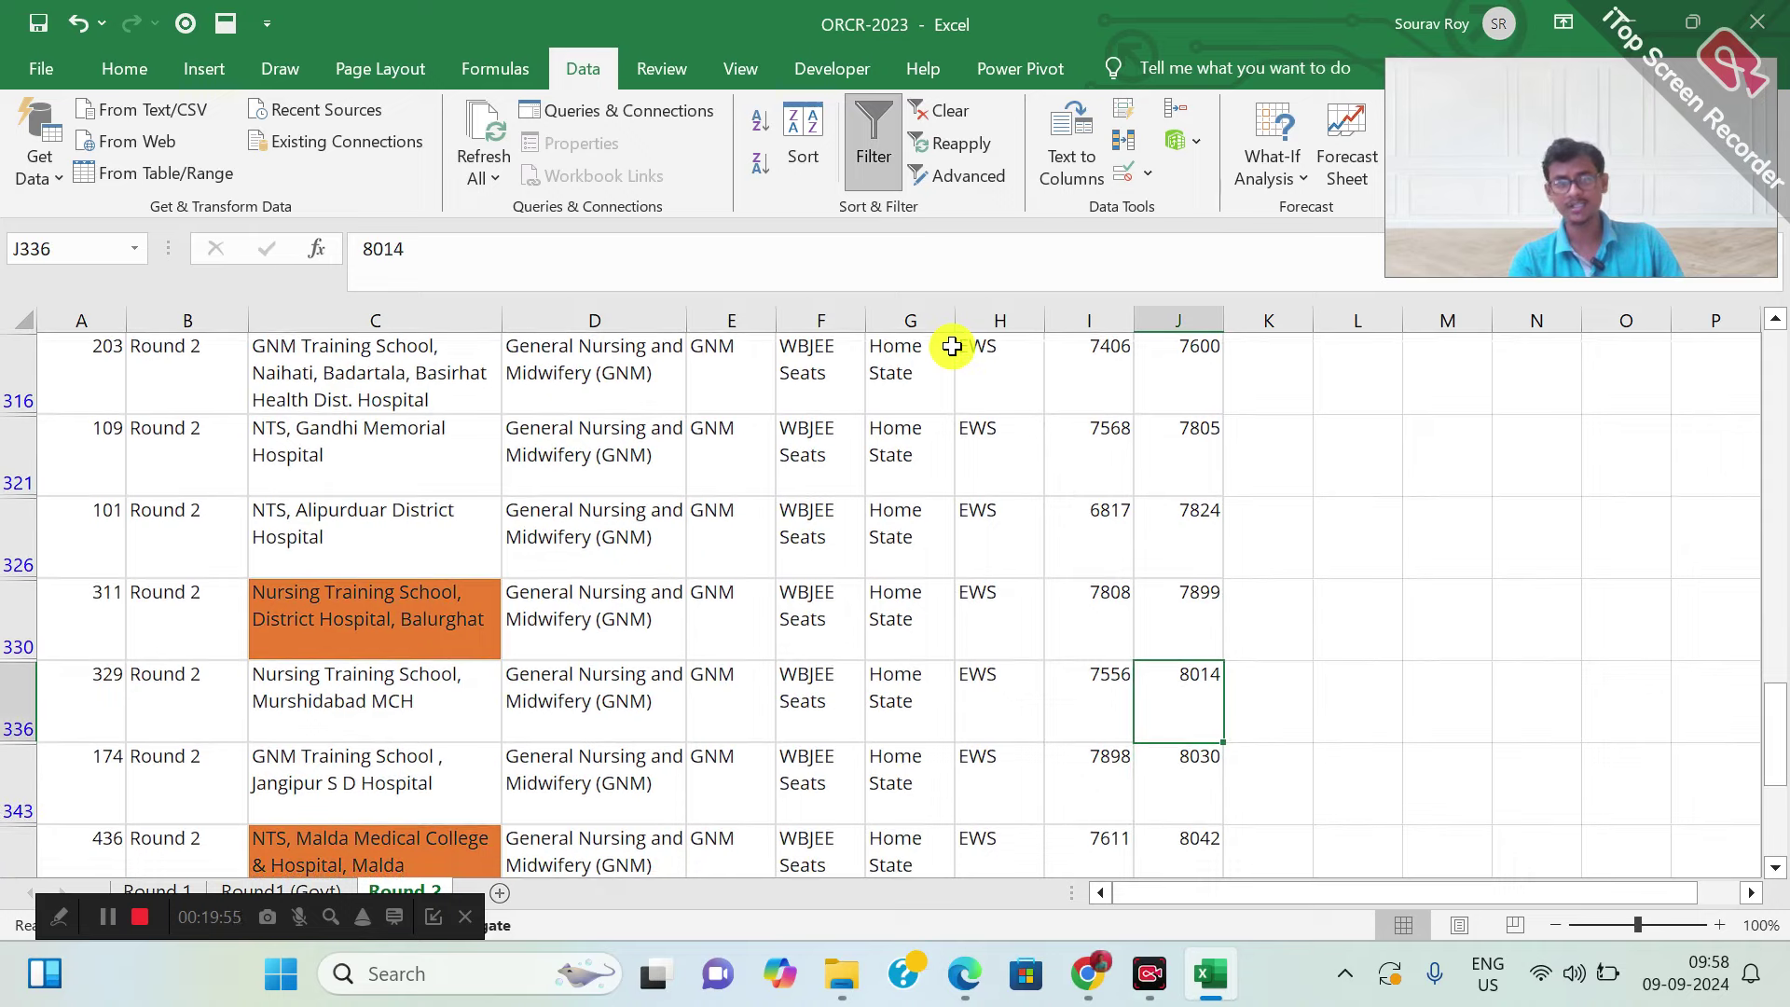
{"action": "key", "text": "Left"}
{"action": "key", "text": "Left"}
{"action": "key", "text": "Left"}
{"action": "key", "text": "Up"}
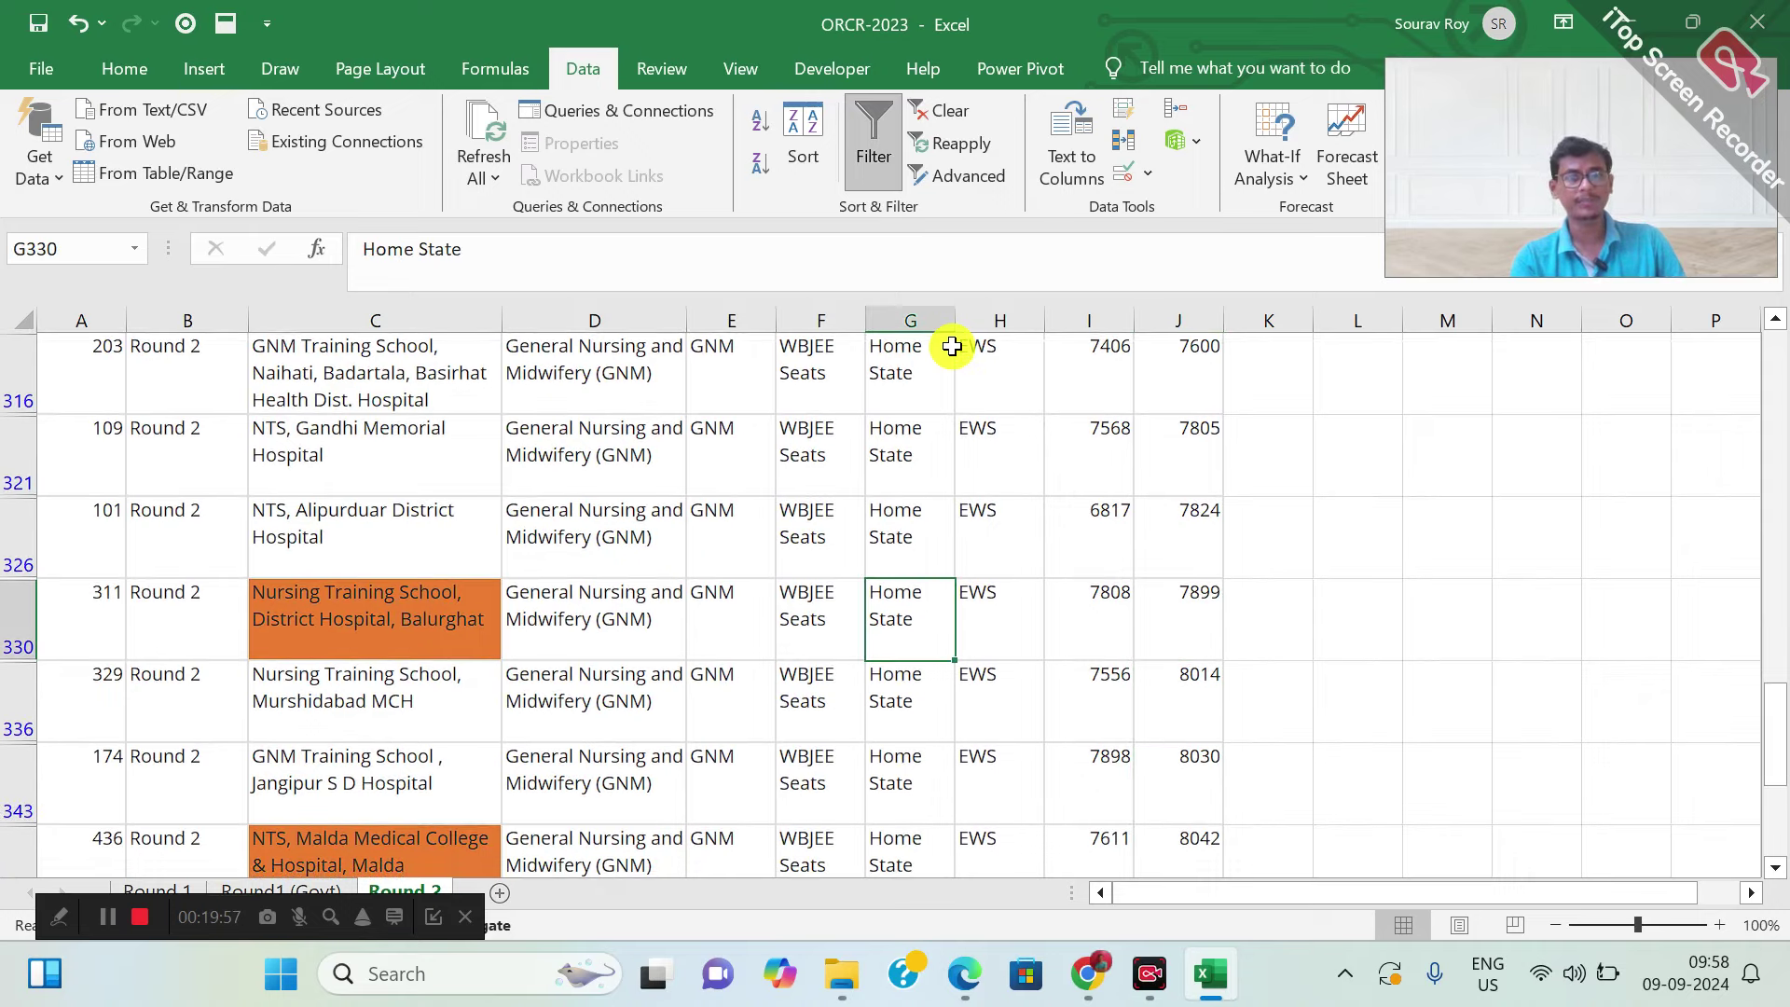
{"action": "key", "text": "Down"}
{"action": "key", "text": "Right"}
{"action": "key", "text": "Down"}
{"action": "key", "text": "Down"}
{"action": "key", "text": "Right"}
{"action": "key", "text": "Down"}
{"action": "key", "text": "Down"}
{"action": "key", "text": "Down"}
{"action": "key", "text": "Down"}
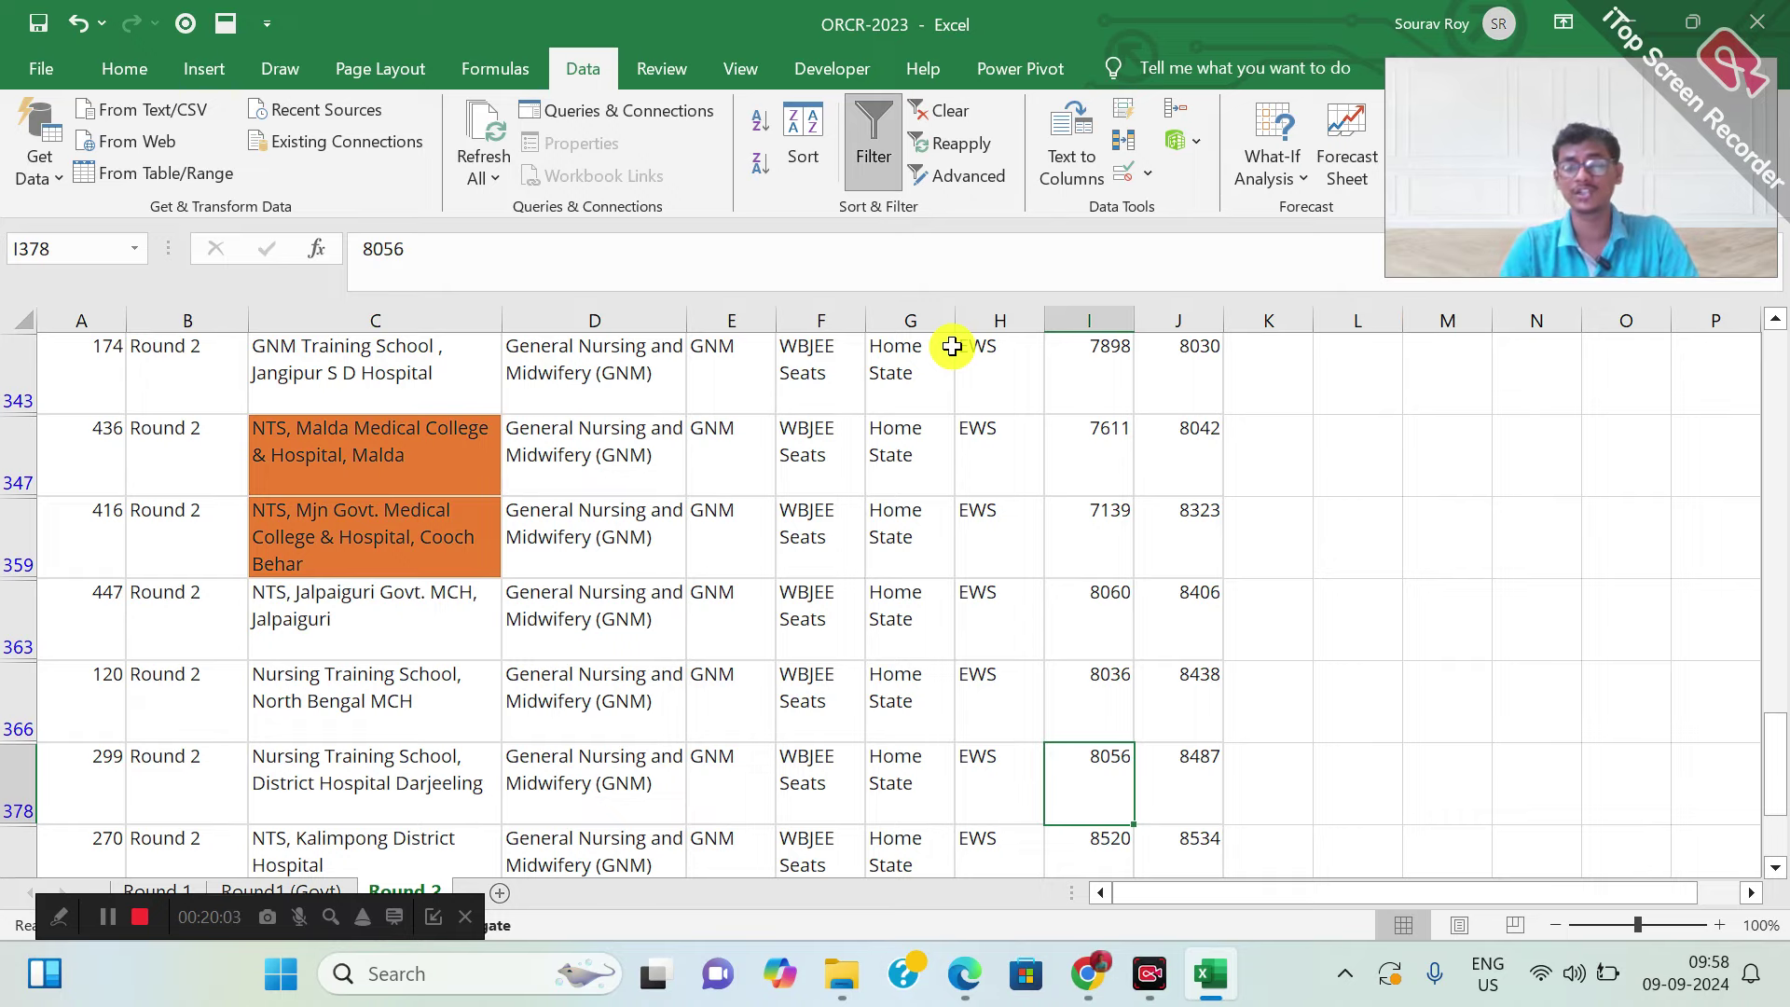
Change the Category filter to show only SC records
{"action": "key", "text": "ctrl+Up"}
{"action": "key", "text": "Left"}
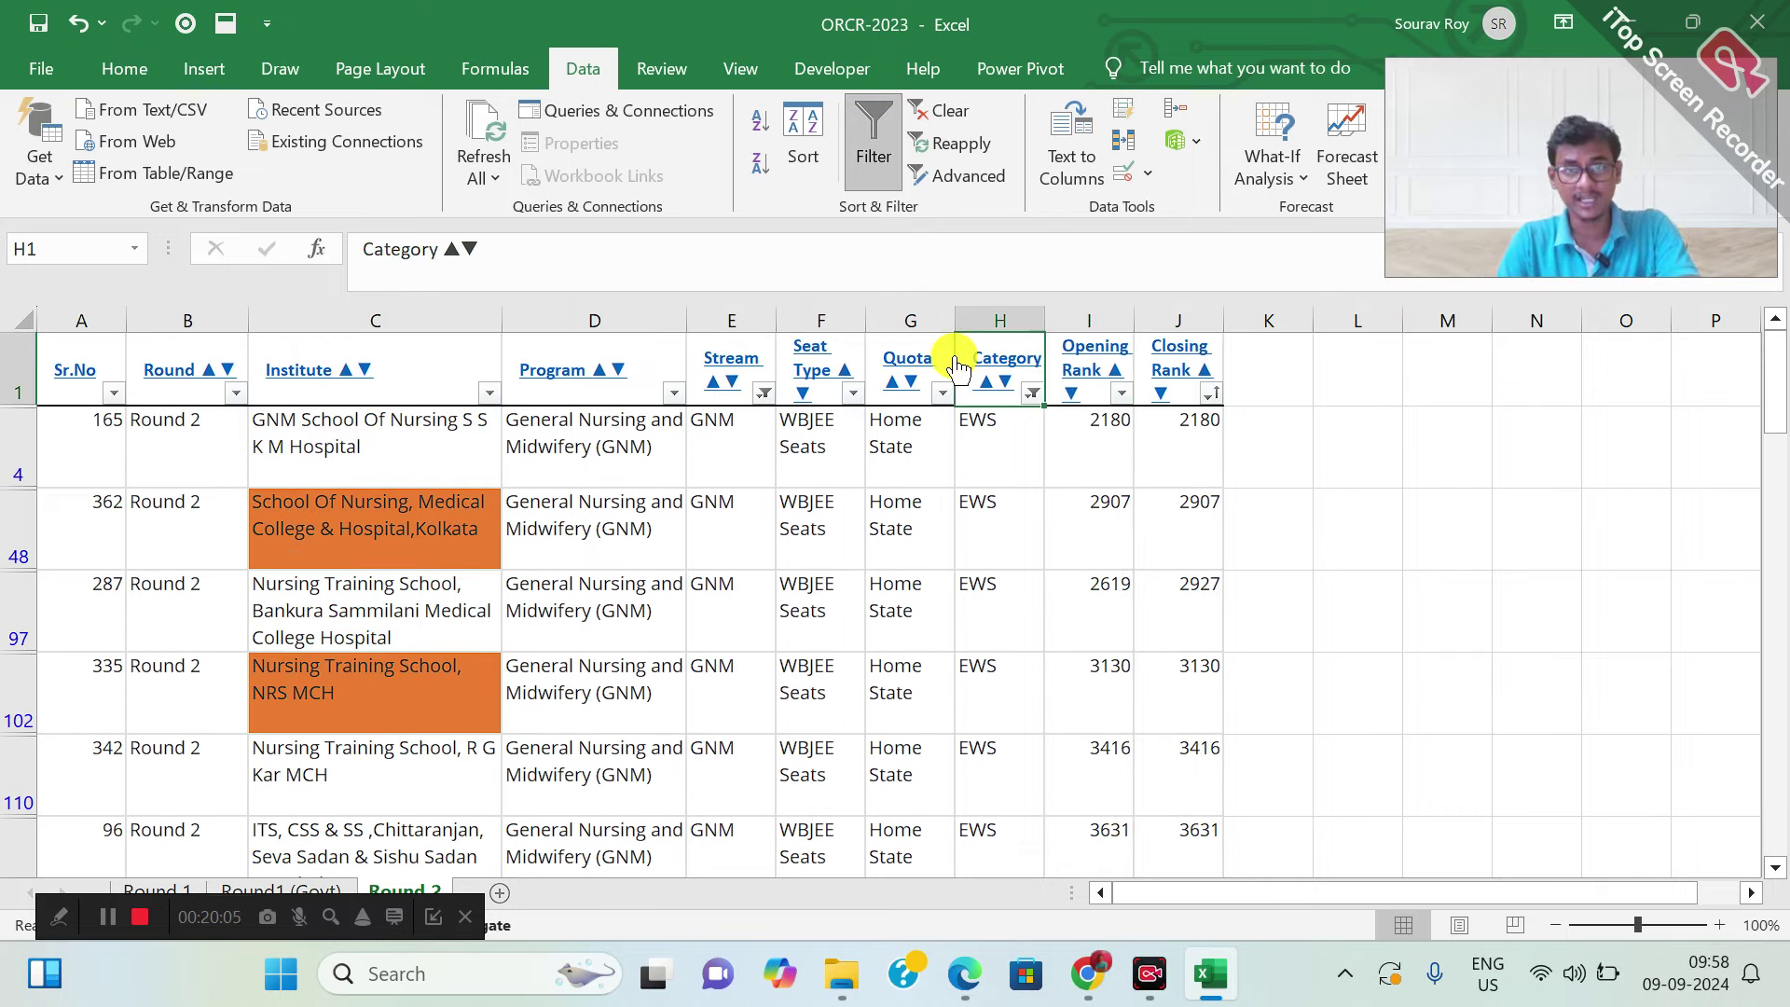
{"action": "key", "text": "alt+Down"}
{"action": "key", "text": "Down"}
{"action": "key", "text": "Down"}
{"action": "key", "text": "Down"}
{"action": "key", "text": "Down"}
{"action": "key", "text": "Down"}
{"action": "key", "text": "Down"}
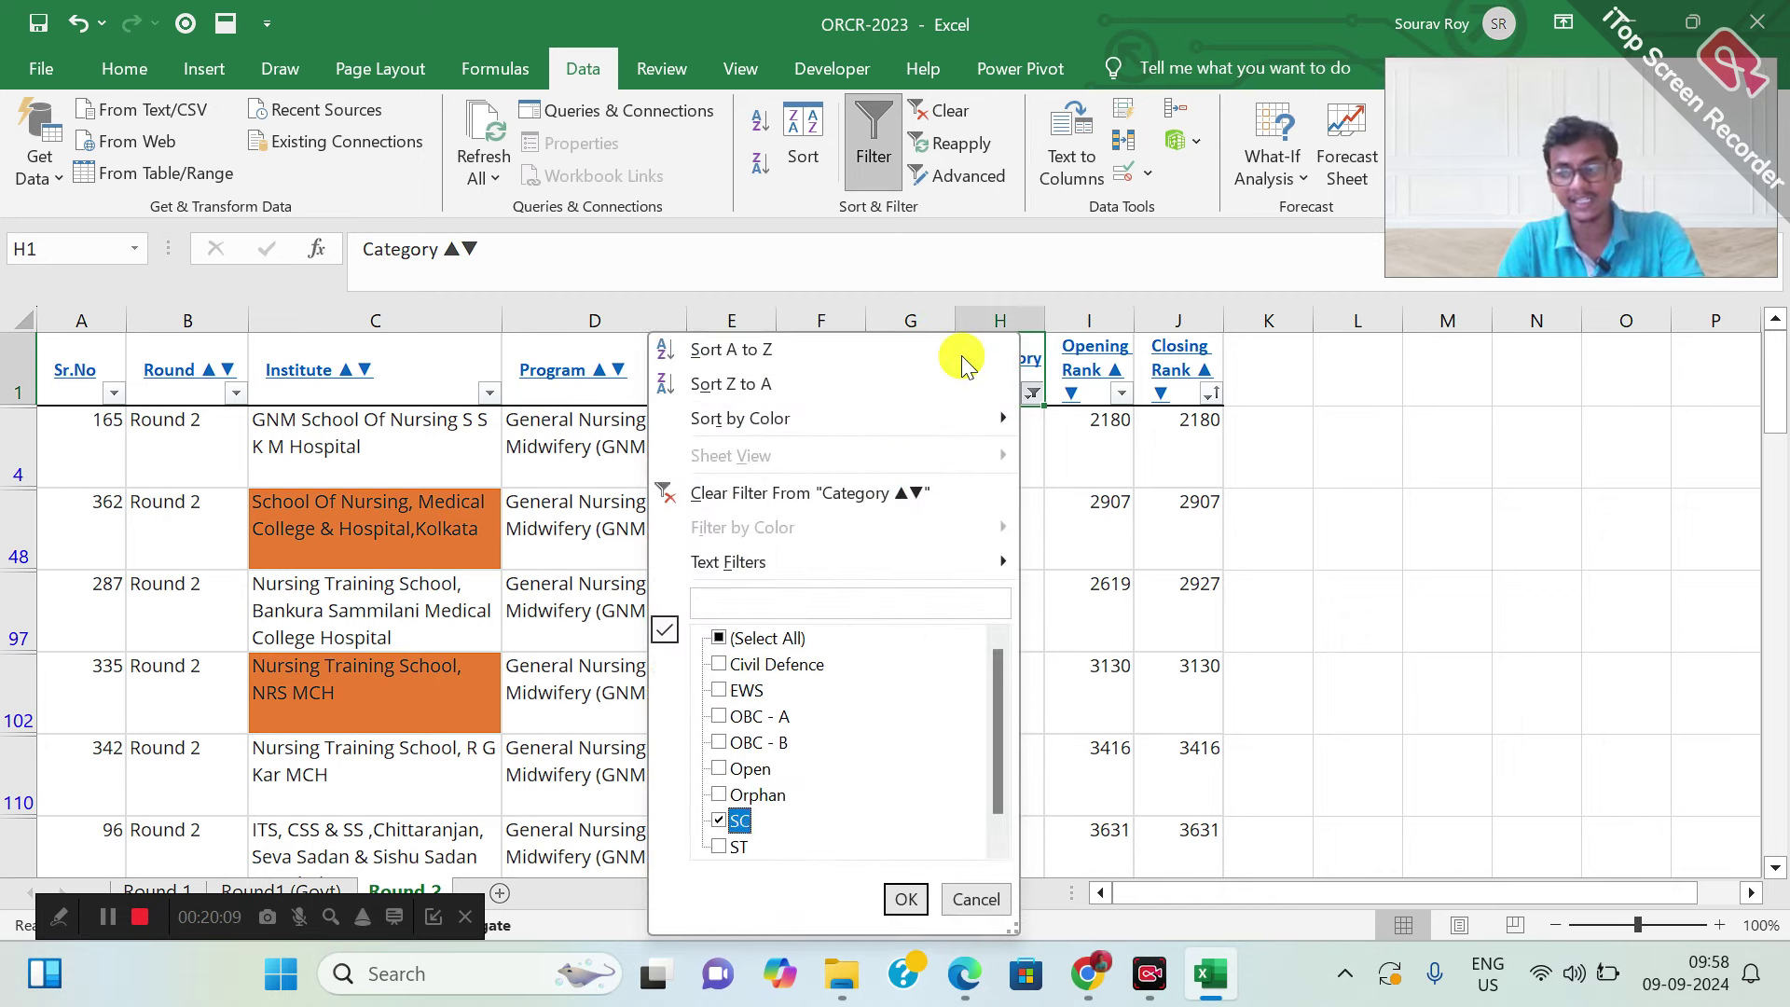
{"action": "key", "text": "Return"}
Sort the filtered SC records by Closing Rank from largest to smallest
{"action": "key", "text": "Down"}
{"action": "key", "text": "Up"}
{"action": "key", "text": "Right"}
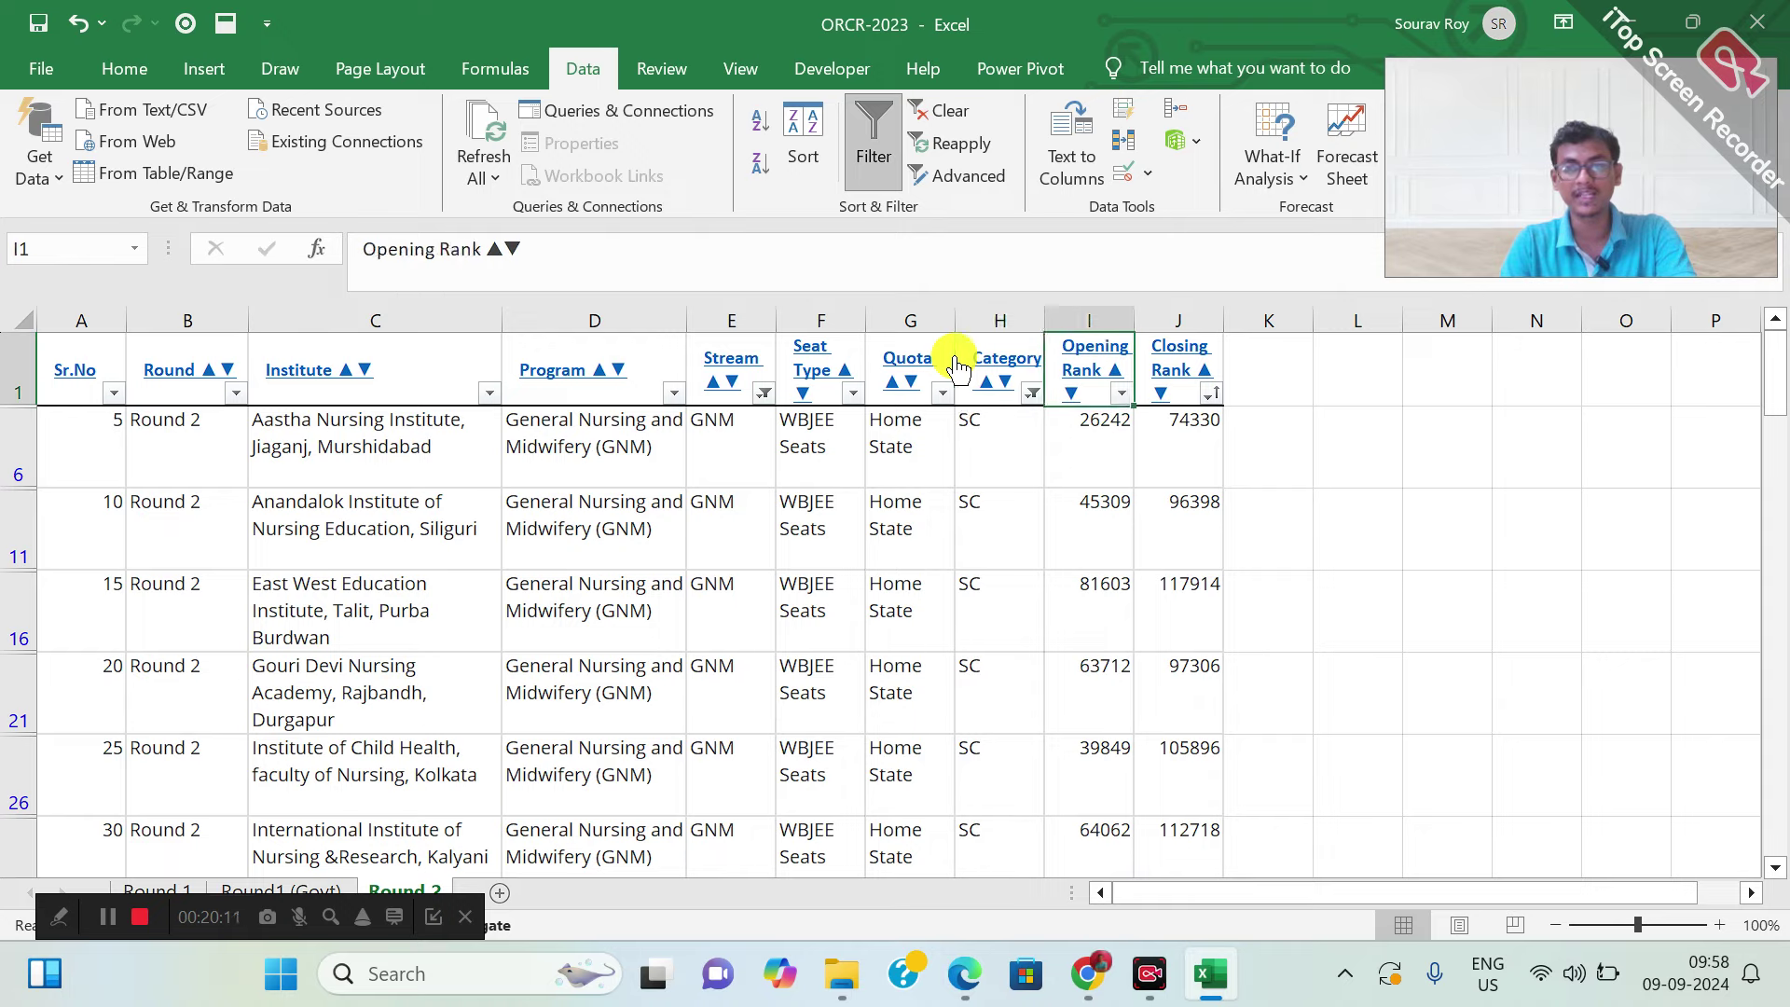
{"action": "key", "text": "Right"}
{"action": "key", "text": "alt+Down"}
{"action": "key", "text": "Down"}
{"action": "key", "text": "Down"}
{"action": "key", "text": "Down"}
{"action": "key", "text": "Up"}
{"action": "key", "text": "Up"}
{"action": "key", "text": "Up"}
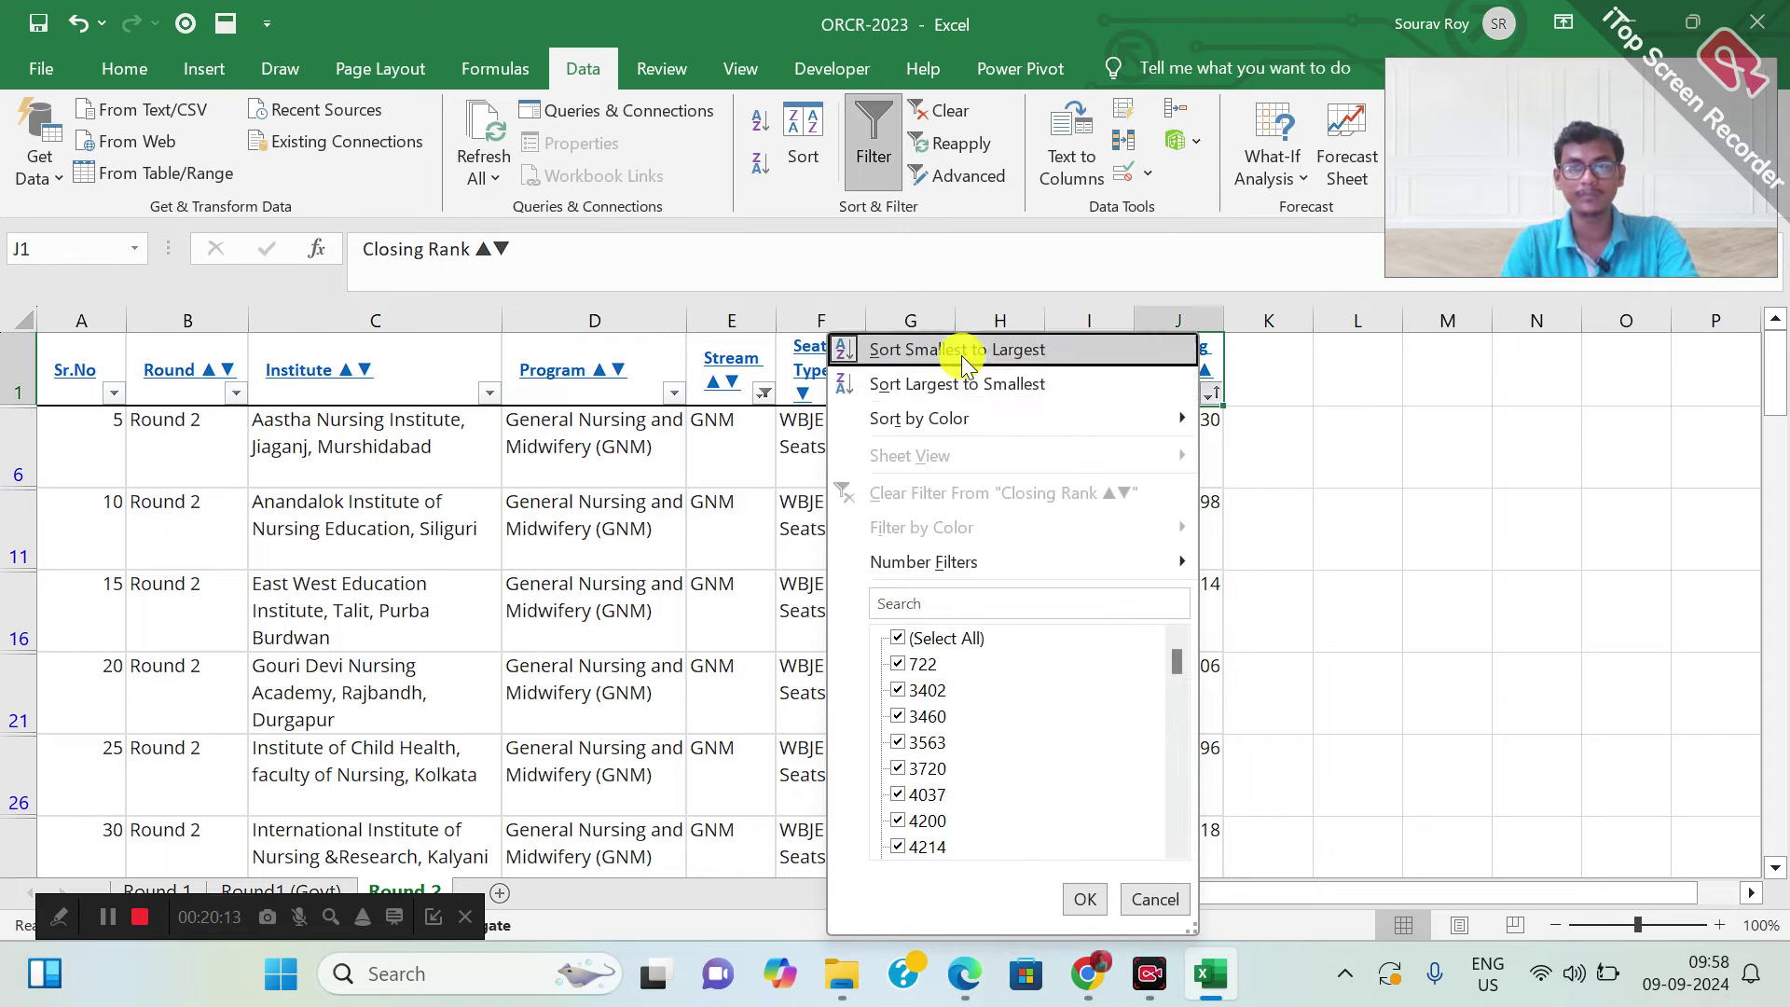
{"action": "key", "text": "Down"}
{"action": "key", "text": "Return"}
Examine the SC closing ranks at both ends of the list, reading from the last record up past the Burnpur Hospital entry
{"action": "key", "text": "Down"}
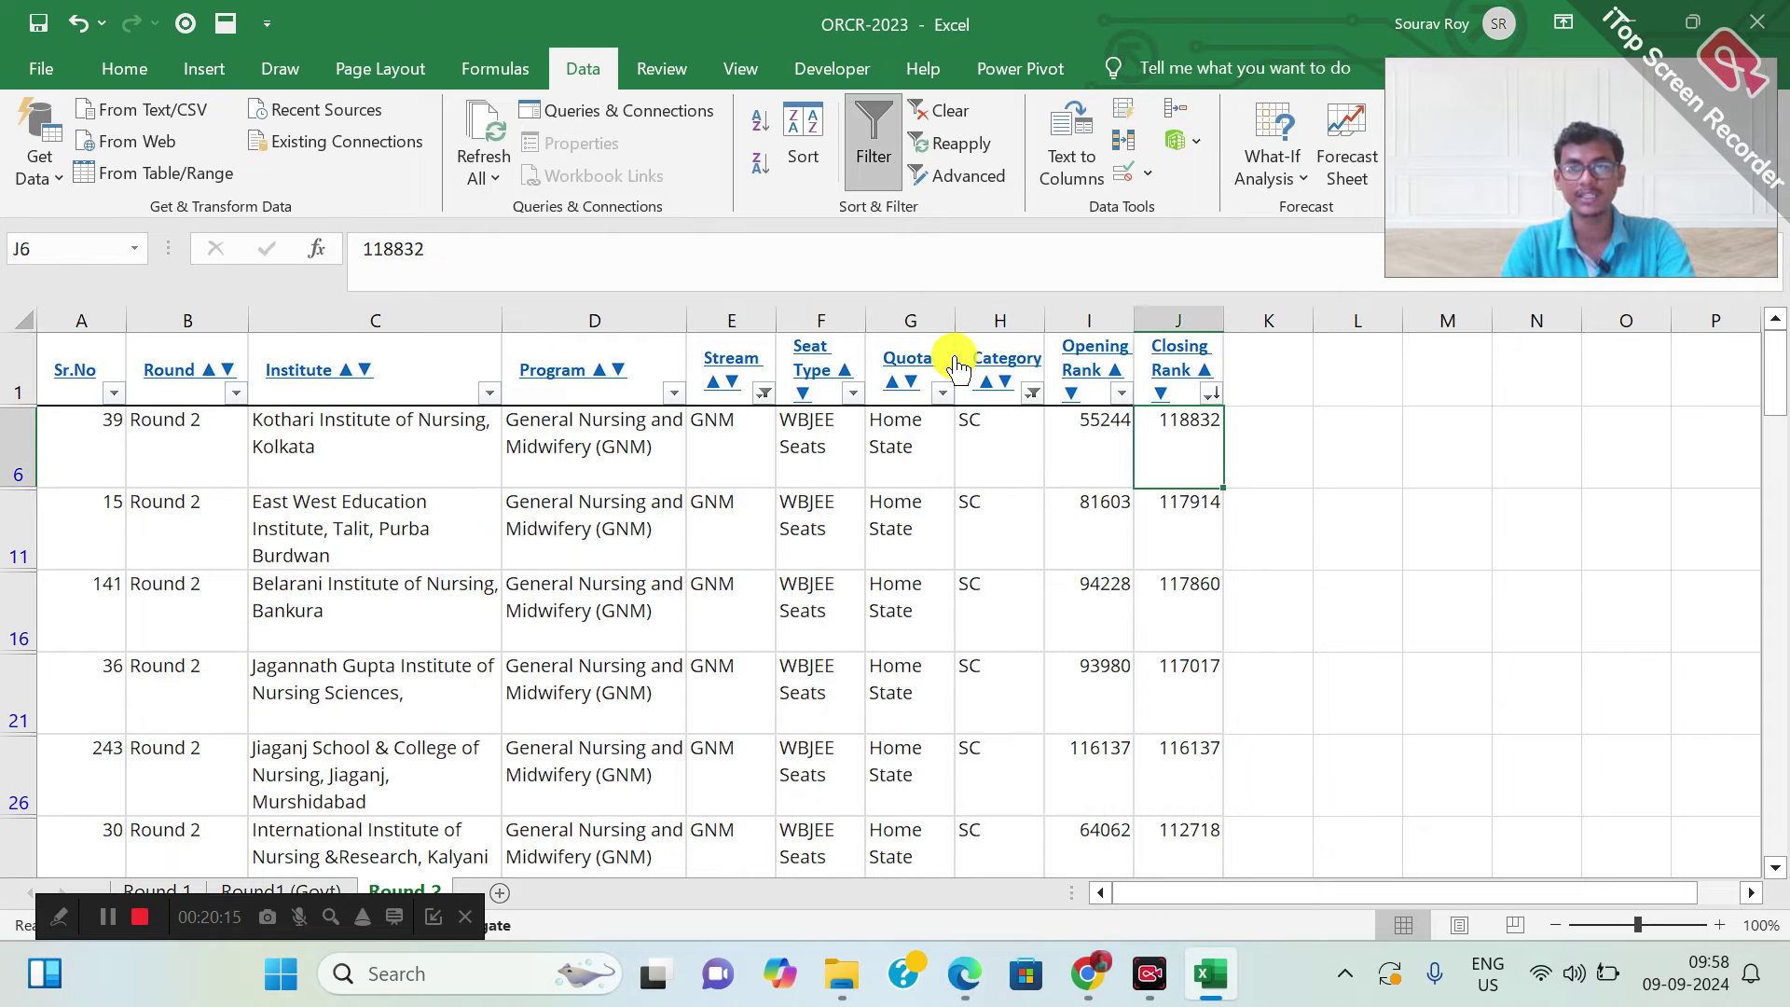
{"action": "key", "text": "ctrl+Down"}
{"action": "key", "text": "Up"}
{"action": "key", "text": "ctrl+Up"}
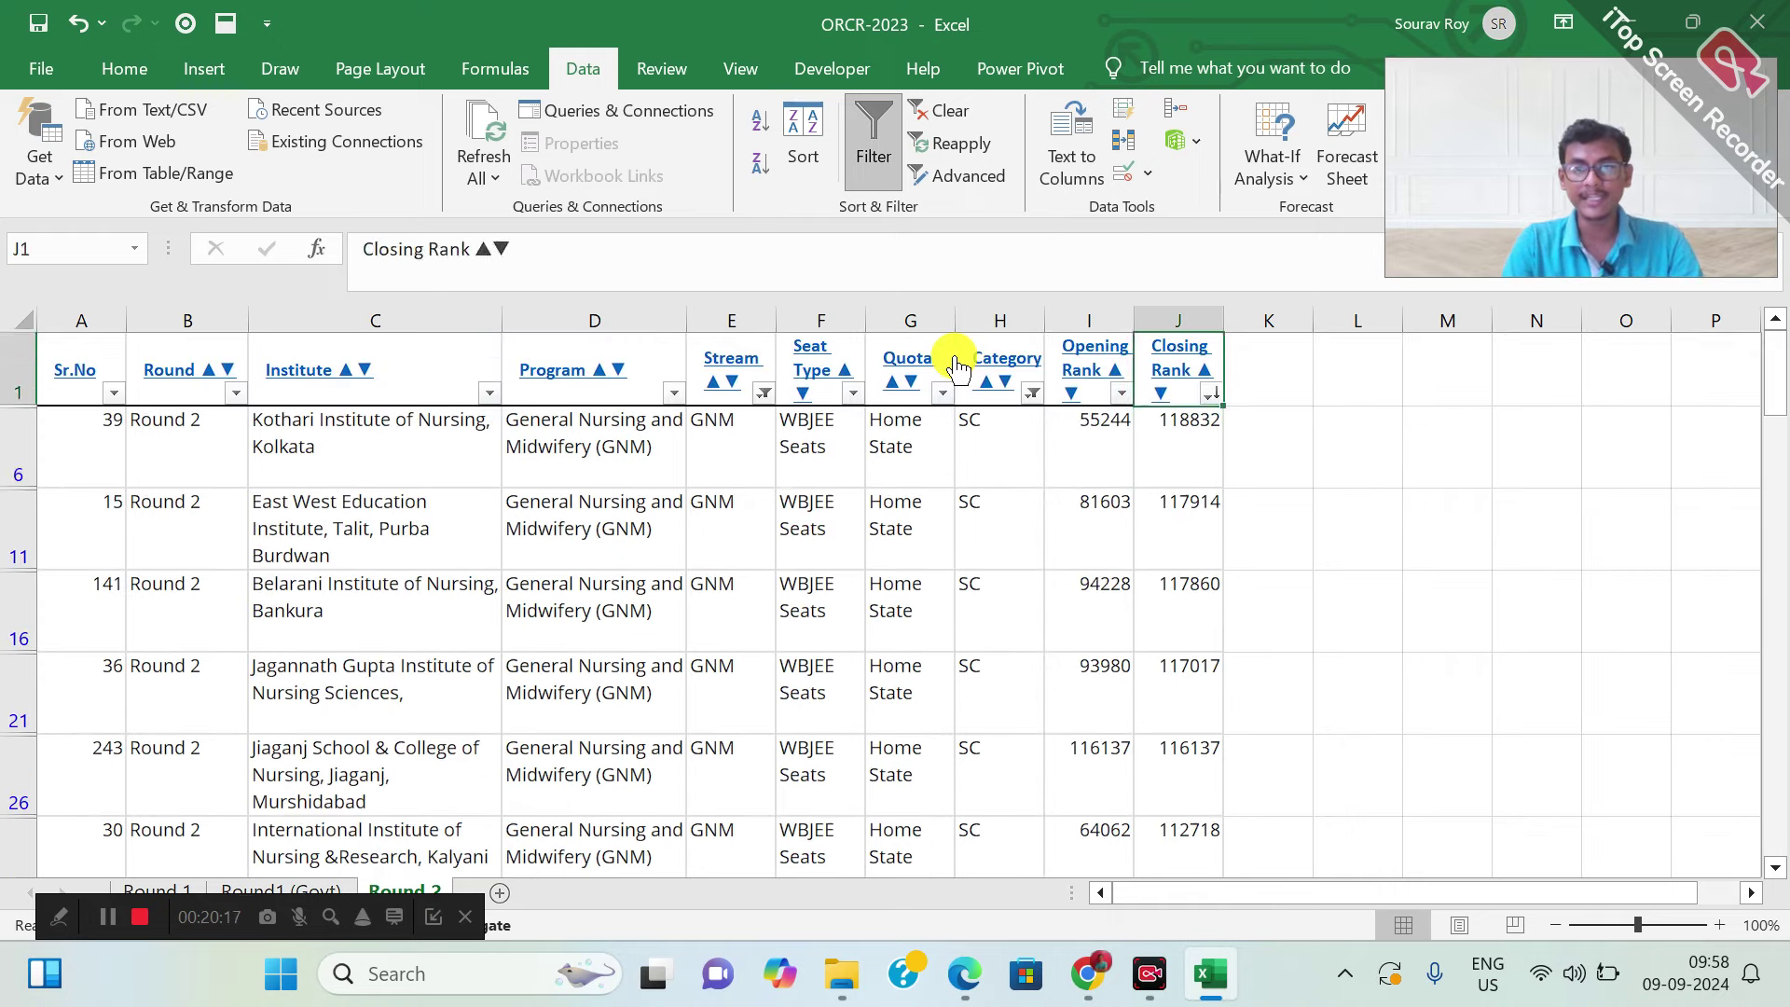
{"action": "key", "text": "Down"}
{"action": "key", "text": "ctrl+Down"}
{"action": "key", "text": "Up"}
{"action": "key", "text": "Up"}
{"action": "key", "text": "Up"}
{"action": "key", "text": "Up"}
{"action": "key", "text": "Up"}
{"action": "key", "text": "Up"}
{"action": "key", "text": "Up"}
{"action": "key", "text": "Up"}
{"action": "key", "text": "Up"}
{"action": "key", "text": "Up"}
{"action": "key", "text": "Up"}
{"action": "key", "text": "Up"}
{"action": "key", "text": "Up"}
{"action": "key", "text": "Up"}
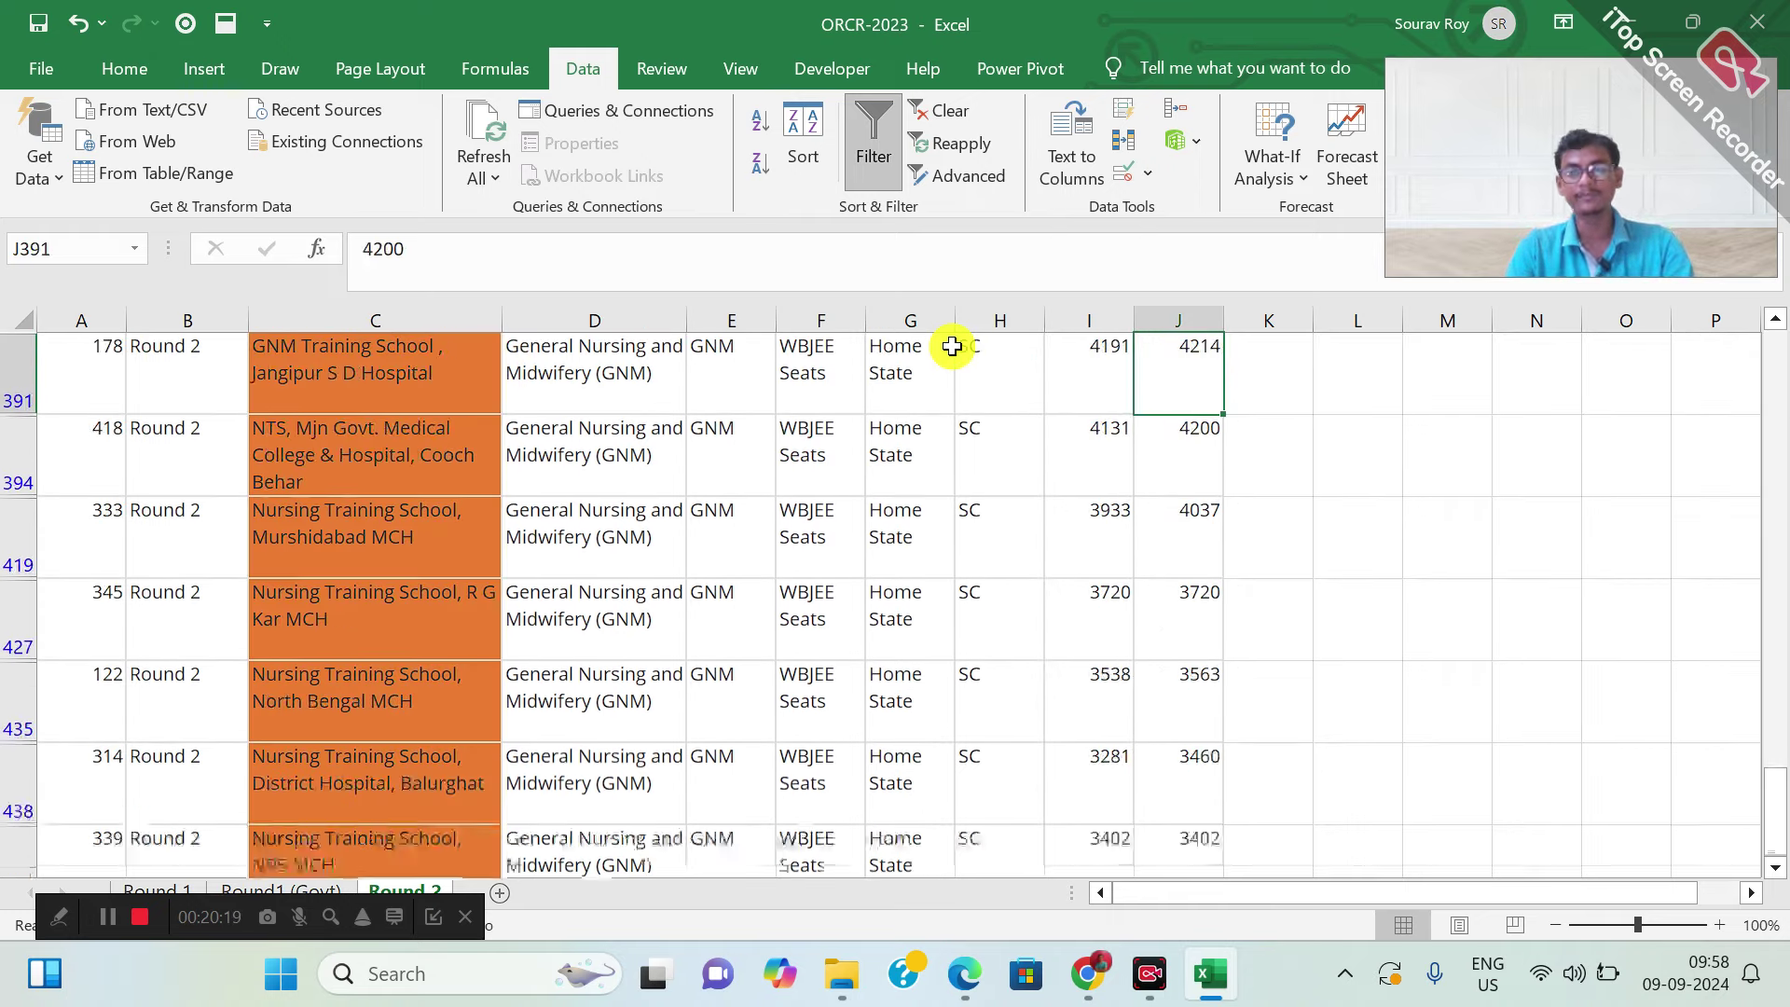
{"action": "key", "text": "Up"}
{"action": "key", "text": "Up"}
{"action": "key", "text": "Up"}
{"action": "key", "text": "Up"}
{"action": "key", "text": "Up"}
{"action": "key", "text": "Up"}
{"action": "key", "text": "Up"}
{"action": "key", "text": "Up"}
{"action": "key", "text": "Up"}
{"action": "key", "text": "Up"}
{"action": "key", "text": "Up"}
{"action": "key", "text": "Up"}
{"action": "key", "text": "Up"}
{"action": "key", "text": "Up"}
{"action": "key", "text": "Up"}
{"action": "key", "text": "Up"}
{"action": "key", "text": "Up"}
{"action": "key", "text": "Up"}
{"action": "key", "text": "Up"}
{"action": "key", "text": "Up"}
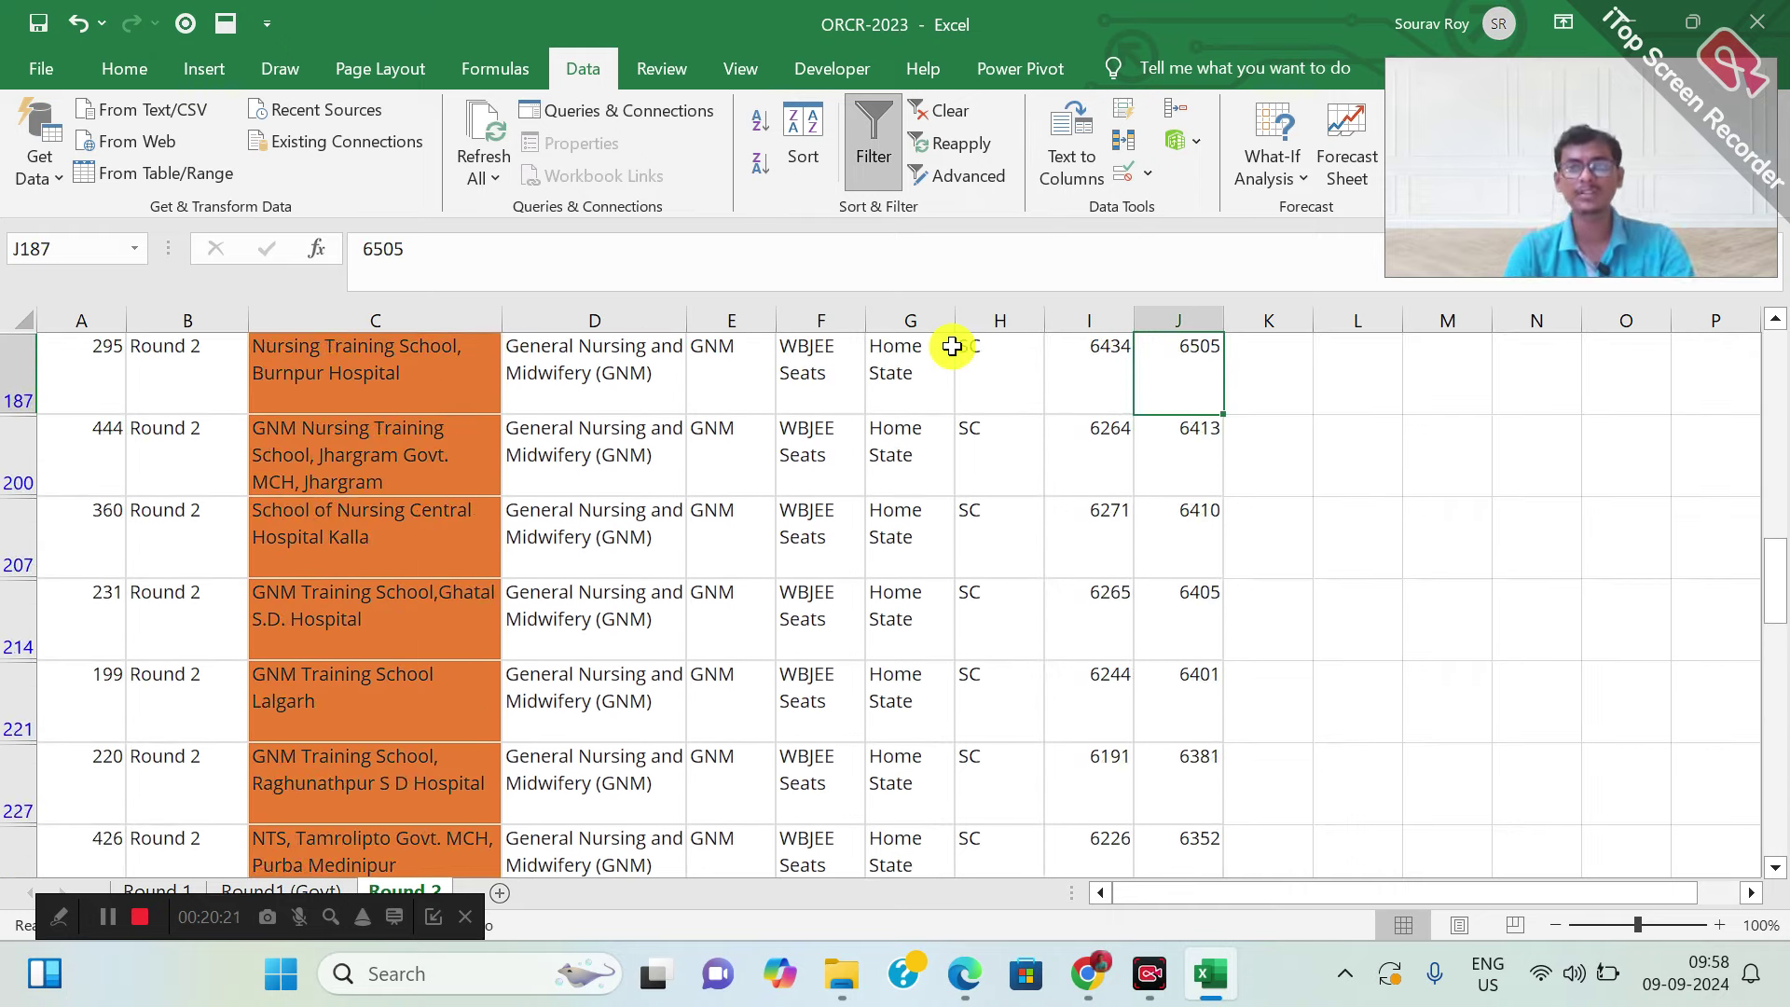
{"action": "key", "text": "Up"}
{"action": "key", "text": "Up"}
{"action": "key", "text": "Up"}
{"action": "key", "text": "Up"}
{"action": "key", "text": "Up"}
{"action": "key", "text": "Up"}
{"action": "key", "text": "Up"}
{"action": "key", "text": "Up"}
{"action": "key", "text": "Up"}
{"action": "key", "text": "Up"}
{"action": "key", "text": "Up"}
Compare the SC closing ranks from the R.N. Tagore Hospital entry down to the Burnpur Hospital entry
{"action": "key", "text": "Down"}
{"action": "key", "text": "Down"}
{"action": "key", "text": "Down"}
{"action": "key", "text": "Down"}
{"action": "key", "text": "Down"}
{"action": "key", "text": "Down"}
{"action": "key", "text": "Down"}
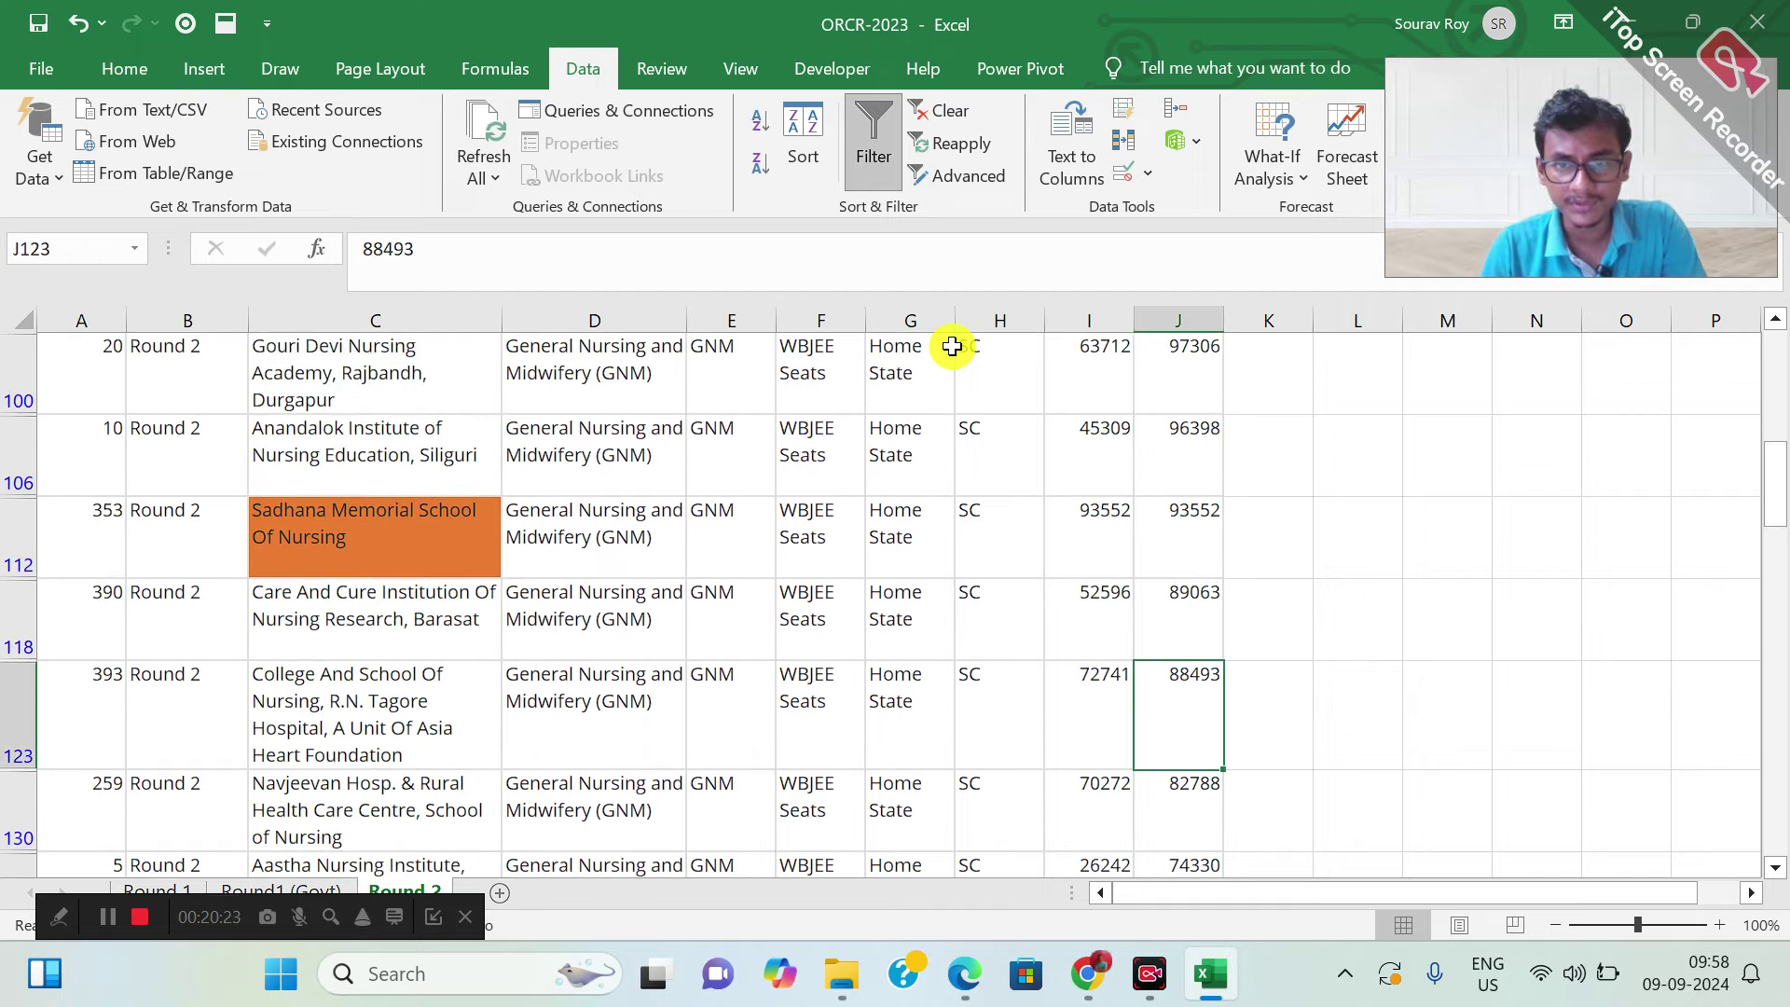
{"action": "key", "text": "Down"}
{"action": "key", "text": "Down"}
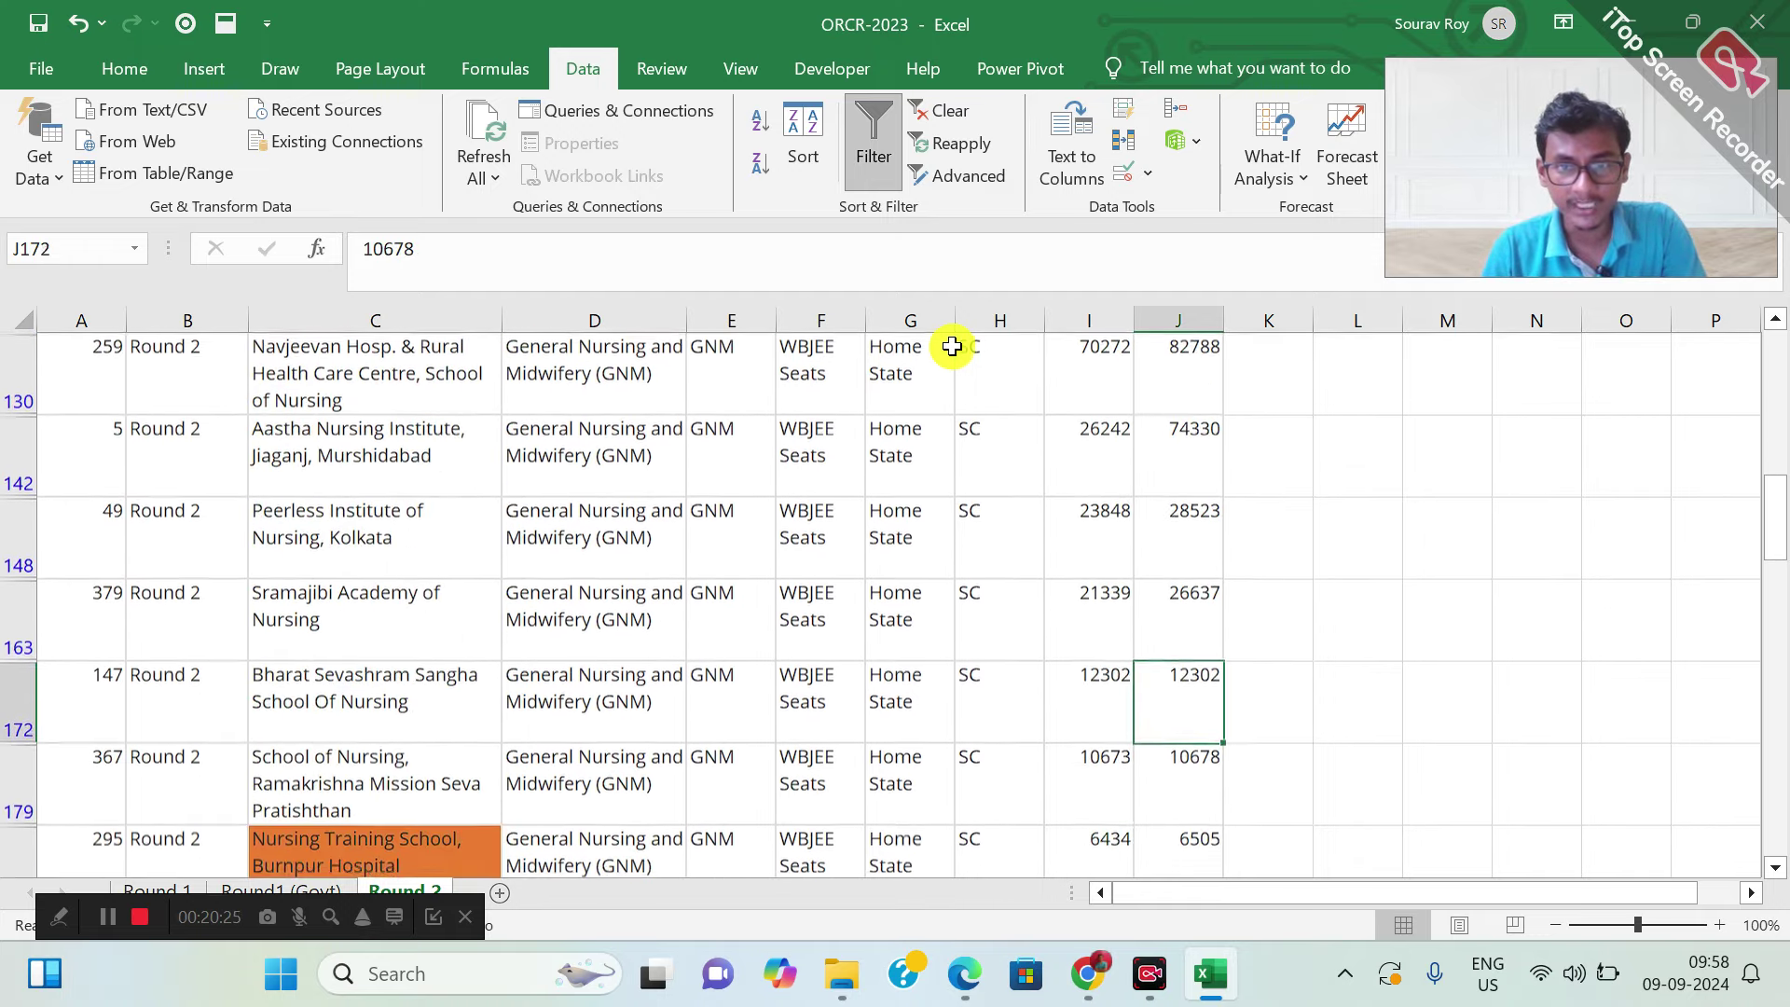
{"action": "key", "text": "Up"}
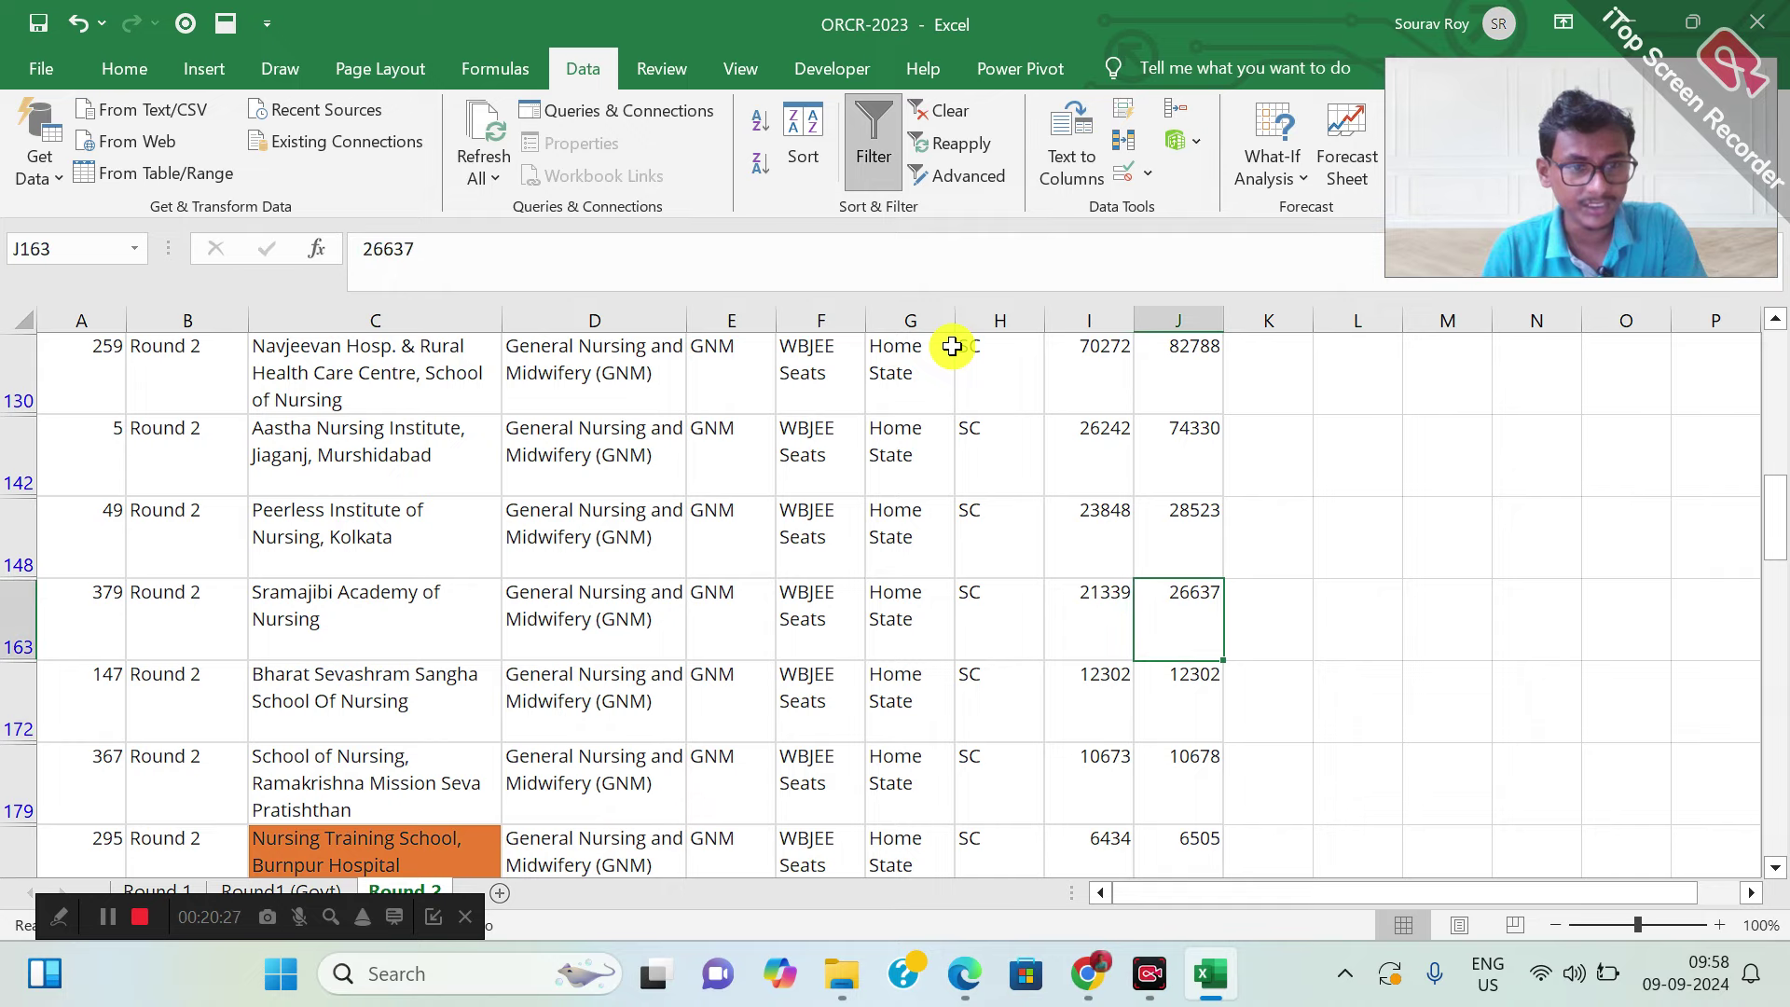
{"action": "key", "text": "Down"}
{"action": "key", "text": "Down"}
{"action": "key", "text": "Down"}
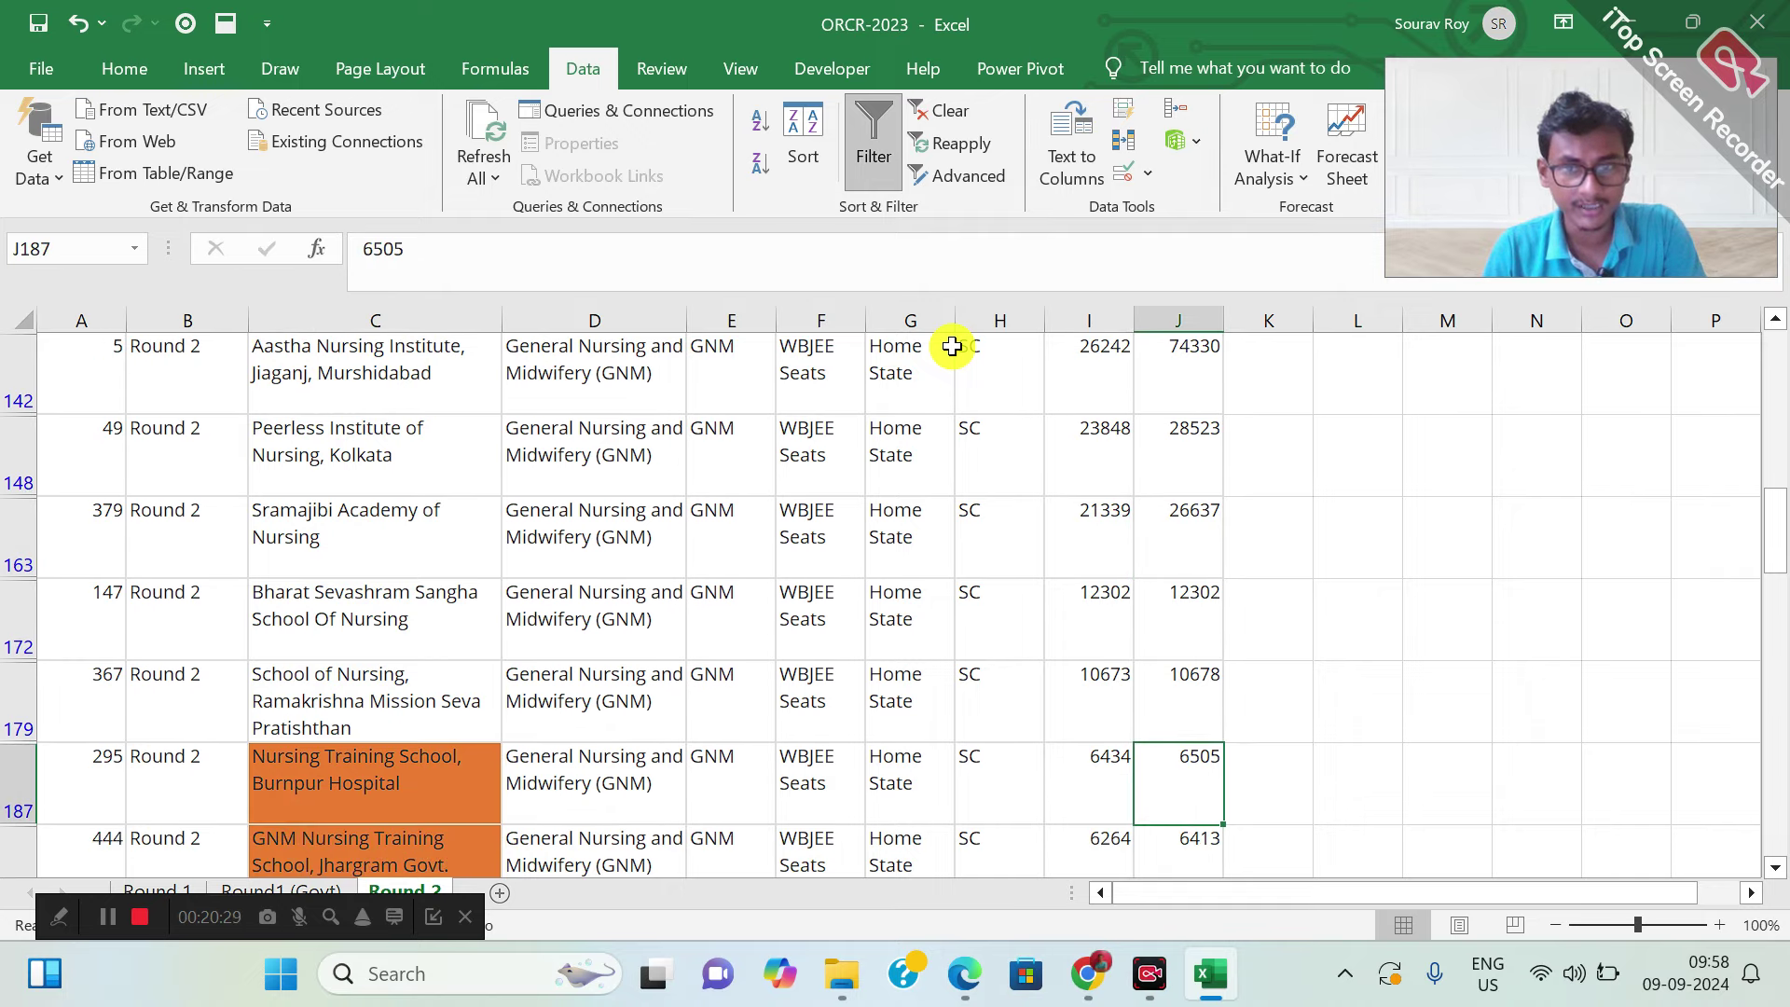
{"action": "key", "text": "Up"}
{"action": "key", "text": "Up"}
{"action": "key", "text": "Up"}
{"action": "key", "text": "Up"}
{"action": "key", "text": "Down"}
{"action": "key", "text": "Down"}
{"action": "key", "text": "Down"}
{"action": "key", "text": "Down"}
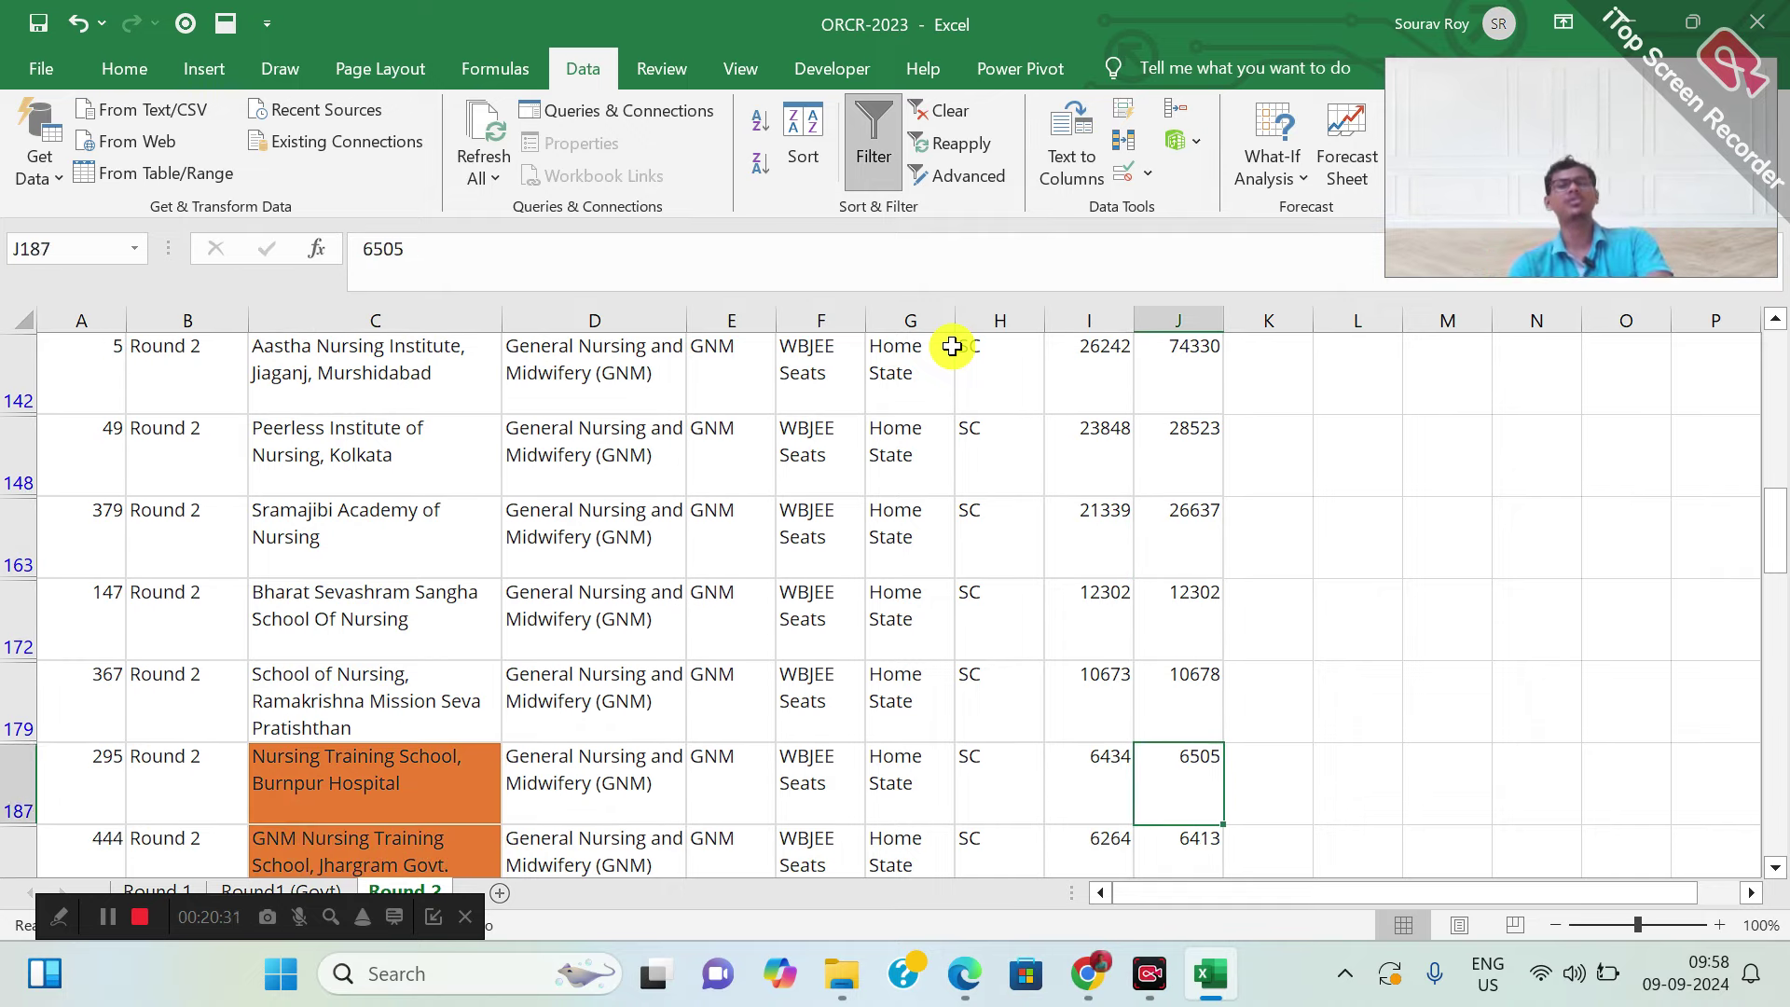
Change the Category filter to show only ST records
{"action": "key", "text": "ctrl+Up"}
{"action": "key", "text": "Left"}
{"action": "key", "text": "Left"}
{"action": "key", "text": "Left"}
{"action": "key", "text": "Left"}
{"action": "key", "text": "Left"}
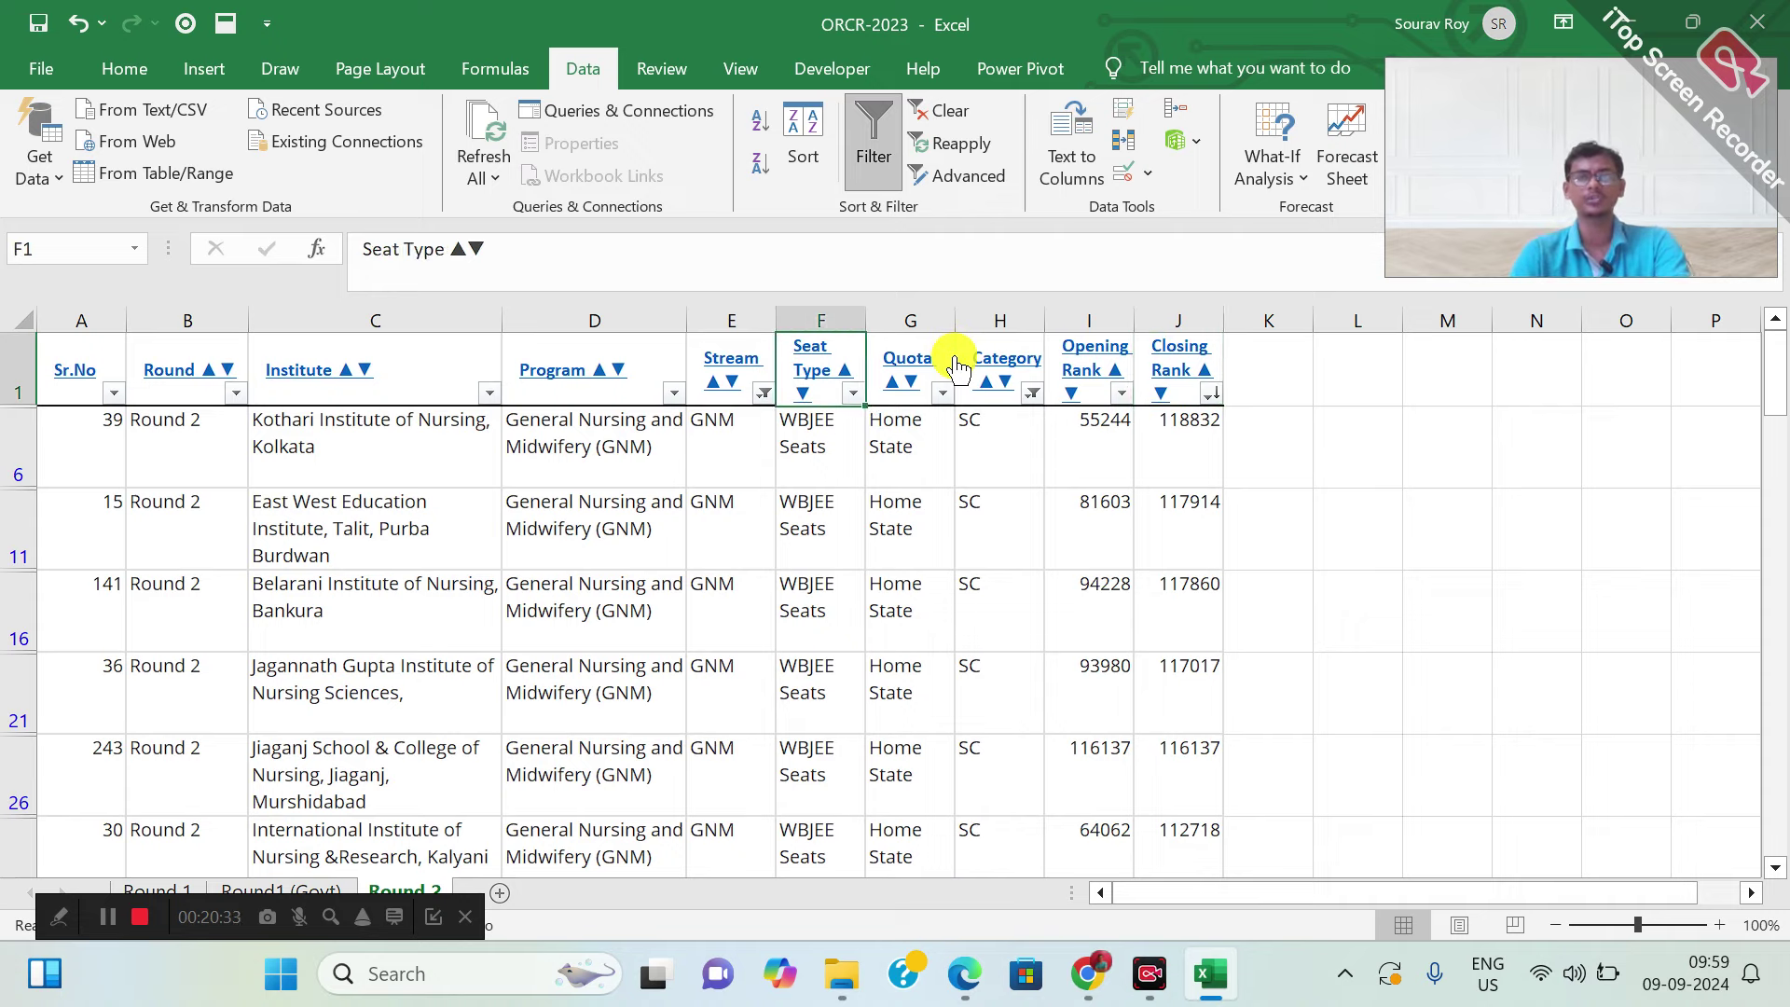
{"action": "key", "text": "Right"}
{"action": "key", "text": "Right"}
{"action": "key", "text": "Right"}
{"action": "key", "text": "alt+Down"}
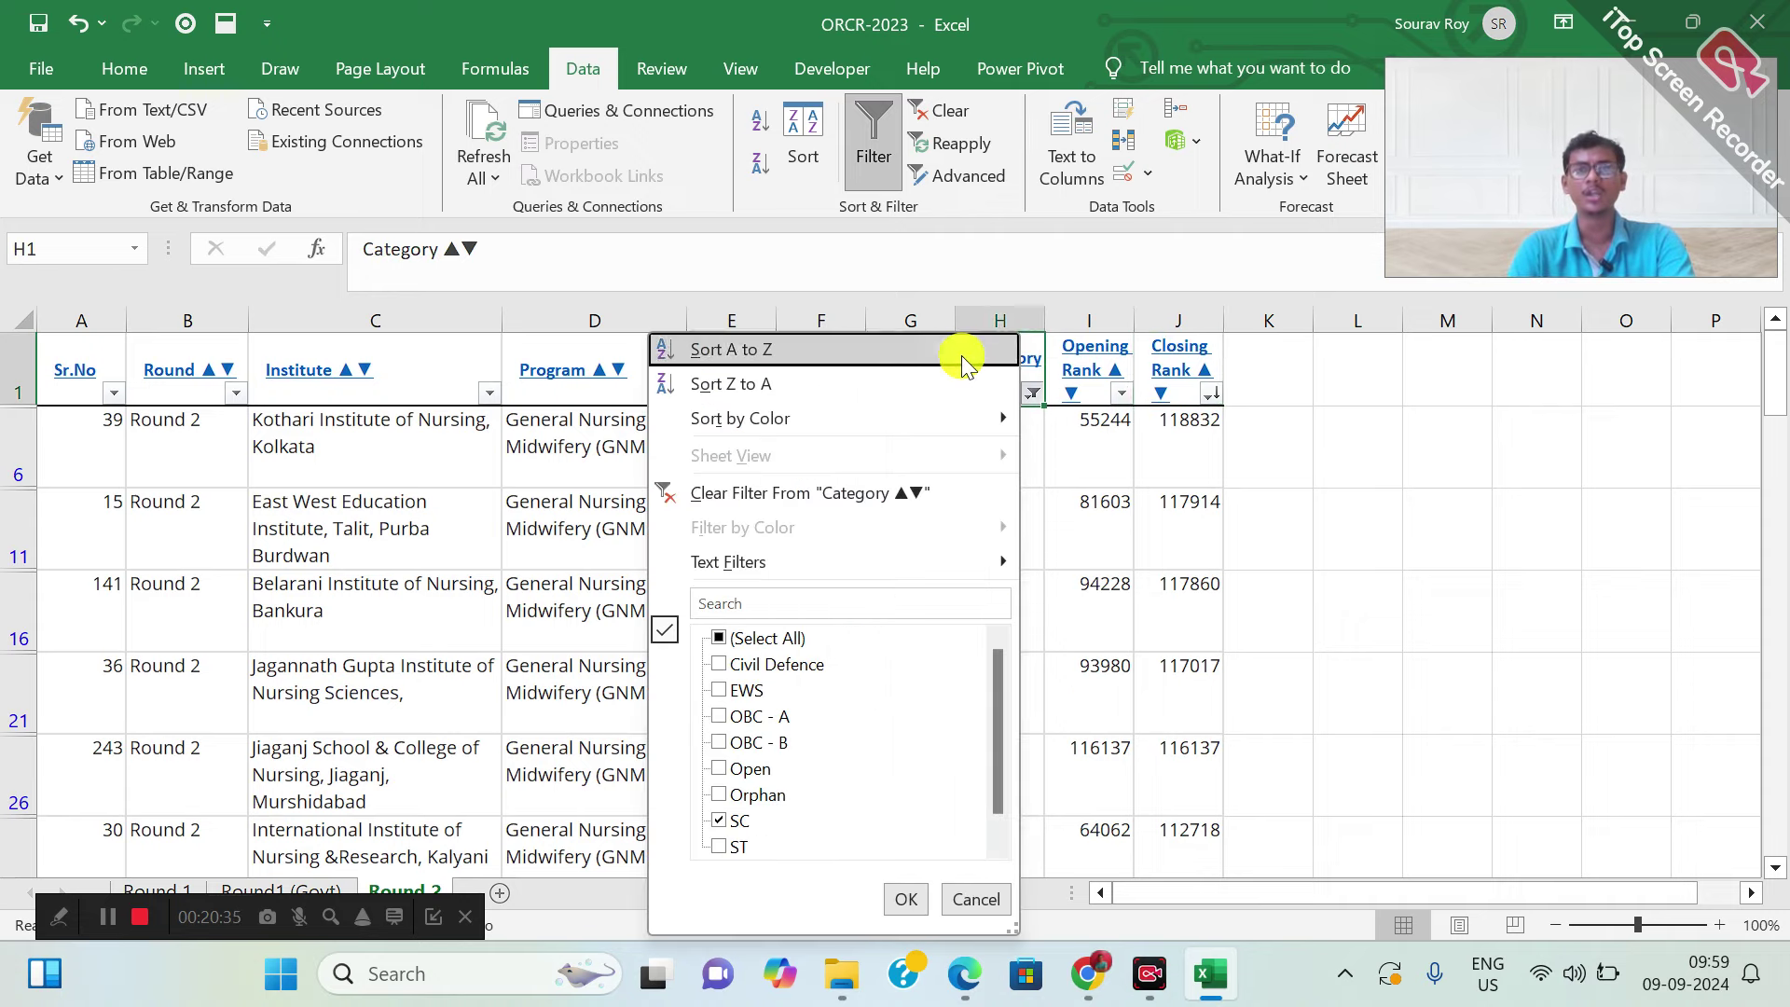
{"action": "key", "text": "Down"}
{"action": "key", "text": "Down"}
{"action": "key", "text": "Down"}
{"action": "key", "text": "Down"}
{"action": "key", "text": "Down"}
{"action": "key", "text": "Down"}
{"action": "key", "text": "Down"}
{"action": "key", "text": "Down"}
{"action": "key", "text": "Down"}
{"action": "key", "text": "Down"}
{"action": "key", "text": "Down"}
{"action": "key", "text": "Down"}
{"action": "key", "text": "Down"}
{"action": "key", "text": "Down"}
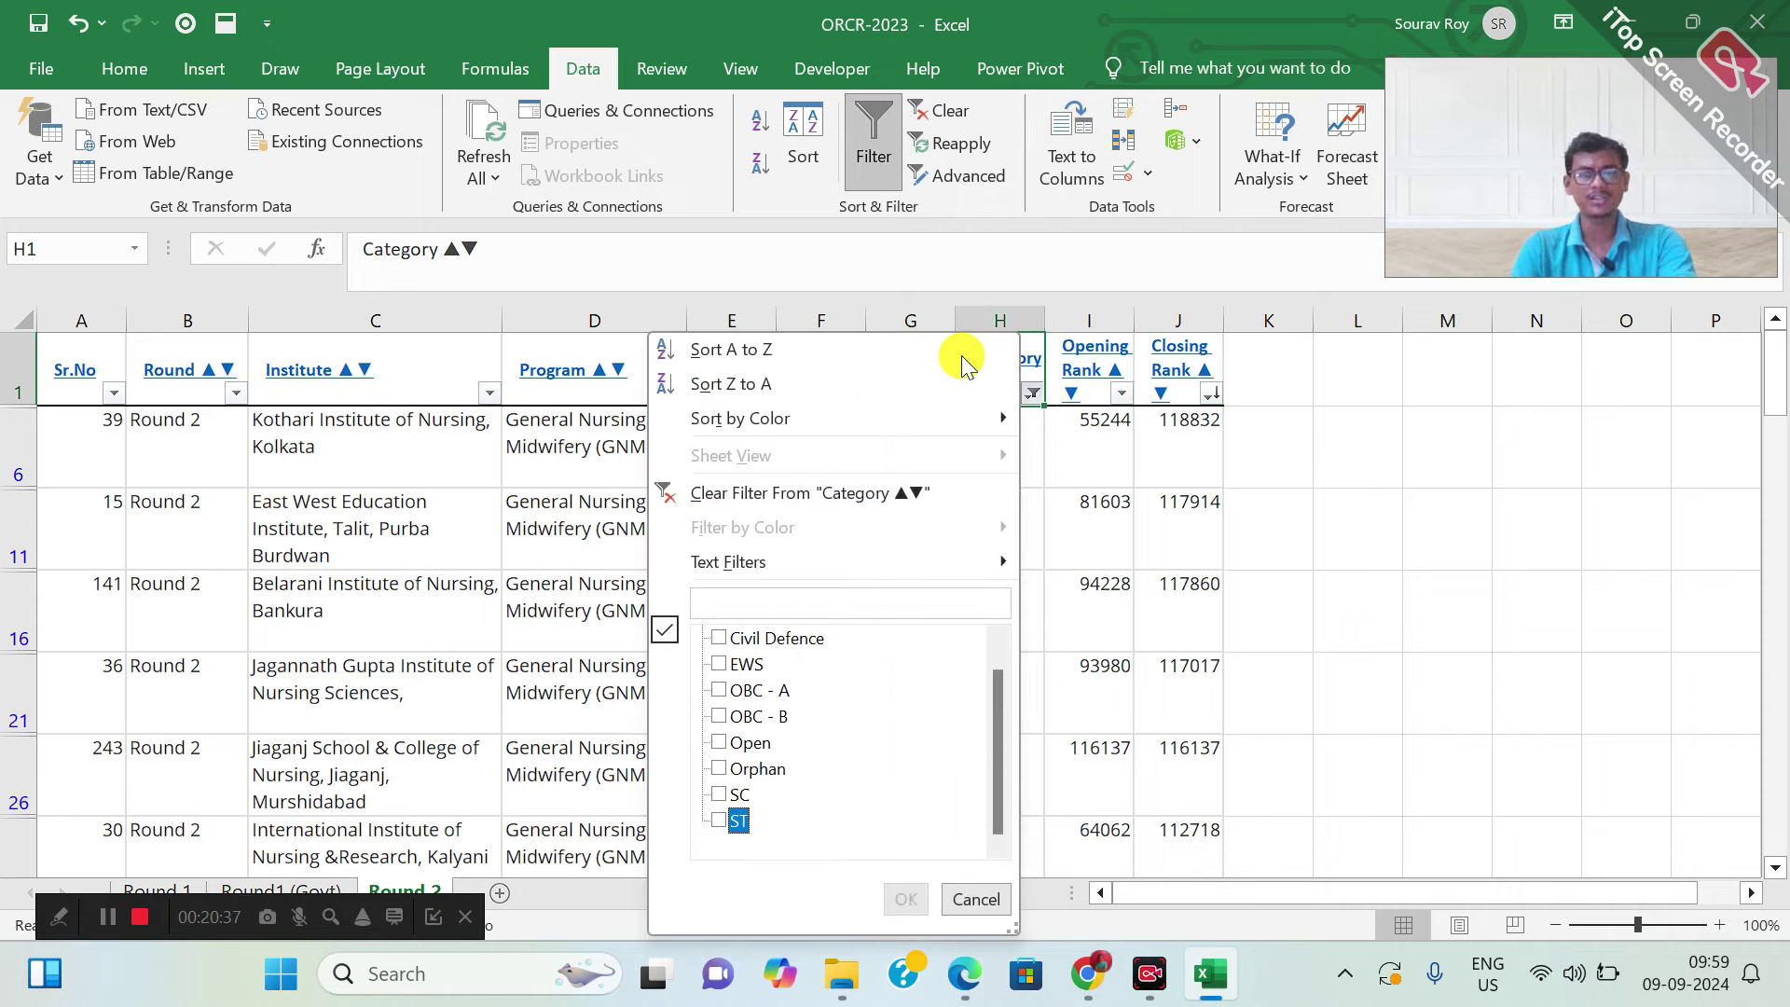
{"action": "key", "text": "Return"}
Sort the filtered ST records by Closing Rank from smallest to largest
{"action": "key", "text": "Right"}
{"action": "key", "text": "Right"}
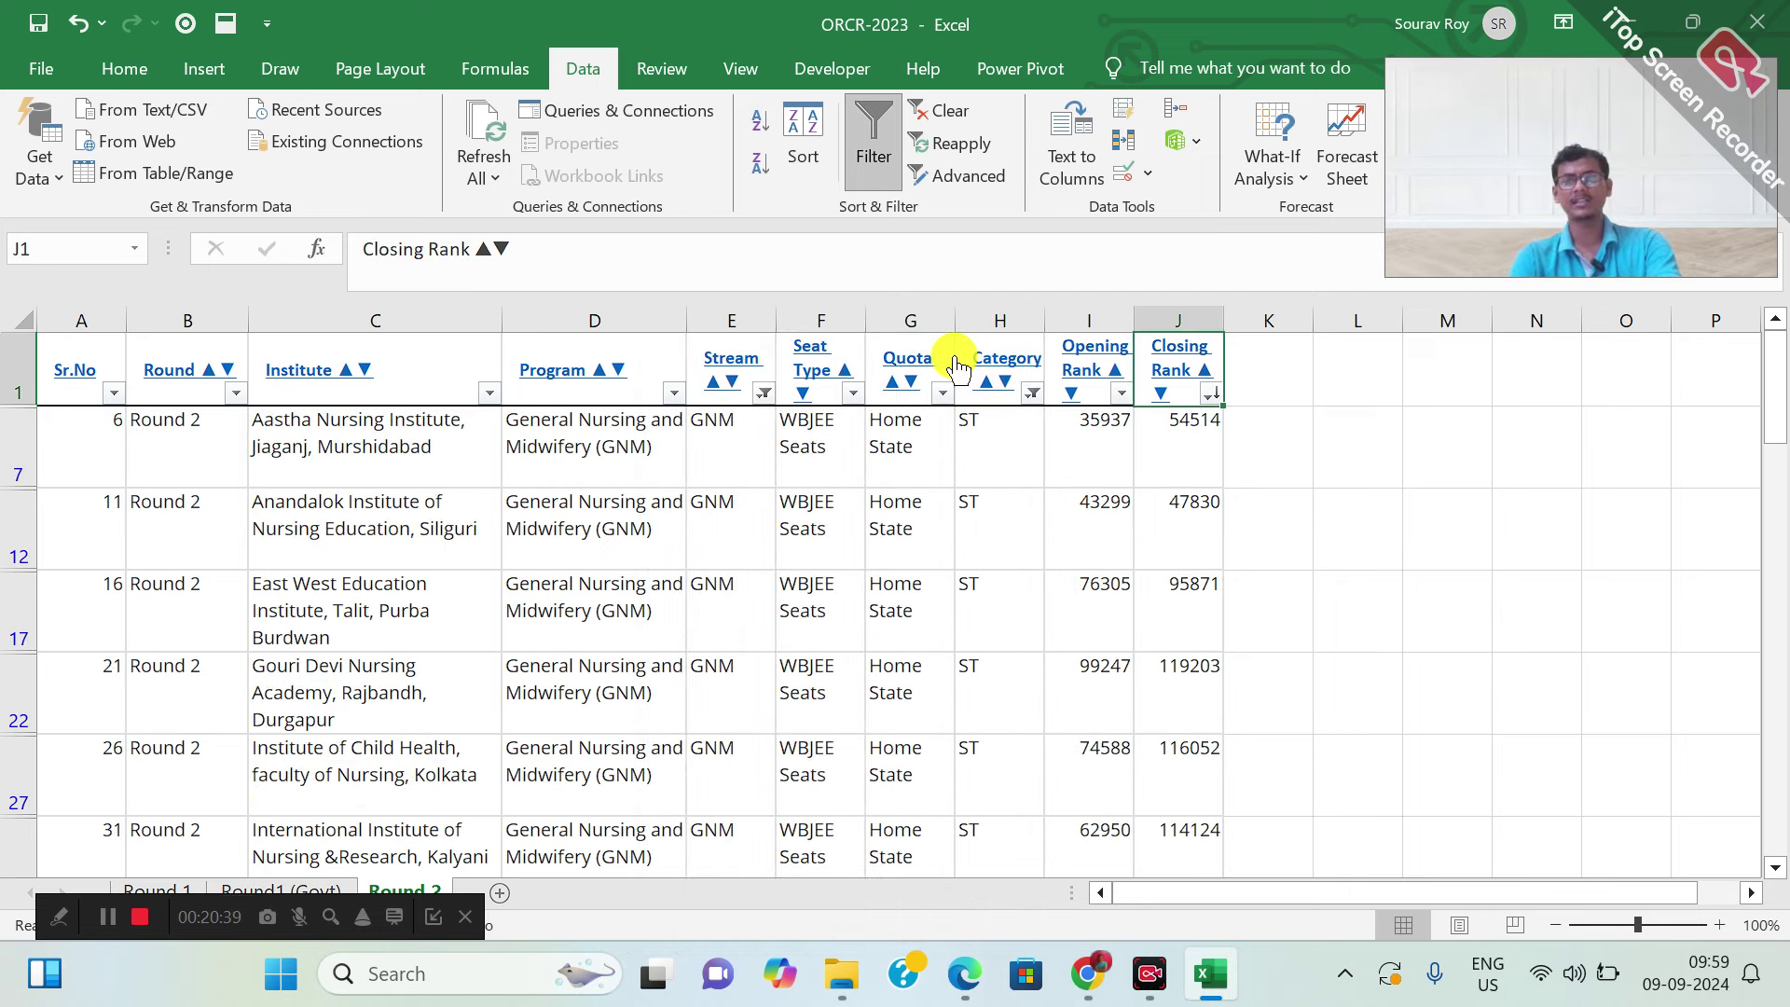
{"action": "key", "text": "alt+Down"}
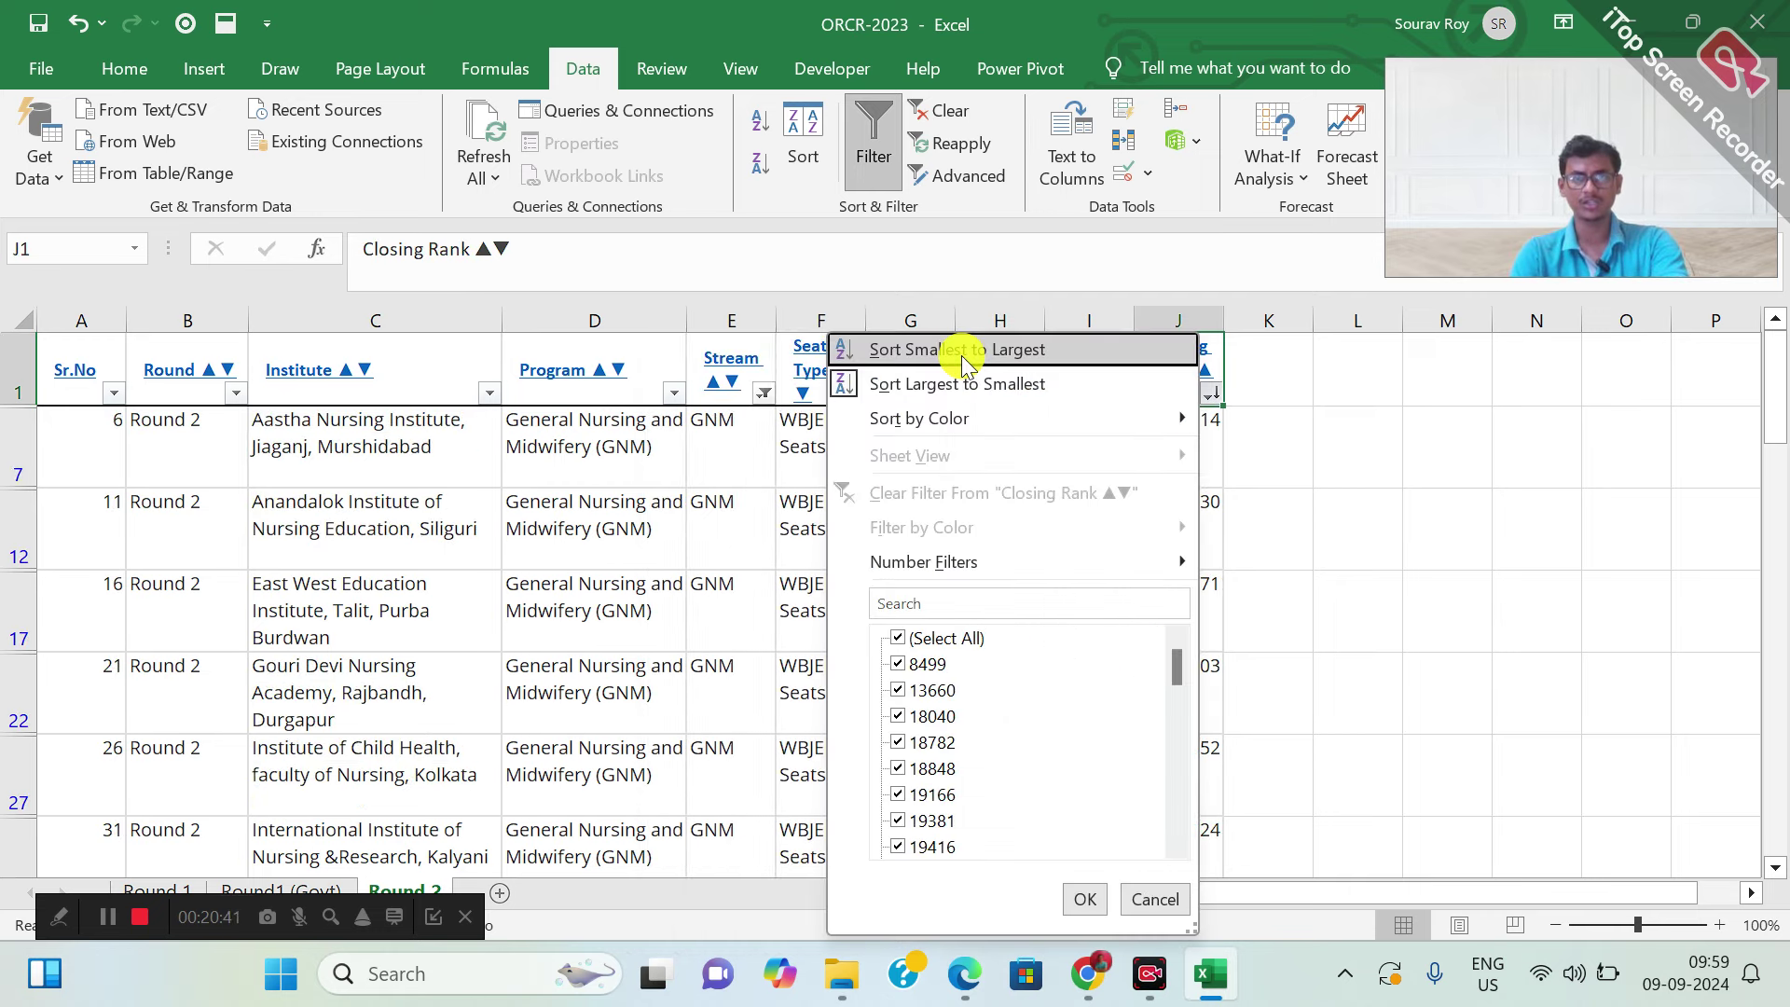
{"action": "left_click", "coordinate": [961, 355]}
{"action": "key", "text": "Down"}
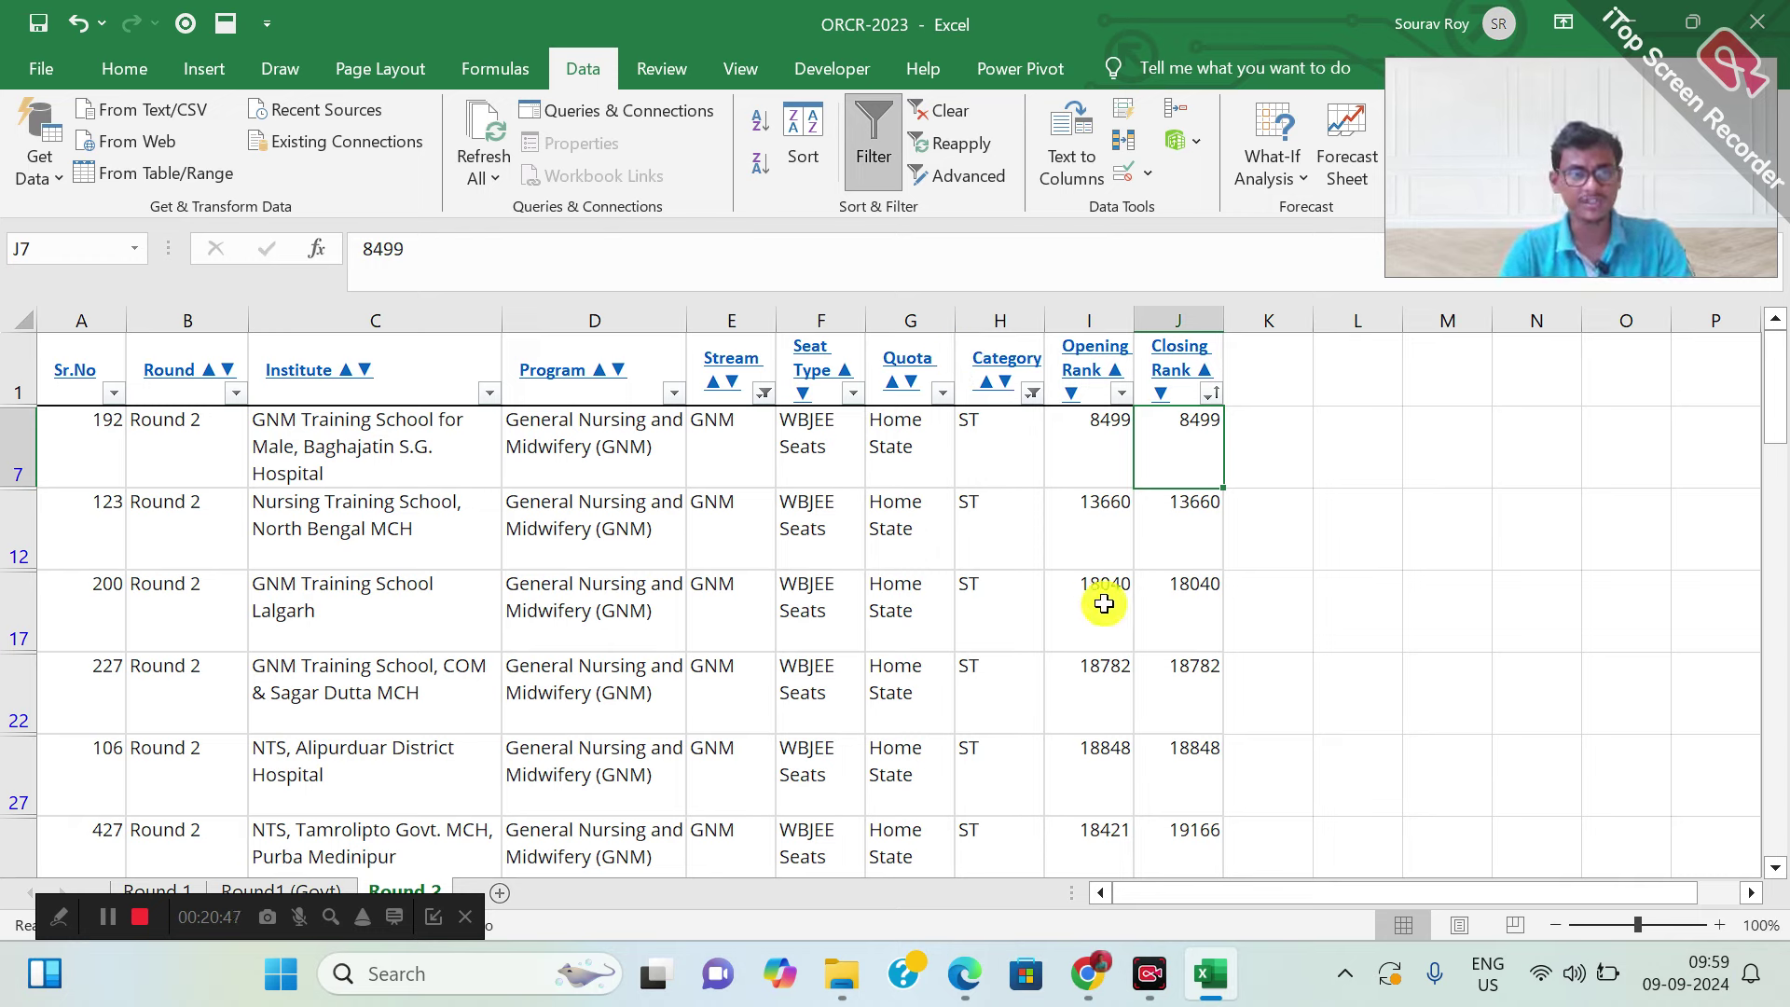
Examine the lowest ST closing ranks, from the GNM Training School Lalgarh entry down past the Sarat Chandra Chattopadhyay Govt. MCH entry
{"action": "left_click", "coordinate": [1179, 612]}
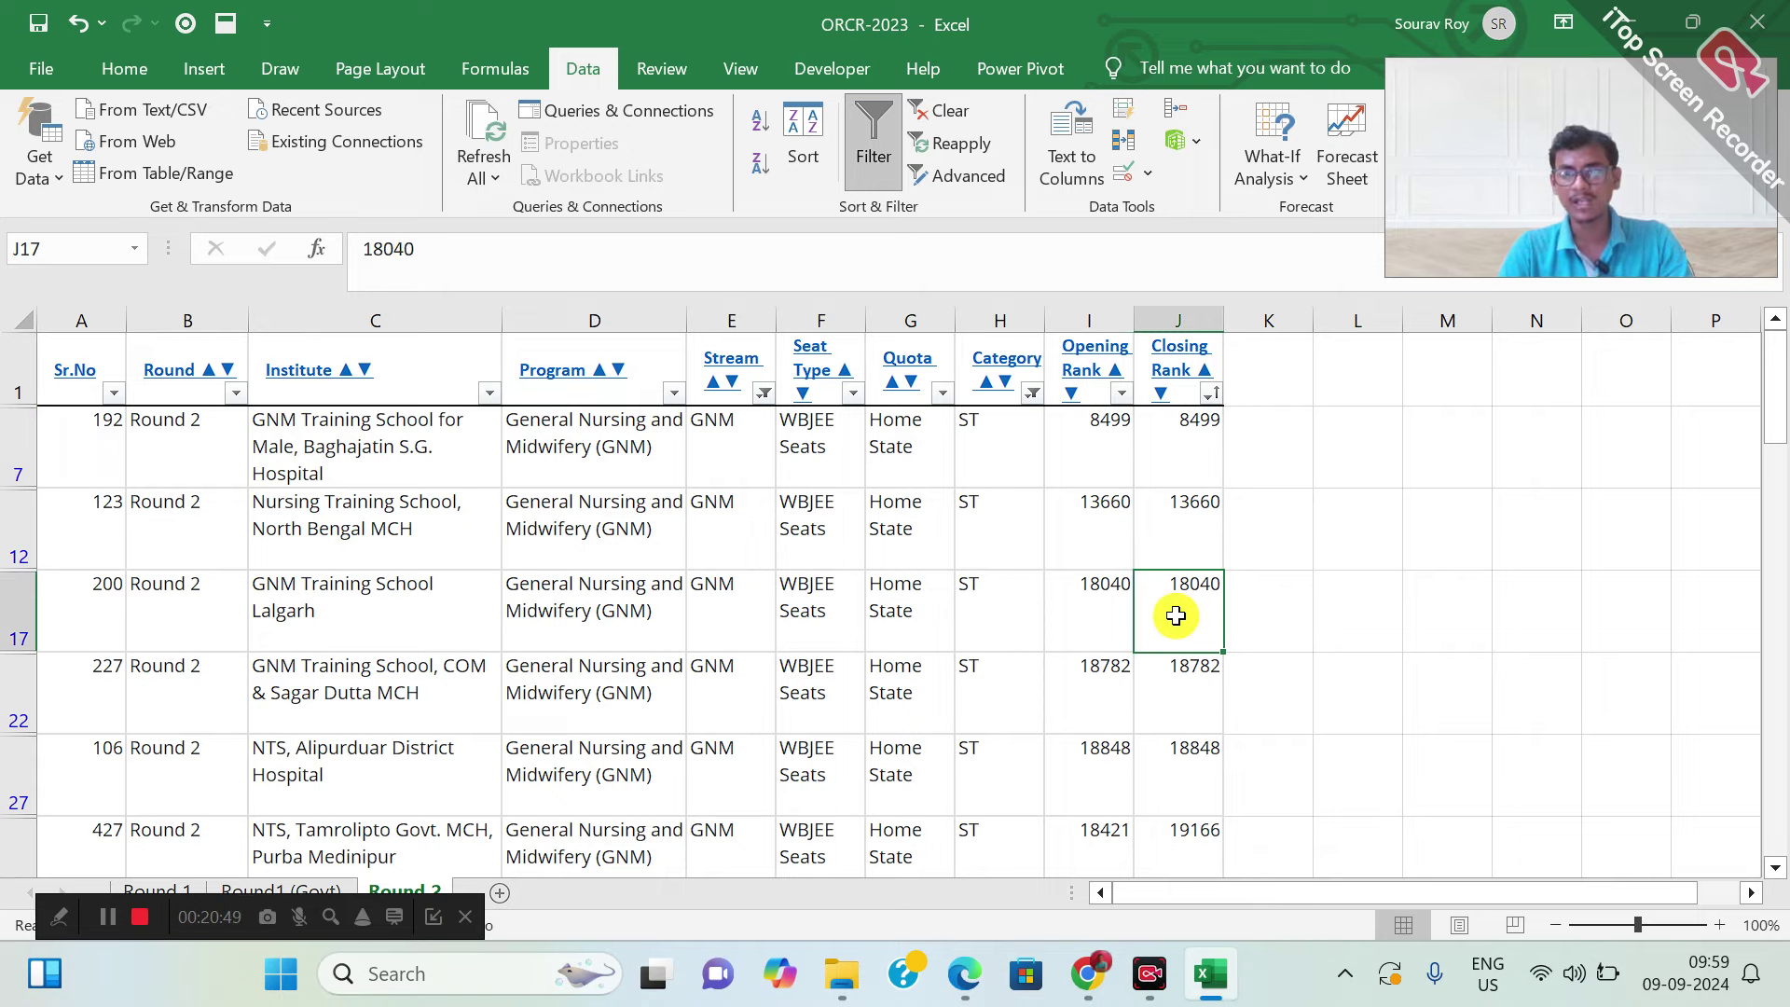
{"action": "scroll", "coordinate": [1175, 610], "scroll_direction": "down", "scroll_amount": 1}
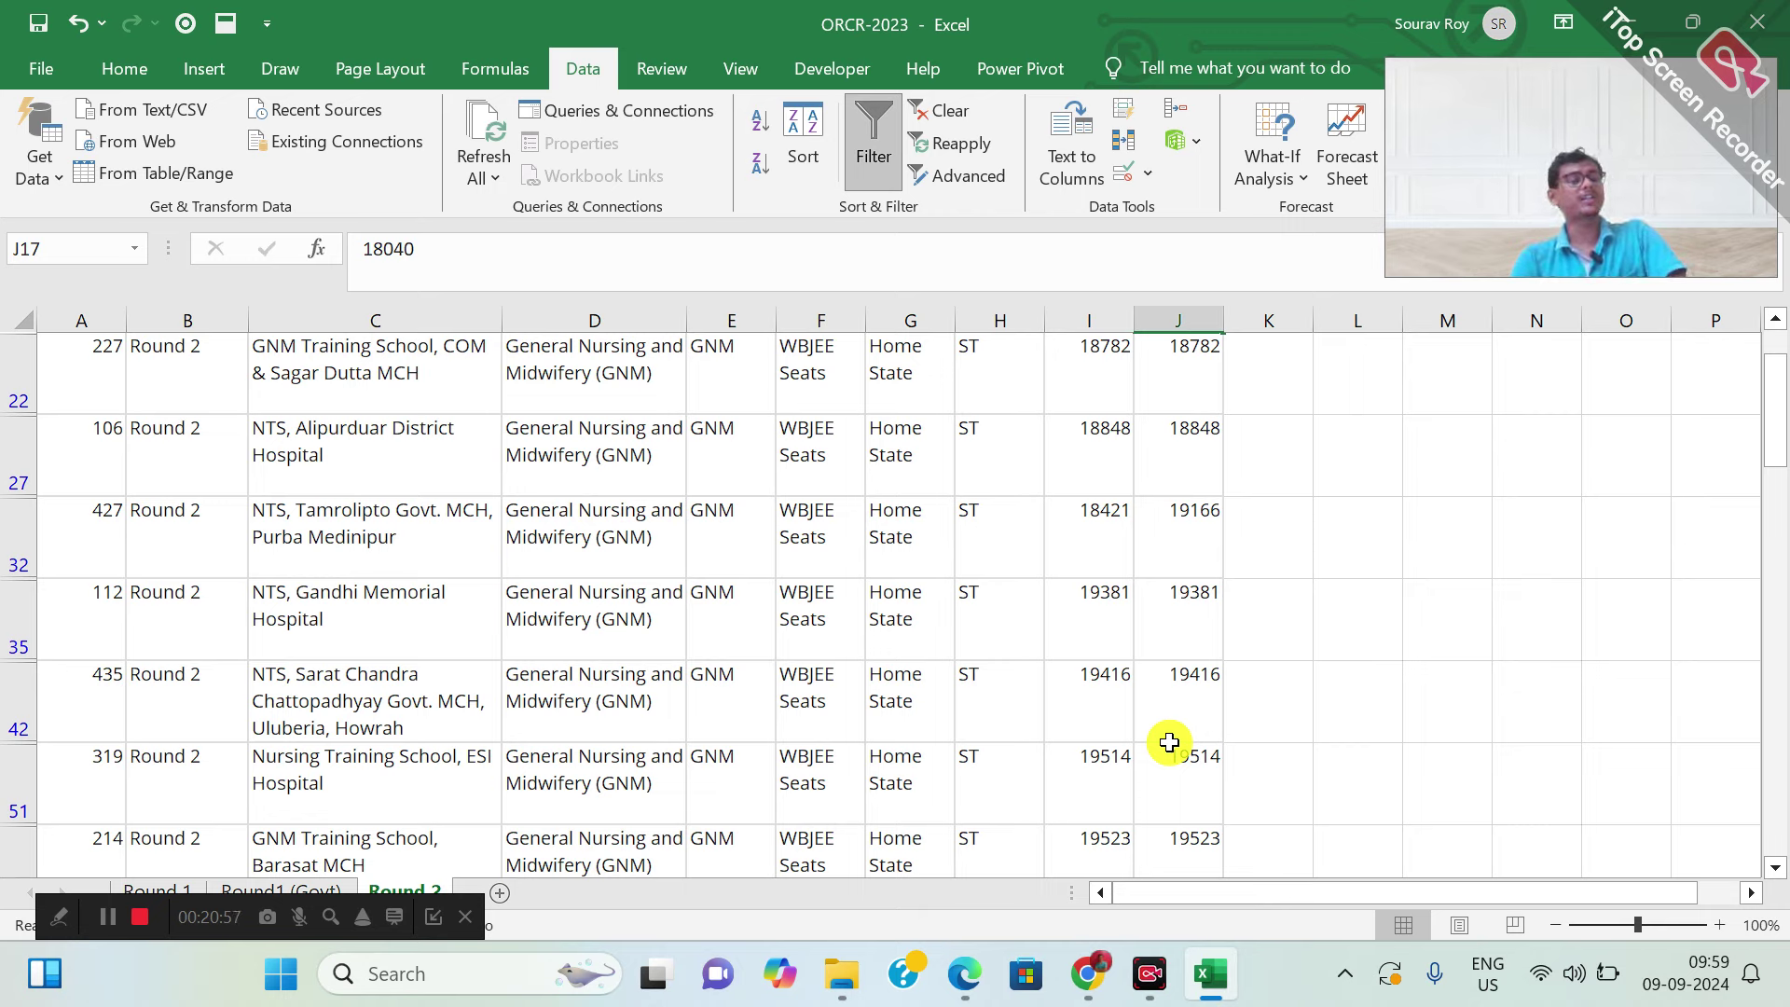
{"action": "key", "text": "Down"}
{"action": "key", "text": "Down"}
{"action": "key", "text": "Down"}
{"action": "key", "text": "Down"}
{"action": "key", "text": "Down"}
{"action": "key", "text": "Down"}
{"action": "key", "text": "Down"}
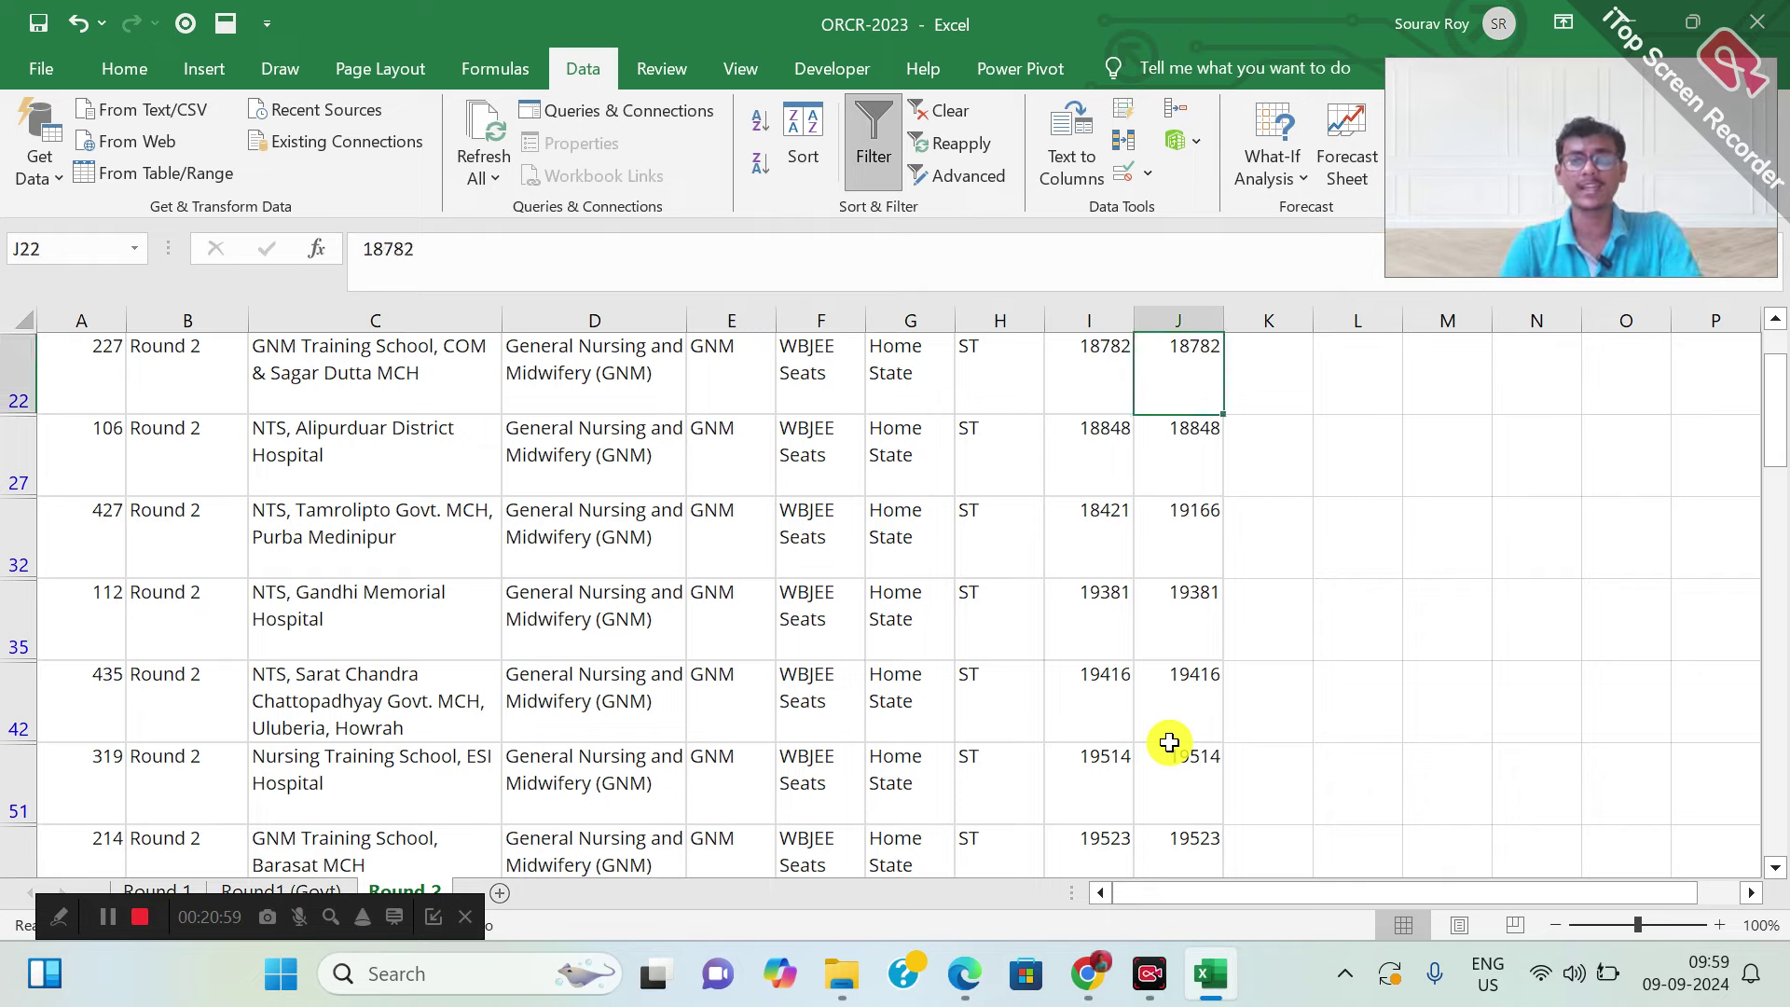
{"action": "key", "text": "Up"}
{"action": "key", "text": "Up"}
{"action": "key", "text": "Up"}
{"action": "key", "text": "Up"}
{"action": "key", "text": "Up"}
{"action": "key", "text": "Up"}
{"action": "key", "text": "Up"}
{"action": "key", "text": "Up"}
{"action": "key", "text": "Up"}
{"action": "key", "text": "Up"}
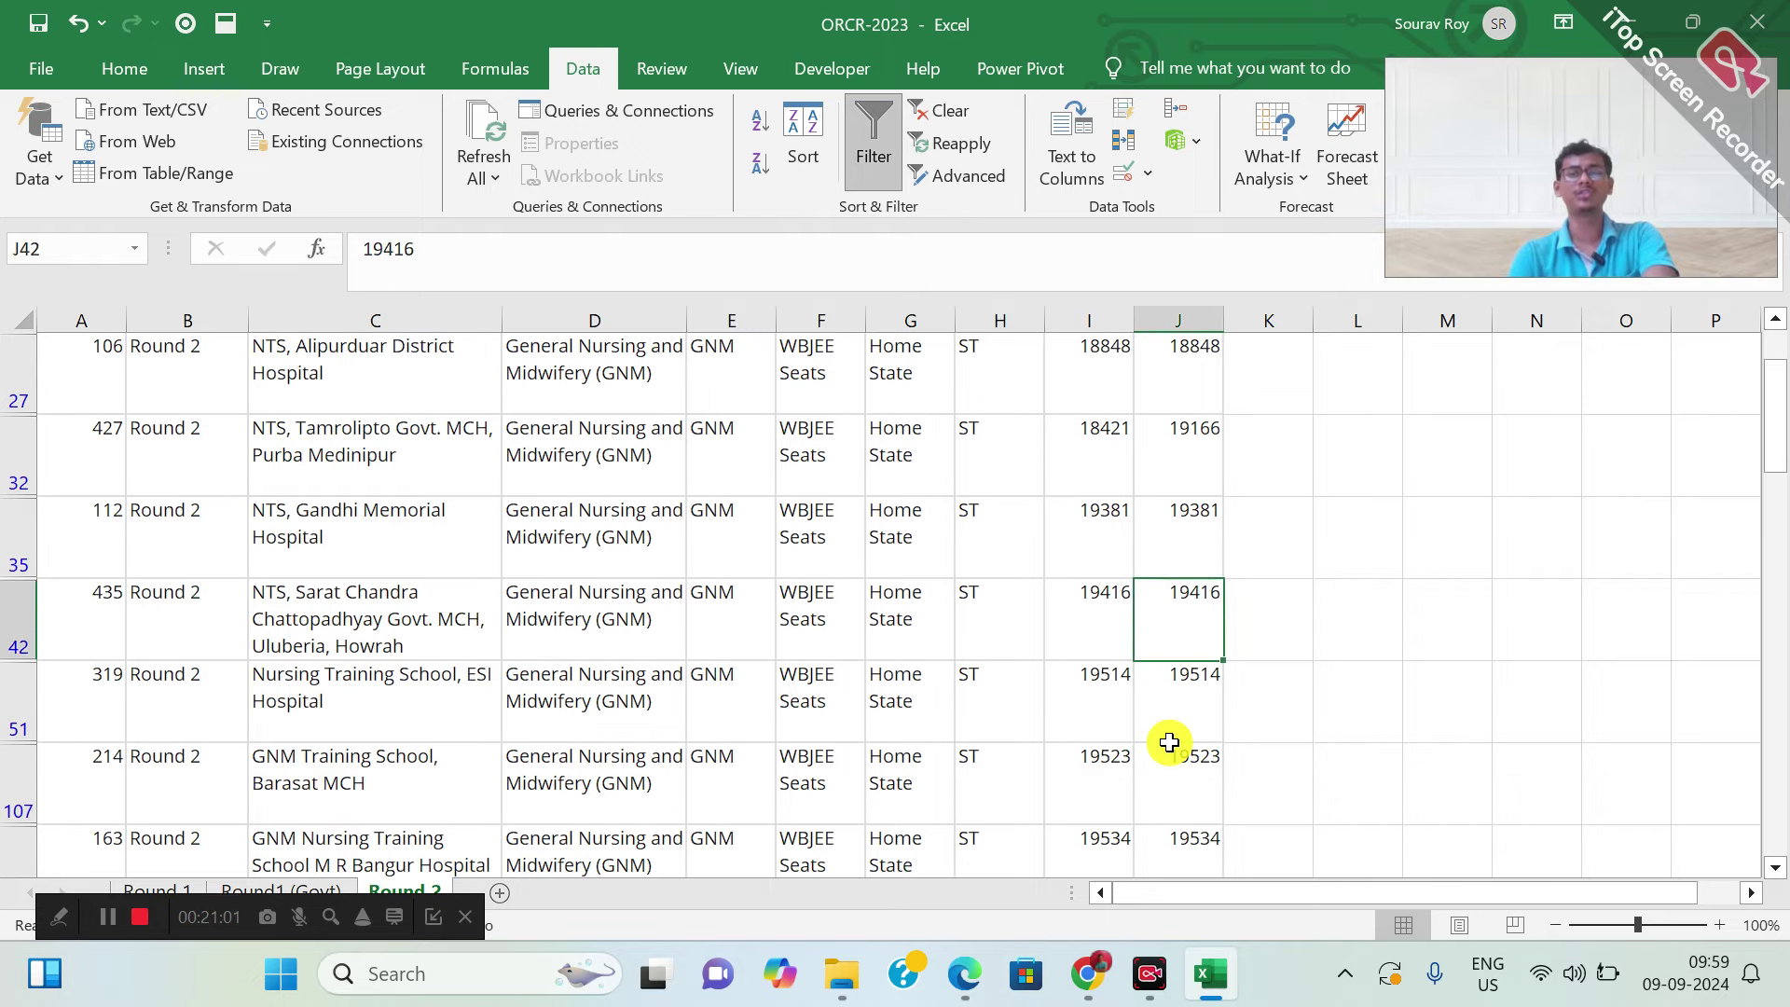
Freeze the panes at the first ST record so the header row stays in view while scrolling
{"action": "key", "text": "Down"}
{"action": "key", "text": "shift+space"}
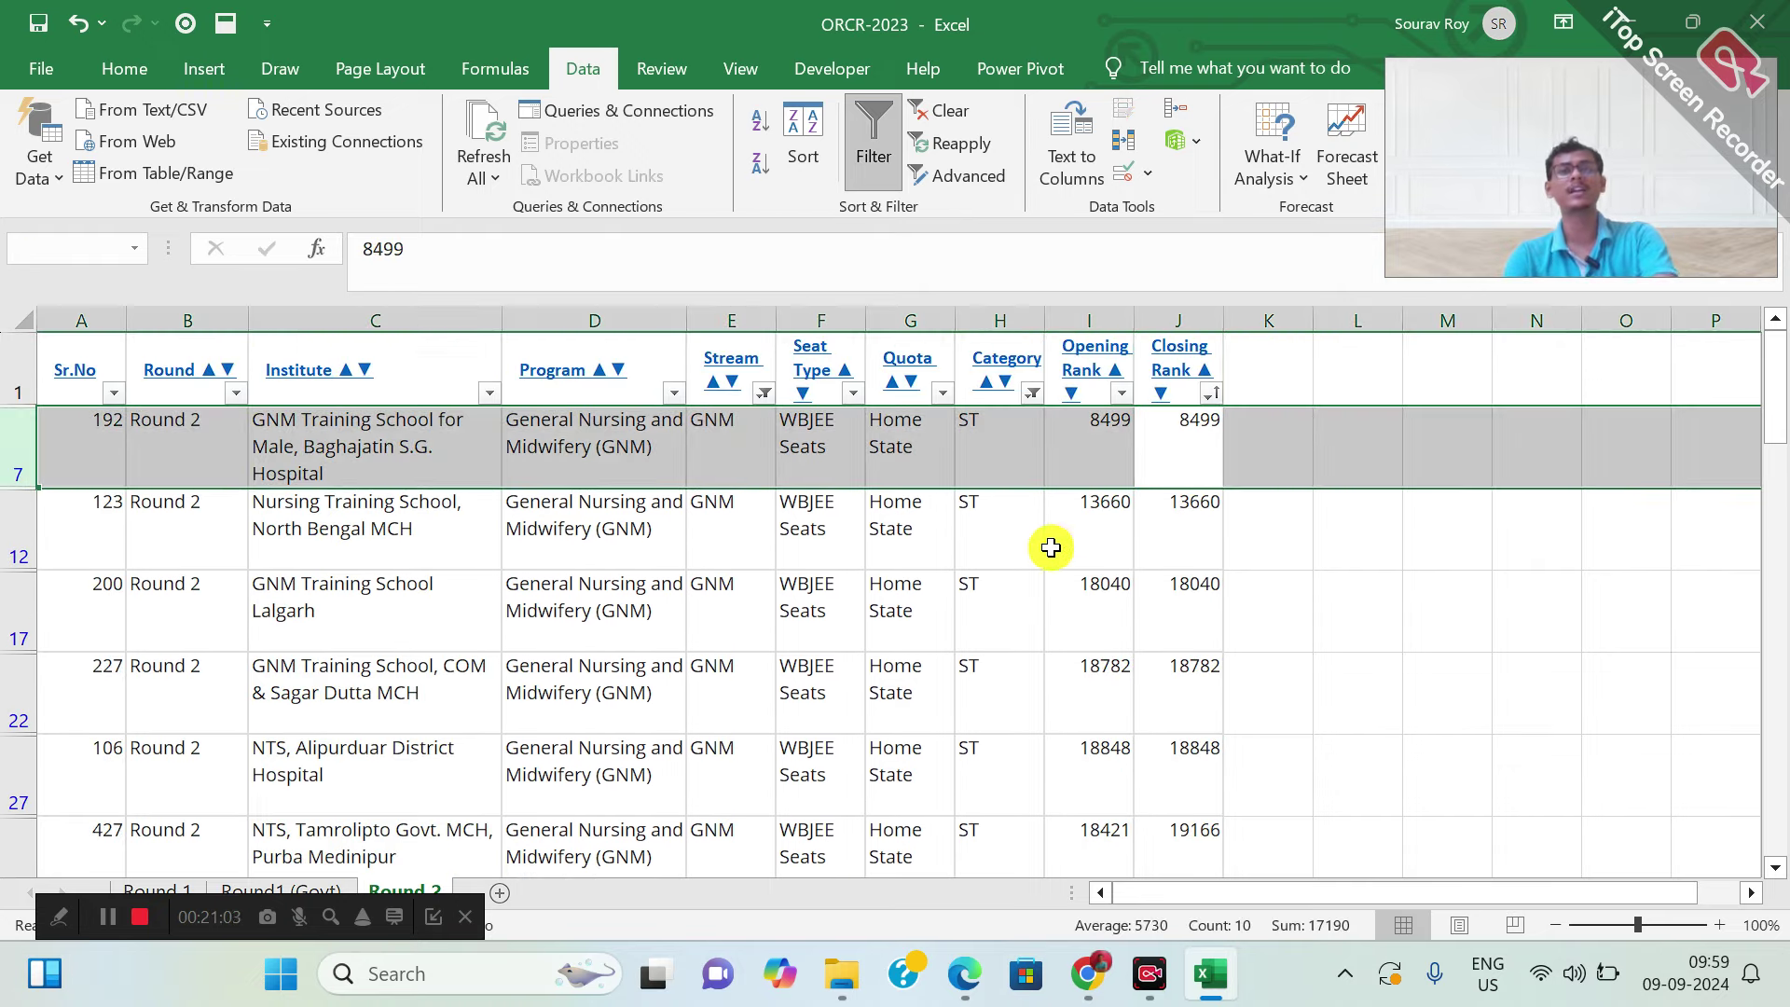
{"action": "left_click", "coordinate": [737, 67]}
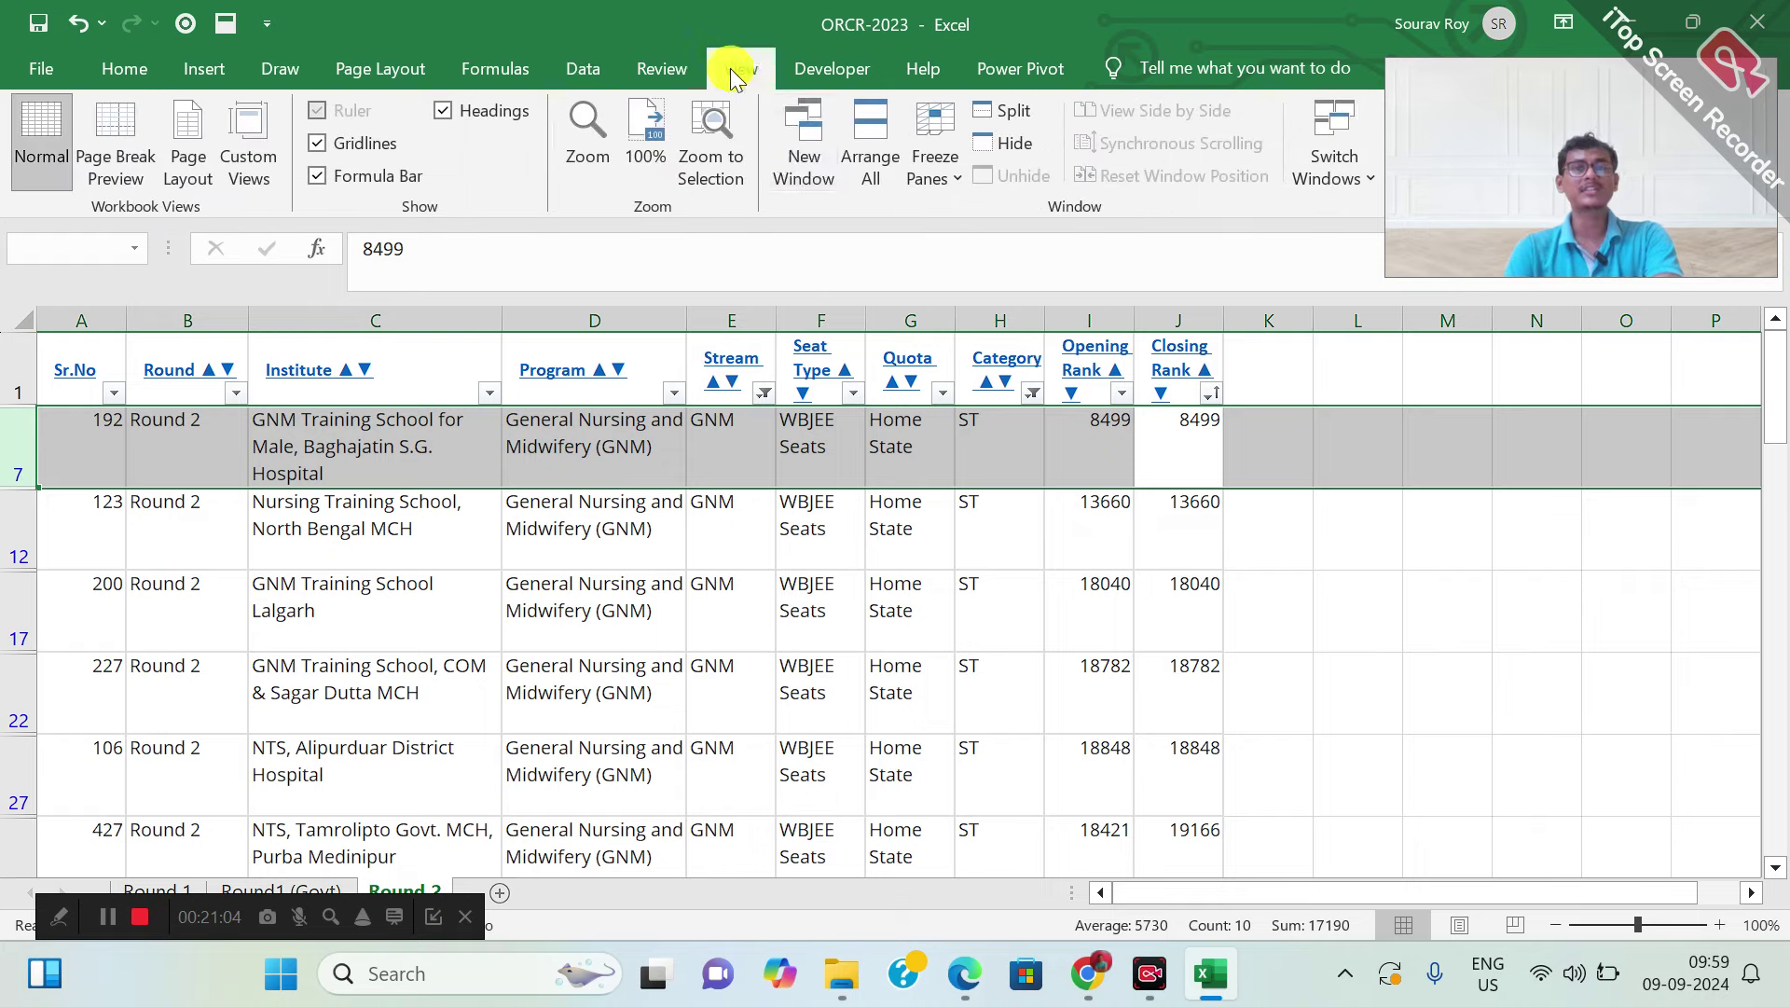
{"action": "left_click", "coordinate": [923, 182]}
{"action": "left_click", "coordinate": [999, 233]}
Compare the ST closing ranks from the North Bengal MCH entry down to the GHM Nursing Institution entry
{"action": "key", "text": "Down"}
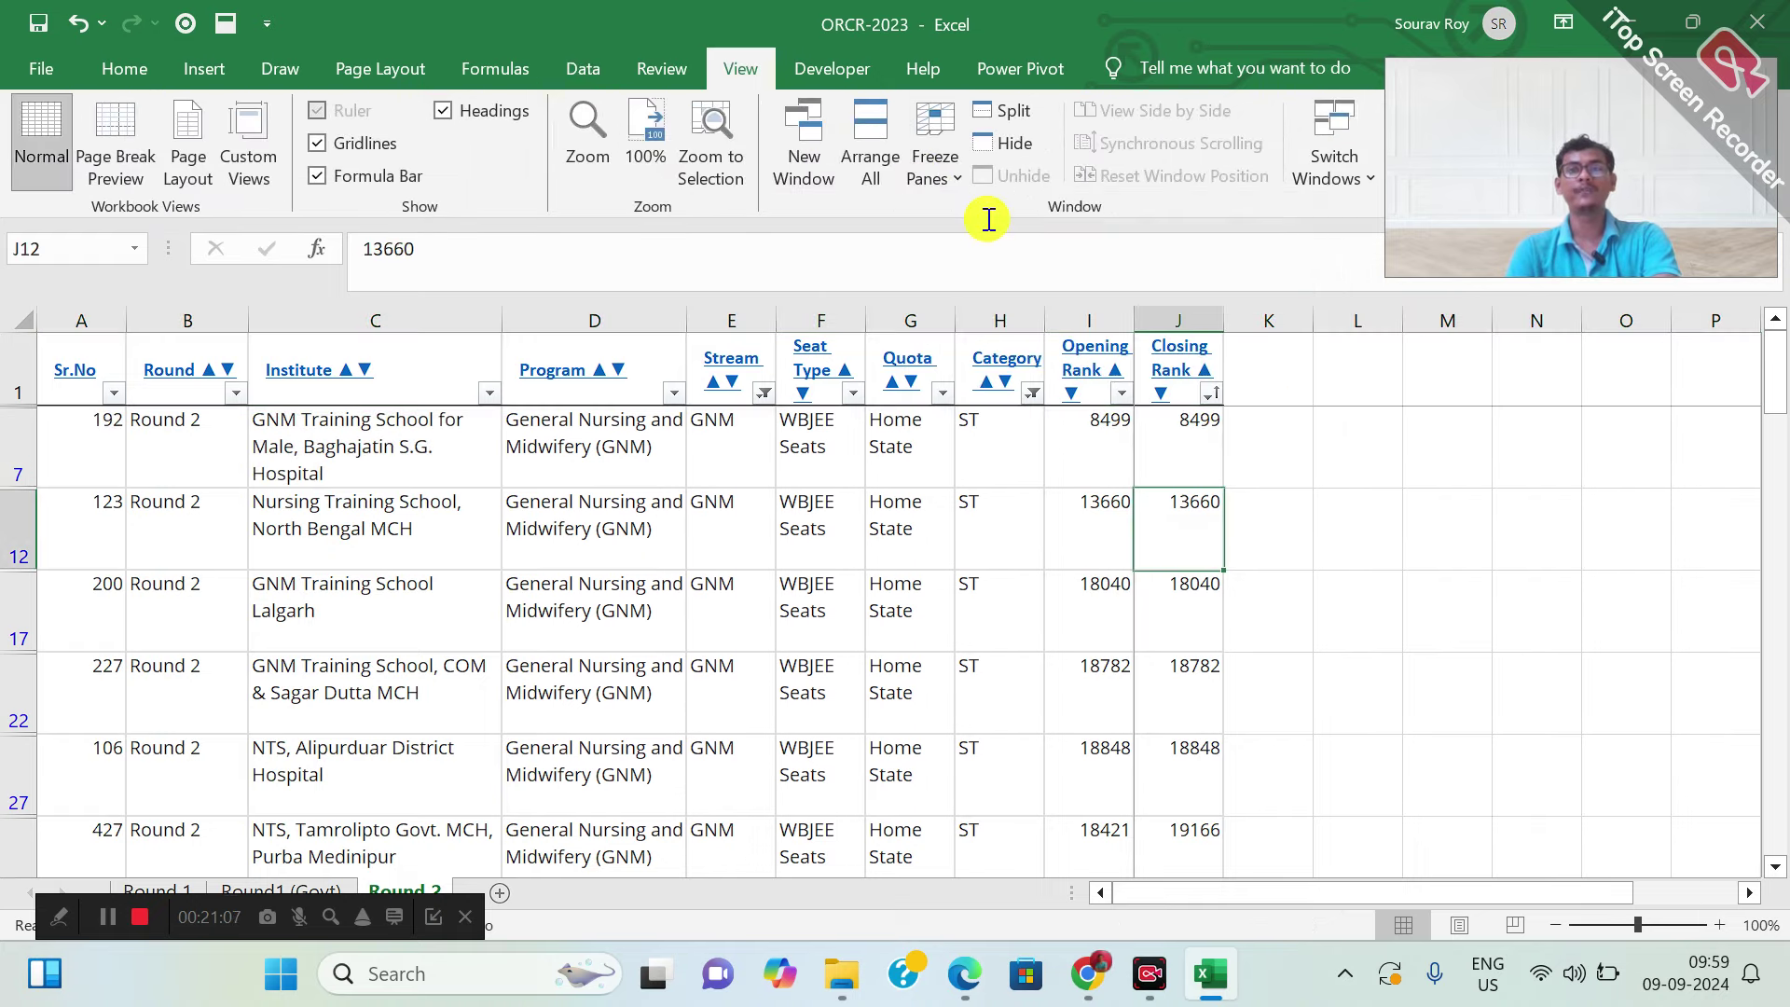
{"action": "key", "text": "Down"}
{"action": "key", "text": "Down"}
{"action": "key", "text": "Down"}
{"action": "key", "text": "Down"}
{"action": "key", "text": "Down"}
{"action": "key", "text": "Down"}
{"action": "key", "text": "Down"}
{"action": "key", "text": "Down"}
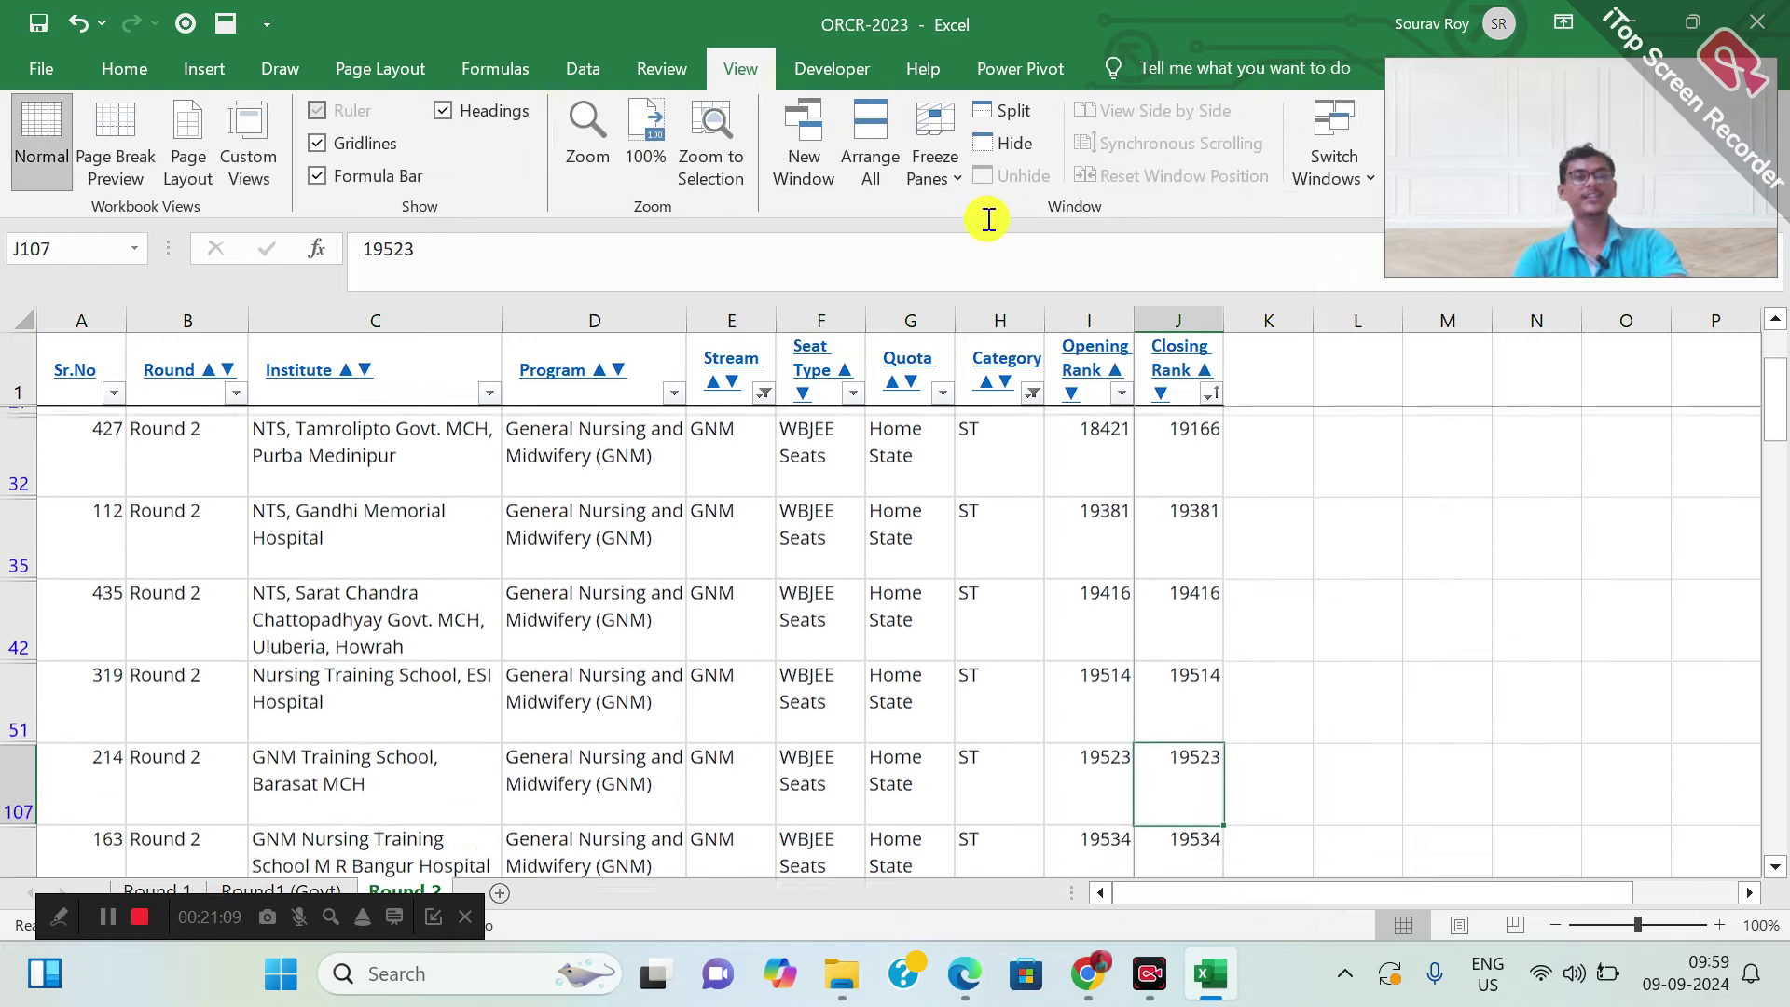
{"action": "key", "text": "Down"}
{"action": "key", "text": "Down"}
{"action": "key", "text": "Down"}
{"action": "key", "text": "Down"}
{"action": "key", "text": "Down"}
{"action": "key", "text": "Down"}
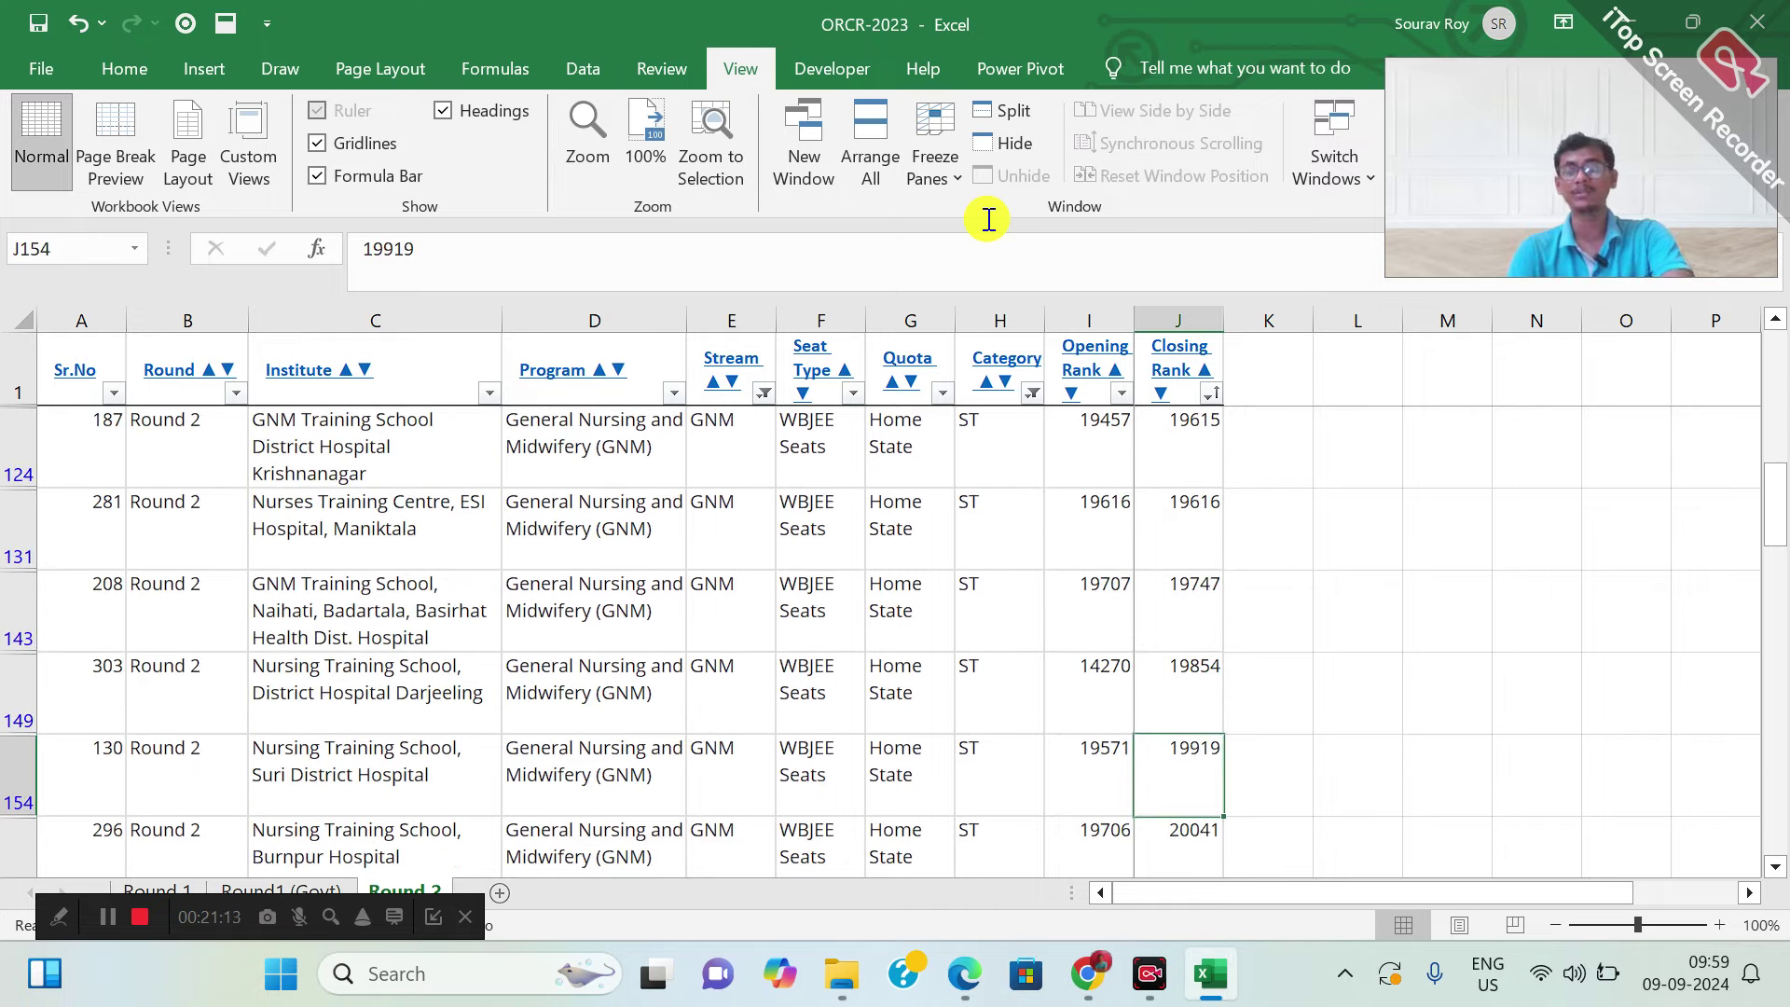
{"action": "key", "text": "Down"}
{"action": "key", "text": "Down"}
{"action": "key", "text": "Down"}
{"action": "key", "text": "Down"}
{"action": "key", "text": "Down"}
{"action": "key", "text": "Down"}
{"action": "key", "text": "Down"}
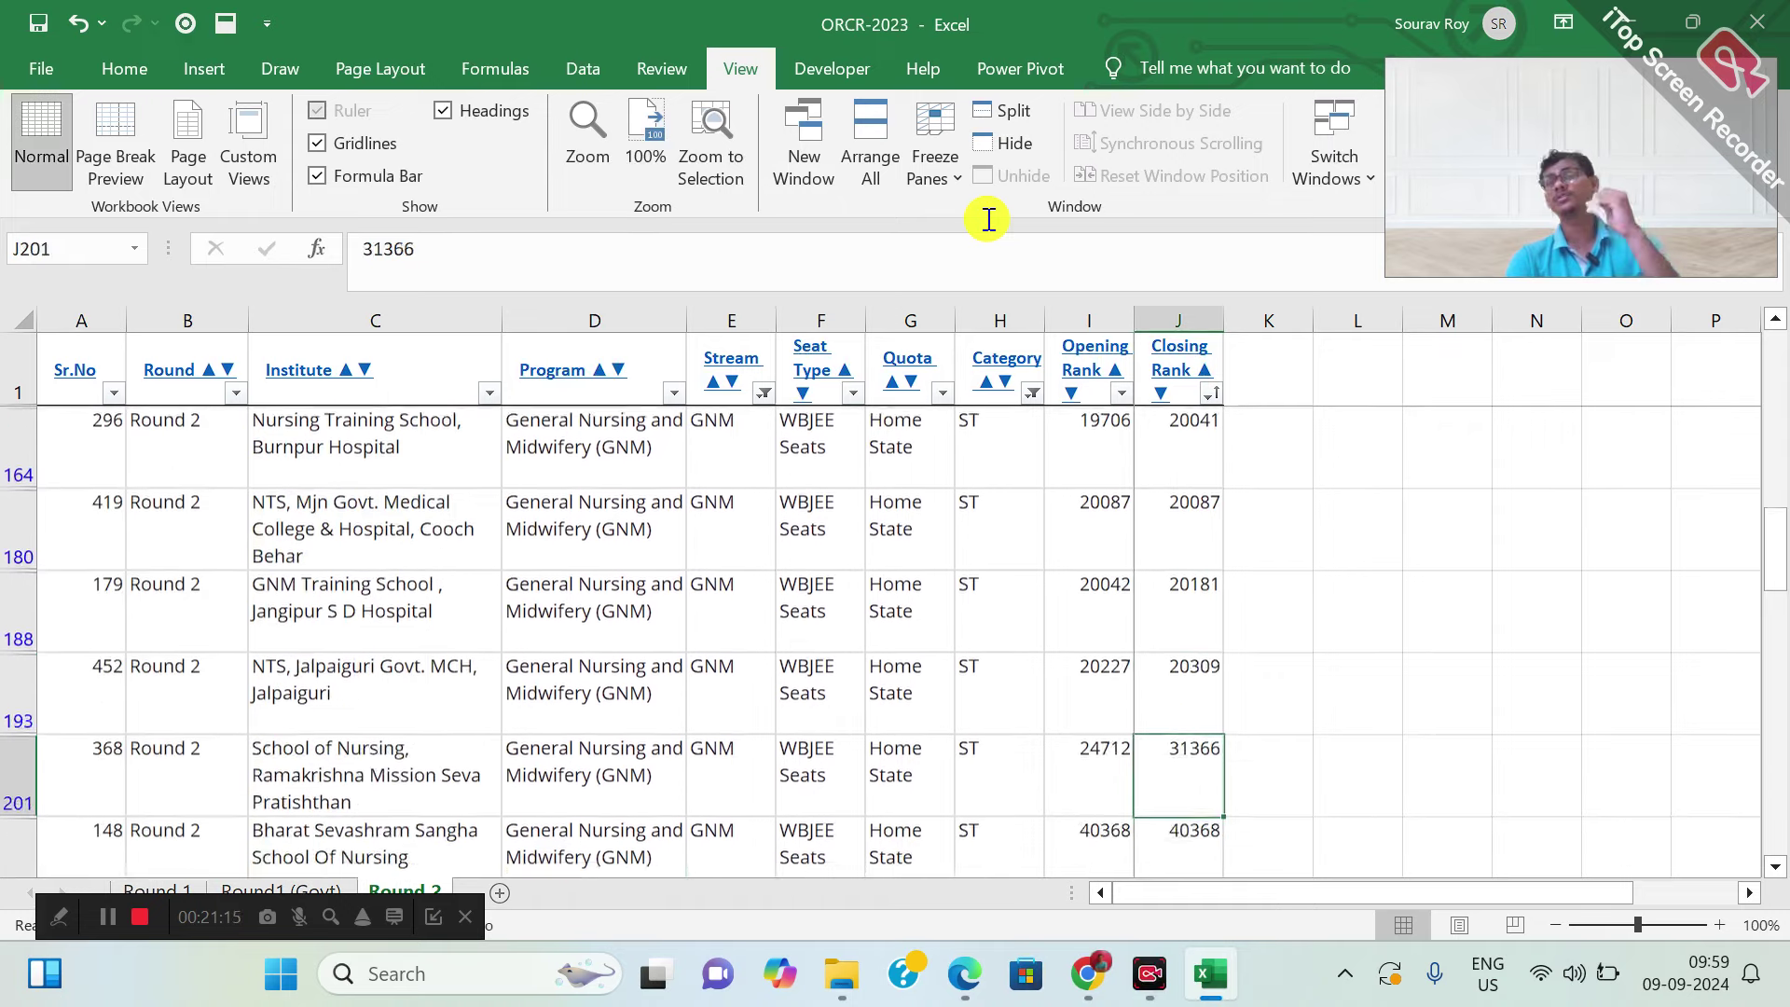
{"action": "key", "text": "Down"}
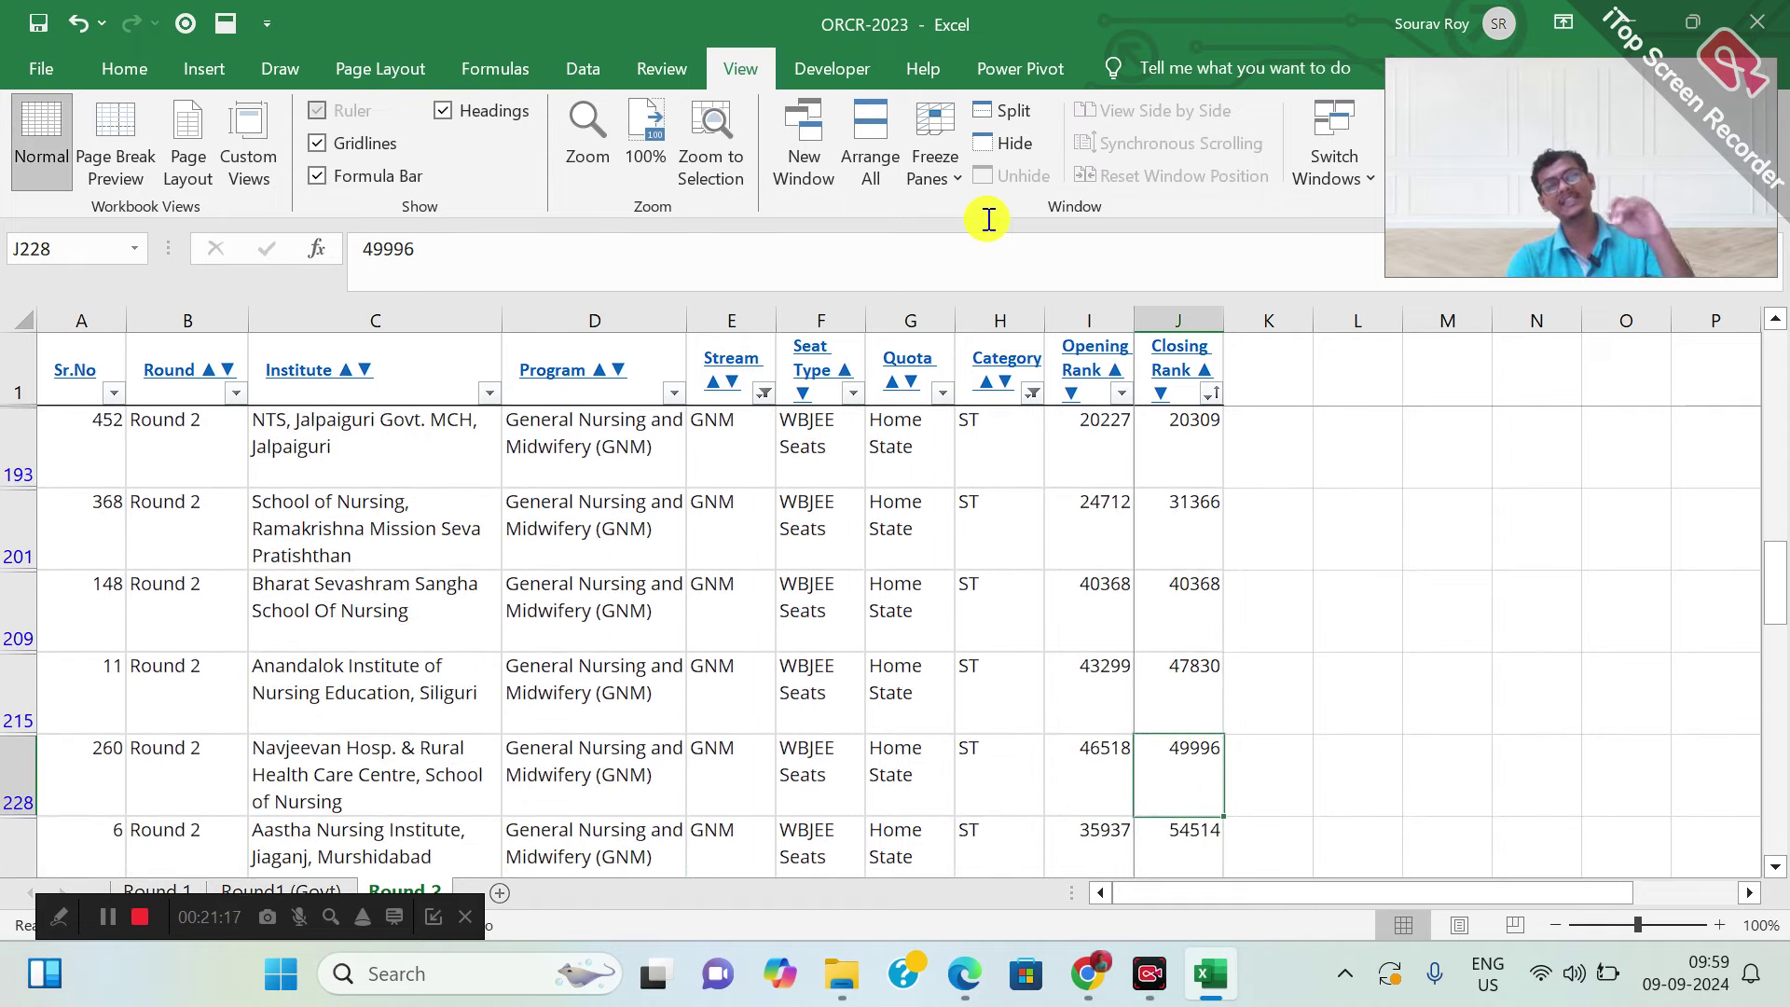
{"action": "key", "text": "Down"}
{"action": "key", "text": "Down"}
{"action": "key", "text": "Down"}
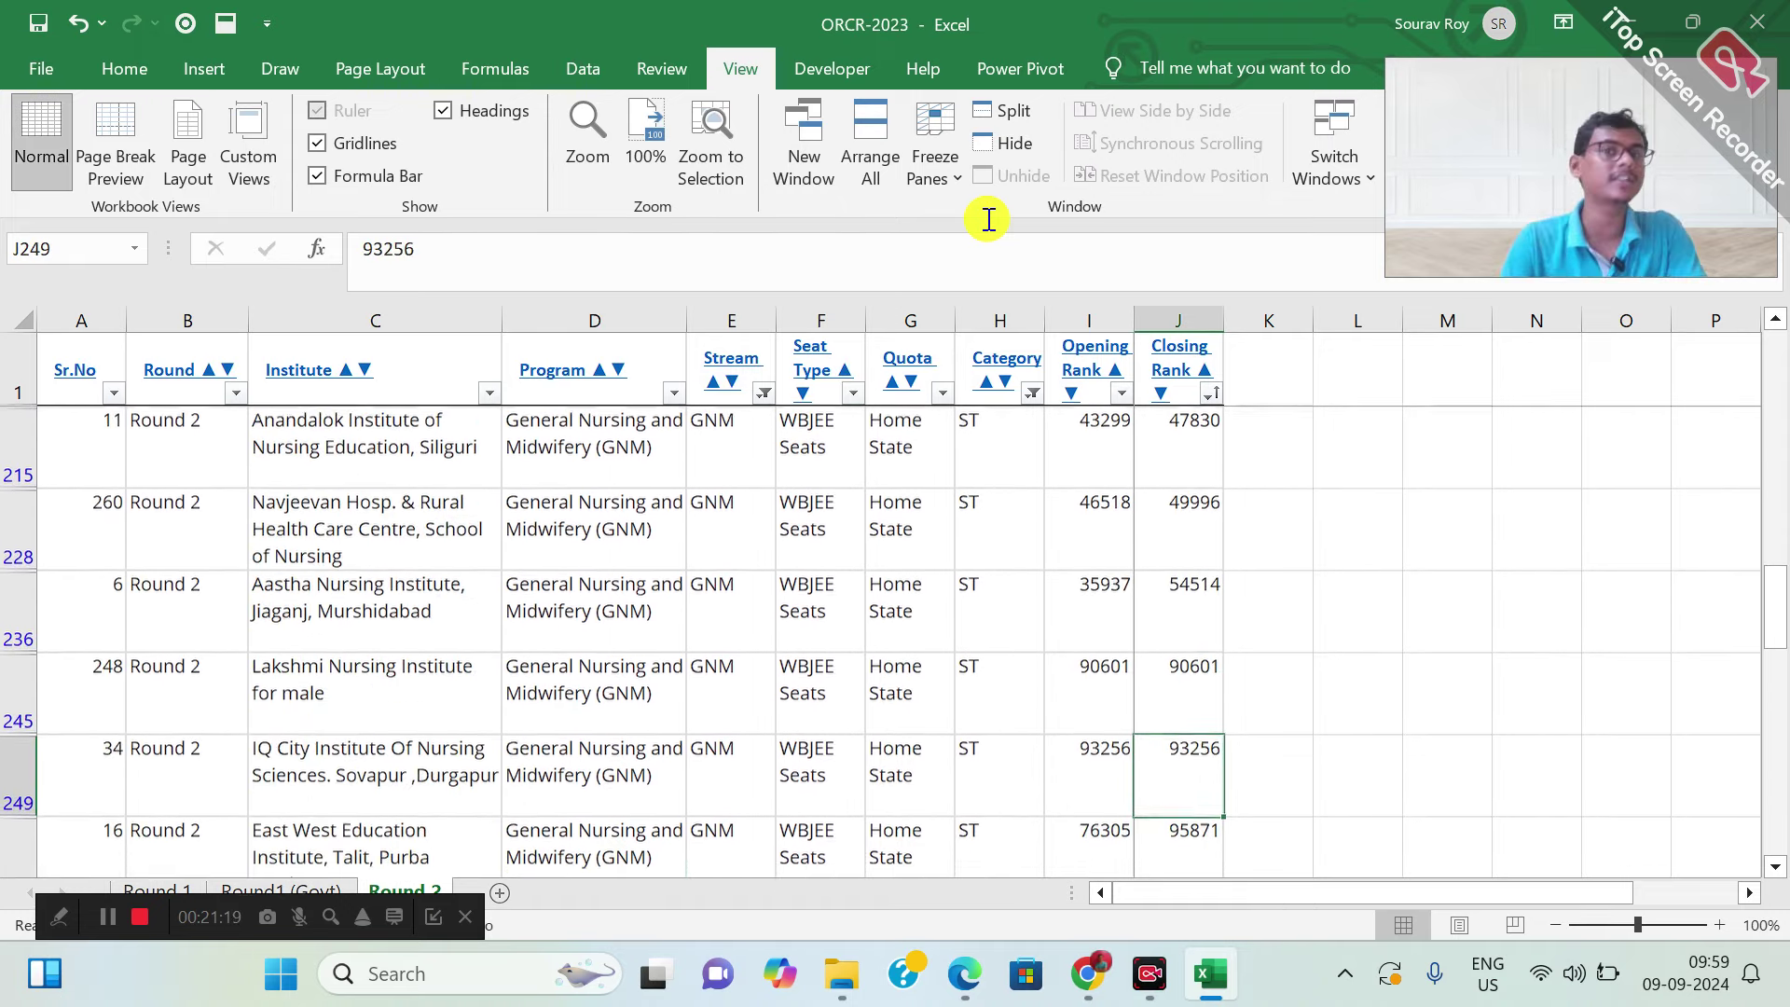
{"action": "key", "text": "Down"}
{"action": "key", "text": "Down"}
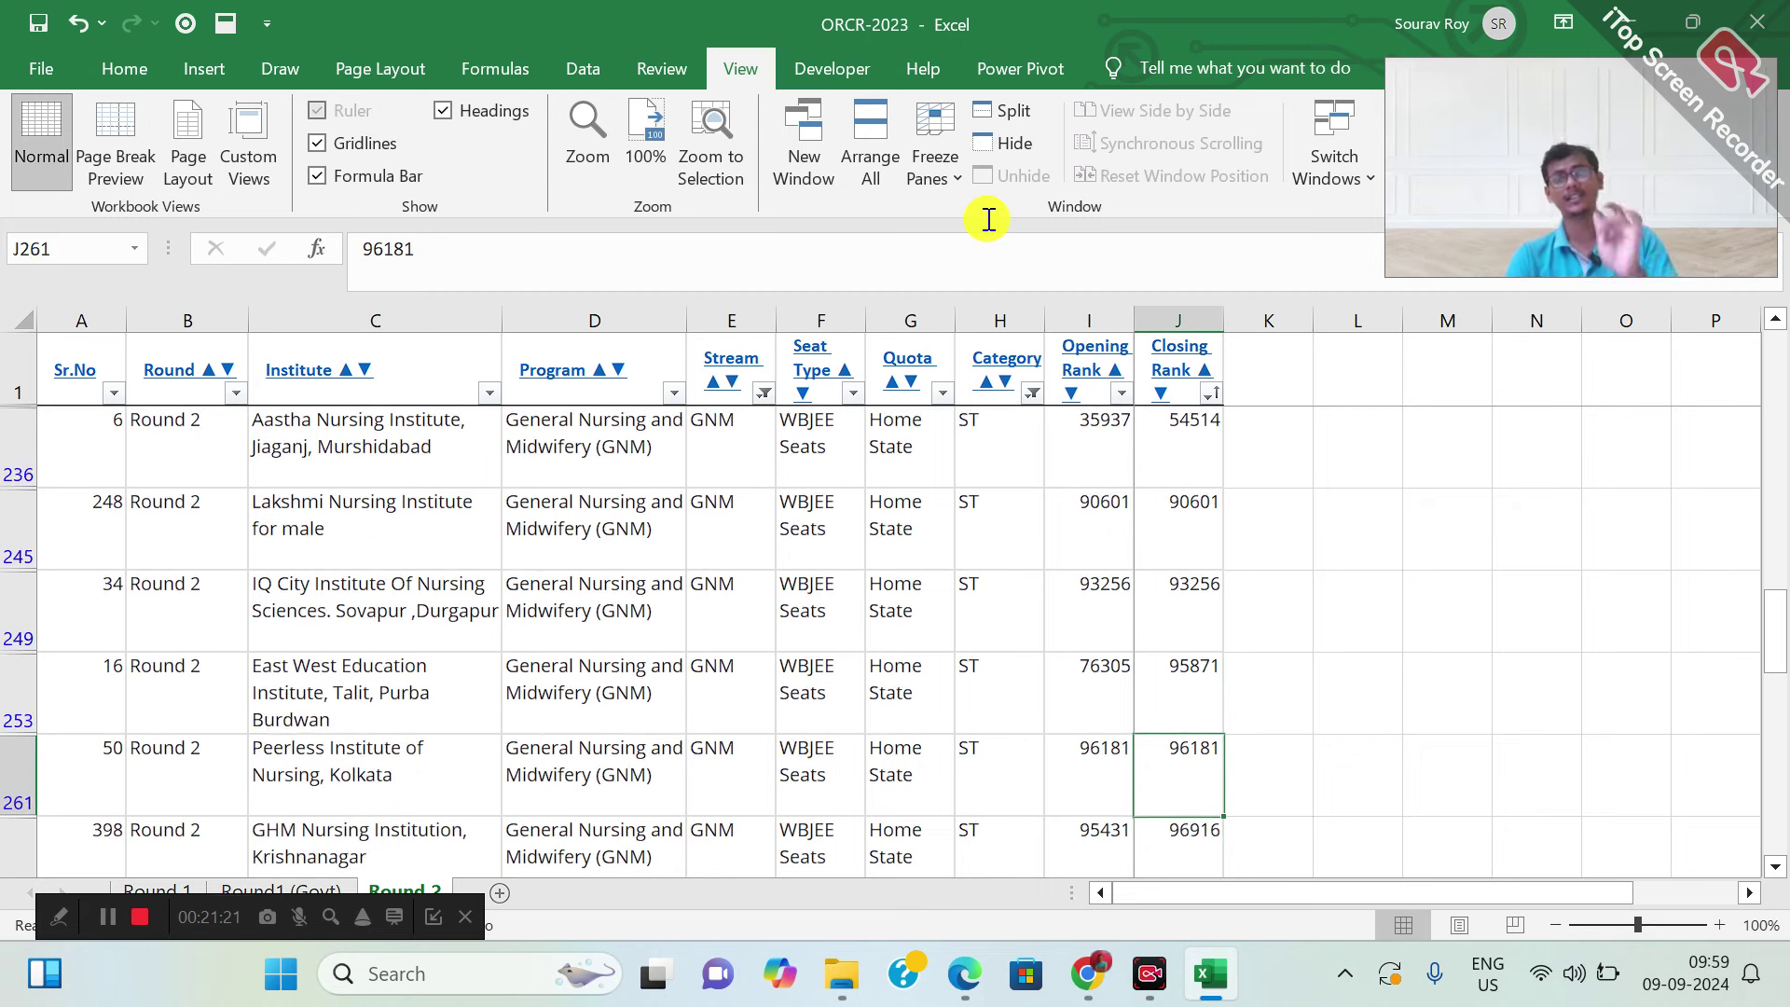
{"action": "key", "text": "Down"}
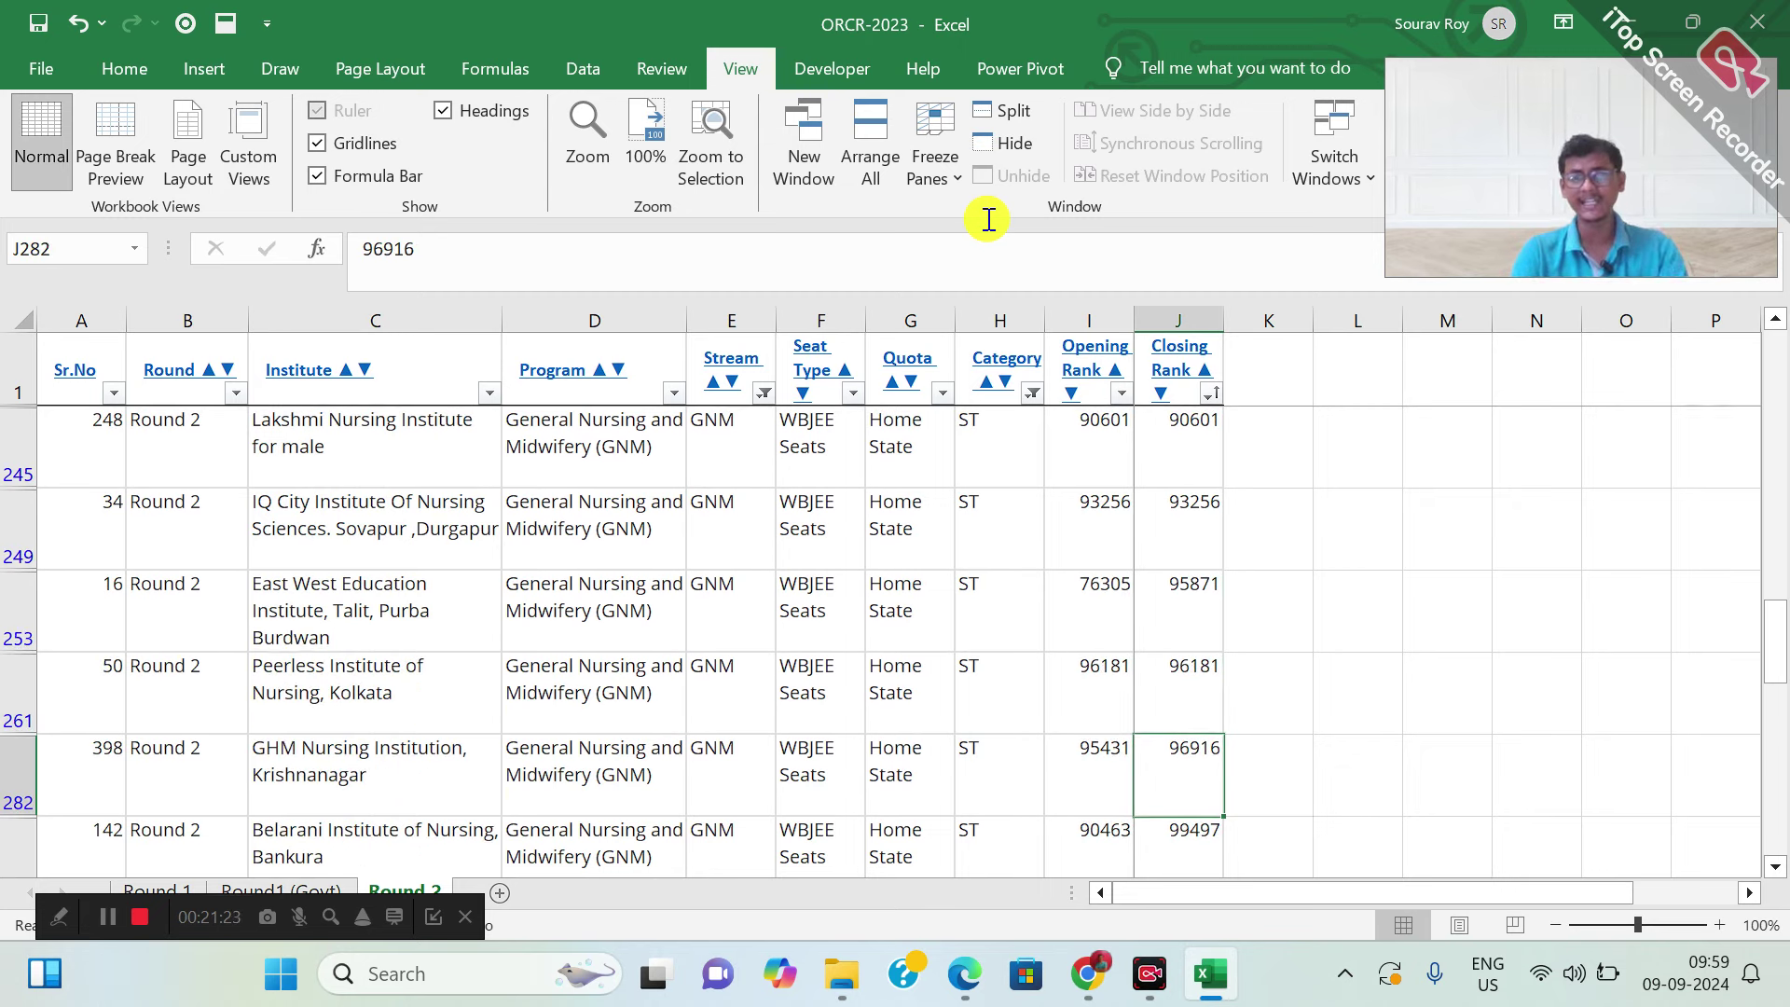
Enlarge the sheet to 110% and examine the remaining ST closing ranks down to the end of the list
{"action": "left_click", "coordinate": [1721, 926]}
{"action": "key", "text": "Down"}
{"action": "key", "text": "Down"}
{"action": "key", "text": "Down"}
{"action": "key", "text": "Down"}
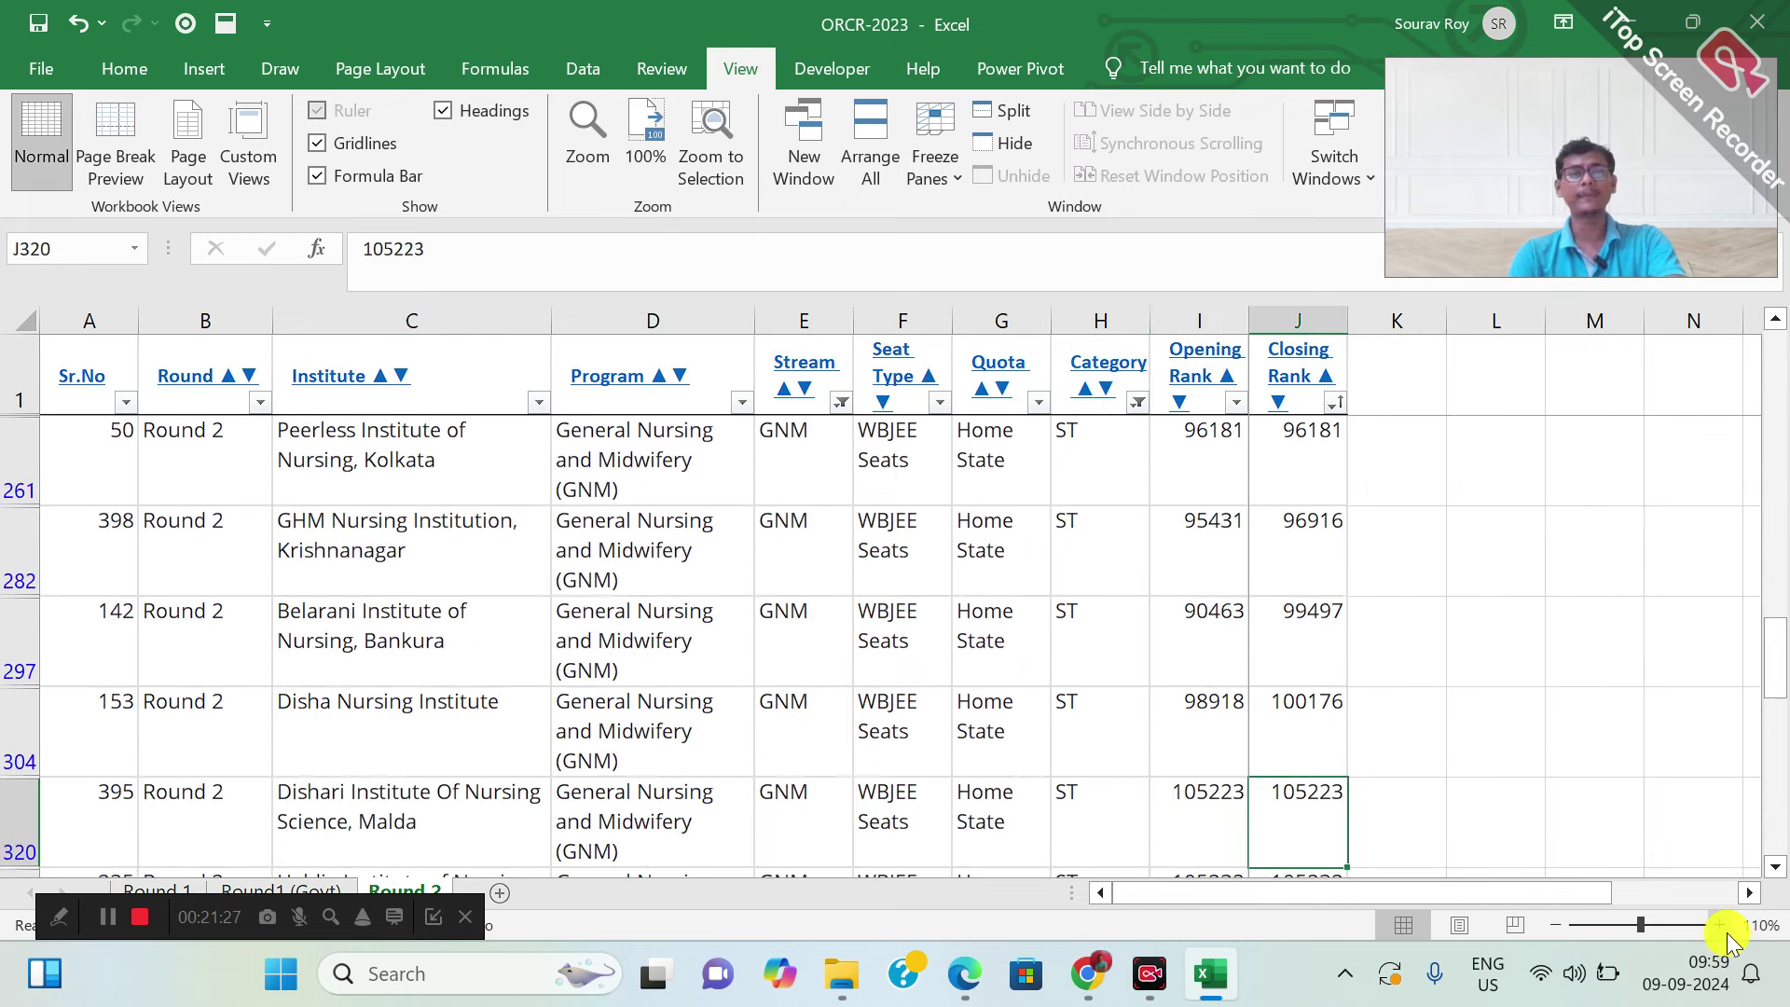
{"action": "key", "text": "Down"}
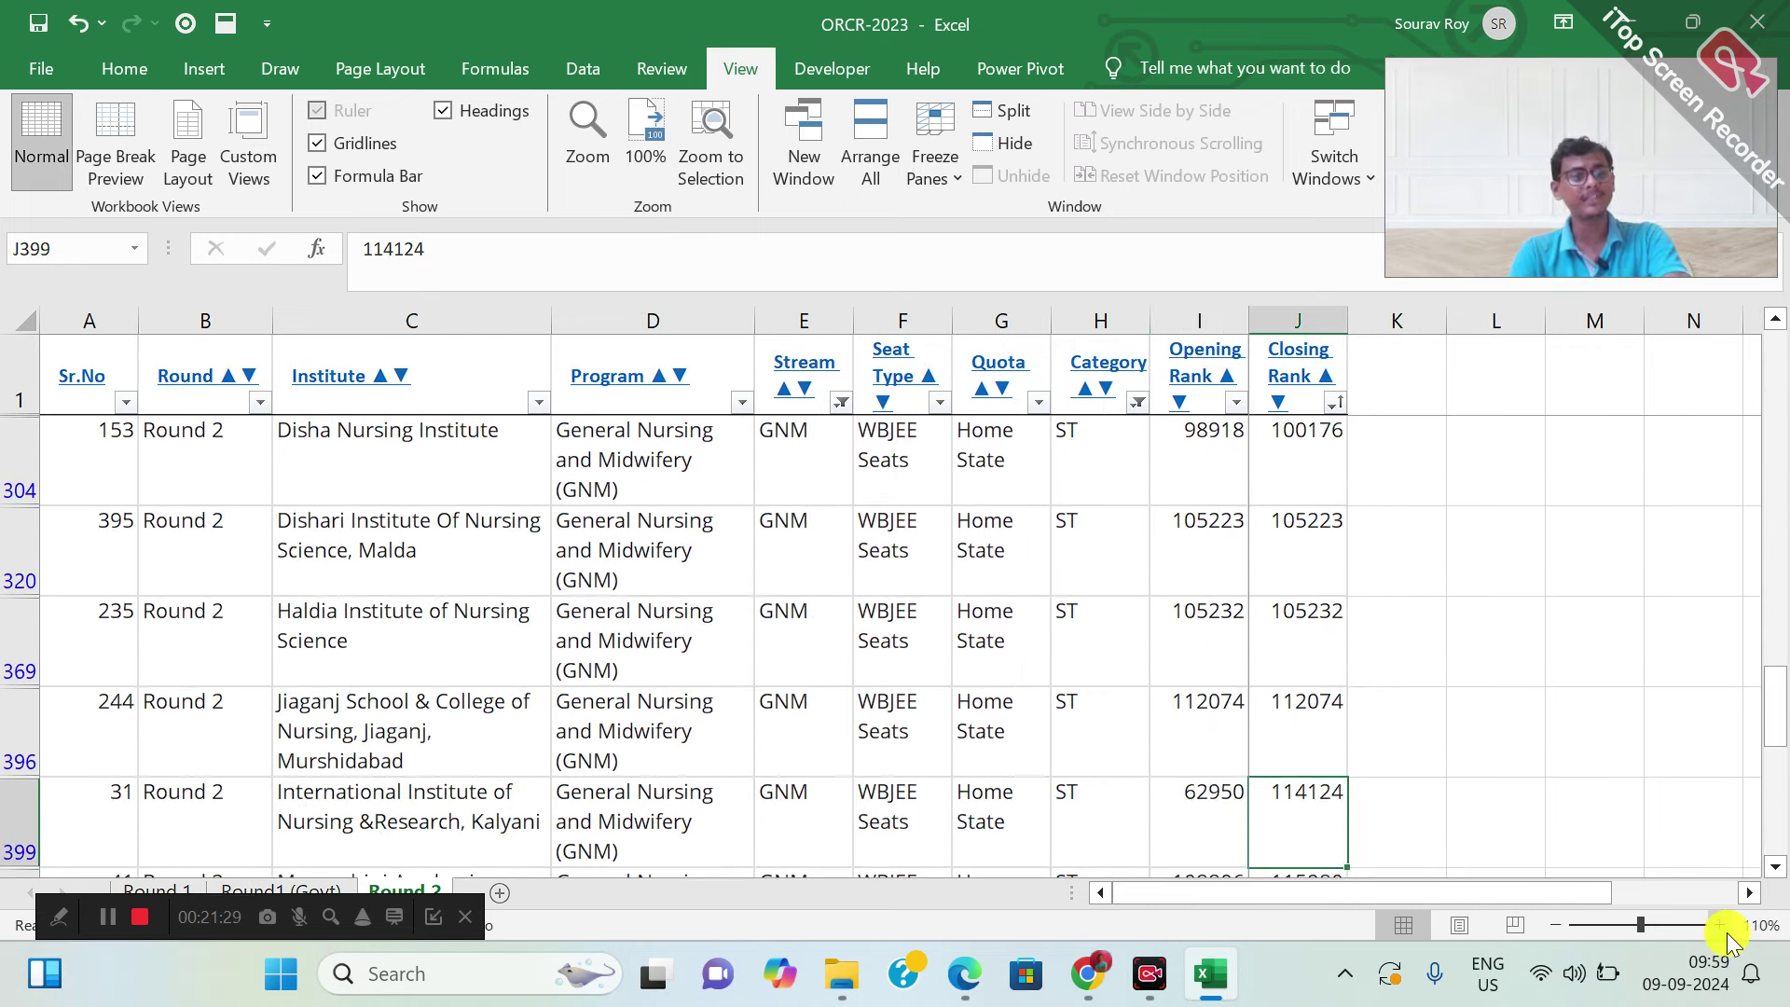
{"action": "key", "text": "Down"}
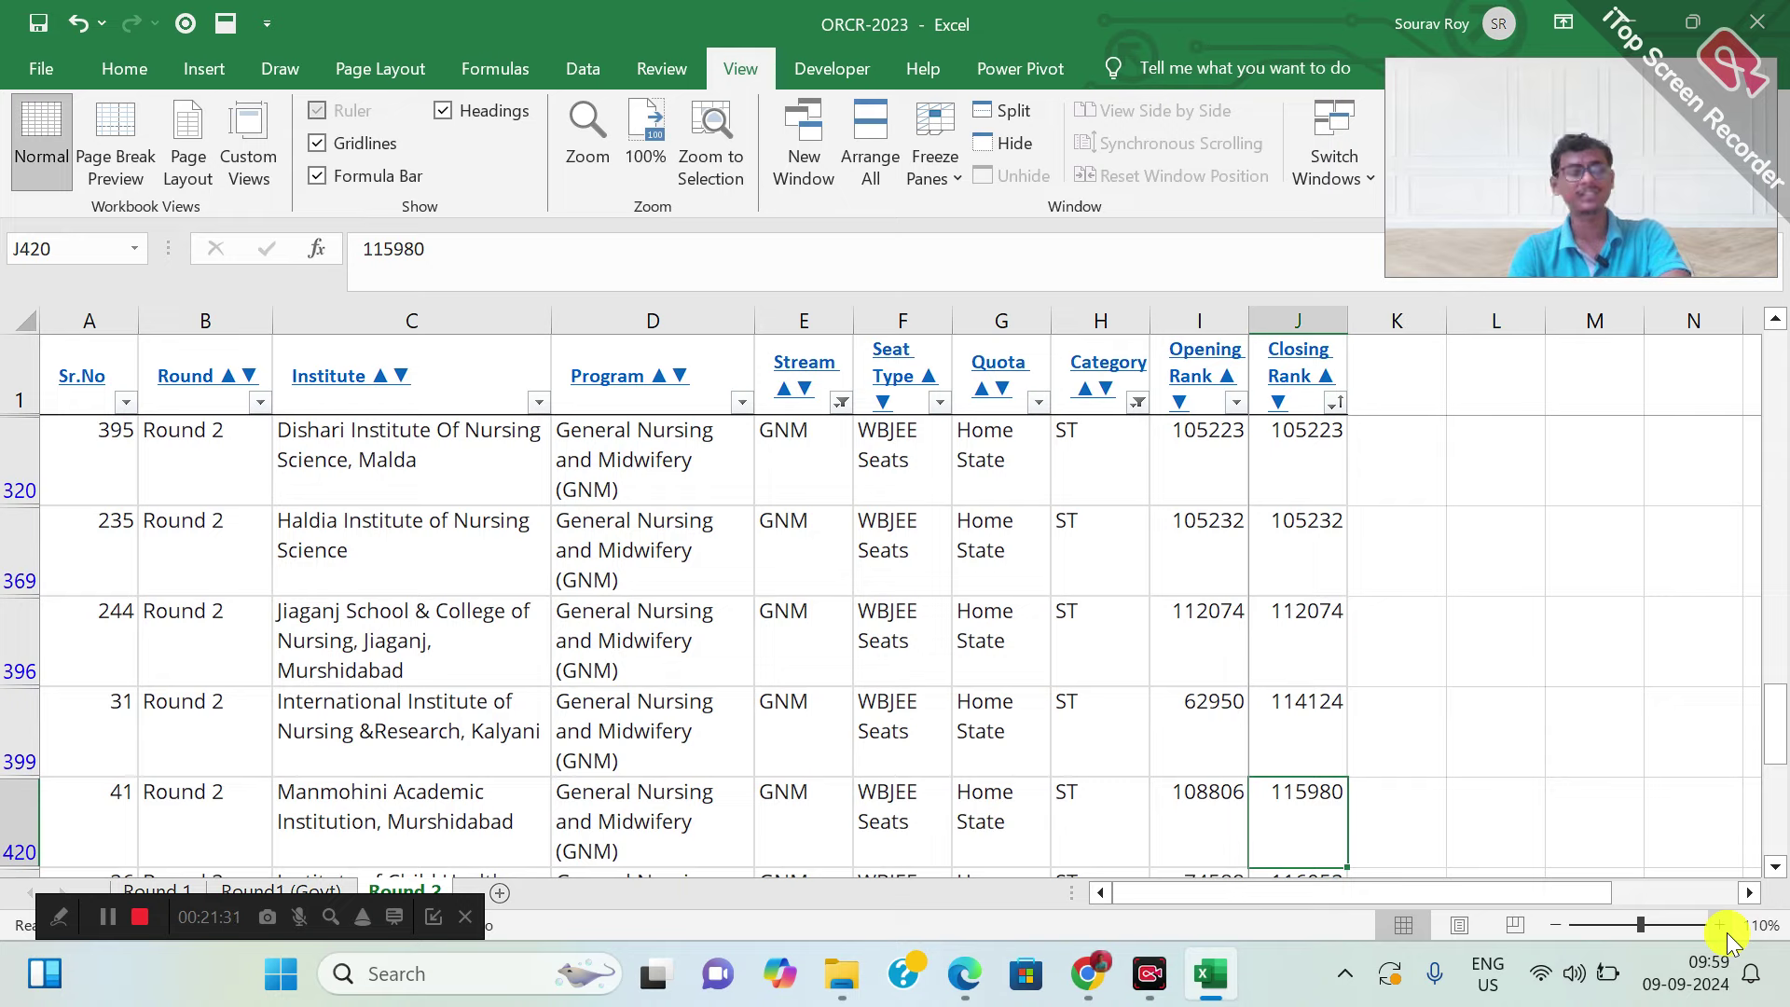
{"action": "key", "text": "Down"}
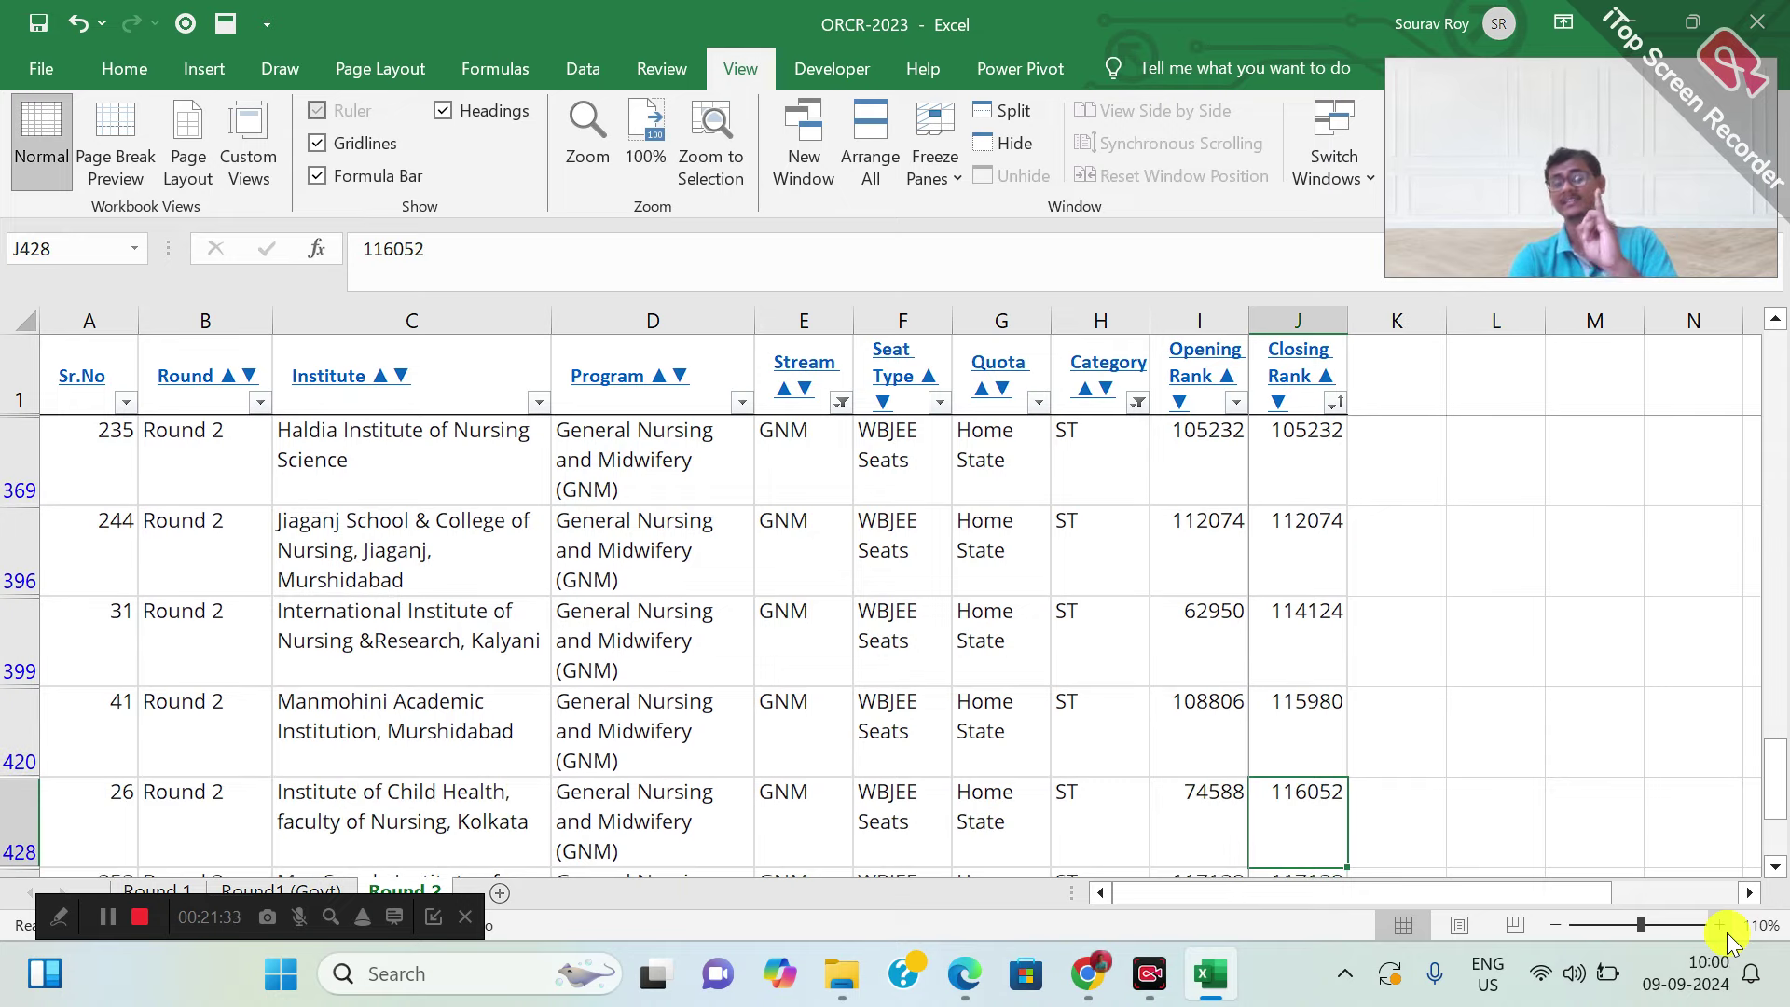
{"action": "key", "text": "Down"}
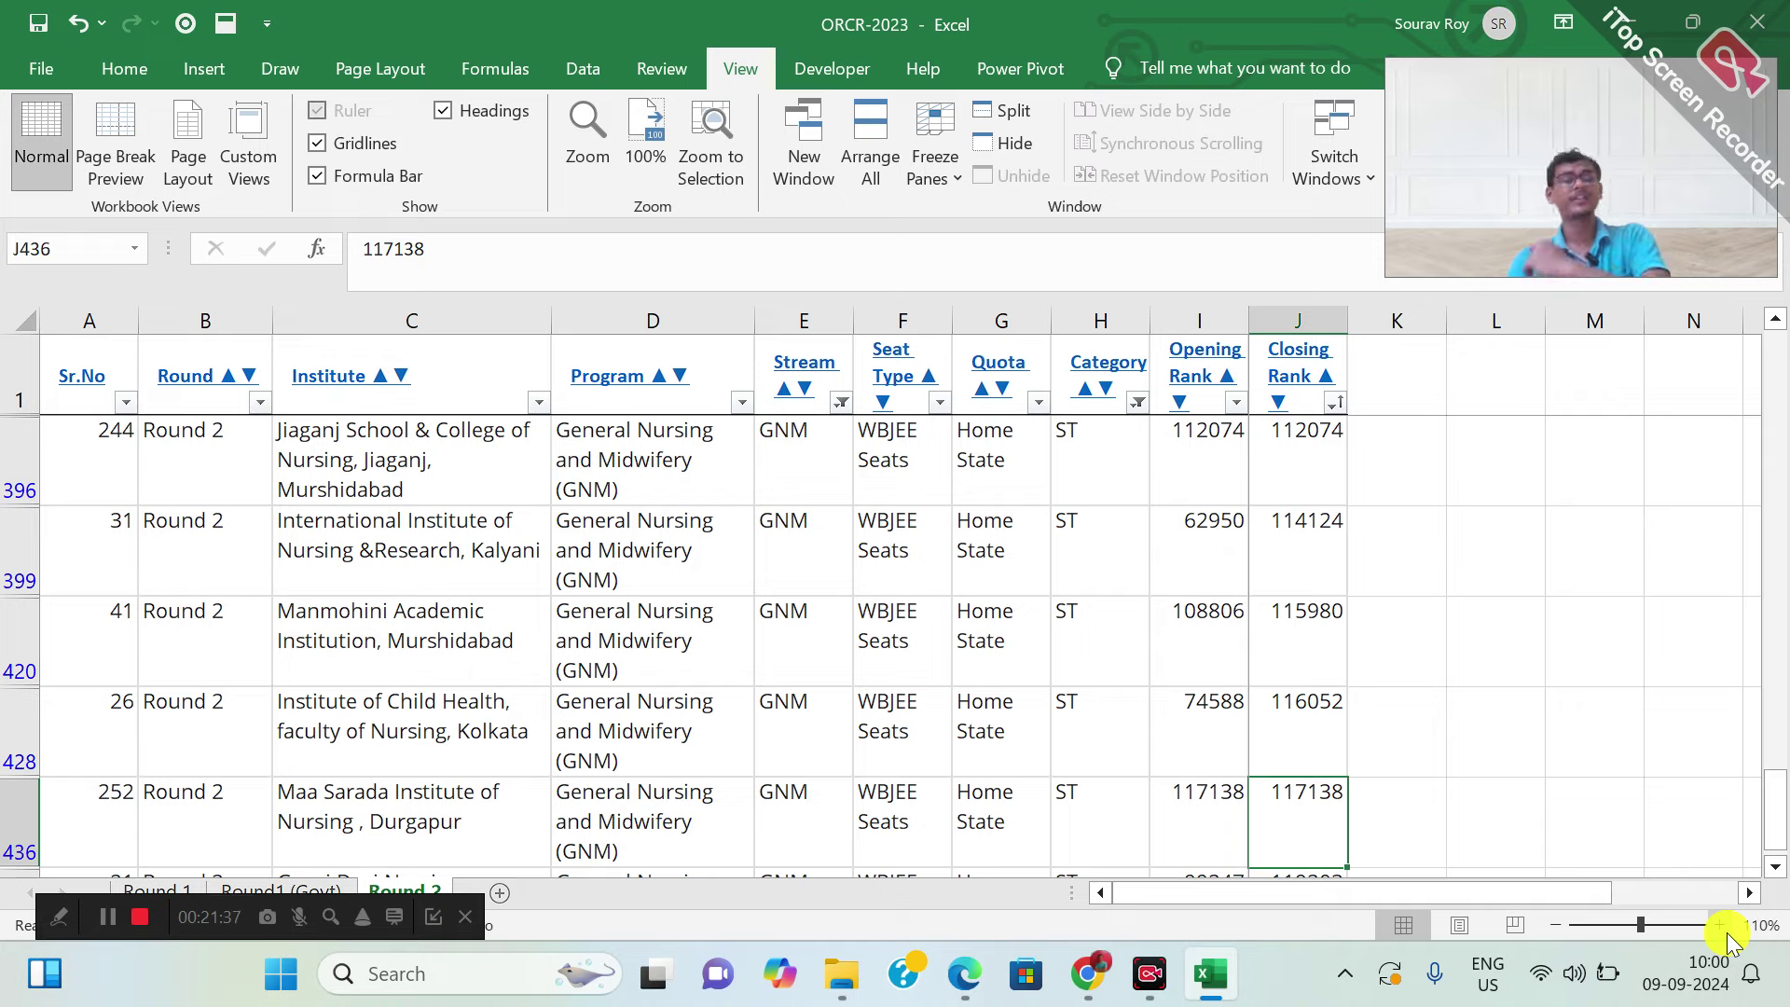
{"action": "key", "text": "Down"}
{"action": "key", "text": "Down"}
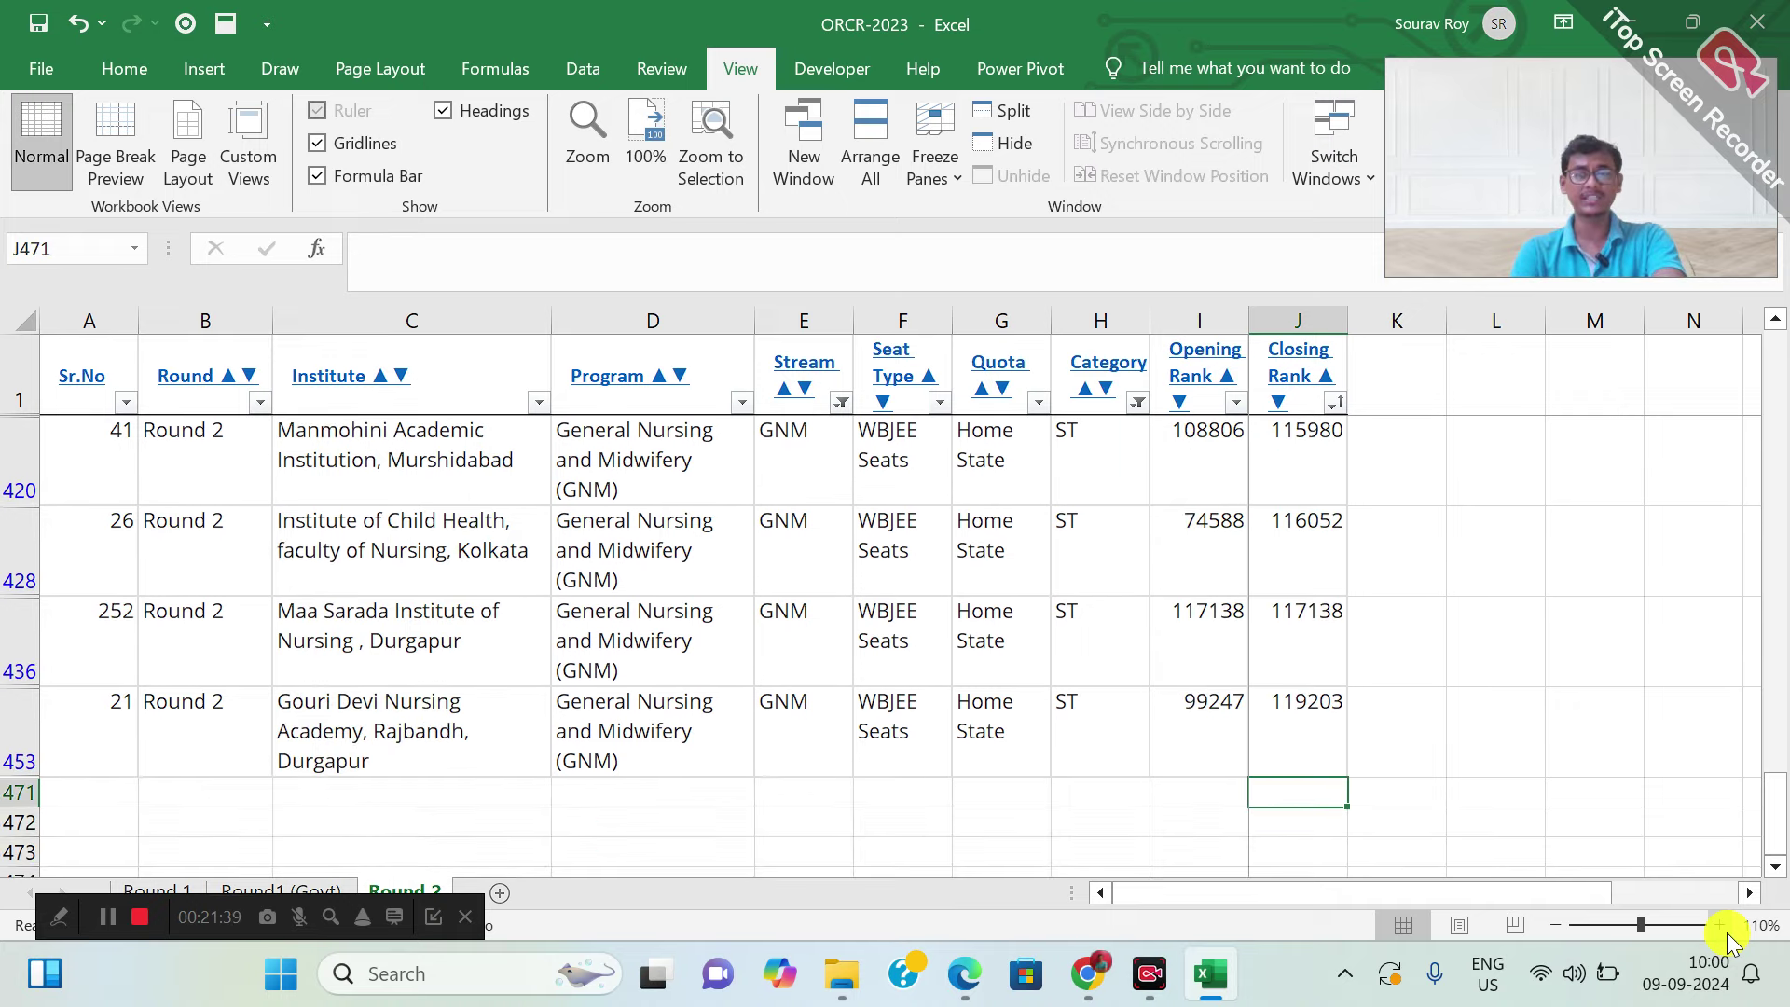
Review the ST closing ranks from the end of the list back up to the first record
{"action": "key", "text": "Up"}
{"action": "key", "text": "Up"}
{"action": "key", "text": "Up"}
{"action": "key", "text": "Up"}
{"action": "key", "text": "Up"}
{"action": "key", "text": "Up"}
{"action": "key", "text": "Up"}
{"action": "key", "text": "Up"}
{"action": "key", "text": "Up"}
{"action": "key", "text": "Up"}
{"action": "key", "text": "Up"}
{"action": "key", "text": "Up"}
{"action": "key", "text": "Up"}
{"action": "key", "text": "Up"}
{"action": "key", "text": "Up"}
{"action": "key", "text": "Up"}
{"action": "key", "text": "Up"}
{"action": "key", "text": "Up"}
{"action": "key", "text": "Up"}
{"action": "key", "text": "Up"}
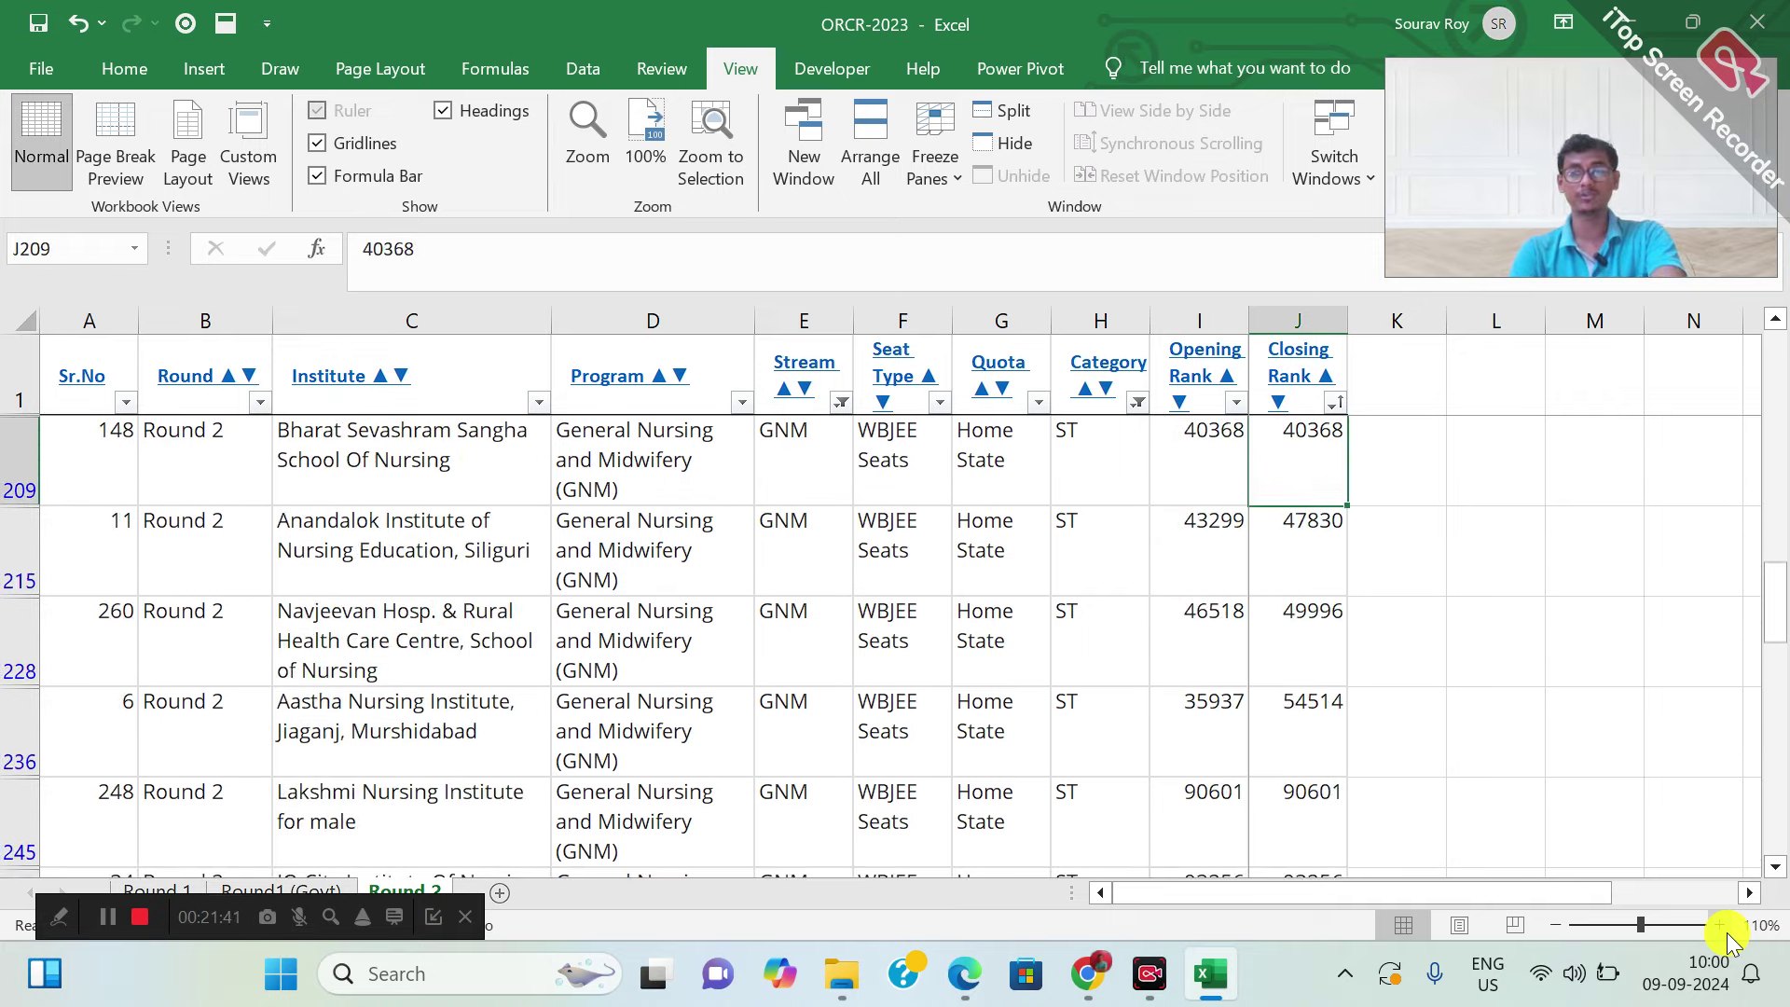
{"action": "key", "text": "Up"}
{"action": "key", "text": "Up"}
{"action": "key", "text": "Up"}
{"action": "key", "text": "Up"}
{"action": "key", "text": "Up"}
{"action": "key", "text": "Up"}
{"action": "key", "text": "Up"}
{"action": "key", "text": "Up"}
{"action": "key", "text": "Up"}
{"action": "key", "text": "Up"}
{"action": "key", "text": "Up"}
{"action": "key", "text": "Up"}
{"action": "key", "text": "Up"}
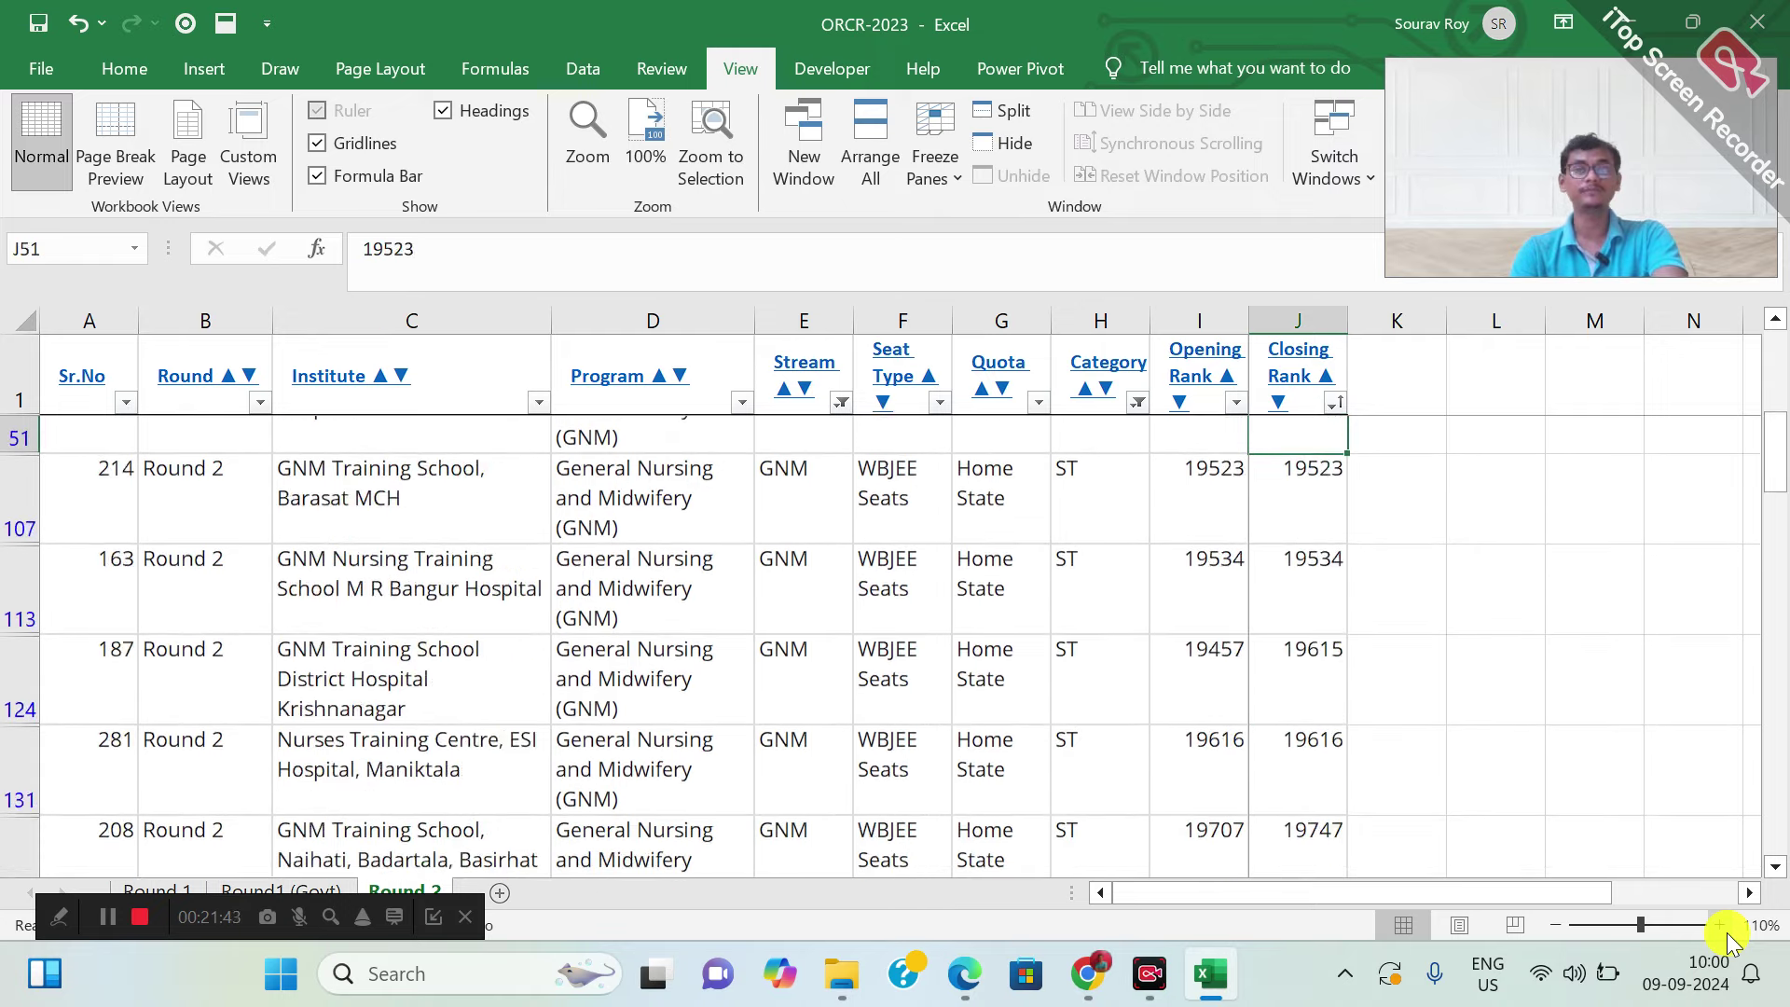
{"action": "key", "text": "Up"}
{"action": "key", "text": "Up"}
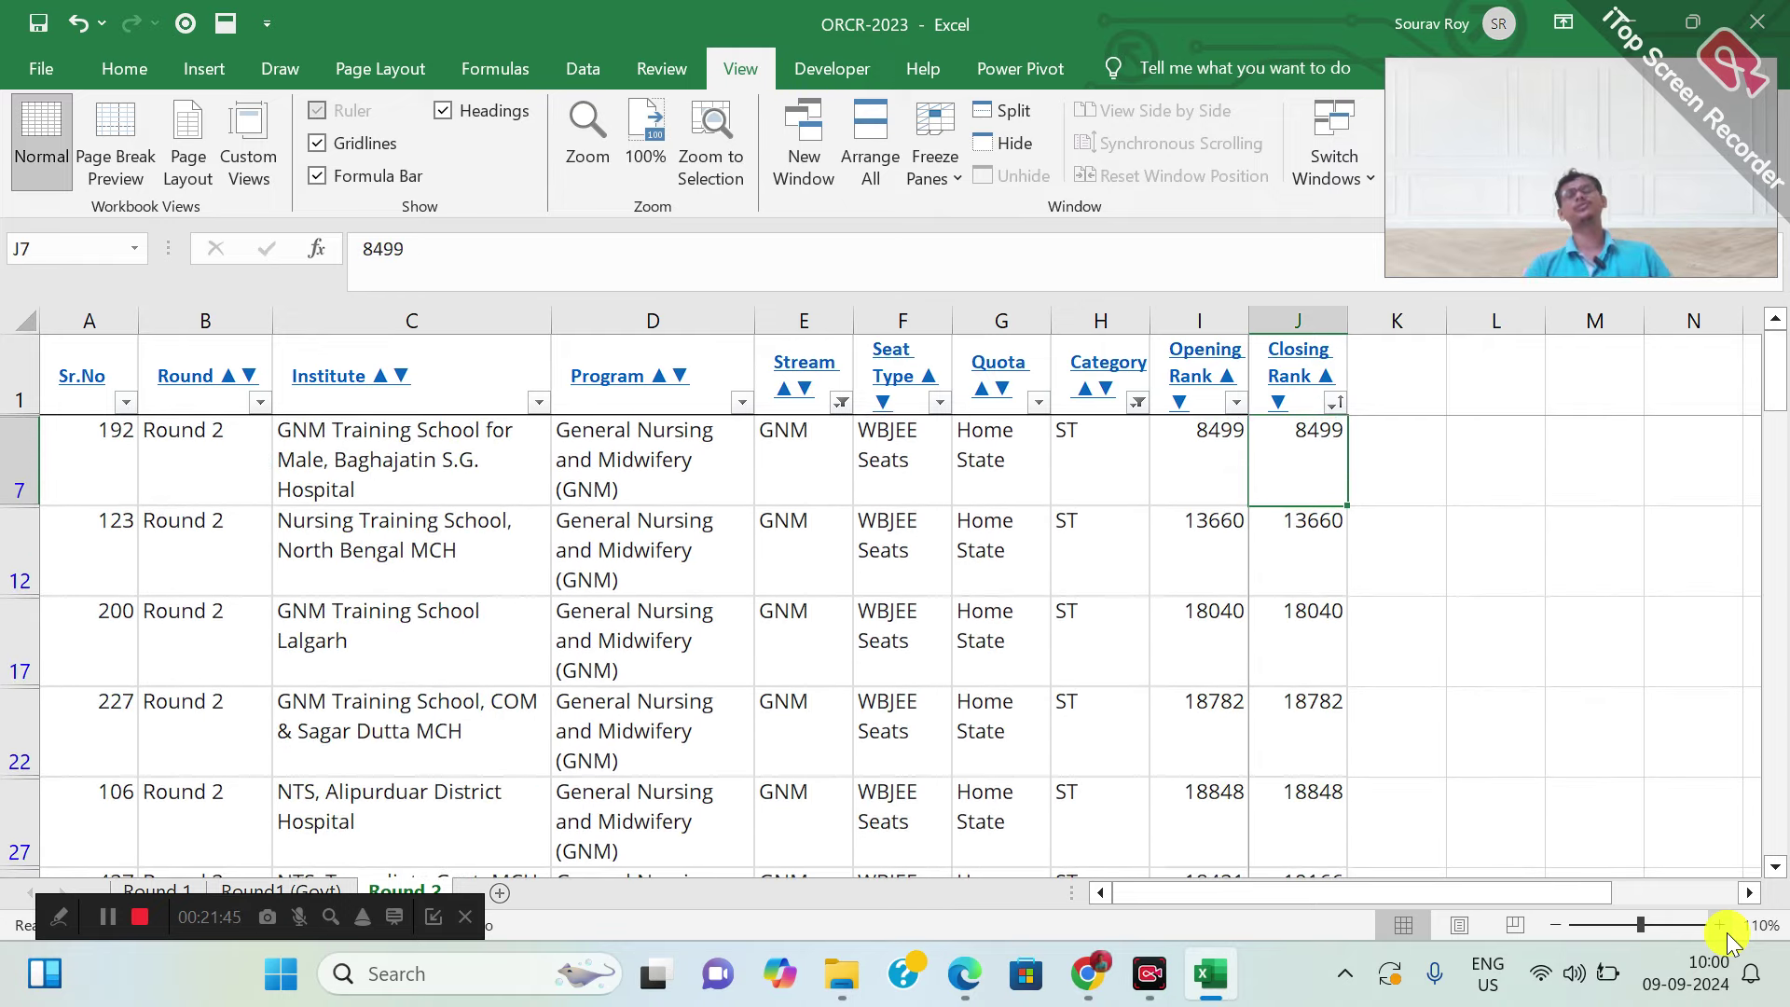